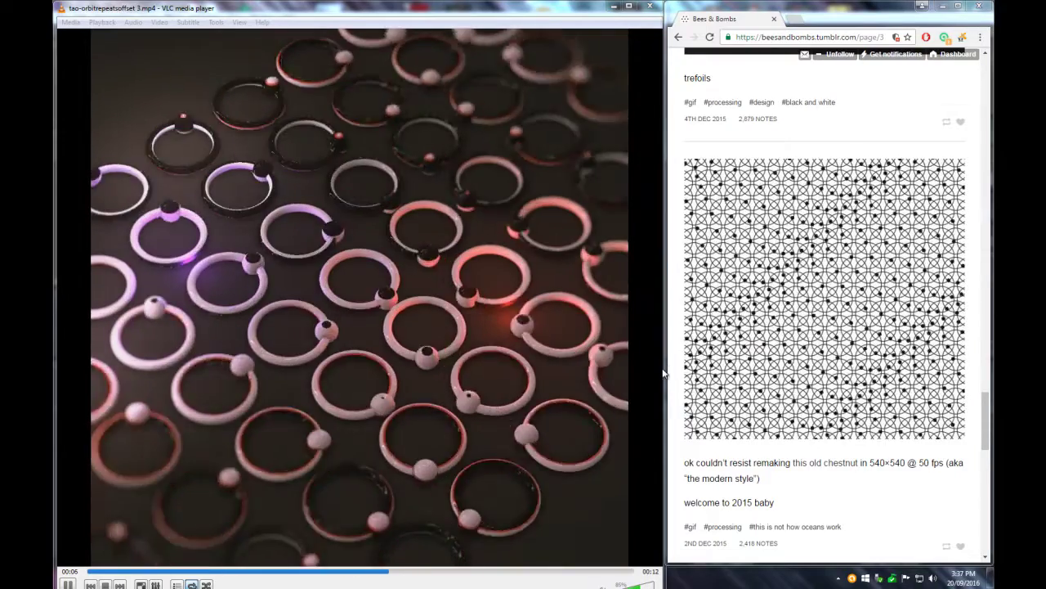
mouse_move(668, 375)
left_mouse_down()
mouse_move(638, 375)
mouse_move(658, 375)
left_mouse_up()
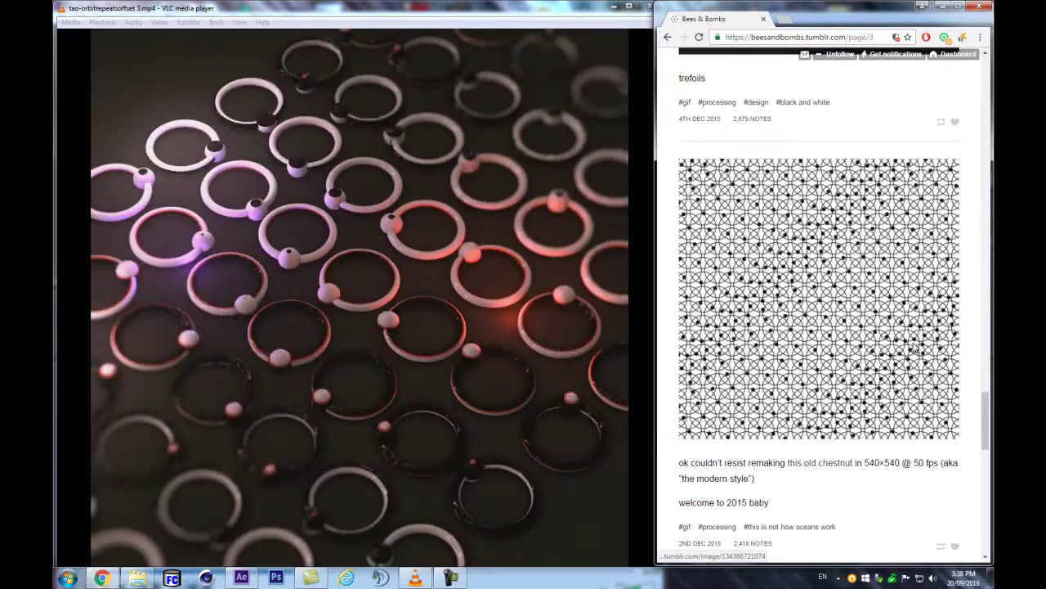
left_click_drag(987, 416, 987, 410)
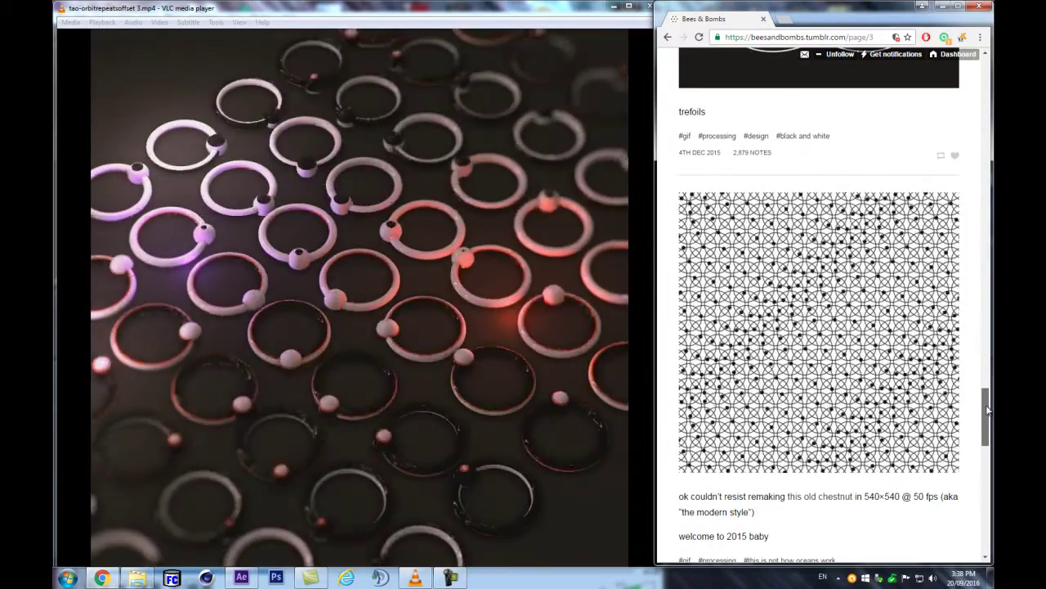
mouse_move(989, 411)
left_mouse_down()
mouse_move(992, 401)
mouse_move(991, 417)
mouse_move(982, 415)
left_mouse_up()
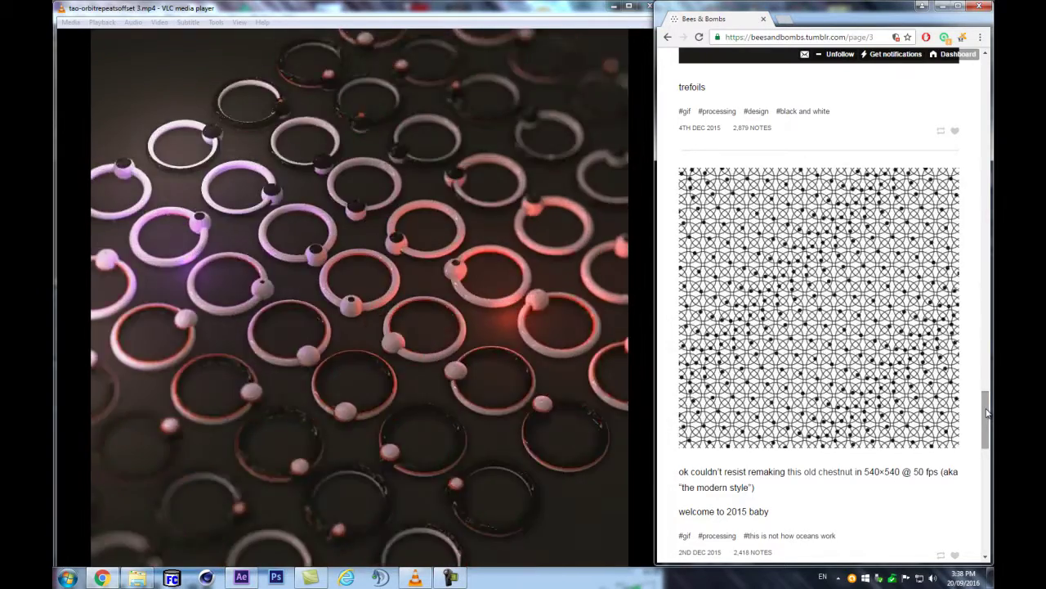
scroll(987, 415, "down", 1)
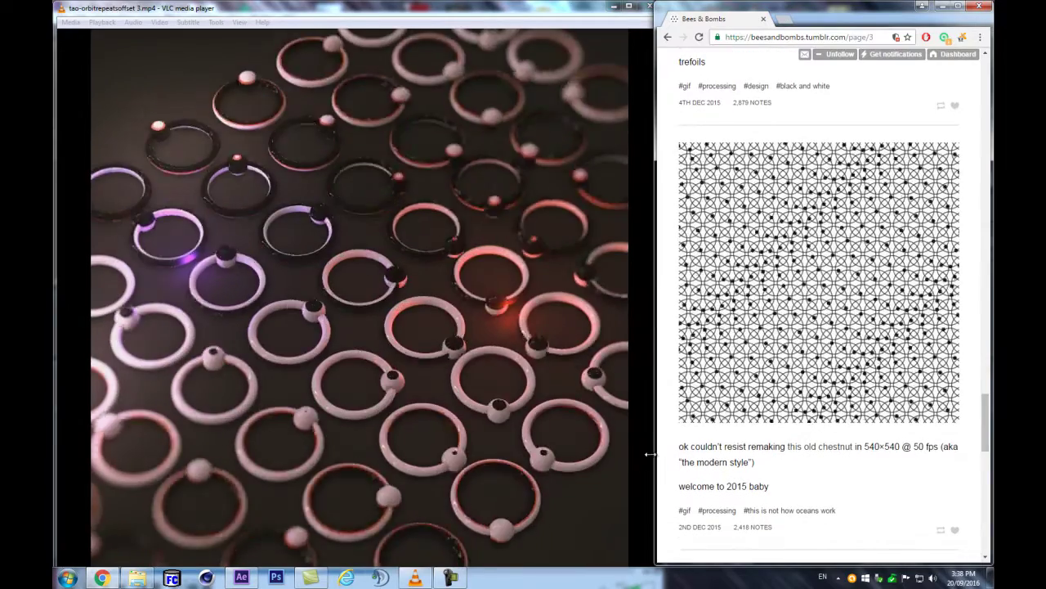
mouse_move(656, 454)
left_mouse_down()
mouse_move(682, 456)
mouse_move(672, 464)
left_mouse_up()
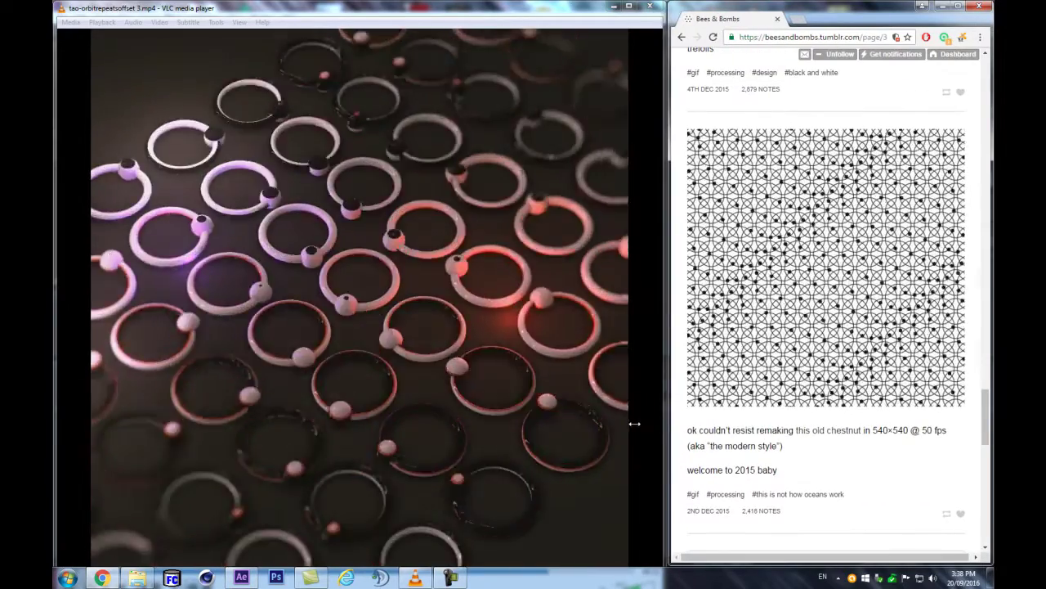
left_click(665, 439)
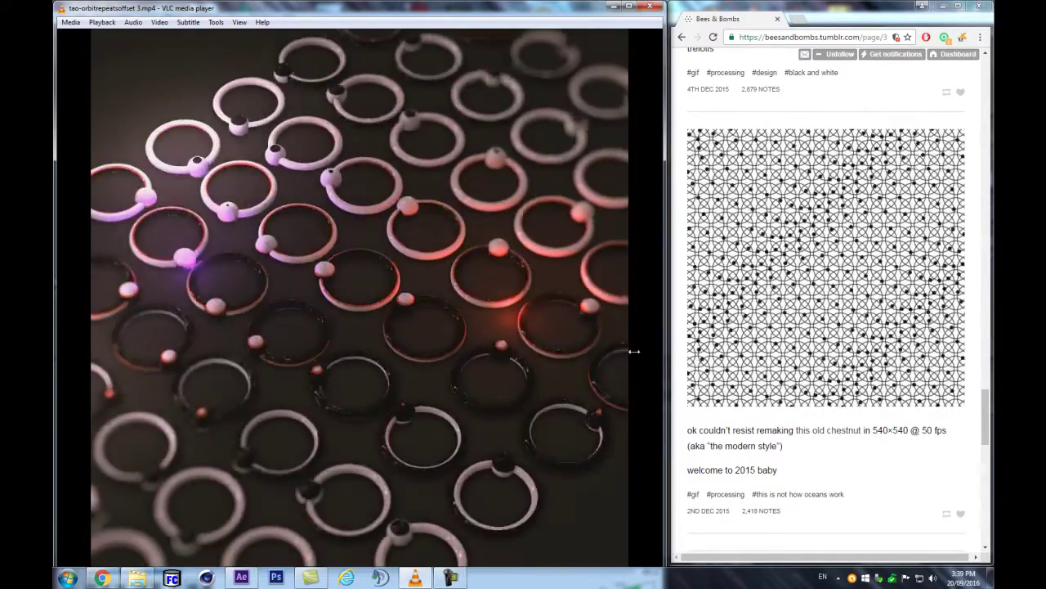
left_click_drag(679, 380, 645, 380)
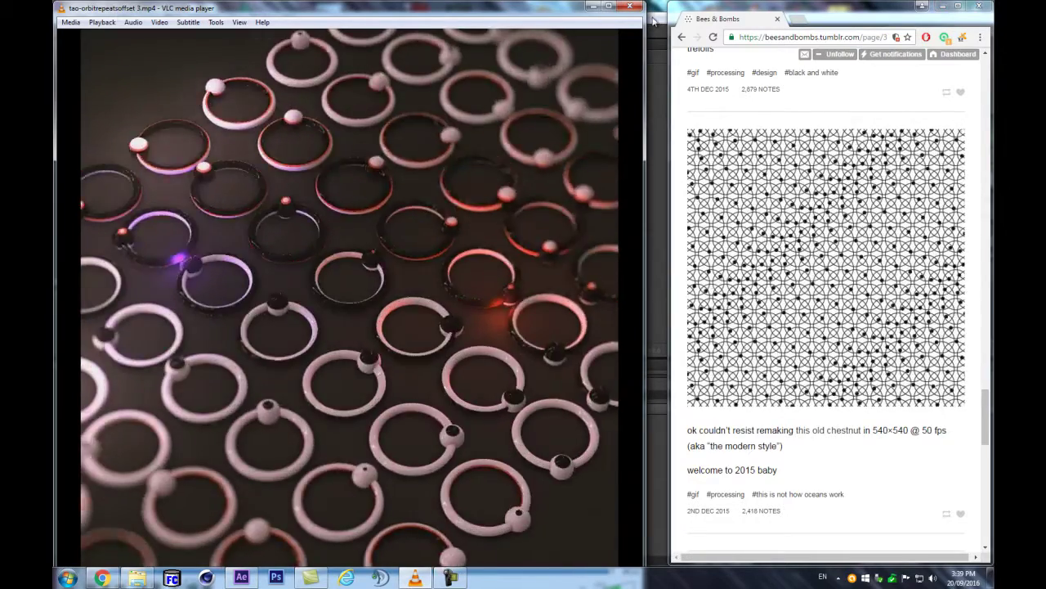
left_click_drag(645, 122, 663, 123)
Clear away the reference windows to reveal After Effects and create a 1080 × 1080 px composition with the aspect ratio unlocked.
left_click(613, 7)
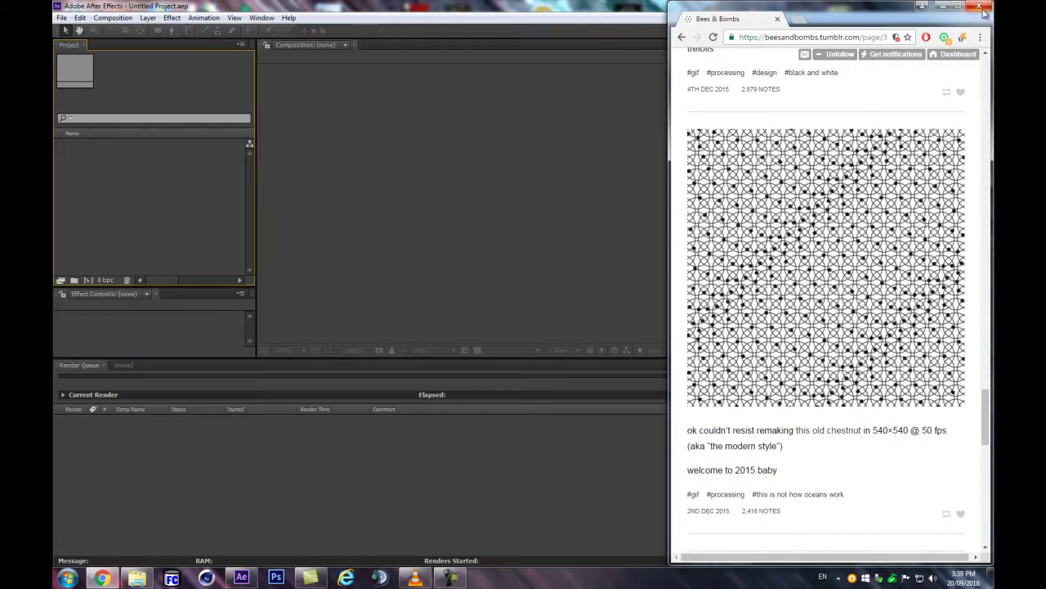
left_click(937, 8)
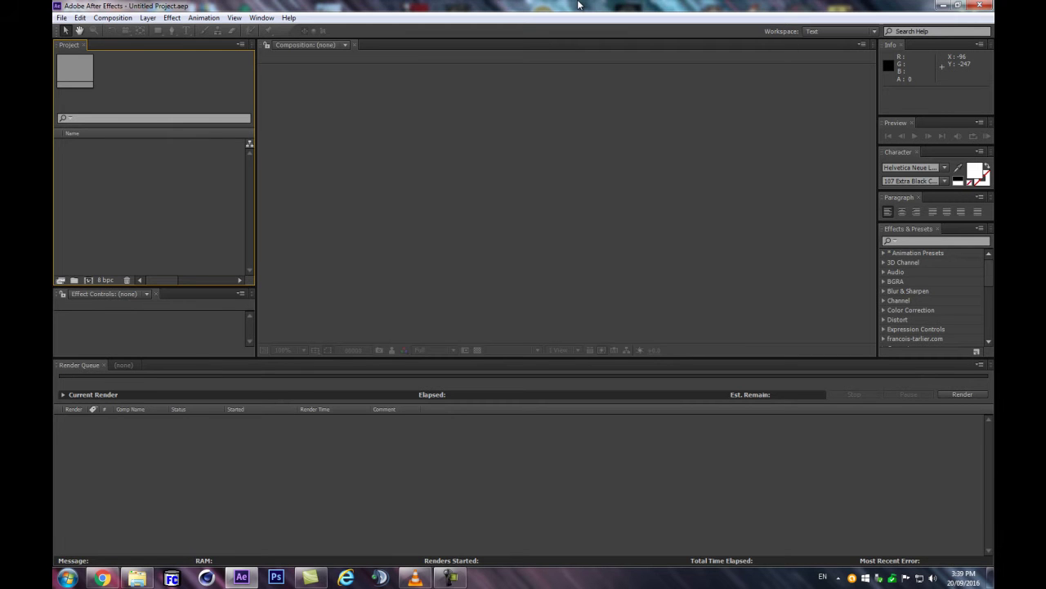
key("ctrl+n")
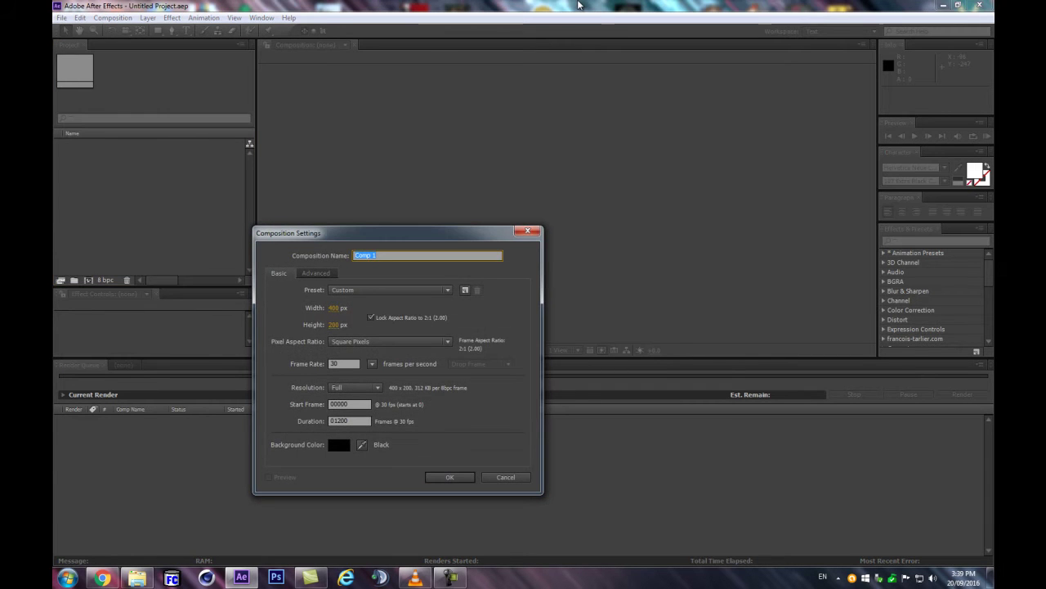
left_click(385, 319)
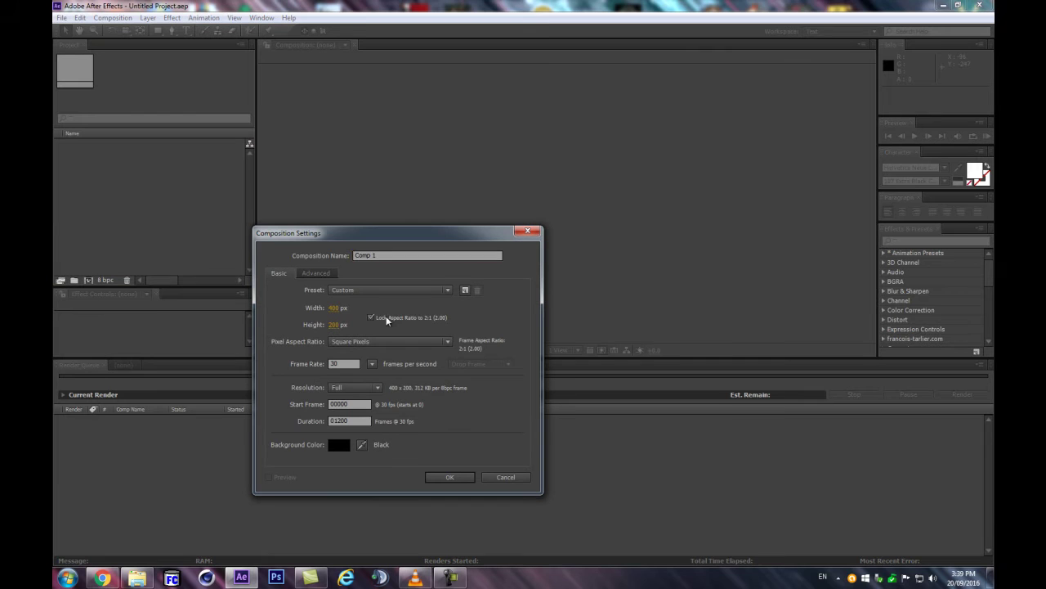
left_click(337, 306)
type("4")
key("Tab")
type("1080")
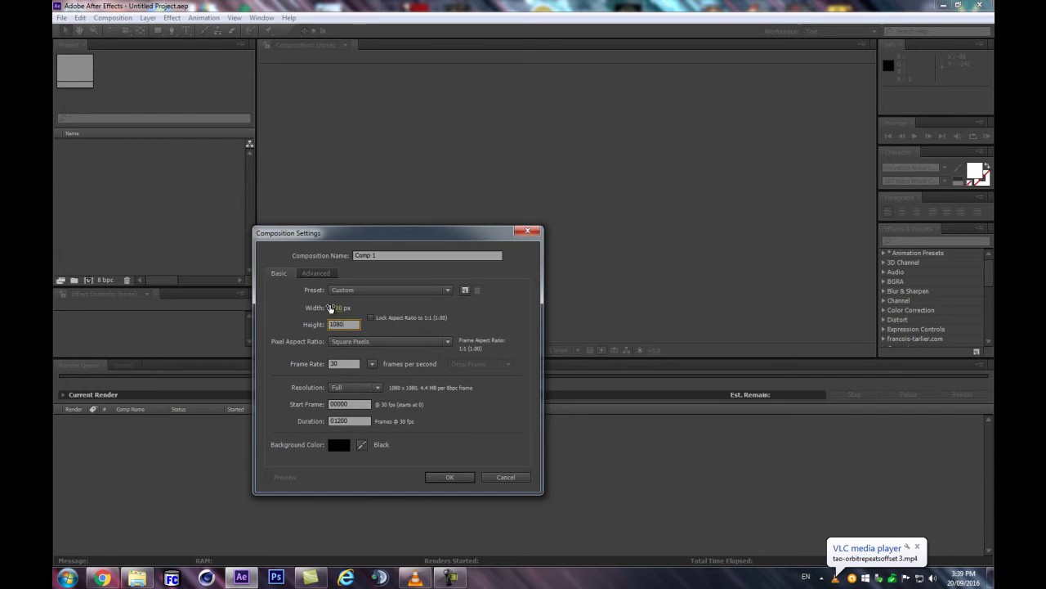
key("Return")
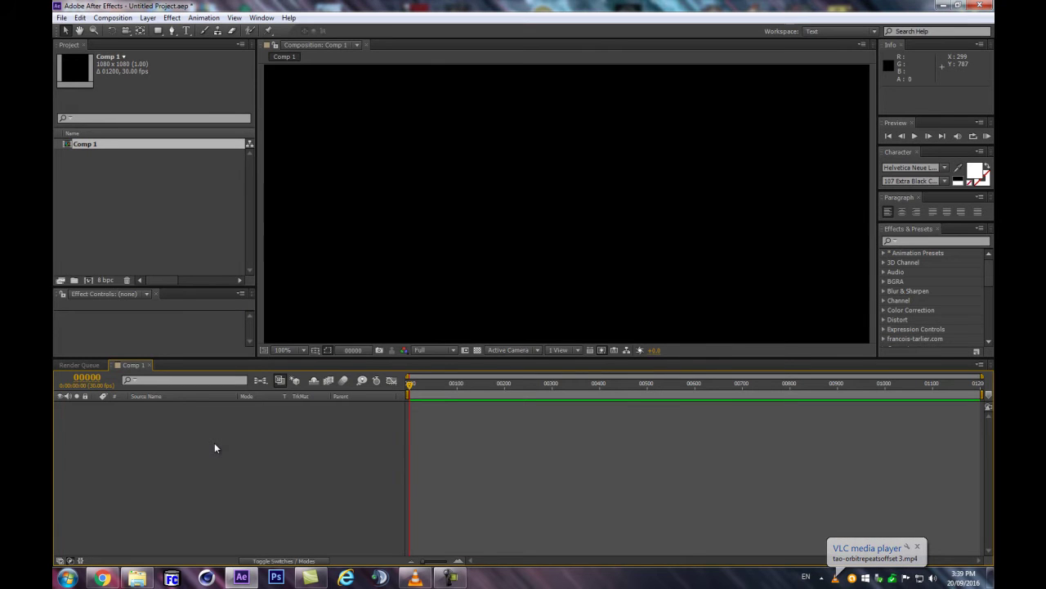
Create a black 1080 × 1080 px solid layer named TAO.
key("ctrl+y")
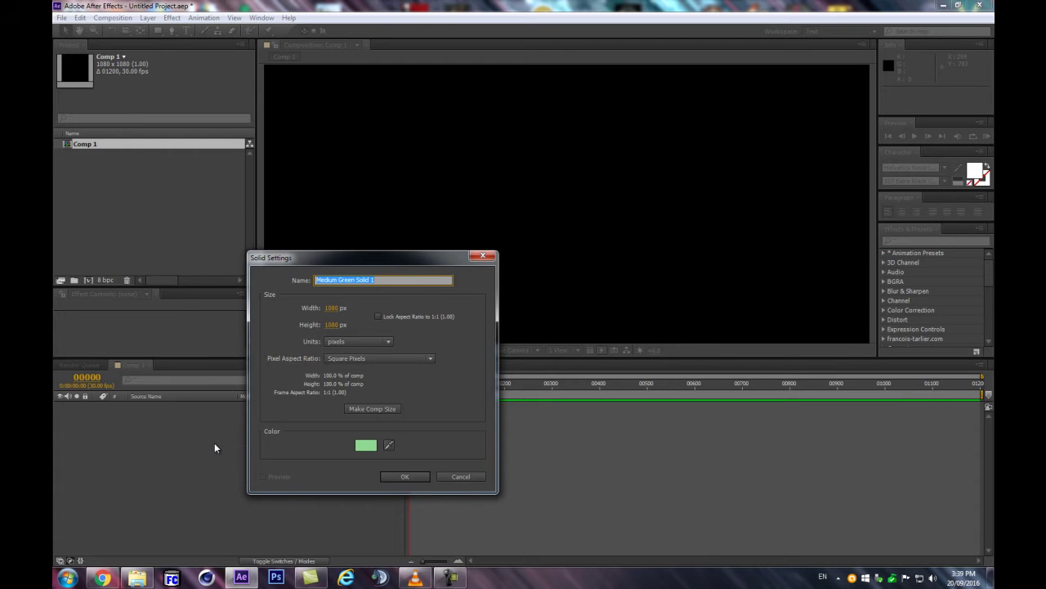
left_click_drag(343, 258, 285, 289)
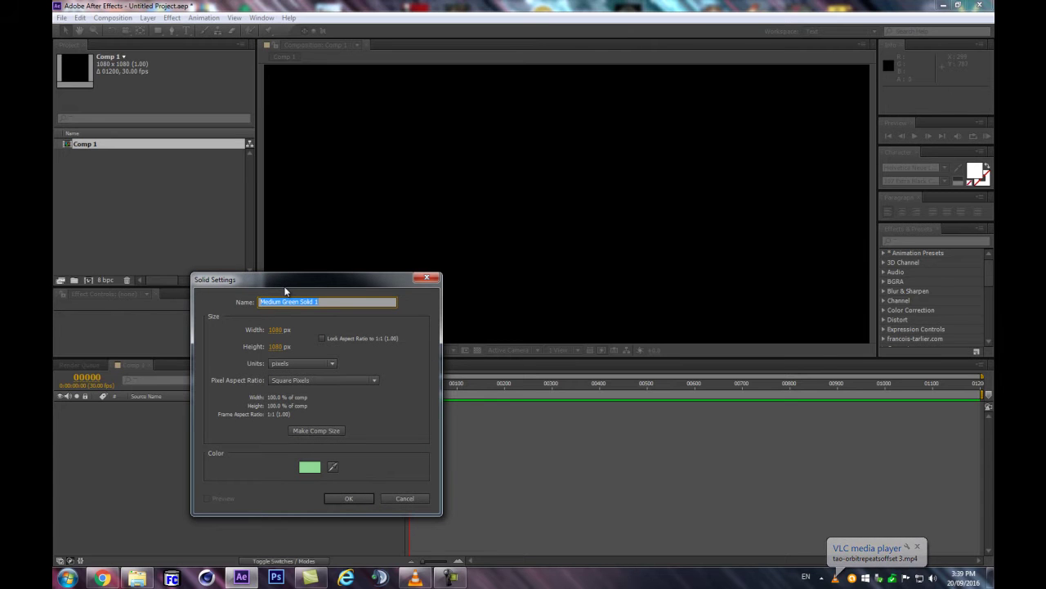
type("TAO")
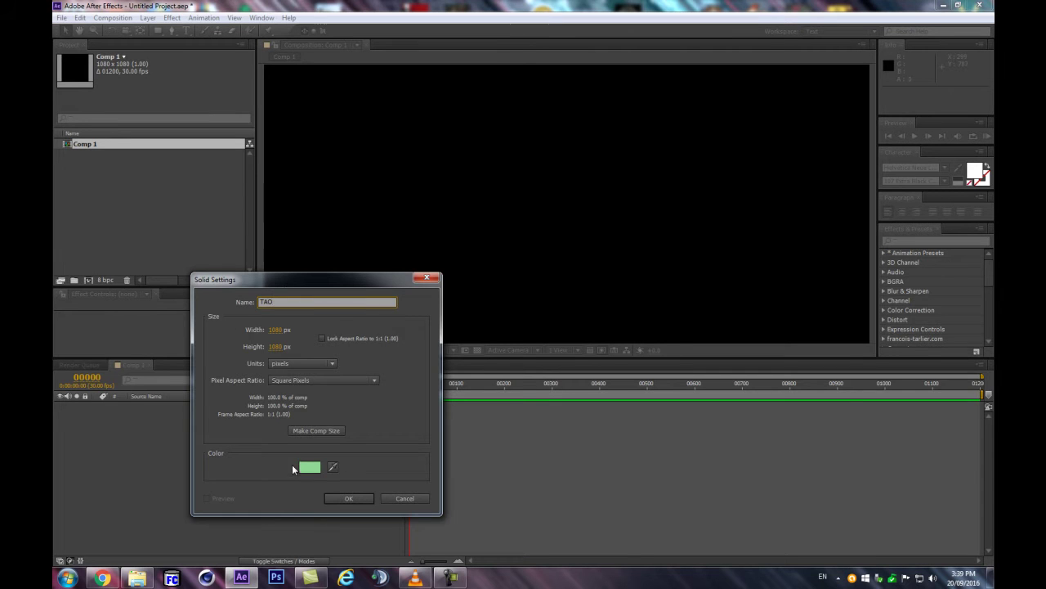
left_click(309, 468)
left_click_drag(723, 373, 705, 456)
key("Return")
left_click(349, 500)
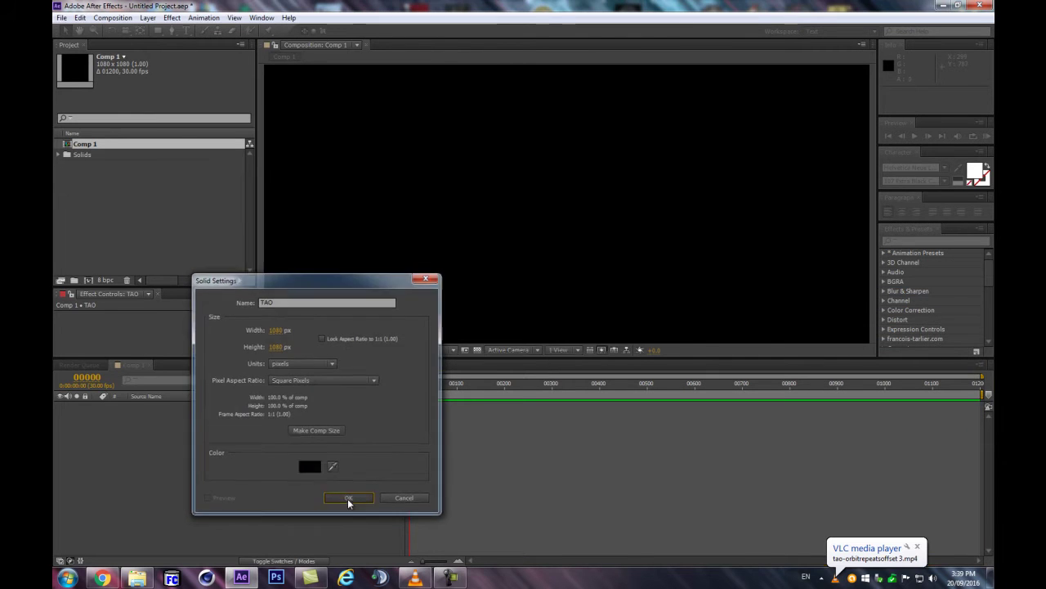
Find the Trapcode Tao effect and apply it to the TAO solid.
left_click(929, 241)
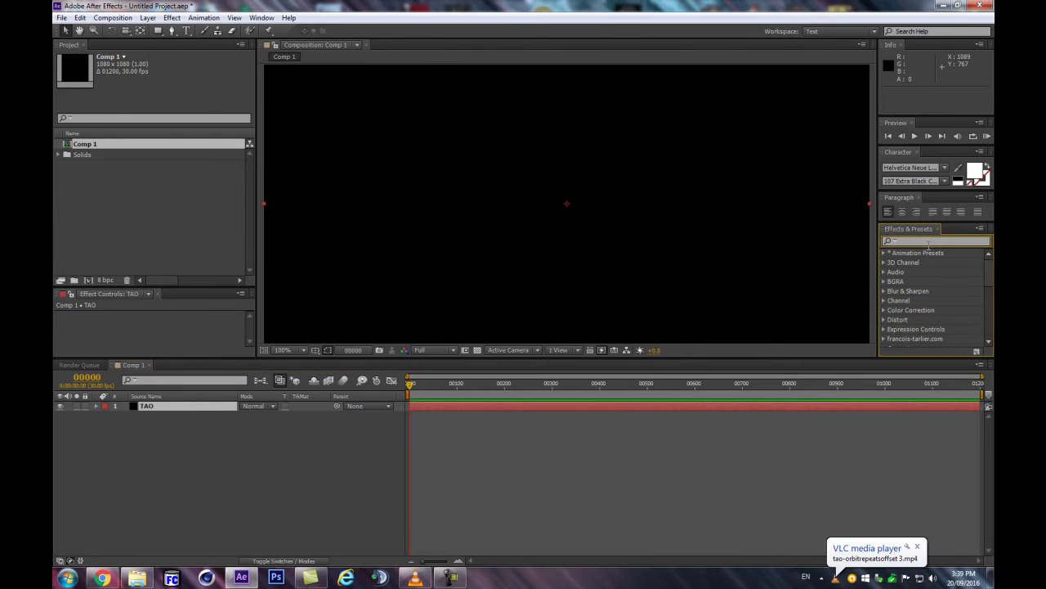
type("tao")
left_click_drag(985, 280, 988, 327)
left_click_drag(914, 341, 200, 410)
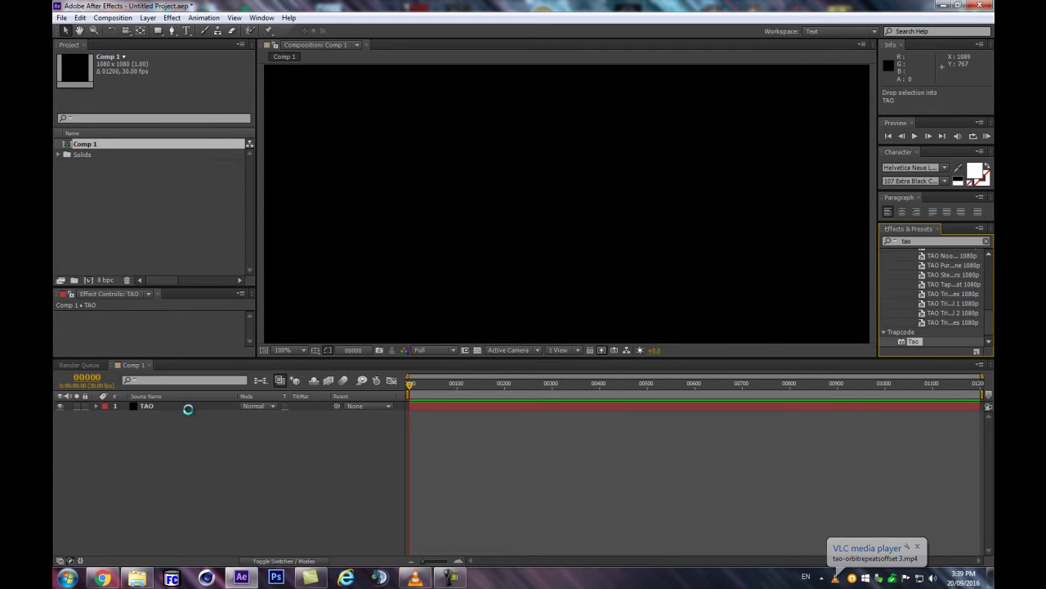
Enlarge the composition viewer and the effect controls area, and show the whole composition at 50% magnification.
left_click_drag(598, 357, 598, 416)
scroll(618, 323, "down", 4)
scroll(606, 346, "up", 2)
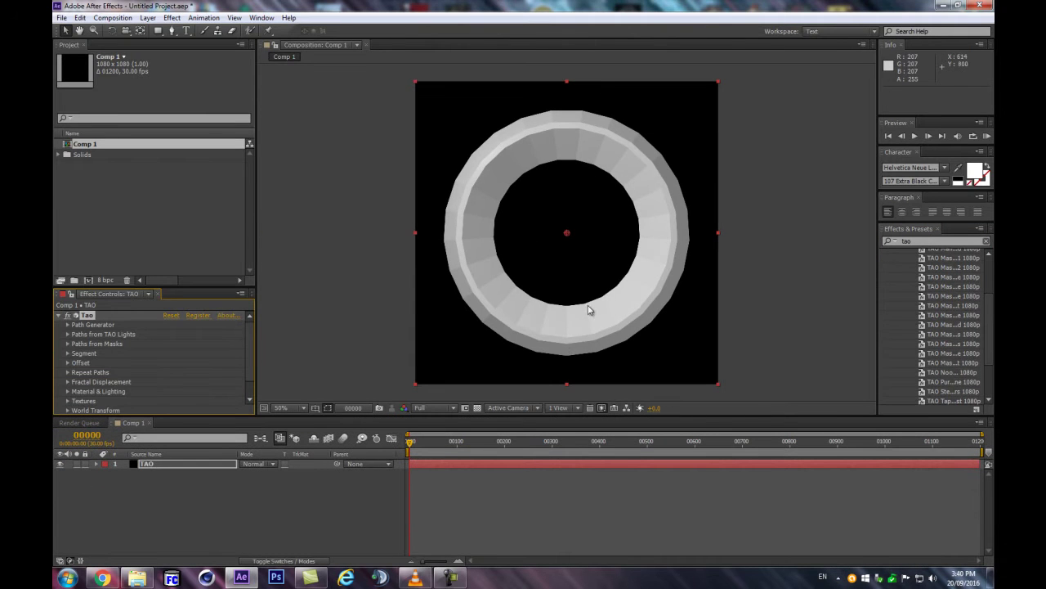
left_click(224, 507)
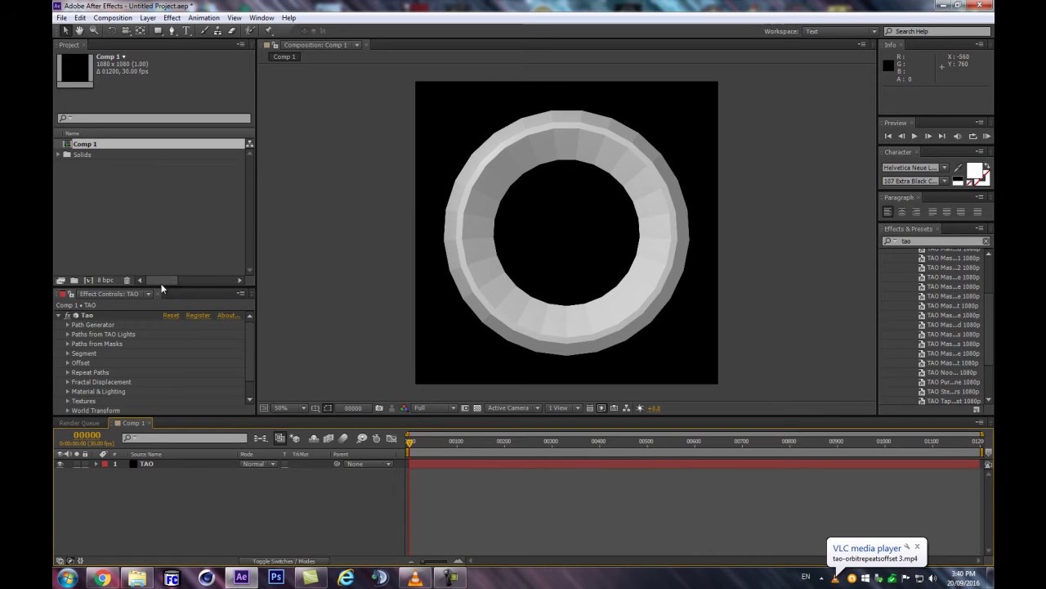
left_click_drag(187, 288, 179, 229)
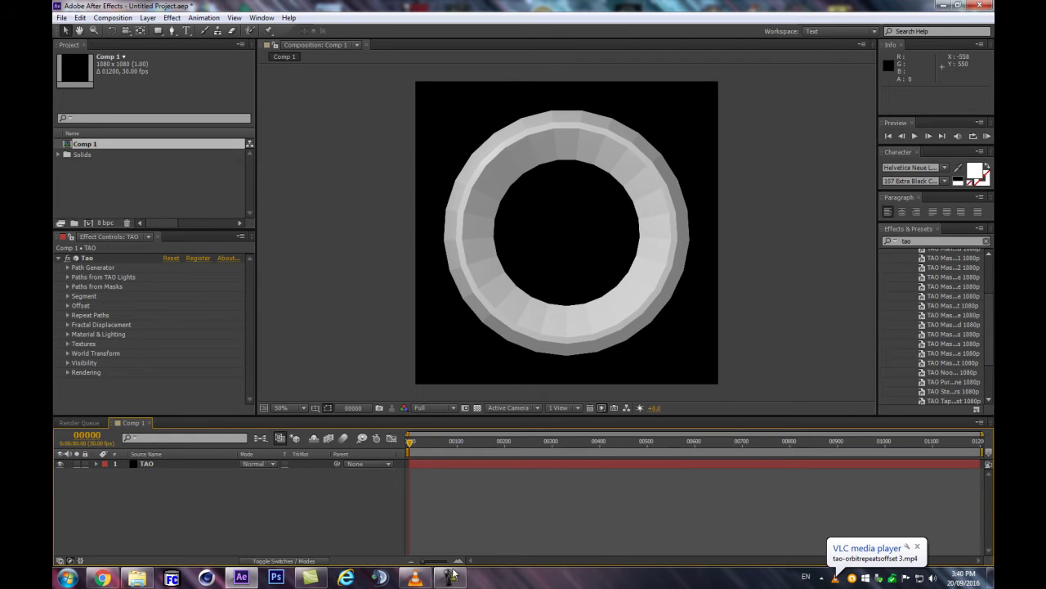
Close the video player showing the reference render and return to the After Effects timeline.
right_click(850, 580)
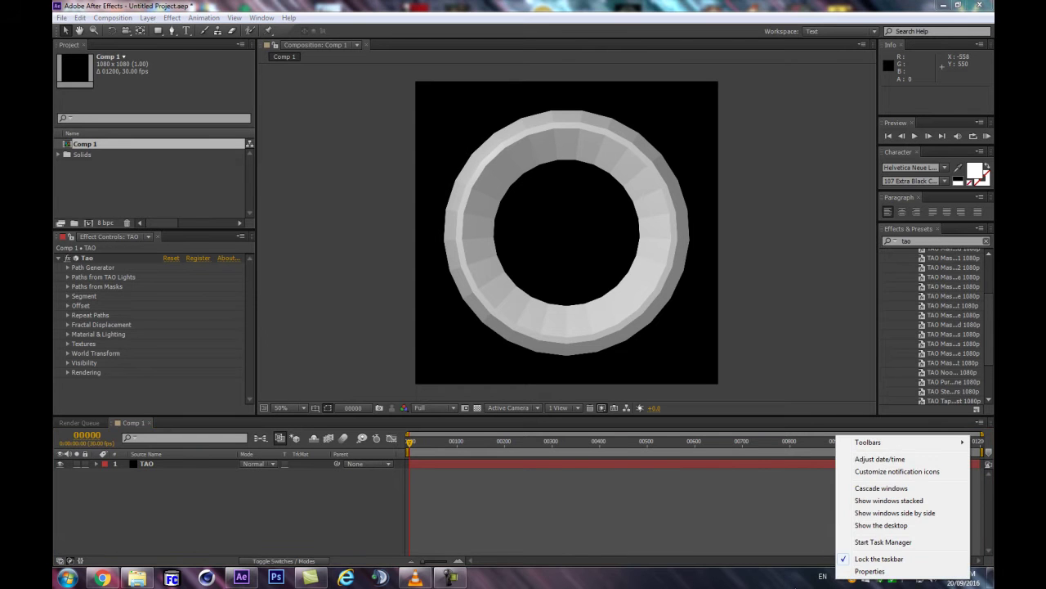
left_click(410, 577)
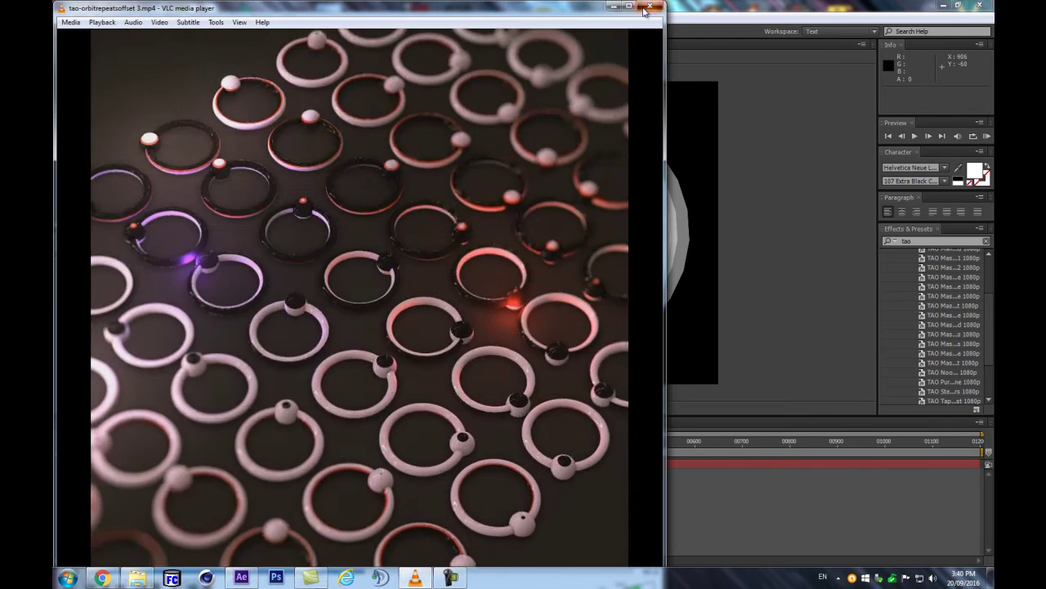
left_click(649, 7)
left_click(96, 500)
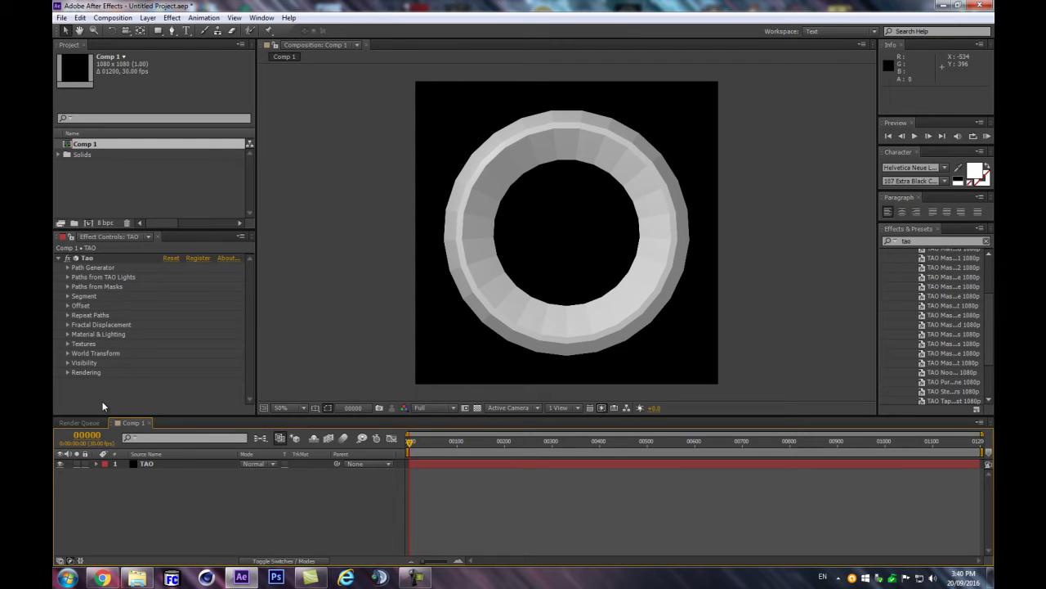
Create a spot light named TAO and turn its auto-orientation off.
key("ctrl+alt+shift+l")
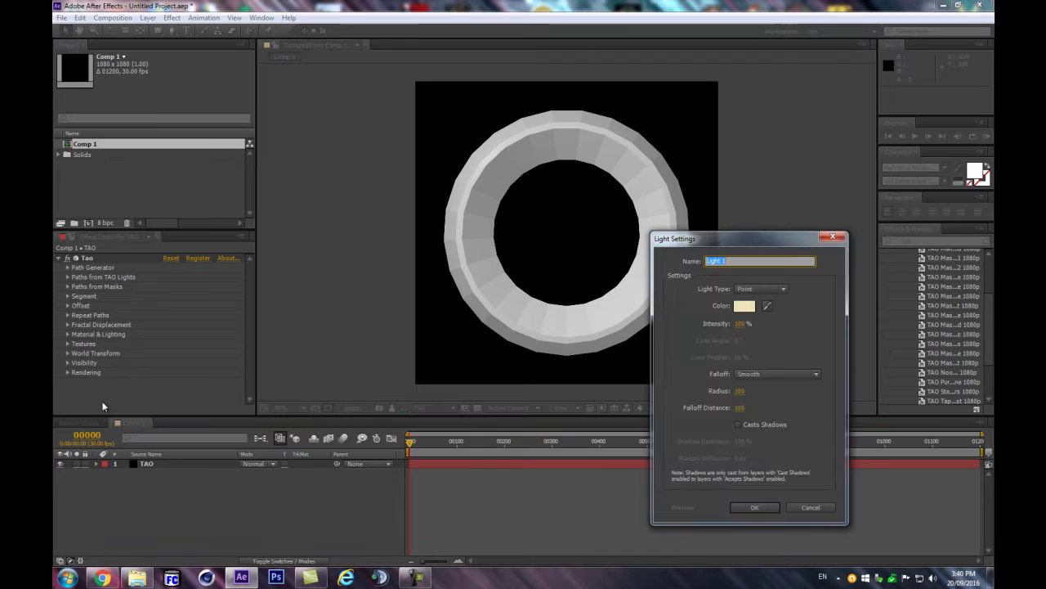
left_click(762, 289)
left_click(763, 314)
left_click(755, 507)
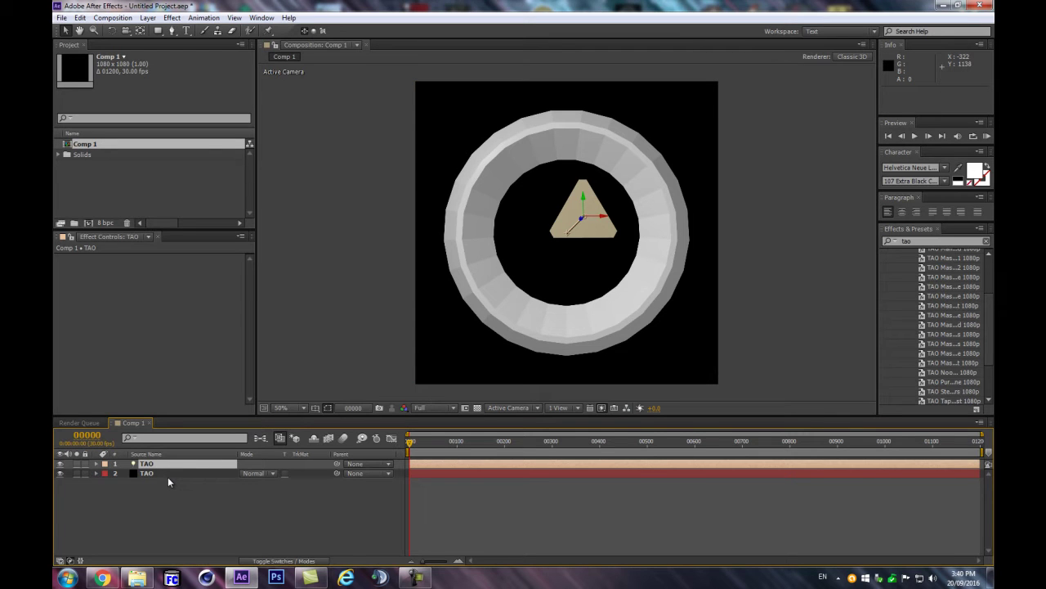
key("ctrl+alt+o")
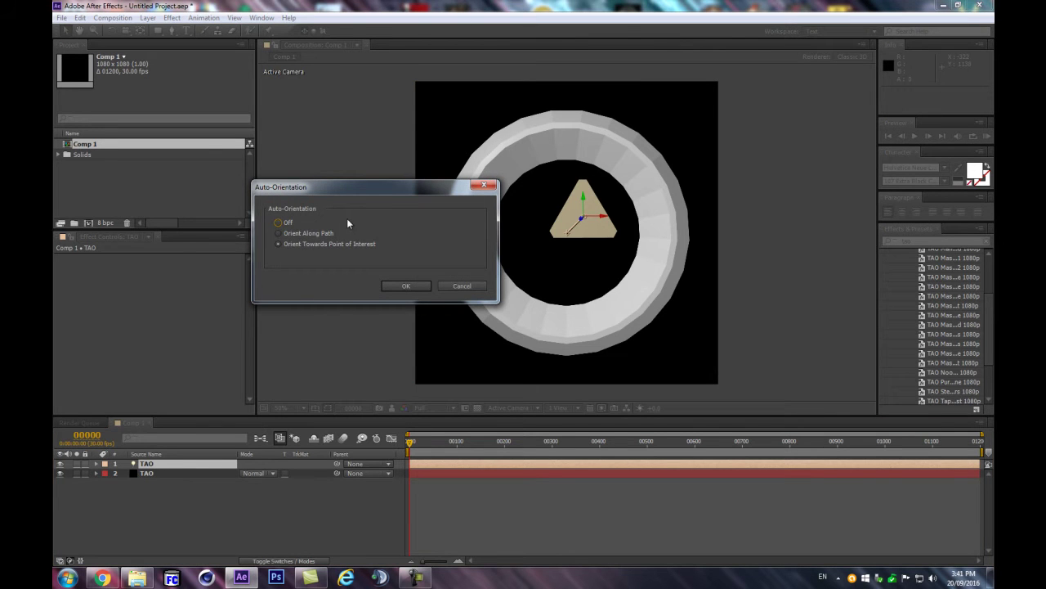
left_click(413, 287)
Set the TAO light's color to white (FFFFFF) and collapse its properties.
key("a")
key("a")
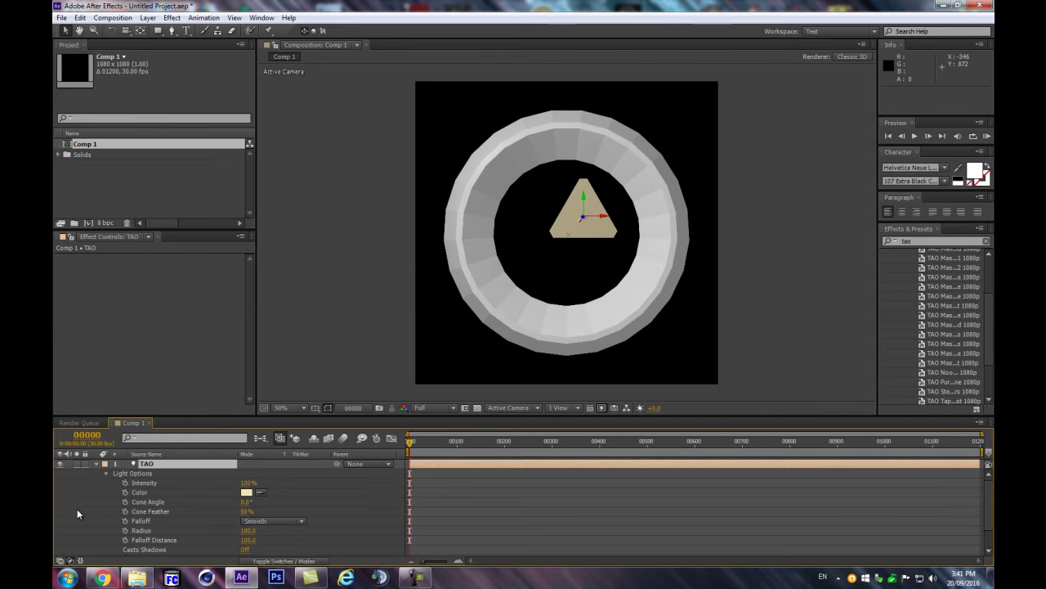
left_click(247, 495)
left_click(581, 278)
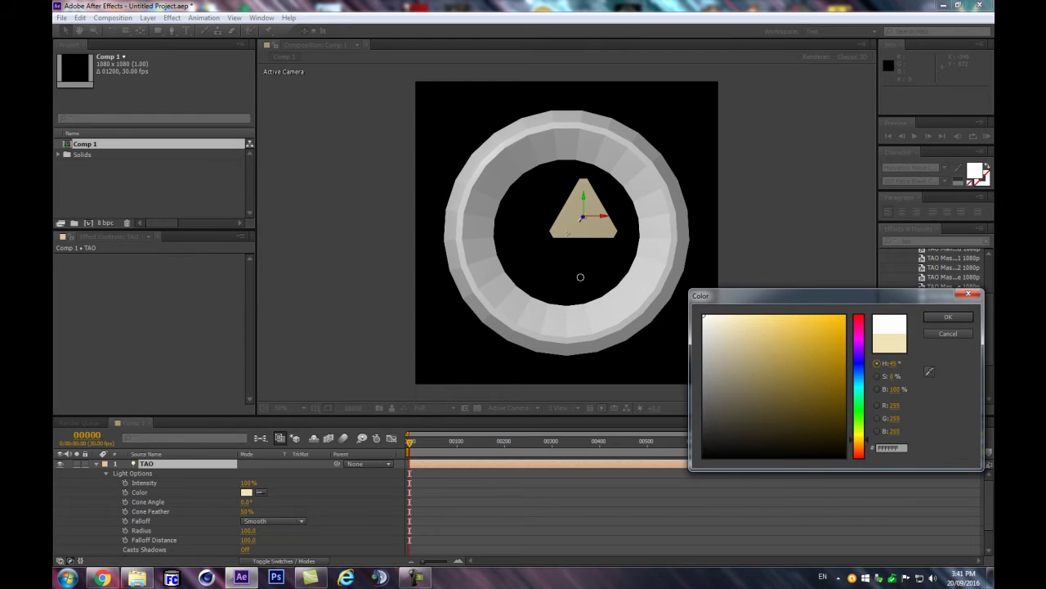
key("Return")
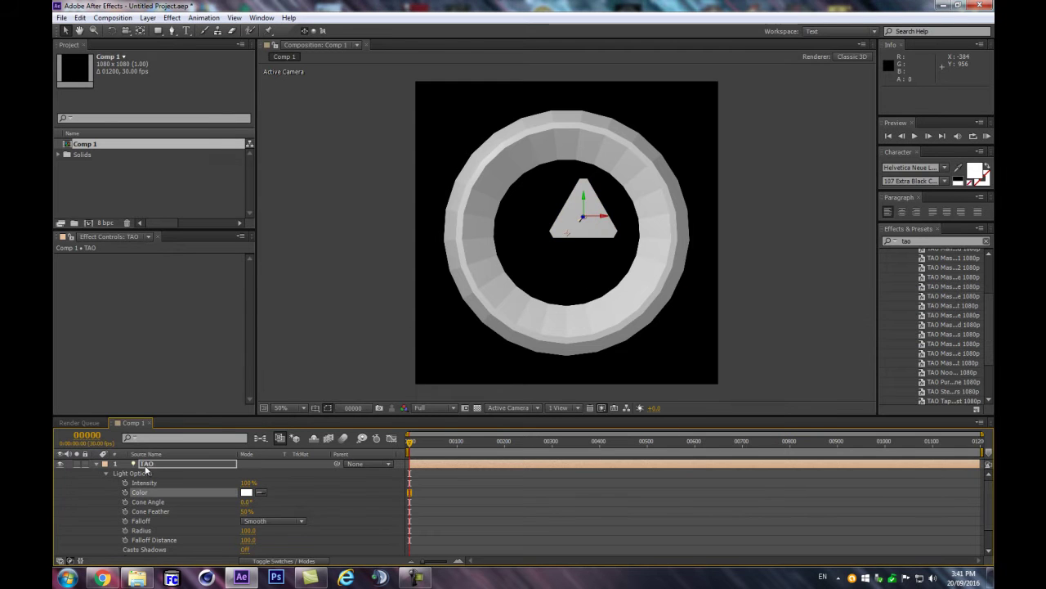
left_click(148, 465)
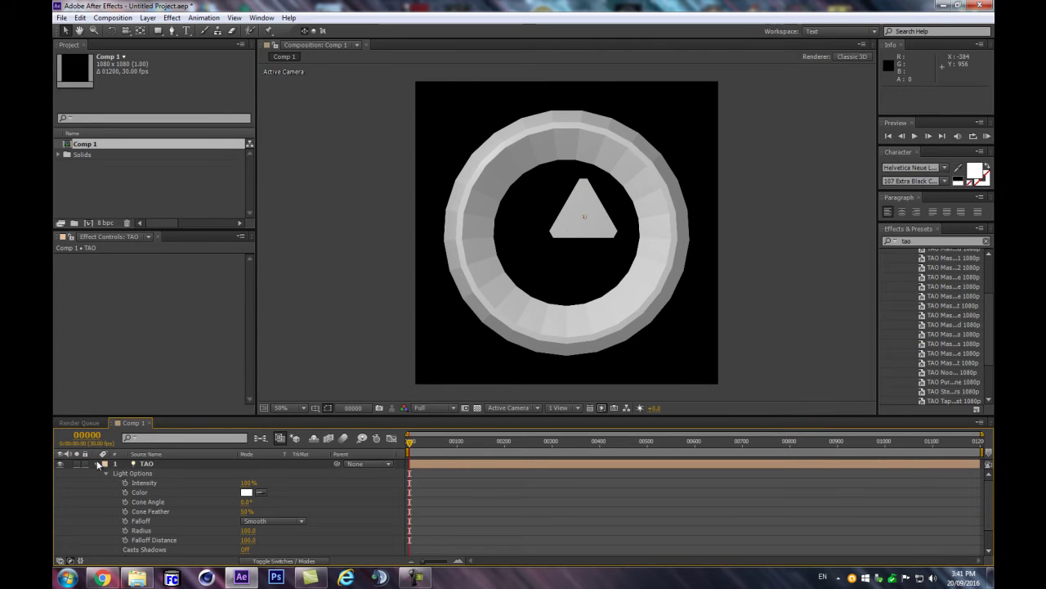
left_click(97, 464)
Add three null objects above the TAO light and show the layer switches in the timeline.
left_click(151, 467)
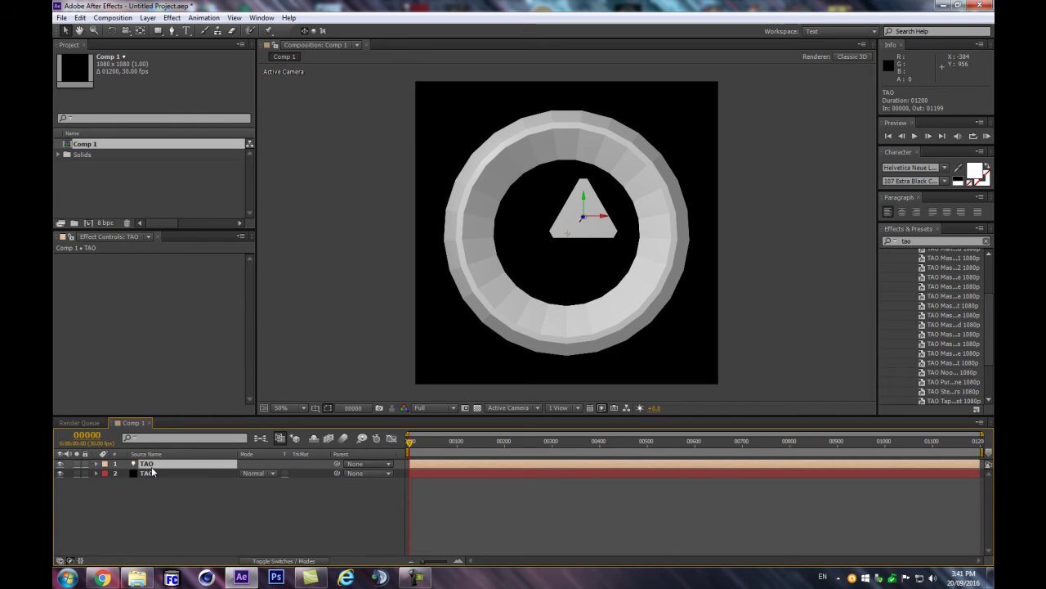
key("ctrl+alt+shift+y")
key("ctrl+alt+shift+y")
key("ctrl+alt+shift+y")
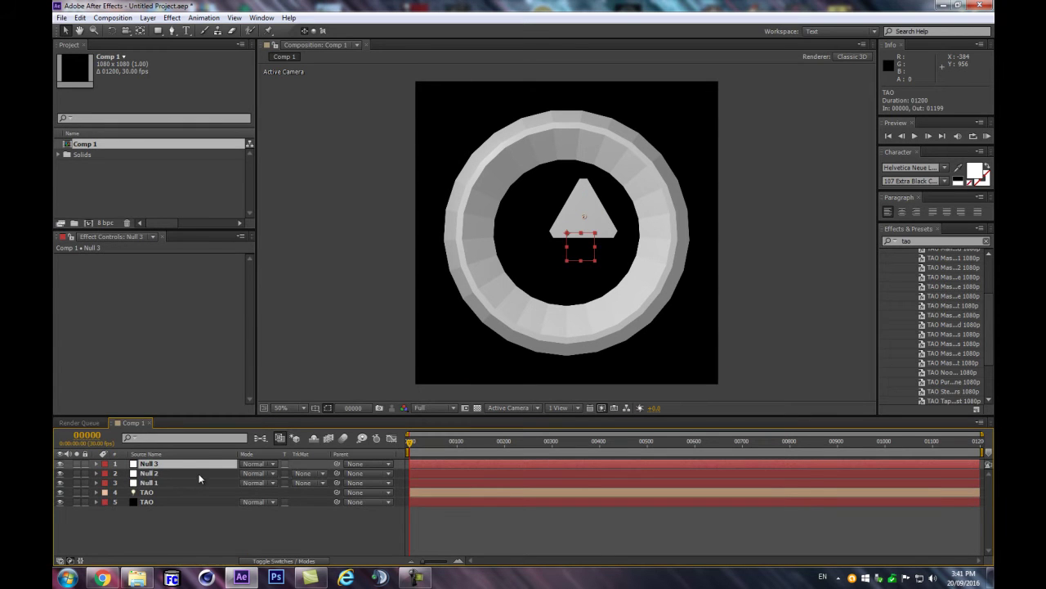
key("F4")
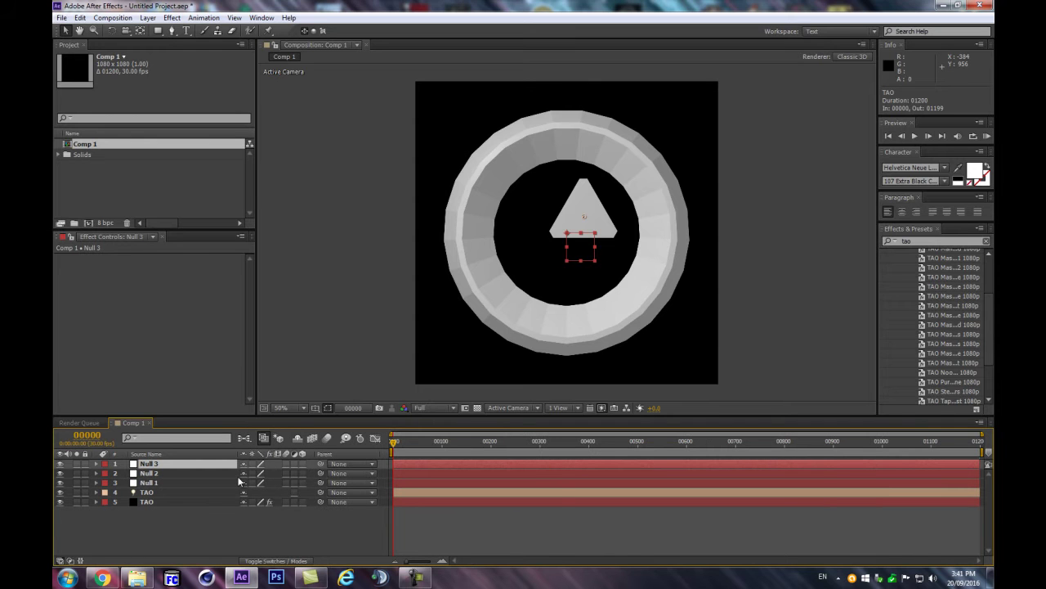
key("ctrl+alt+y")
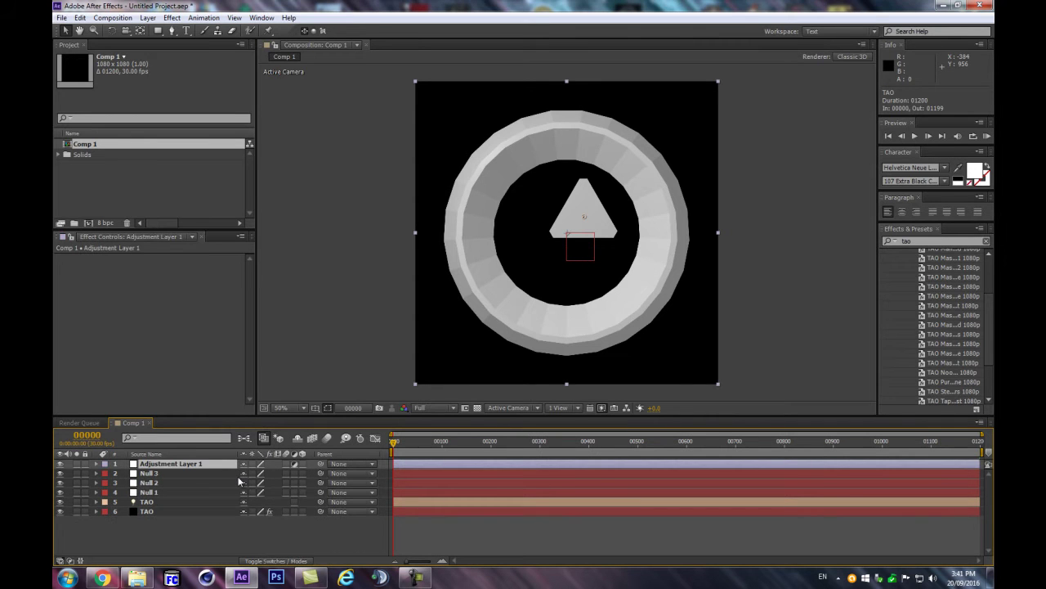
key("ctrl+z")
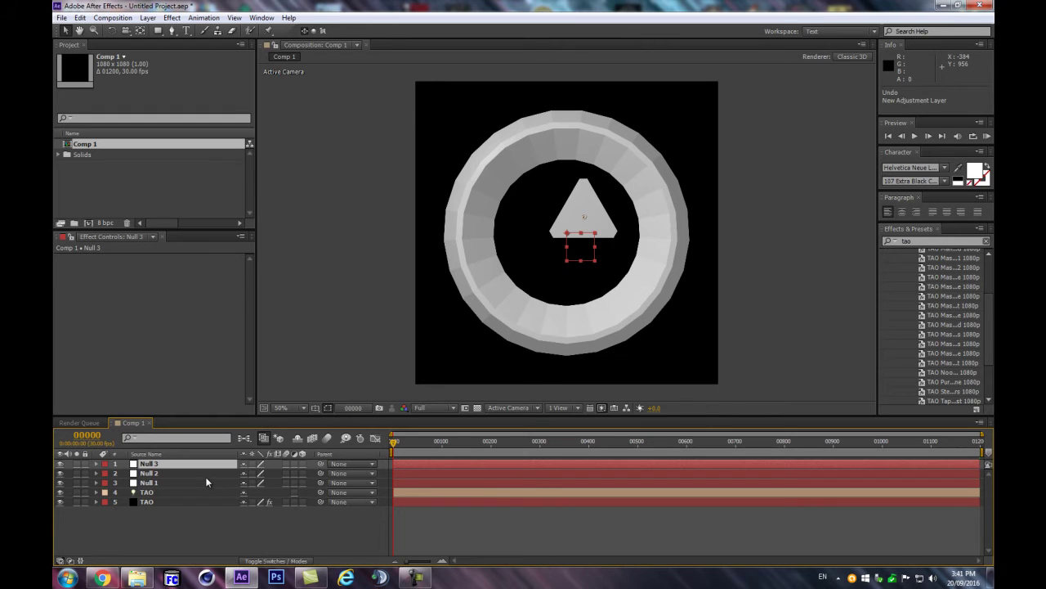
key("ctrl+alt+shift+y")
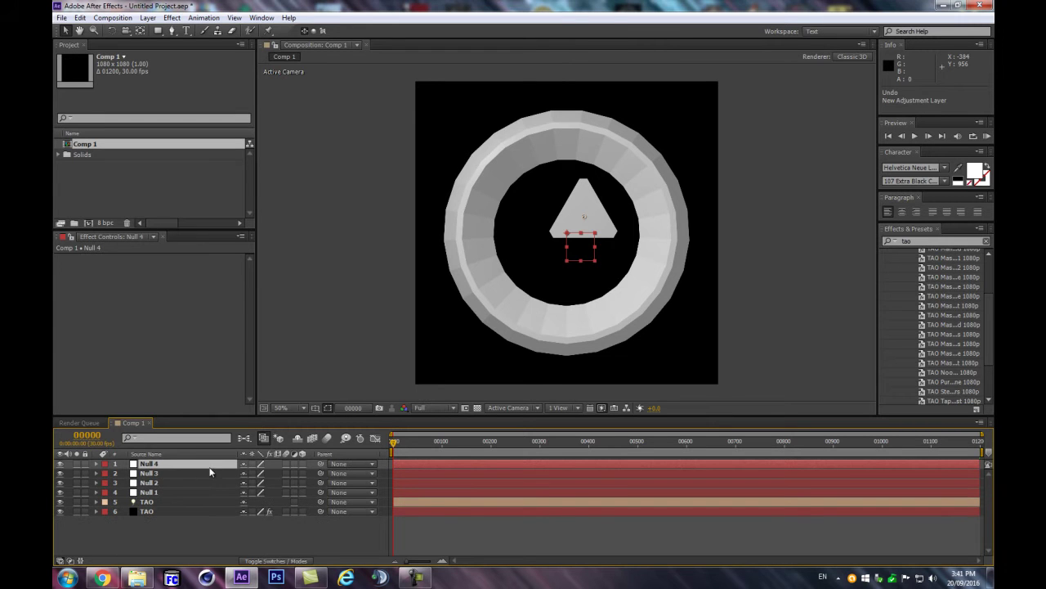
key("Delete")
Make the three nulls 3D and parent the TAO light to Null 1, Null 1 to Null 2, and Null 2 to Null 3.
left_click_drag(302, 483, 186, 484)
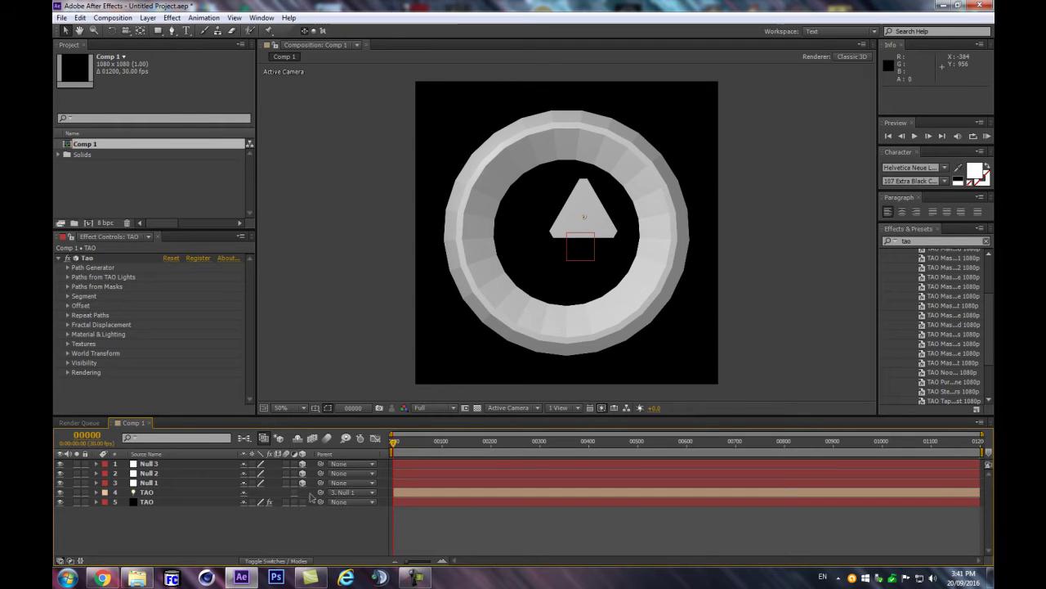
left_click_drag(321, 483, 148, 472)
left_click_drag(321, 473, 149, 463)
Set the TAO light's position to 0, 0, 0 and collapse its properties.
left_click(167, 491)
key("p")
left_click(246, 501)
type("0")
key("Tab")
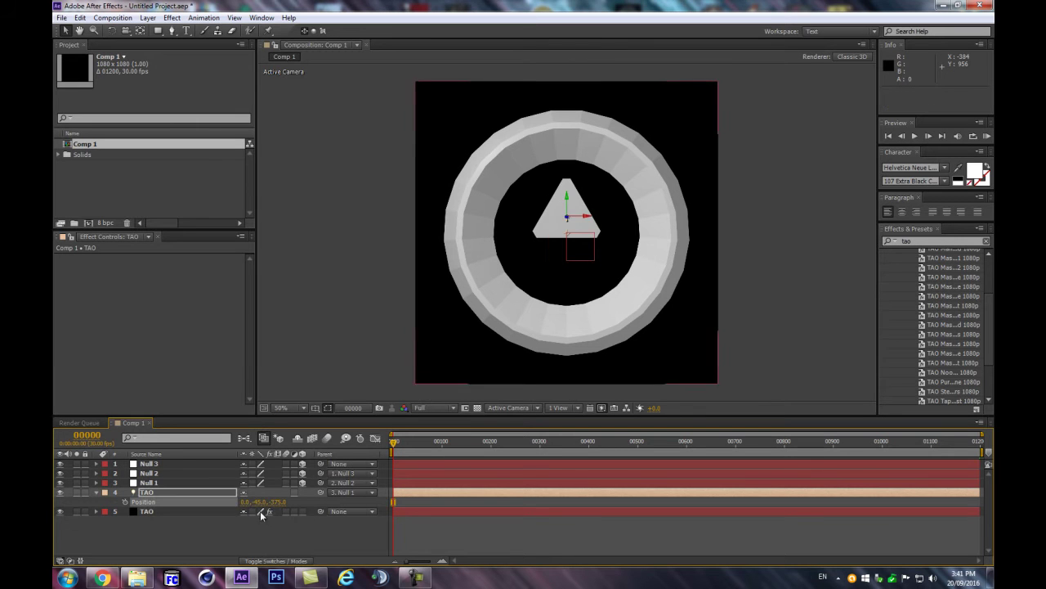
type("0")
key("Tab")
type("0")
key("Return")
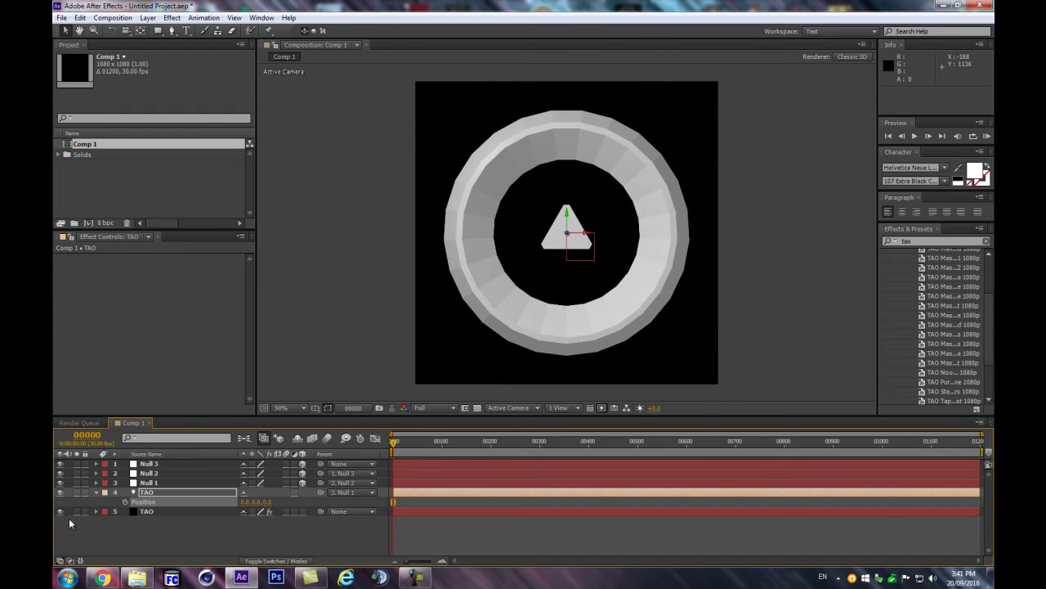
left_click(147, 512)
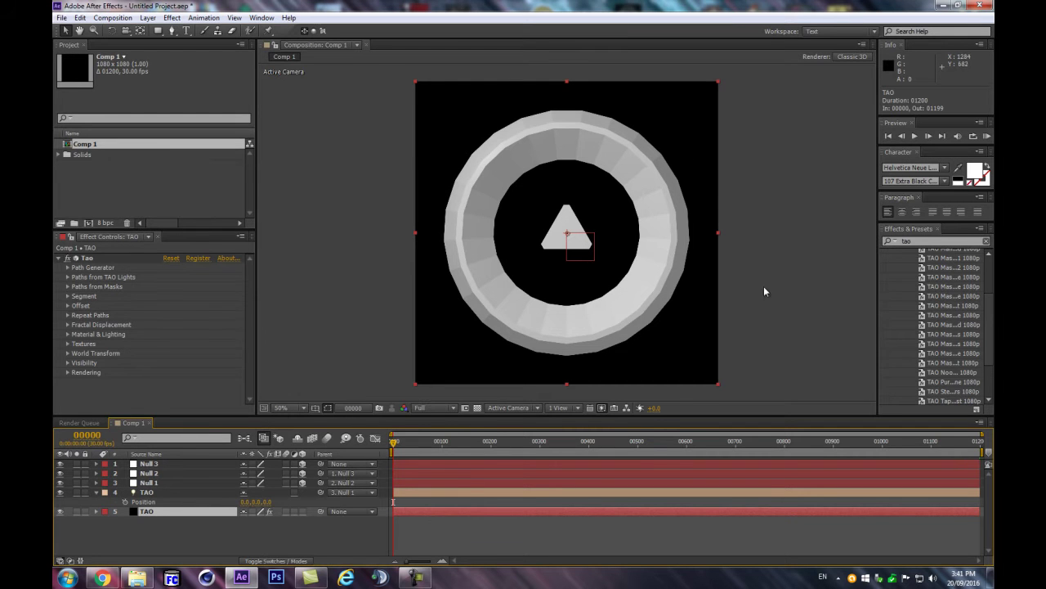
left_click(97, 493)
left_click(147, 493)
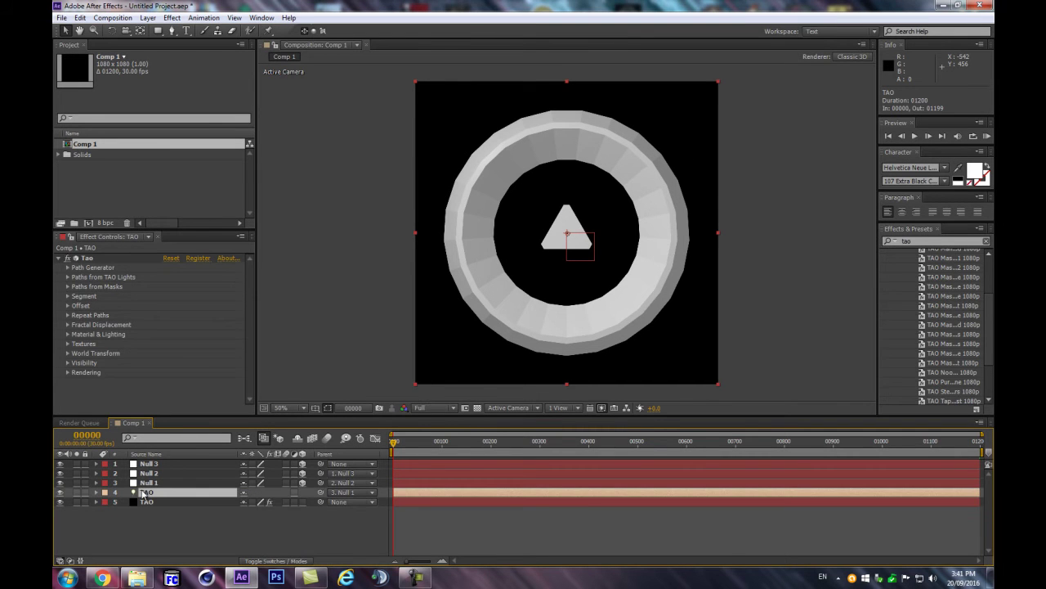
Switch to the Chrome browser, search for "ae expression circle" and open the page on creating circular and spiral motion paths.
left_click(101, 578)
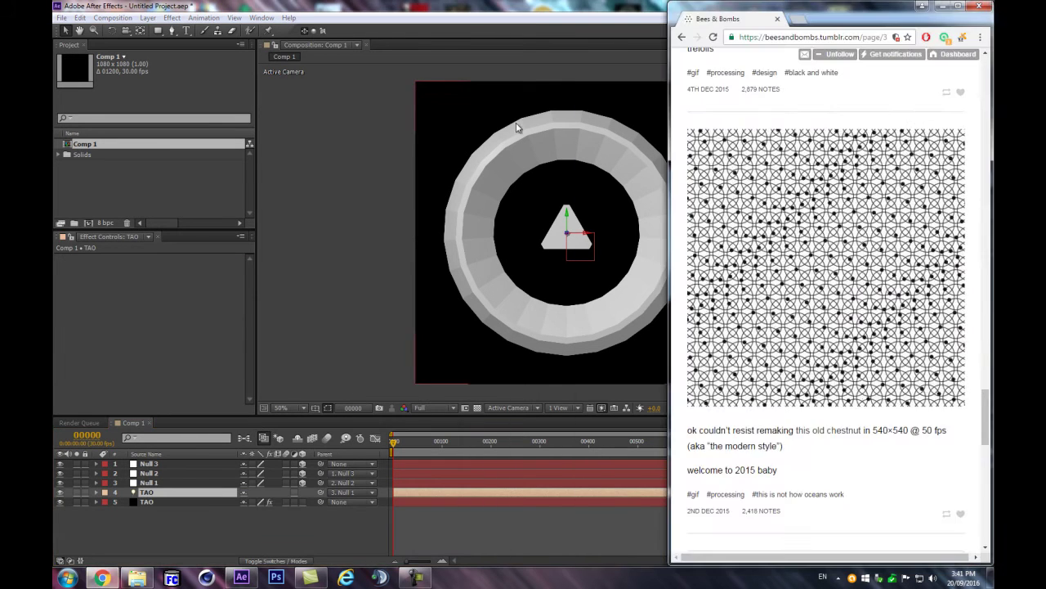
left_click(793, 19)
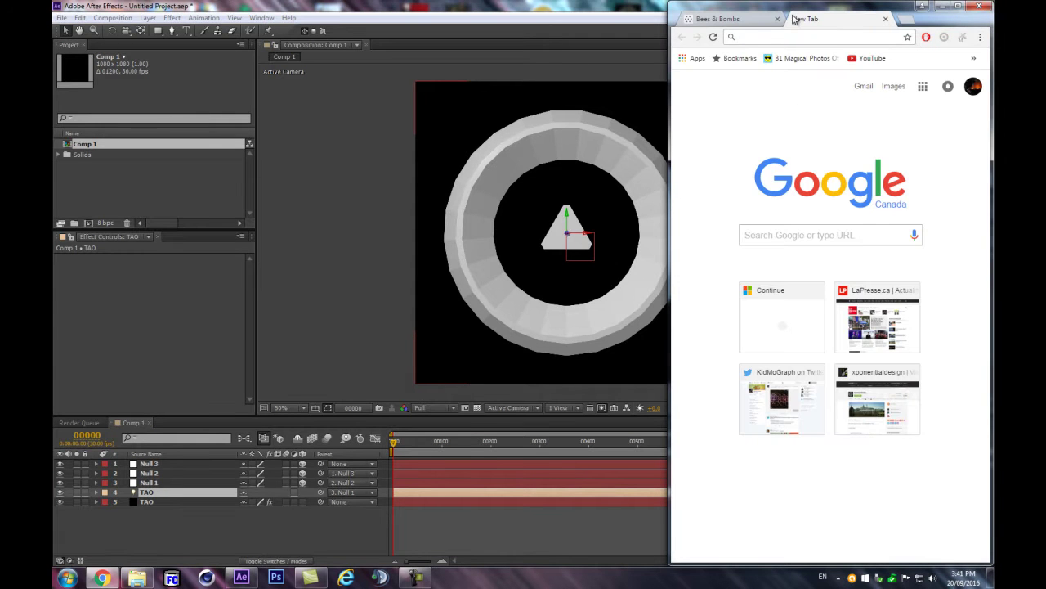
left_click(761, 237)
type("ae expression circ")
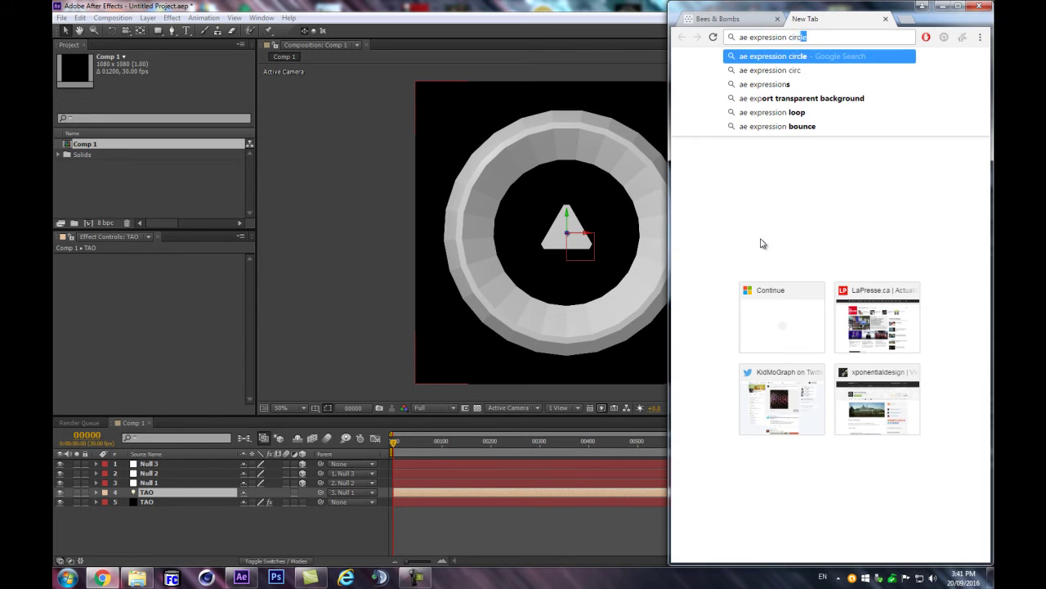
key("Return")
left_click(781, 152)
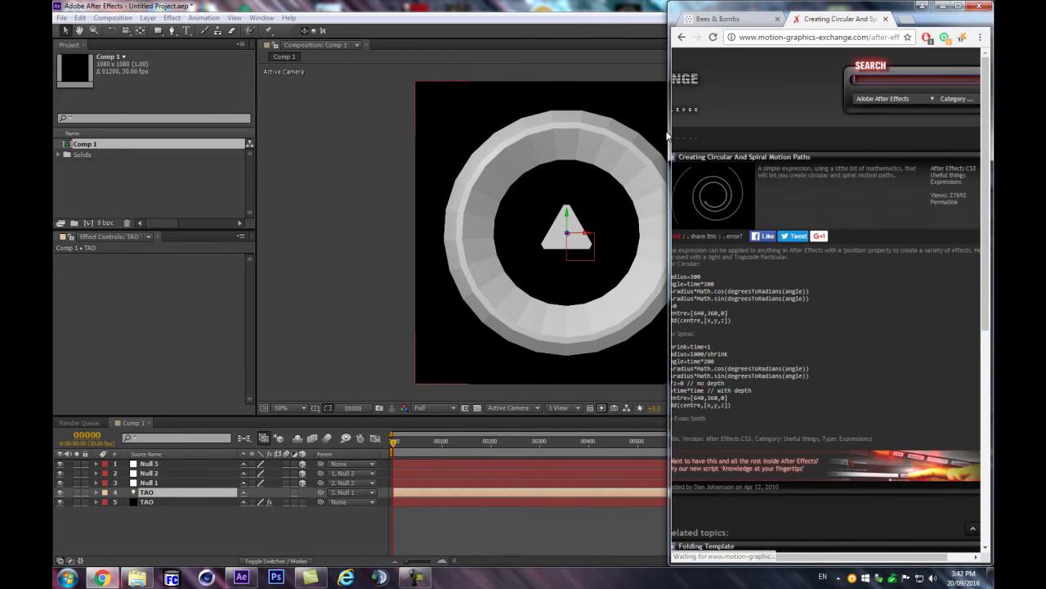
Copy the circular motion expression from the web page and apply it to Null 2's position in After Effects.
left_click_drag(668, 135, 488, 135)
left_click_drag(712, 324, 736, 328)
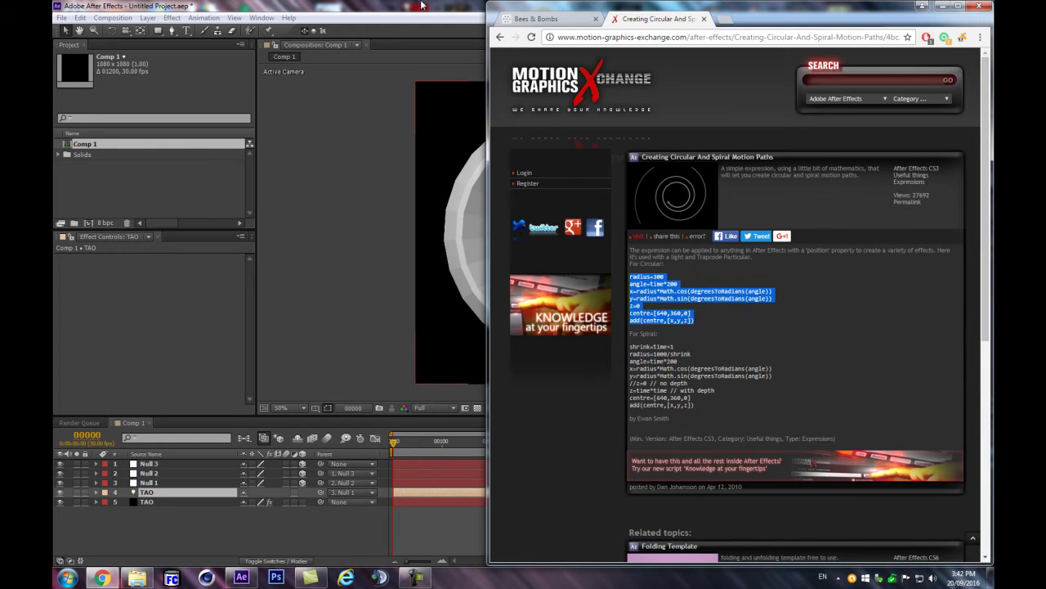
left_click(446, 6)
left_click(151, 473)
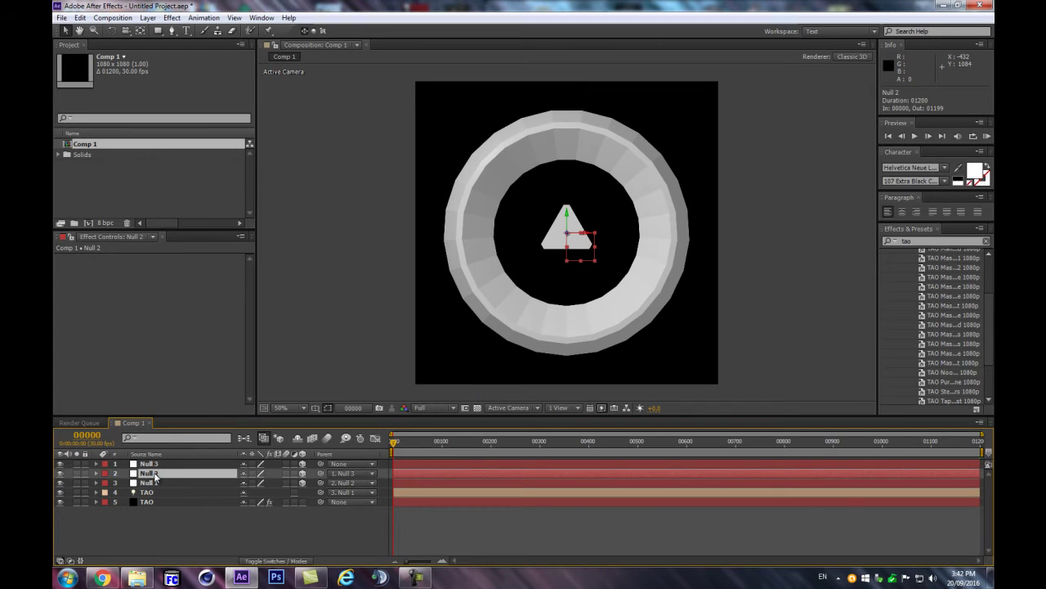
key("p")
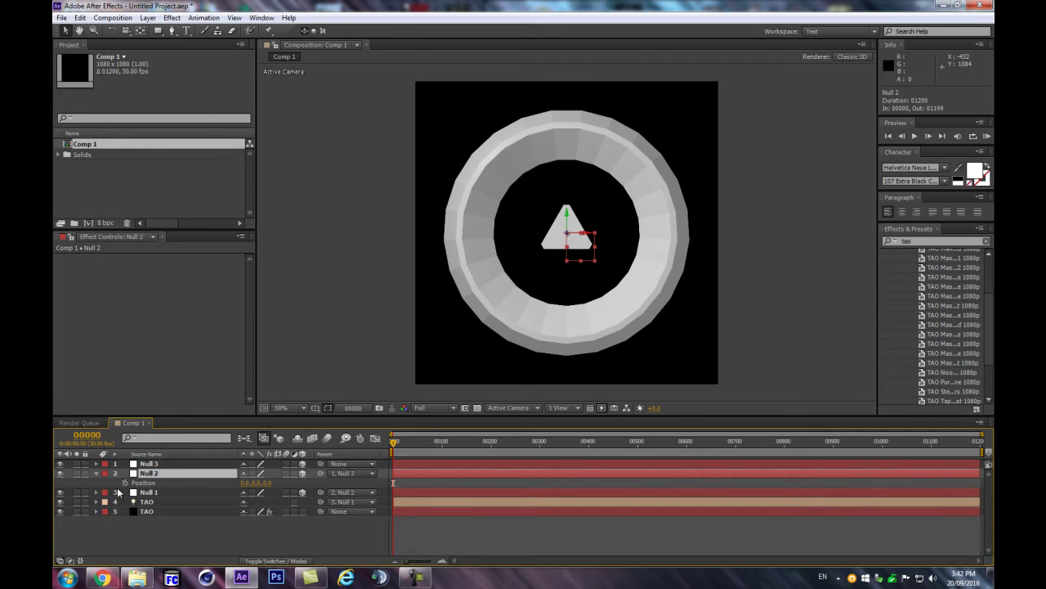
left_click(124, 483, "alt")
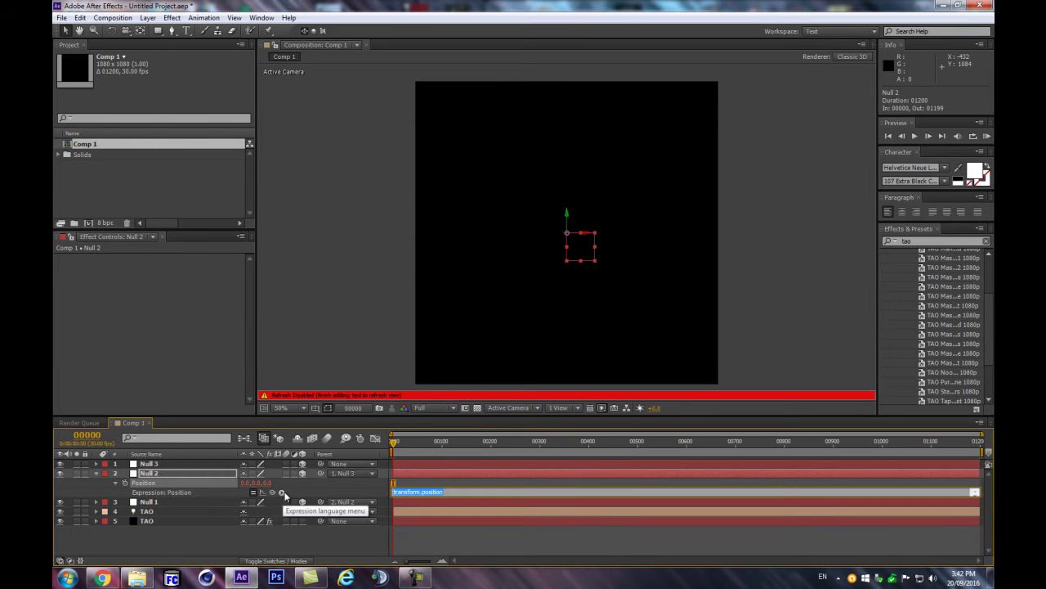
key("ctrl+v")
left_click(367, 542)
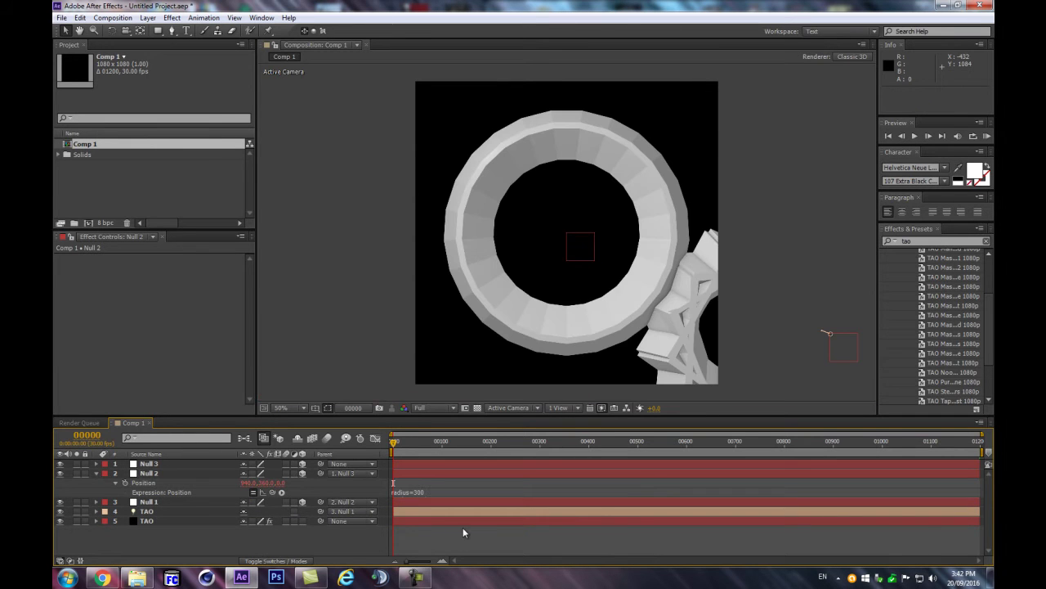
Turn off Generate Path in the Tao effect on the TAO solid layer.
left_click(145, 521)
left_click(68, 268)
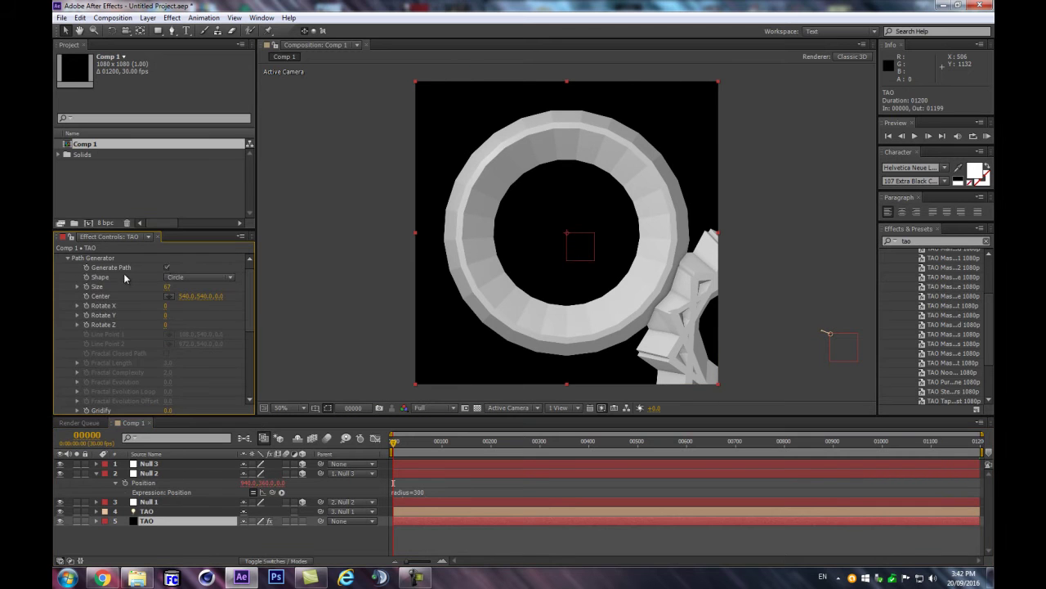
left_click(167, 268)
left_click(68, 258)
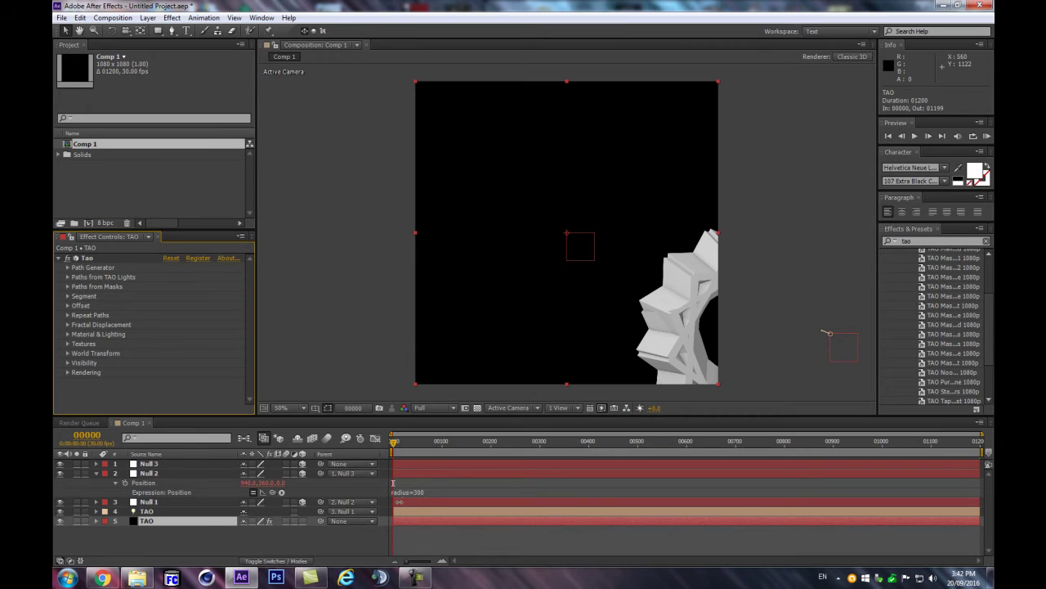
Change the centre in Null 2's position expression to [0,0,0].
left_click(428, 492)
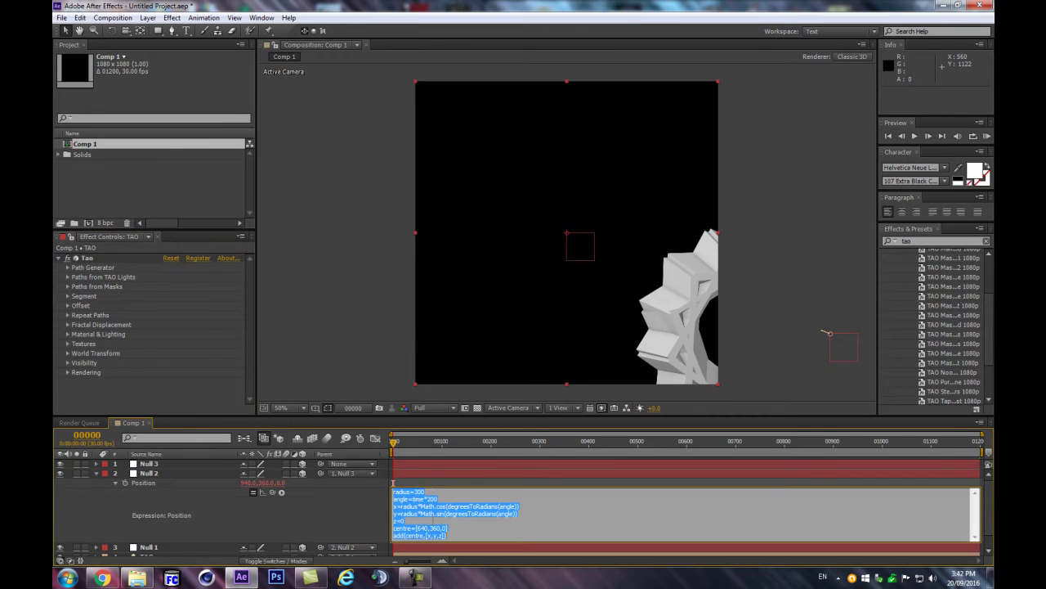
left_click(426, 528)
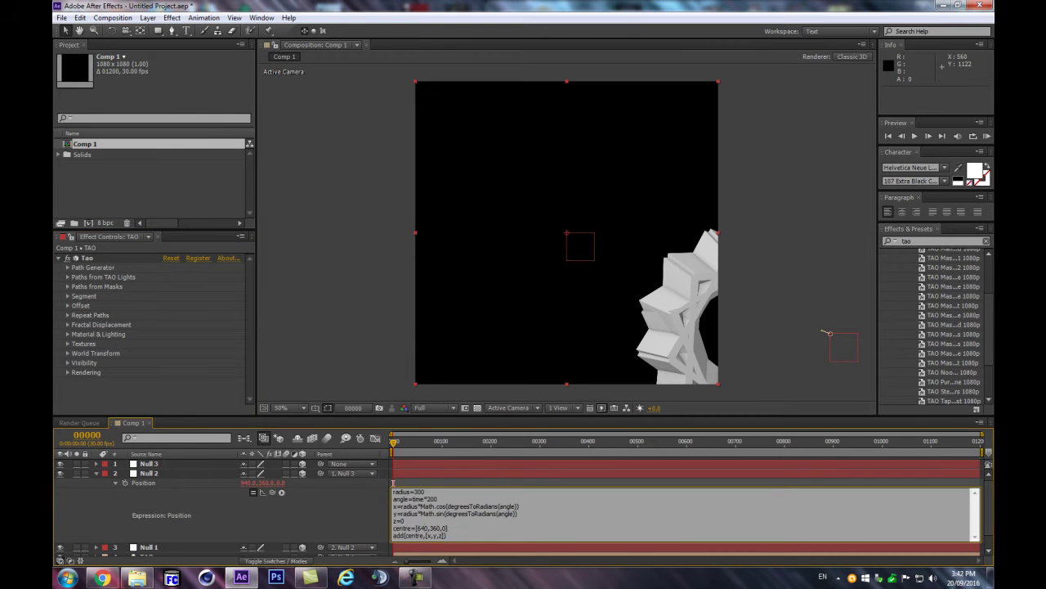
key("BackSpace")
key("BackSpace")
left_click(428, 528)
key("BackSpace")
key("BackSpace")
left_click(312, 517)
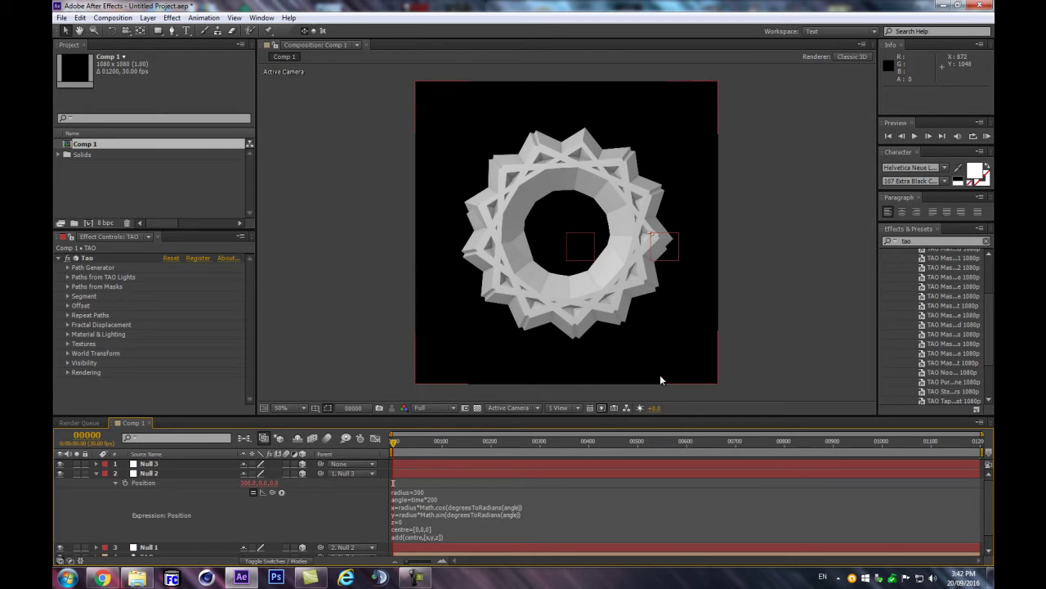
Select Null 2, go to frame 300 and place composition marker 7 there.
left_click(434, 506)
left_click(439, 499)
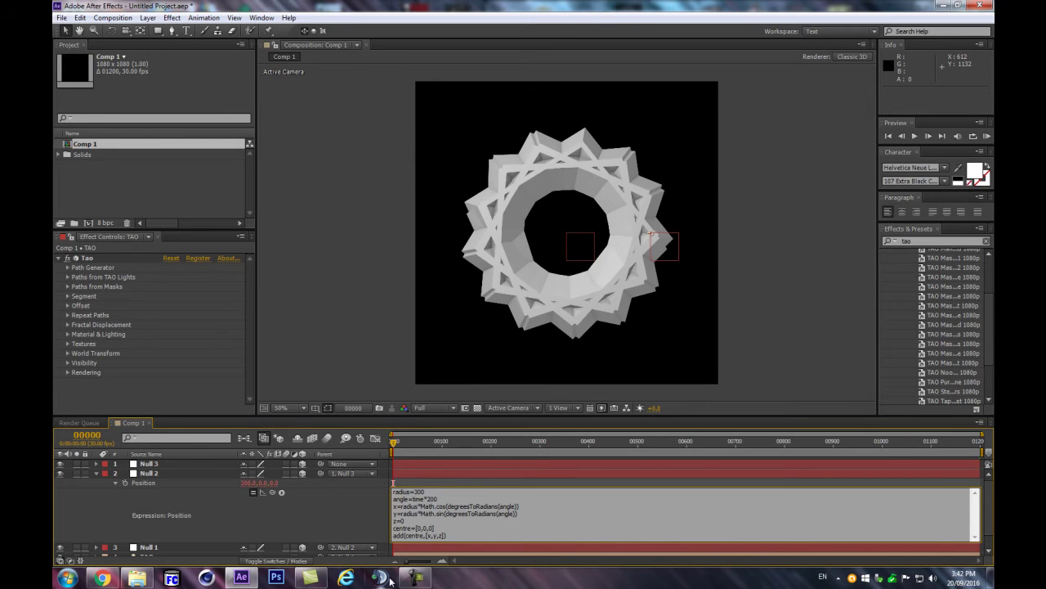
left_click(162, 473)
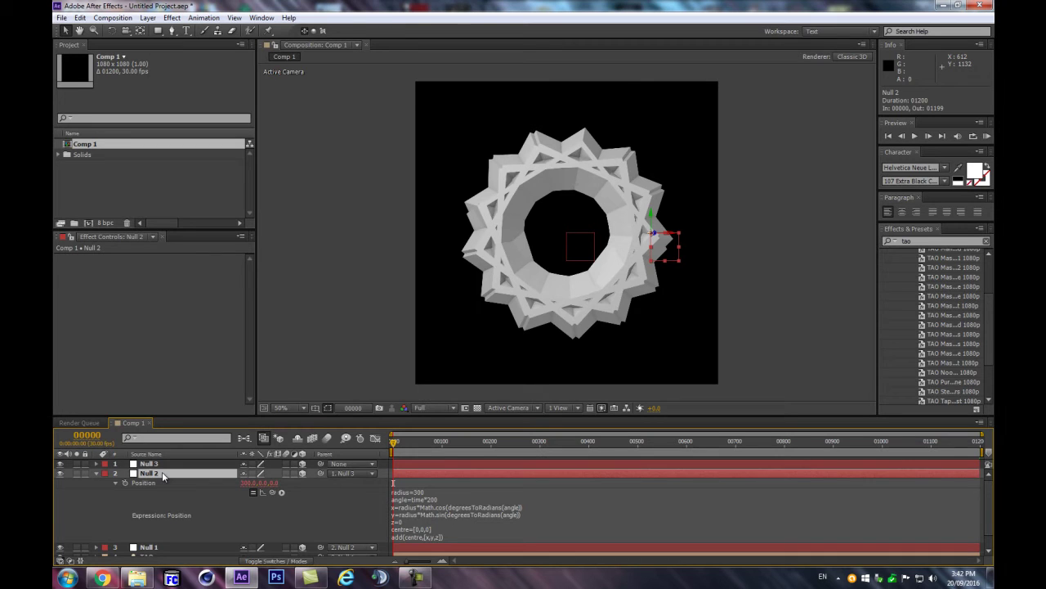
left_click_drag(393, 445, 542, 450)
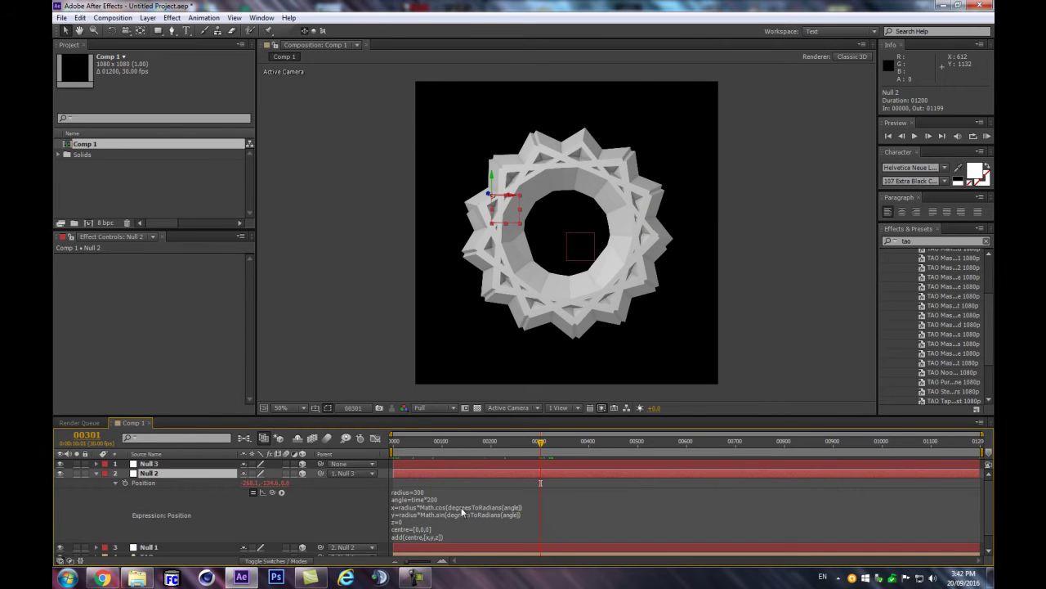
key("Page_Up")
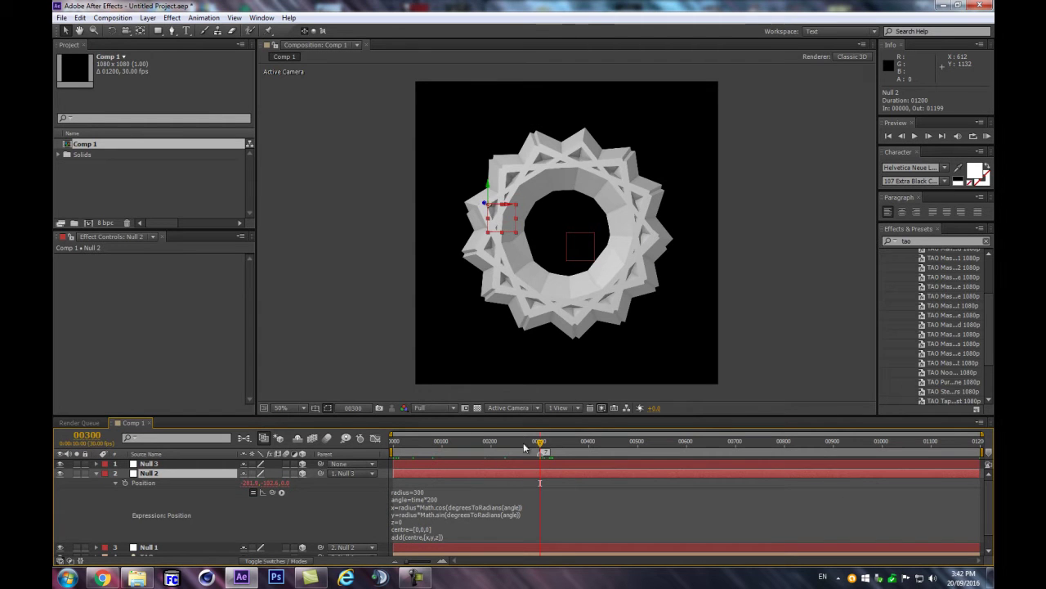
Check Null 2's motion between frames 0 and 300, and set the angle in its position expression to time*36.
left_click_drag(542, 449, 391, 537)
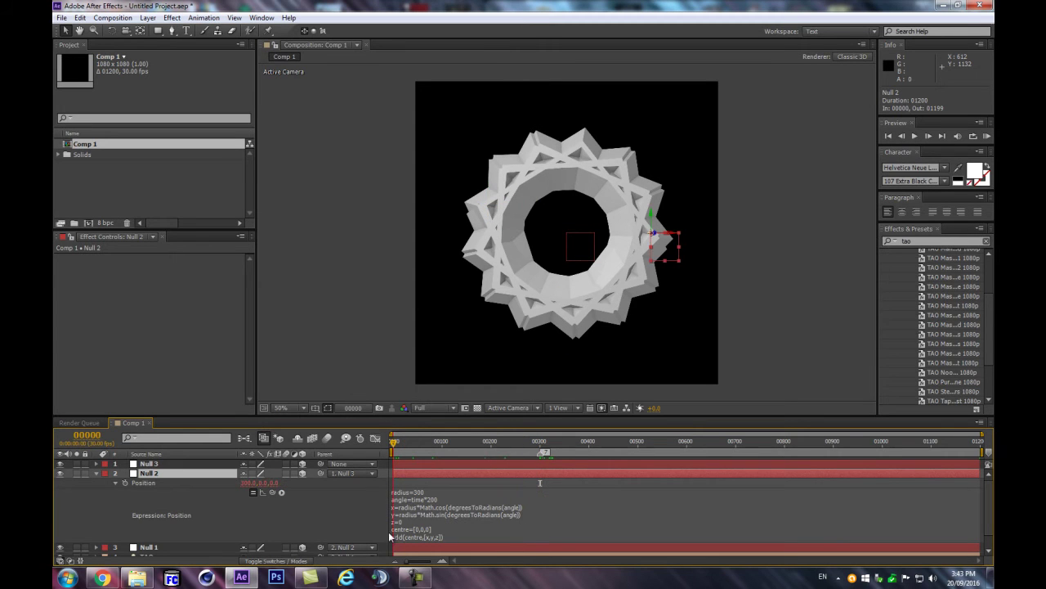
left_click_drag(392, 449, 543, 484)
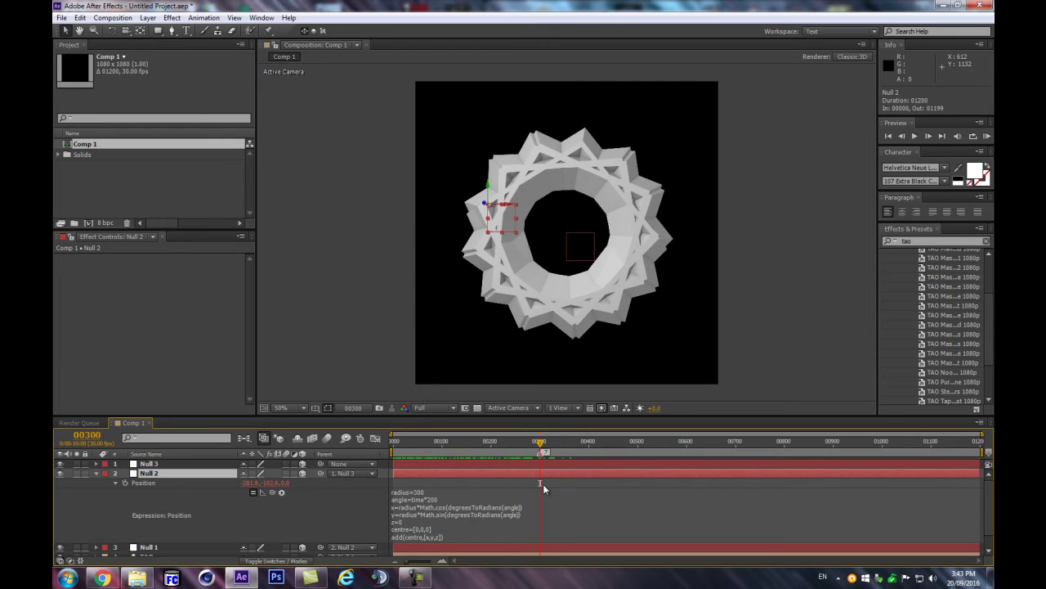
left_click(462, 494)
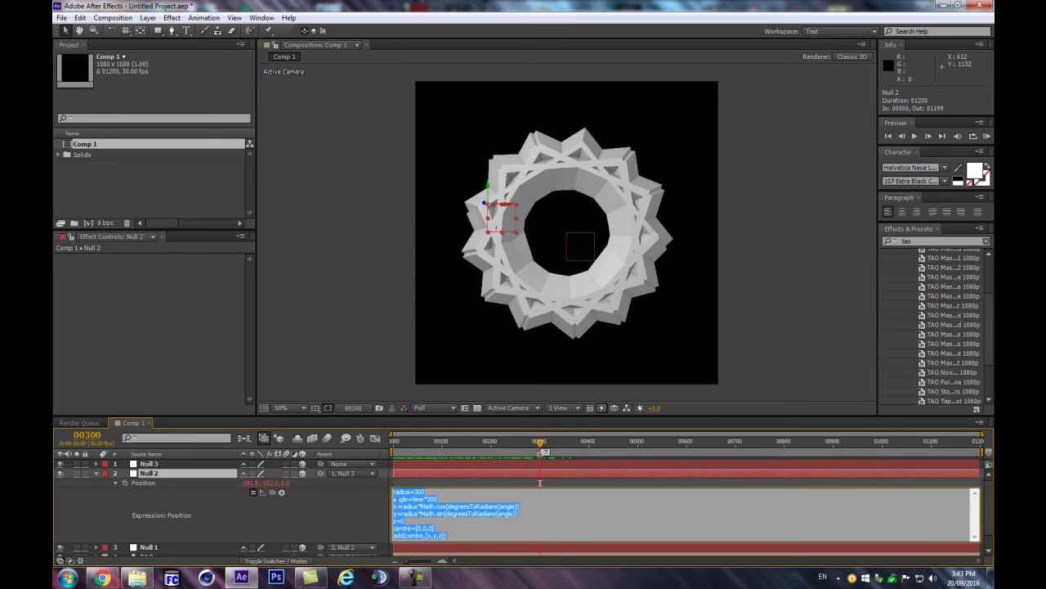
left_click(448, 505)
double_click(431, 499)
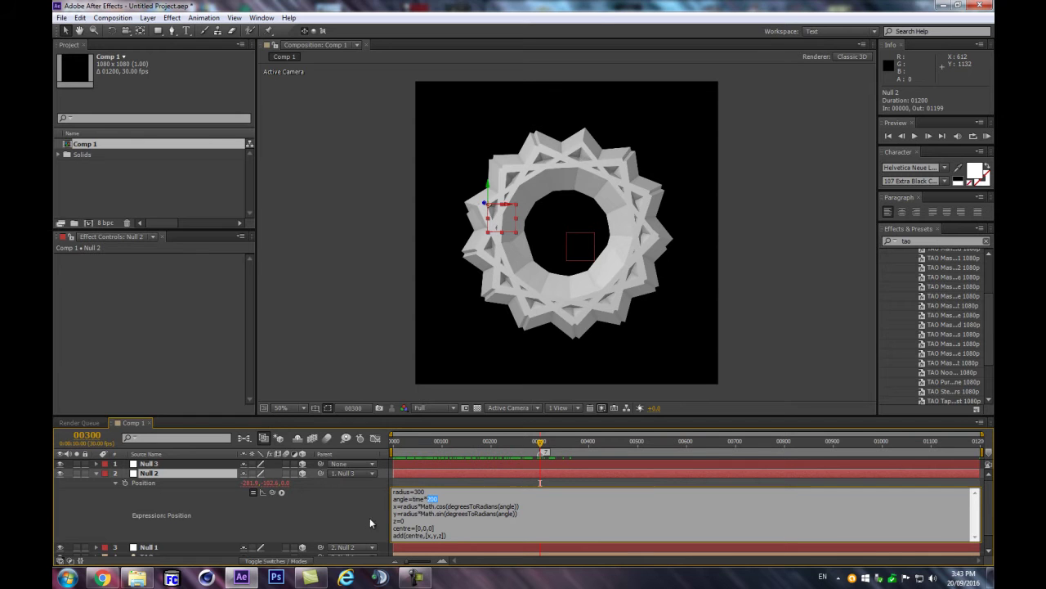
type("36")
left_click(300, 523)
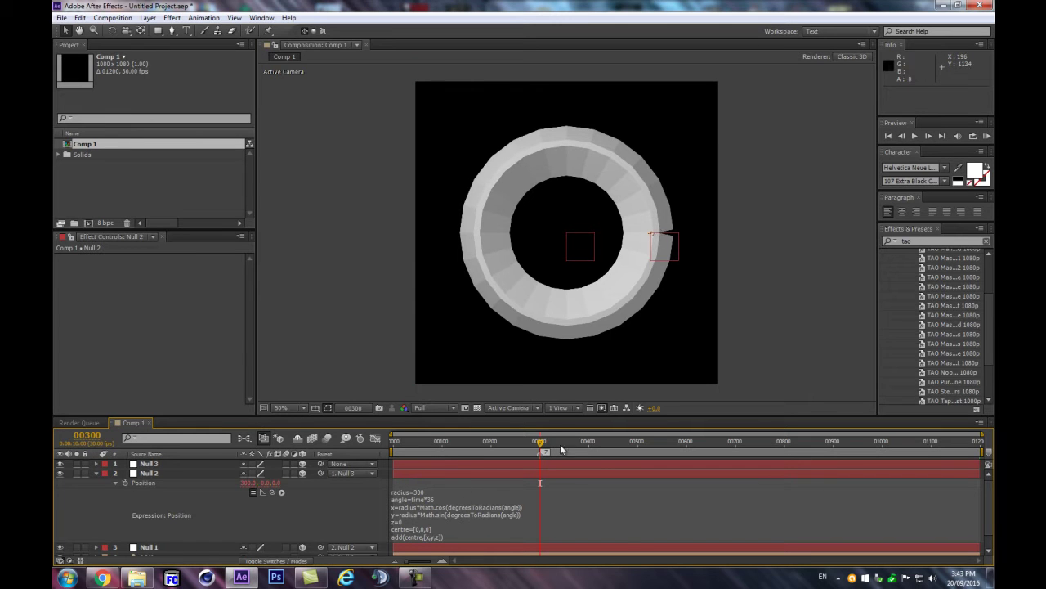
mouse_move(541, 446)
left_mouse_down()
mouse_move(384, 457)
mouse_move(541, 477)
left_mouse_up()
key("Tab")
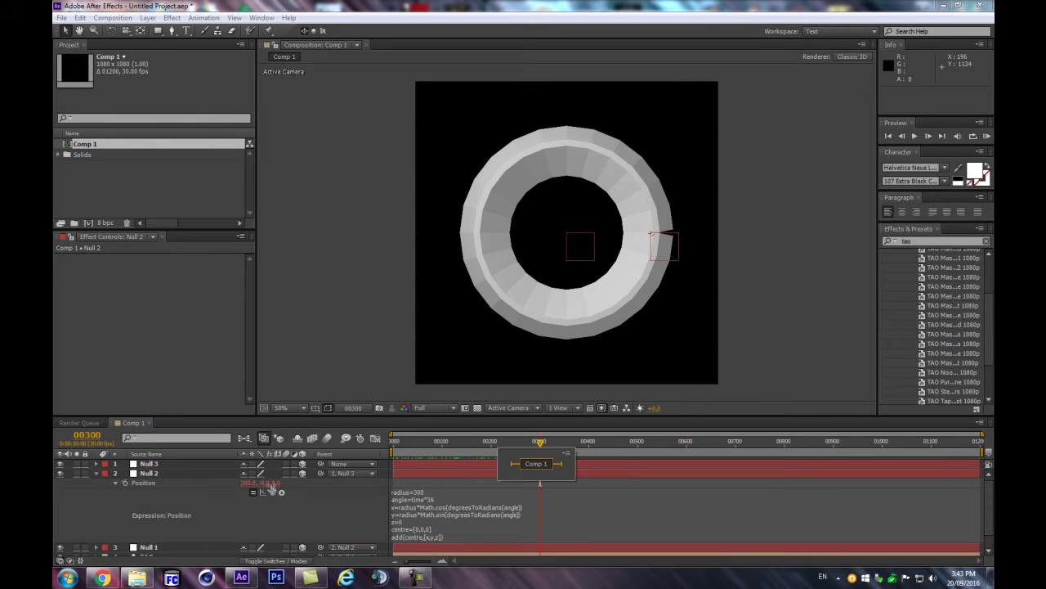
left_click(288, 518)
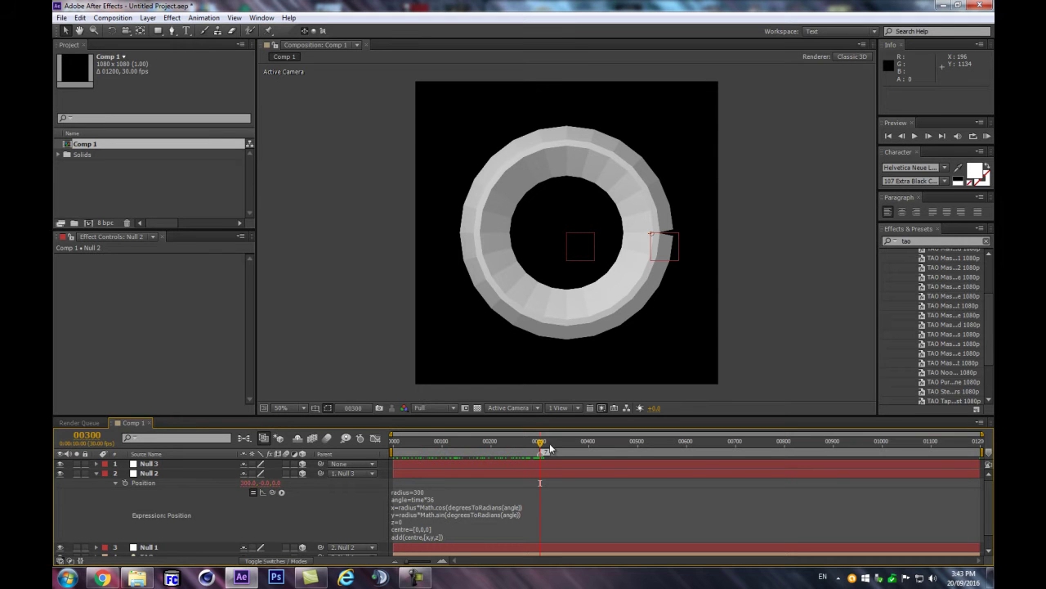
left_click(460, 500)
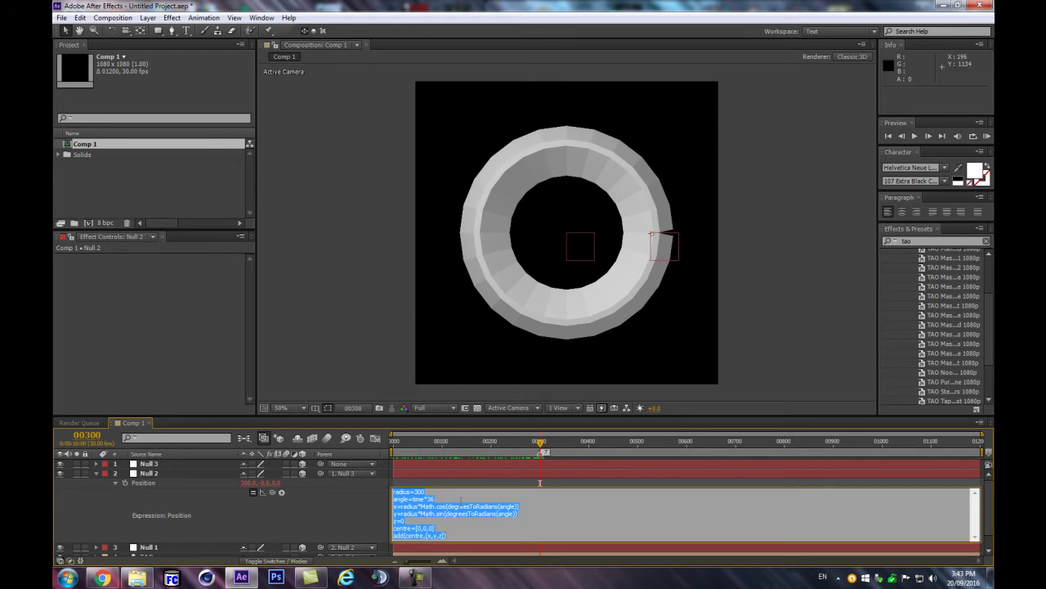
left_click(453, 496)
left_click(349, 513)
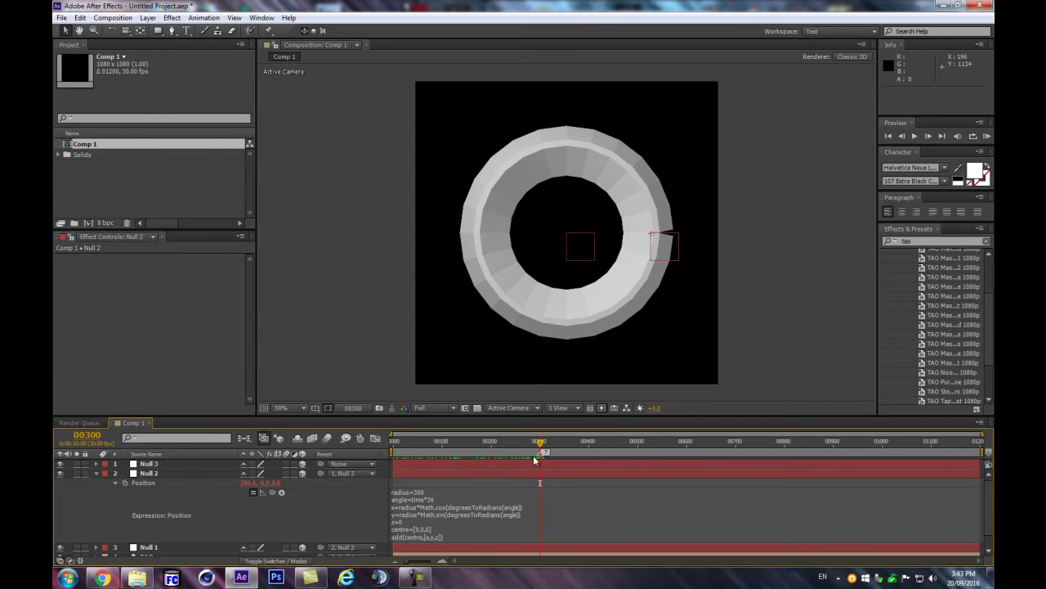
mouse_move(541, 446)
left_mouse_down()
mouse_move(407, 442)
mouse_move(551, 440)
mouse_move(541, 440)
left_mouse_up()
left_click(437, 498)
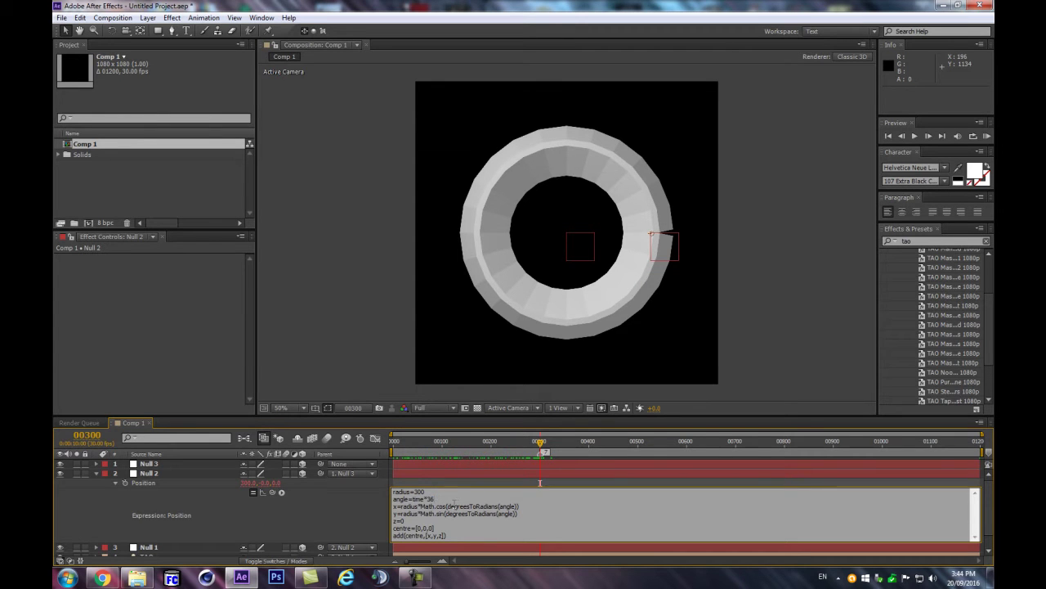
left_click(351, 527)
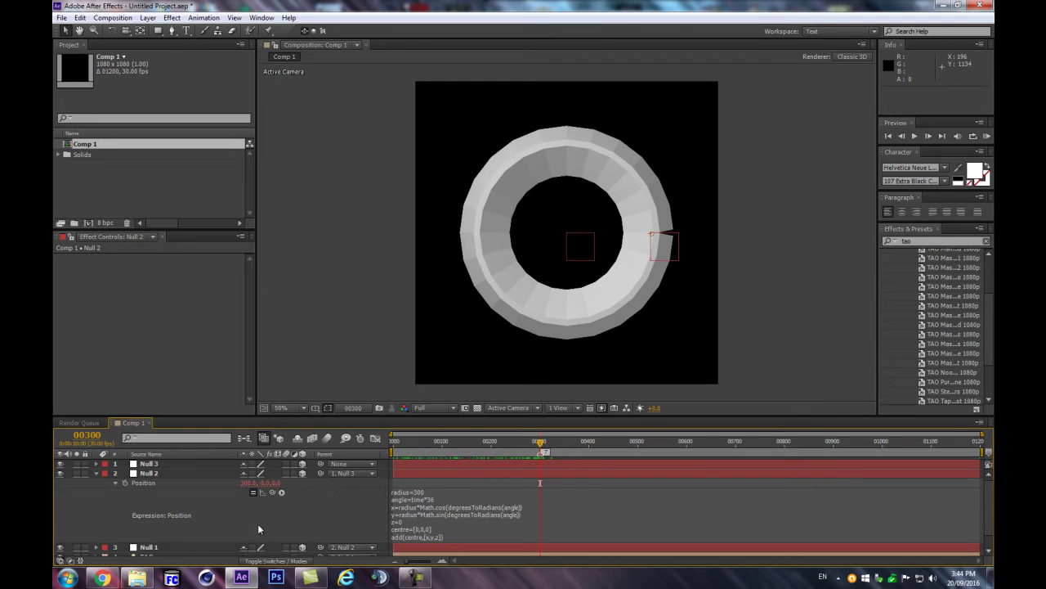
Collapse Null 2's properties and turn on Generate Path in the Tao effect on the TAO solid.
scroll(122, 523, "down", 1)
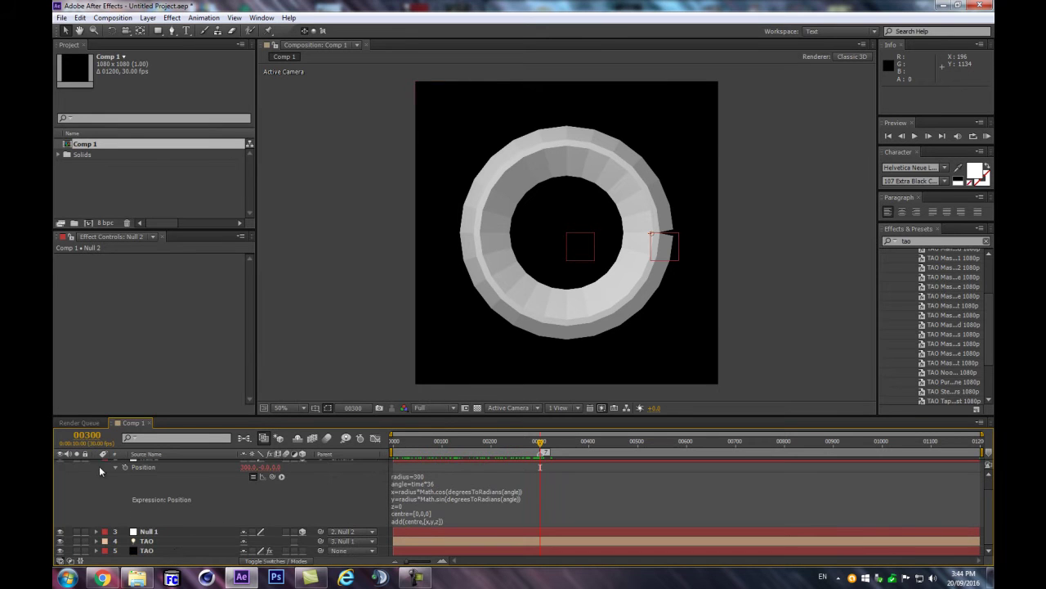
scroll(95, 495, "up", 1)
left_click(96, 473)
left_click(155, 502)
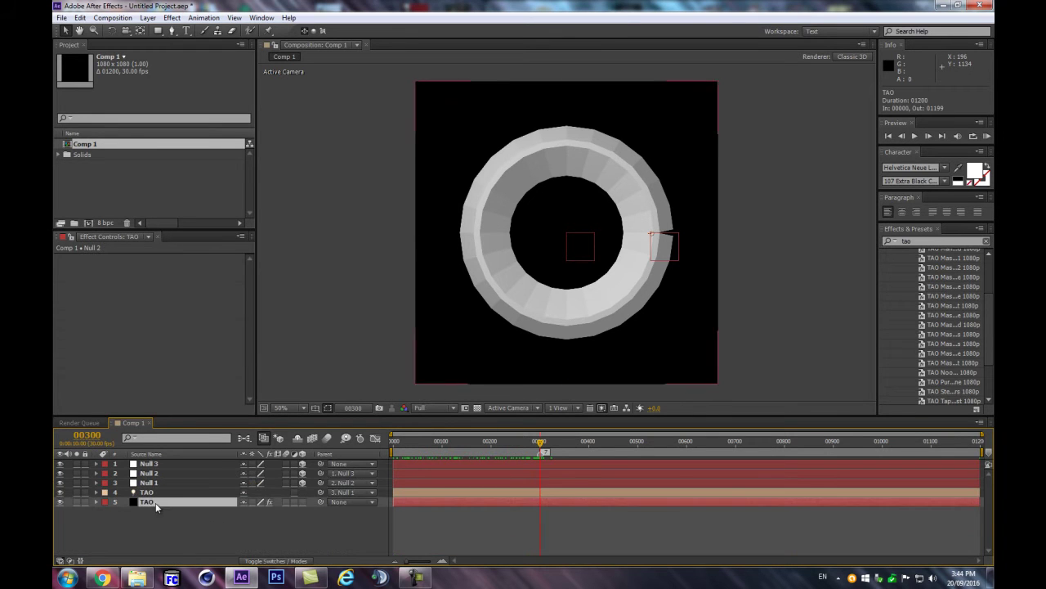
left_click(67, 268)
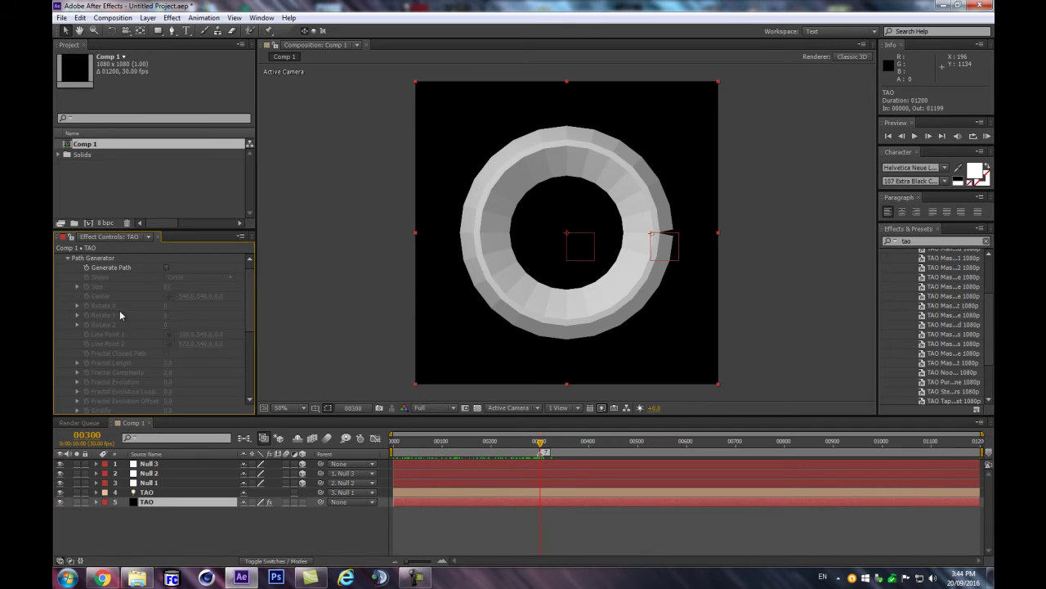
left_click(168, 268)
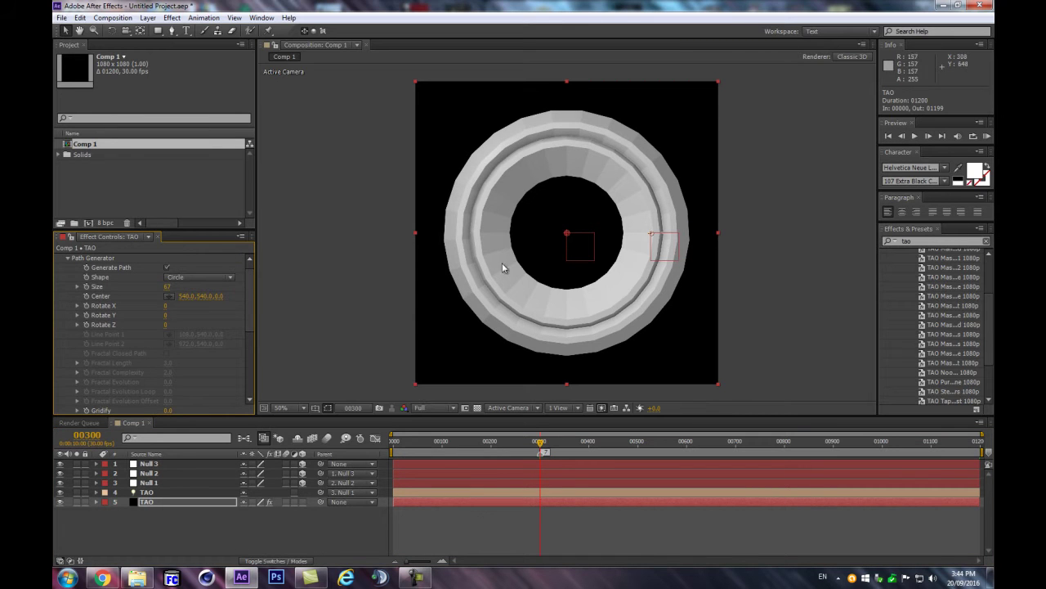
left_click(261, 540)
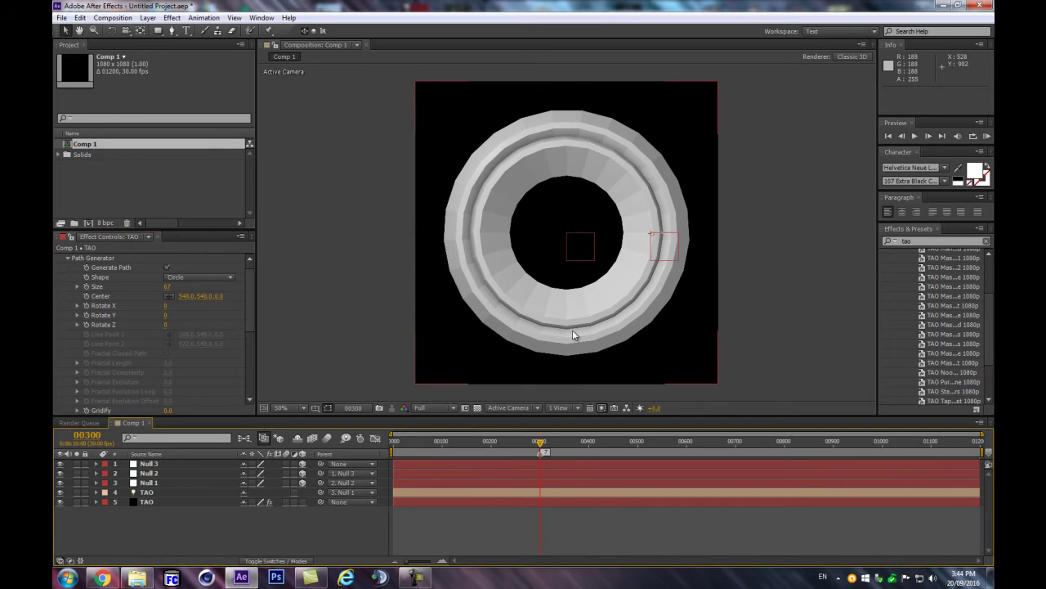
In the Tao effect's Segment settings, set Sides to 8, disable Chamfer and raise Segments to 82.
scroll(162, 310, "down", 4)
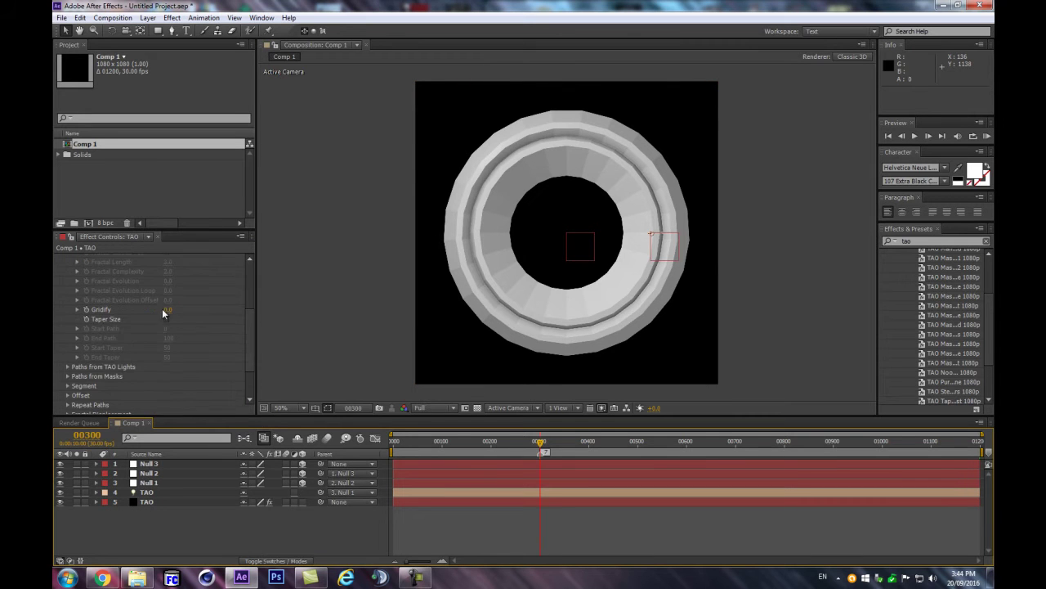
left_click(68, 386)
scroll(76, 381, "down", 5)
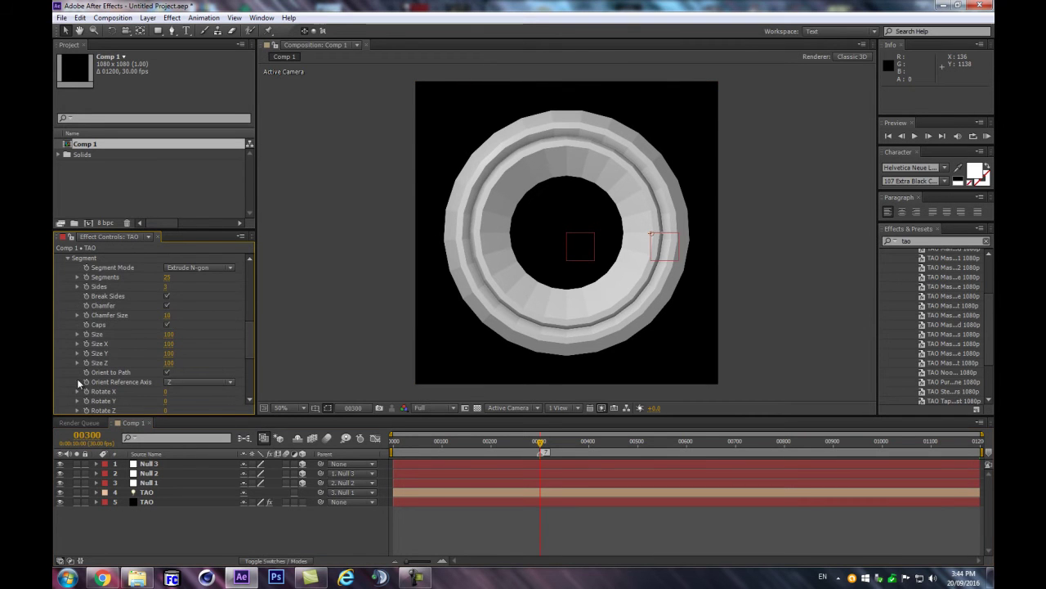
left_click(167, 287)
key("Return")
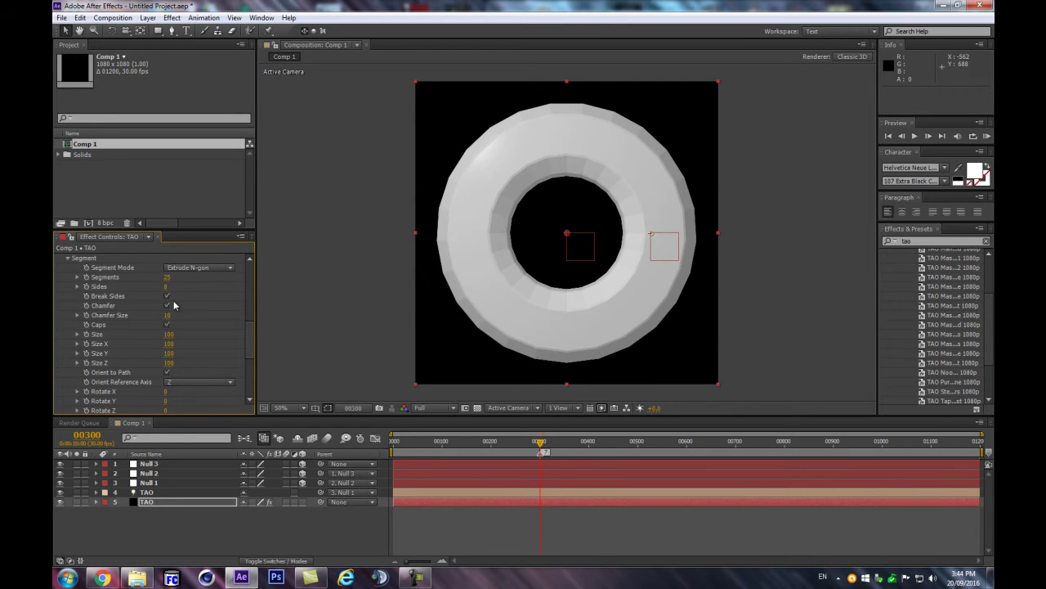
left_click(167, 306)
left_click_drag(167, 277, 182, 276)
Change the Tao effect's rendering Shader to Smooth and turn off Break Sides for the segments.
scroll(177, 329, "down", 5)
left_click(71, 409)
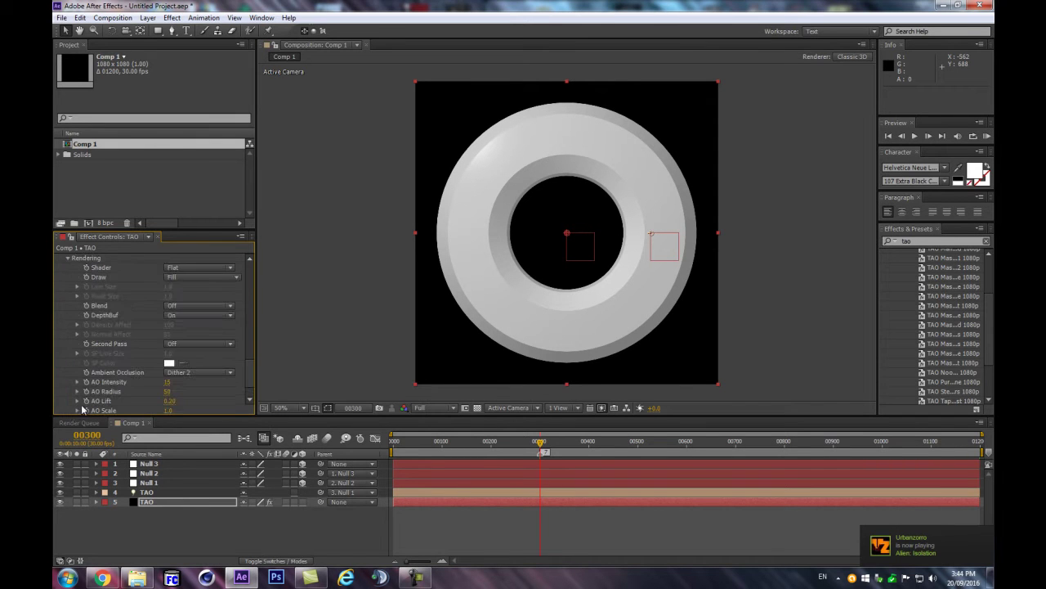
left_click(199, 268)
left_click(193, 291)
scroll(193, 291, "up", 2)
scroll(193, 292, "up", 3)
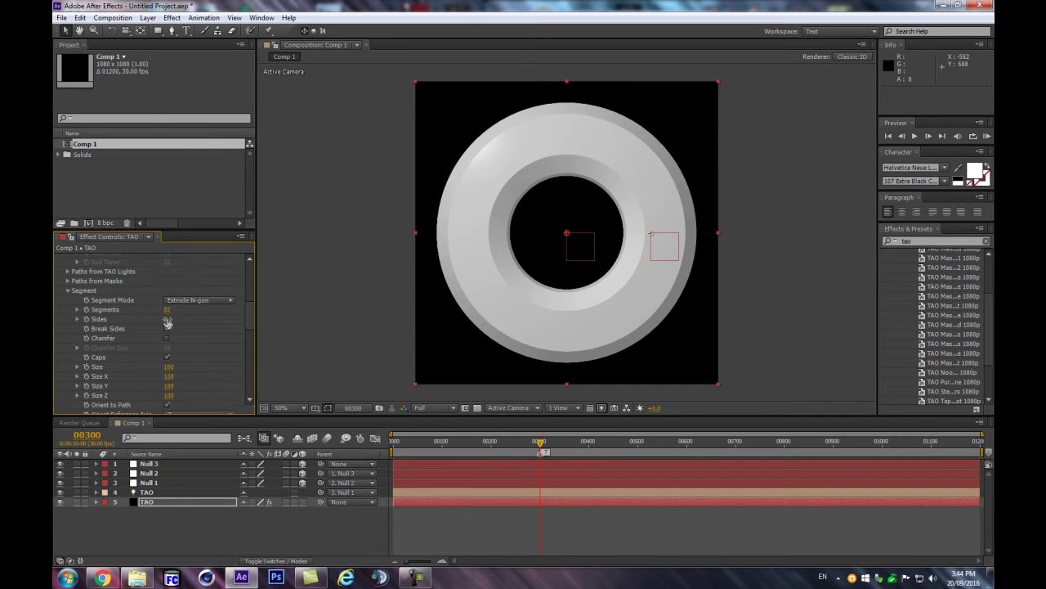
left_click(167, 329)
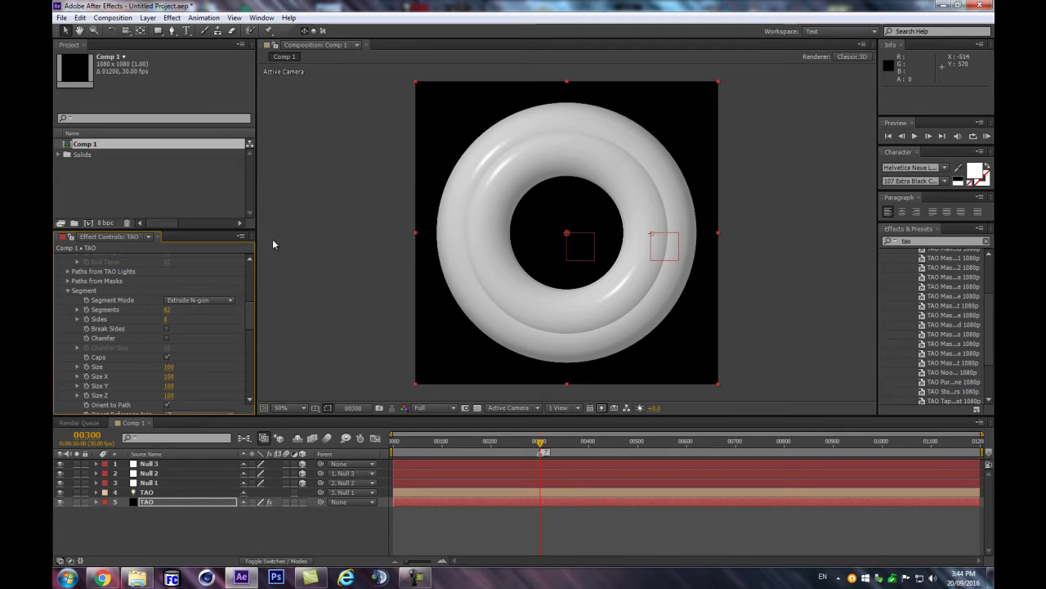
Try Repeat Sphere as the Tao effect's Segment Mode and undo the change.
mouse_move(249, 315)
left_mouse_down()
mouse_move(249, 357)
mouse_move(255, 348)
left_mouse_up()
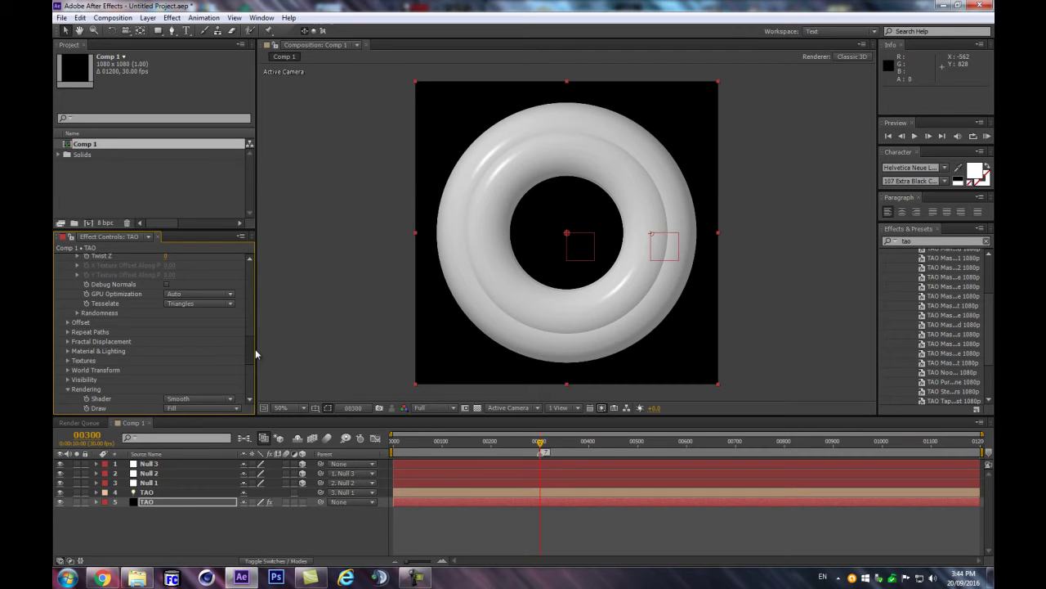
left_click_drag(255, 350, 265, 291)
scroll(211, 299, "up", 3)
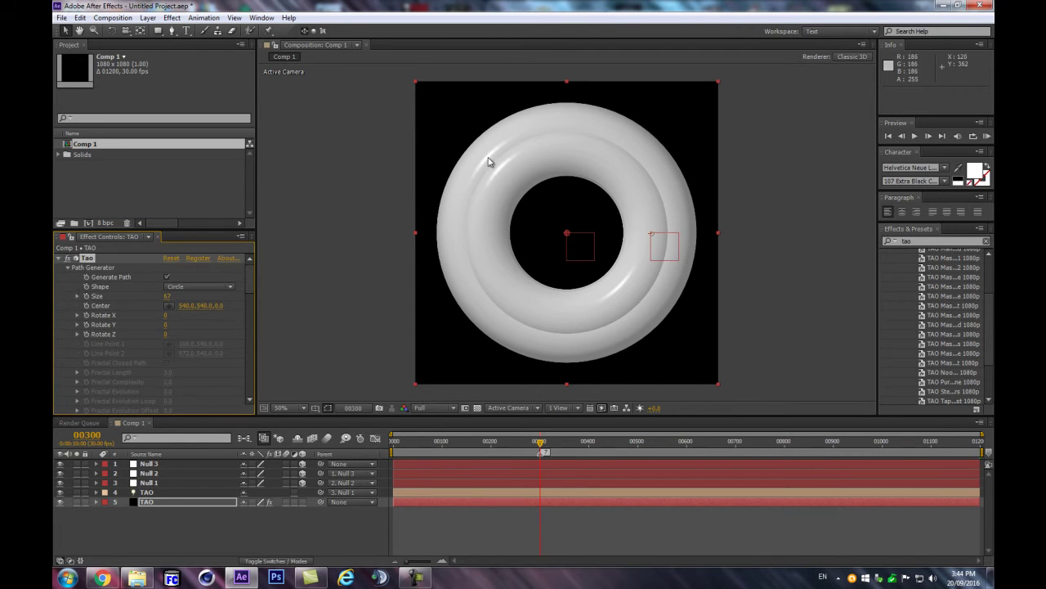
scroll(201, 368, "down", 6)
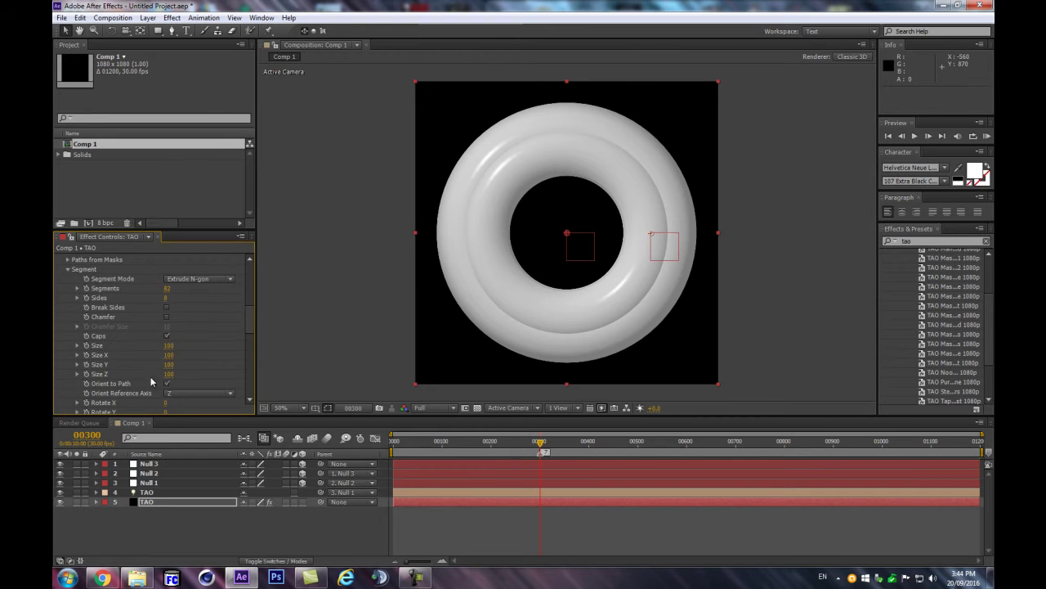
left_click(189, 280)
left_click(187, 315)
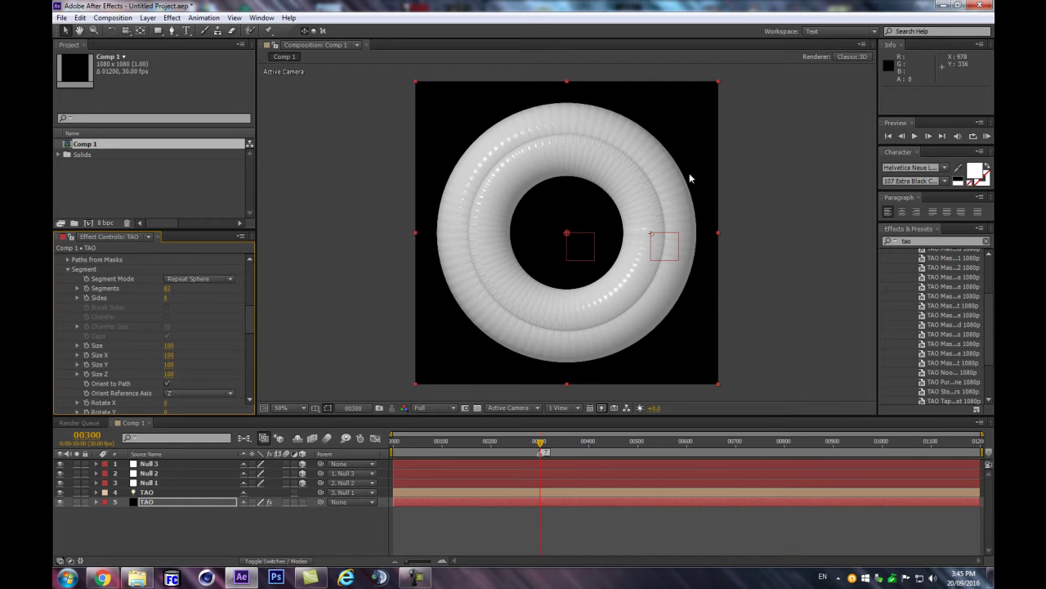
key("ctrl+z")
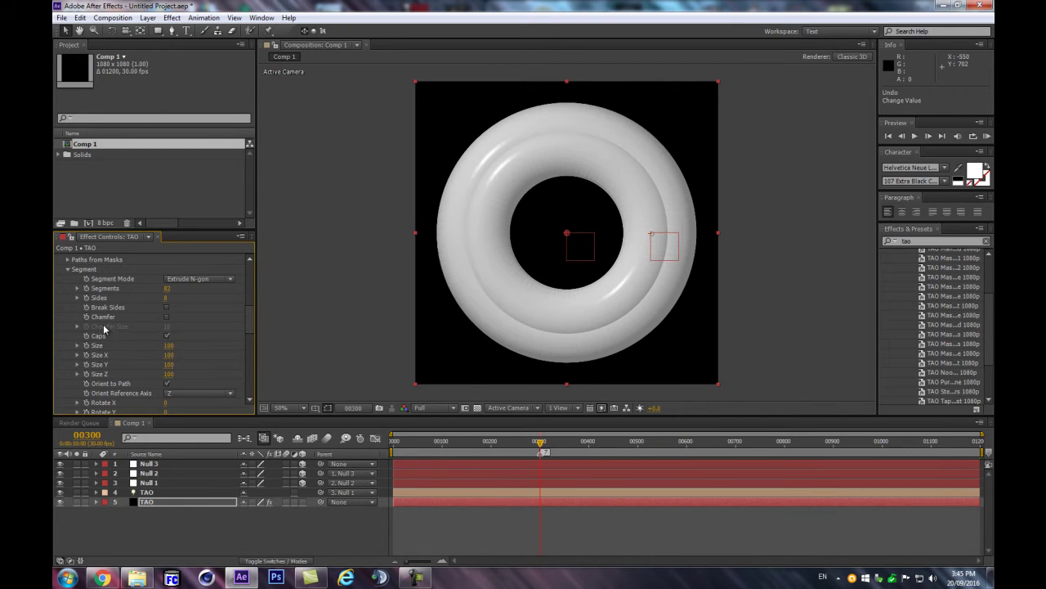
Rename the TAO light layer to TAO mod:s so its path uses spheres.
left_click(144, 493)
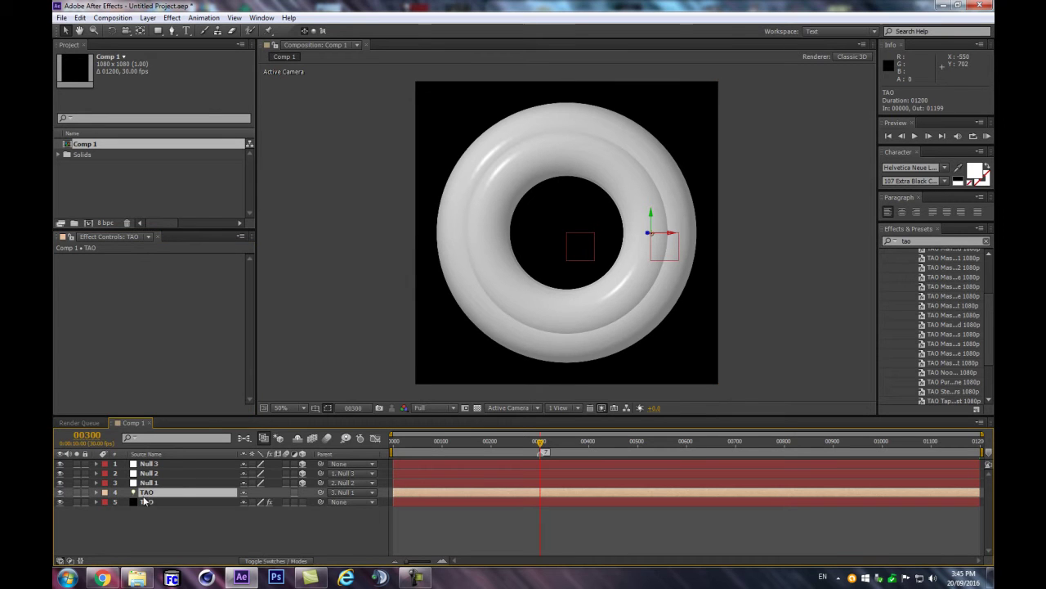
key("Return")
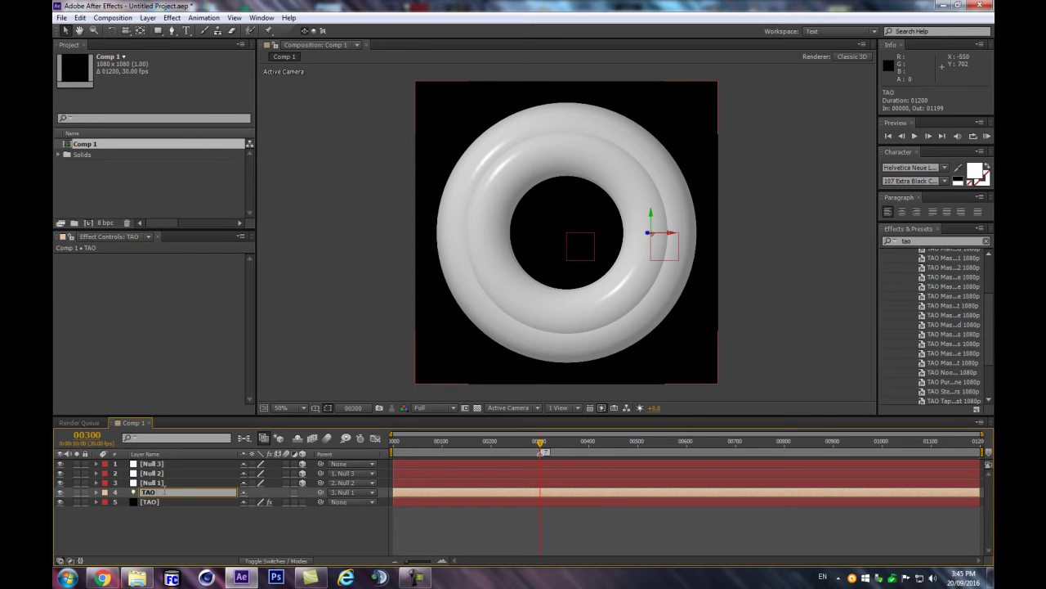
type("model")
key("Return")
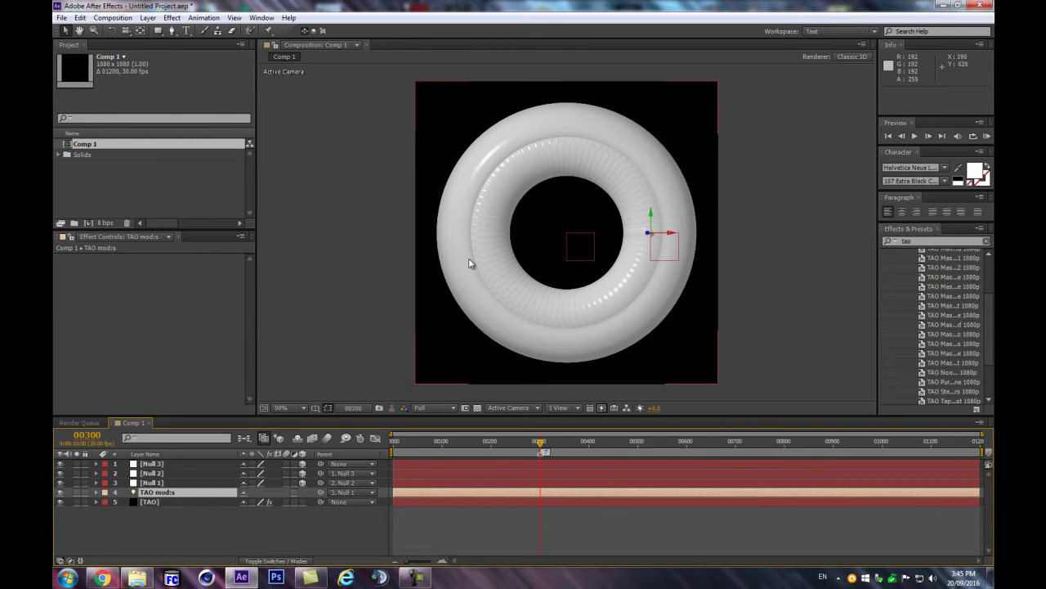
scroll(625, 182, "up", 2)
scroll(626, 197, "down", 1)
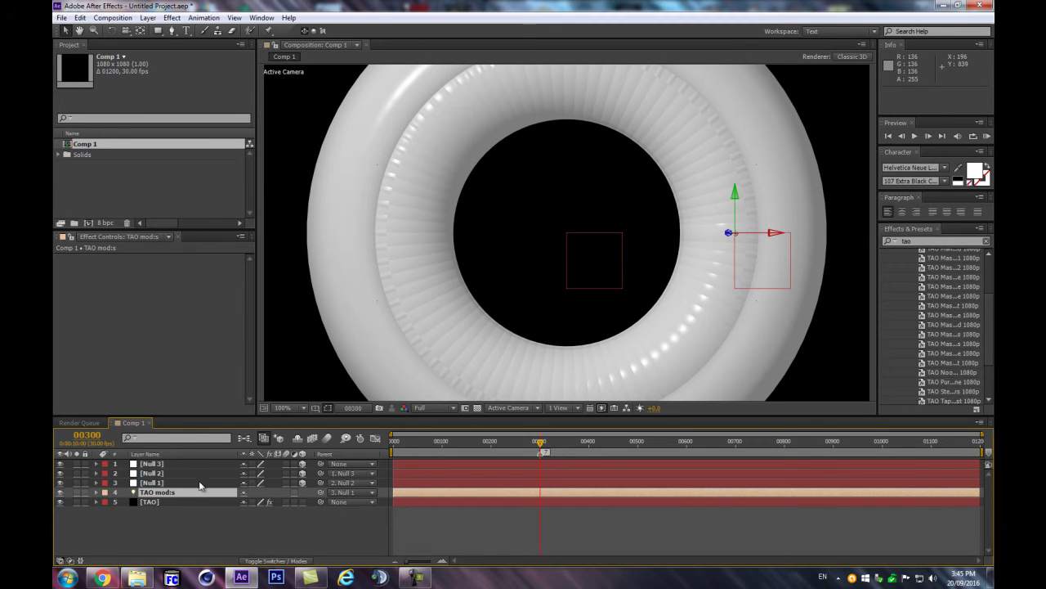
Reduce Segments to 10 in the Tao effect on the TAO solid.
left_click(154, 503)
left_click(182, 493)
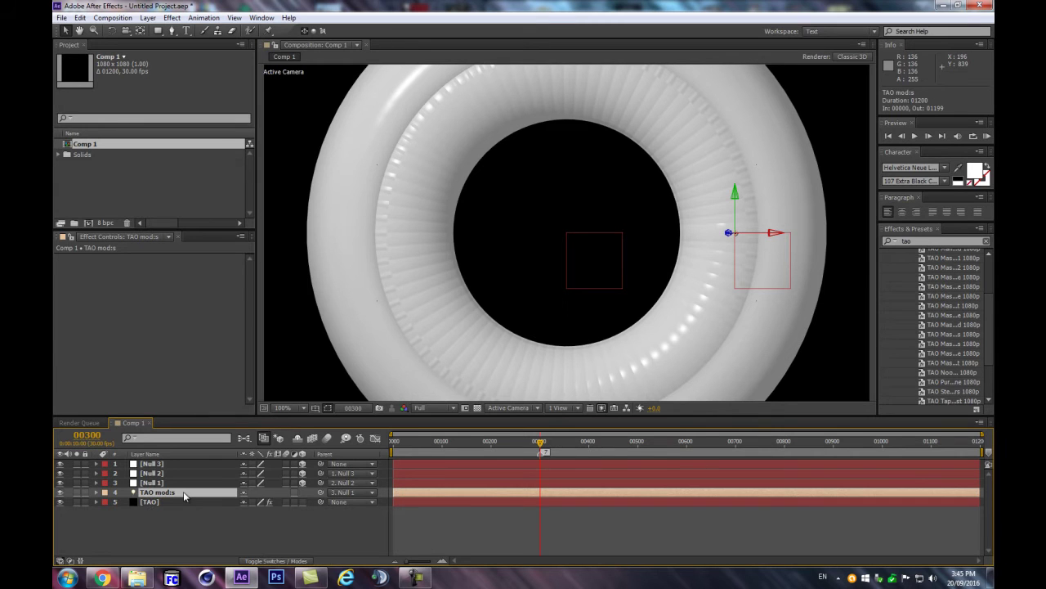
key("Return")
left_click(169, 502)
scroll(180, 315, "down", 6)
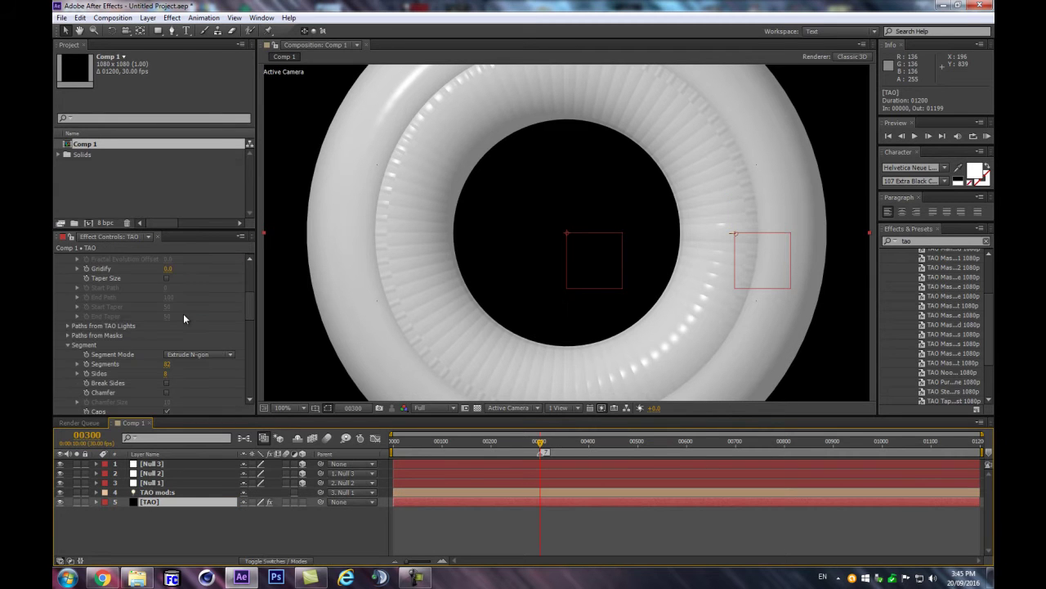
left_click_drag(168, 314, 82, 321)
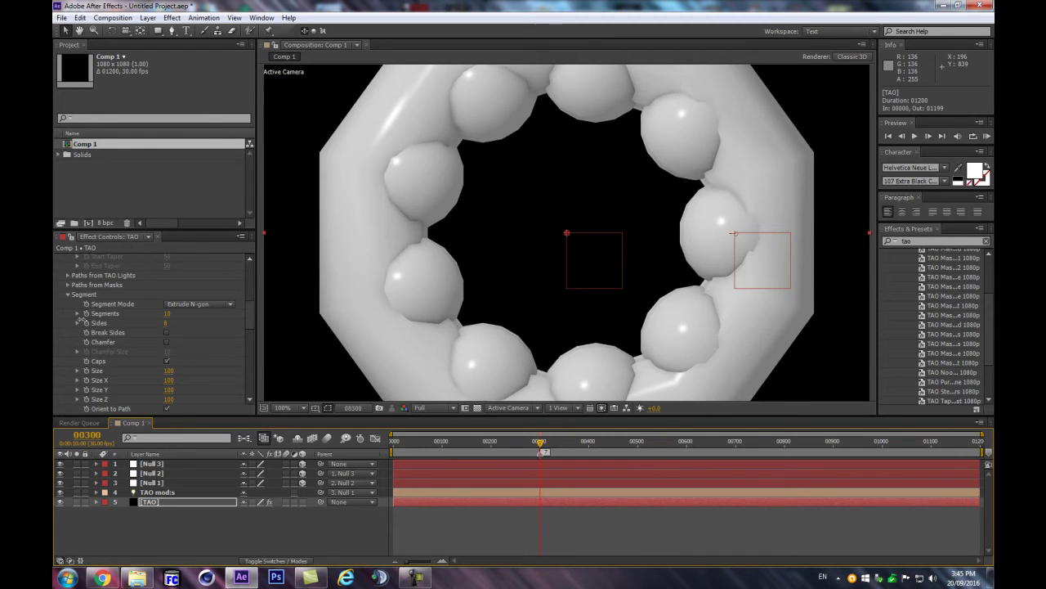
scroll(594, 233, "down", 2)
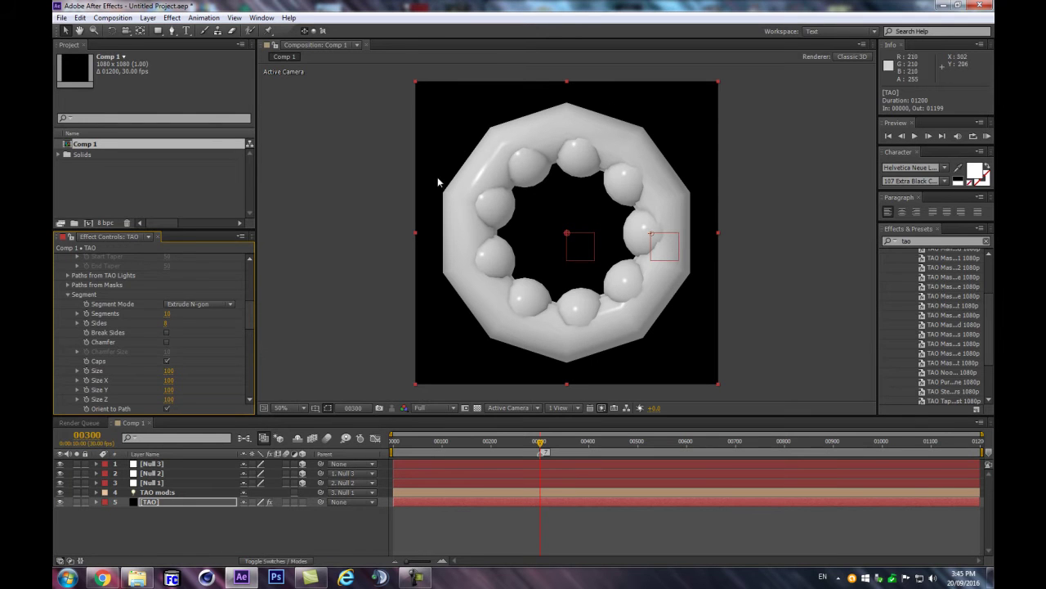
Turn off Generate Path in the Tao effect to isolate the light's spheres.
scroll(254, 340, "up", 4)
scroll(253, 293, "up", 5)
left_click(166, 276)
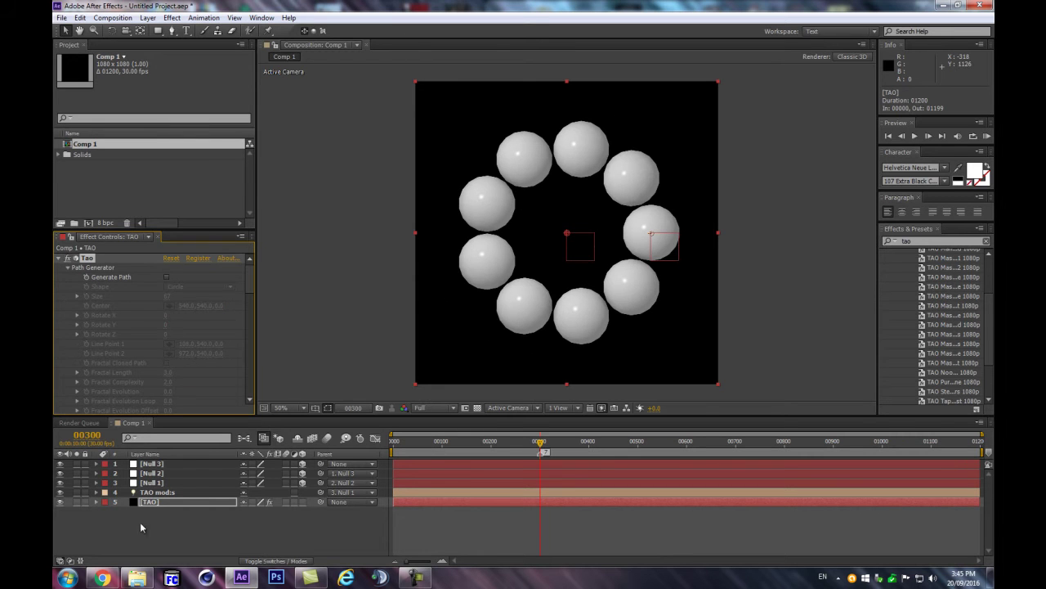
Set Segments to 47 and turn Generate Path back on in the TAO solid's Tao effect.
left_click(152, 493)
left_click(161, 502)
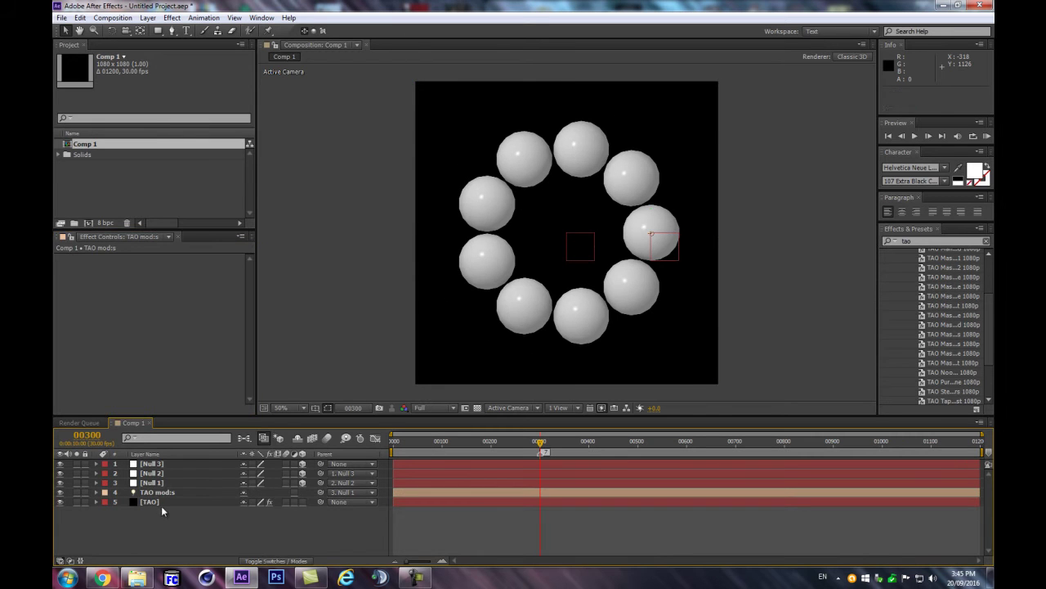
left_click_drag(249, 275, 249, 315)
left_click_drag(168, 288, 200, 280)
scroll(200, 280, "up", 4)
scroll(201, 283, "up", 3)
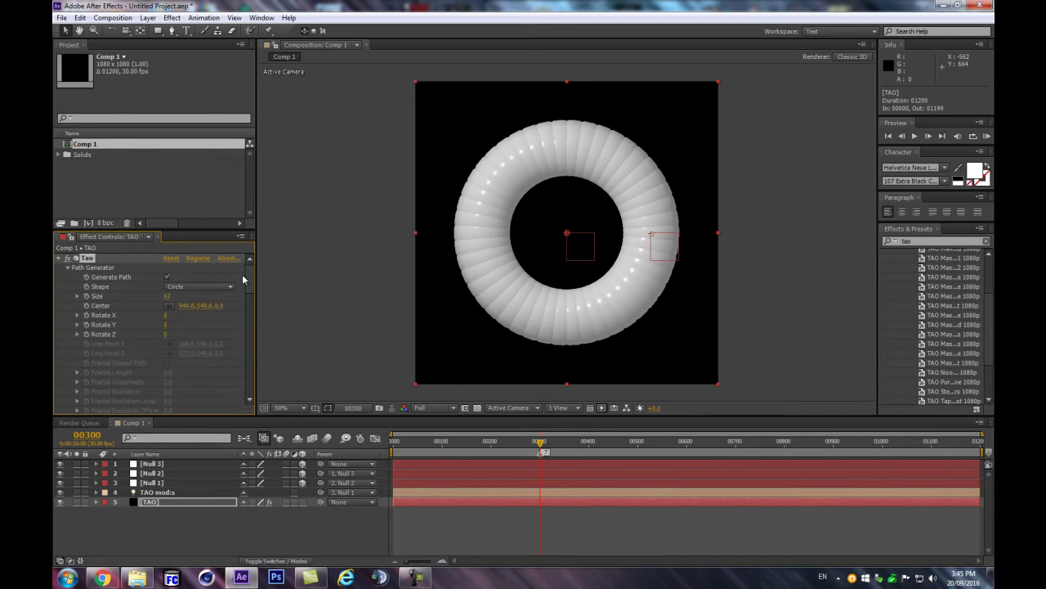
left_click(166, 278)
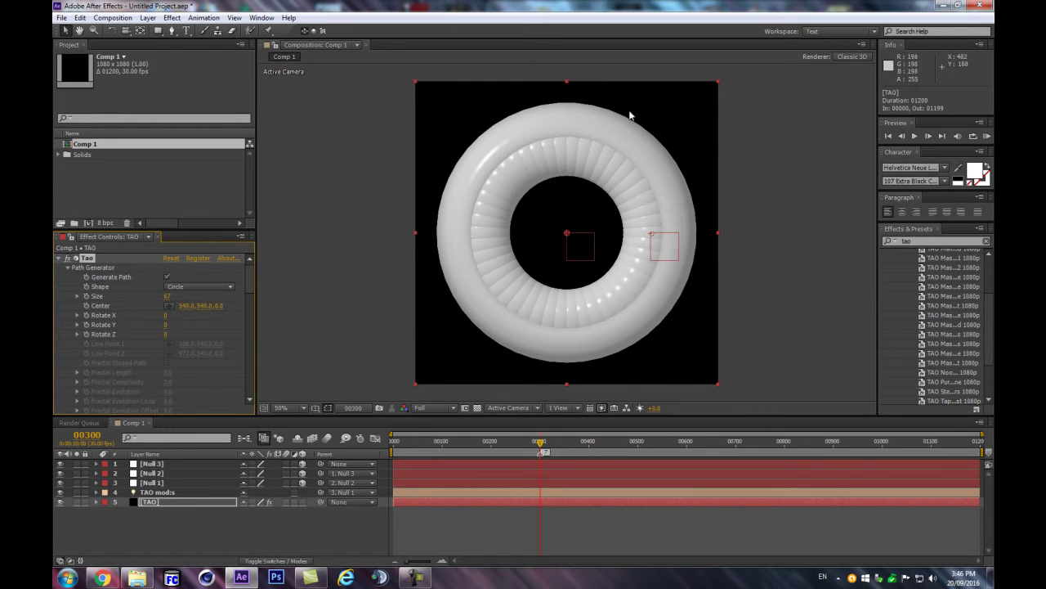
Rename the TAO mod:s light layer to TAO mod:s seg:1 and select the TAO solid.
scroll(184, 319, "down", 5)
scroll(185, 320, "down", 1)
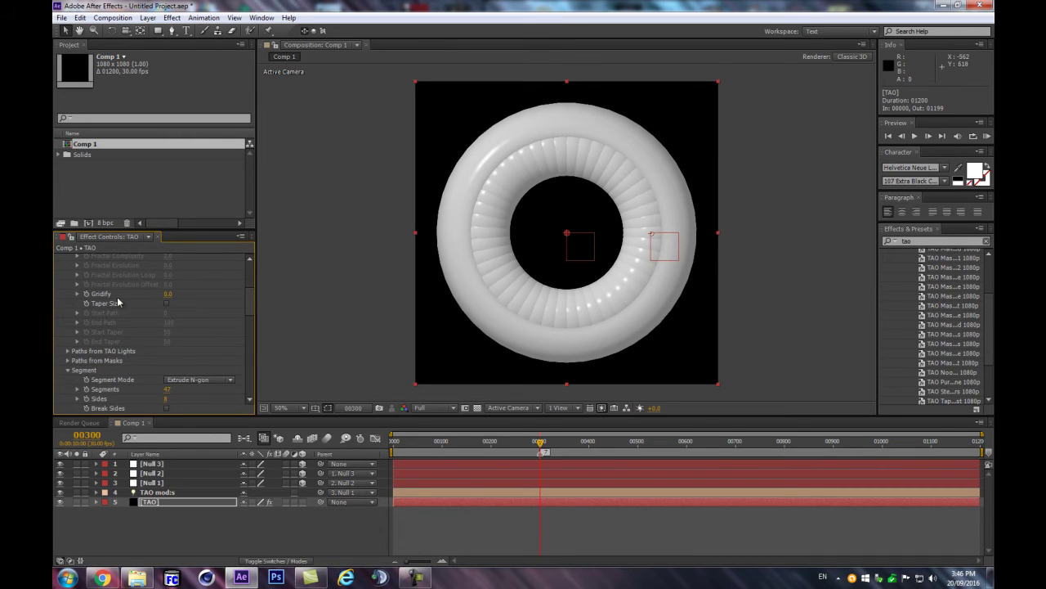
scroll(242, 307, "down", 4)
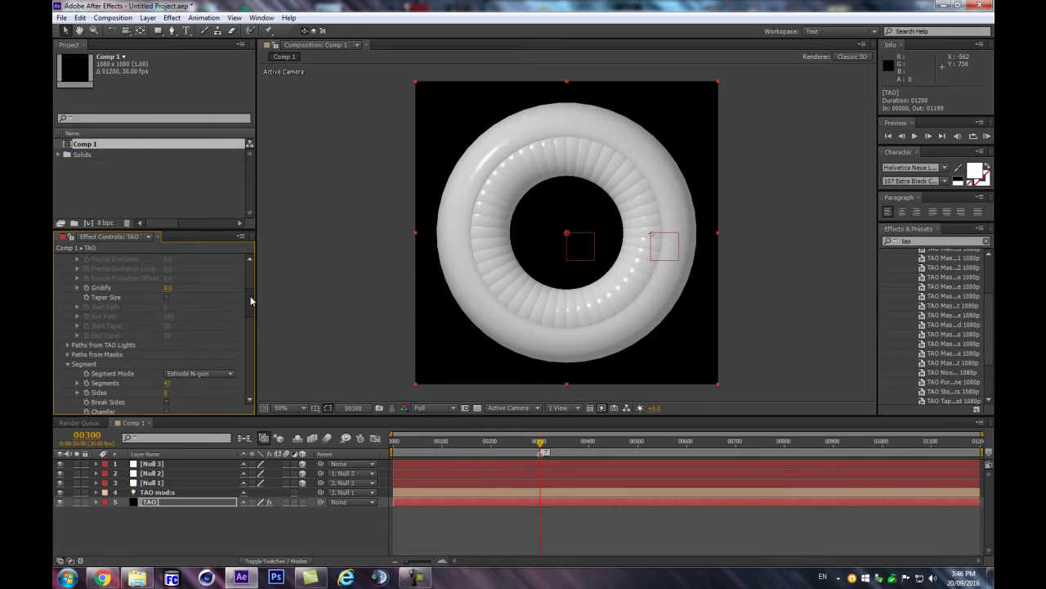
left_click(198, 488)
key("Return")
left_click(187, 491)
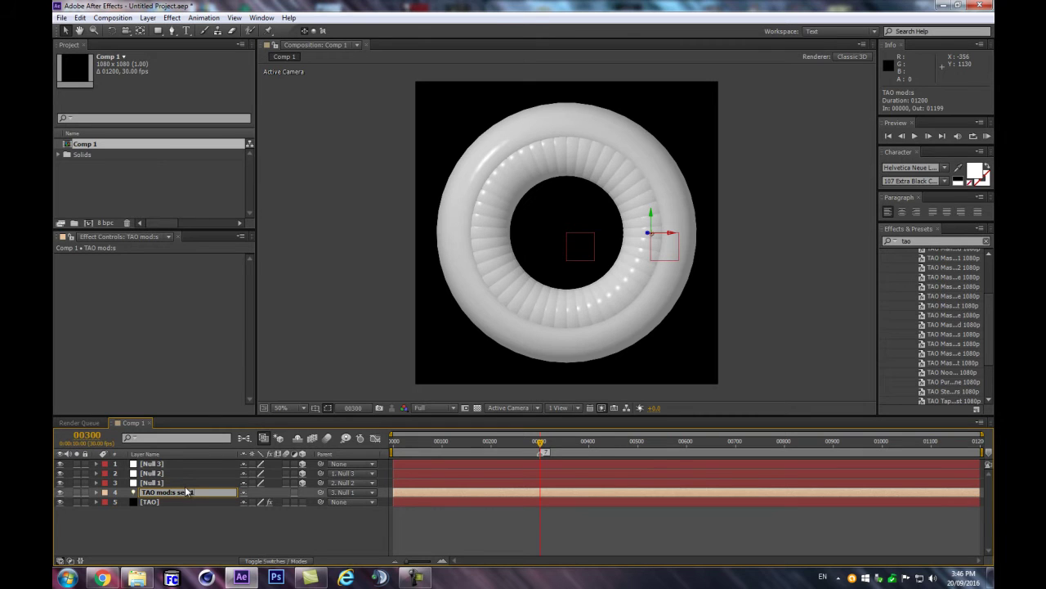
key("Return")
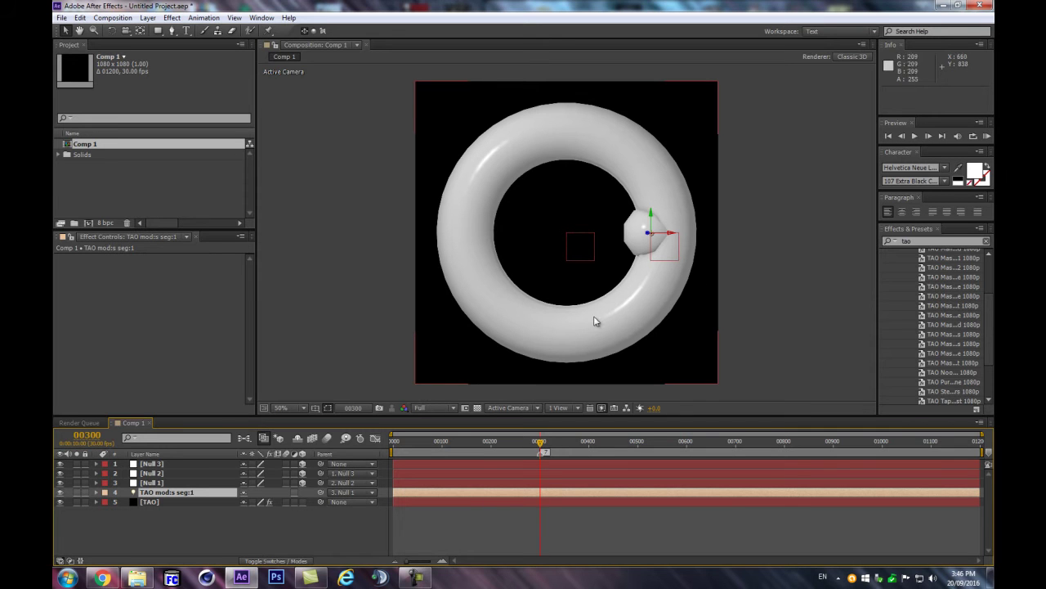
left_click(172, 500)
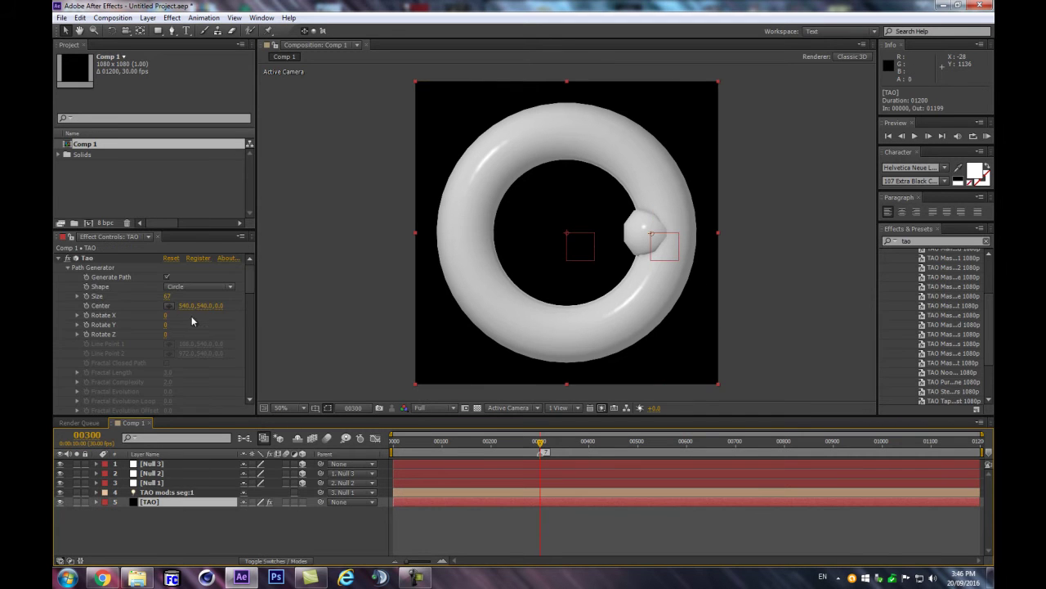
Enable Size from Radius under Paths from TAO Lights in the TAO solid's Tao effect.
scroll(155, 326, "down", 5)
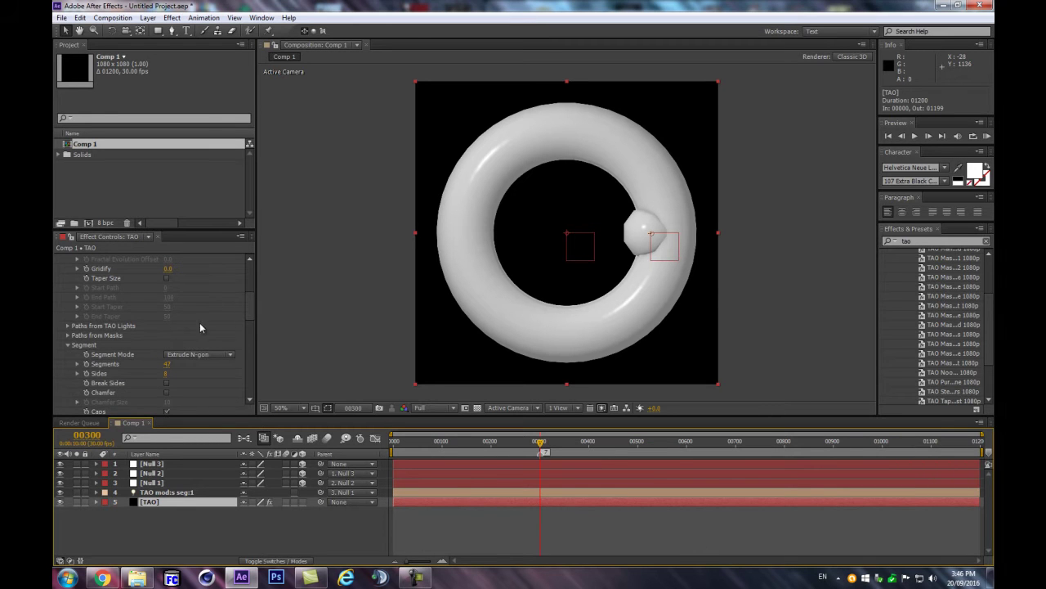
left_click(68, 326)
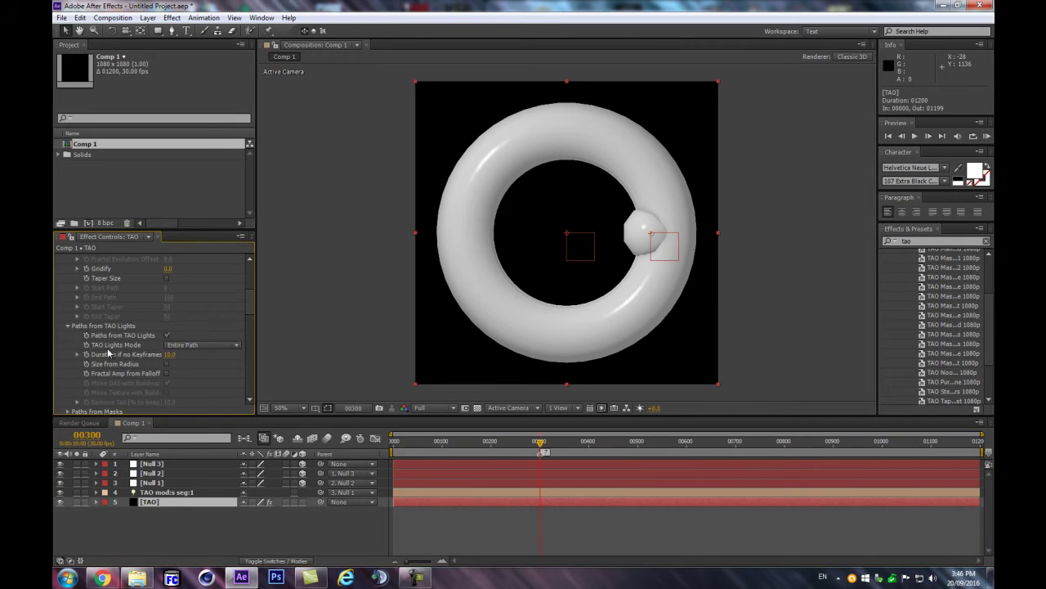
scroll(123, 358, "down", 2)
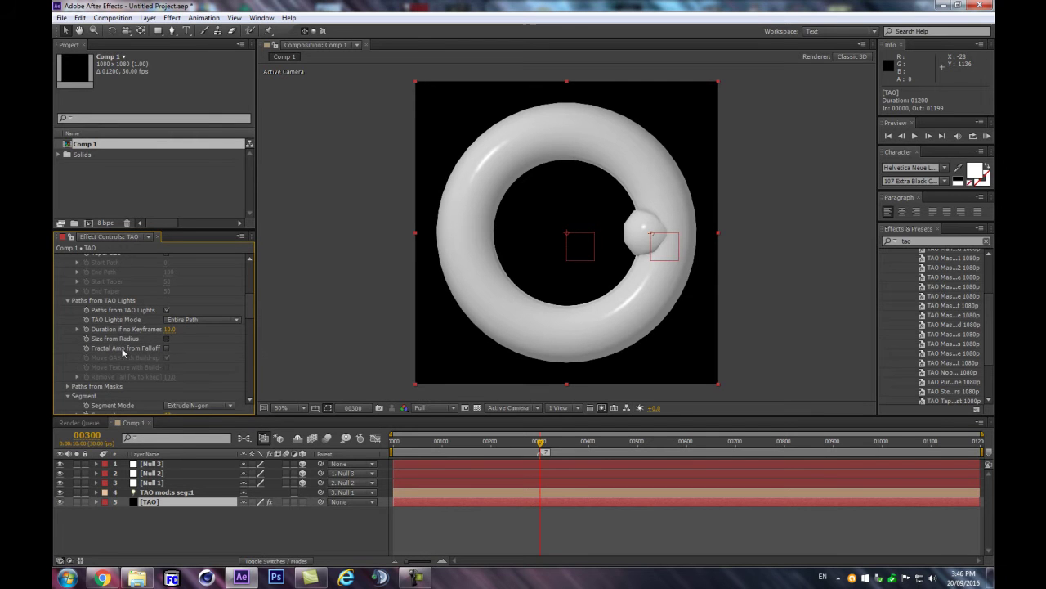
left_click(167, 337)
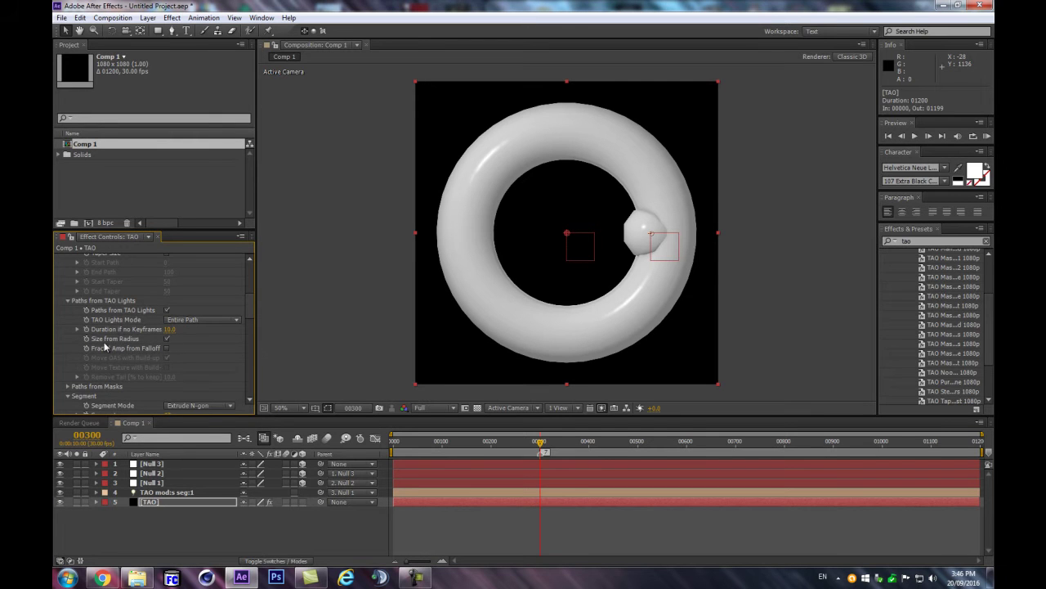
Reduce the segment Size to 21 in the TAO solid's Tao effect.
left_click(176, 492)
left_click(150, 511)
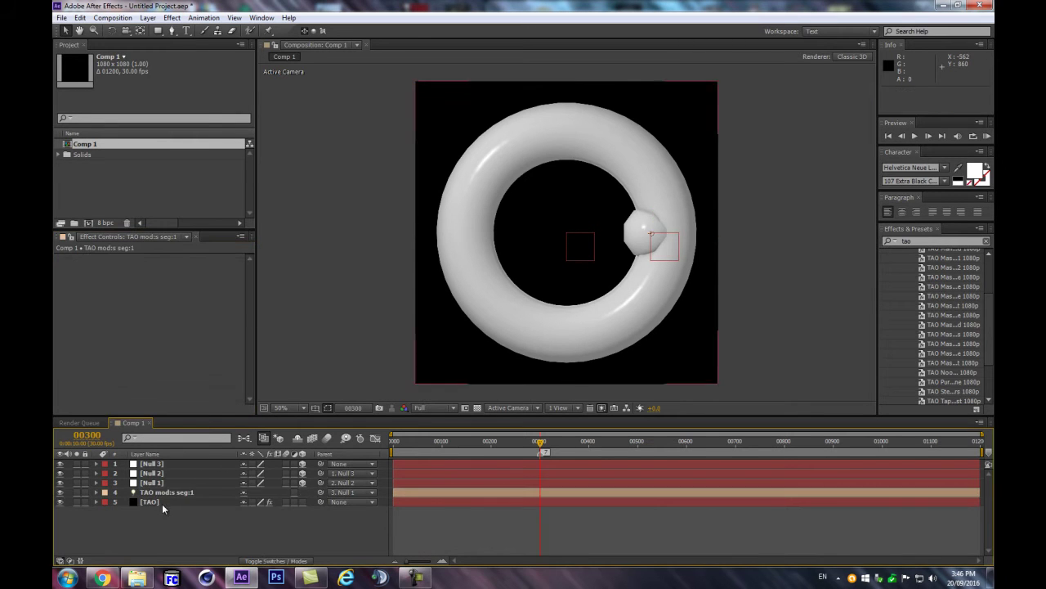
left_click(162, 502)
scroll(131, 336, "down", 5)
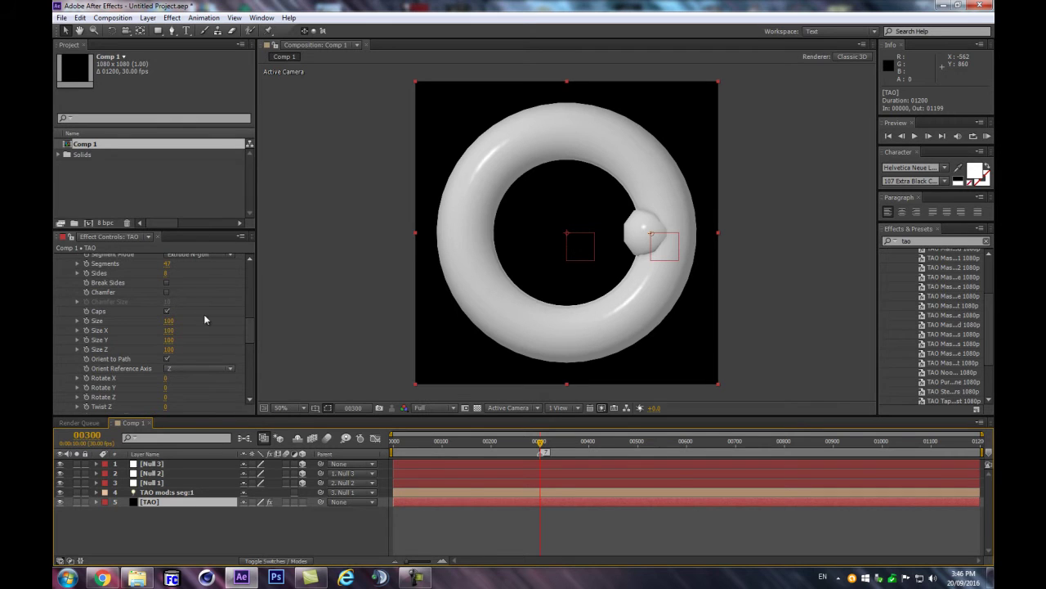
key("Return")
left_click_drag(160, 321, 123, 320)
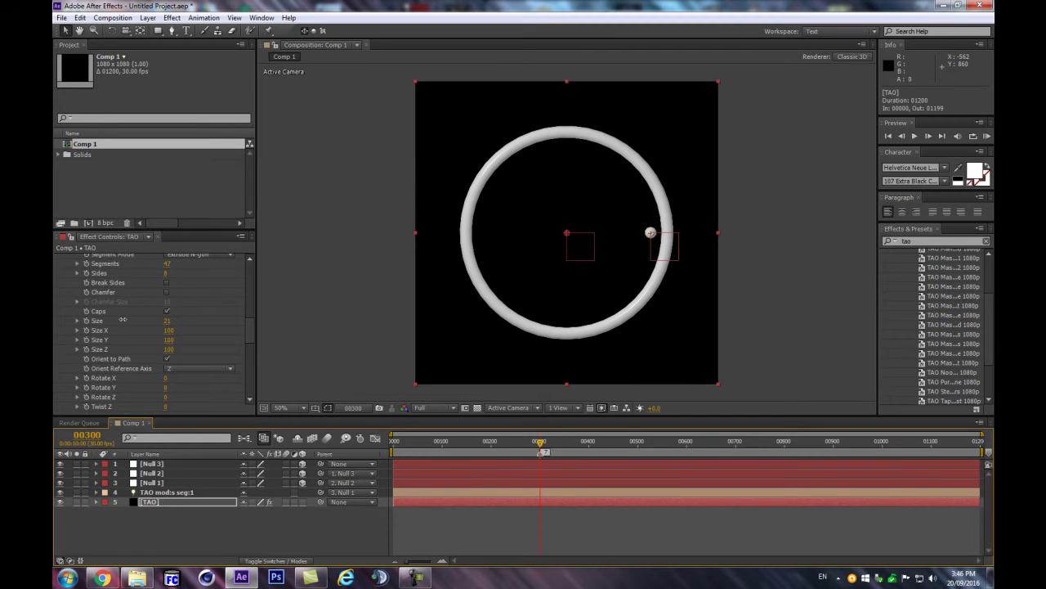
Increase the Radius of the TAO mod:s seg:1 light to about 566 and collapse its properties.
left_click(160, 492)
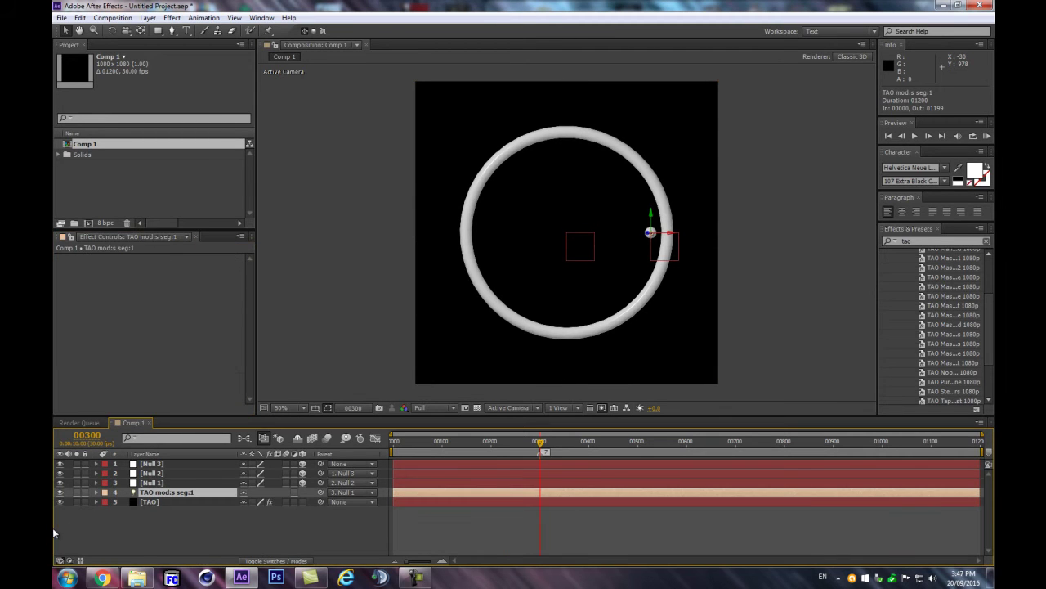
key("a")
key("a")
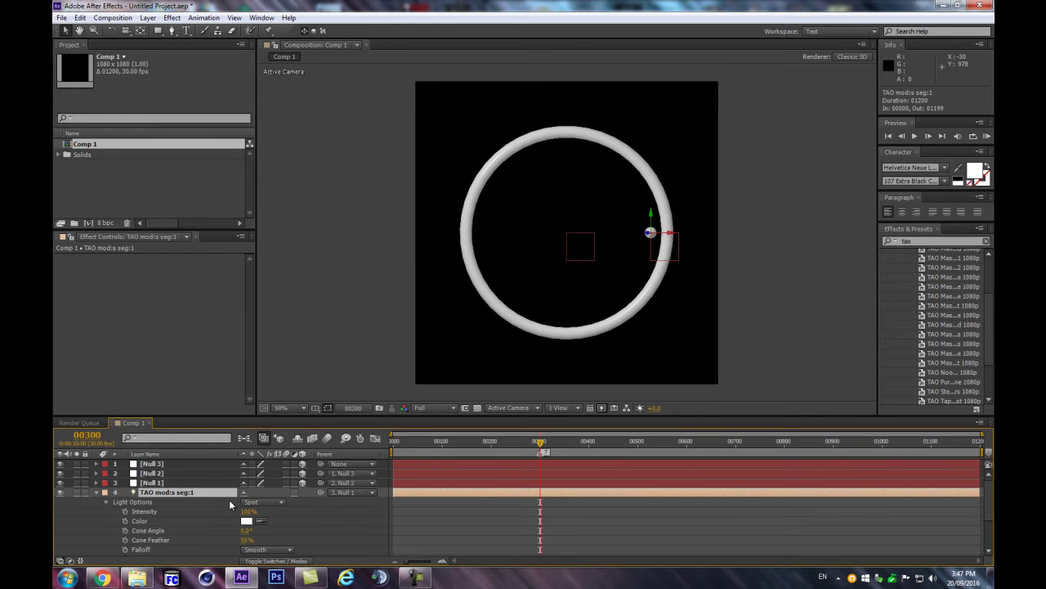
scroll(205, 493, "down", 2)
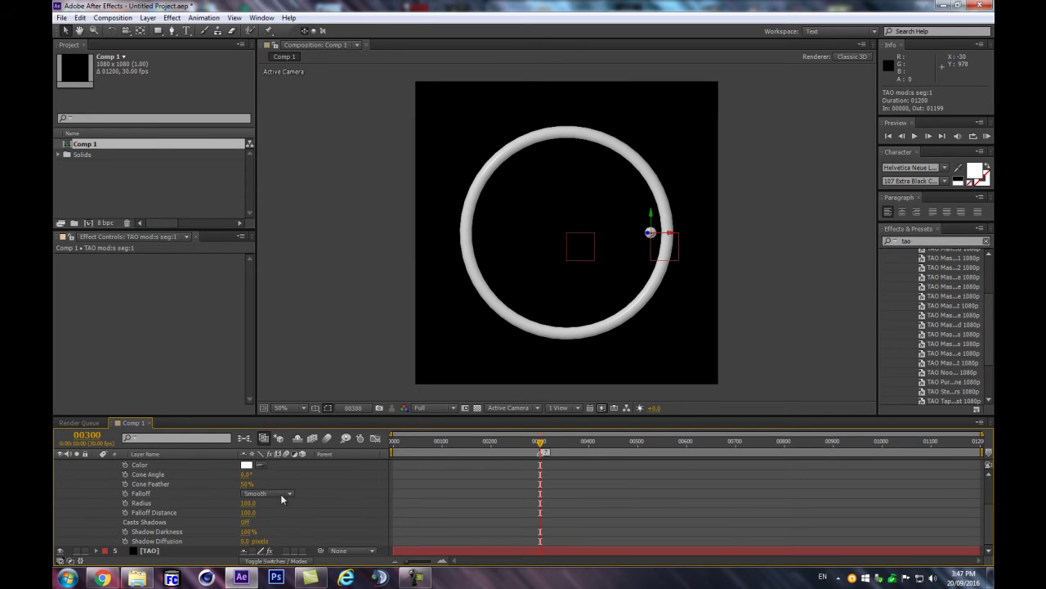
left_click_drag(247, 503, 494, 472)
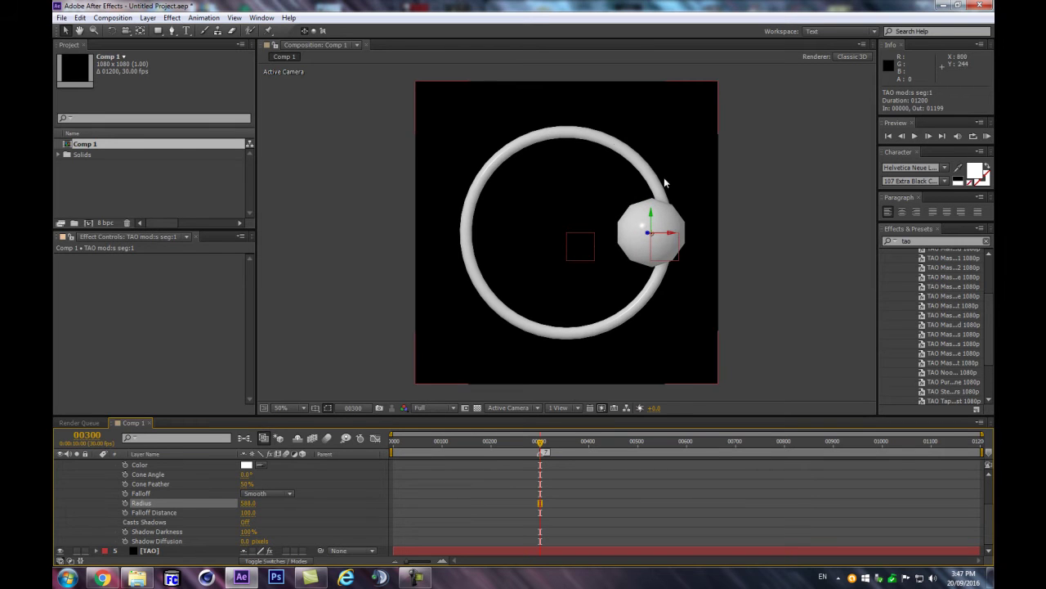
scroll(133, 482, "up", 3)
left_click(96, 492)
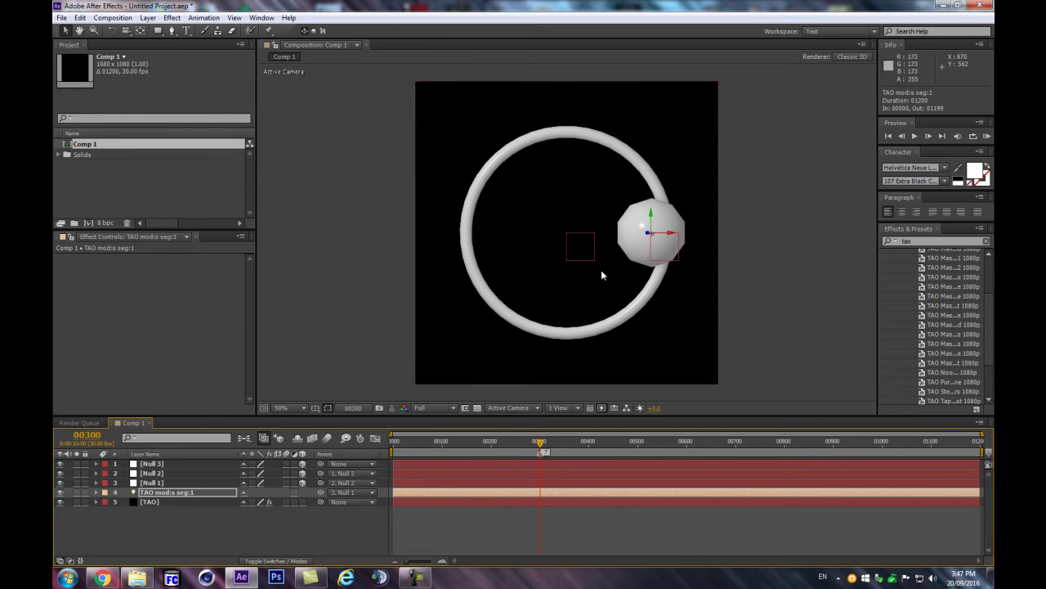
Change the label colour of the TAO mod:s seg:1 light and the three nulls to purple.
left_click(176, 494)
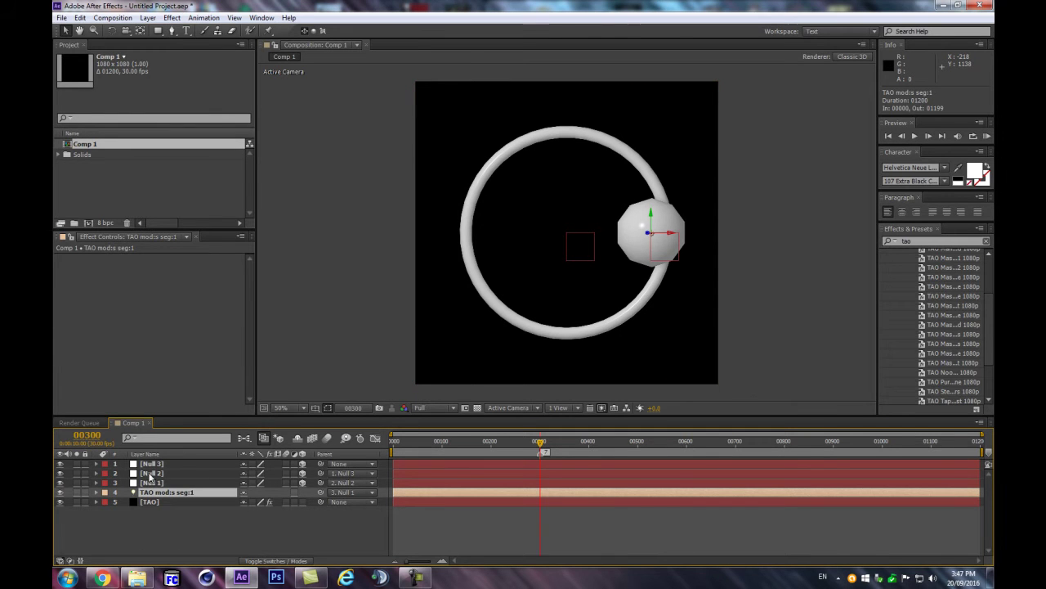
left_click(147, 468, "shift")
left_click(105, 492)
left_click(133, 416)
left_click(165, 502)
Reveal Null 2's Position property and return the current time to frame 0.
left_click(152, 464)
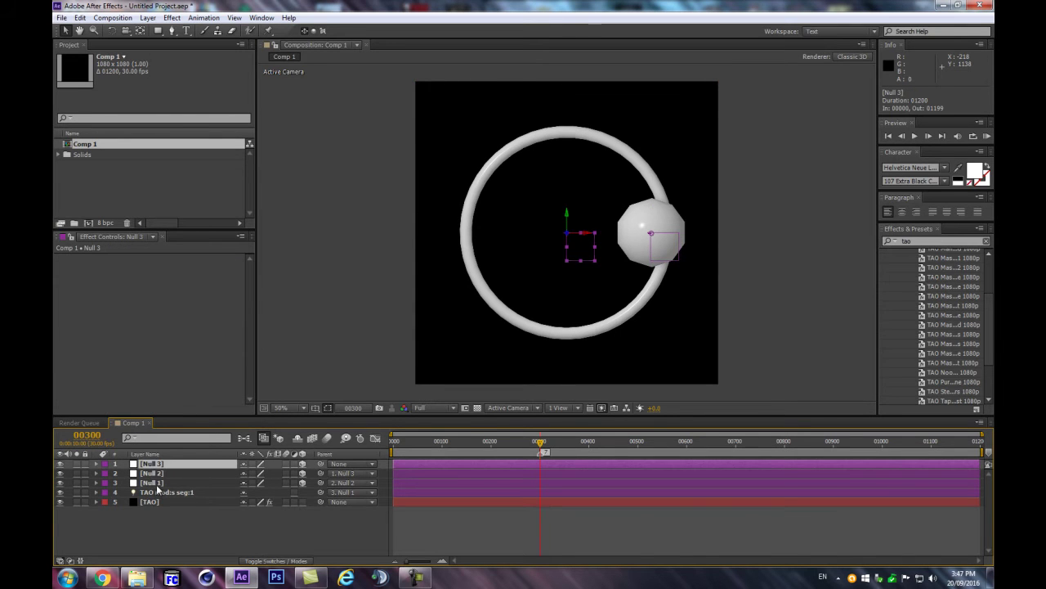
left_click(152, 483)
key("period")
key("comma")
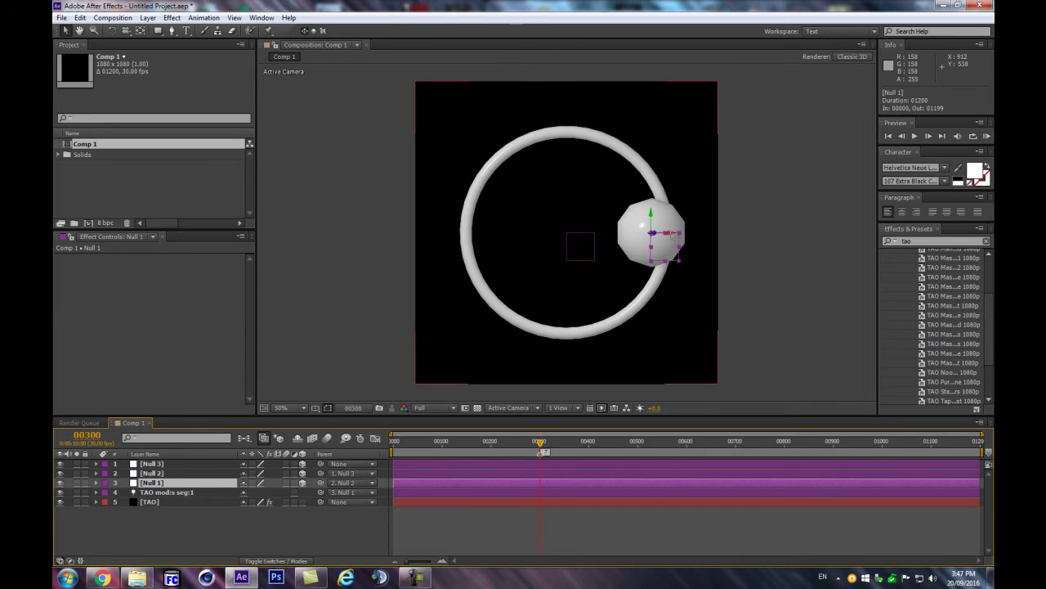
left_click(178, 473)
key("p")
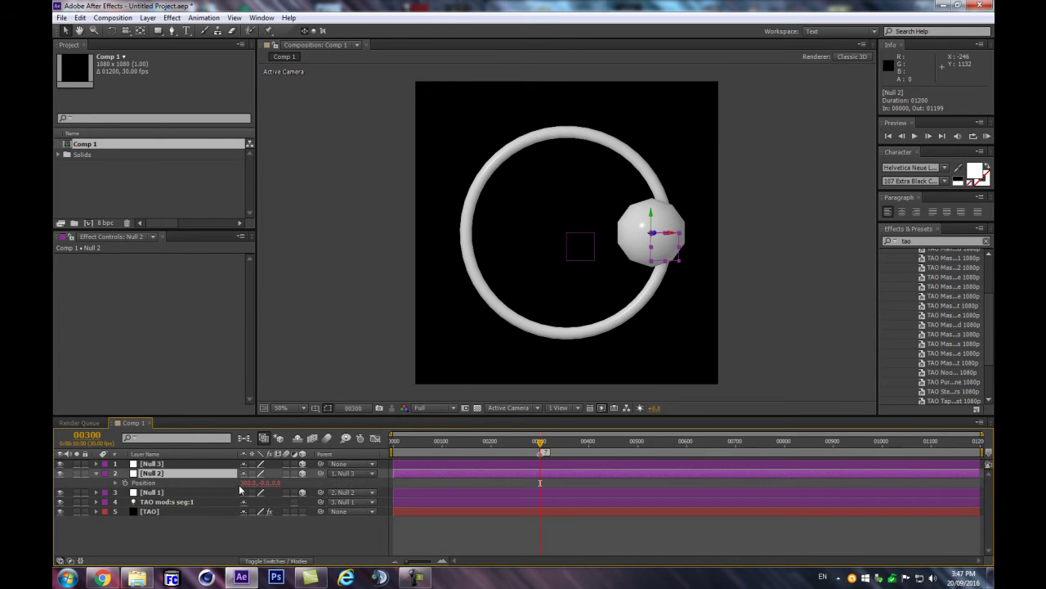
left_click_drag(540, 443, 366, 458)
Try scaling down Null 1 and undo the change.
left_click(170, 493)
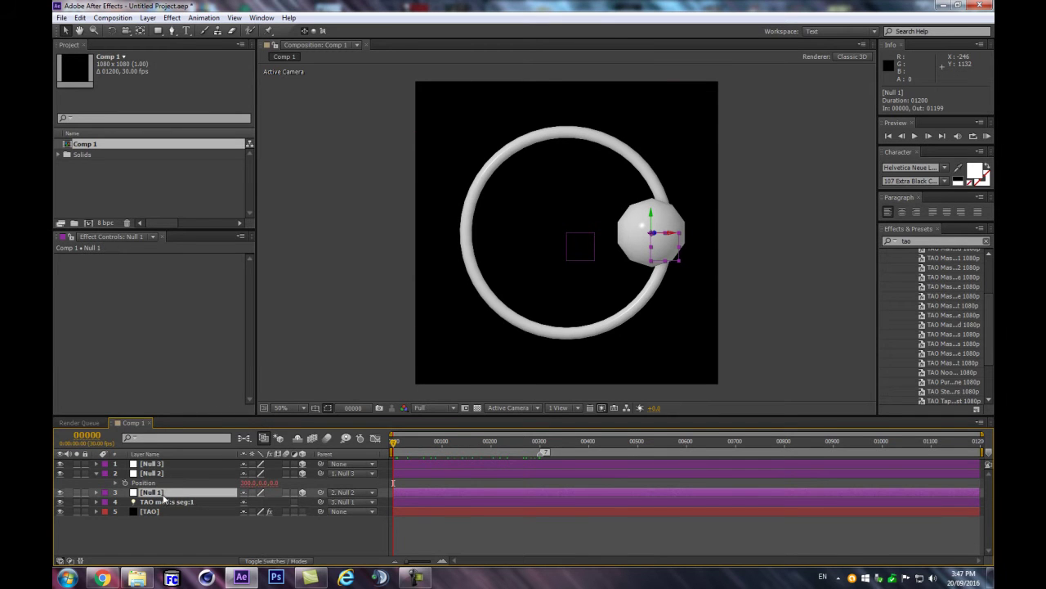
key("s")
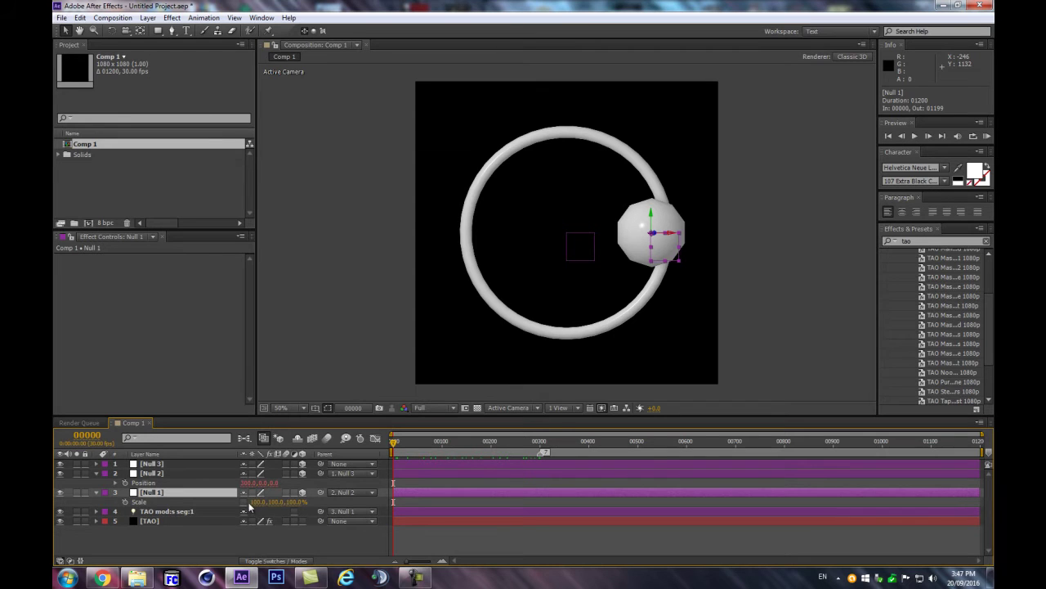
left_click_drag(252, 502, 222, 506)
key("ctrl+z")
left_click(97, 474)
left_click(99, 491)
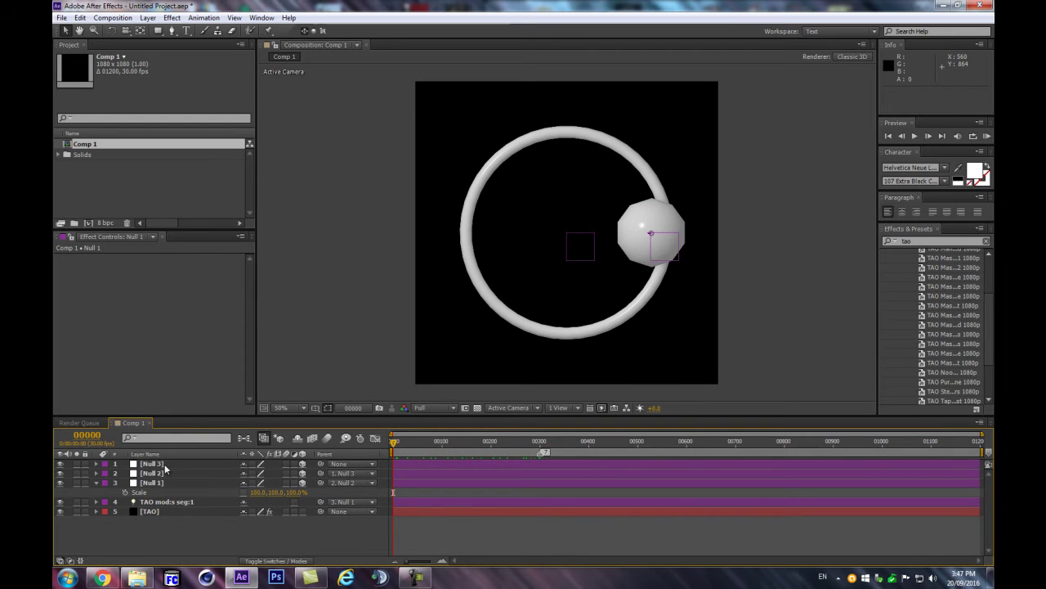
Try shifting Null 3 along X with its Position property and undo the move.
left_click(164, 465)
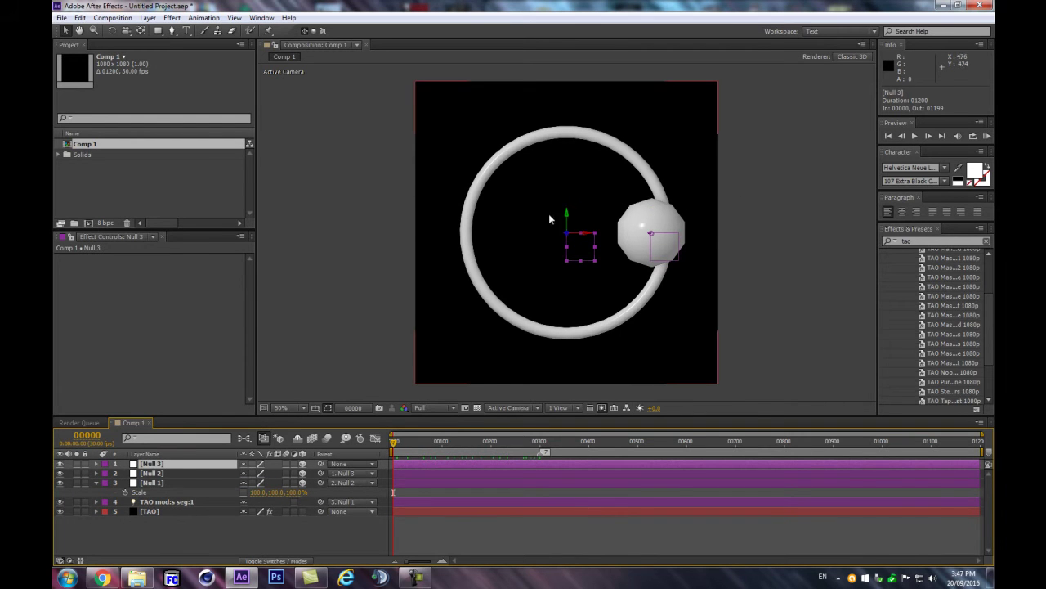
key("p")
left_click_drag(248, 472, 274, 473)
key("ctrl+z")
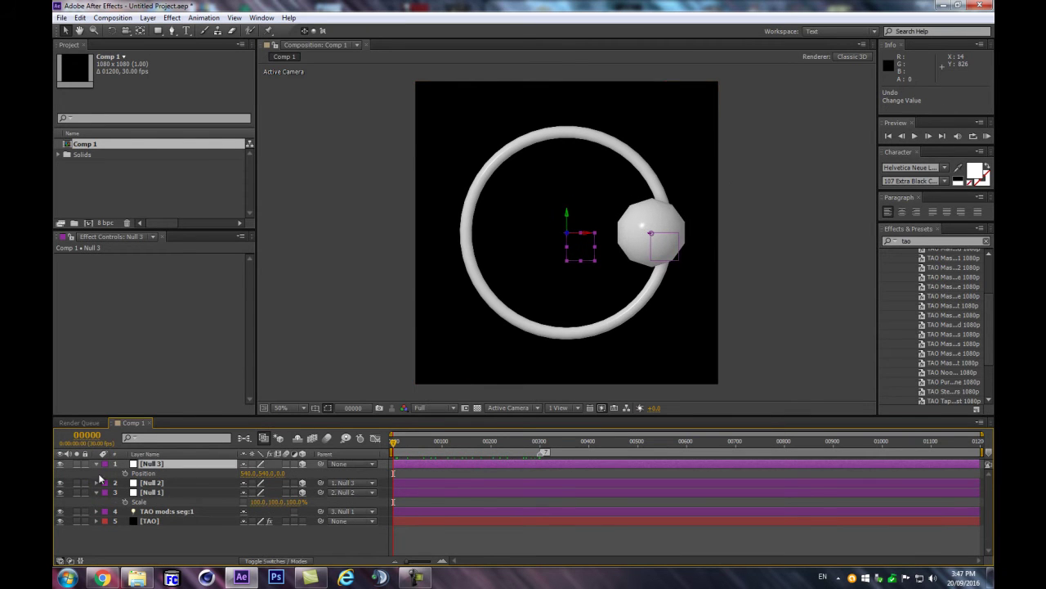
left_click(96, 463)
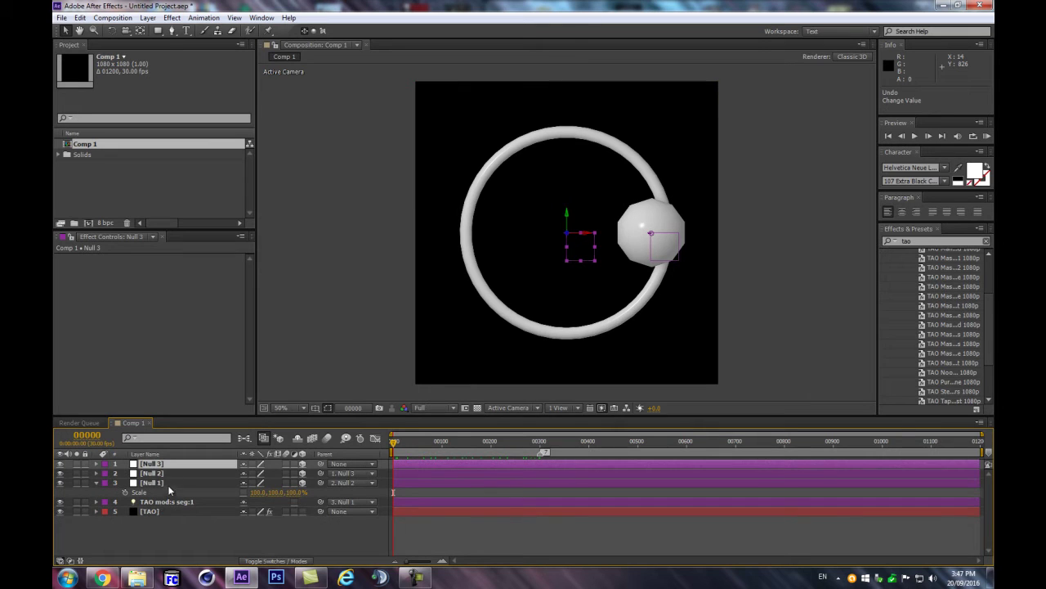
Check Null 2's Position expression and rename Null 3 as settings.
left_click(161, 474)
key("p")
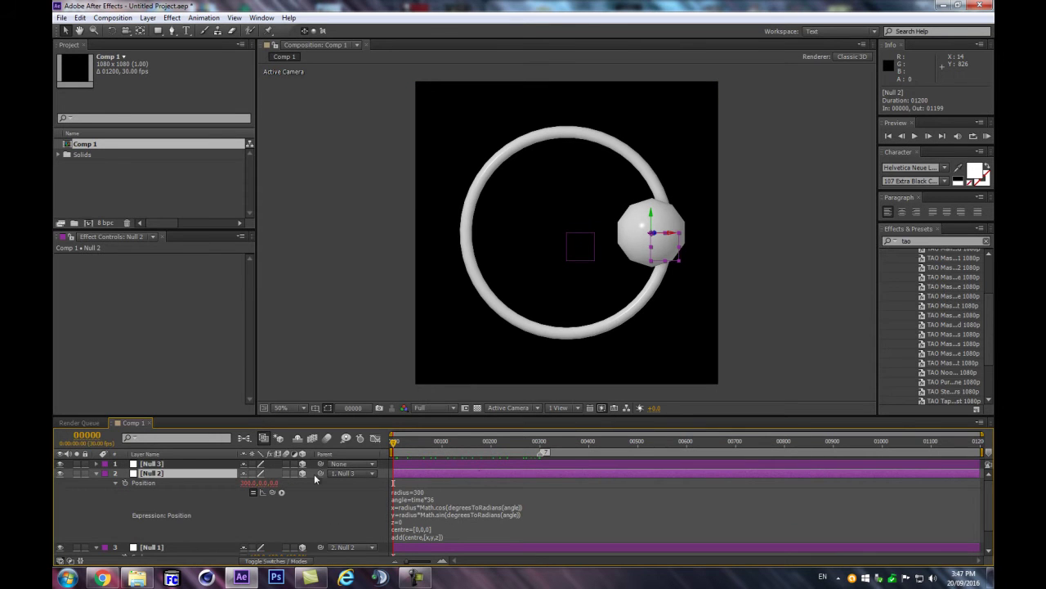
left_click(178, 465)
key("Return")
type("settings")
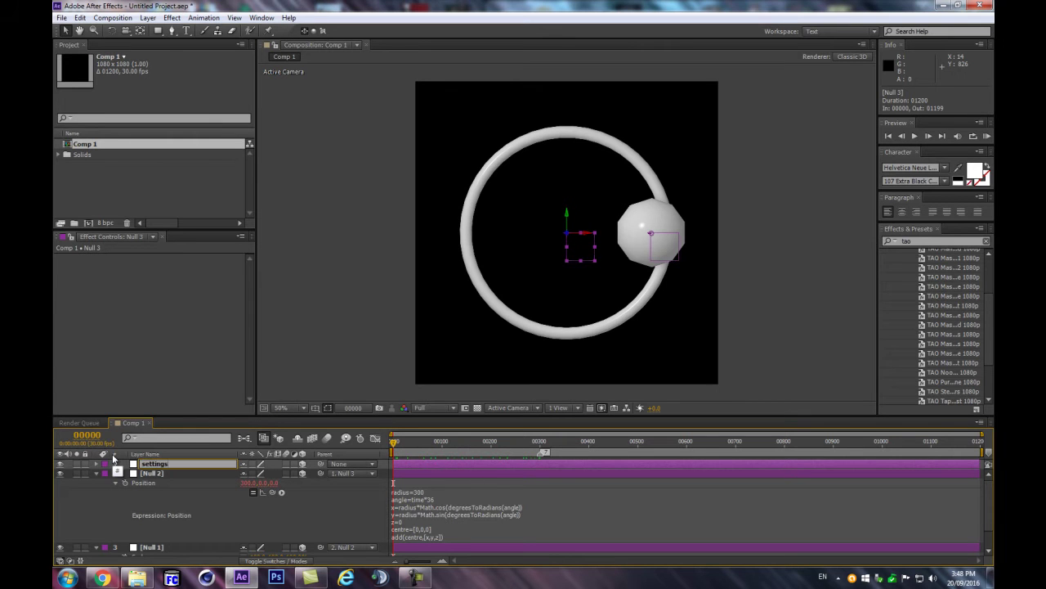
key("Return")
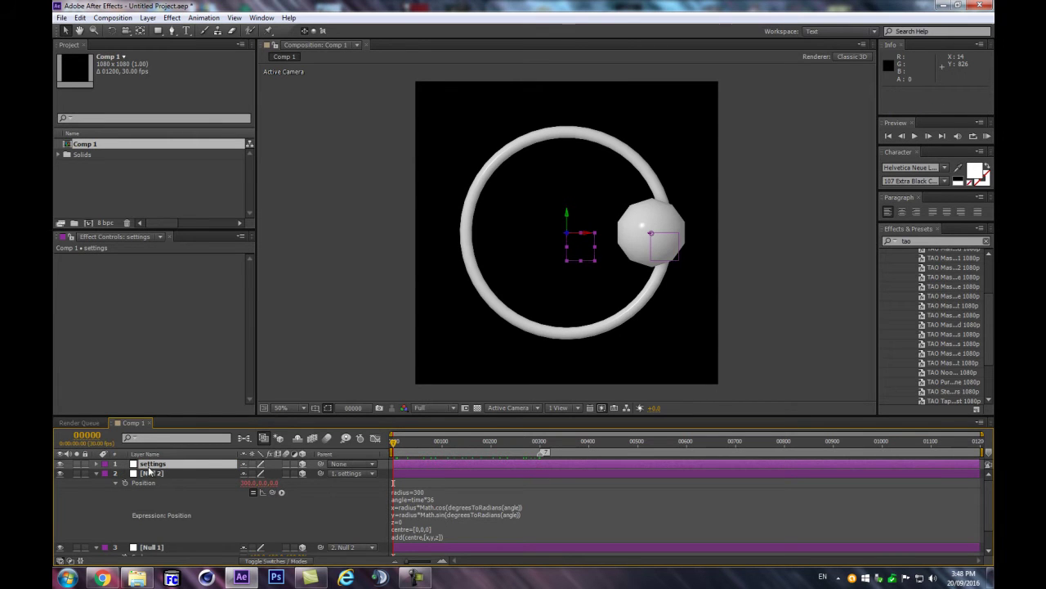
left_click(101, 473)
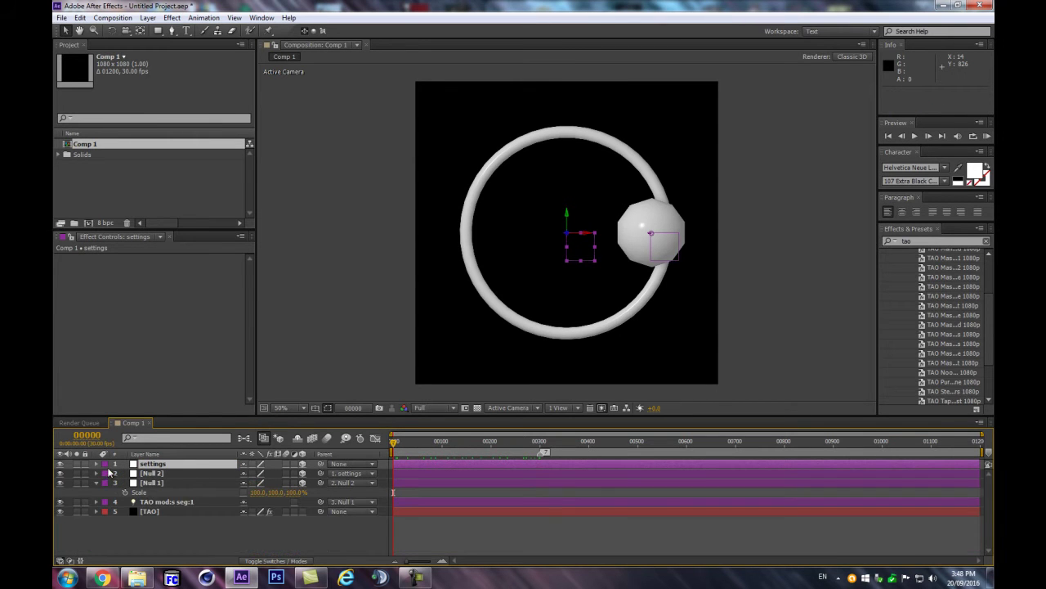
Add a Slider Control effect to the settings null and expand the layer to show its Effects group.
left_click(172, 17)
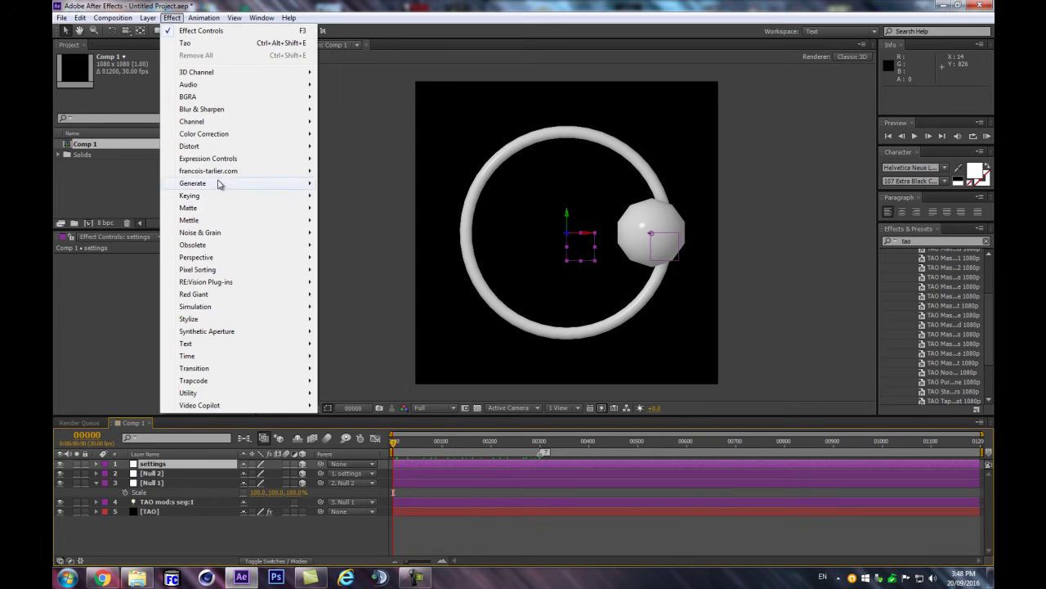
mouse_move(245, 158)
left_click(354, 233)
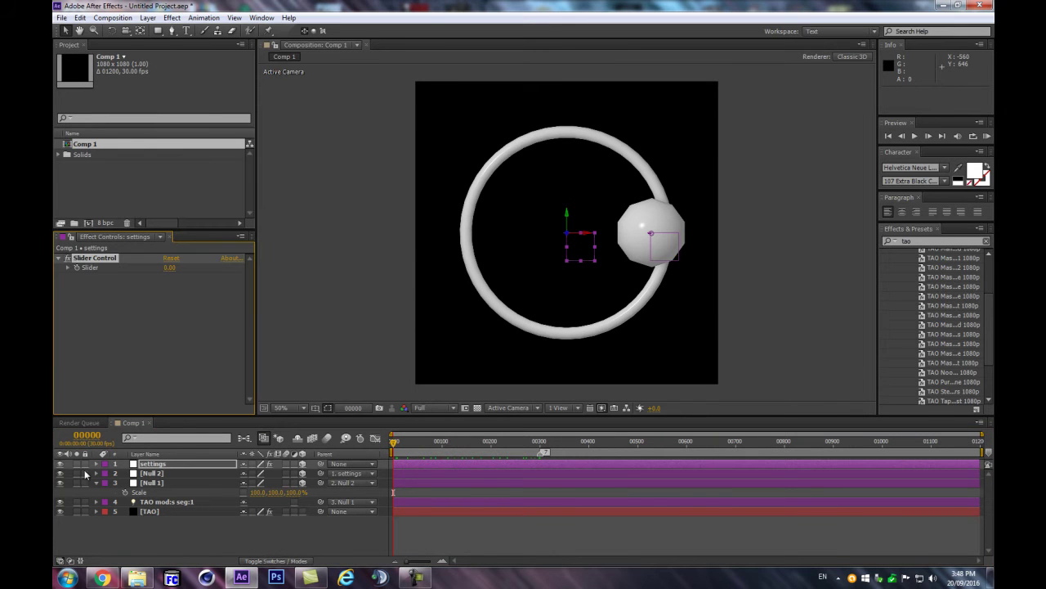
left_click(96, 463)
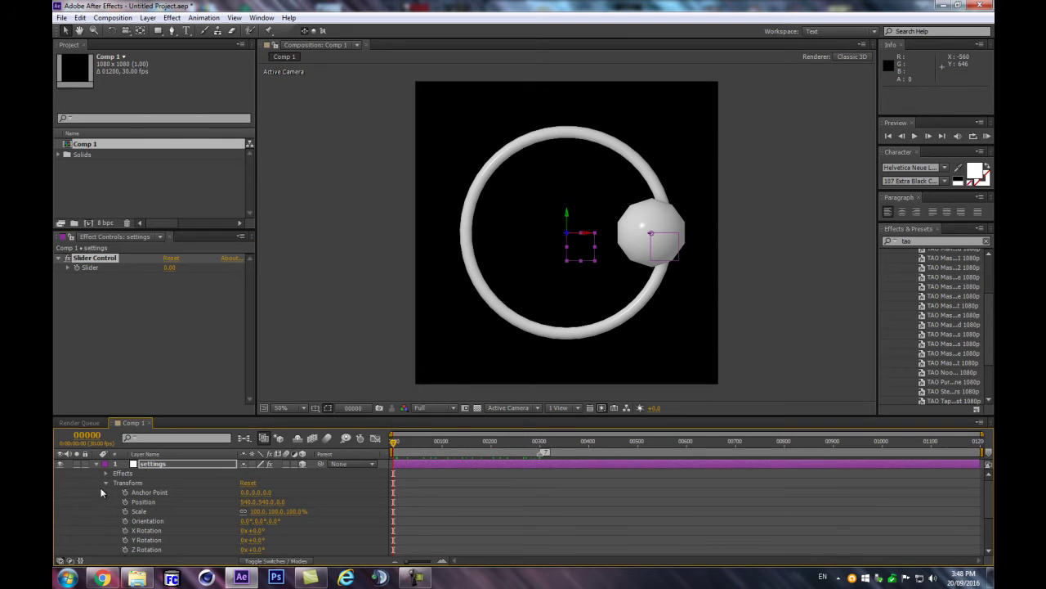
left_click(105, 483)
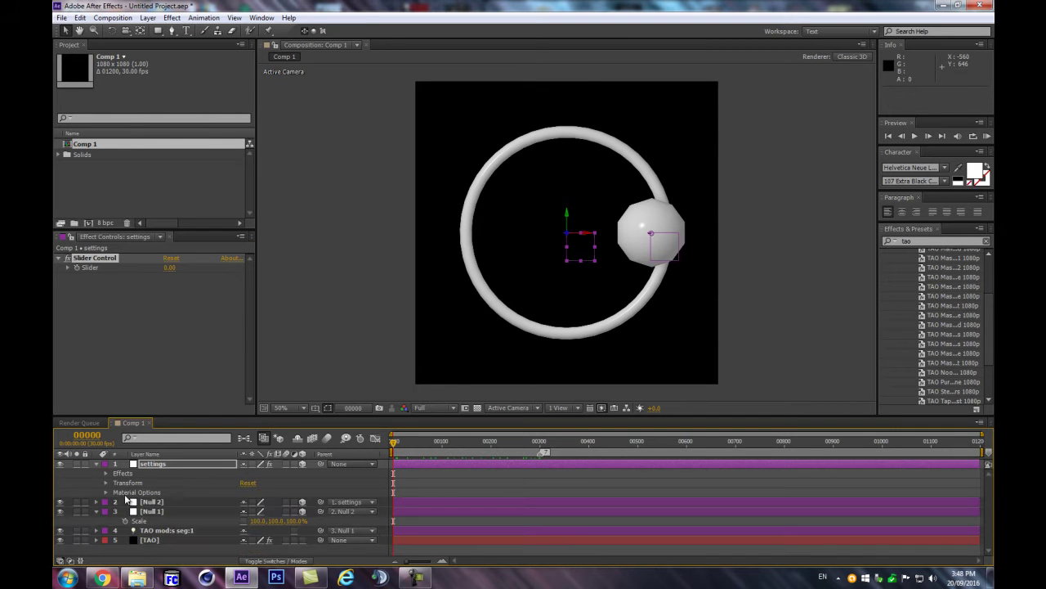
Reveal Null 2's Position expression and lock the effect controls display to the settings null.
left_click(154, 502)
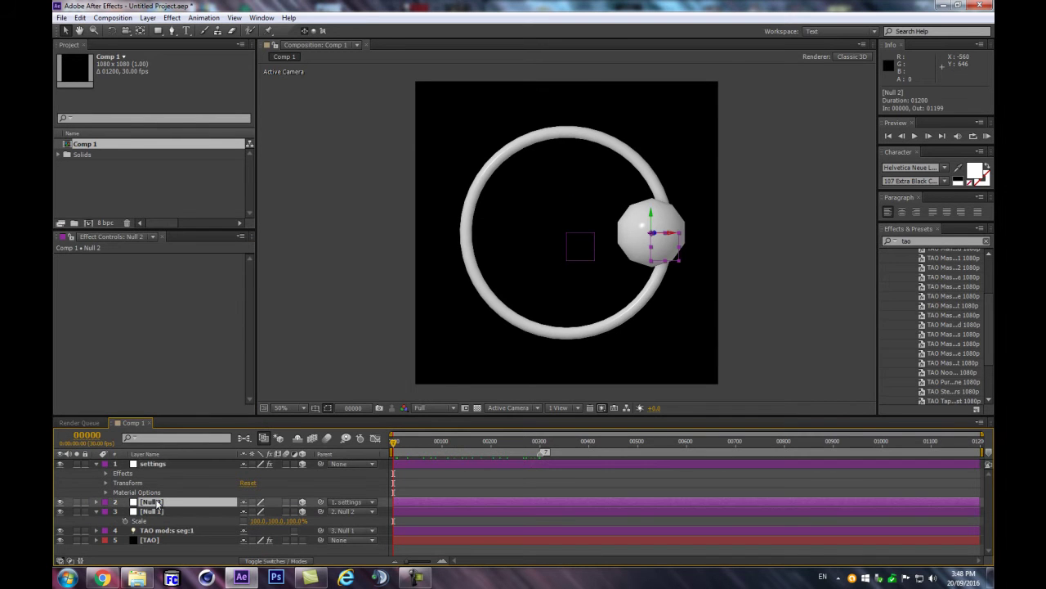
key("p")
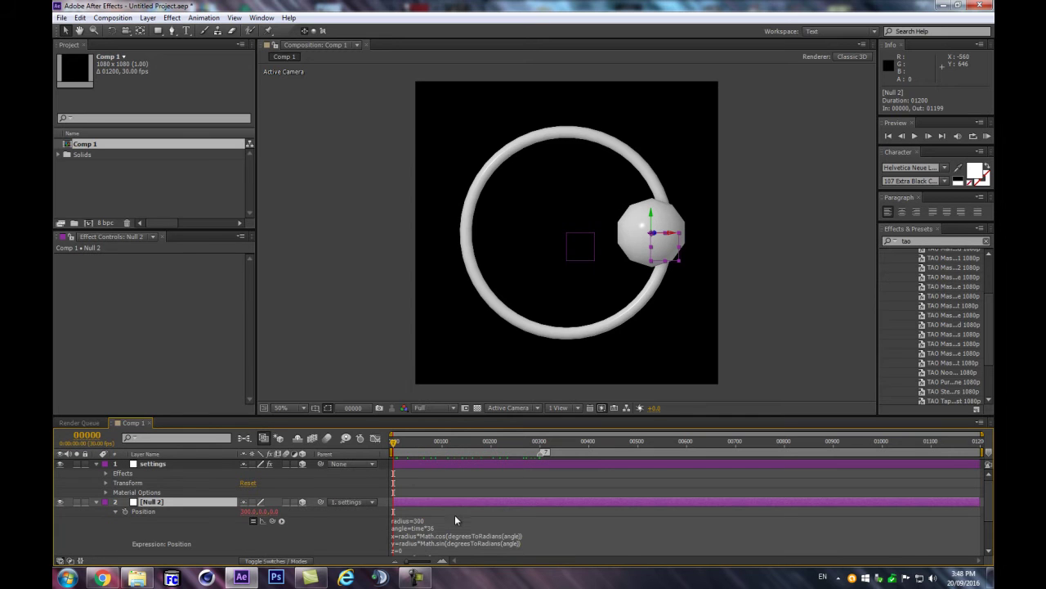
left_click(153, 462)
left_click(69, 238)
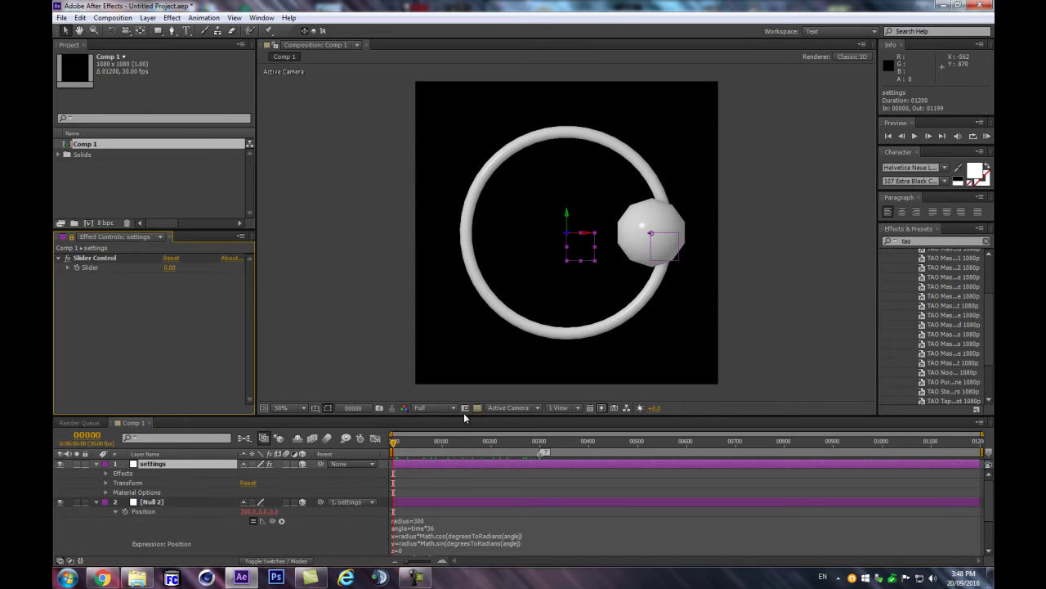
left_click(440, 530)
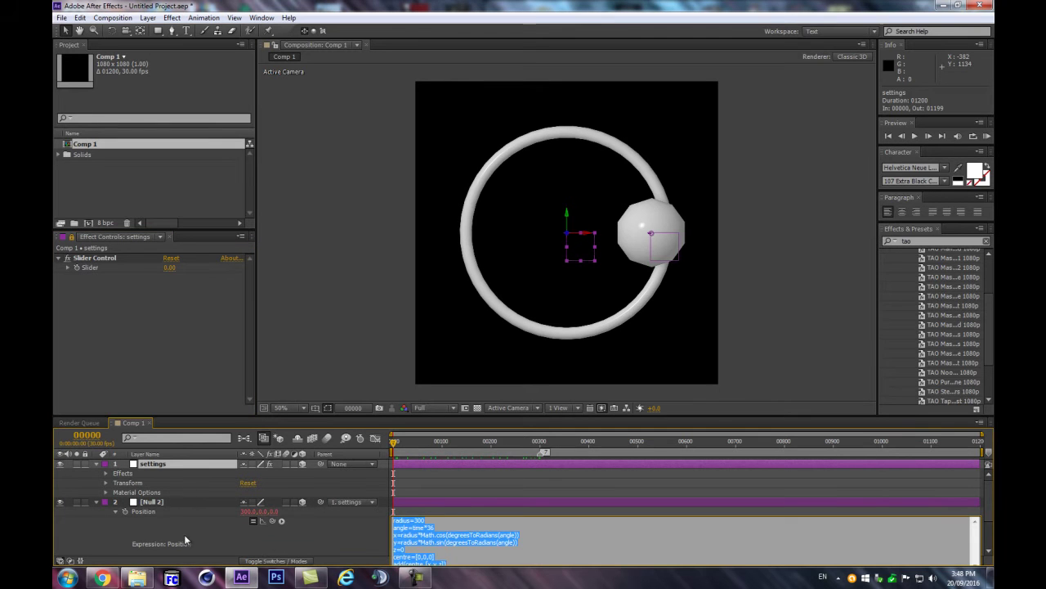
Set the settings null's Slider value to 300.
left_click(169, 267)
type("300")
key("Return")
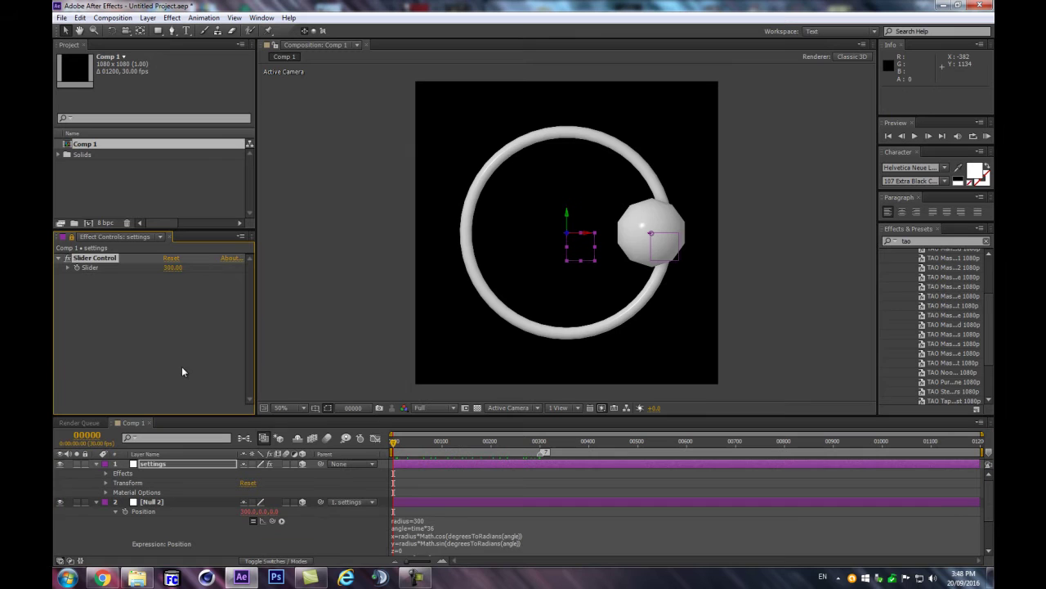
Link the radius in Null 2's Position expression to the settings null's Slider and set the slider to 342.
left_click(448, 517)
left_click(424, 520)
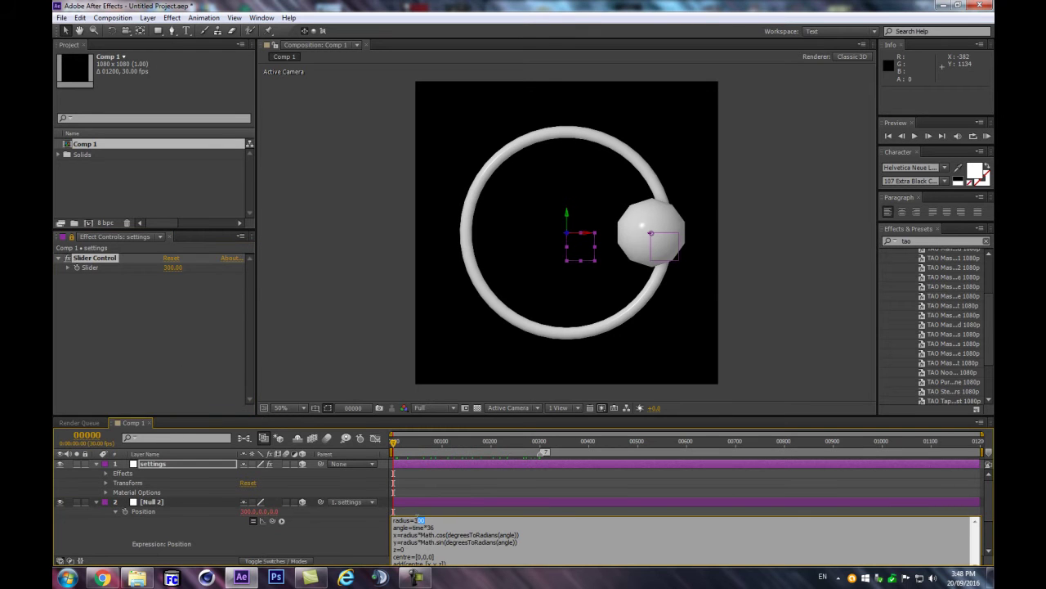
left_click_drag(273, 523, 92, 268)
left_click(151, 315)
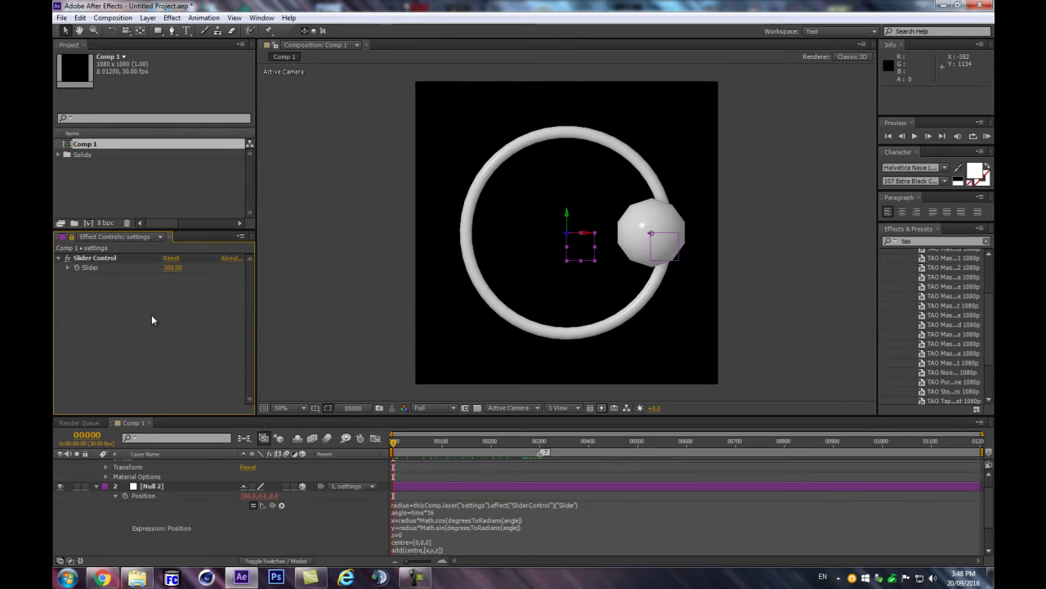
left_click_drag(174, 271, 225, 297)
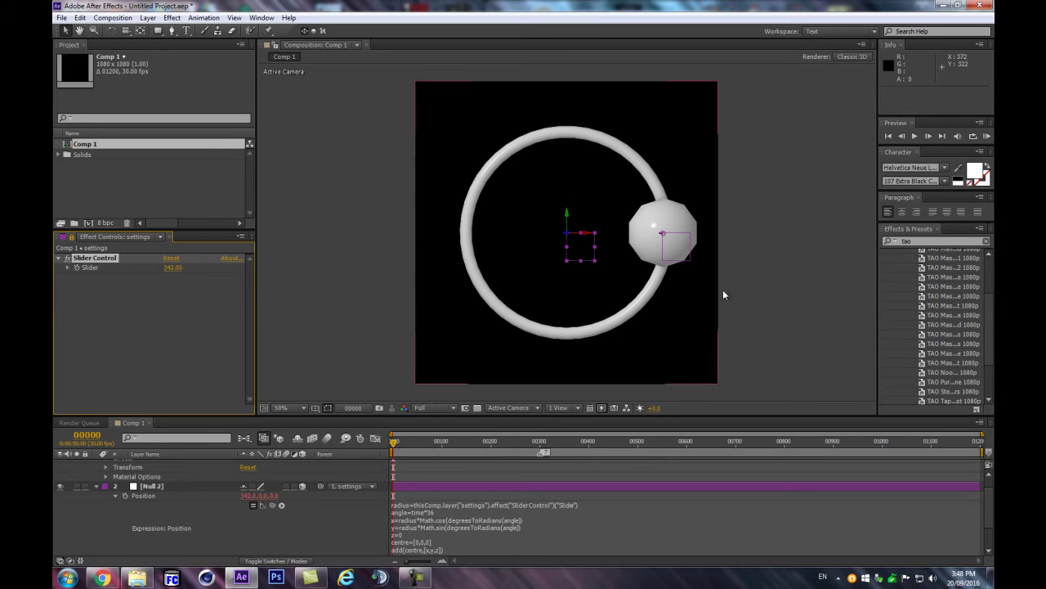
Collapse all expanded layers in the timeline and select the TAO layer.
left_click(158, 488)
key("ctrl+a")
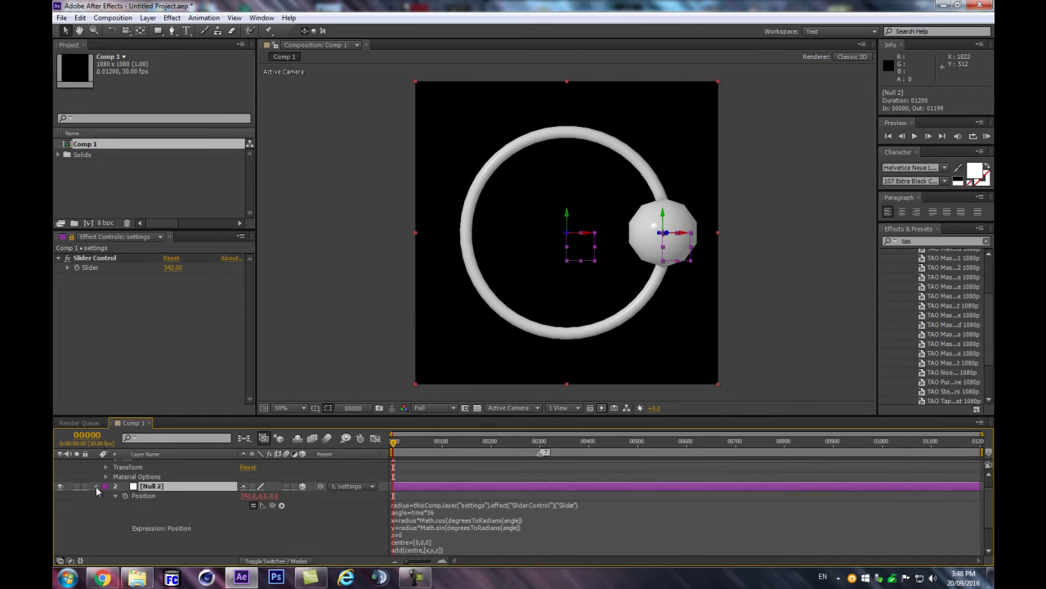
left_click(96, 487)
left_click(145, 523)
left_click(167, 501)
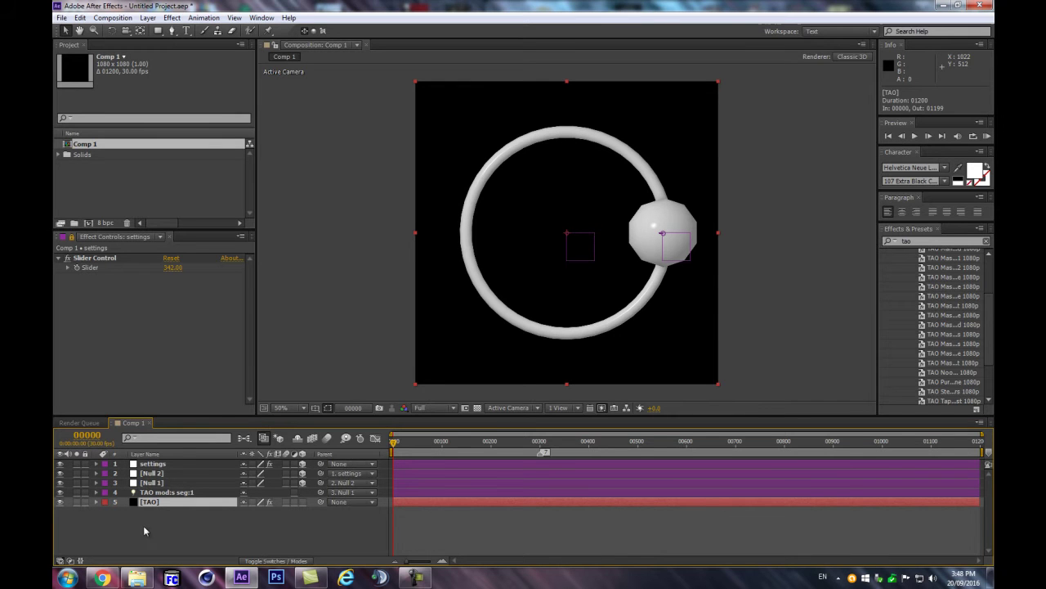
Start a new light named TAO SPHERE with the light type Spot.
key("ctrl+alt+shift+l")
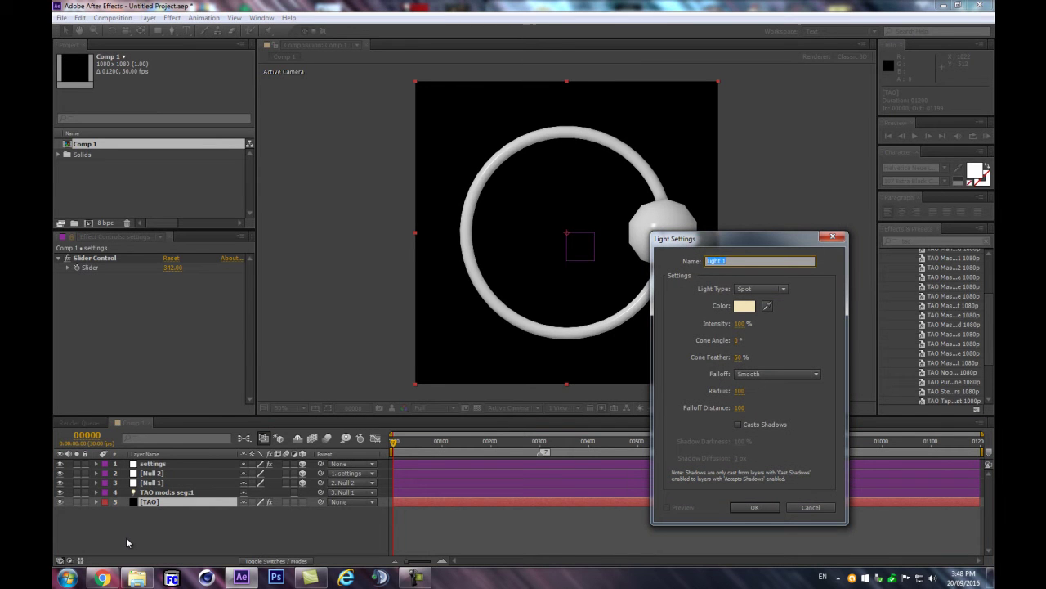
type("TAO S")
key("BackSpace")
key("BackSpace")
key("BackSpace")
key("BackSpace")
key("BackSpace")
type("PHERE")
left_click(760, 288)
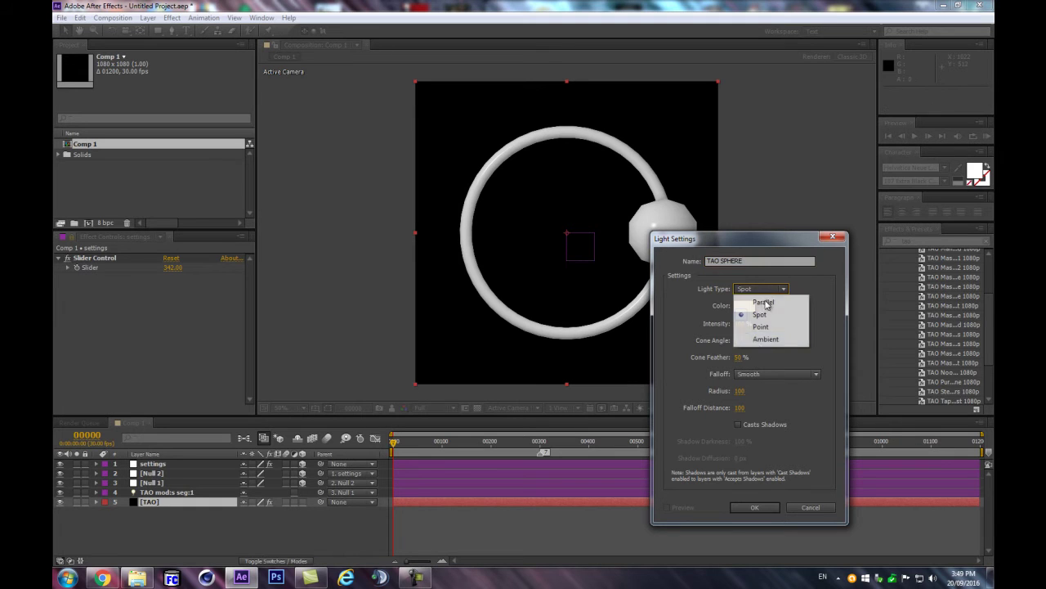
left_click(760, 316)
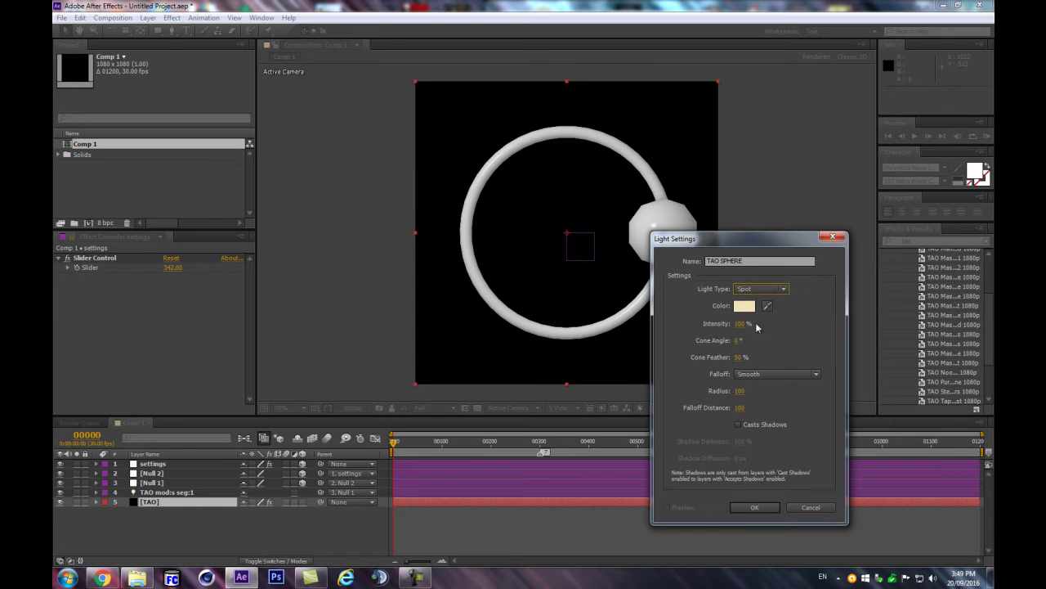
Give the TAO SPHERE light a saturated magenta color and create it.
left_click(745, 305)
left_click(859, 337)
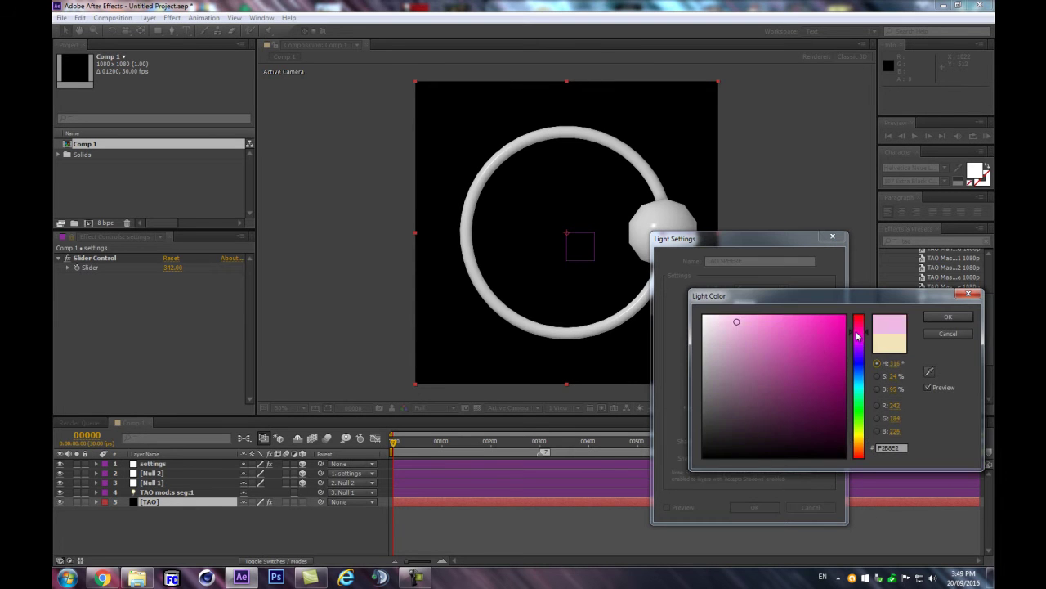
left_click(824, 333)
key("Return")
left_click(753, 507)
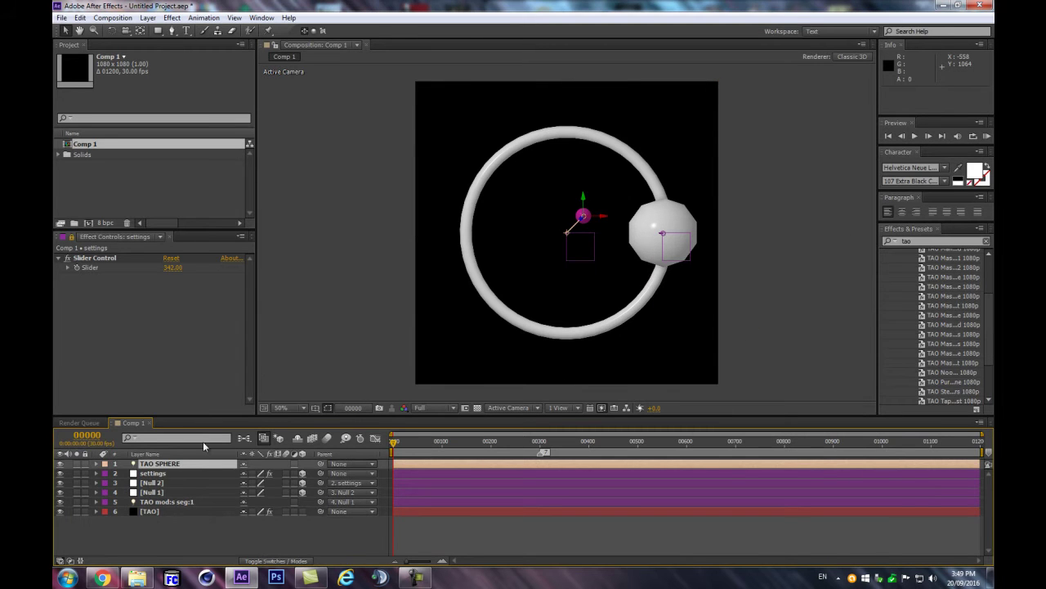
Turn off auto-orientation for the TAO SPHERE light and set its falloff radius to 510.
key("ctrl+alt+o")
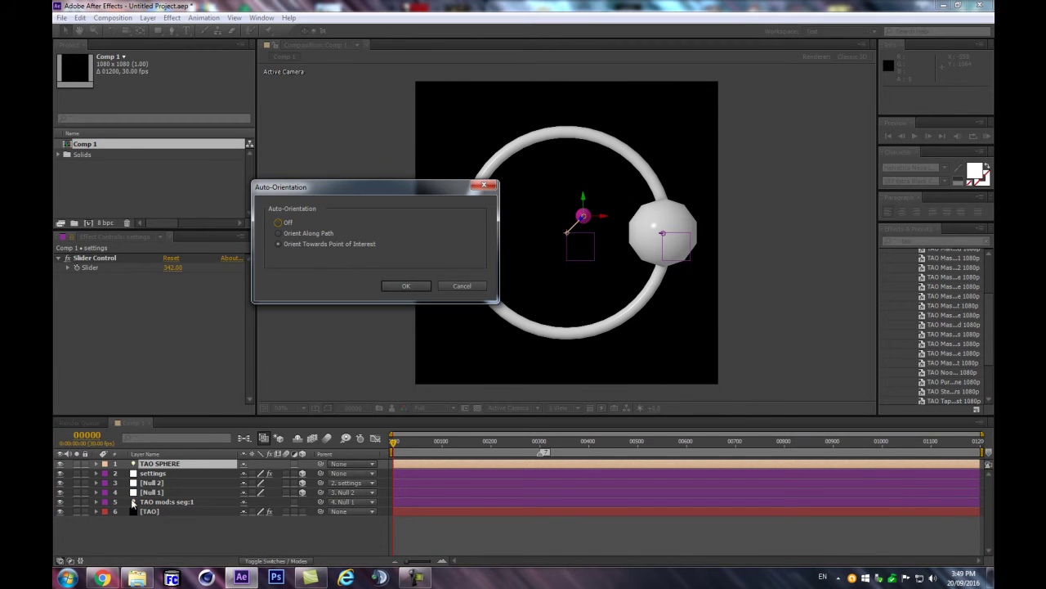
left_click(406, 287)
key("a")
key("a")
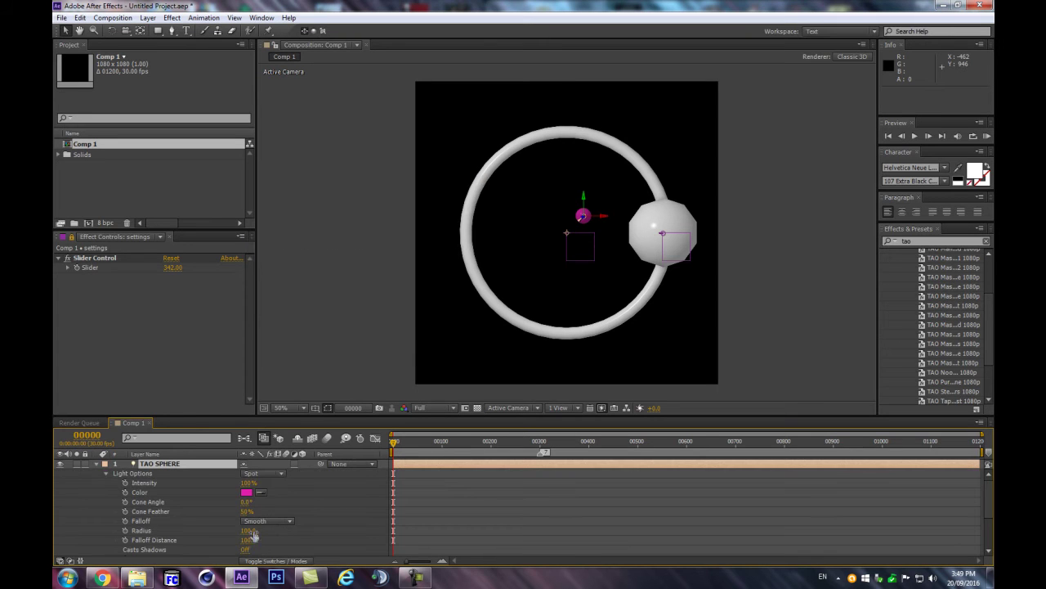
left_click_drag(248, 530, 273, 530)
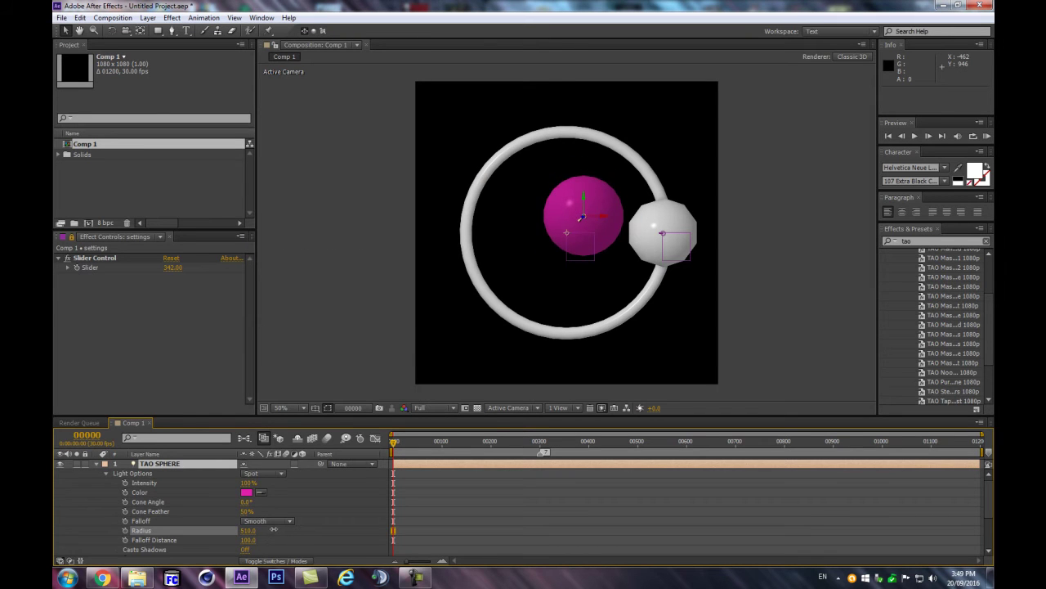
Move the TAO SPHERE light over the white sphere, to position about 796, 553, -375.
left_click(207, 465)
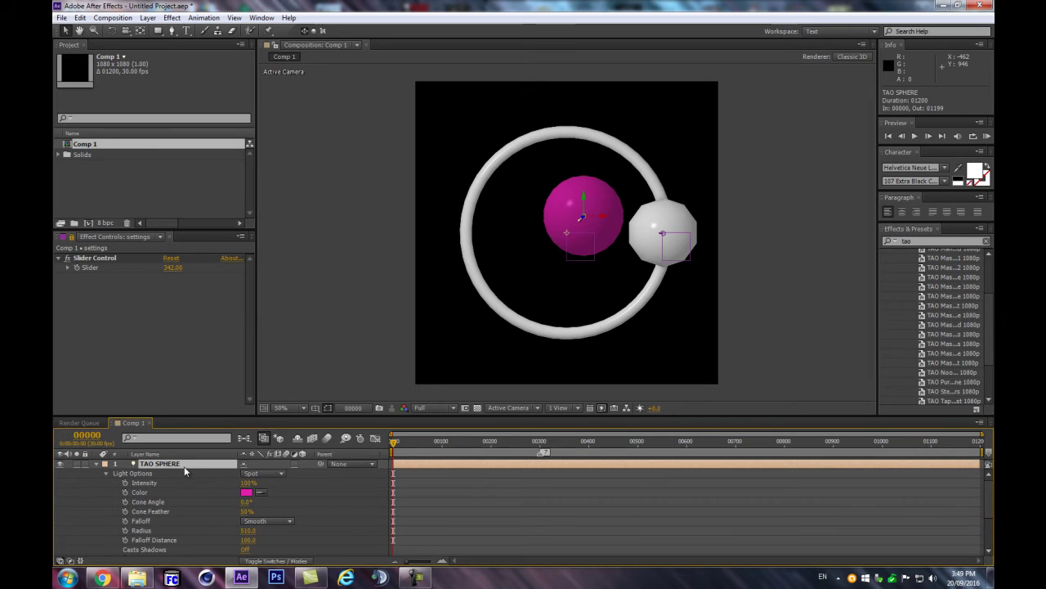
key("p")
left_click_drag(246, 472, 298, 475)
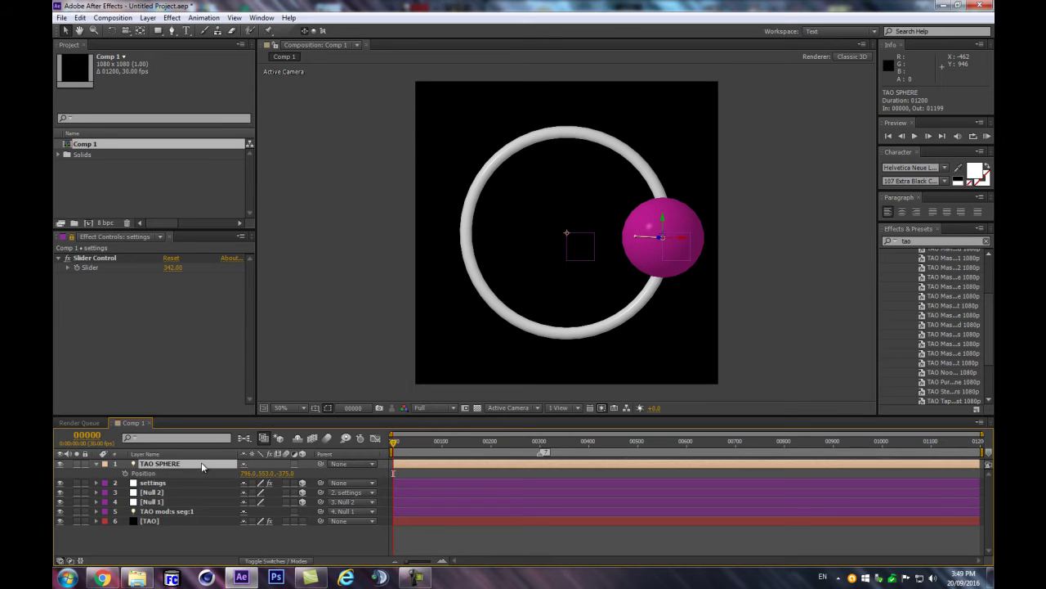
Add a new null, make it a 3D layer and parent the TAO SPHERE light to it.
key("ctrl+alt+shift+y")
left_click(303, 463)
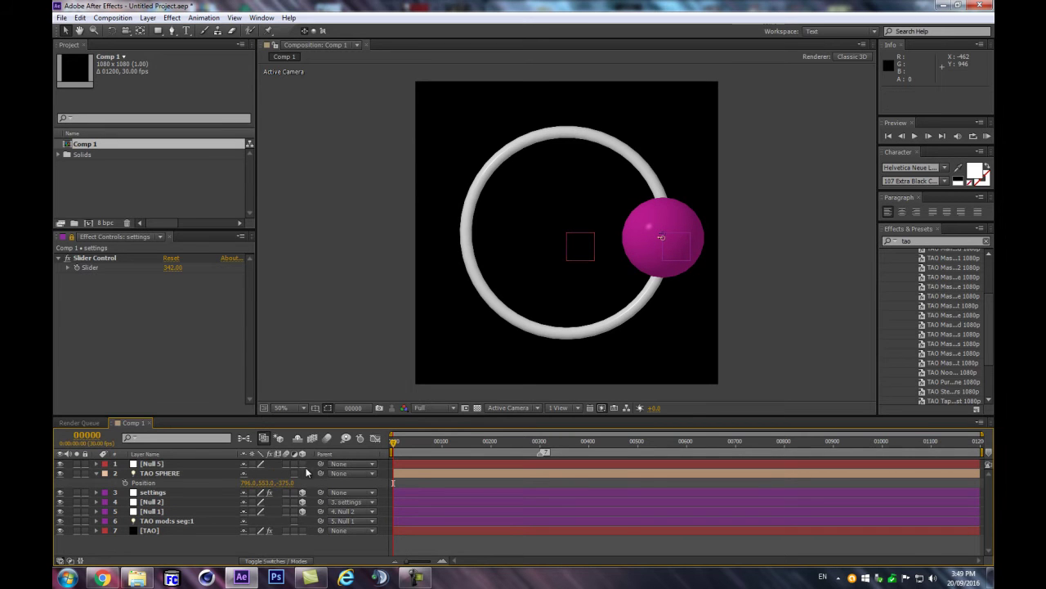
left_click_drag(320, 471, 151, 465)
left_click(150, 463)
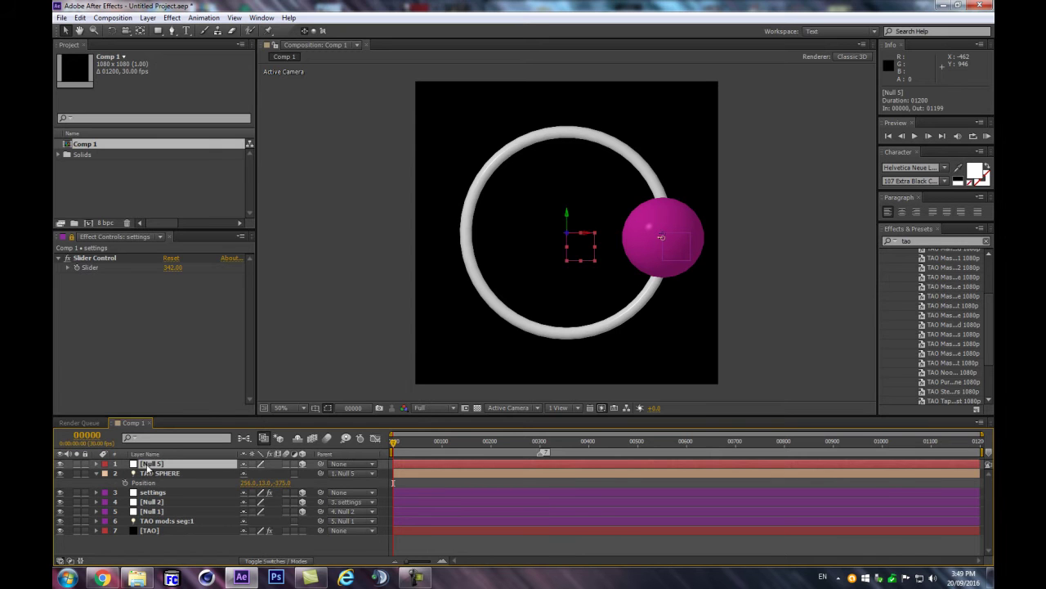
Rotate the new null to a Z Rotation of 57° and collapse the layers.
key("r")
left_click_drag(263, 503, 503, 494)
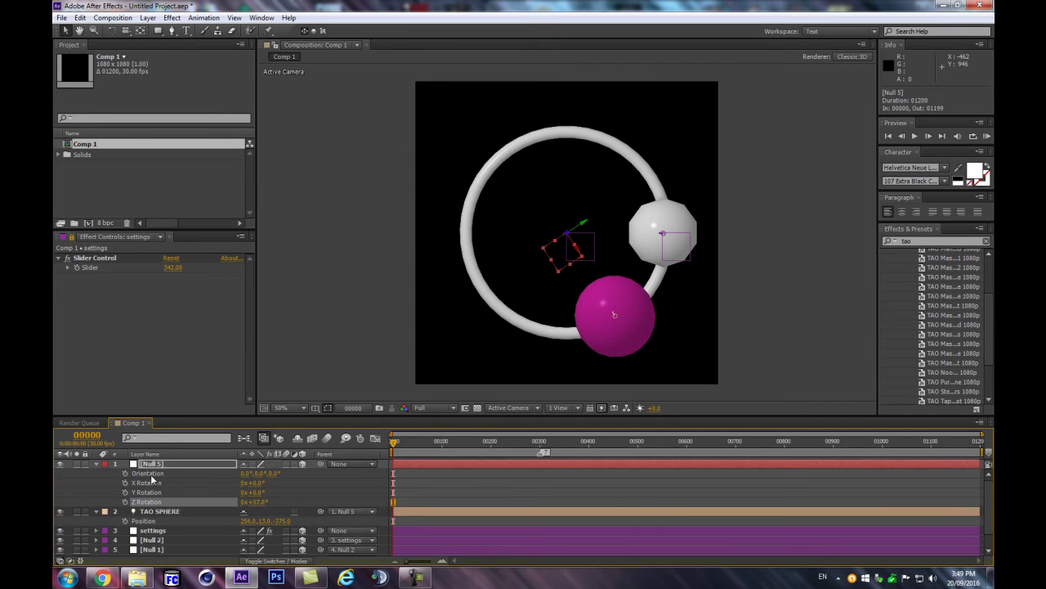
key("ctrl+a")
left_click(96, 463)
left_click(224, 537)
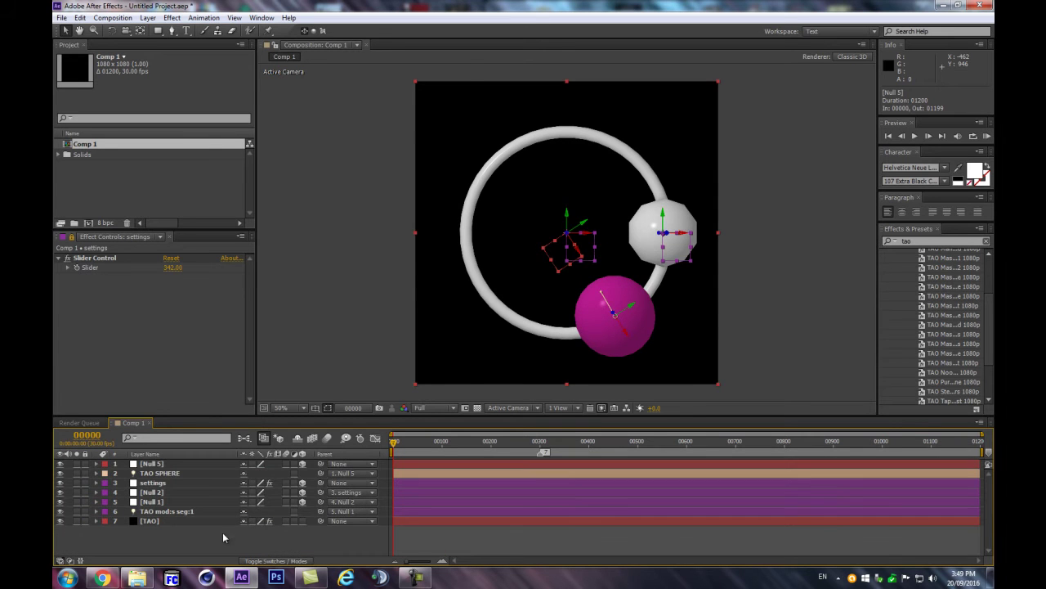
Delete the TAO SPHERE light together with its parent null, Null 5.
left_click(146, 463)
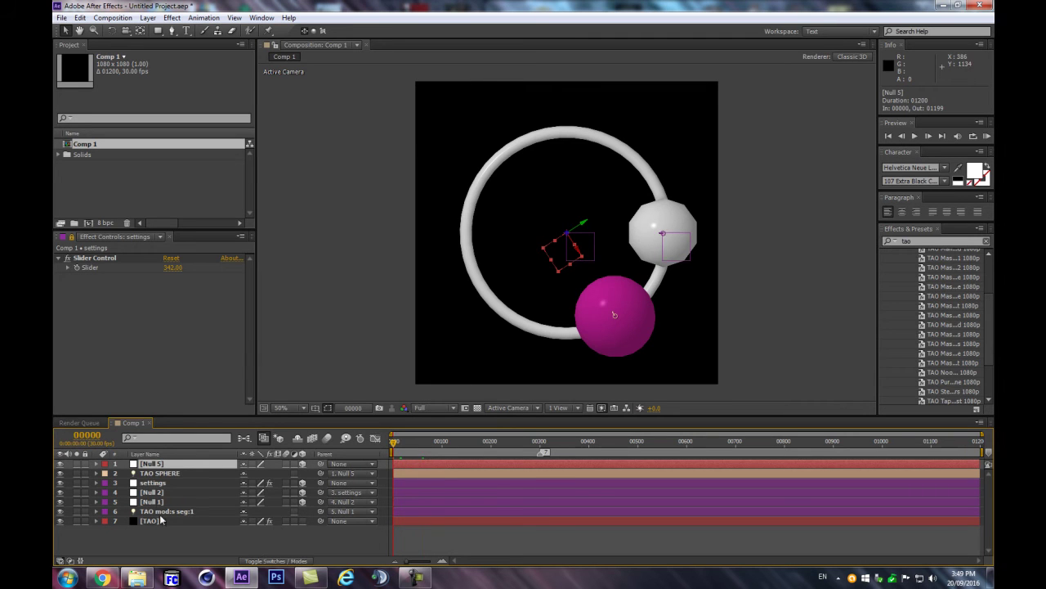
left_click(155, 473, "shift")
key("Delete")
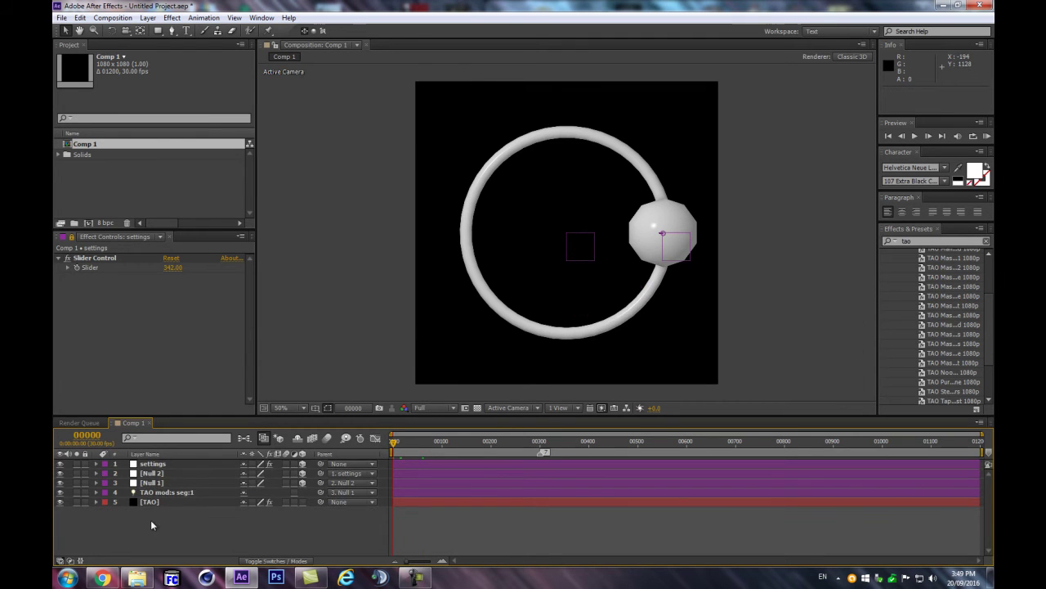
Unlock the effect controls to show the TAO layer's Tao effect and expand its Offset group.
left_click(156, 493)
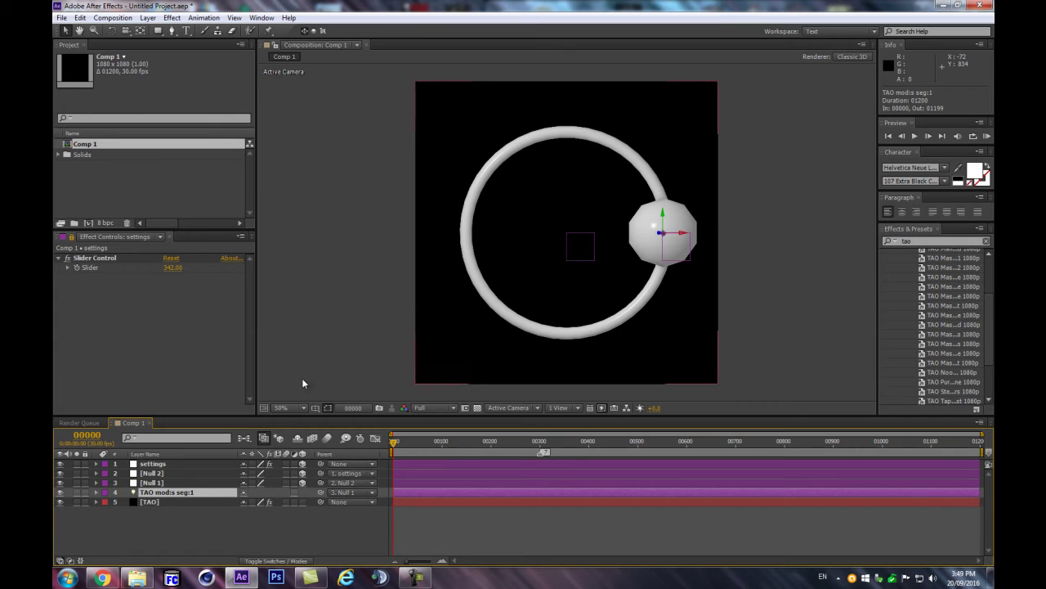
left_click(145, 502)
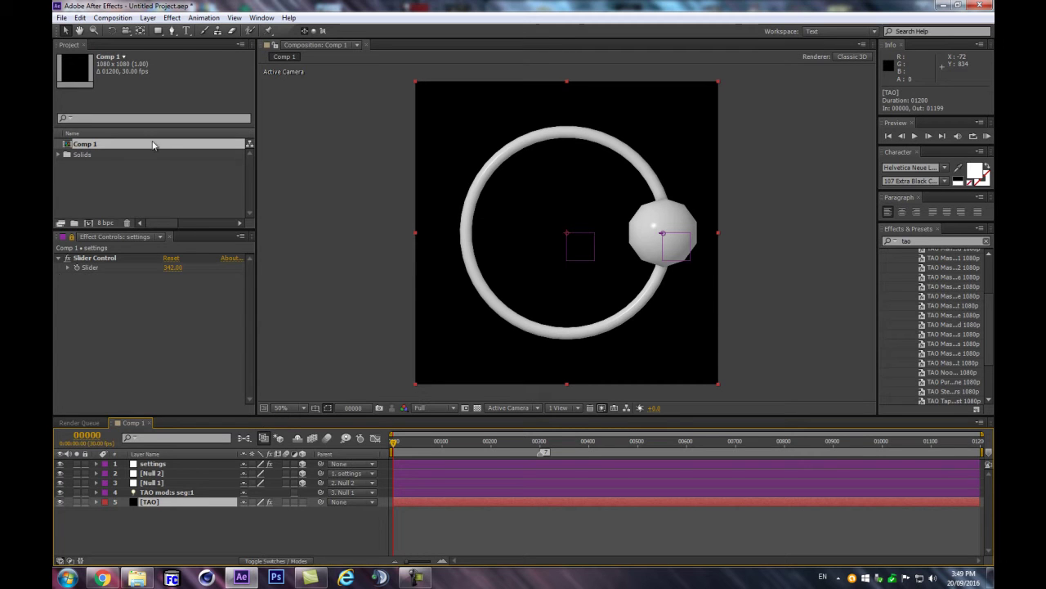
left_click_drag(174, 229, 173, 304)
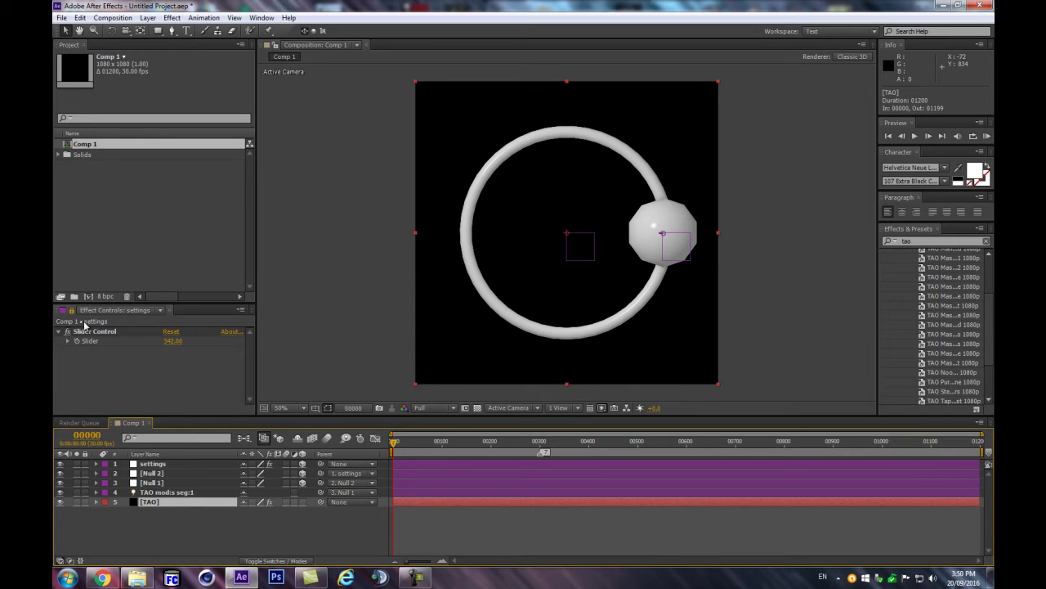
left_click(72, 311)
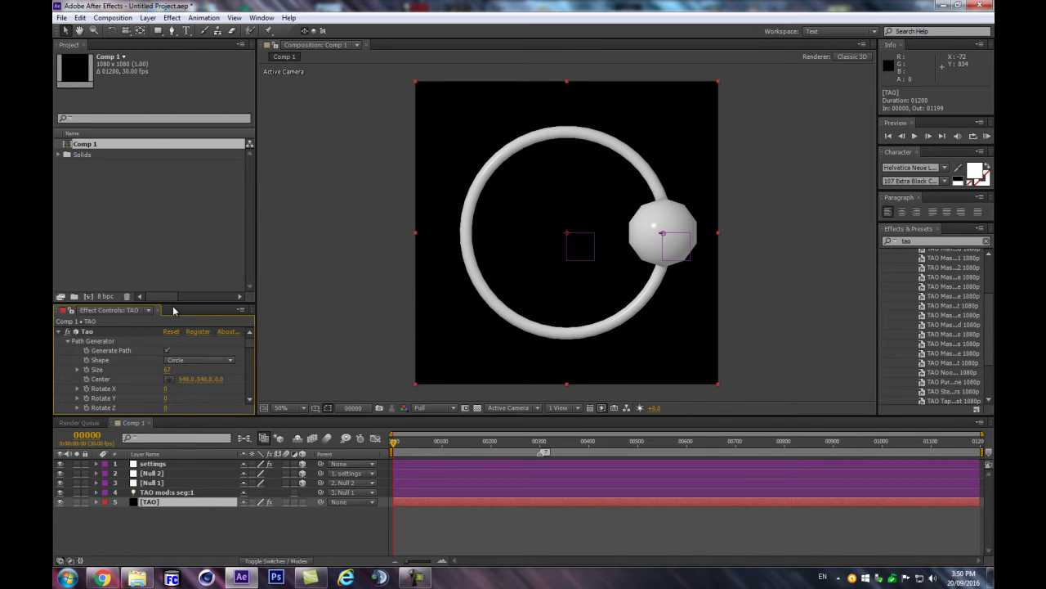
left_click_drag(178, 304, 153, 146)
left_click_drag(249, 220, 262, 296)
scroll(254, 303, "down", 6)
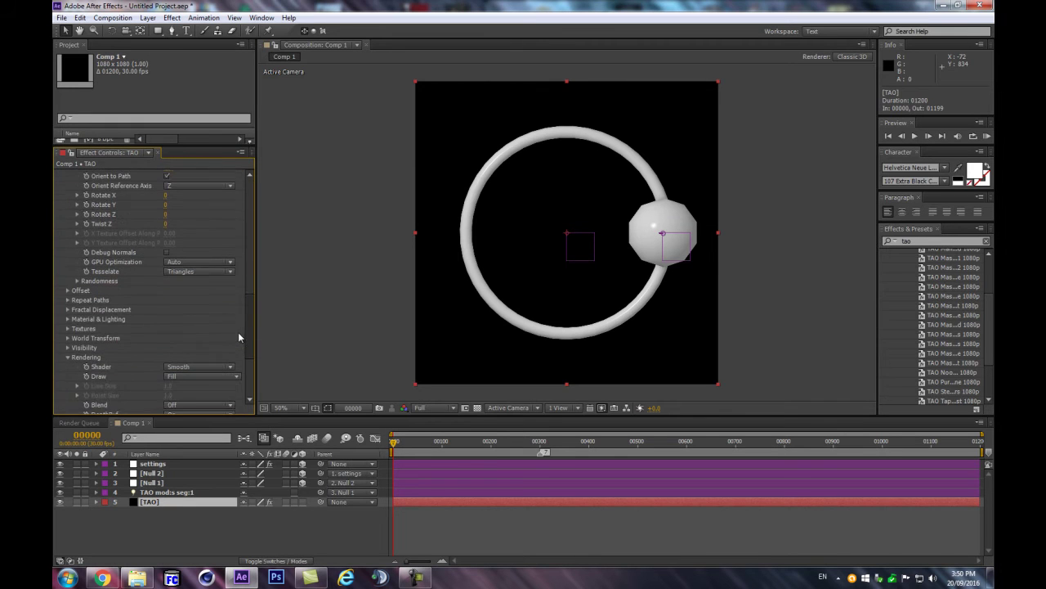
left_click(67, 276)
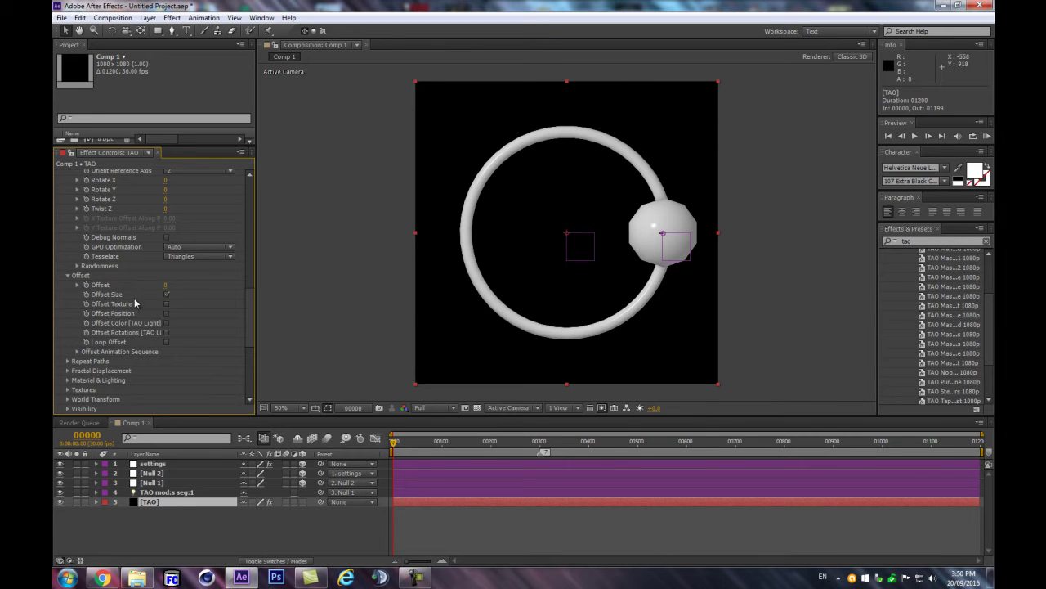
Apply the Tao offset to position instead of size and keyframe Offset from 0 at frame 0 to 100 at frame 90.
left_click(167, 294)
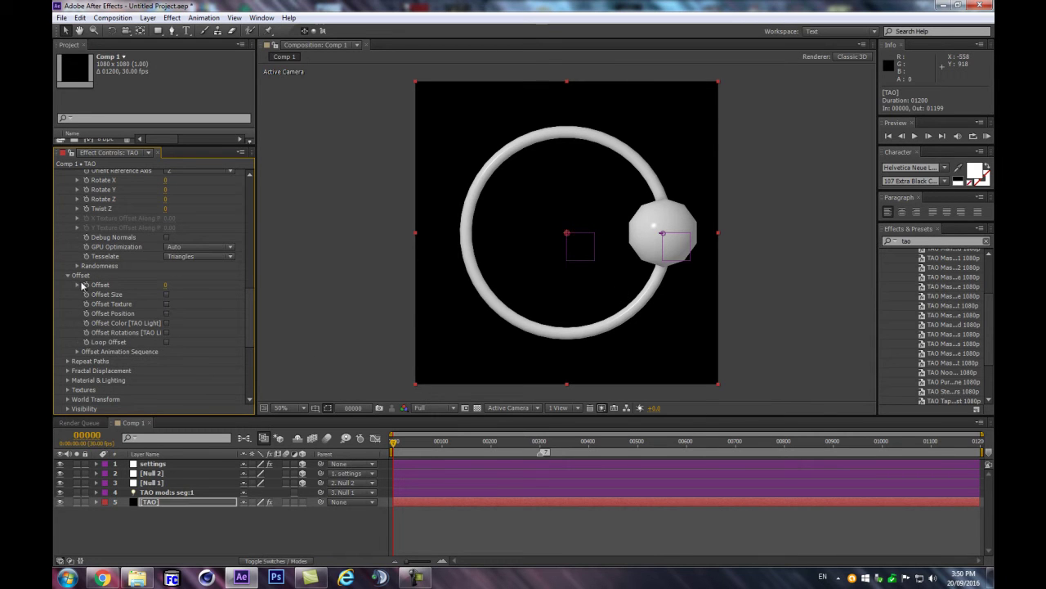
left_click(167, 313)
left_click(86, 284)
left_click(87, 435)
type("90")
key("Return")
left_click(165, 284)
type("100")
key("Return")
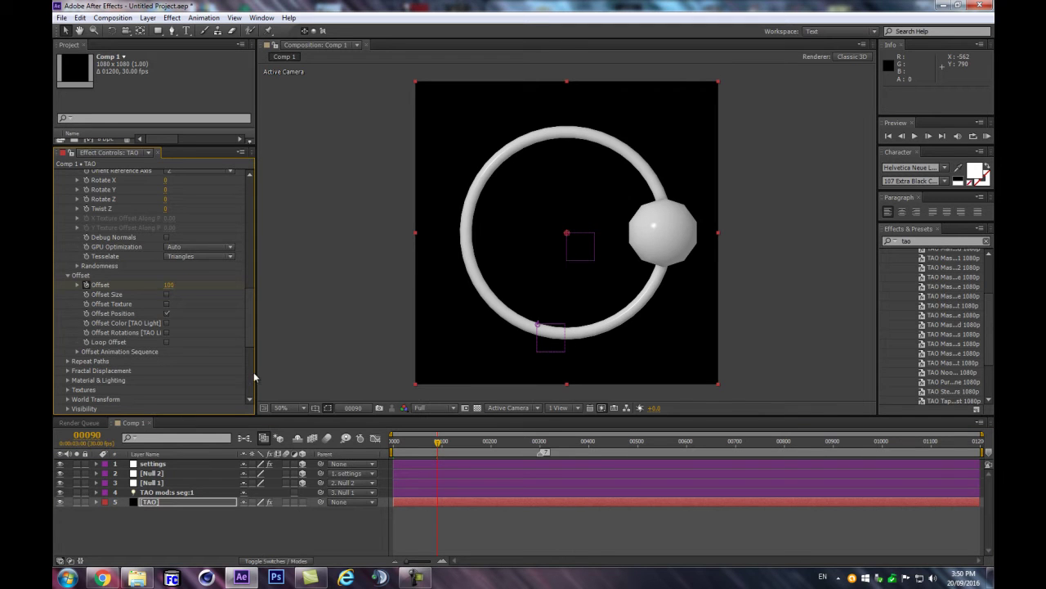
Reveal the Offset keyframes, end the work area at frame 89 and play a RAM preview of the loop.
key("u")
mouse_move(437, 442)
left_mouse_down()
mouse_move(381, 459)
mouse_move(438, 455)
left_mouse_up()
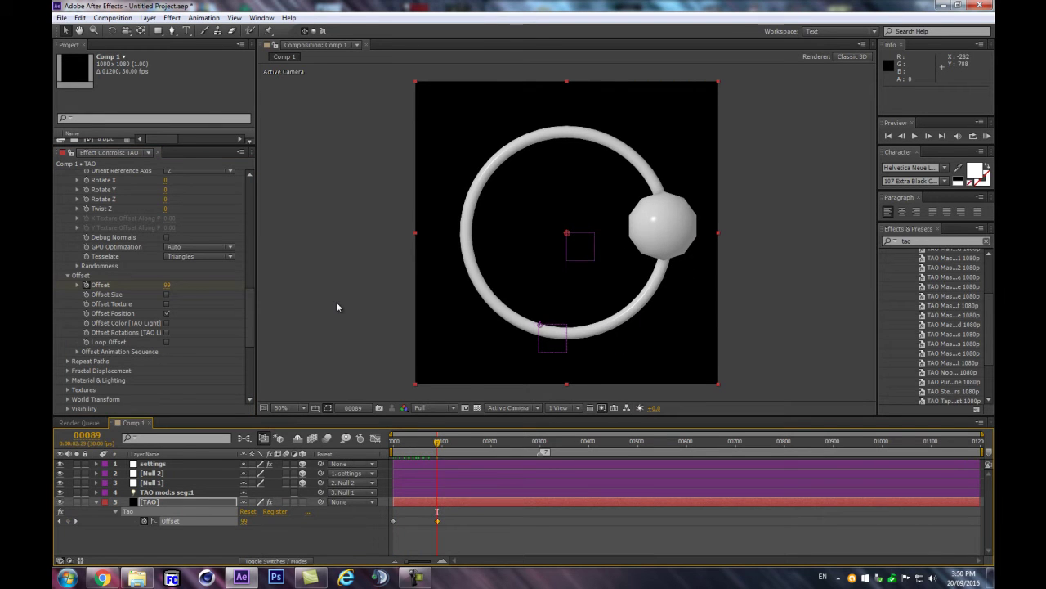
key("KP_0")
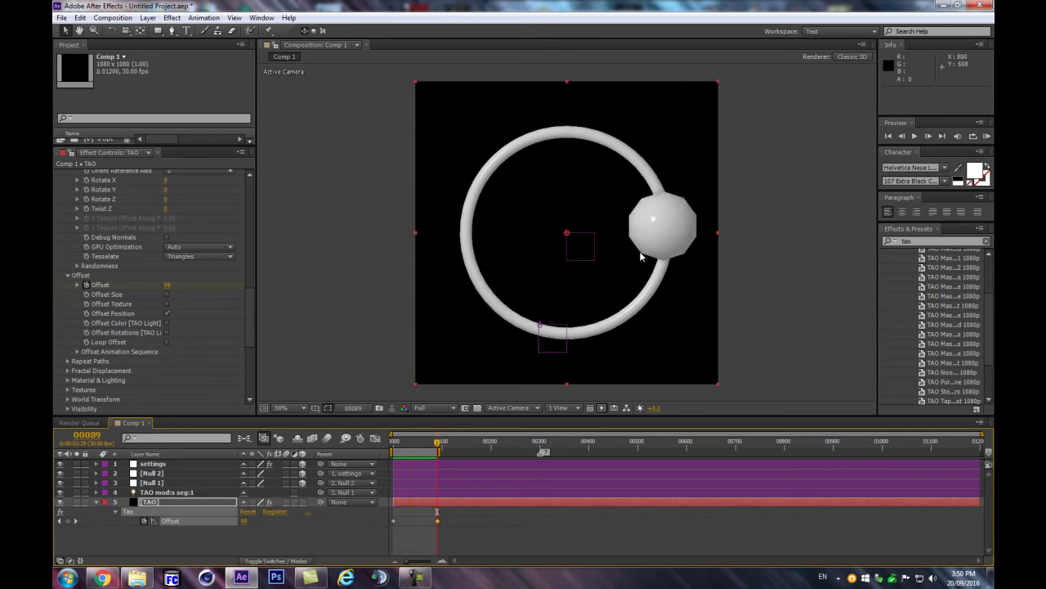
key("period")
key("space")
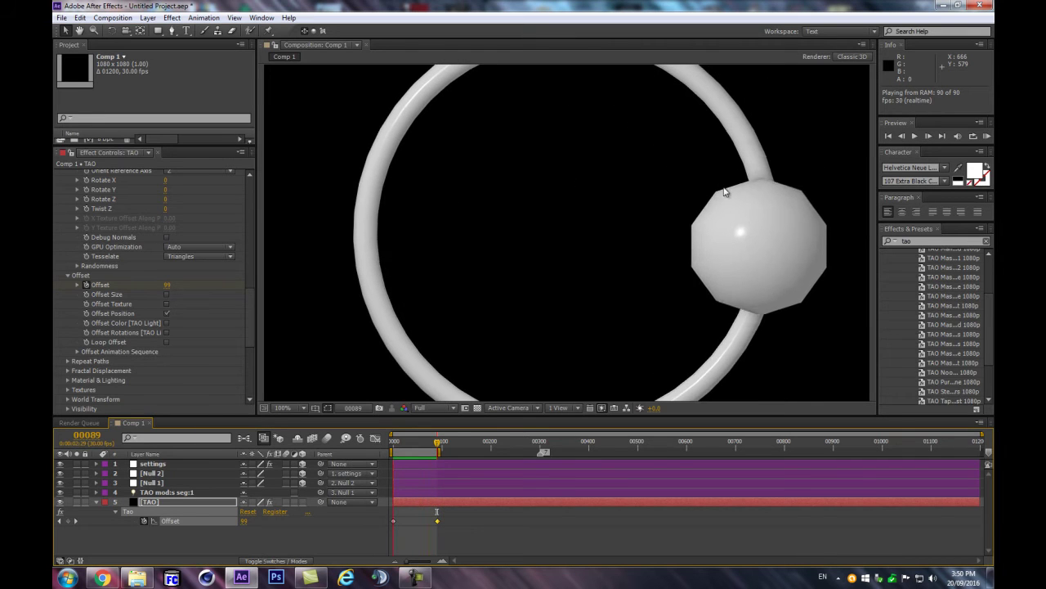
key("space")
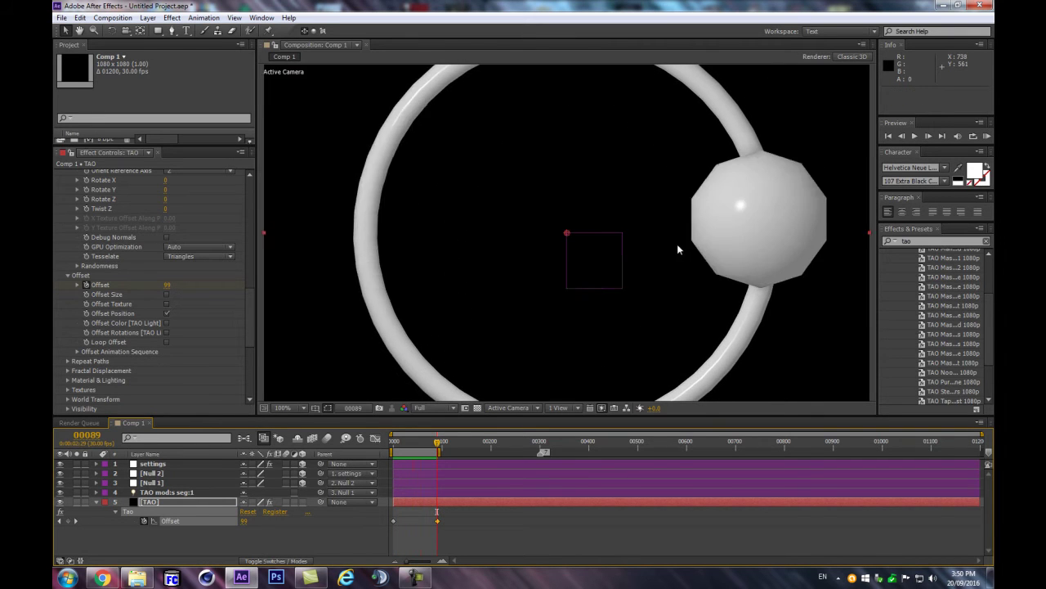
Review the TAO layer's Tao effect settings from the path generator and light paths through the segment and offset groups.
key("comma")
left_click_drag(248, 311, 250, 205)
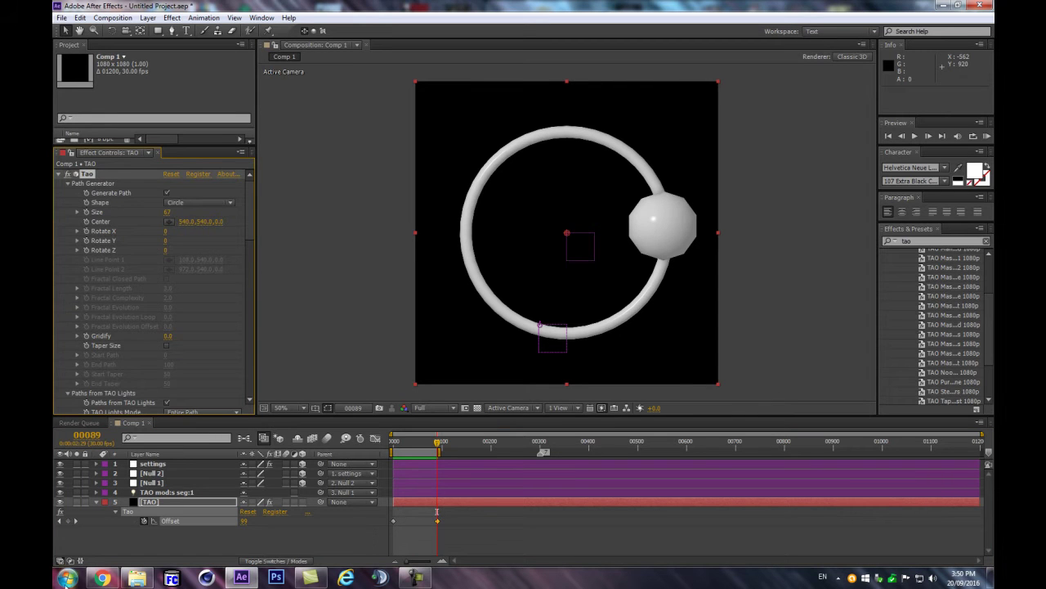
scroll(120, 357, "down", 3)
scroll(110, 355, "down", 3)
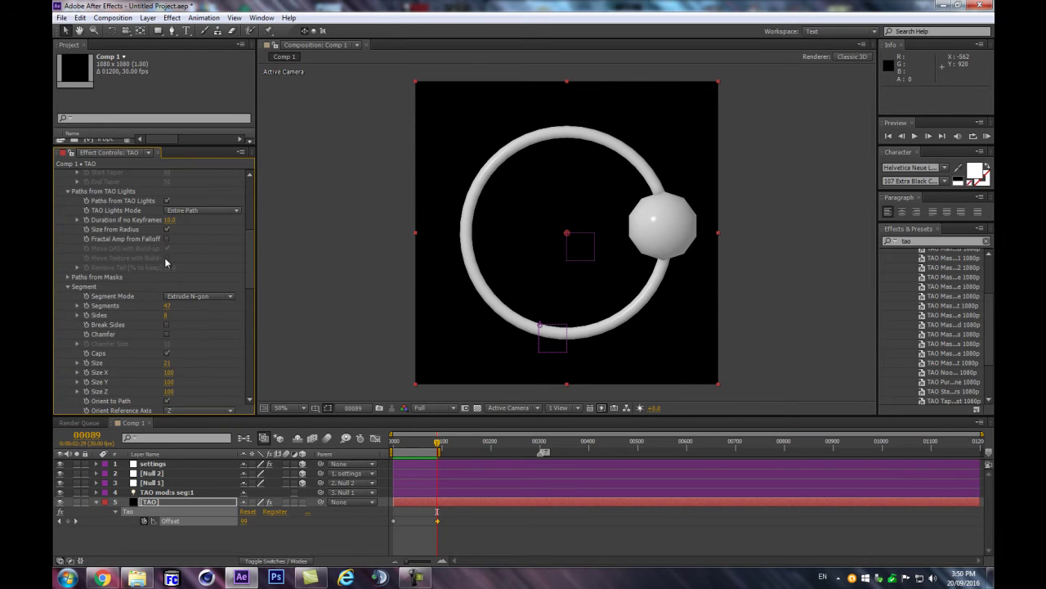
scroll(165, 261, "down", 5)
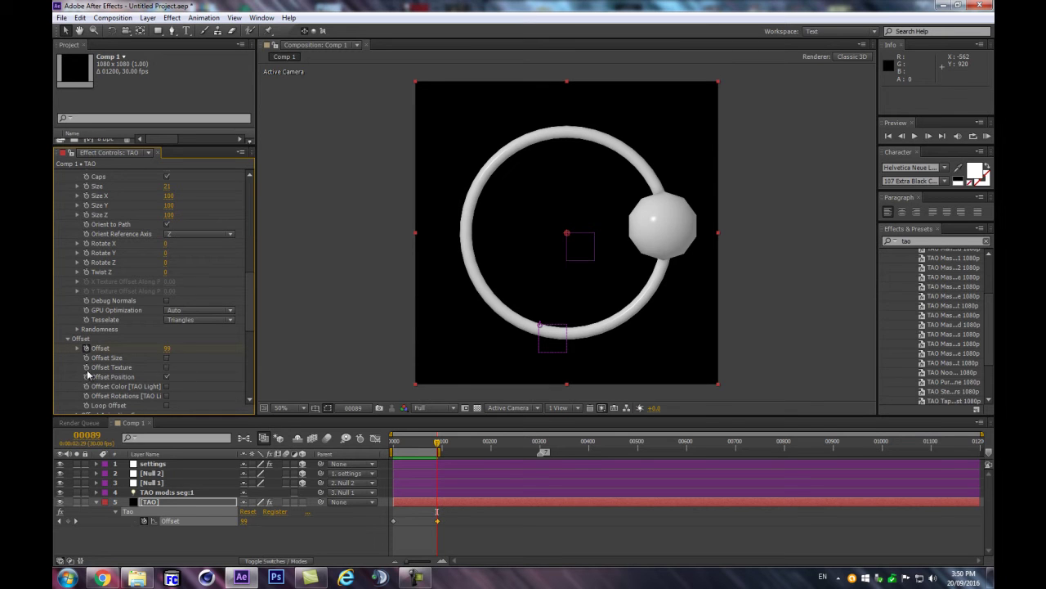
left_click_drag(251, 310, 251, 218)
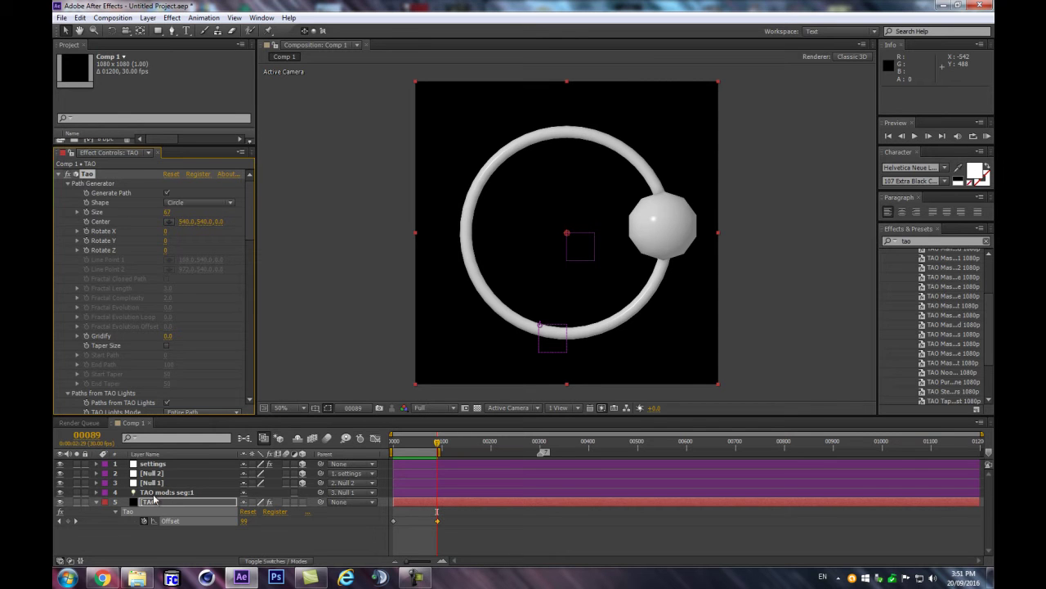
Duplicate the settings, Null 2, Null 1 and TAO mod:s seg:1 layers, place the copies above the originals and label them orange.
left_click(159, 492)
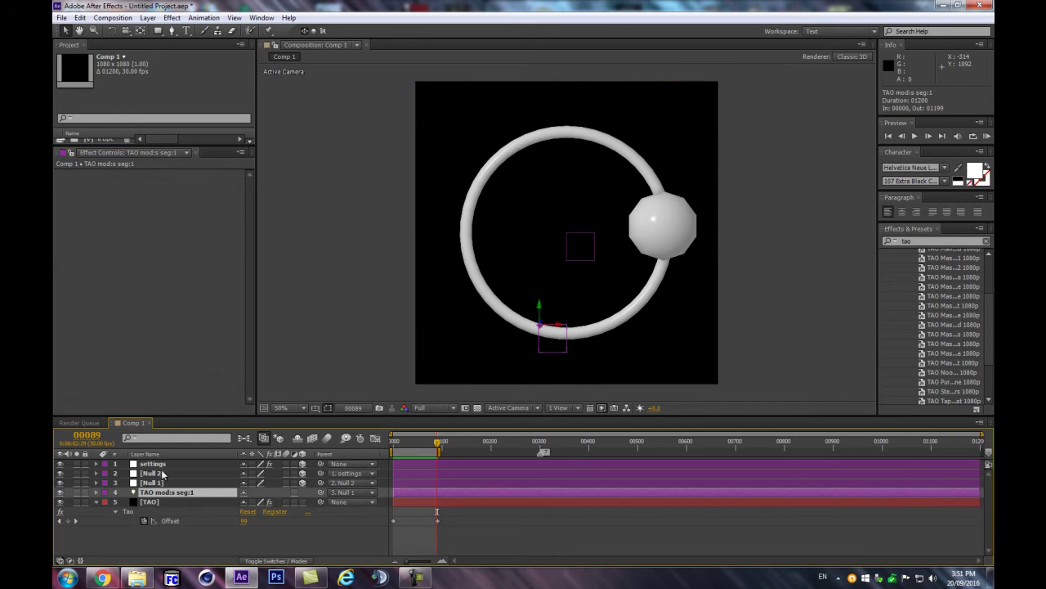
left_click(164, 474, "shift")
left_click(153, 464, "shift")
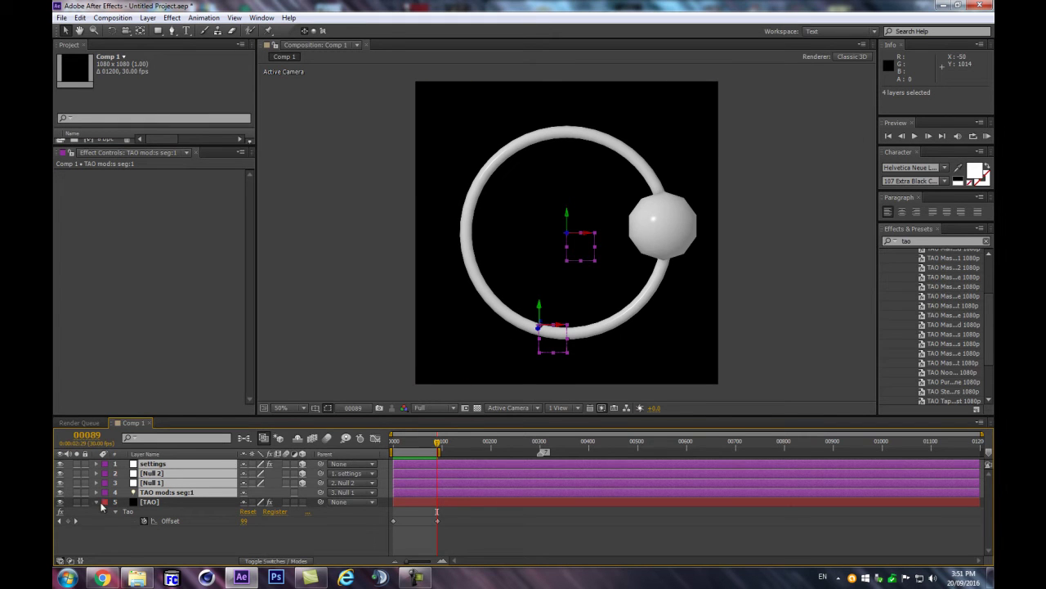
key("ctrl+d")
left_click_drag(183, 521, 174, 471)
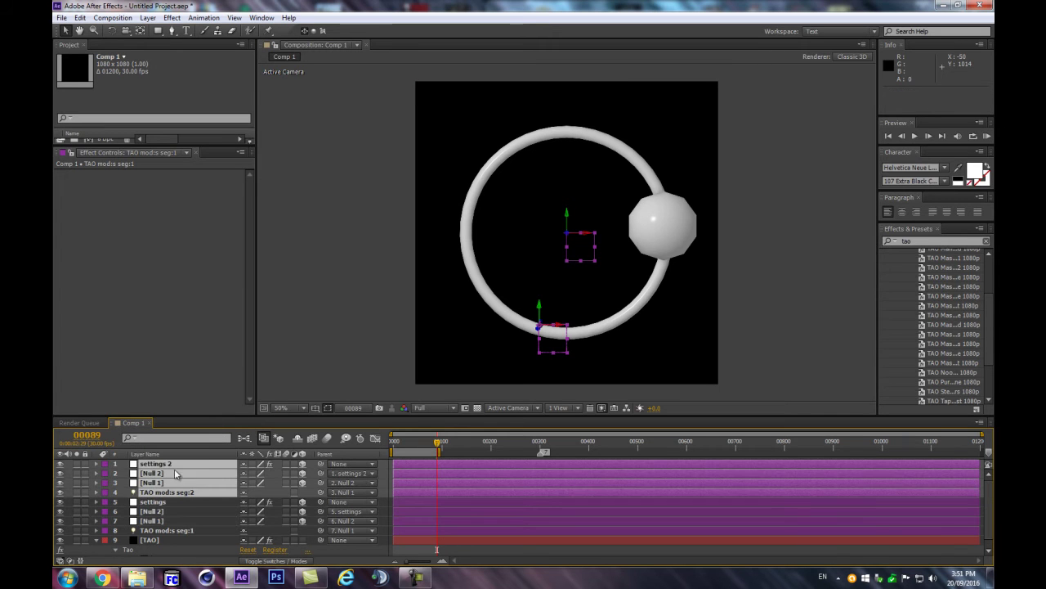
left_click(105, 491)
left_click(116, 440)
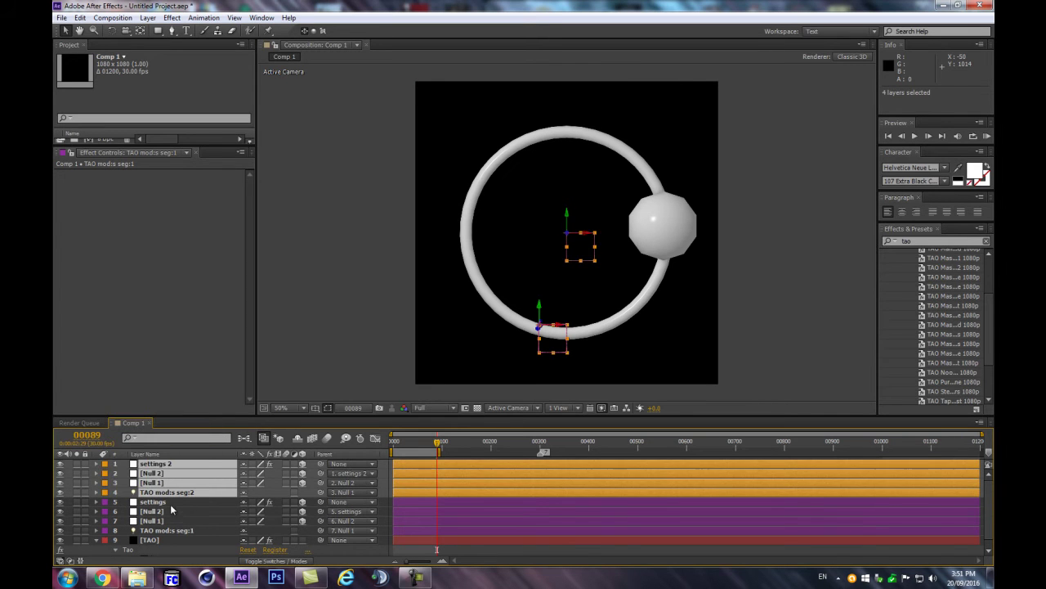
Rename the duplicated orange light to TAO.
left_click(172, 507)
left_click(167, 492)
key("Return")
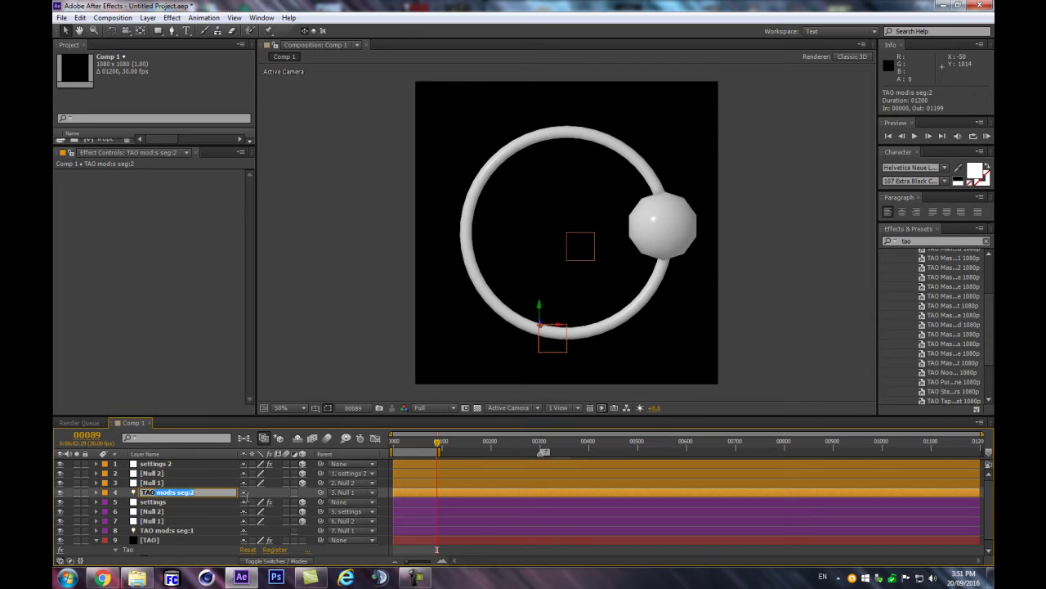
key("BackSpace")
key("Return")
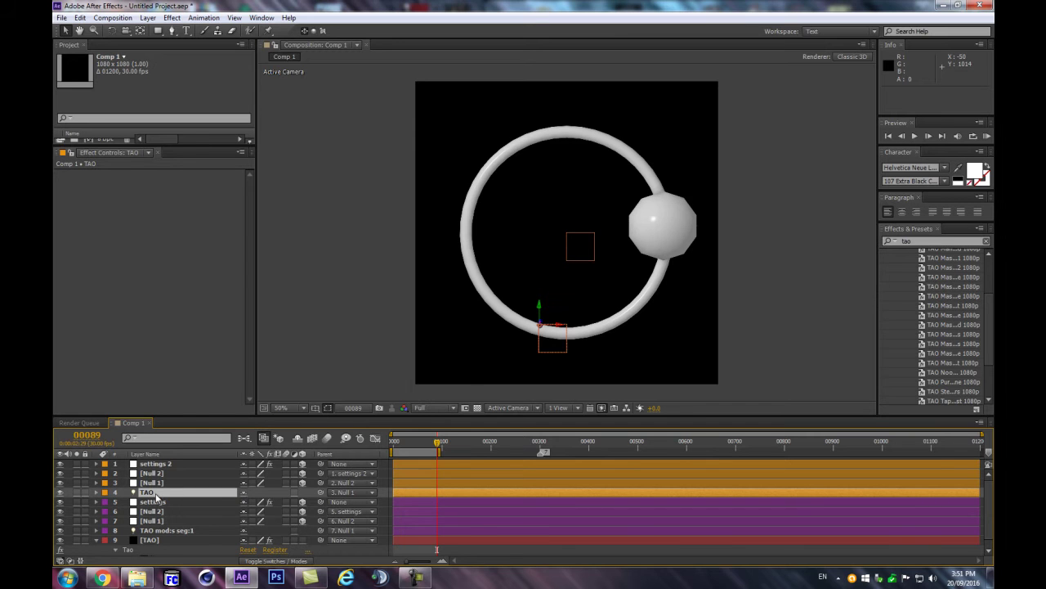
Turn off Generate Path in the TAO layer's Tao effect.
scroll(172, 490, "down", 1)
left_click(188, 531)
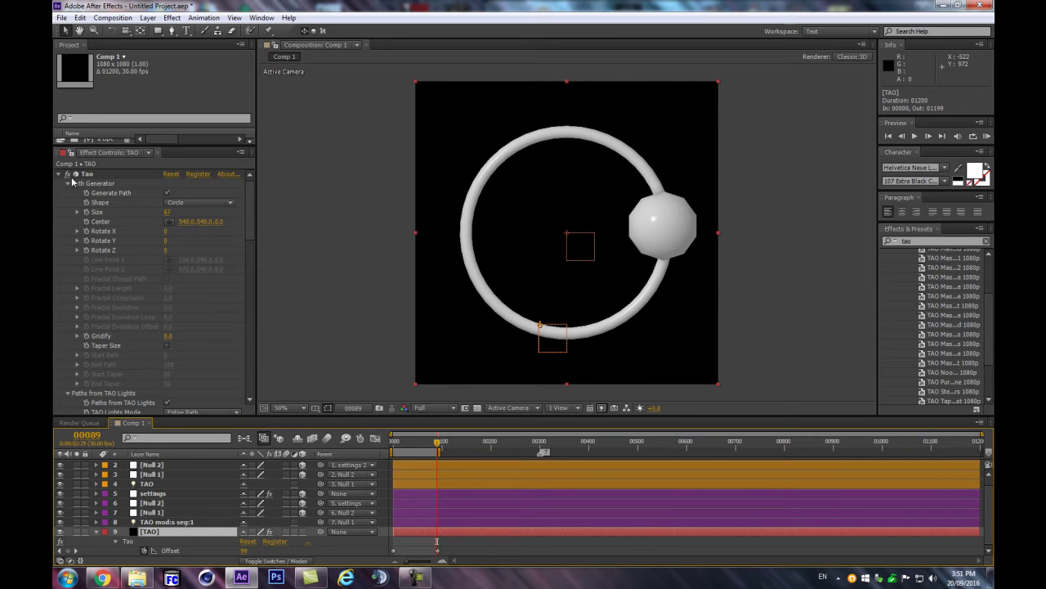
left_click(168, 193)
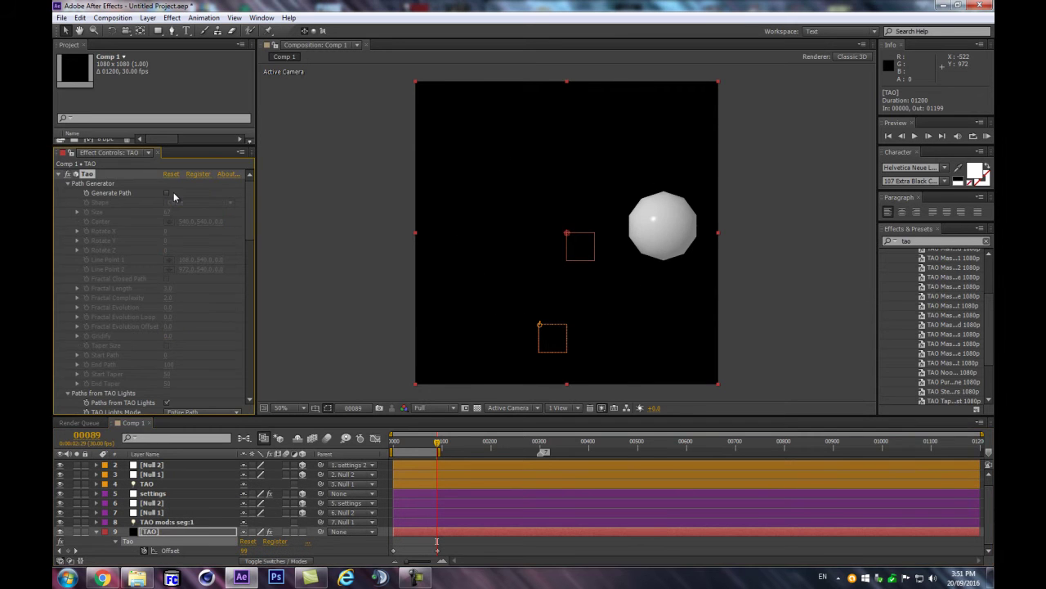
Rename the orange light to TAO ofs:0 and check the path at frames 29 and 44.
scroll(192, 498, "up", 1)
left_click(188, 494)
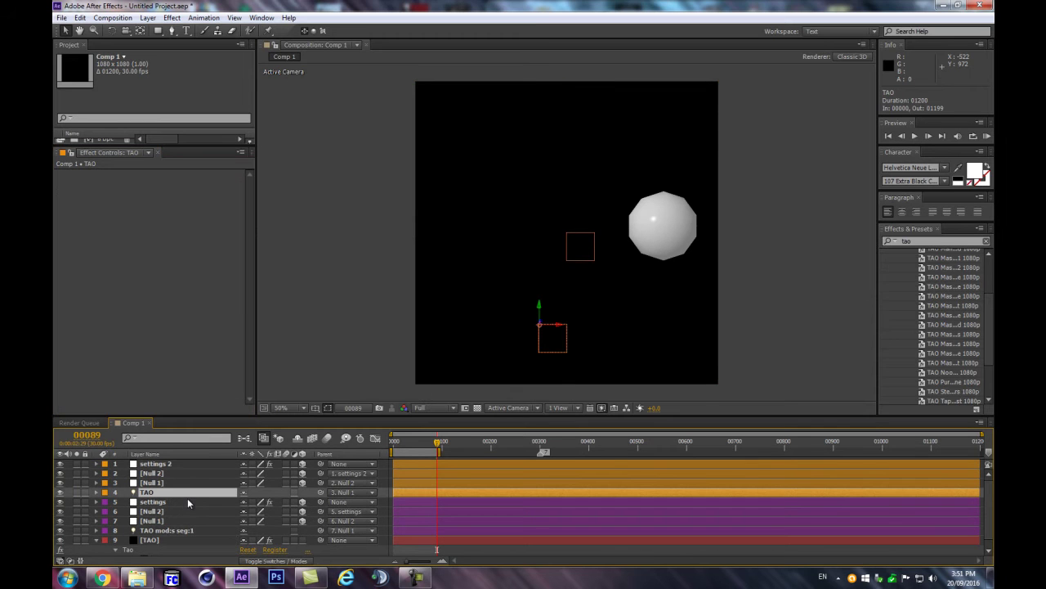
left_click_drag(439, 442, 411, 453)
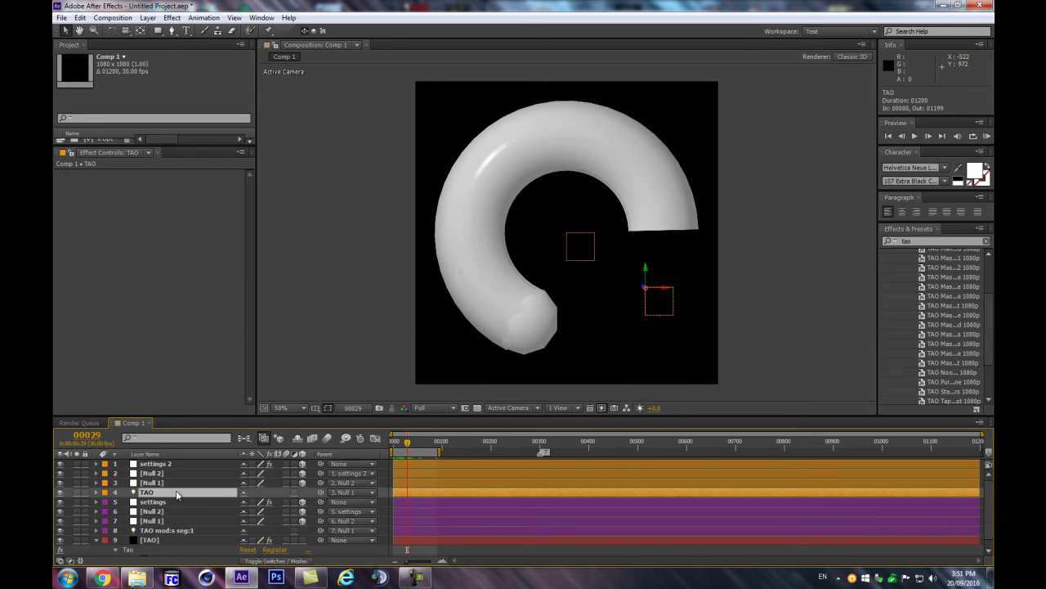
key("Return")
type("TAO ofs:0")
key("Return")
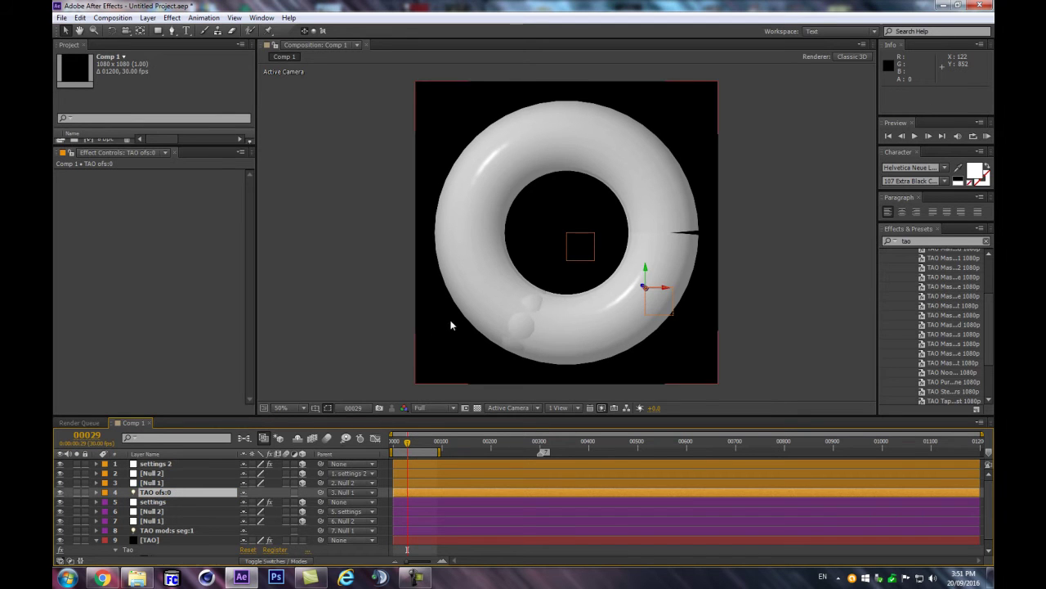
mouse_move(407, 442)
left_mouse_down()
mouse_move(434, 445)
mouse_move(414, 445)
left_mouse_up()
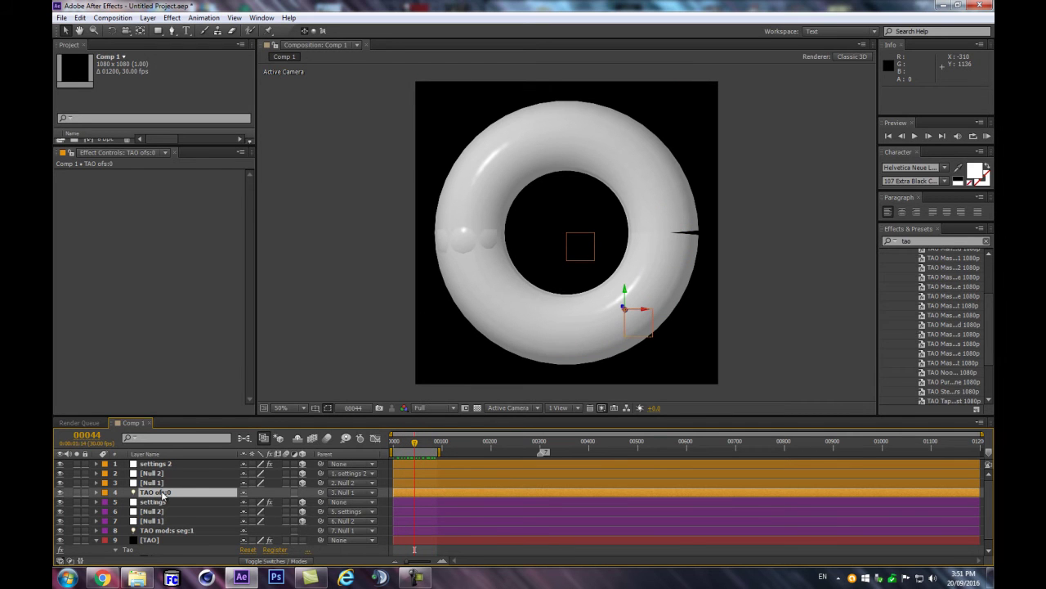
Reduce the TAO ofs:0 light's Radius to 123 and collapse its light options.
key("a")
key("a")
scroll(251, 510, "down", 2)
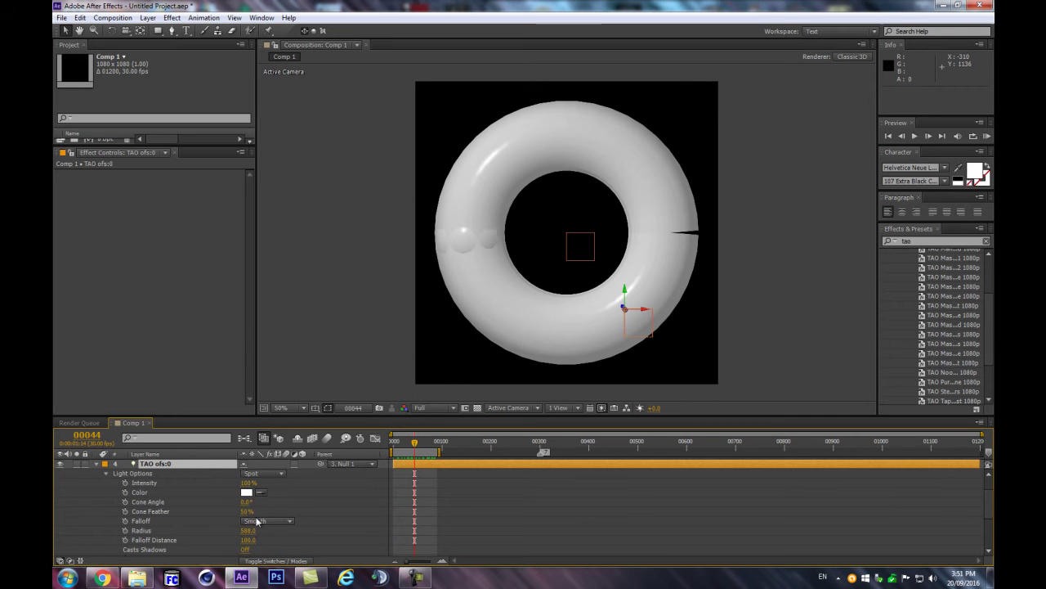
left_click_drag(248, 534, 213, 540)
scroll(712, 240, "up", 1)
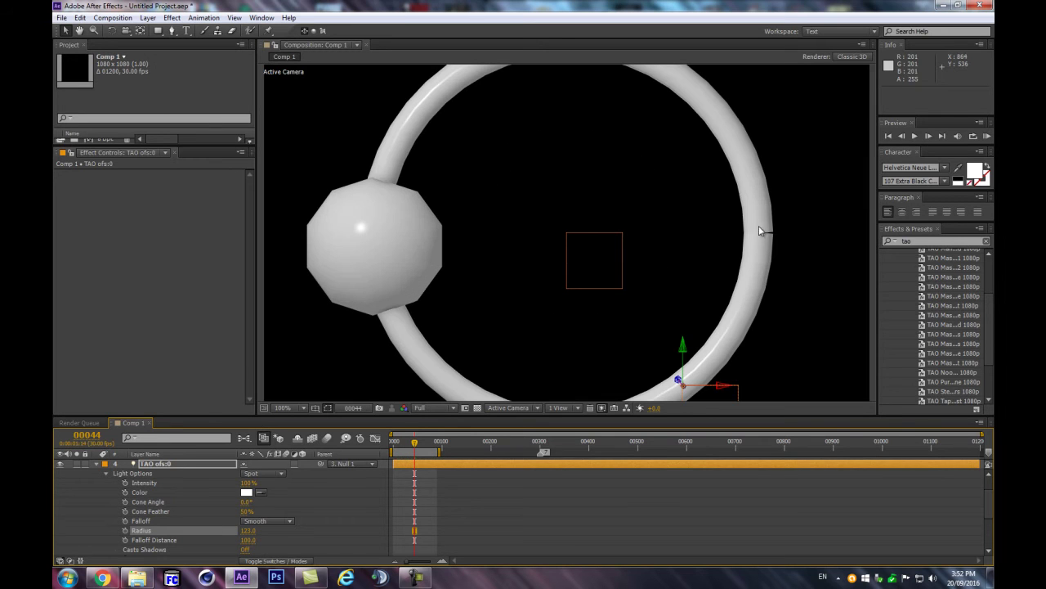
left_click(96, 468)
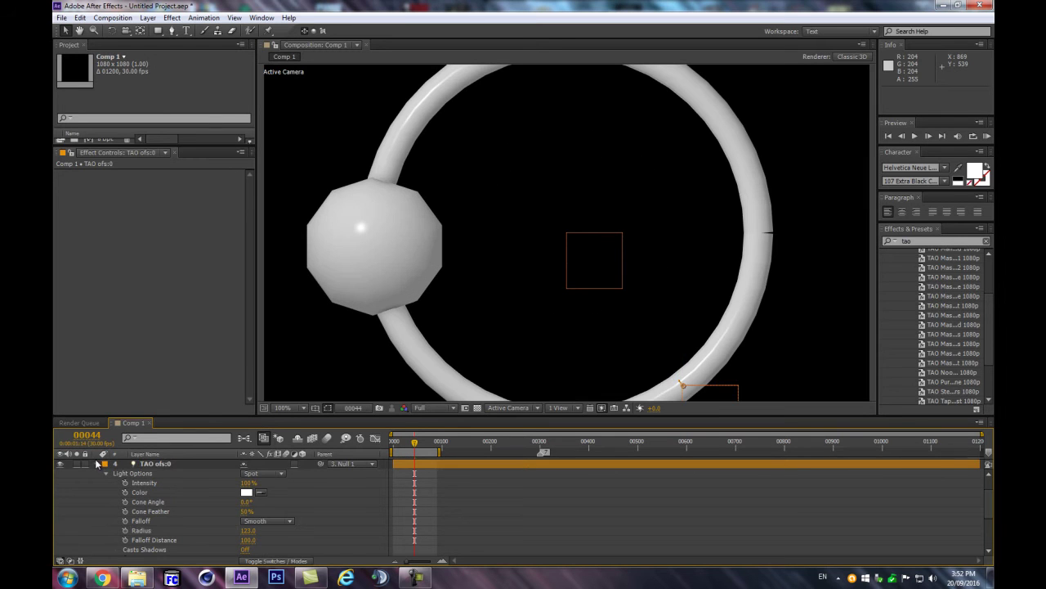
left_click(98, 465)
Reveal the position expression of the orange Null 2 and enlarge its editor to show every line.
left_click(154, 484)
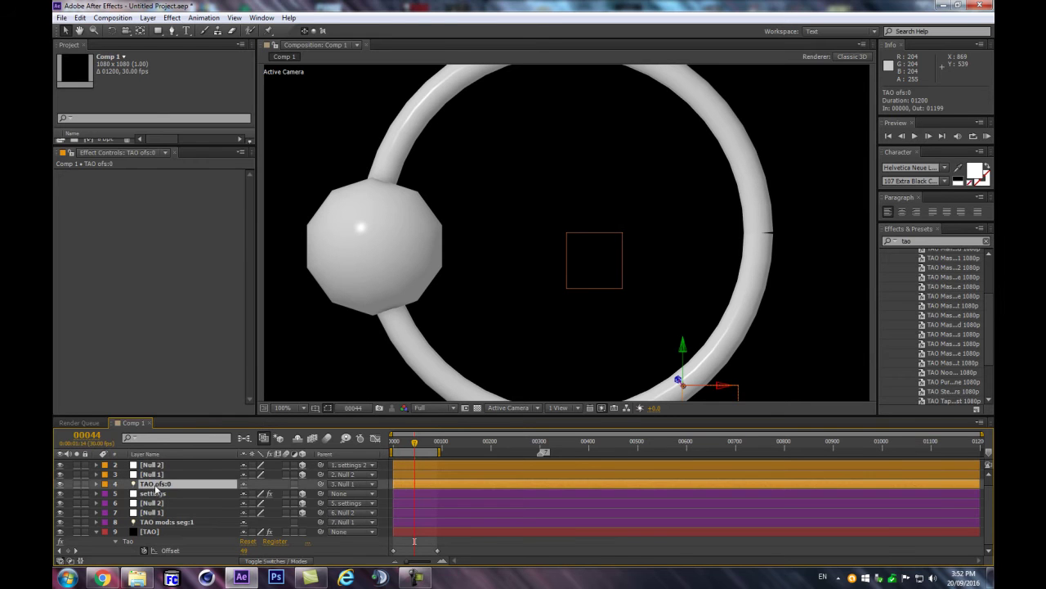
left_click(152, 464)
key("e")
key("e")
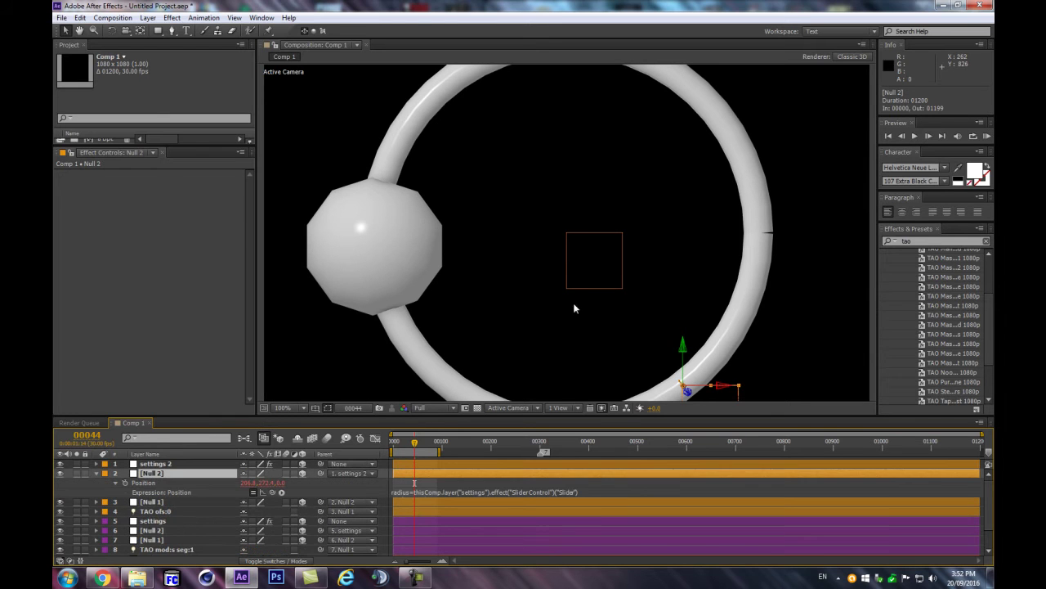
left_click(448, 492)
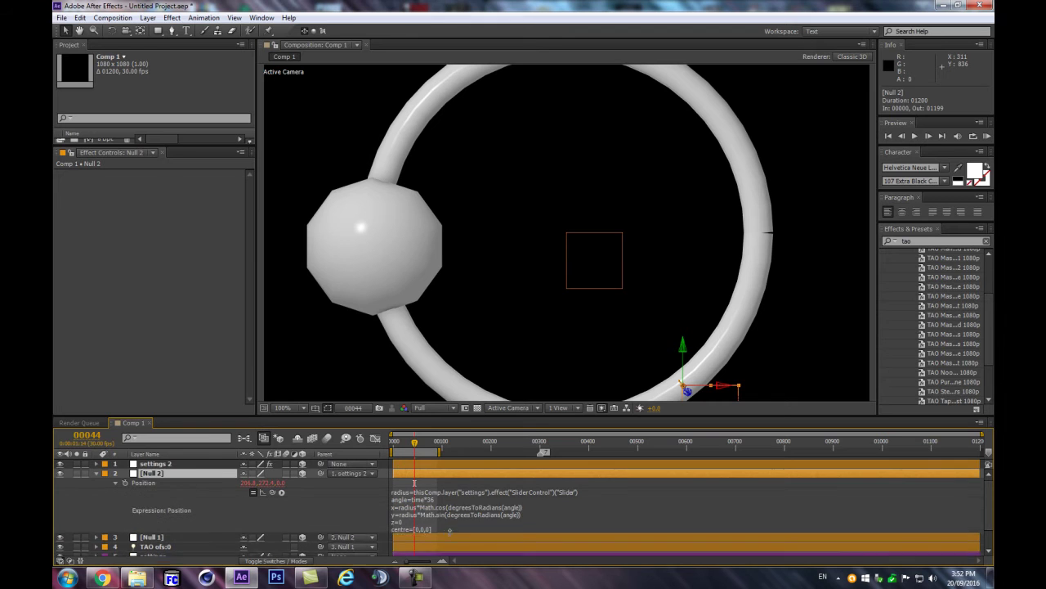
scroll(451, 518, "down", 2)
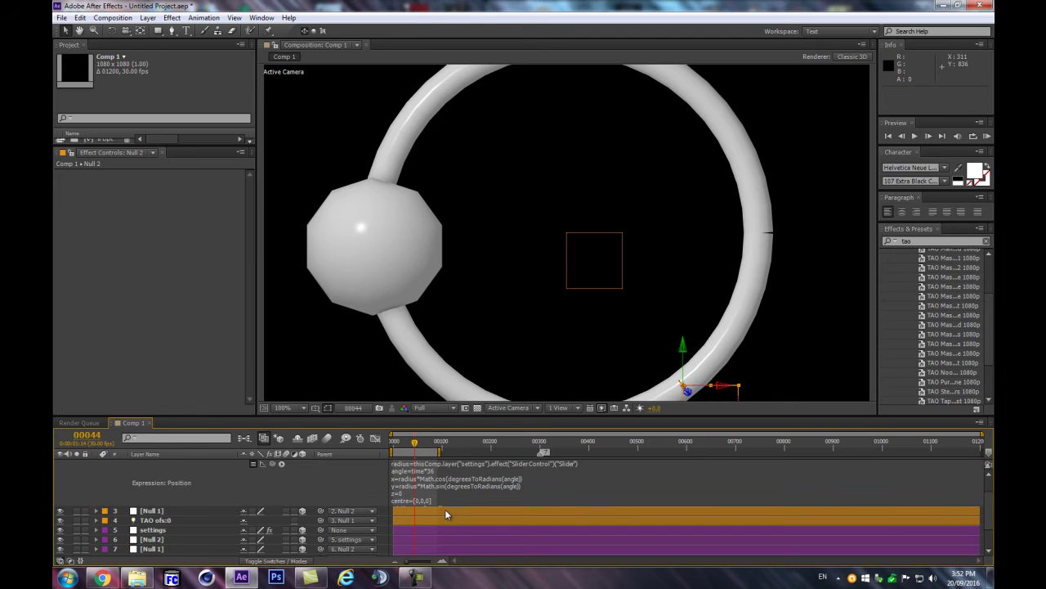
left_click_drag(445, 507, 440, 534)
Change the orange Null 2's expression to angle=time*36*2, inspect the ring and collapse the layer.
left_click(463, 462)
left_click(525, 503)
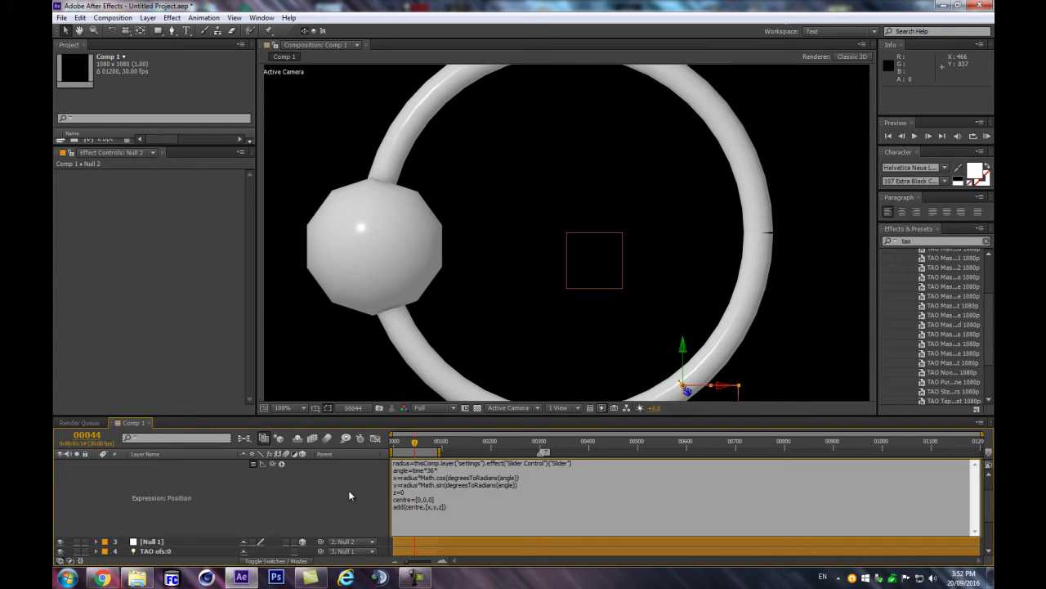
left_click(305, 482)
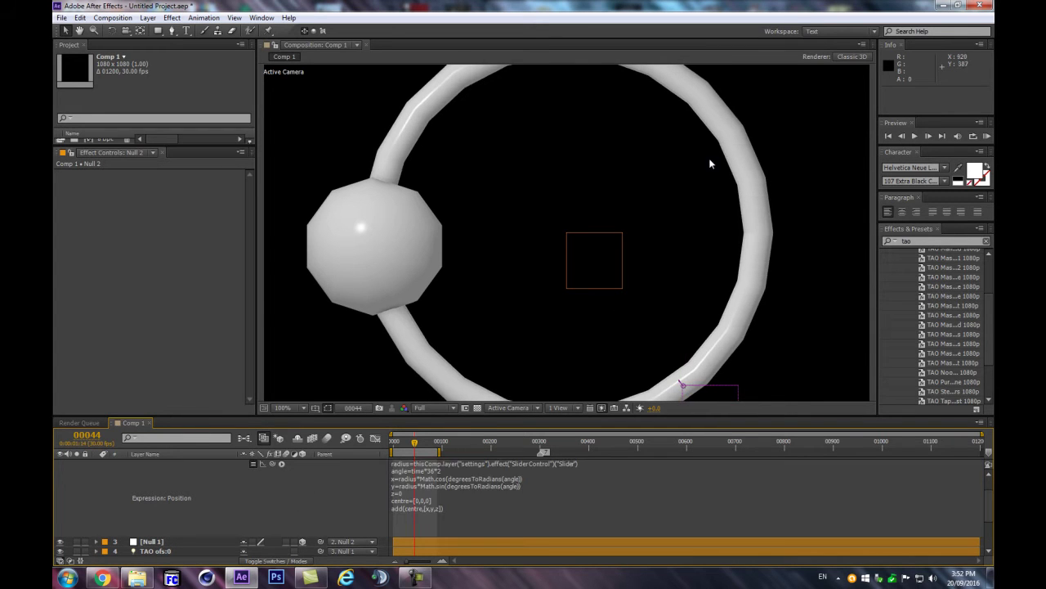
scroll(711, 117, "up", 1)
scroll(711, 117, "down", 2)
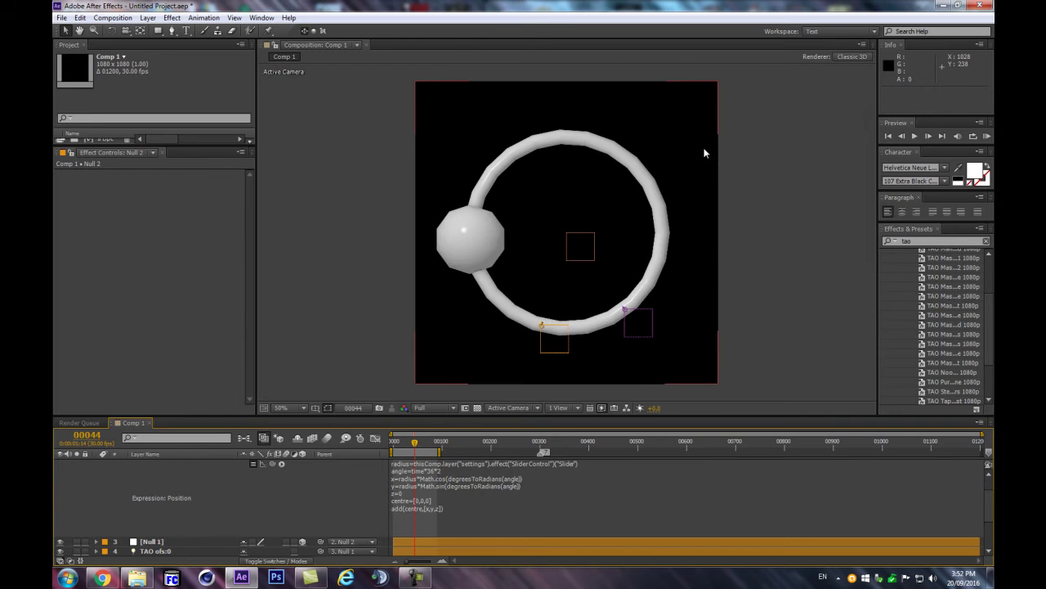
scroll(707, 156, "up", 1)
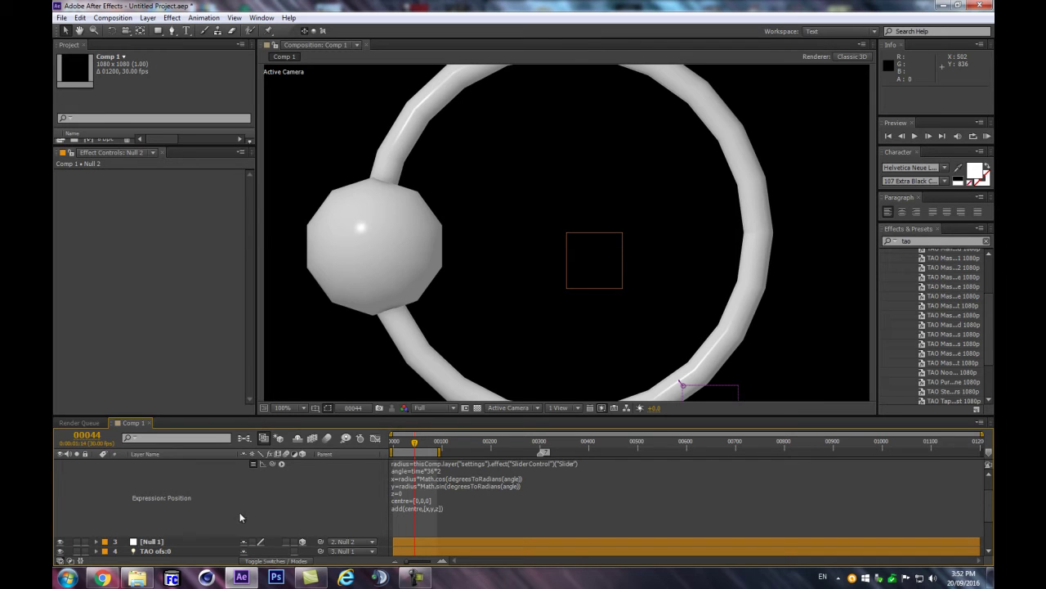
scroll(119, 499, "up", 2)
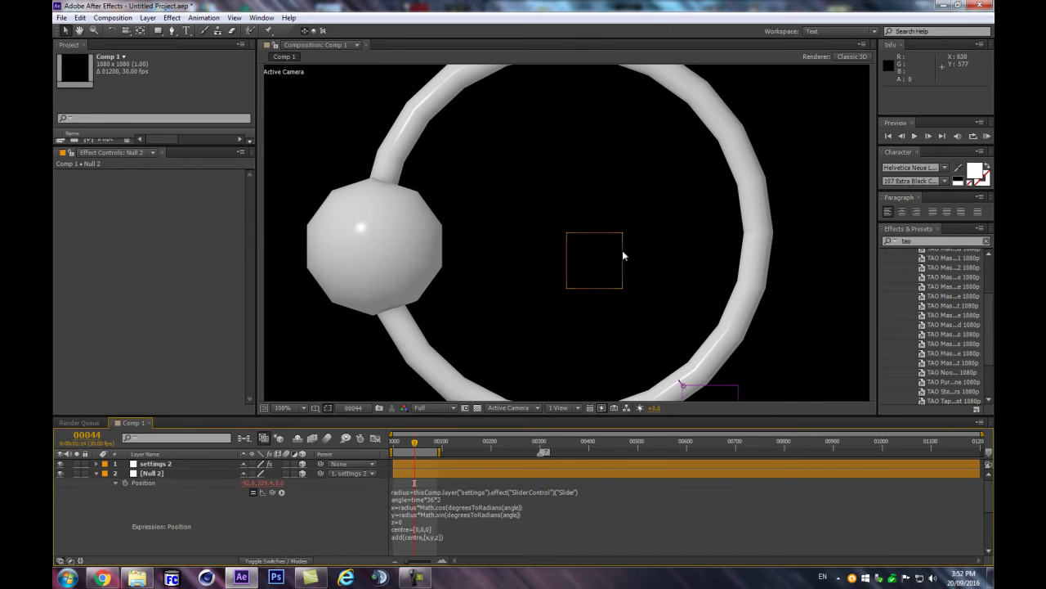
left_click(95, 474)
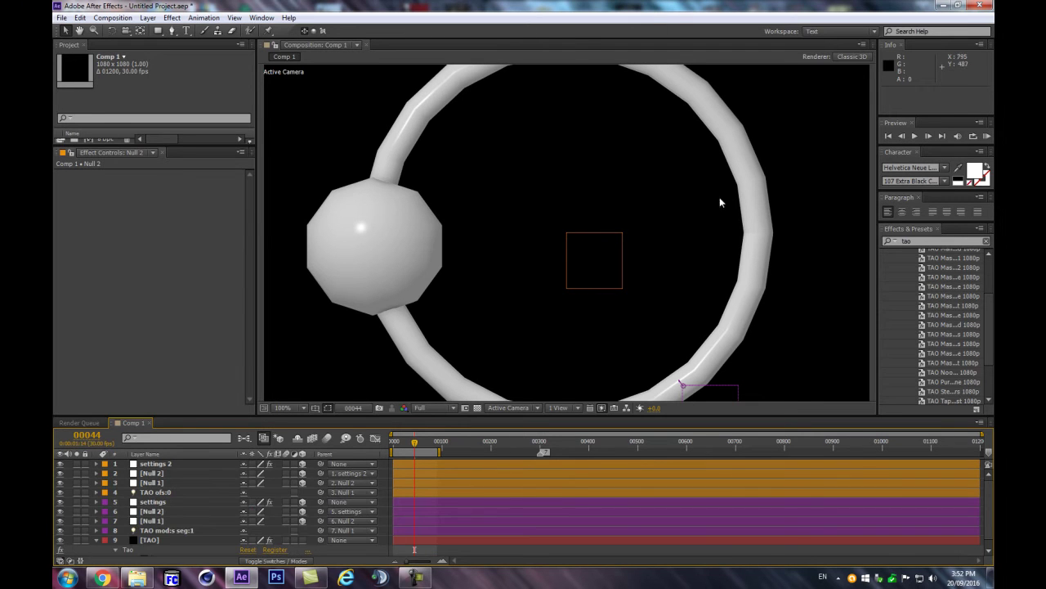
Smooth the Tao geometry on the TAO layer by raising Segments to 110 and Sides to 28.
left_click(168, 541)
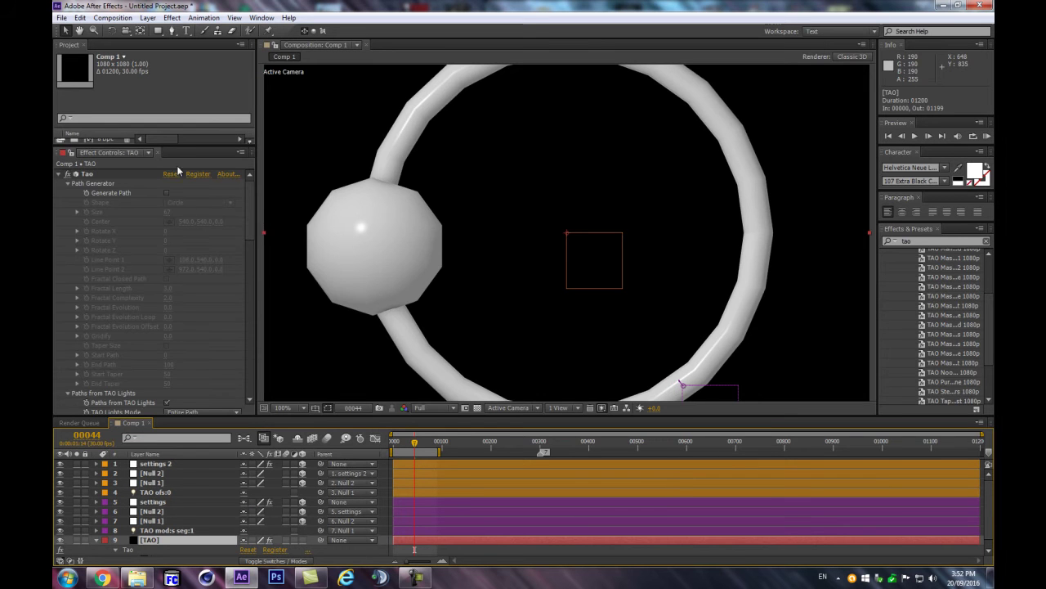
key("comma")
key("comma")
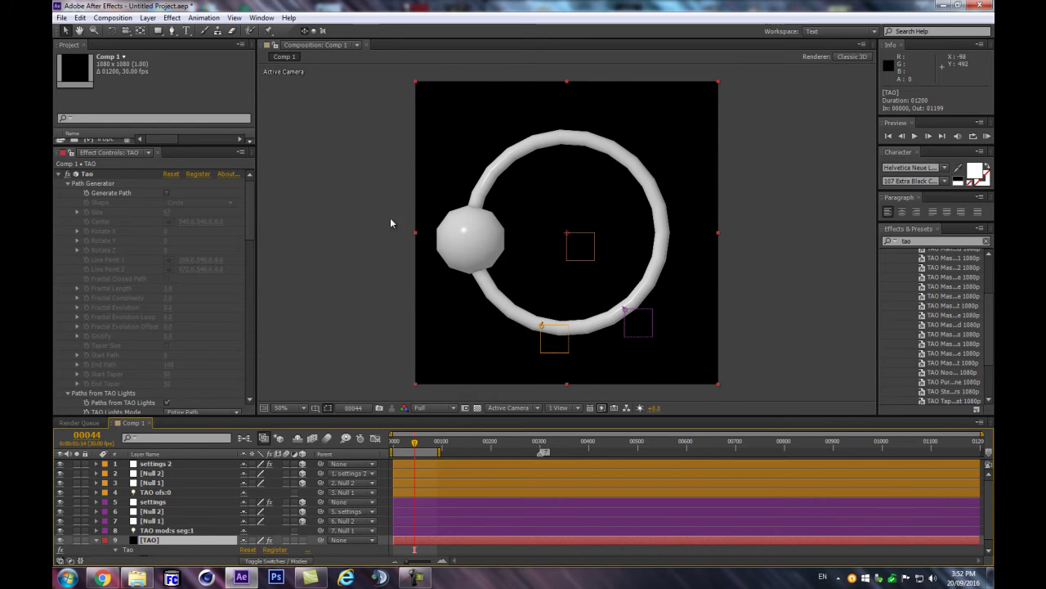
key("period")
key("period")
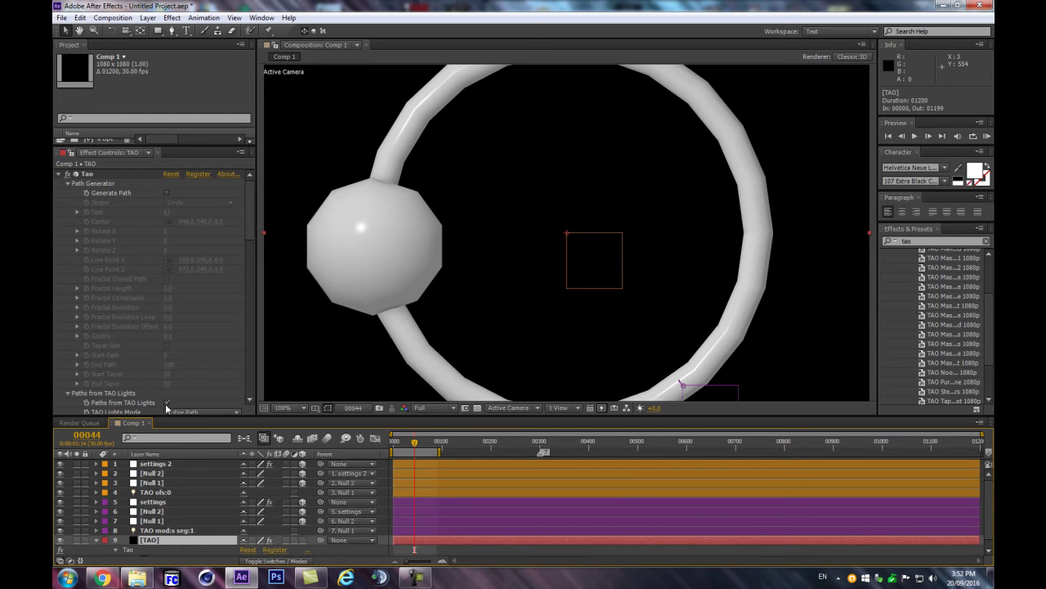
scroll(162, 315, "down", 10)
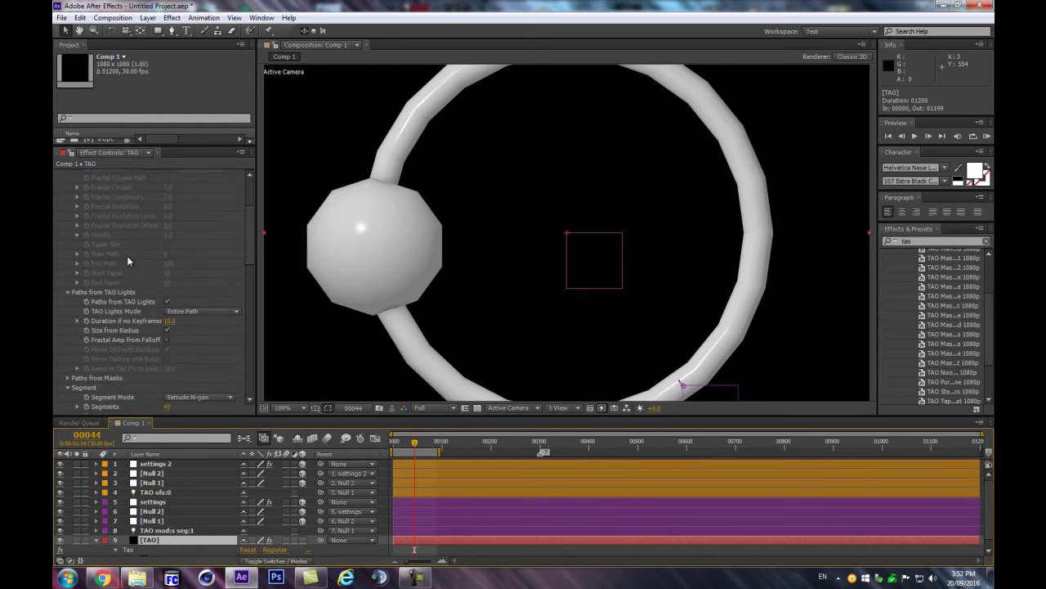
left_click_drag(168, 257, 202, 251)
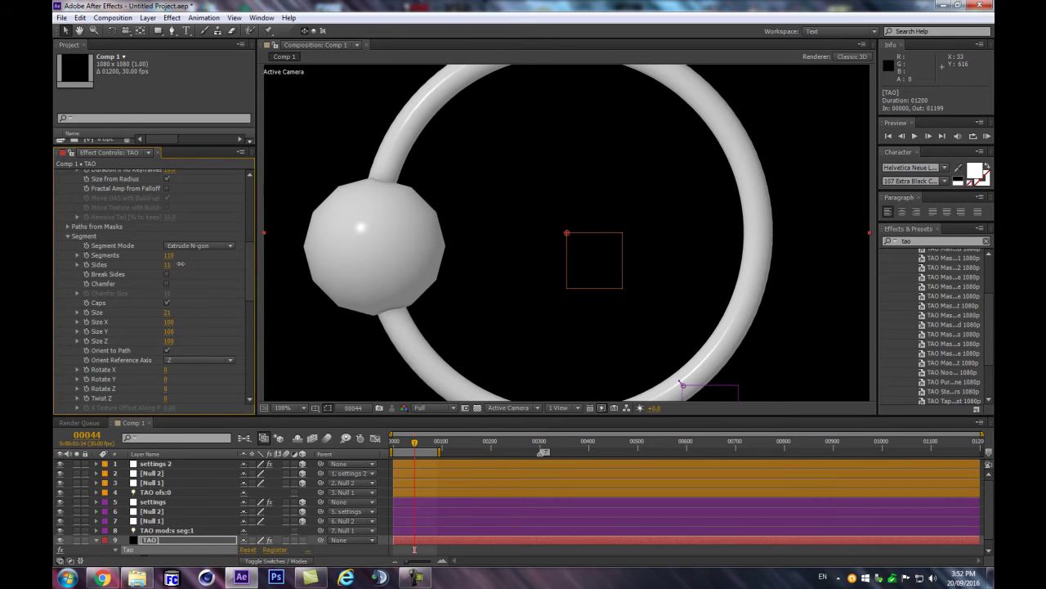
left_click_drag(174, 265, 257, 248)
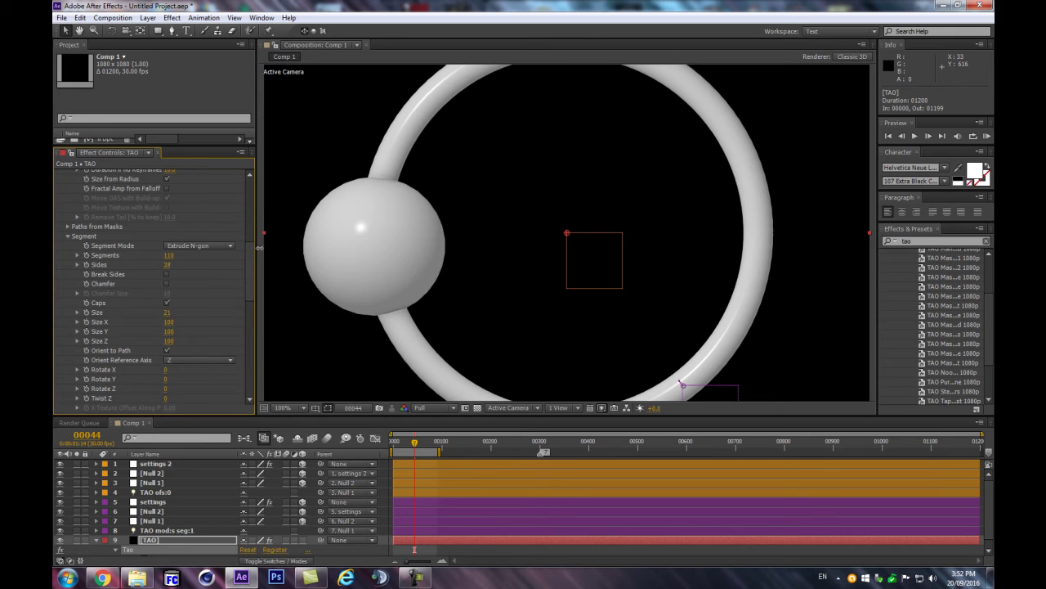
Raise the Tao Sides to 31 on the TAO layer and check the ring and sphere at different magnifications.
left_click_drag(273, 242, 438, 264)
key("comma")
key("comma")
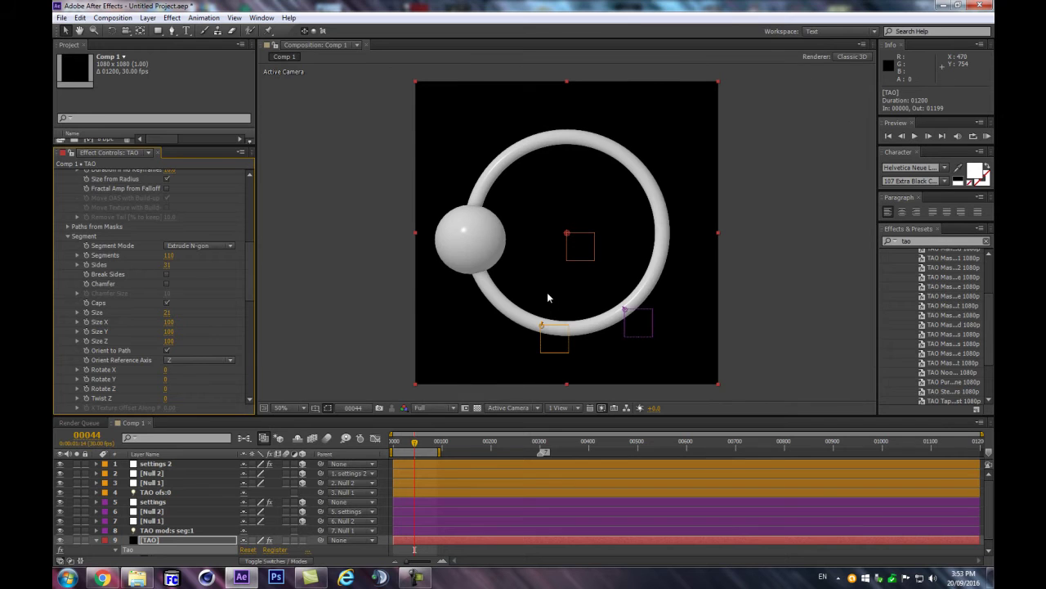
key("period")
key("period")
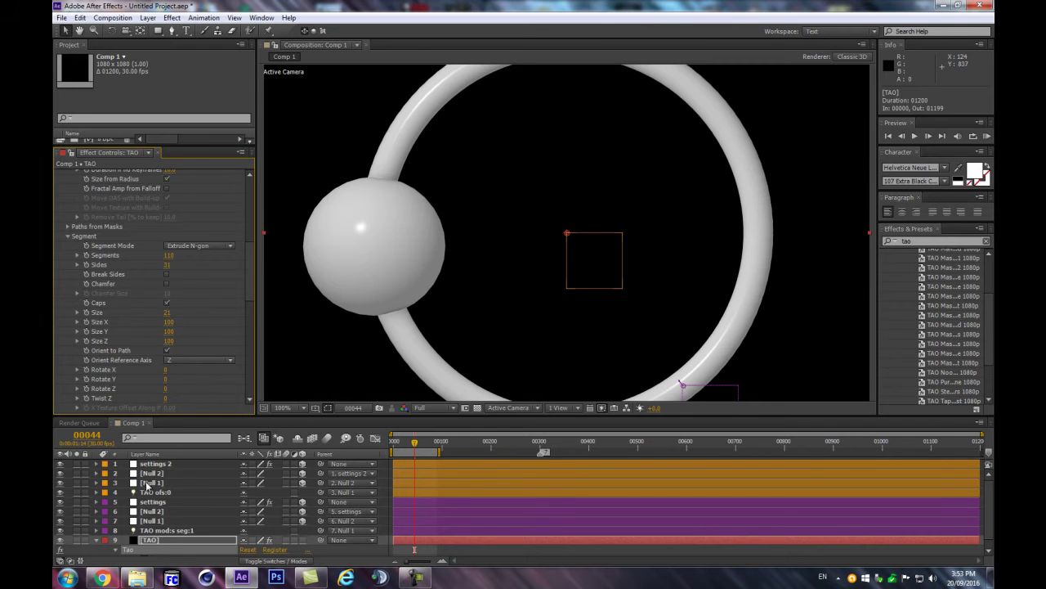
Move to frame 22, fit the whole composition in view and preview the orbit animation.
scroll(156, 490, "down", 1)
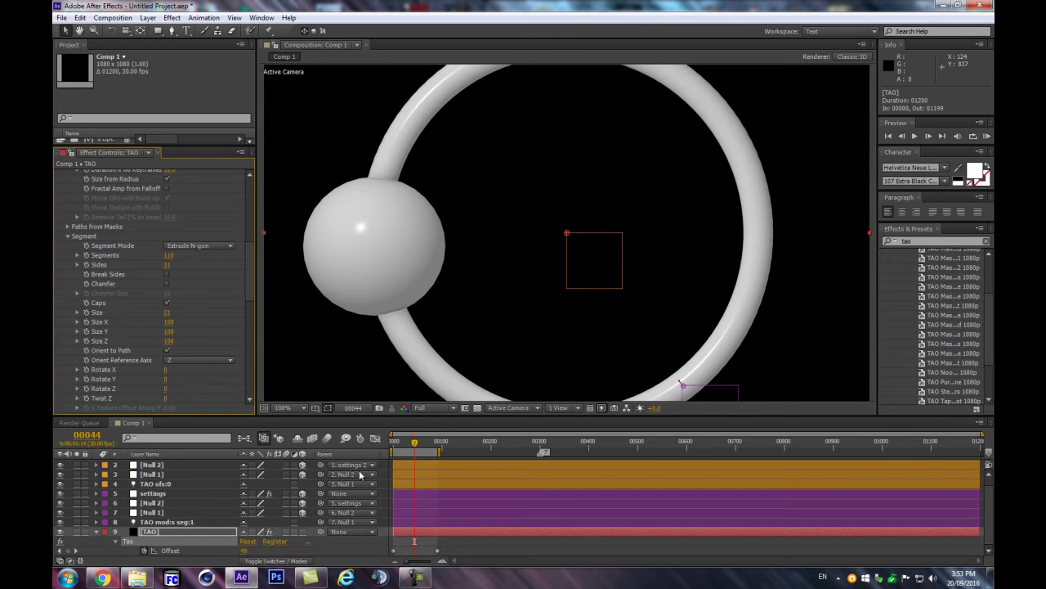
mouse_move(405, 446)
left_mouse_down()
mouse_move(386, 446)
mouse_move(403, 443)
left_mouse_up()
scroll(654, 164, "down", 1)
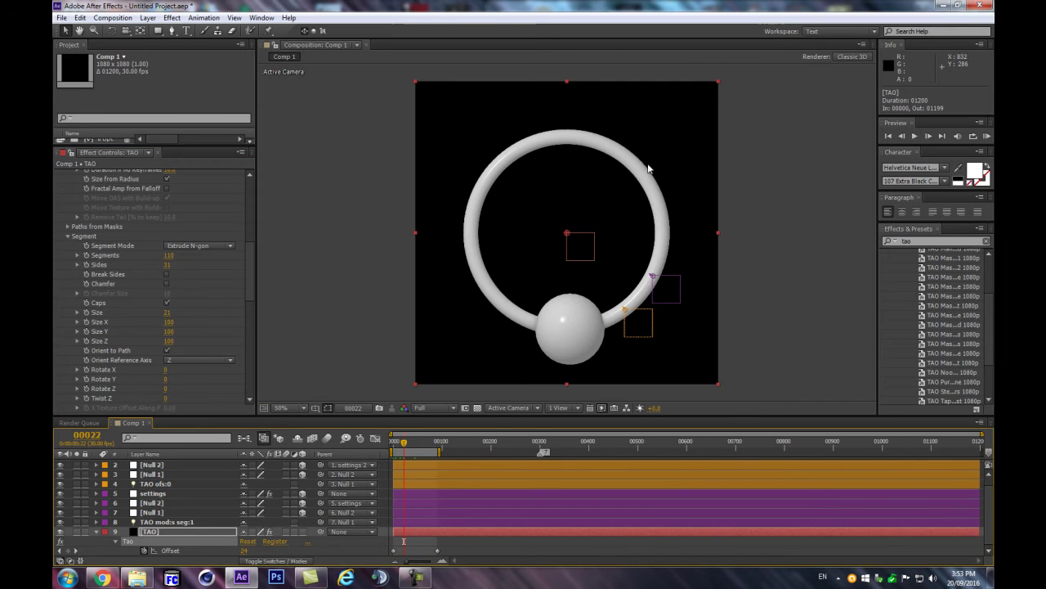
key("shift+KP_0")
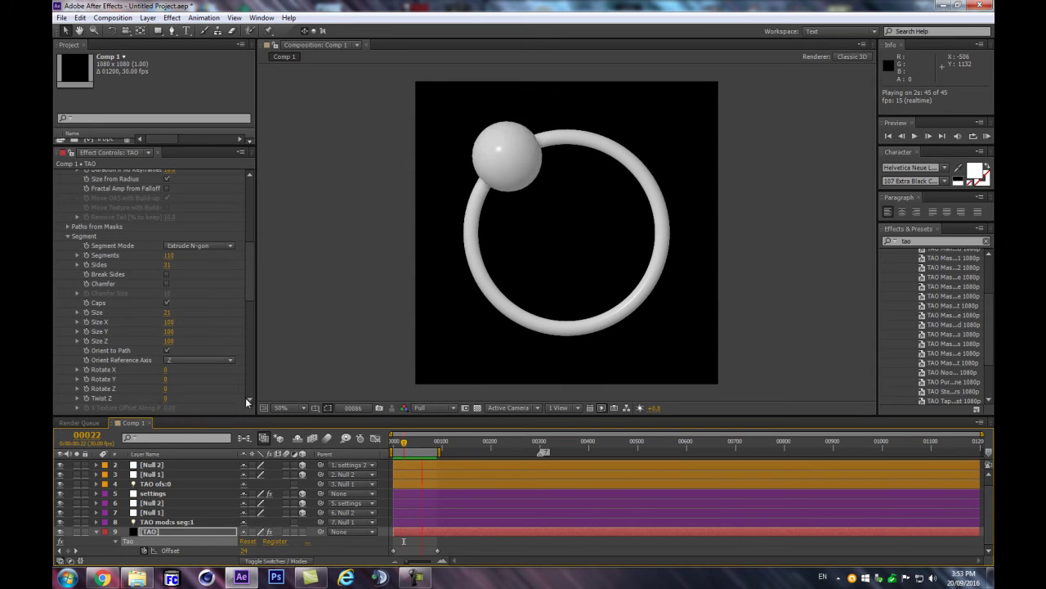
Set Tao's First Repeater to 7 repetitions and spread the copies with an R1 World Pos X of 810.
left_click(96, 531)
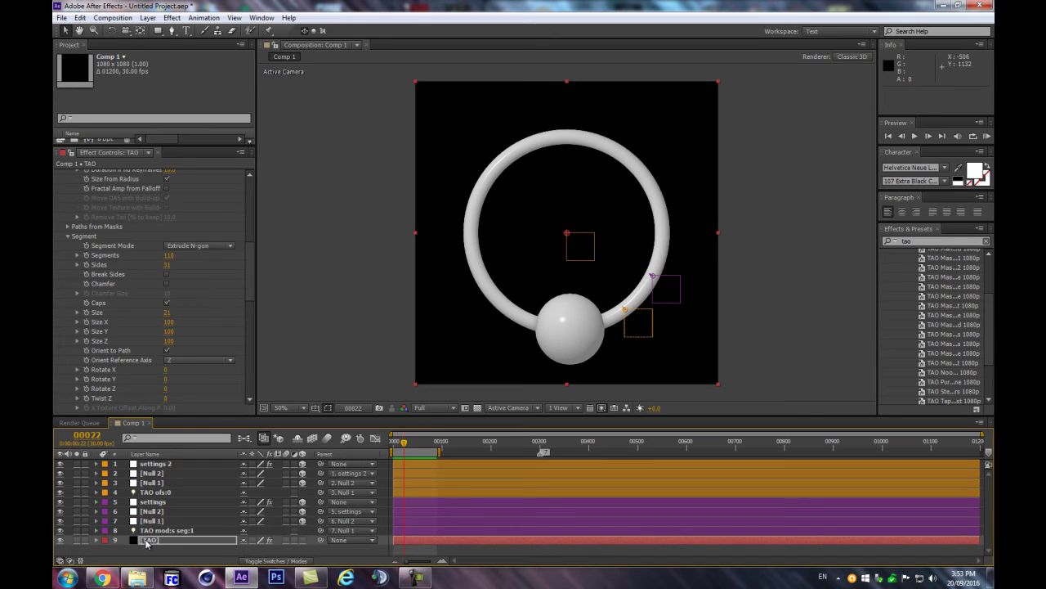
left_click_drag(254, 274, 225, 167)
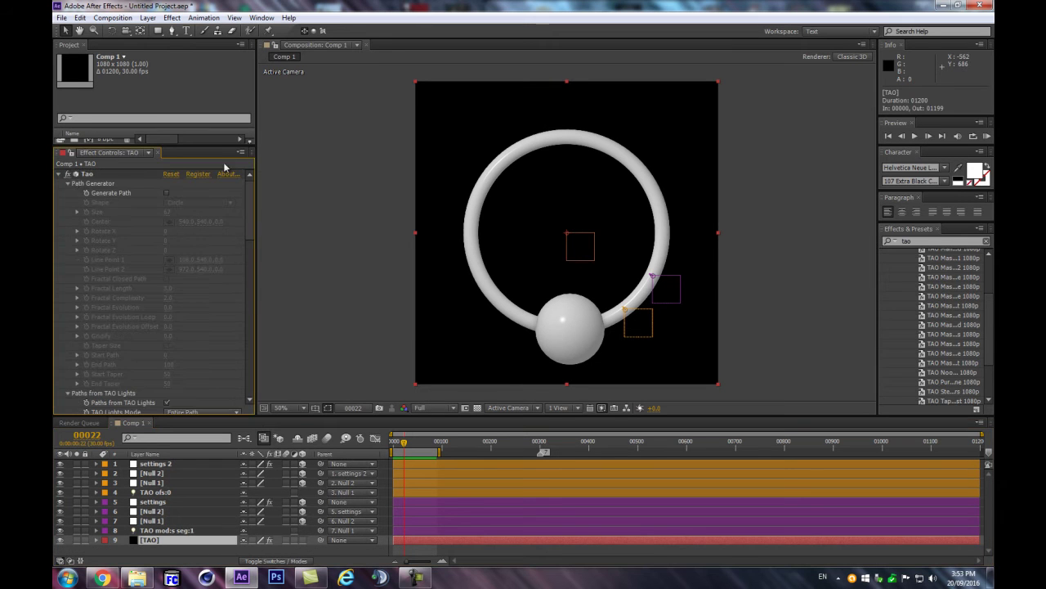
left_click(59, 175)
scroll(85, 287, "down", 10)
left_click(67, 261)
scroll(102, 313, "down", 3)
left_click(68, 307)
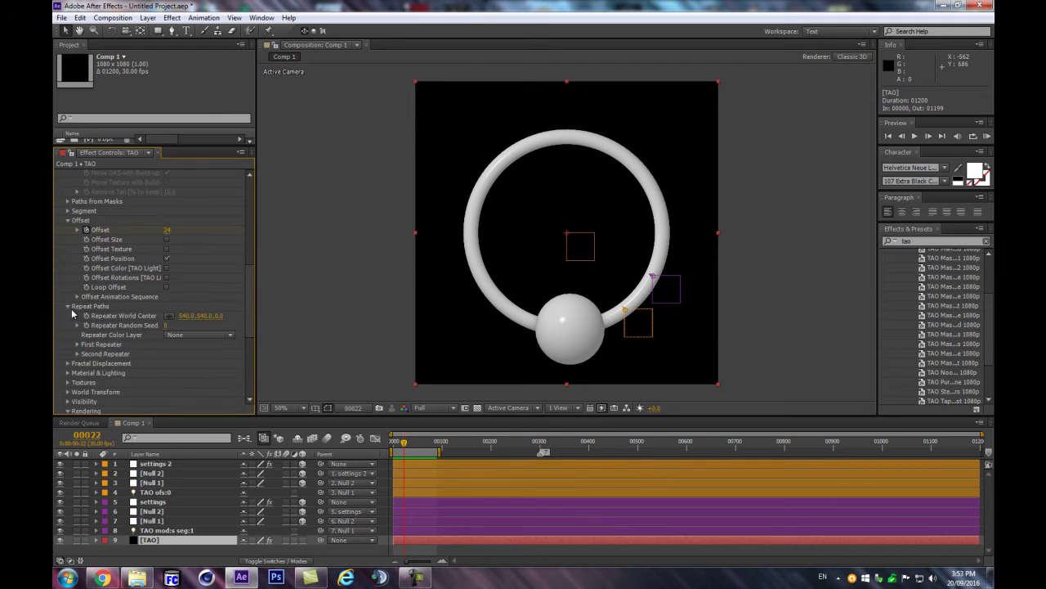
scroll(74, 316, "down", 3)
left_click(77, 296)
scroll(94, 307, "down", 7)
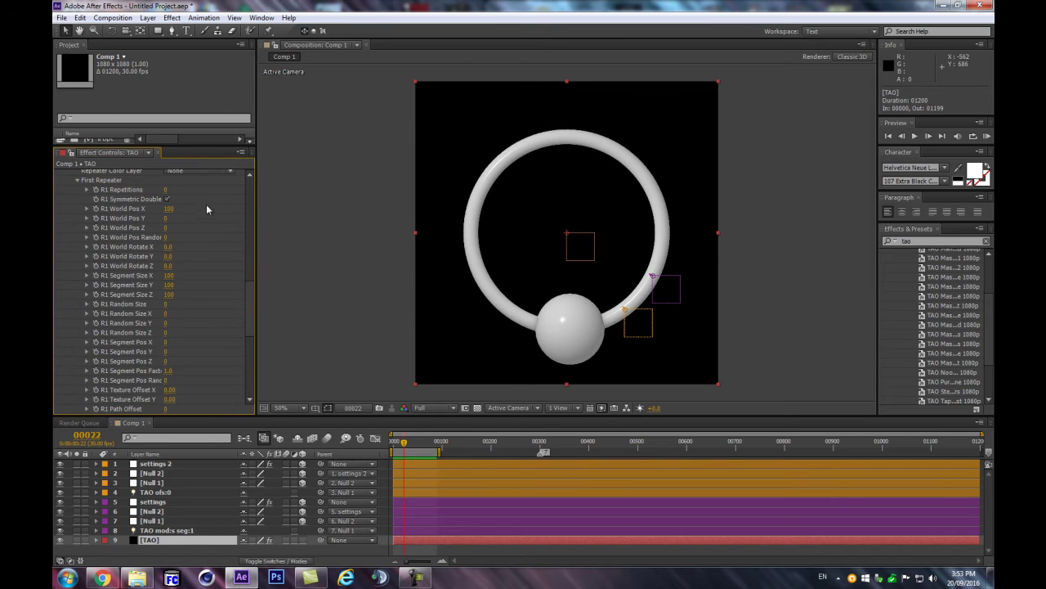
left_click_drag(164, 189, 196, 181)
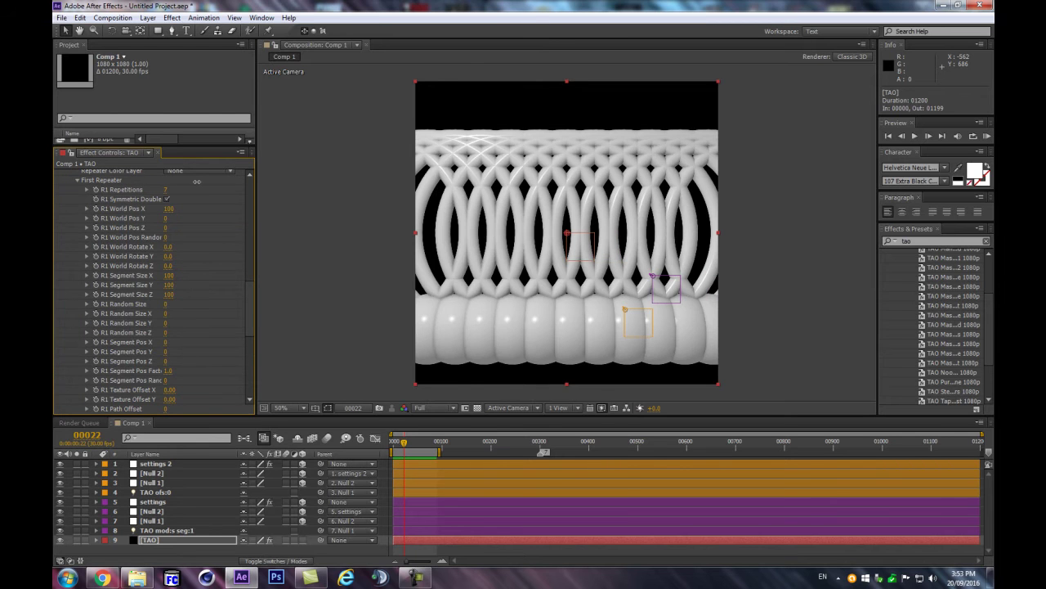
left_click_drag(219, 205, 544, 190)
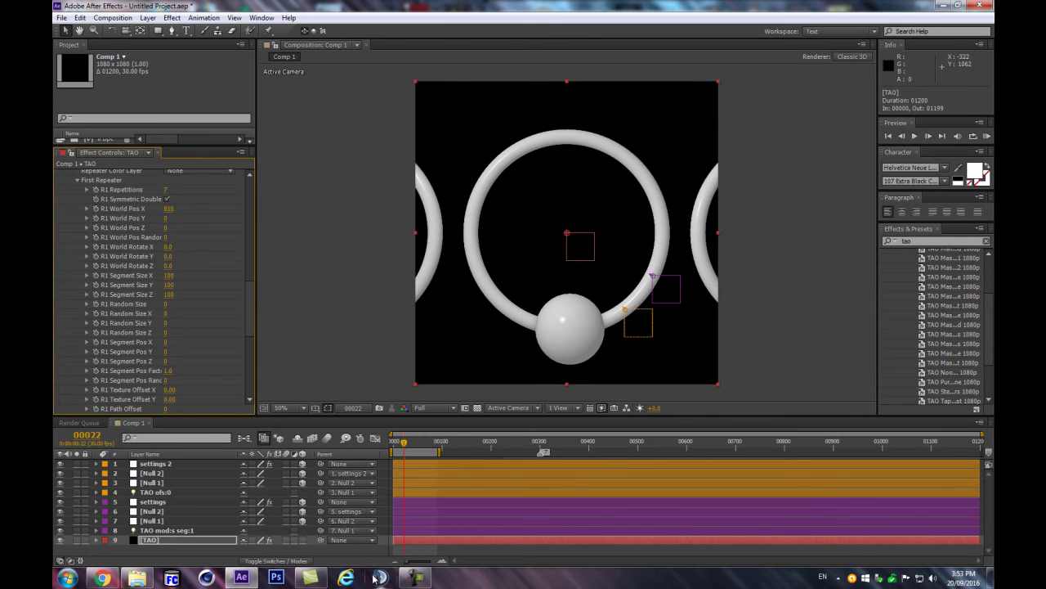
Examine the Bees & Bombs reference and the tao-orbitrepeatsoffset 3.mp4 render in VLC, then return to After Effects.
left_click(102, 578)
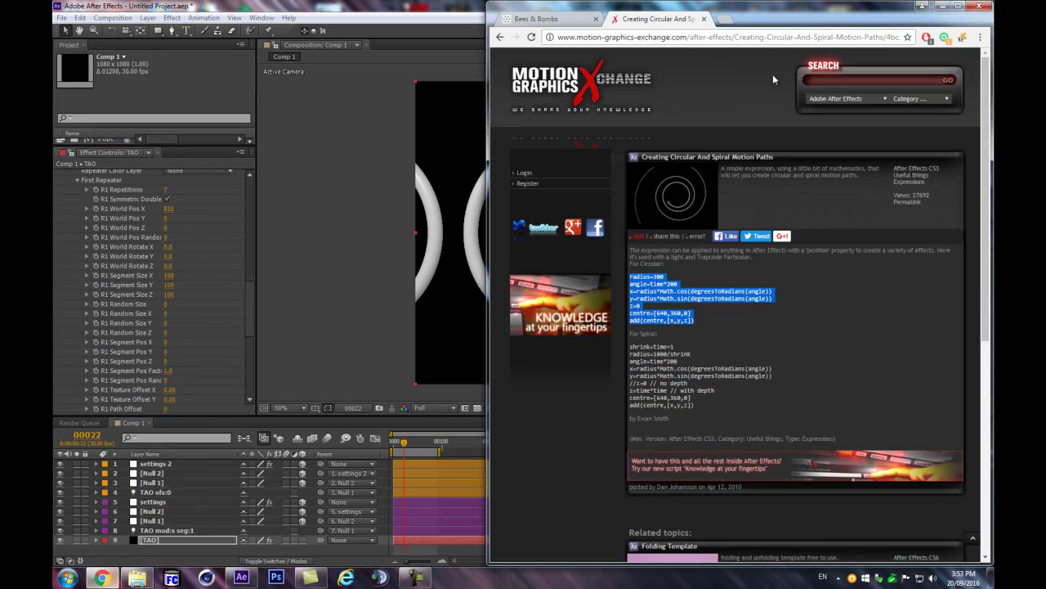
left_click(548, 21)
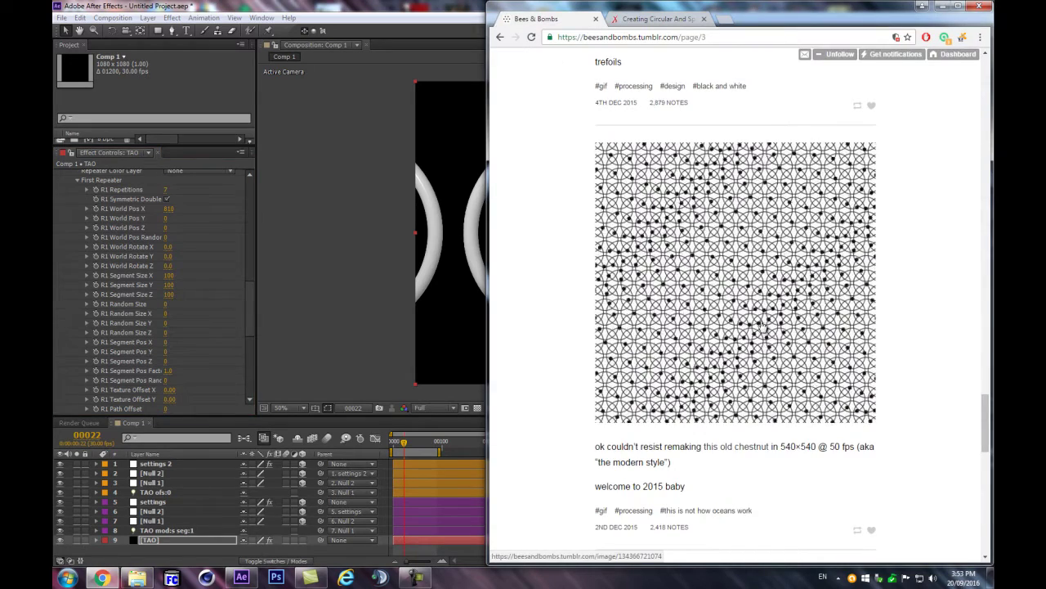
left_click(137, 578)
double_click(590, 249)
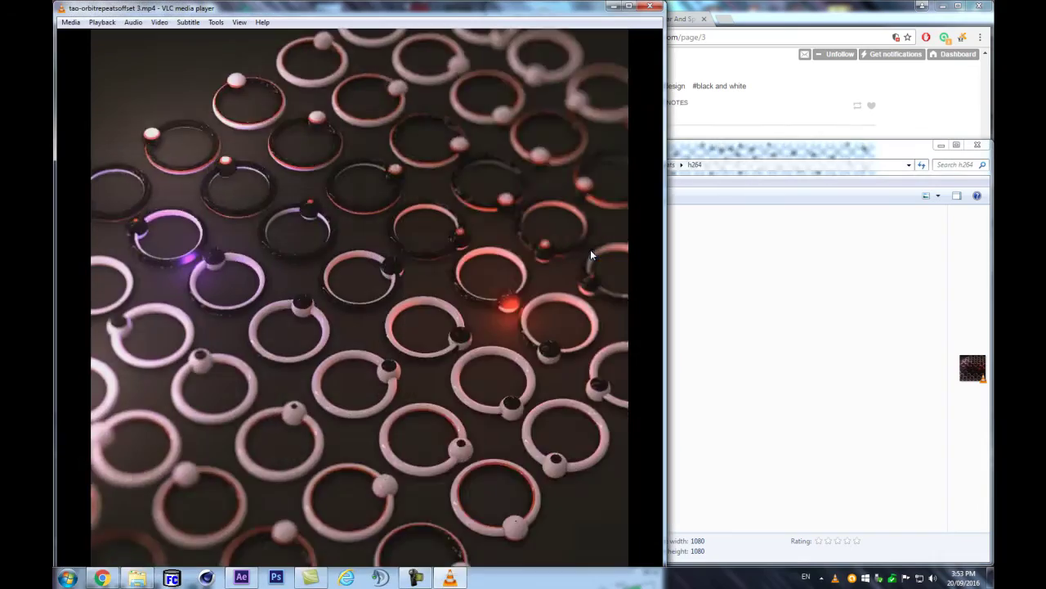
left_click(942, 145)
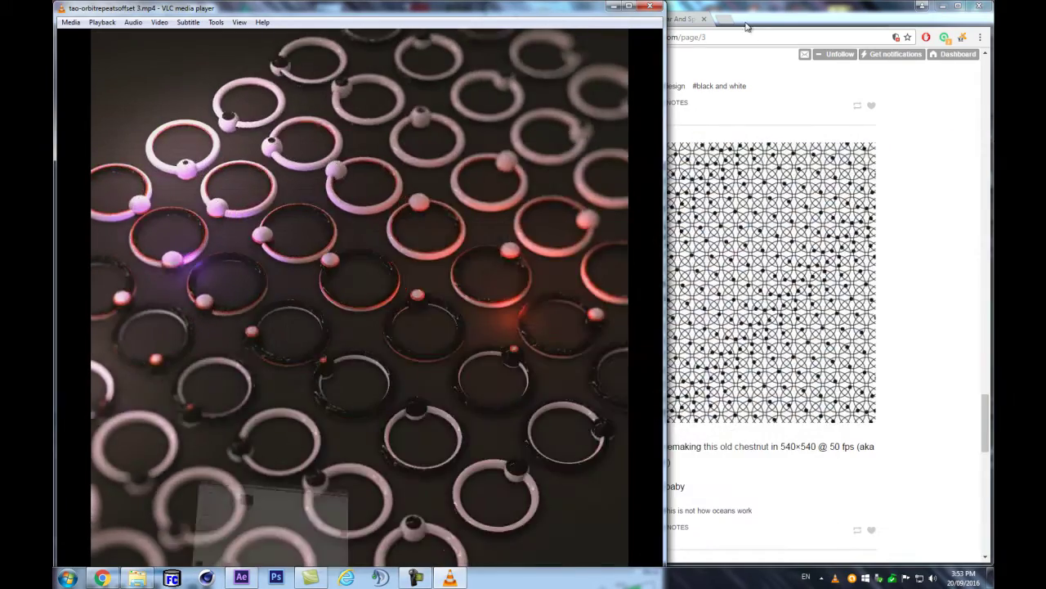
left_click(703, 17)
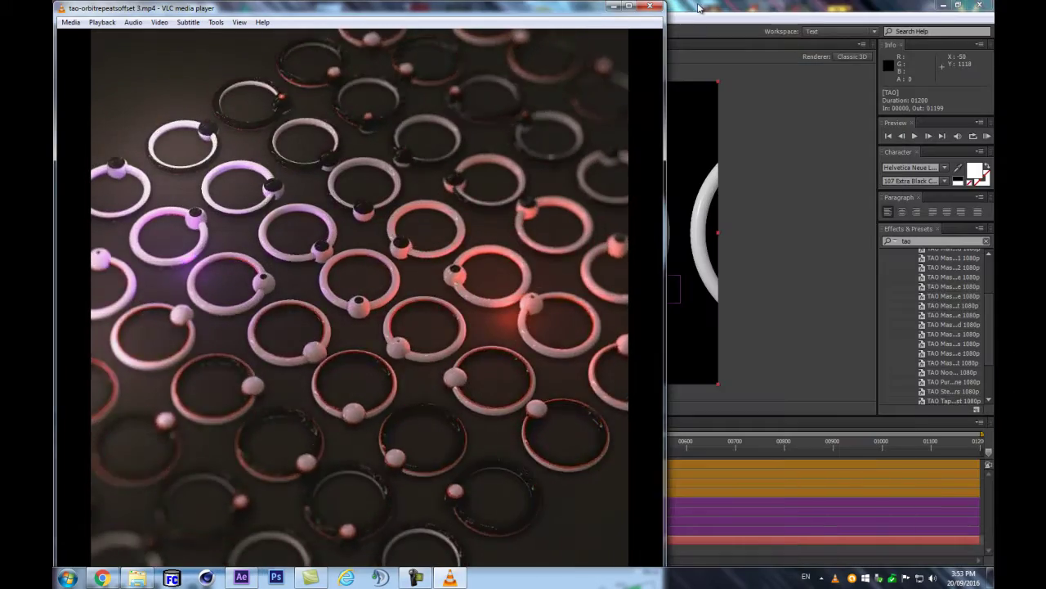
left_click(611, 6)
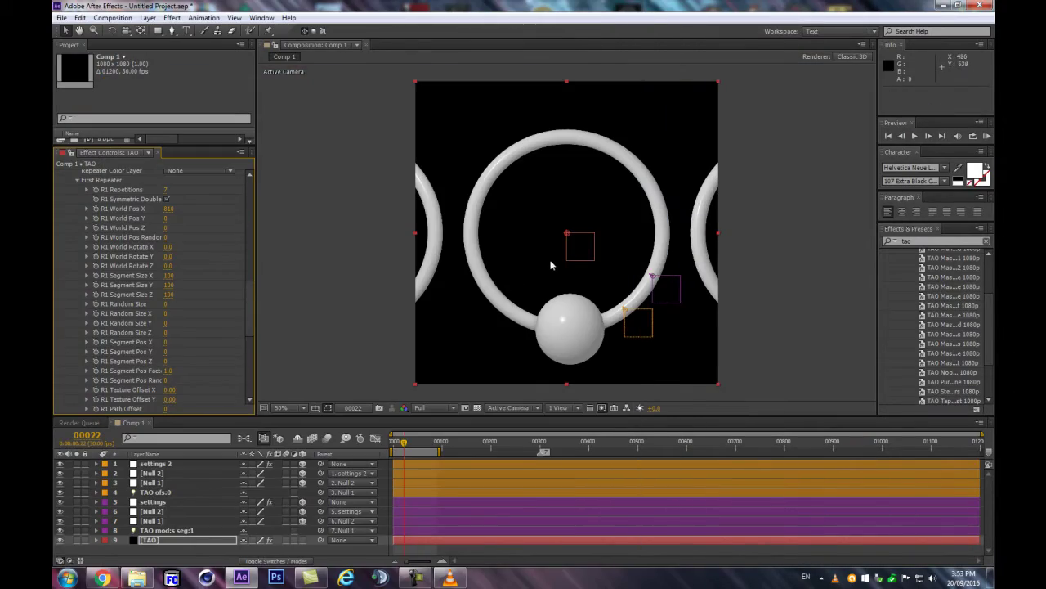
Reduce R1 World Pos X to about 766 and give the Second Repeater 4 repetitions with R2 World Pos Y 859.
left_click_drag(175, 209, 150, 210)
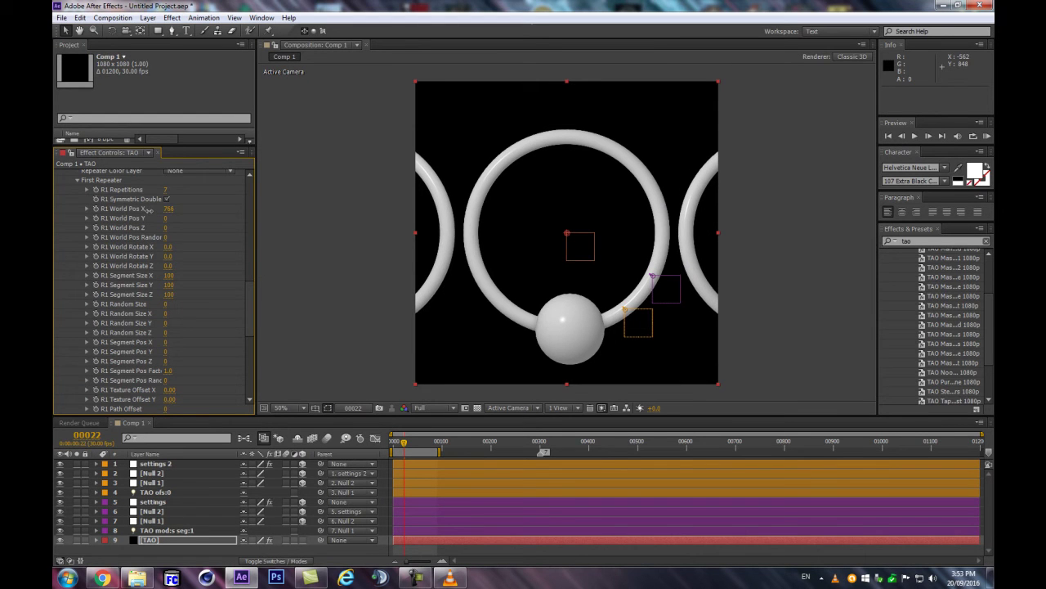
scroll(178, 350, "down", 3)
left_click(77, 293)
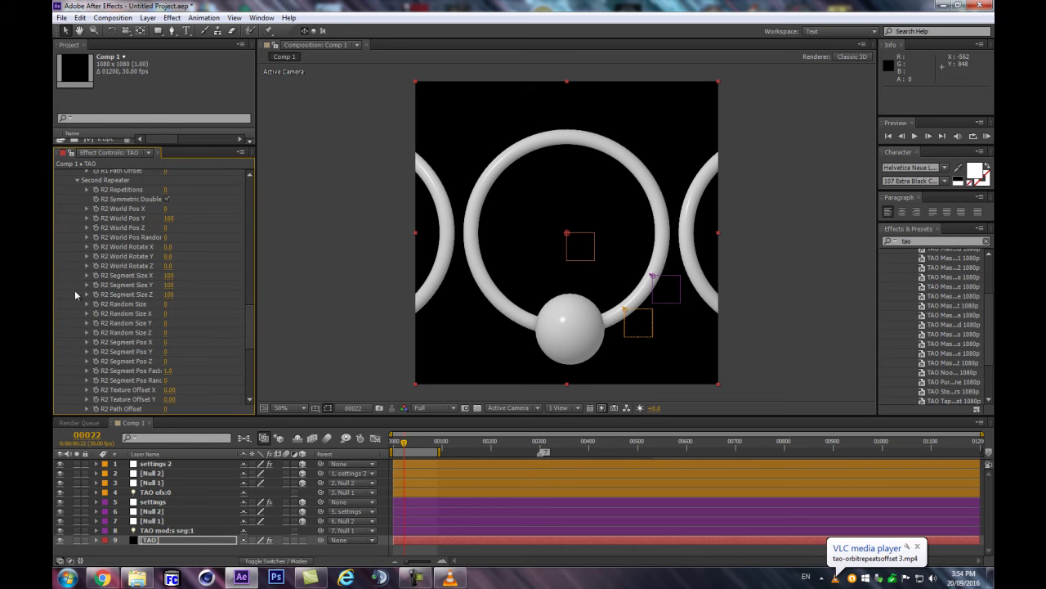
left_click(166, 198)
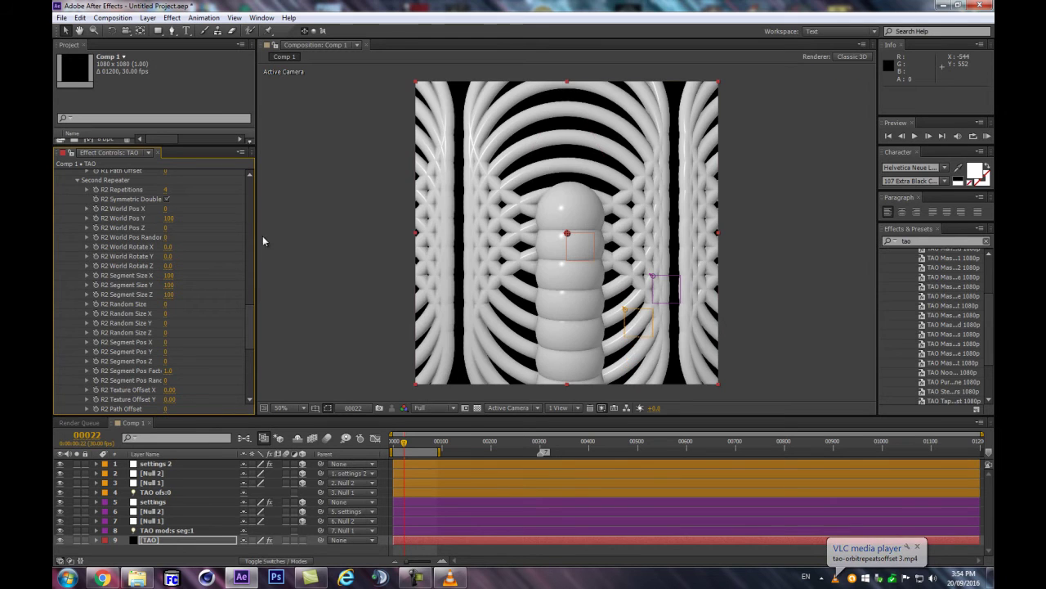
left_click_drag(175, 218, 259, 217)
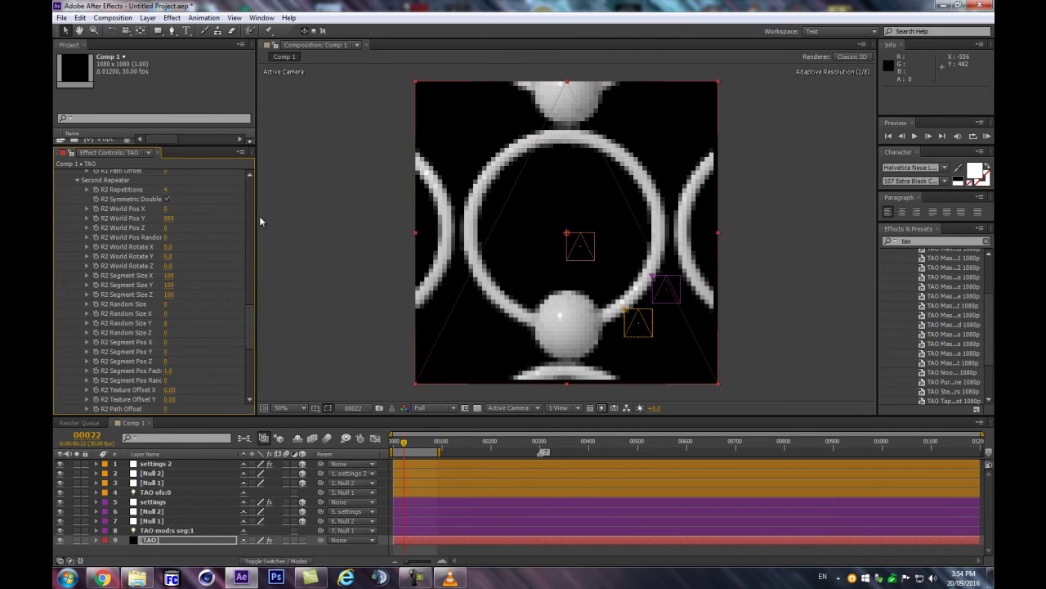
scroll(560, 245, "down", 2)
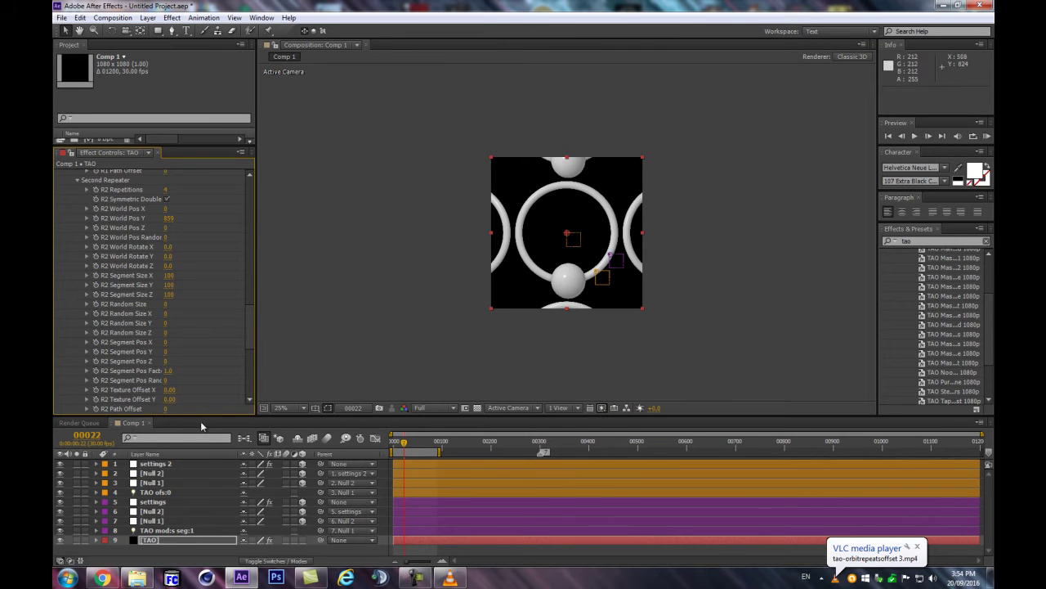
Add a two-node camera with the 50mm preset to the composition.
key("ctrl+alt+shift+c")
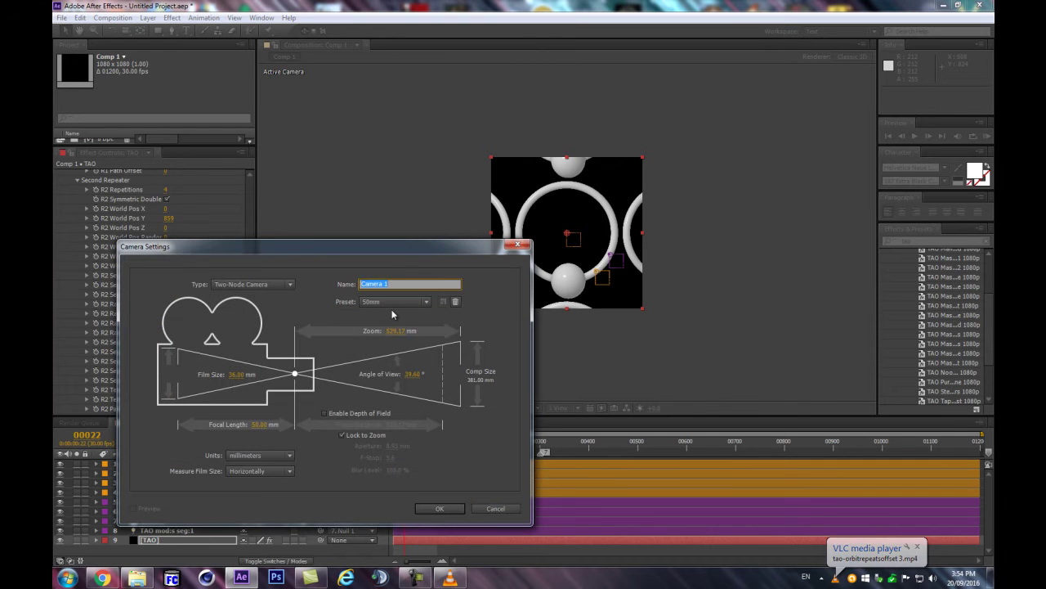
key("Return")
mouse_move(102, 579)
key("Return")
left_click(241, 578)
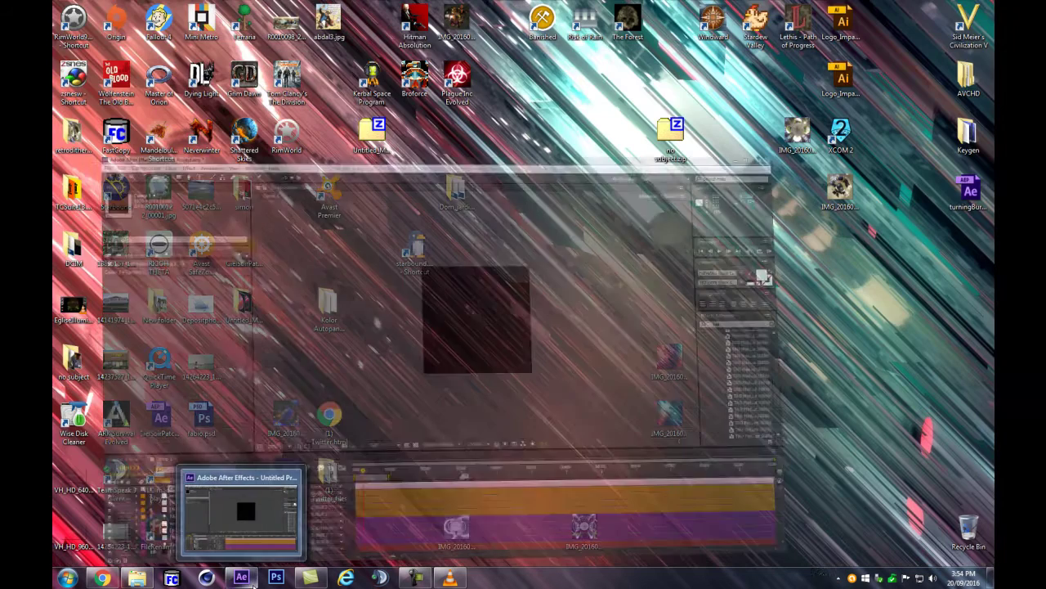
left_click(240, 578)
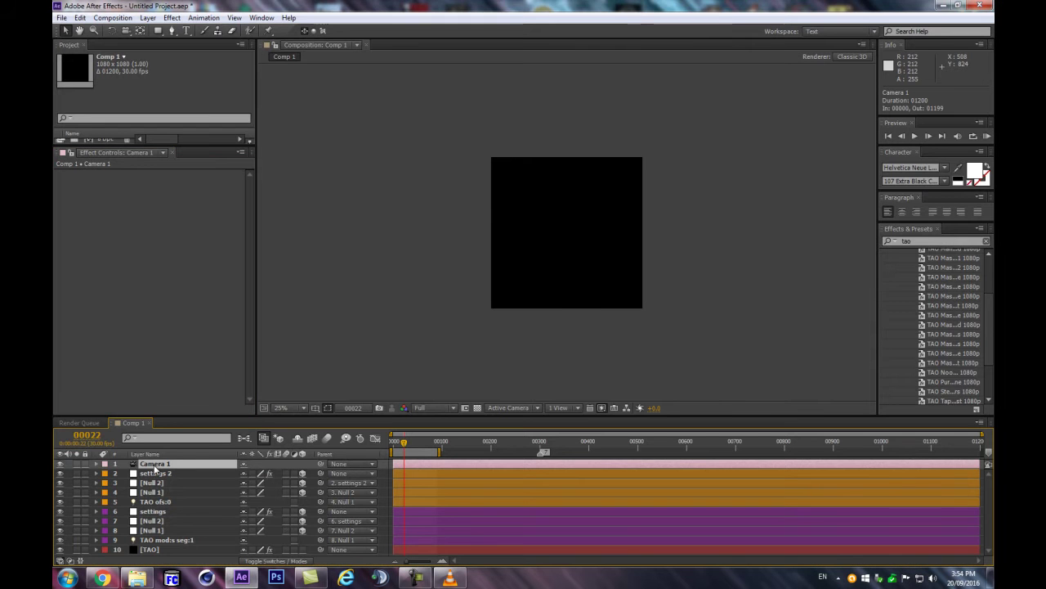
Create a 3D null named Dolly with a Pink label and parent Camera 1 to it.
key("ctrl+alt+shift+y")
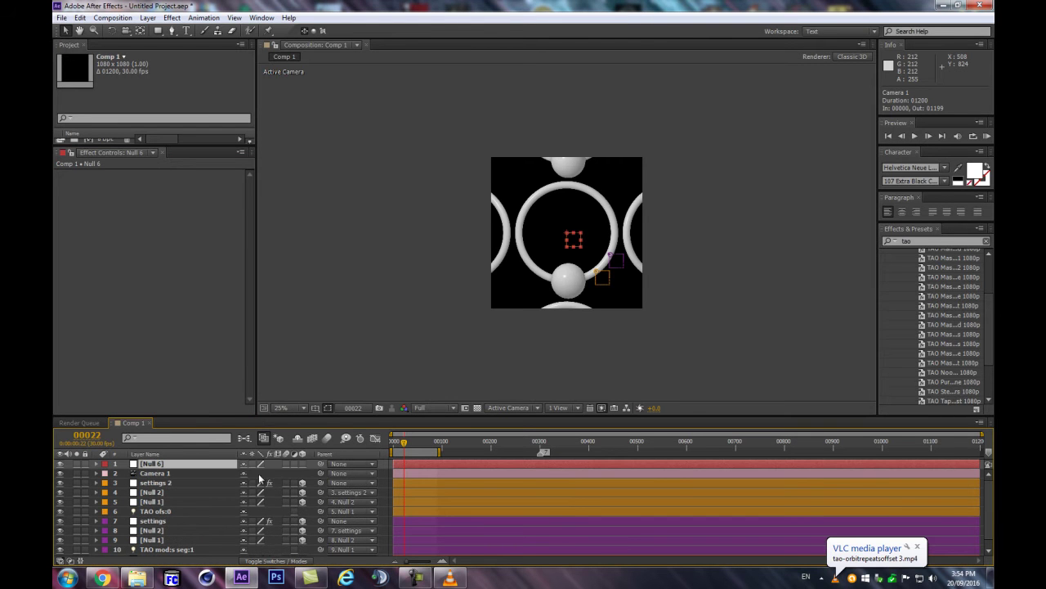
key("Return")
type("Dolly")
key("Return")
left_click(105, 465)
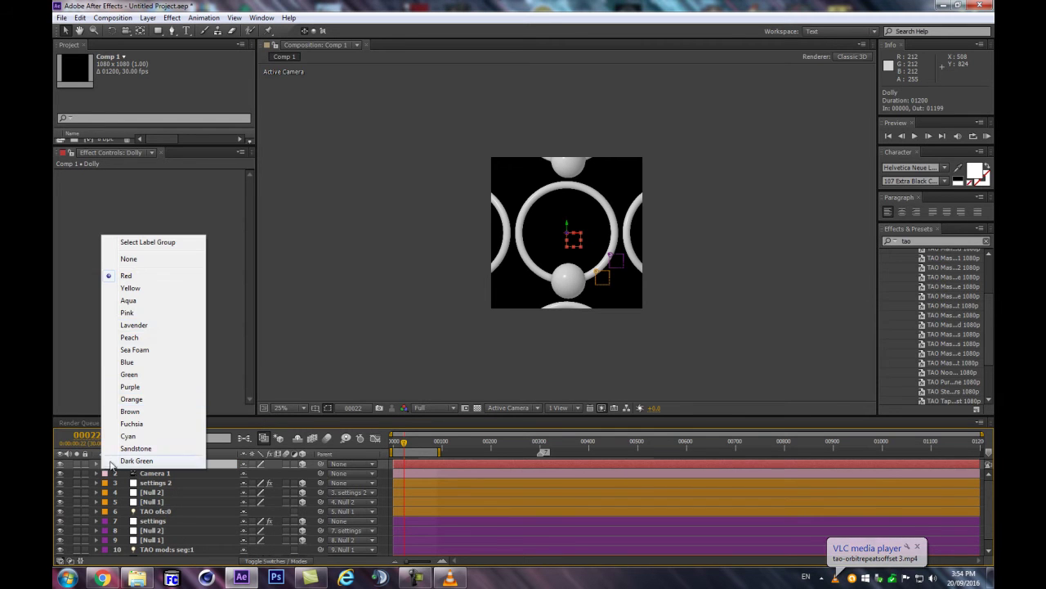
left_click(126, 312)
left_click(213, 473)
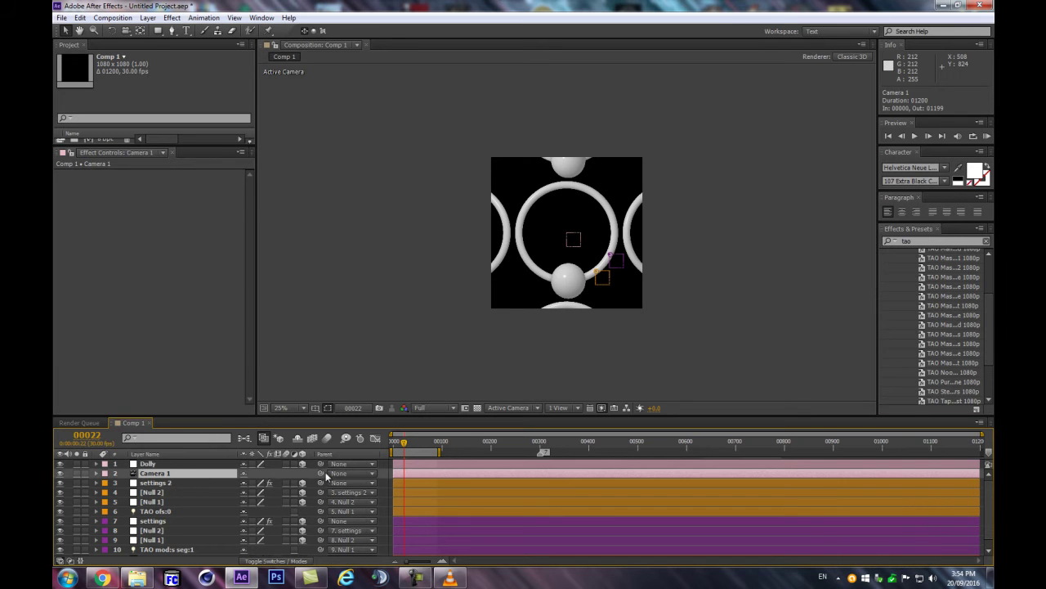
left_click_drag(320, 474, 204, 465)
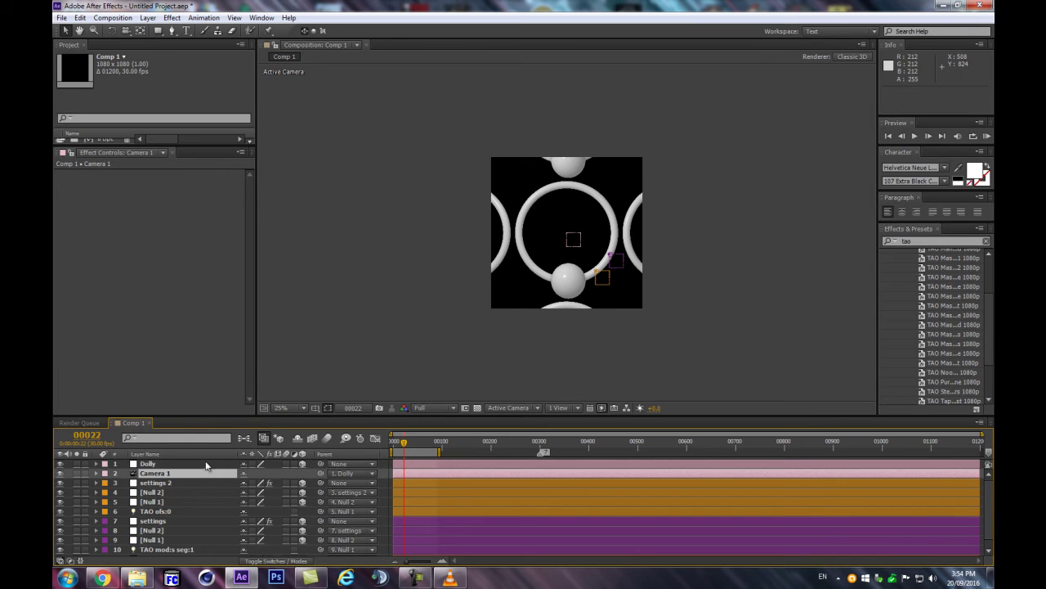
Pull Camera 1 back to a Z position of about -7629 to frame the grid of rings.
key("c")
left_click_drag(573, 211, 560, 312)
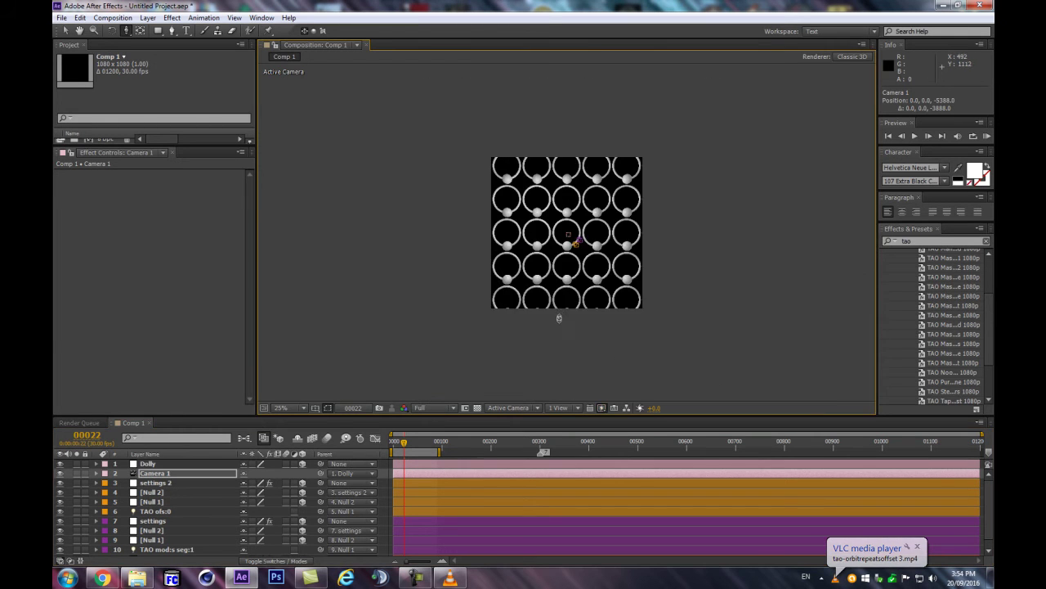
key("period")
left_click_drag(594, 142, 591, 229)
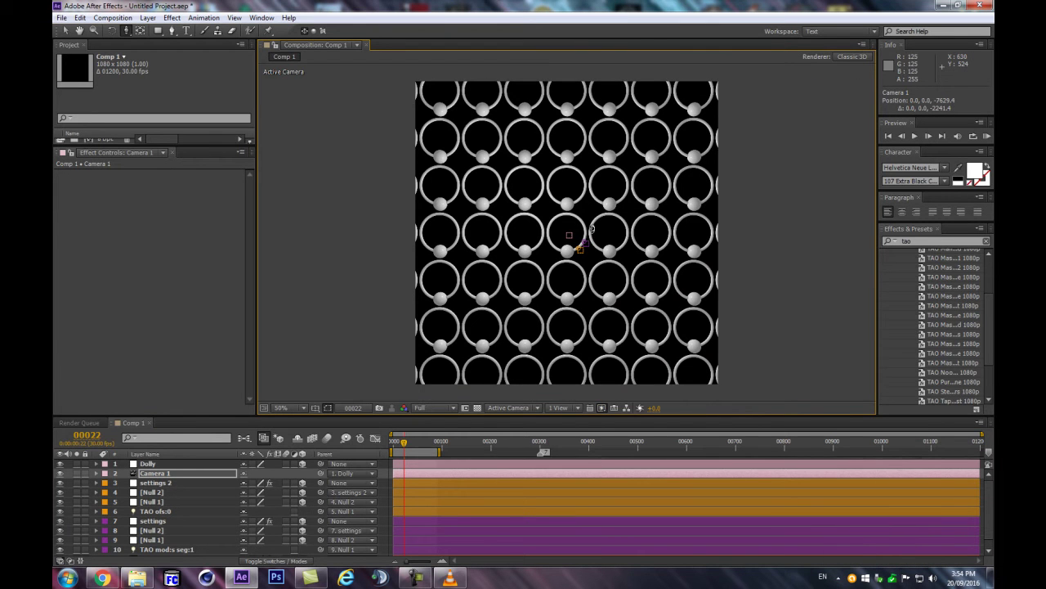
scroll(709, 185, "up", 1)
scroll(672, 202, "down", 1)
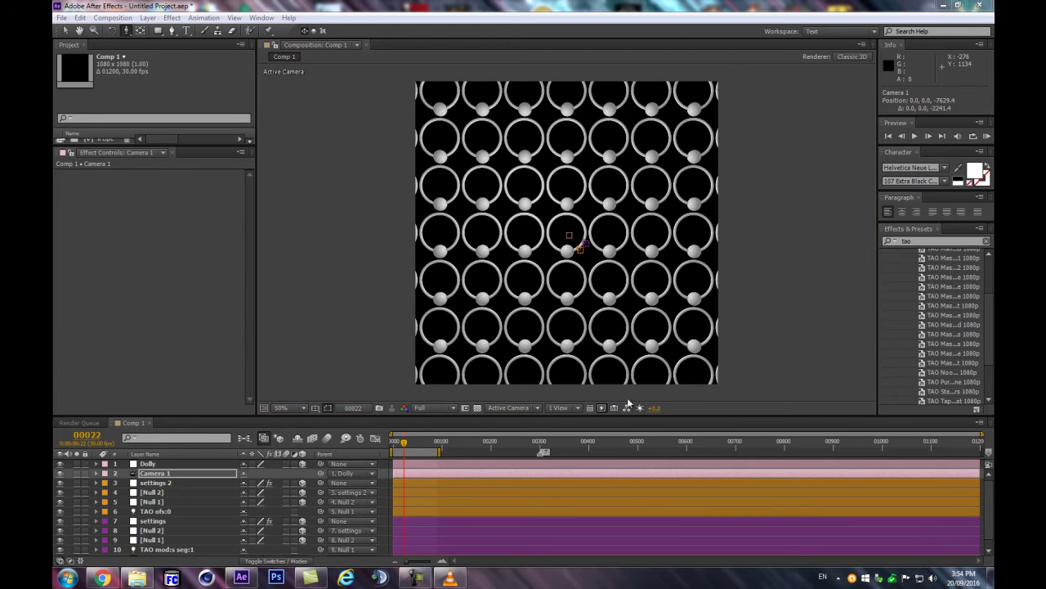
Set the First Repeater's R1 Path Offset to 6 in the TAO layer's Tao effect.
left_click(164, 548)
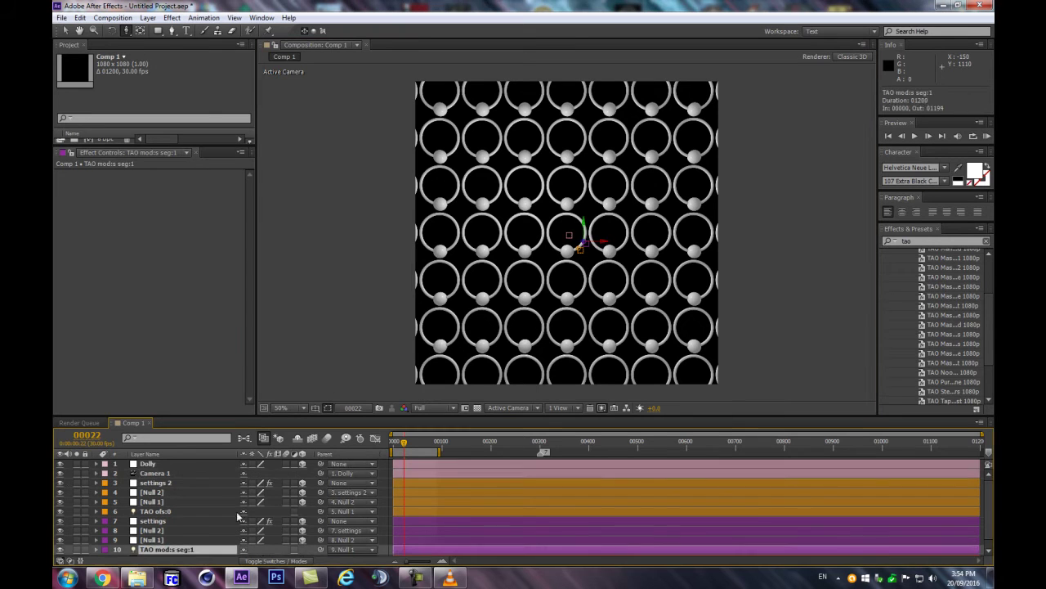
left_click(161, 551)
left_click_drag(251, 201, 251, 281)
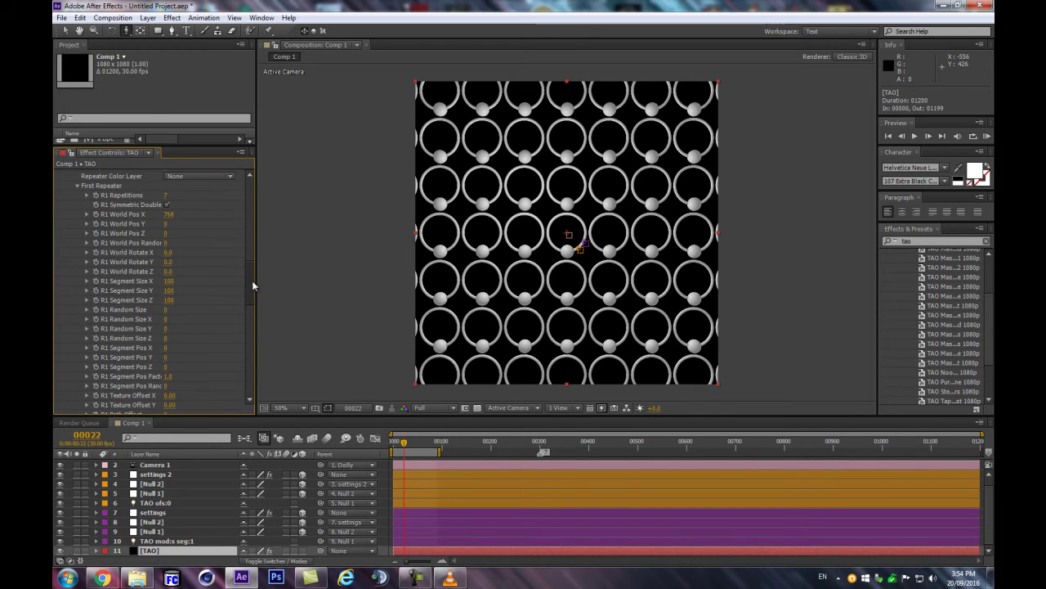
scroll(130, 353, "down", 2)
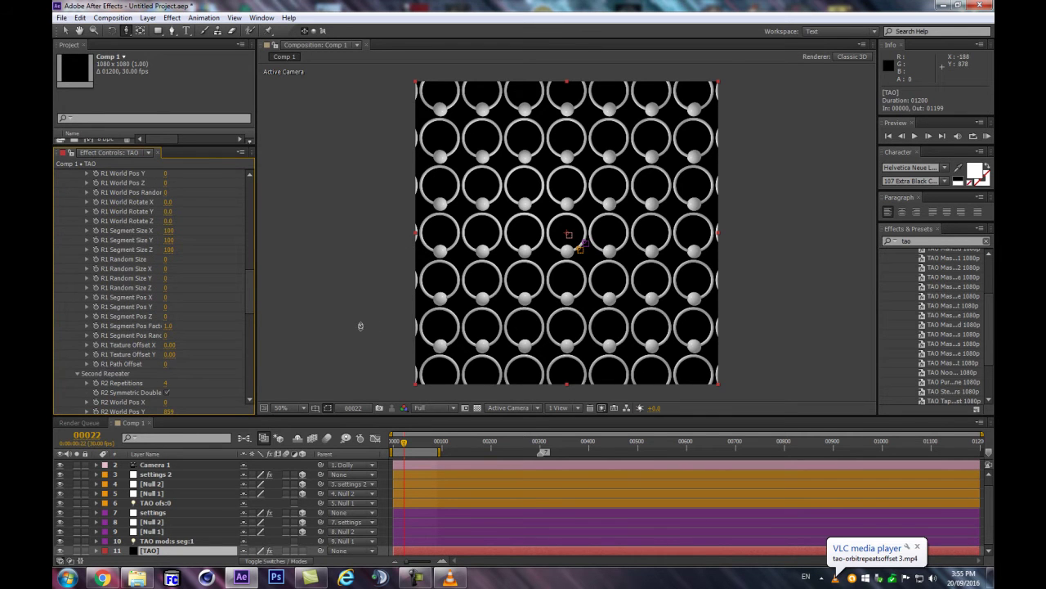
scroll(226, 358, "down", 1)
scroll(119, 354, "down", 1)
key("period")
key("period")
key("comma")
left_click(166, 313)
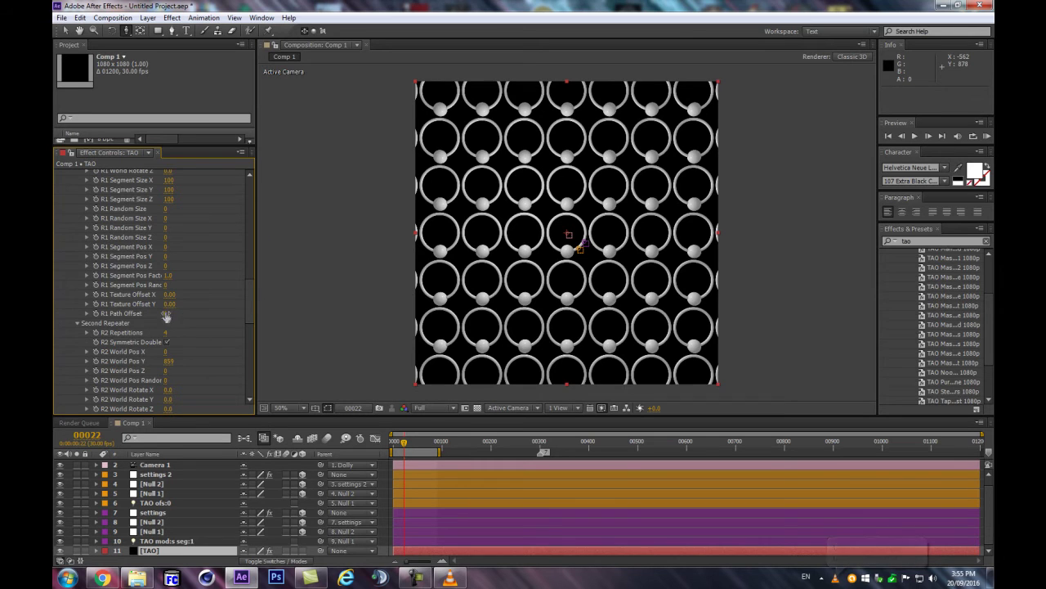
type("6")
key("Return")
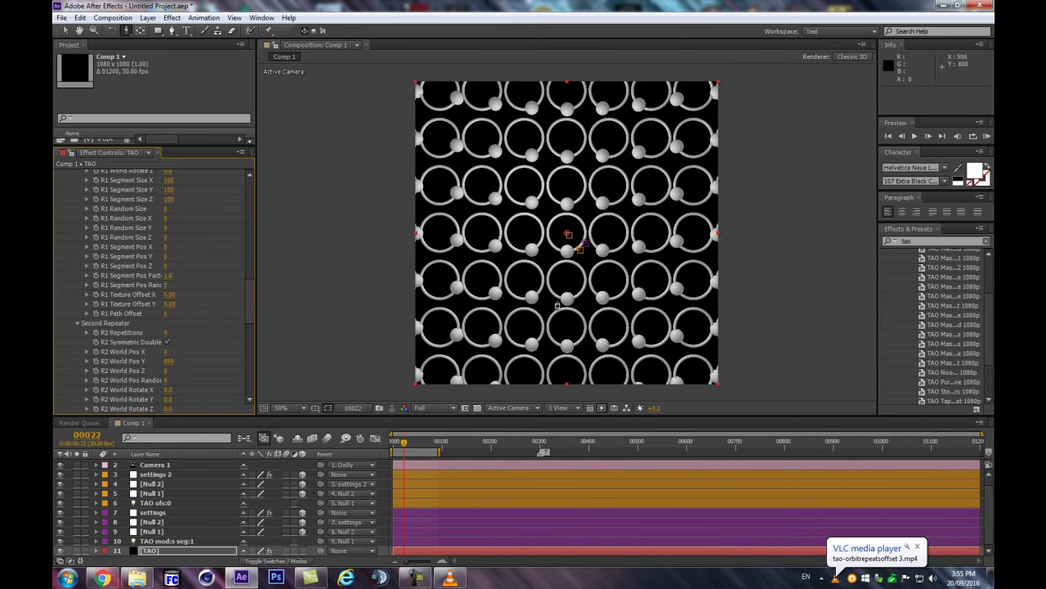
Switch to VLC to view the reference video tao-orbitrepeatsoffset 3.mp4, and close the player.
left_click(915, 546)
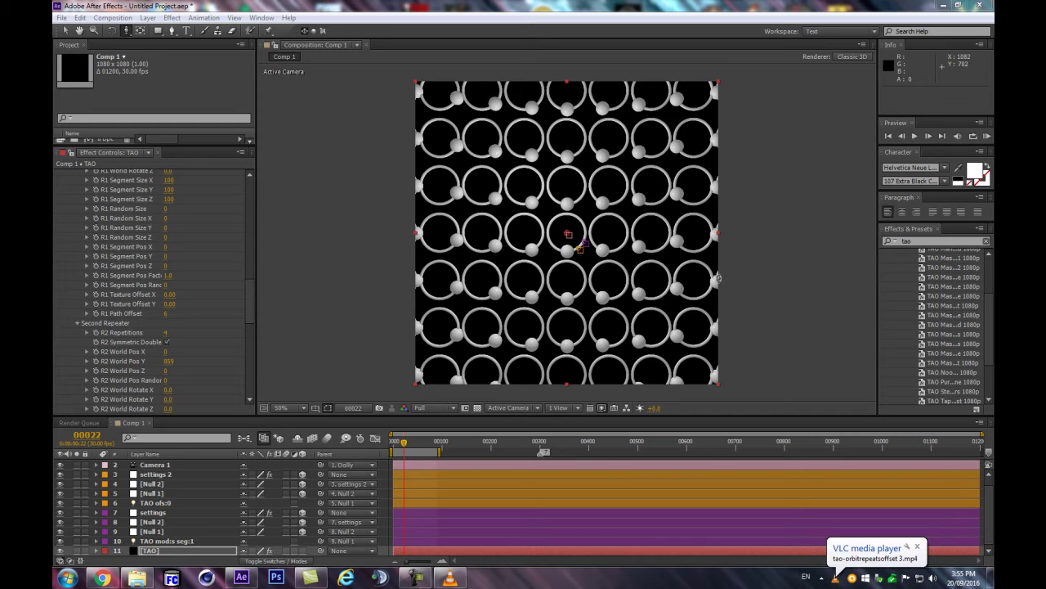
left_click(457, 579)
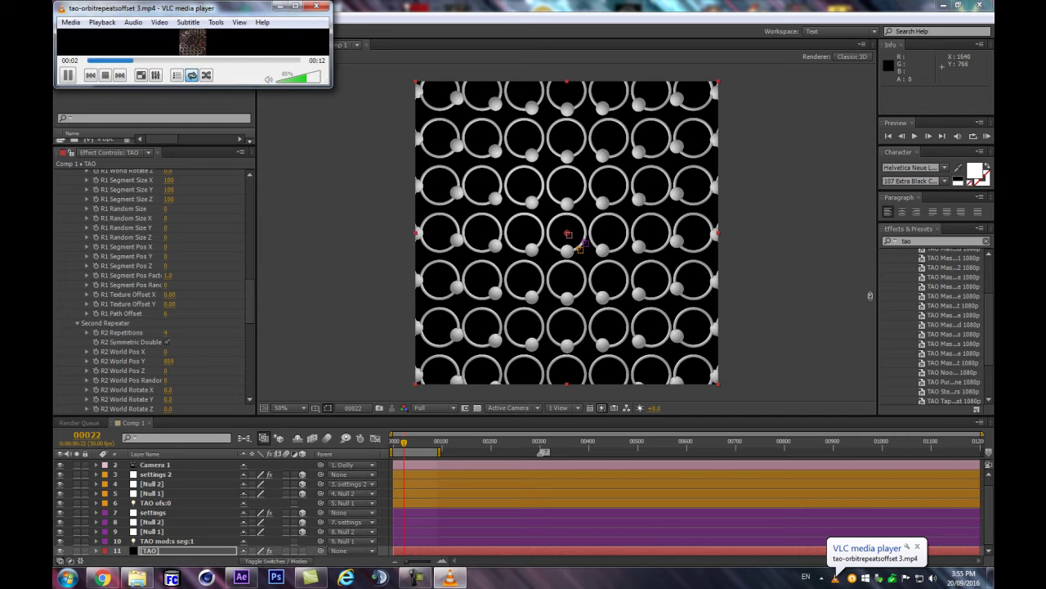
left_click(315, 6)
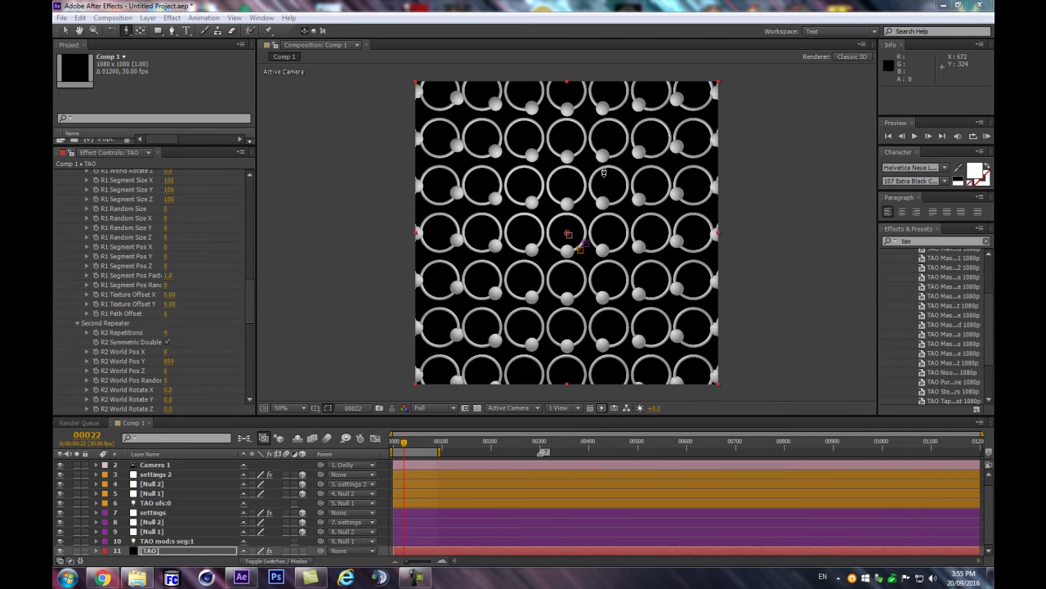
left_click(214, 542)
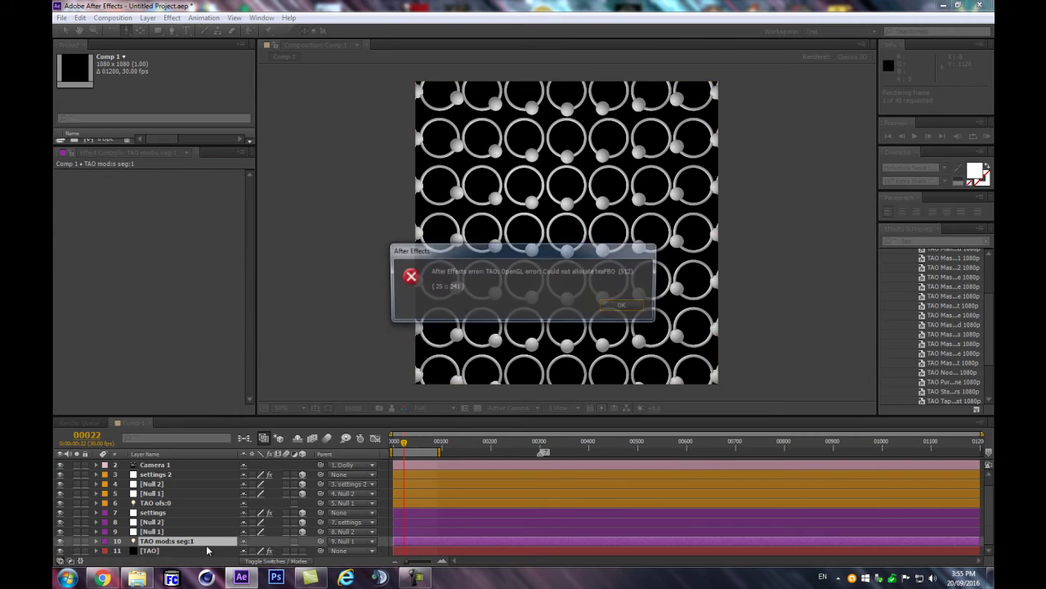
key("Return")
key("Return")
type("radius=300")
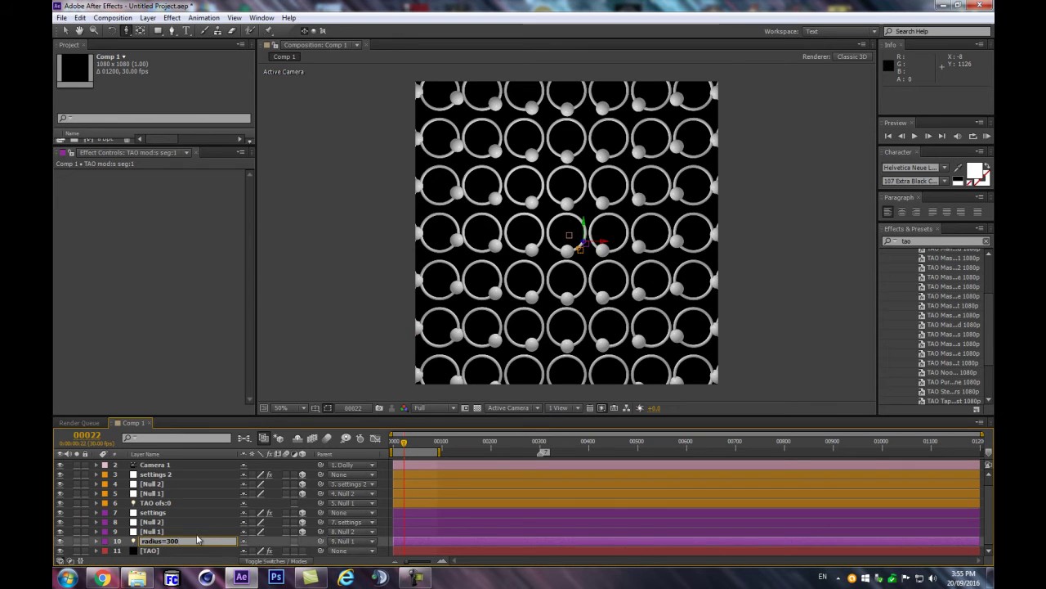
key("Escape")
left_click(196, 533)
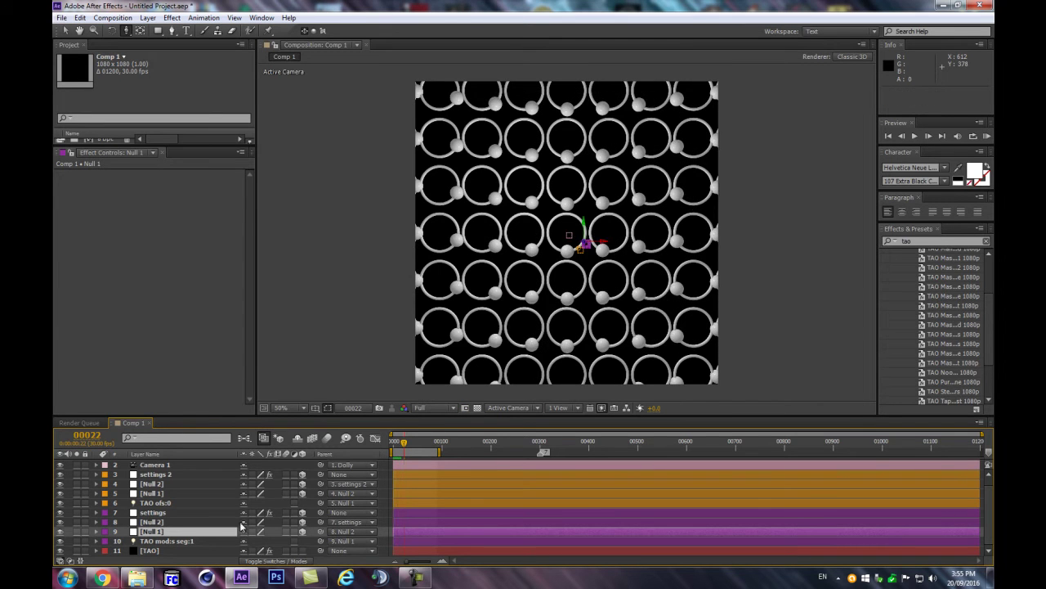
Enable Loop Offset in the TAO layer's Offset settings and preview the animation.
left_click(149, 550)
scroll(205, 304, "down", 5)
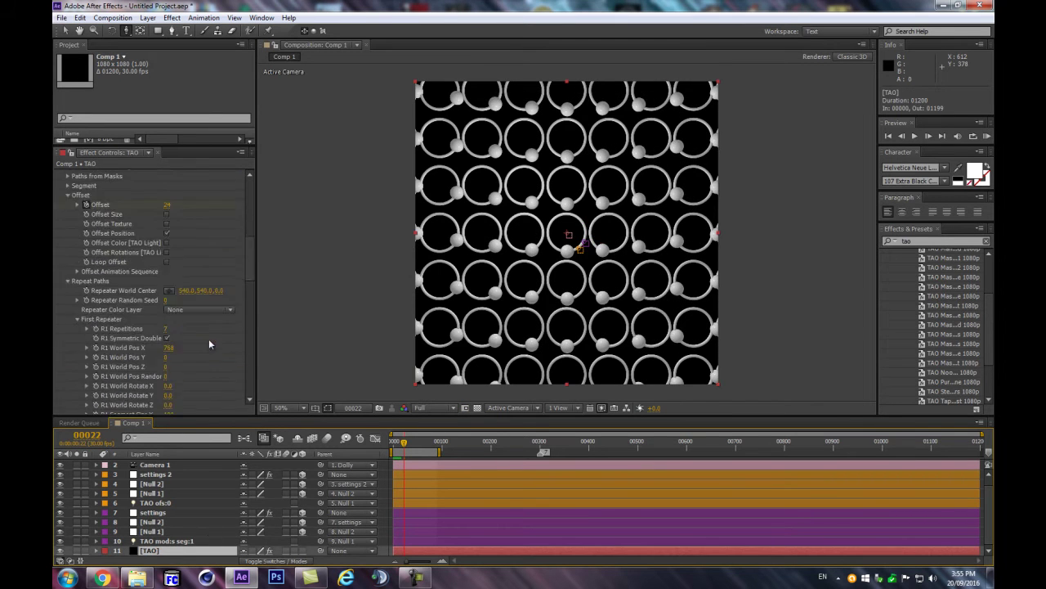
left_click(166, 262)
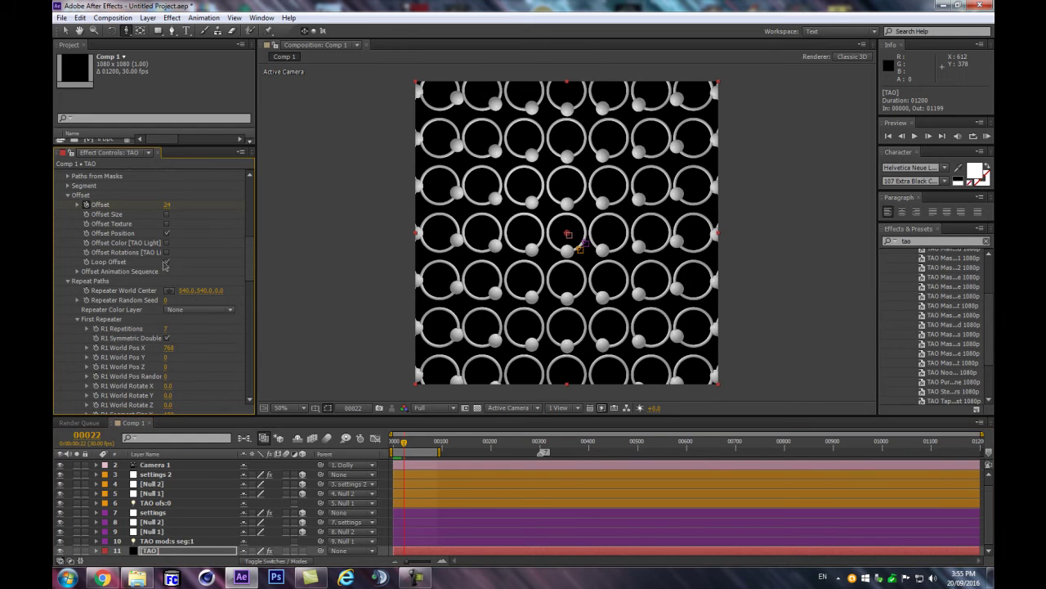
left_click(199, 554)
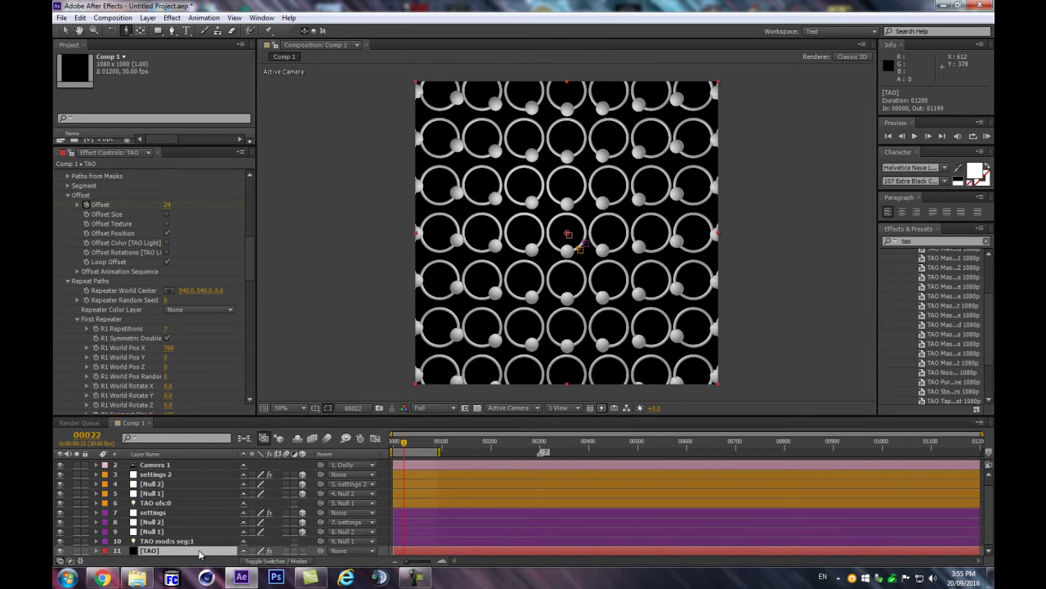
key("Return")
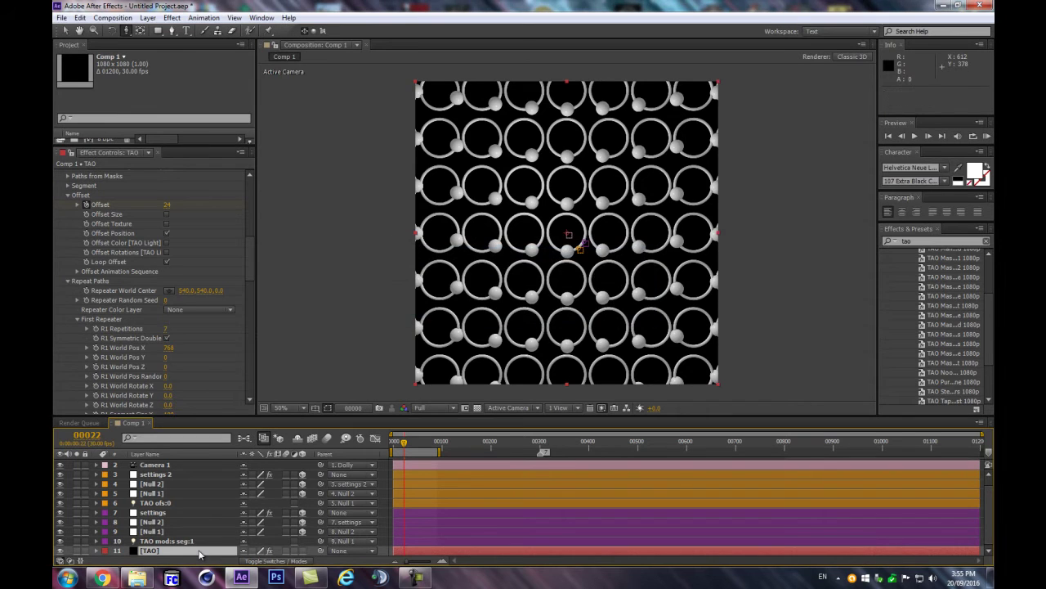
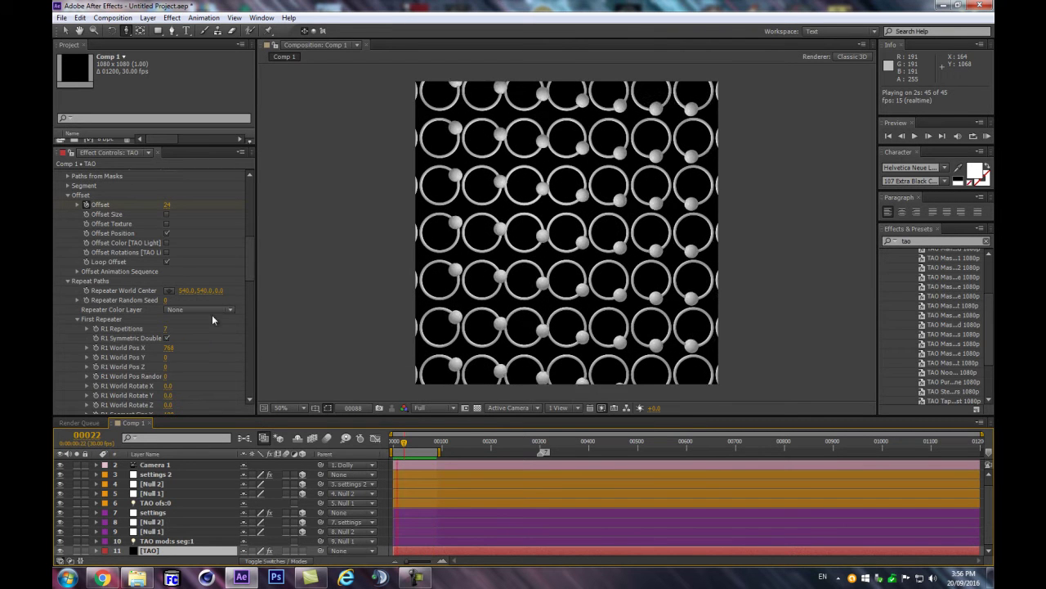
Set the Second Repeater's R2 Path Offset to 10 and run a RAM preview of the animation.
left_click_drag(247, 262, 242, 325)
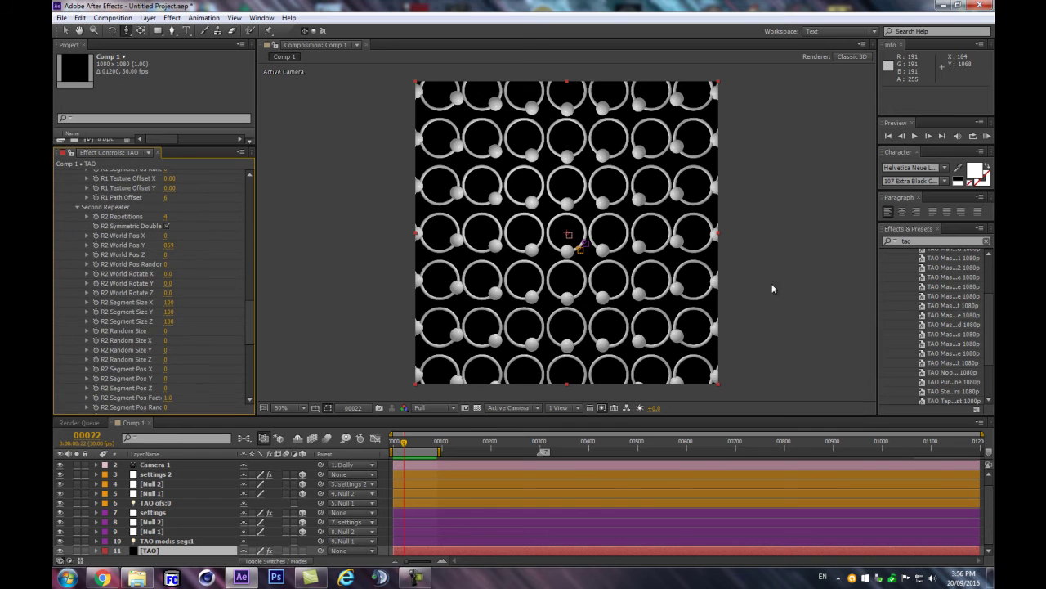
scroll(250, 329, "down", 5)
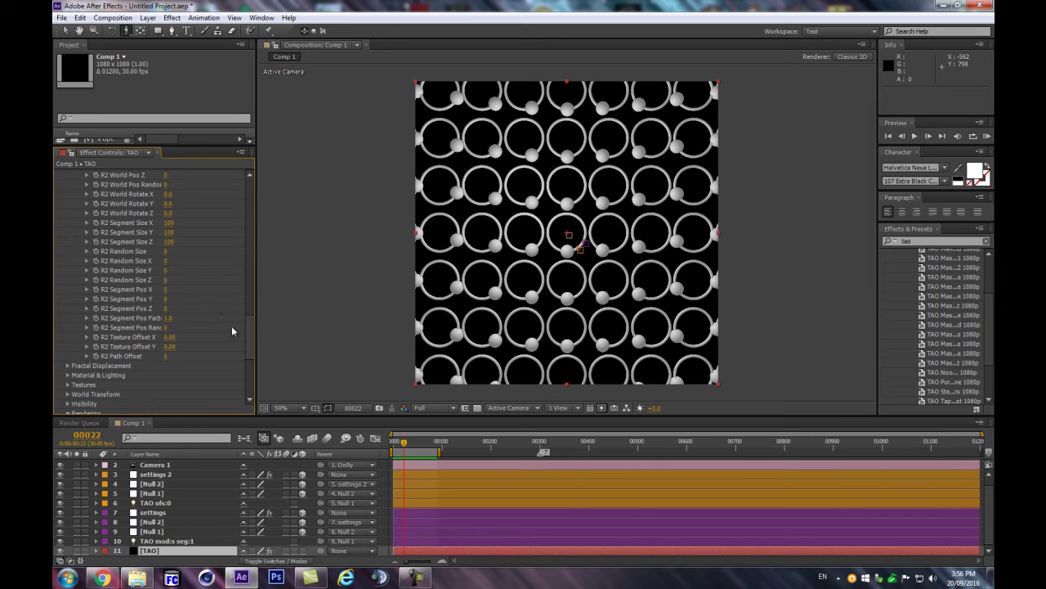
left_click_drag(169, 355, 181, 351)
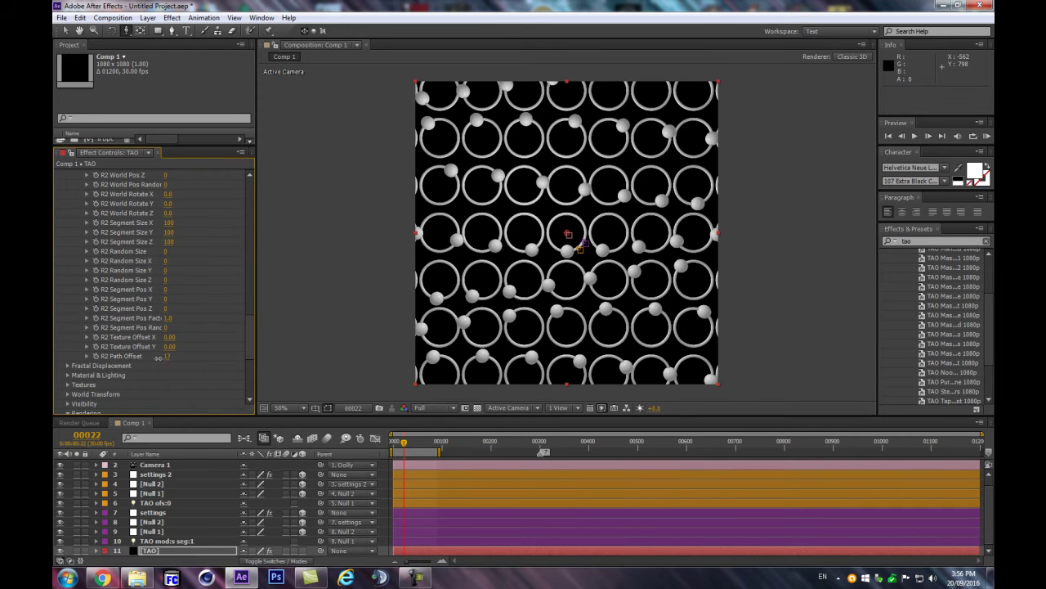
left_click_drag(166, 356, 162, 358)
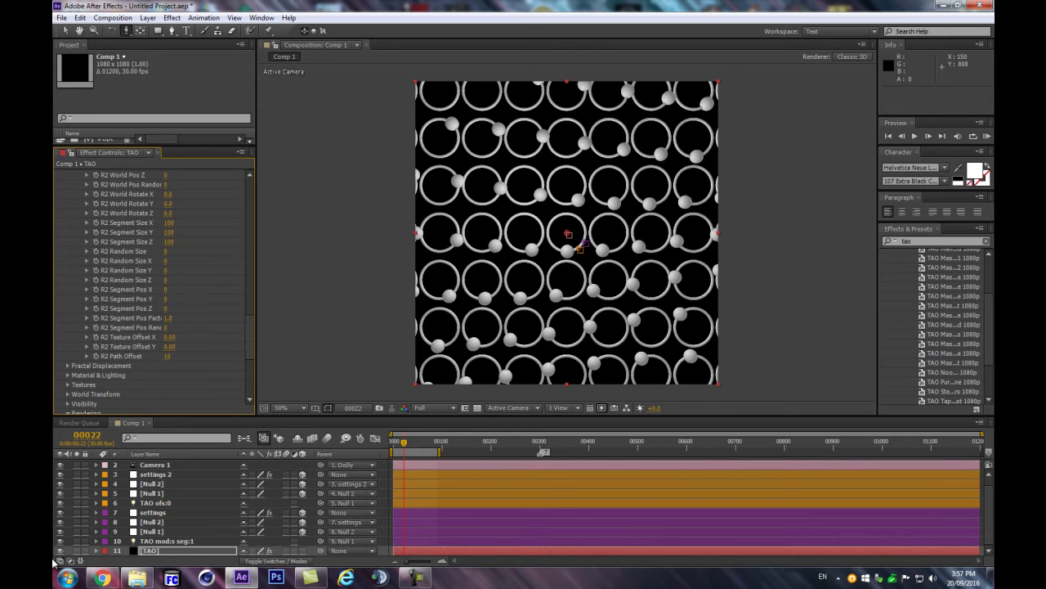
left_click(162, 542)
key("KP_0")
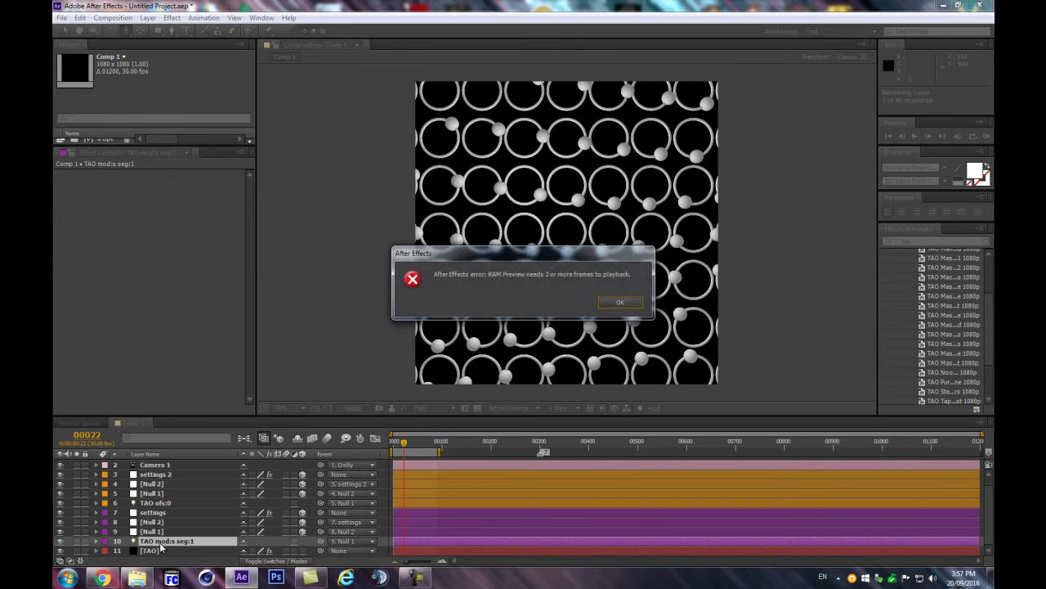
key("Return")
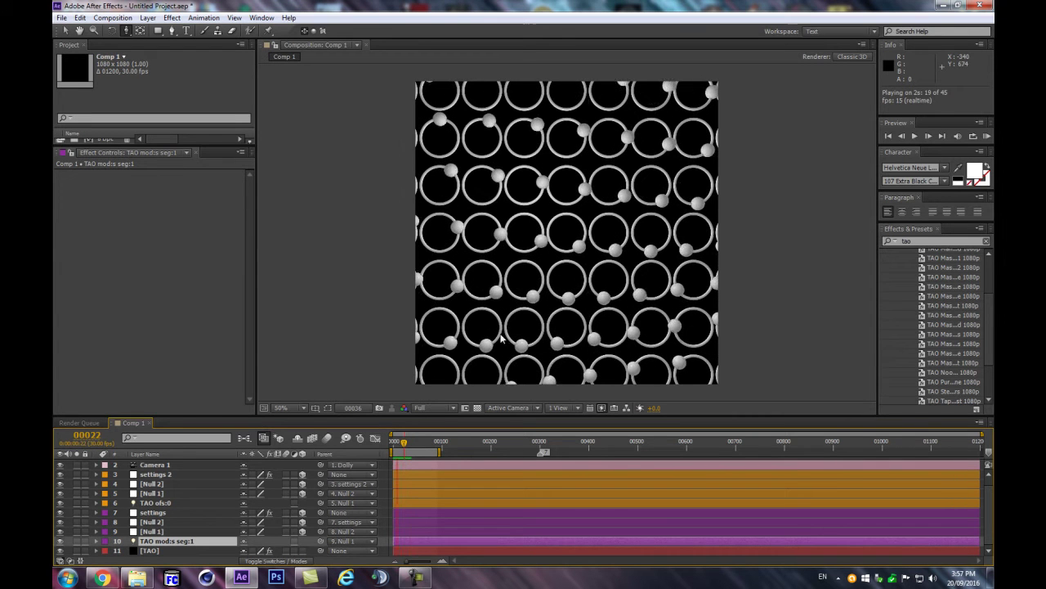
Reduce the TAO layer's R2 World Pos Y to about 548 so the rows of rings overlap vertically.
left_click(168, 550)
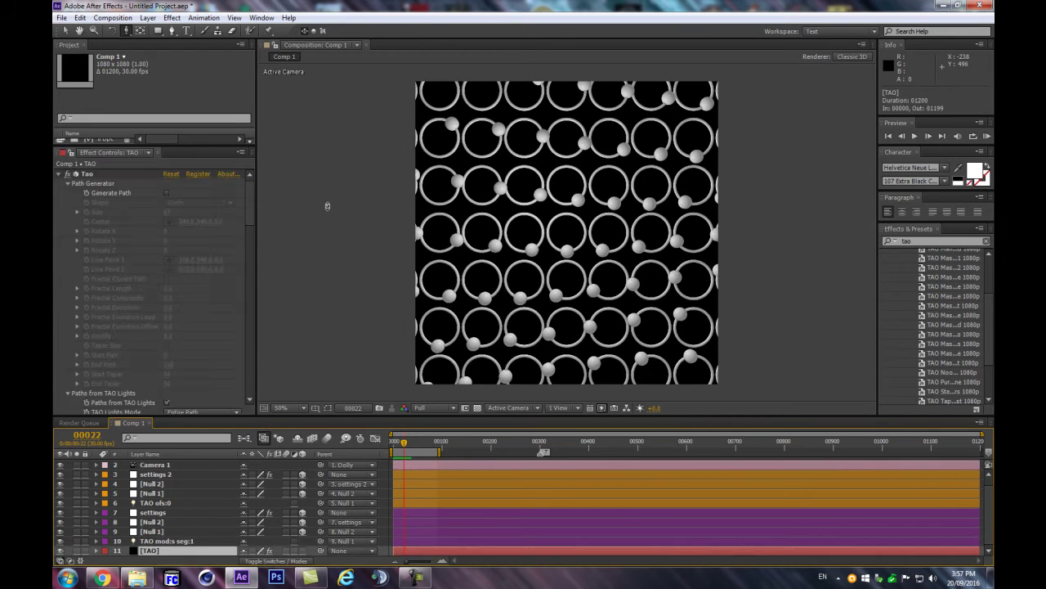
scroll(242, 331, "down", 15)
scroll(251, 324, "up", 1)
left_click_drag(168, 326, 159, 327)
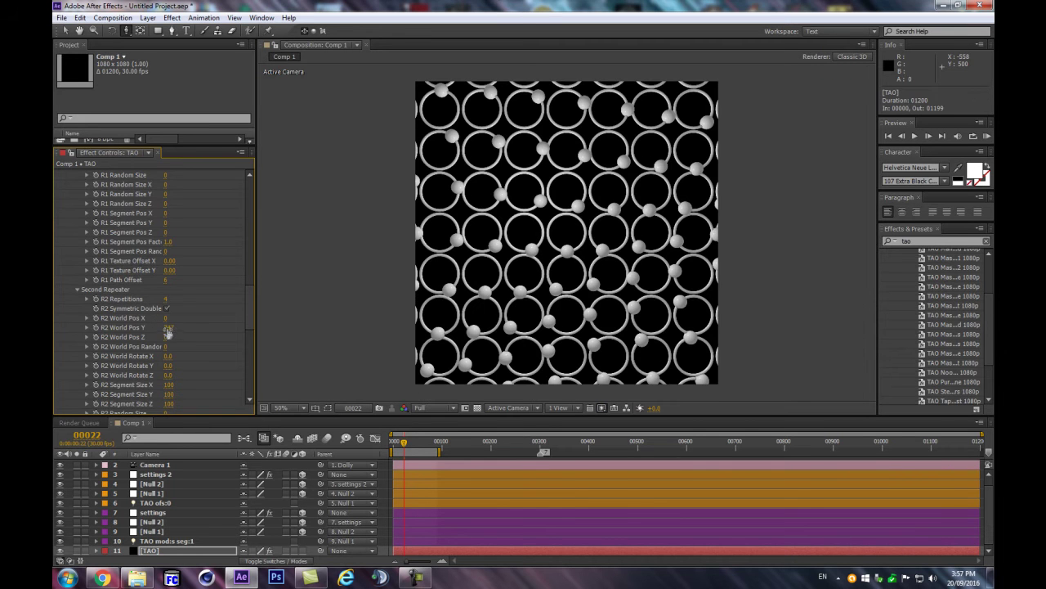
left_click_drag(157, 327, 146, 327)
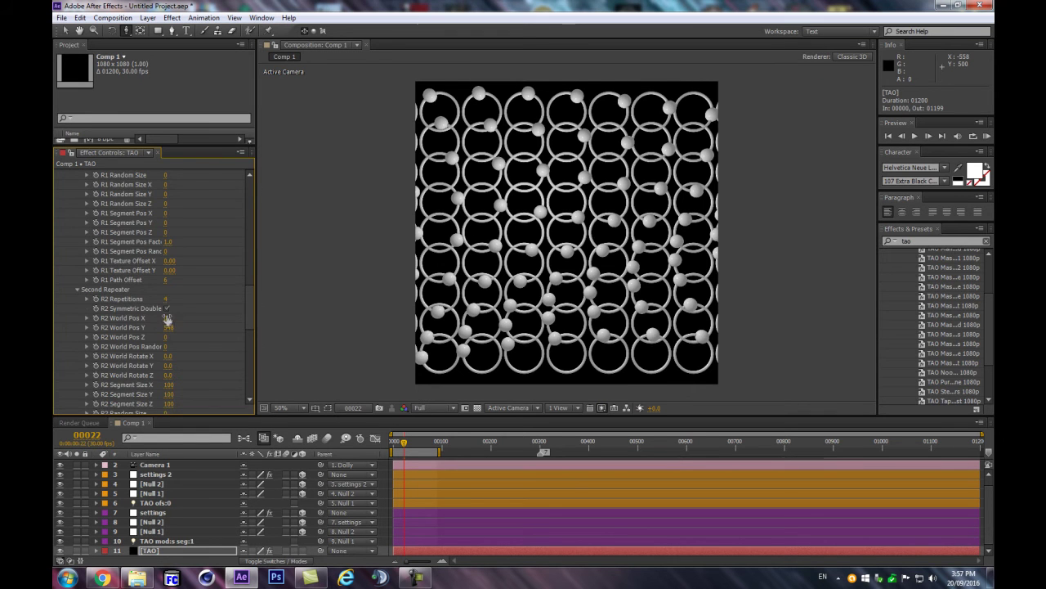
Reduce the First Repeater's R1 World Pos X until neighbouring columns of rings interlock horizontally.
scroll(167, 319, "up", 4)
left_click_drag(75, 184, 72, 188)
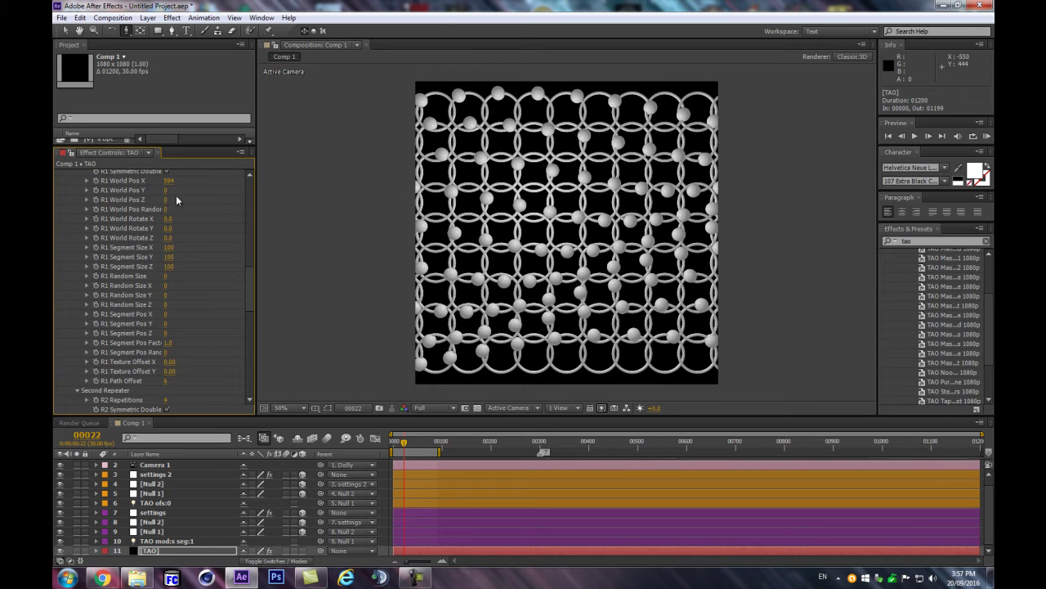
left_click_drag(119, 181, 114, 186)
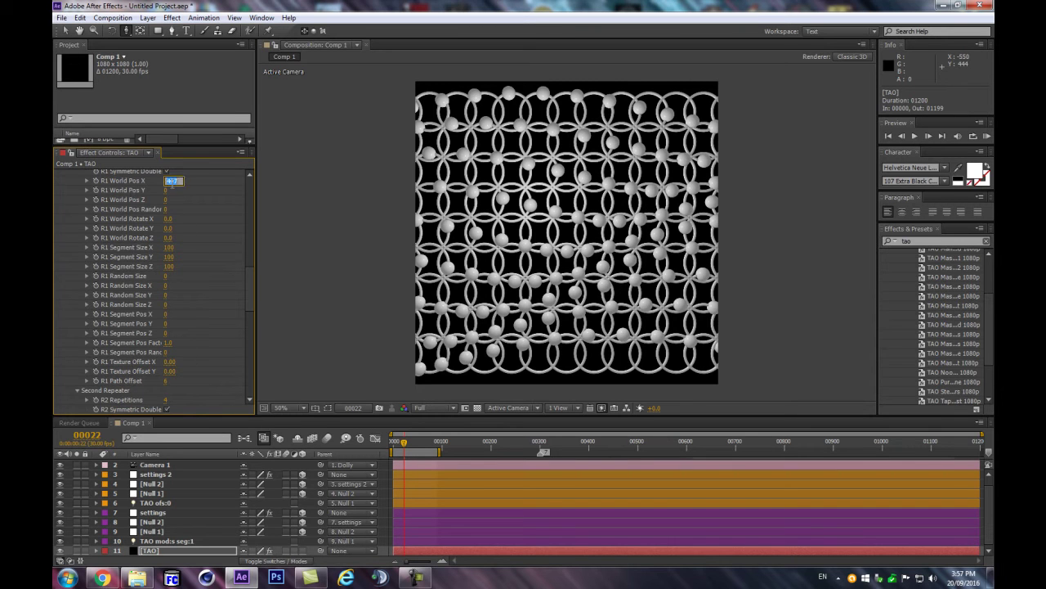
key("Return")
Set the Second Repeater's R2 World Pos Y to 500.
scroll(198, 330, "down", 8)
scroll(186, 342, "up", 5)
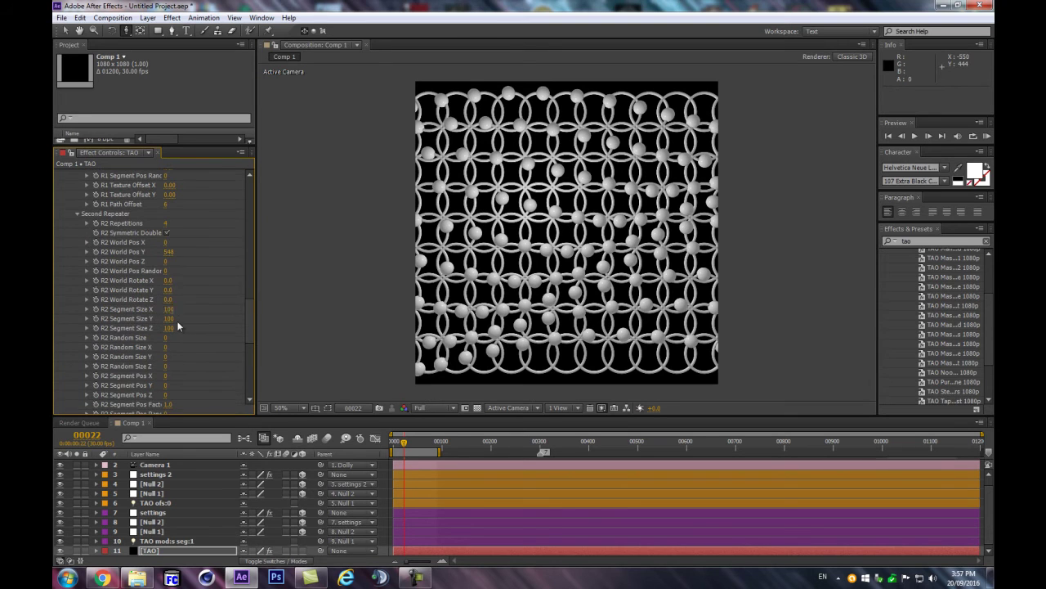
left_click(172, 252)
type("500")
key("Return")
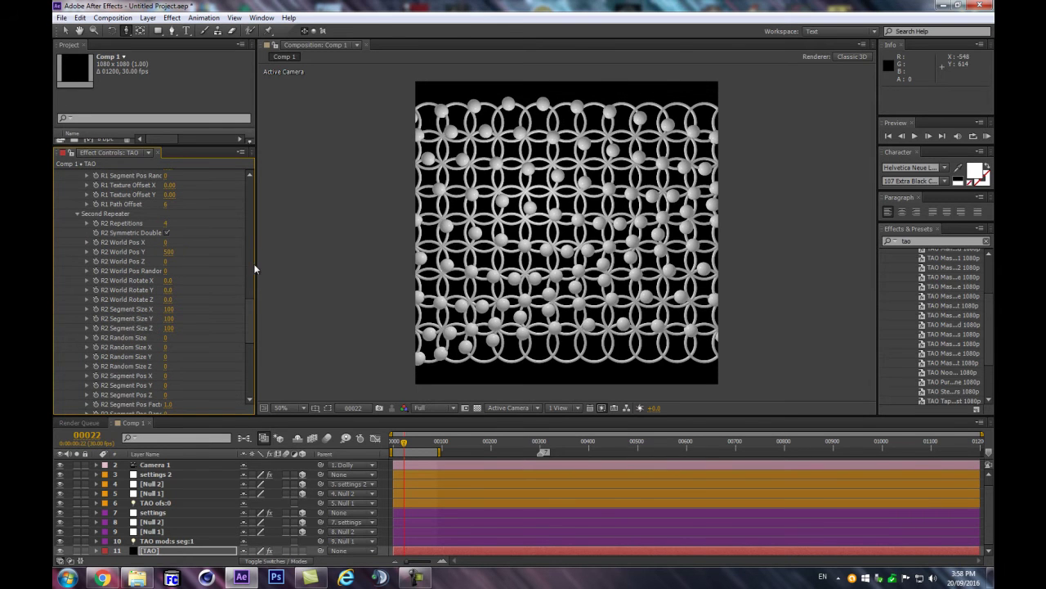
Reduce the Radius of the TAO ofs:0 light to 83 and collapse its light options.
left_click(175, 503)
key("a")
key("a")
scroll(243, 527, "down", 4)
scroll(252, 521, "up", 1)
left_click_drag(247, 494, 227, 496)
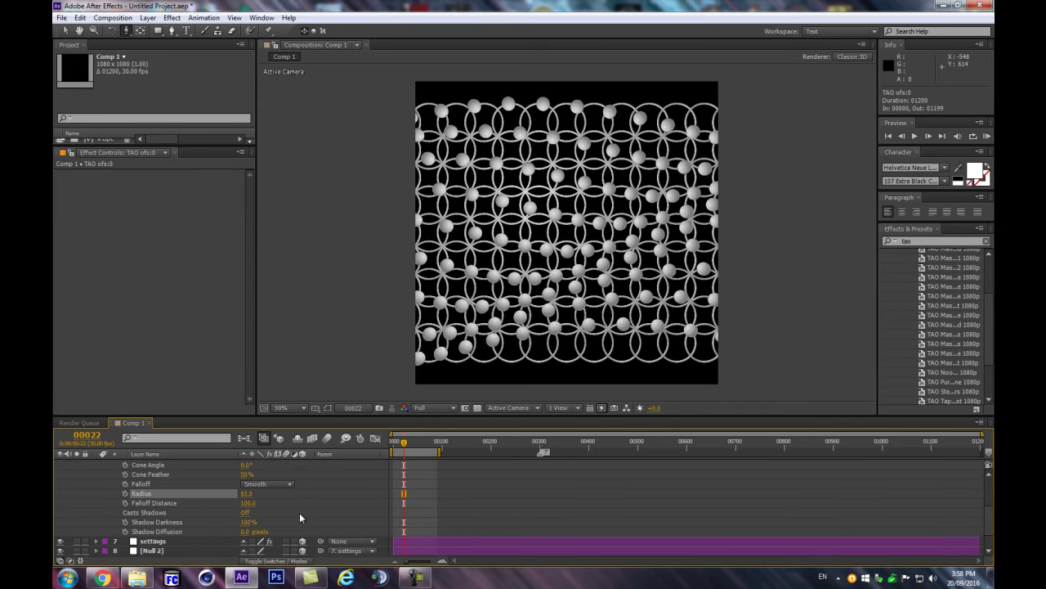
key("ctrl+z")
key("ctrl+shift+z")
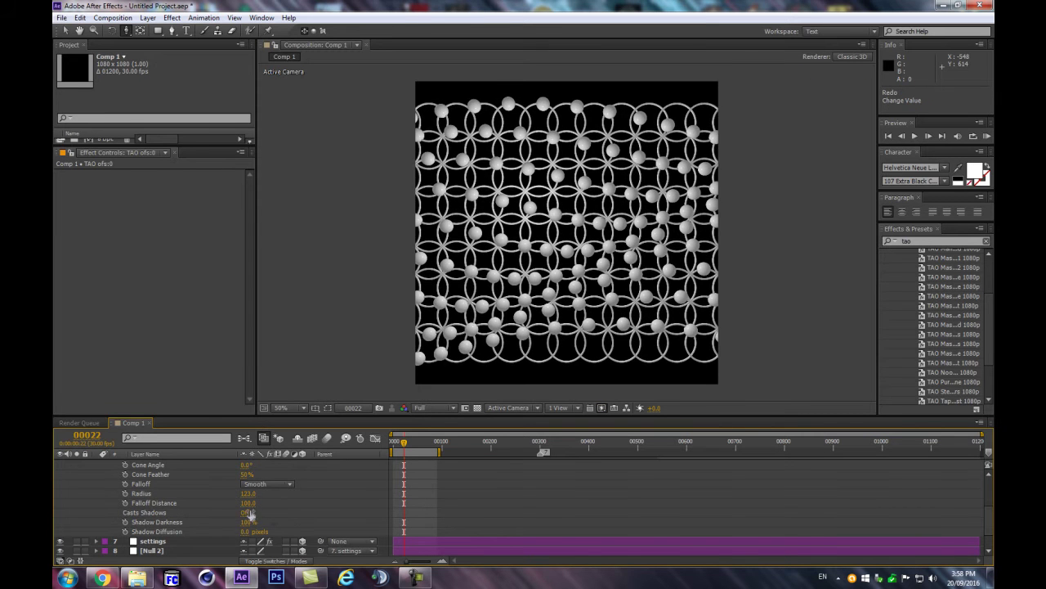
scroll(140, 493, "up", 2)
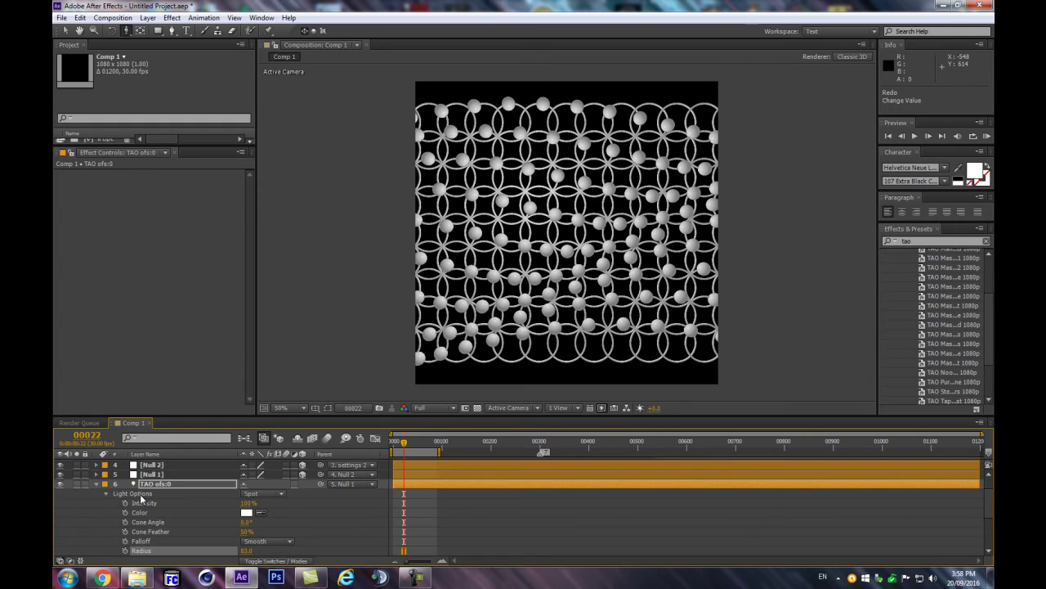
left_click(95, 484)
Reduce the Radius of the TAO mod:s seg:1 light to about 299, checking the rings up close.
left_click(170, 541)
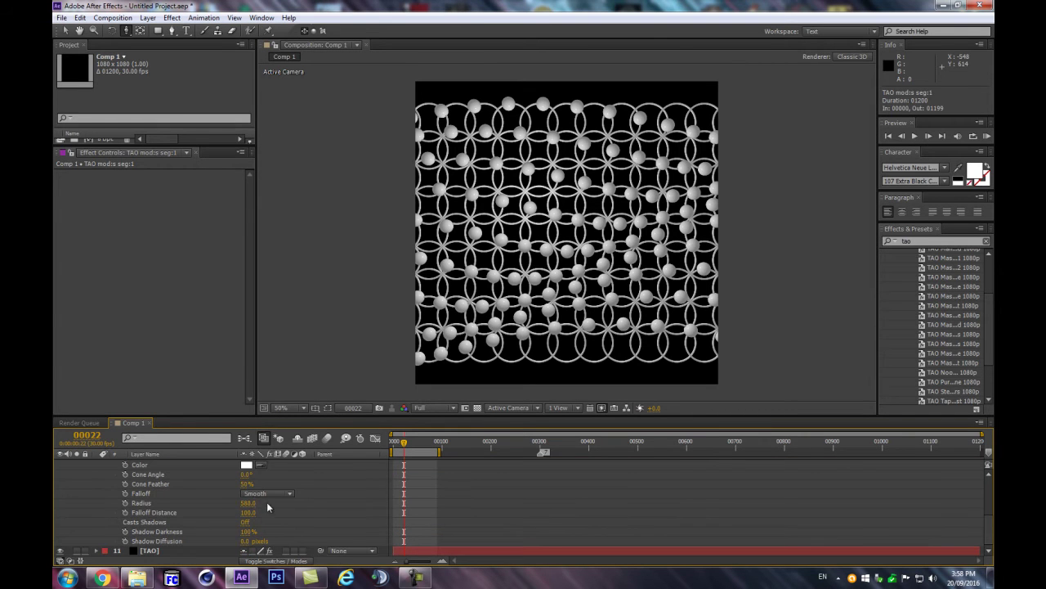
mouse_move(246, 503)
left_mouse_down()
mouse_move(278, 504)
mouse_move(224, 502)
mouse_move(259, 499)
left_mouse_up()
scroll(415, 359, "up", 1)
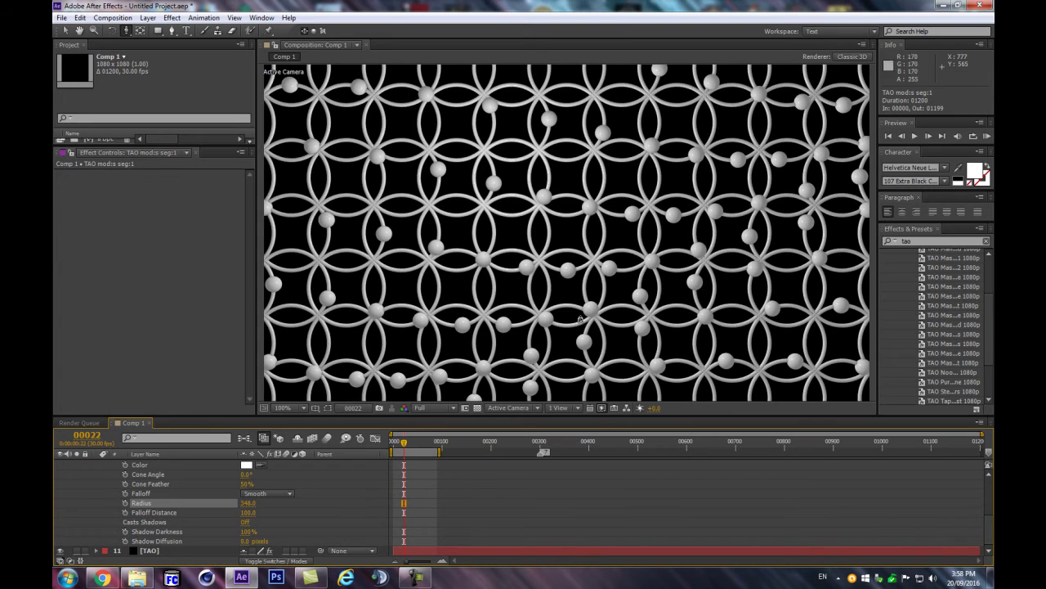
key("comma")
left_click_drag(250, 508, 220, 505)
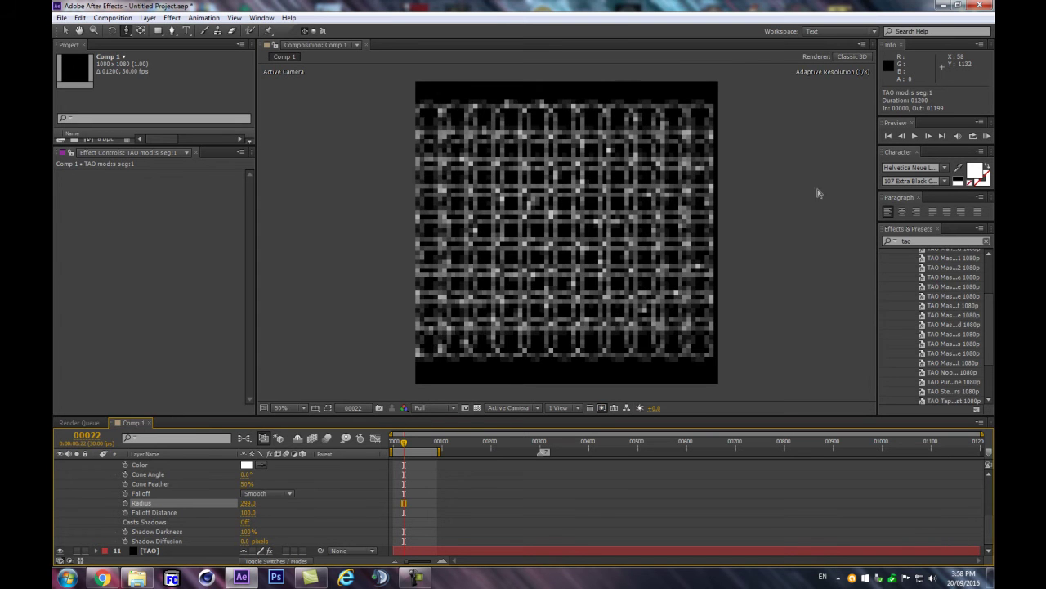
Undo the last Radius change of the TAO mod:s seg:1 light and collapse the layer's properties.
key("period")
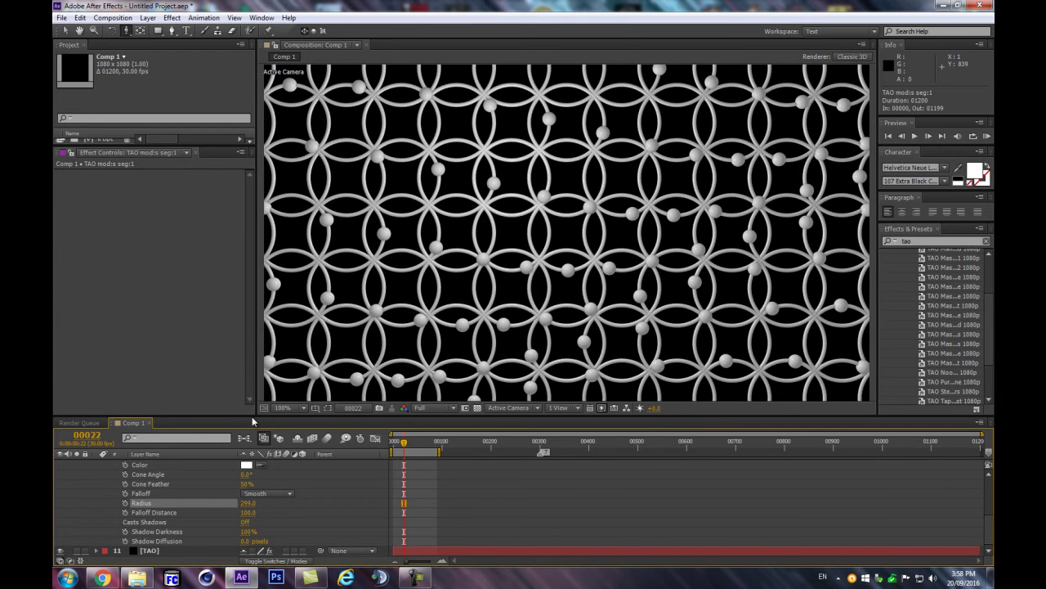
key("comma")
key("period")
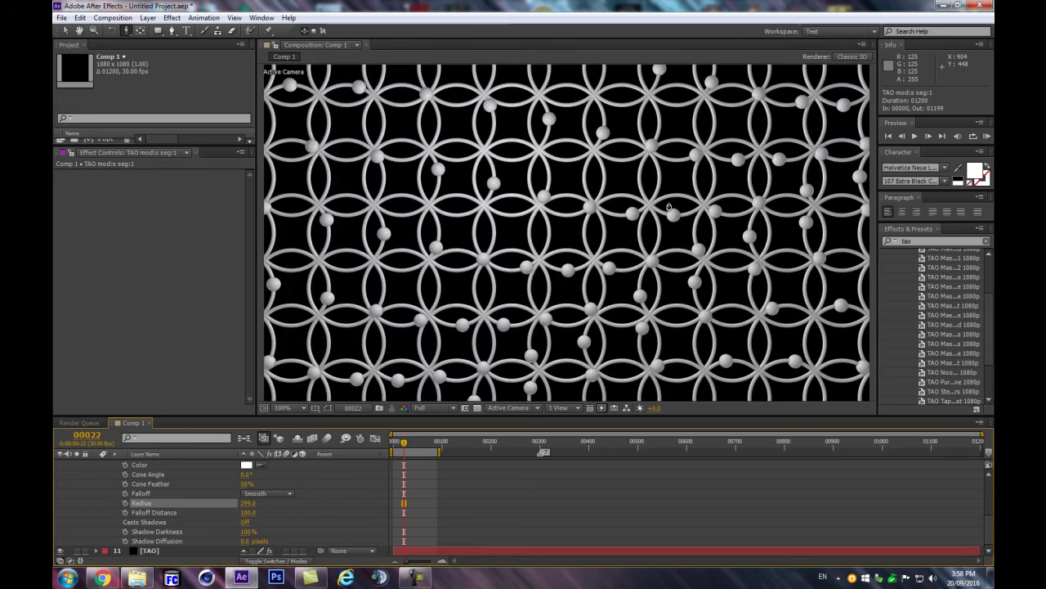
scroll(123, 486, "up", 5)
scroll(102, 494, "down", 5)
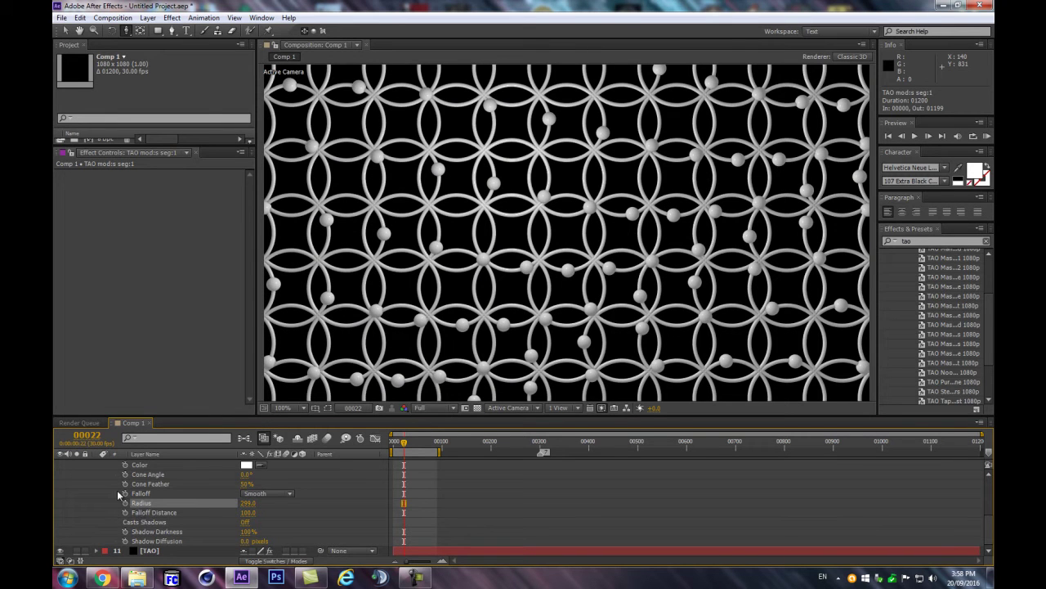
key("ctrl+z")
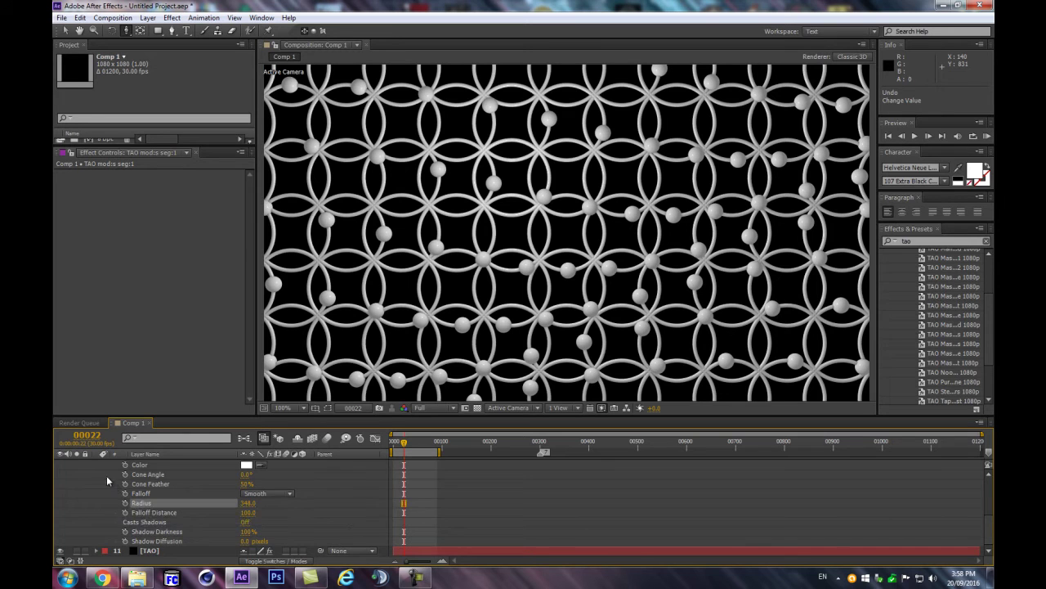
scroll(101, 476, "up", 6)
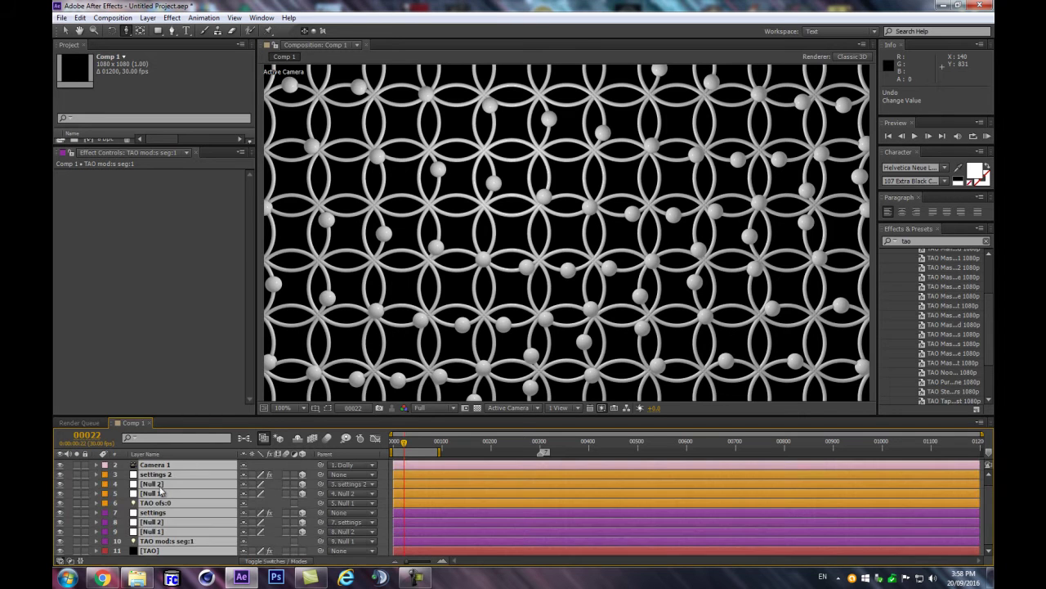
scroll(608, 259, "down", 2)
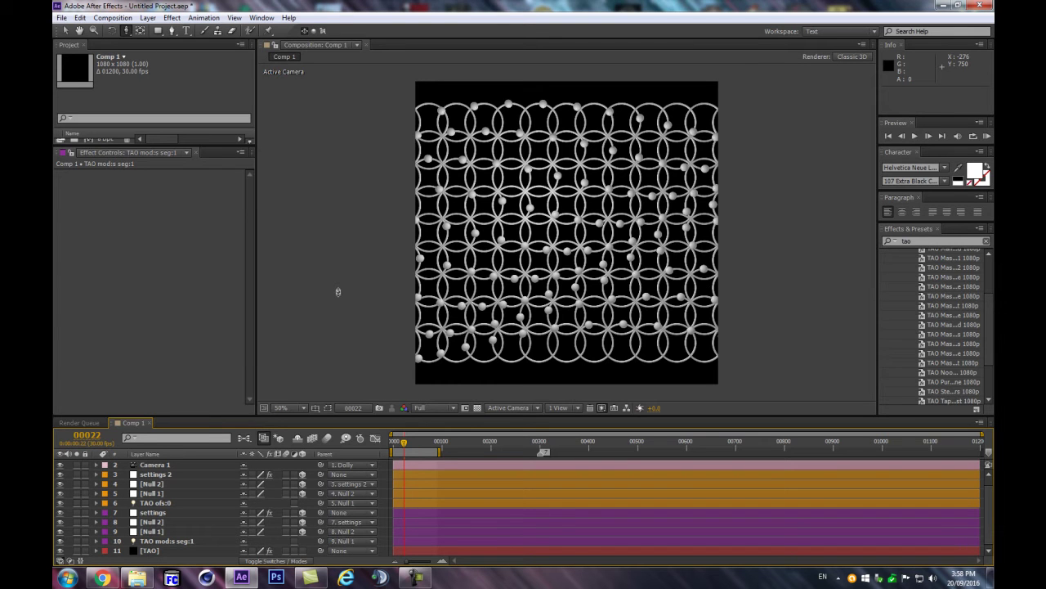
Duplicate the settings, Null 2, Null 1 and TAO mod:s seg:1 layers and move the copies directly below Camera 1.
key("ctrl+y")
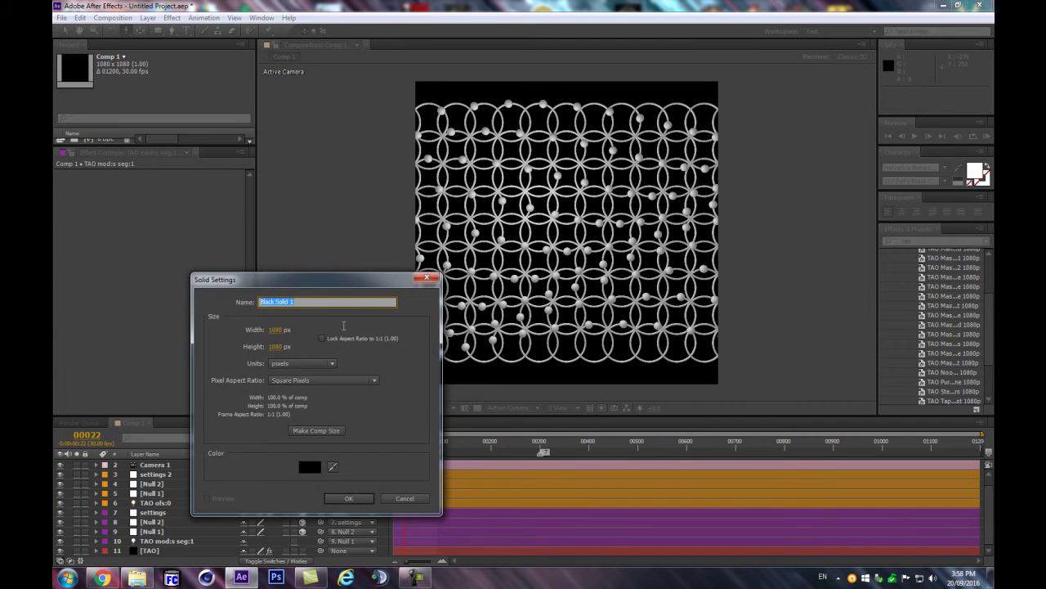
left_click(416, 499)
left_click(164, 540)
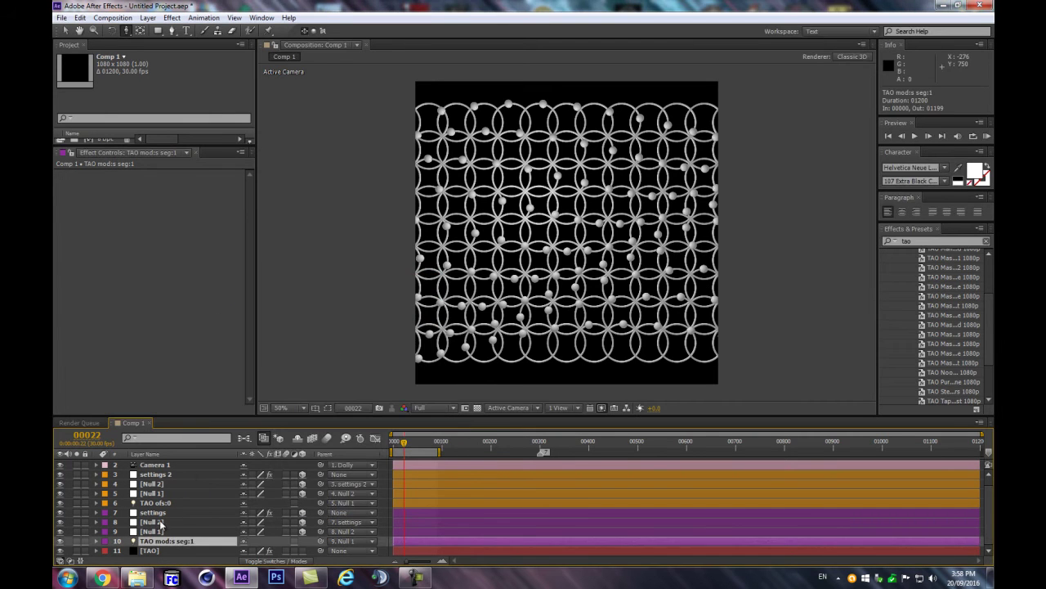
left_click(160, 512, "shift")
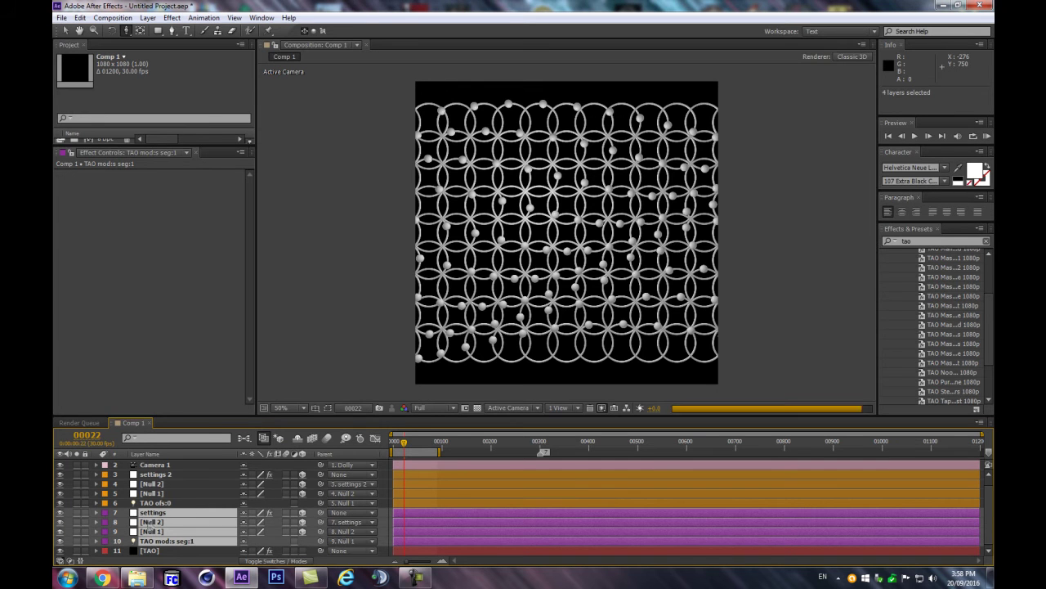
key("ctrl+d")
key("Return")
left_click_drag(160, 522, 158, 482)
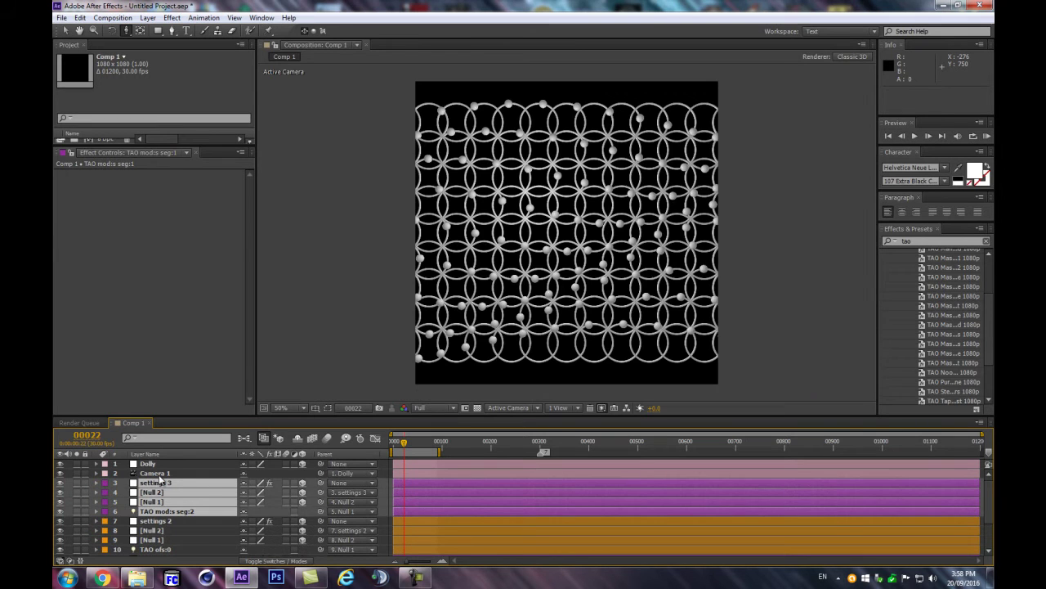
Remove the Position expression from the duplicated Null 2 parented to settings 3 and collapse its properties.
left_click(163, 511)
left_click(151, 501)
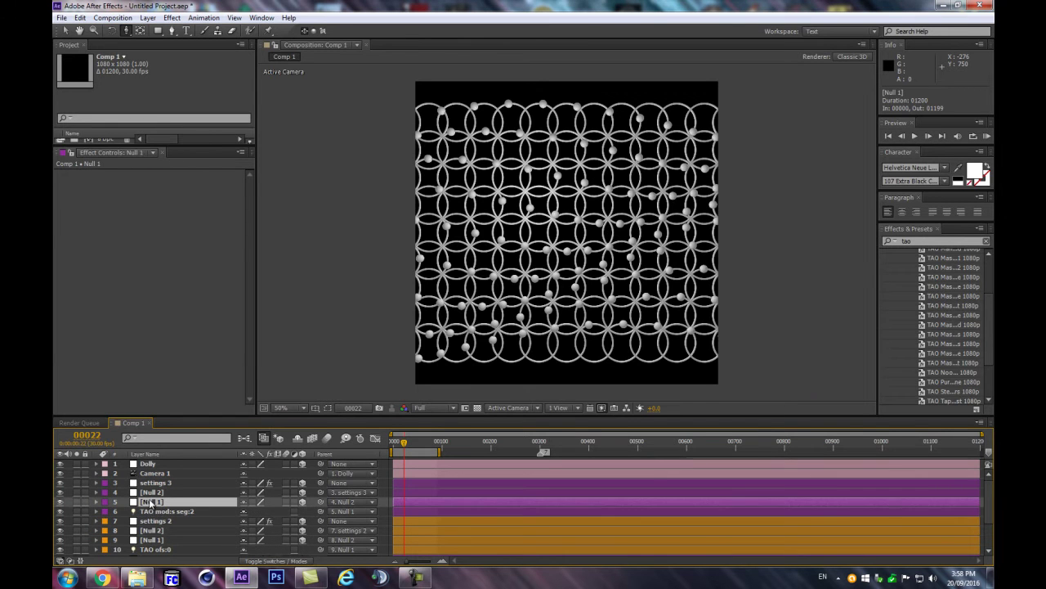
left_click(149, 512)
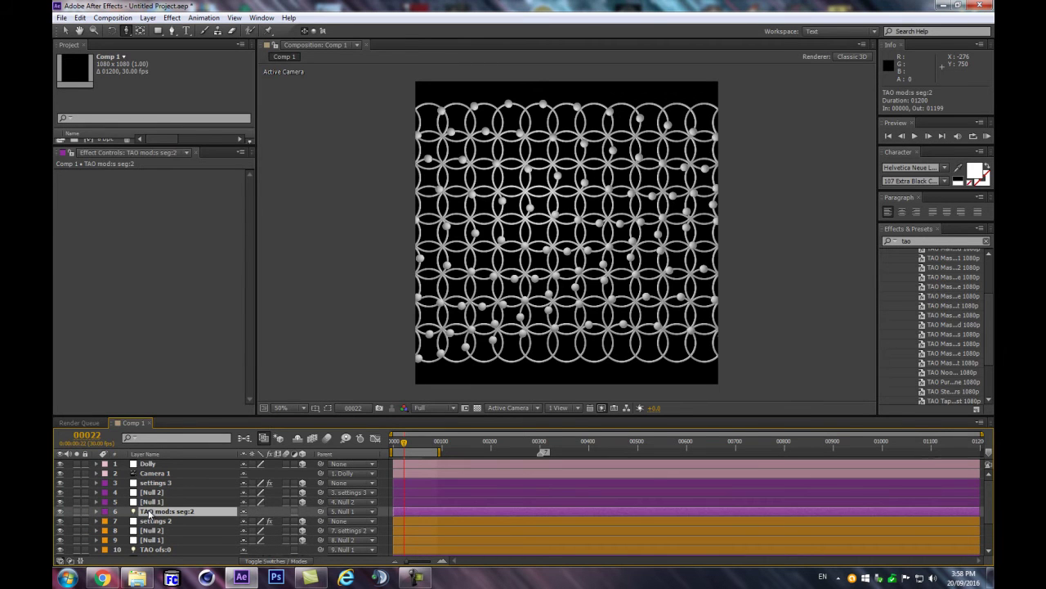
left_click(152, 493)
key("e")
key("e")
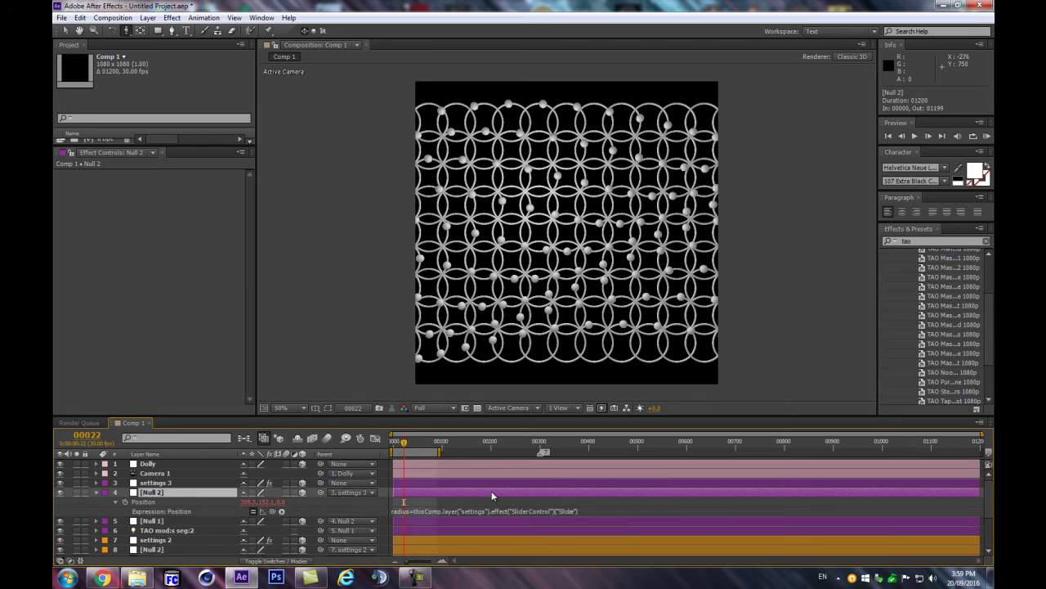
left_click(453, 512)
left_click(254, 512)
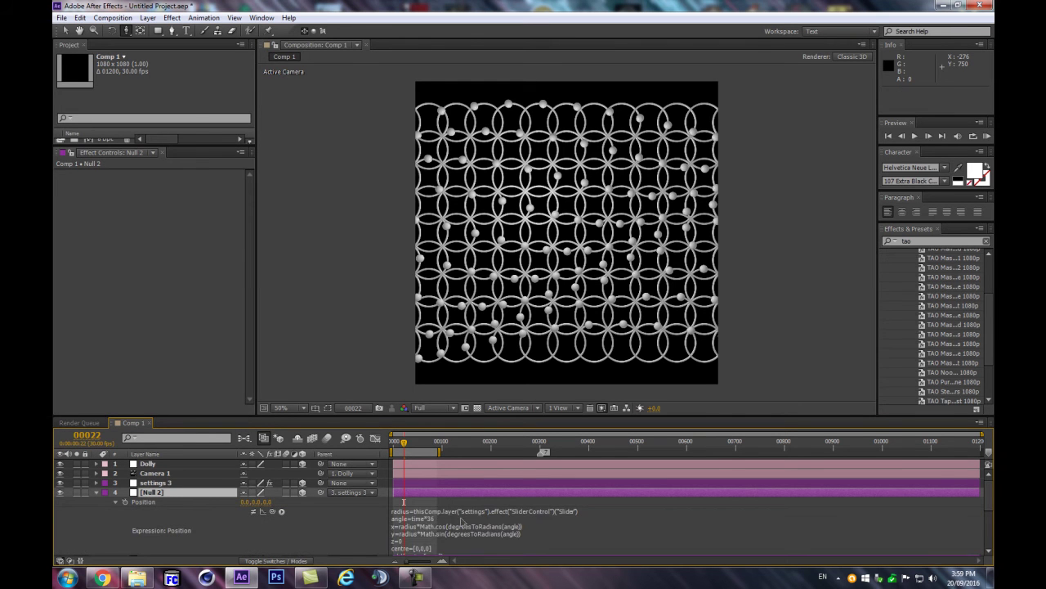
left_click(340, 533)
left_click(207, 510)
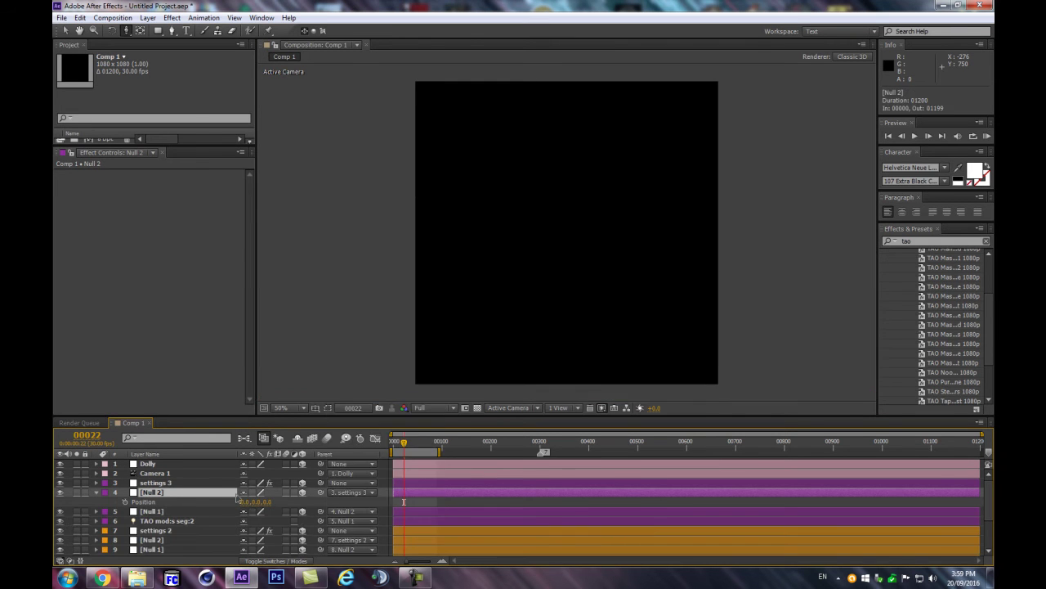
left_click(97, 492)
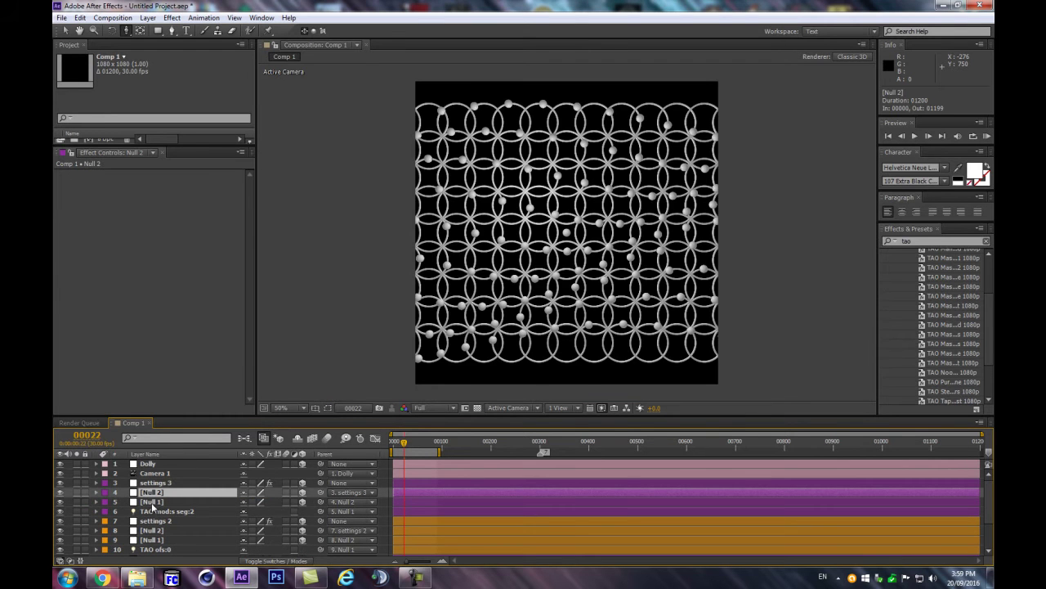
Rename the duplicated TAO mod:s seg:2 light as TAO rep:0.
left_click(160, 512)
key("Return")
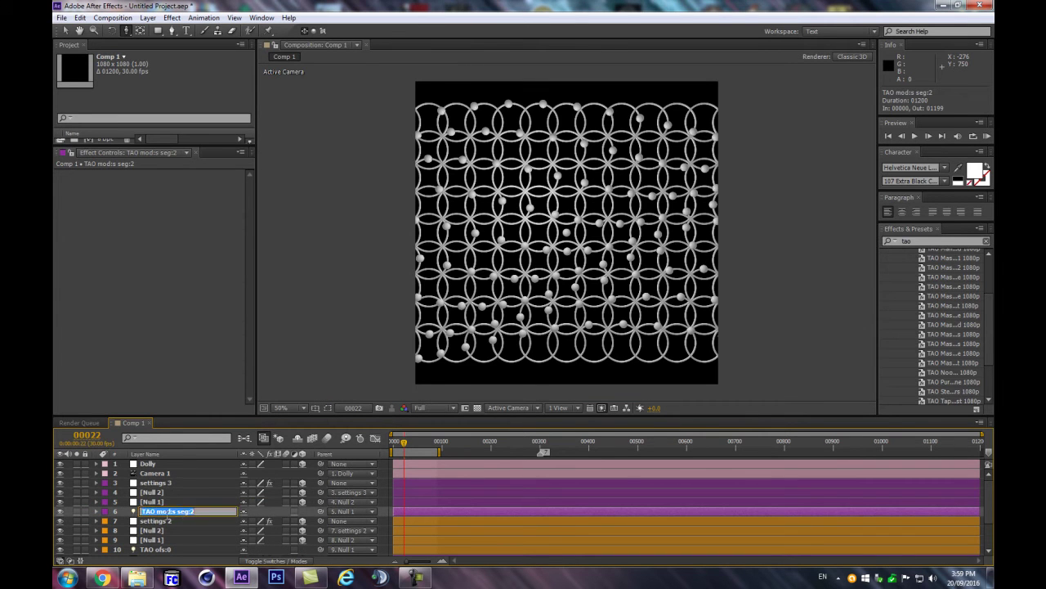
type("TAO")
key("Return")
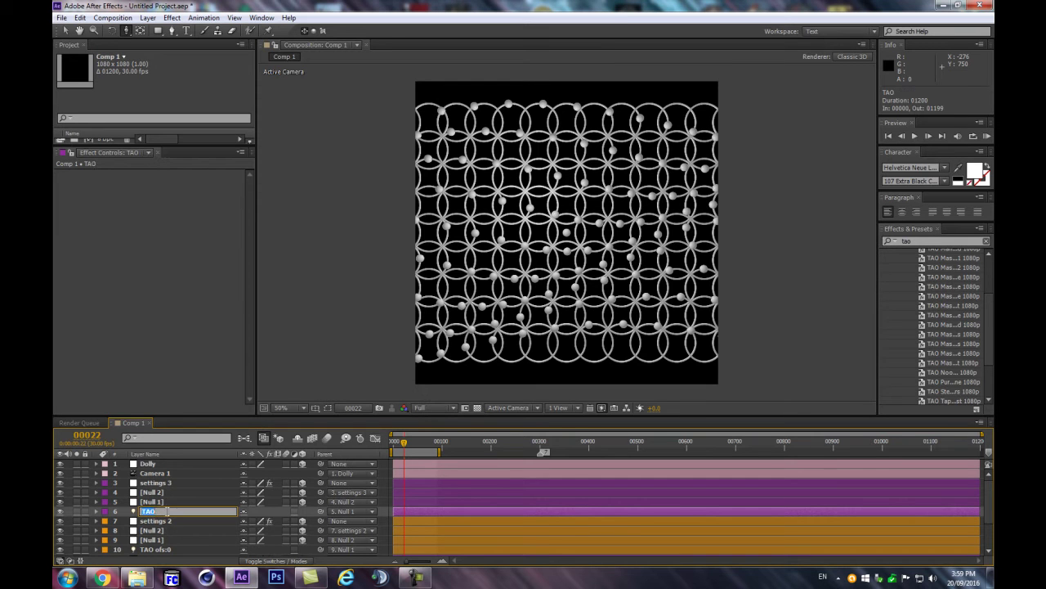
type("rep:0")
key("Return")
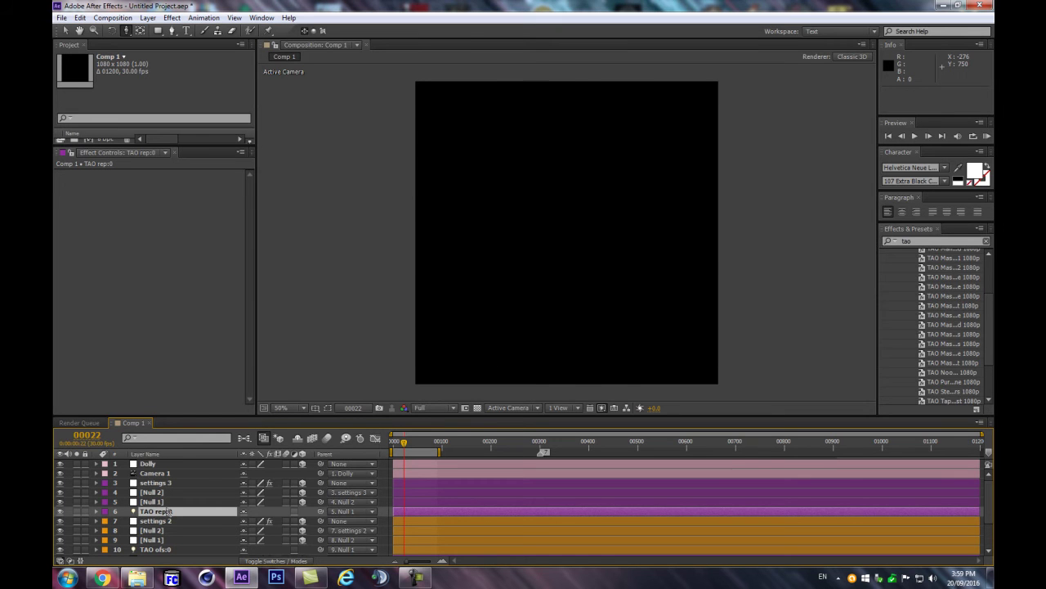
Expand the TAO rep:0 light's options and raise its Radius to about 10600 to enlarge the central sphere.
scroll(564, 232, "up", 3)
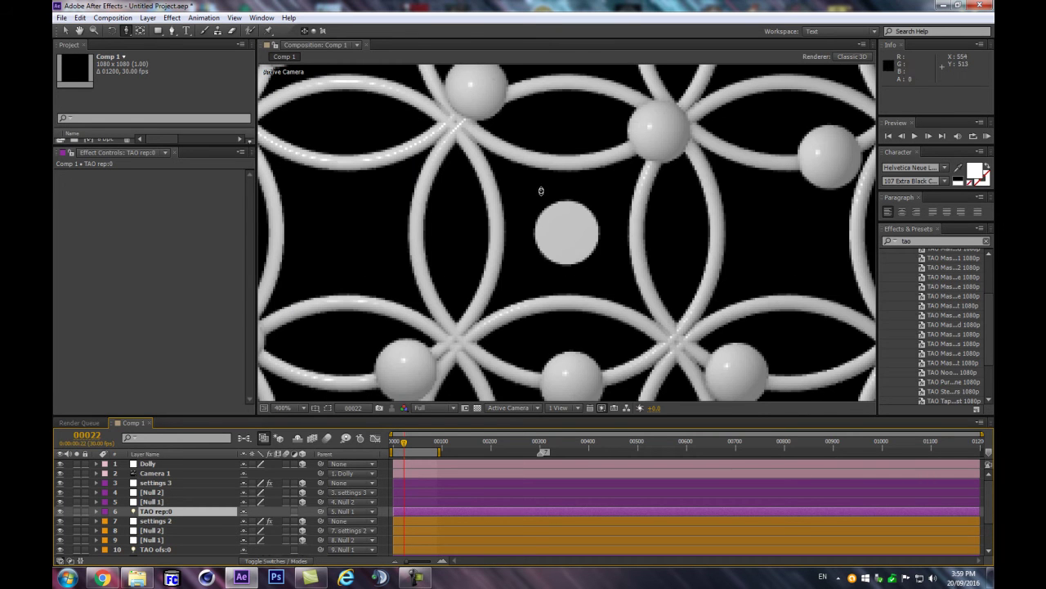
scroll(588, 227, "down", 4)
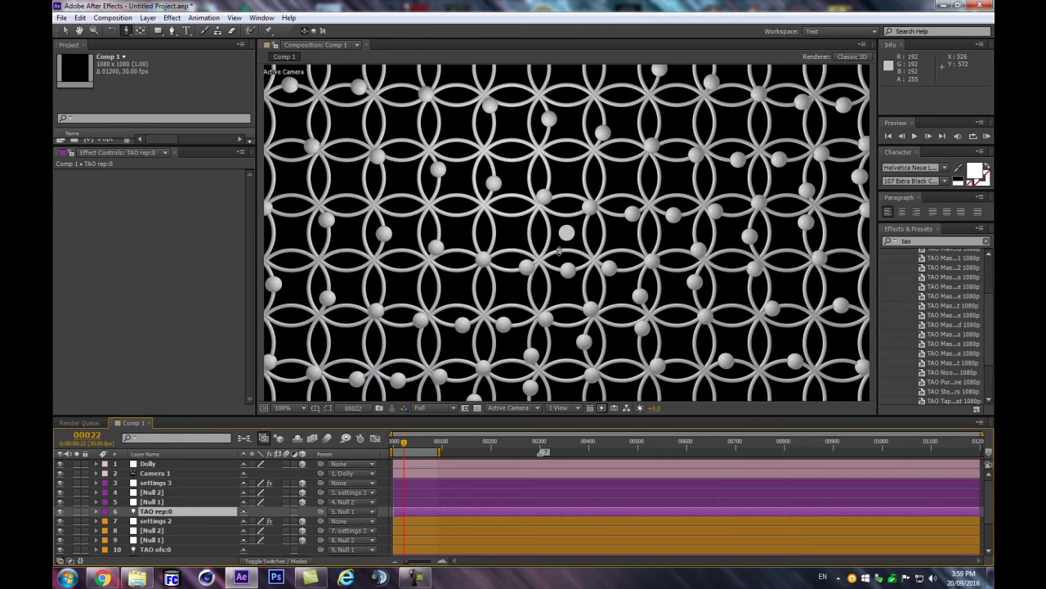
scroll(568, 247, "up", 1)
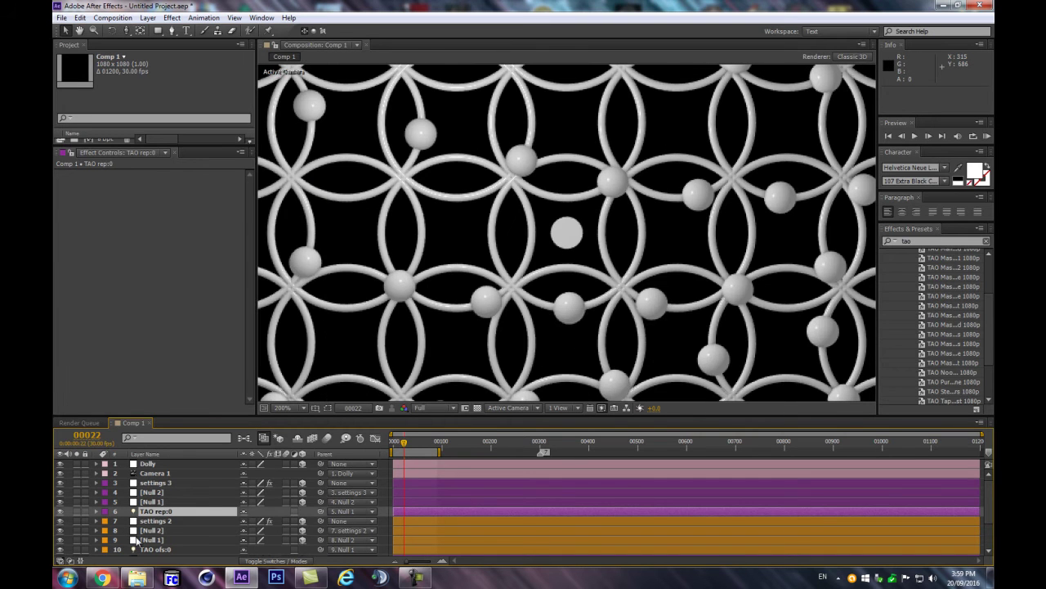
left_click(96, 511)
scroll(245, 515, "down", 5)
scroll(255, 530, "up", 1)
left_click_drag(249, 521, 345, 505)
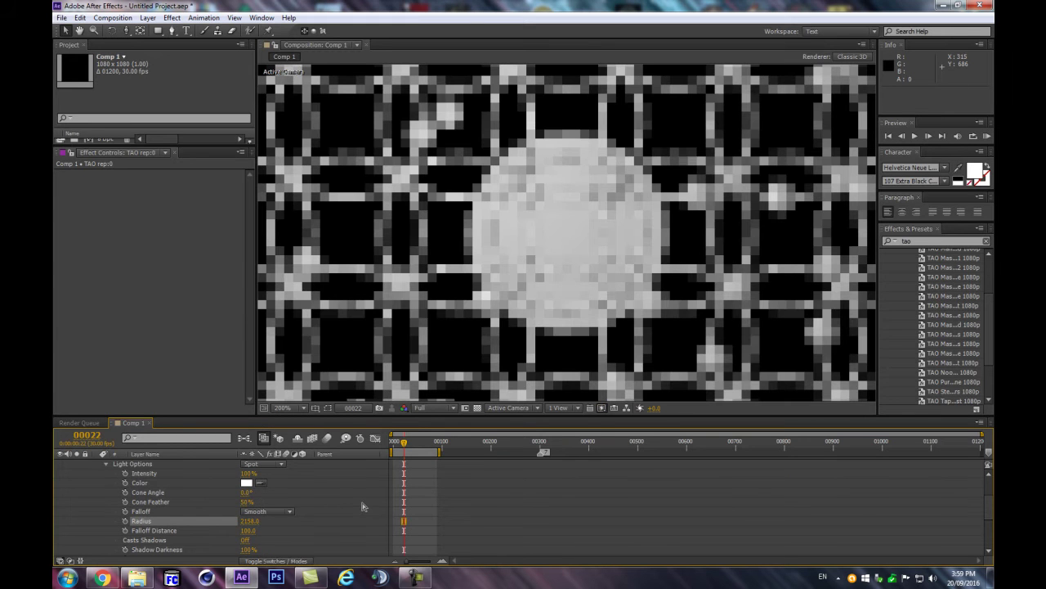
key("comma")
key("comma")
key("comma")
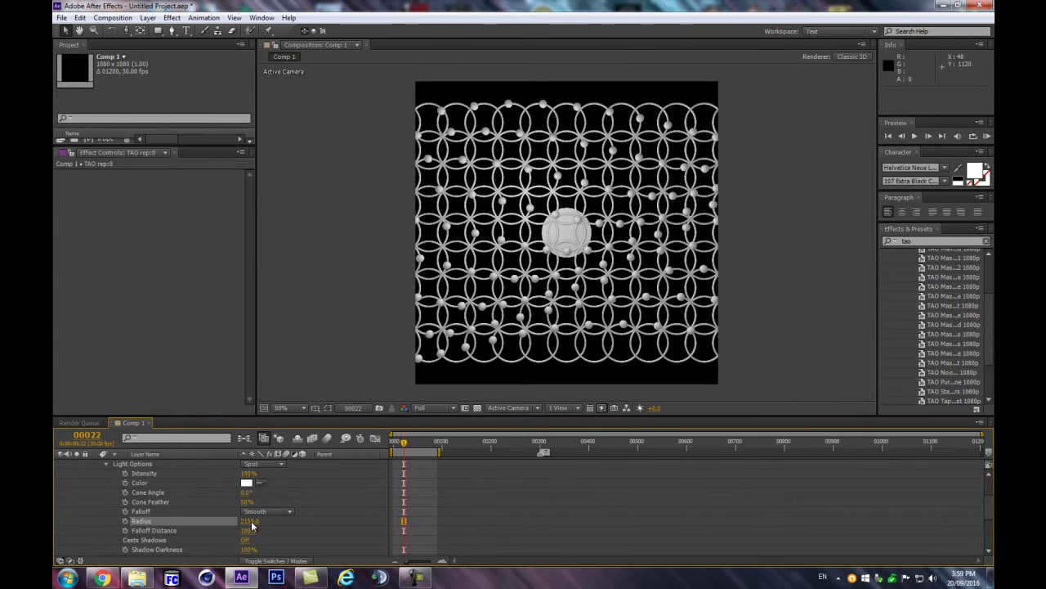
left_click_drag(249, 522, 660, 451)
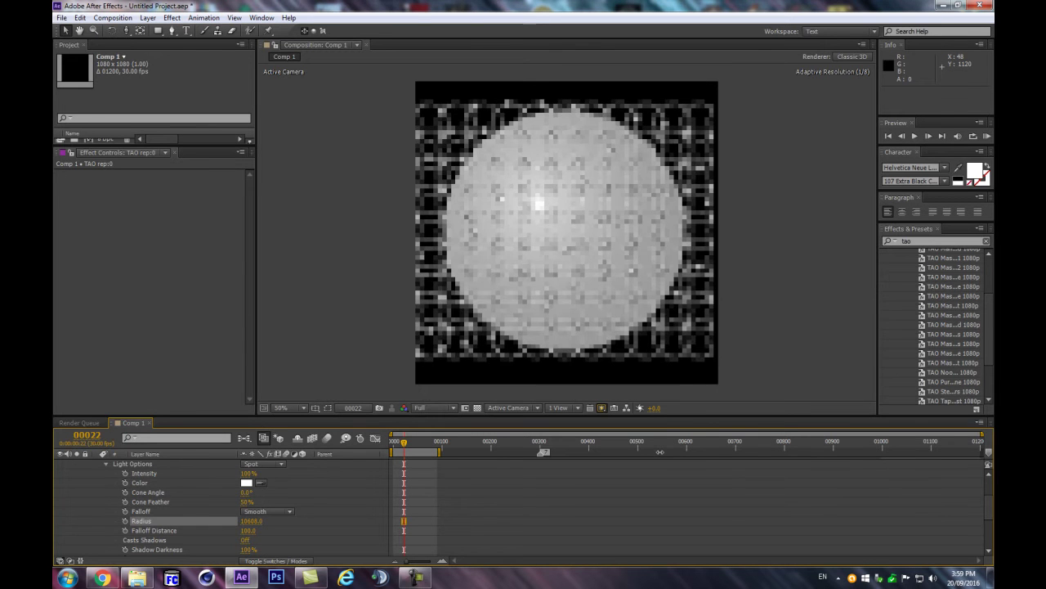
Increase the TAO rep:0 light's Radius to about 18470 so the sphere fills the whole frame behind the rings.
key("period")
key("period")
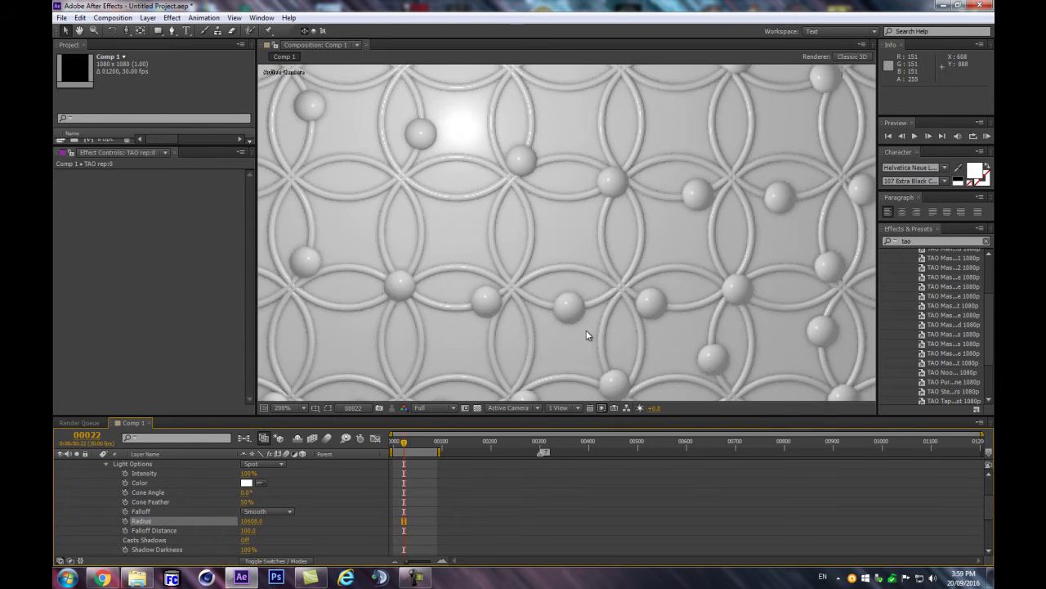
key("comma")
key("comma")
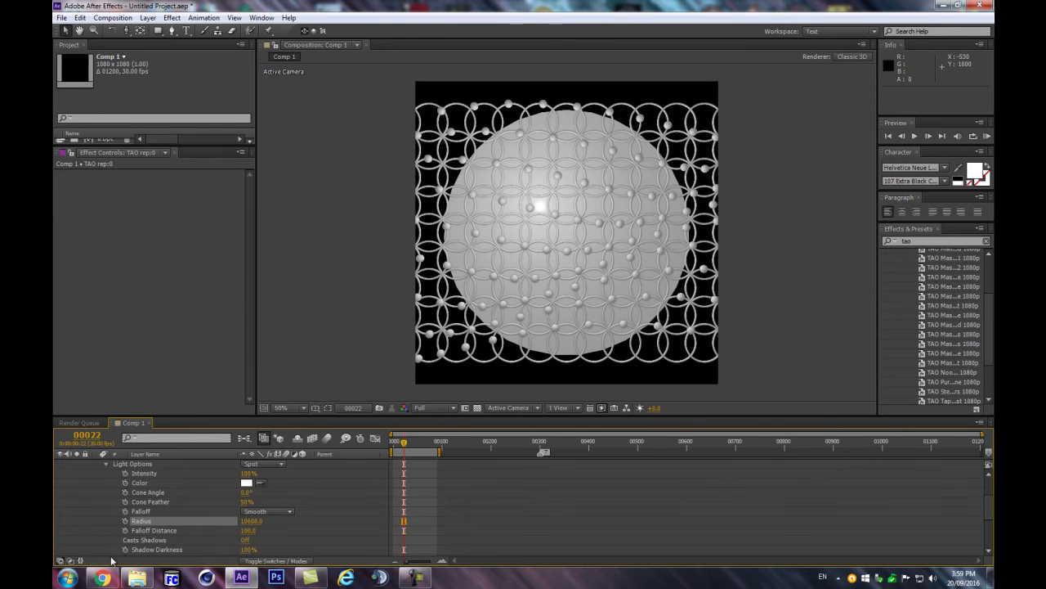
left_click_drag(427, 501, 436, 498)
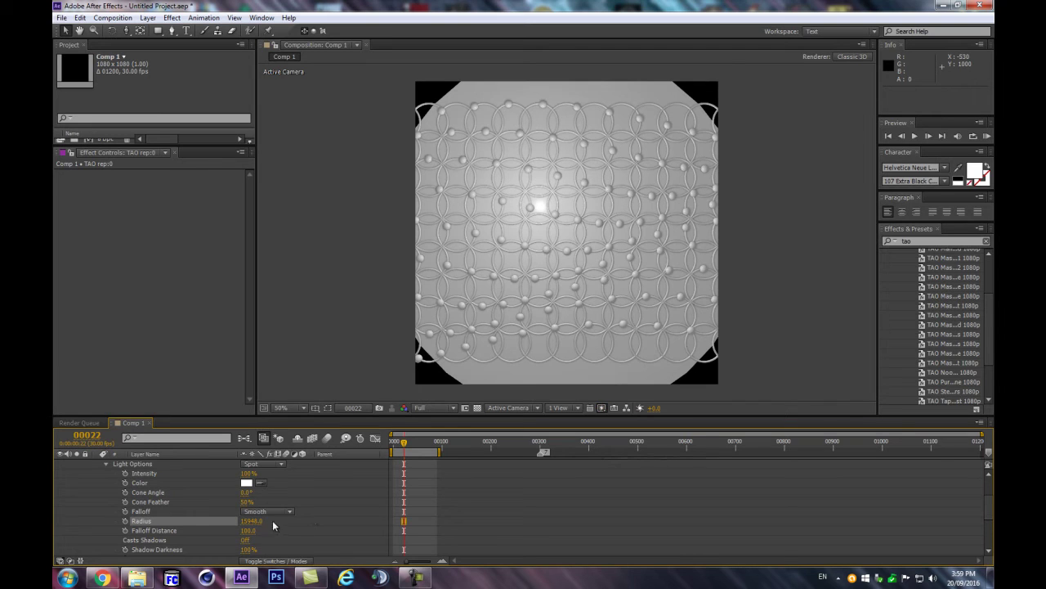
left_click_drag(307, 514, 326, 514)
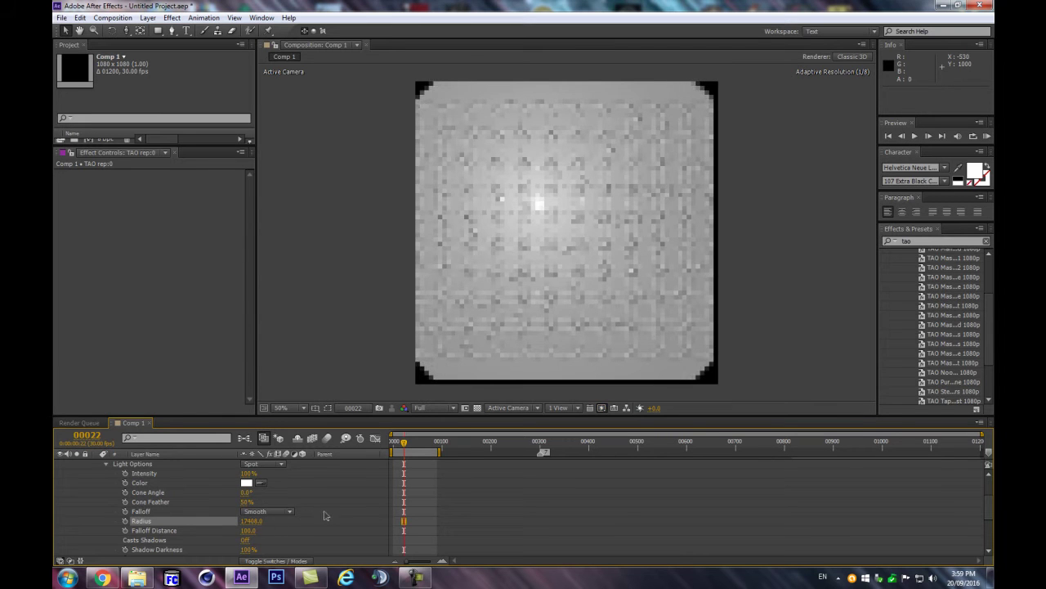
left_click_drag(250, 521, 307, 521)
key(".")
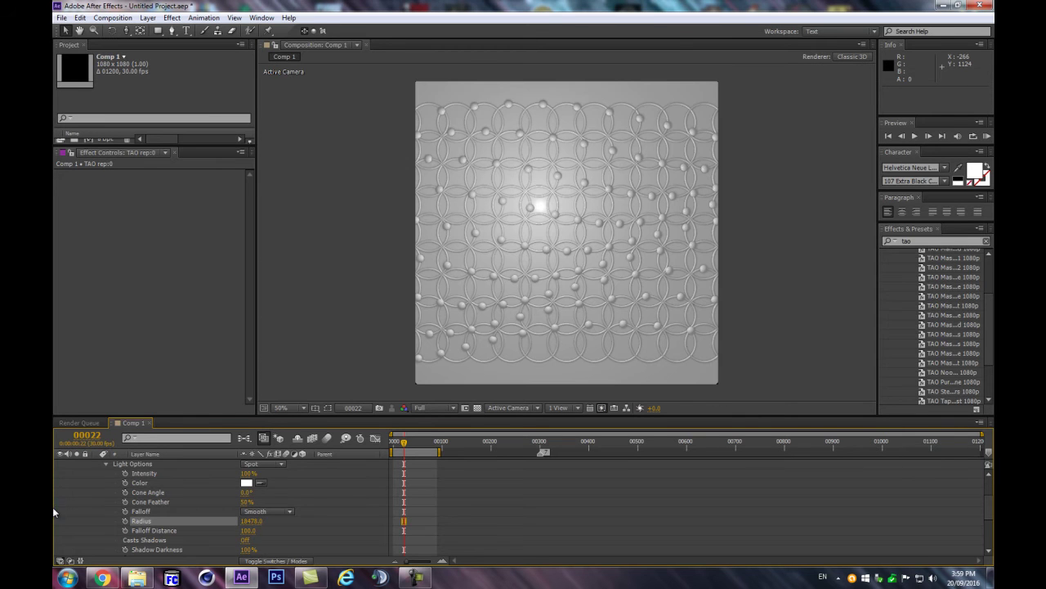
Try shifting the TAO rep:0 light slightly along its Z position and undo the change.
scroll(88, 487, "up", 3)
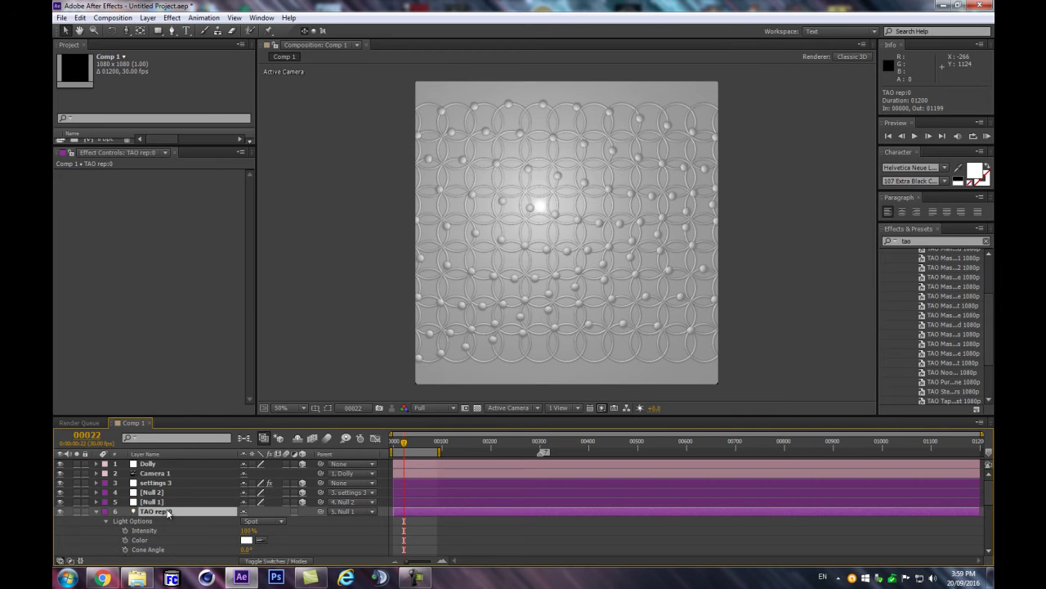
key("p")
key(".")
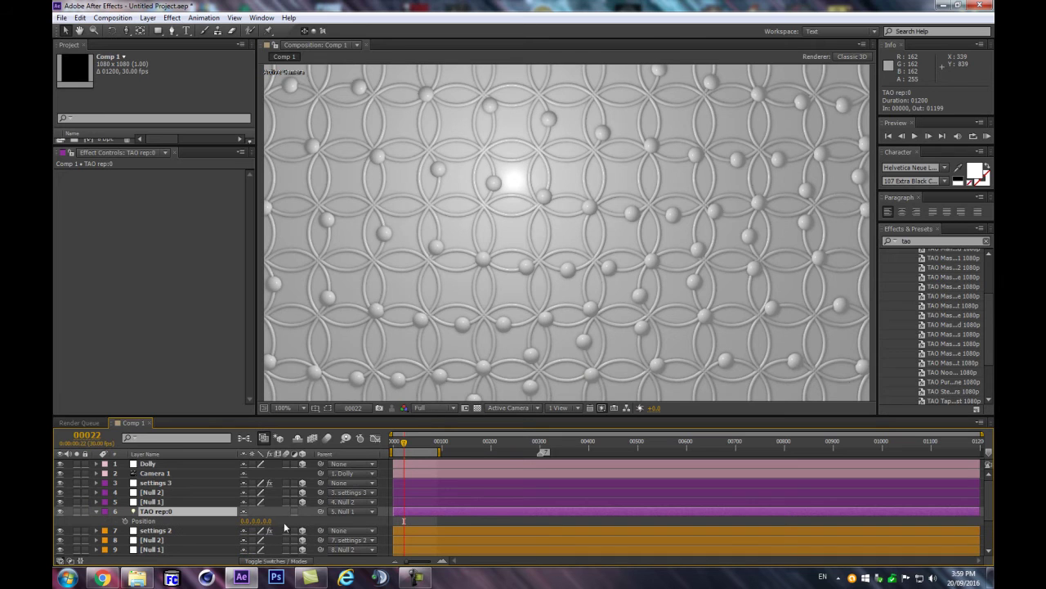
left_click_drag(267, 521, 286, 520)
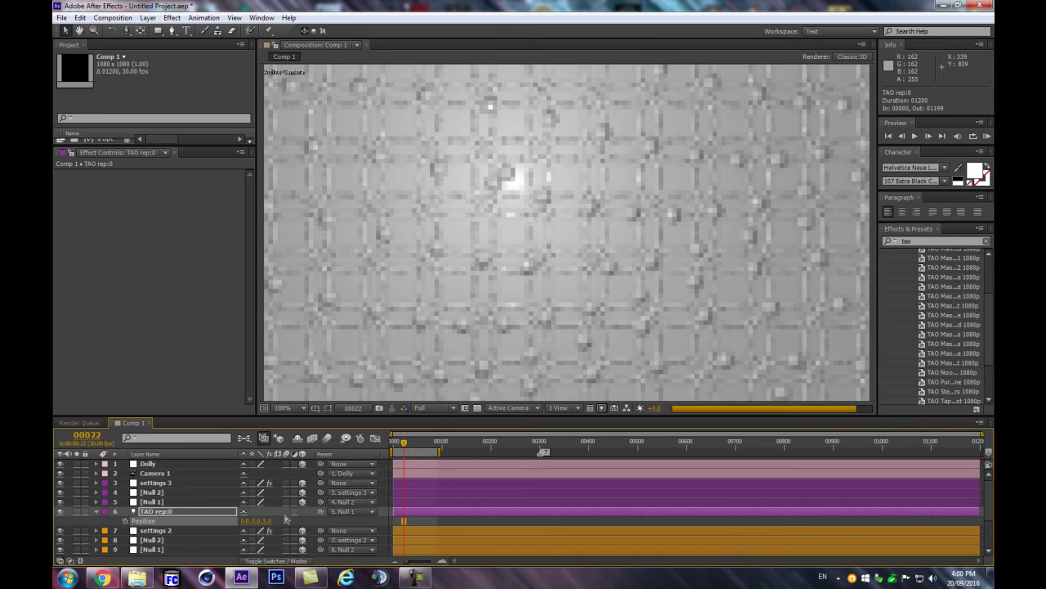
key("ctrl+z")
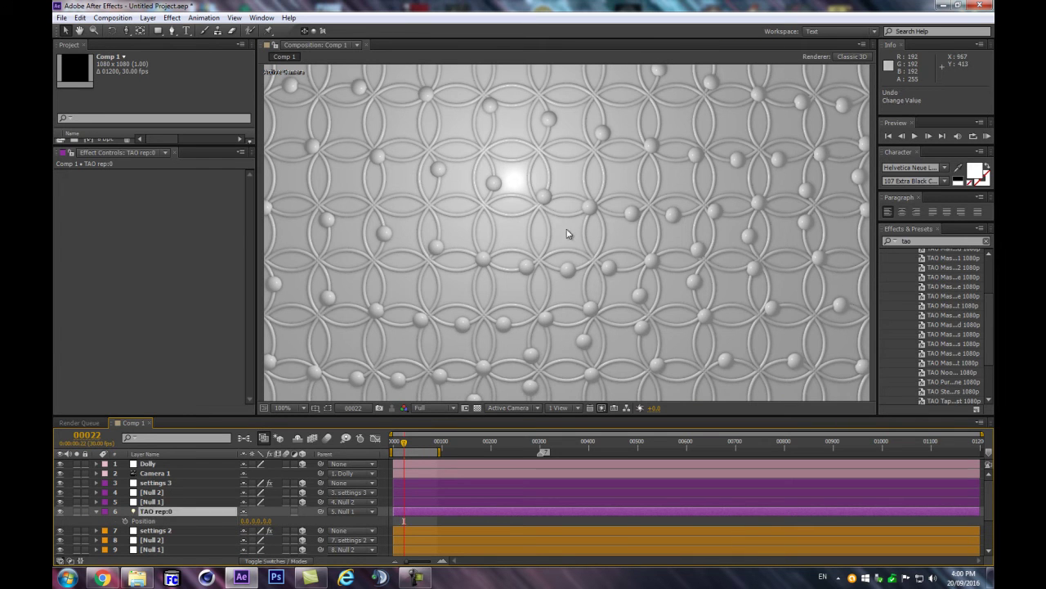
Set the Dolly null's X Rotation to 90° to view the ring grid edge-on.
left_click(165, 464)
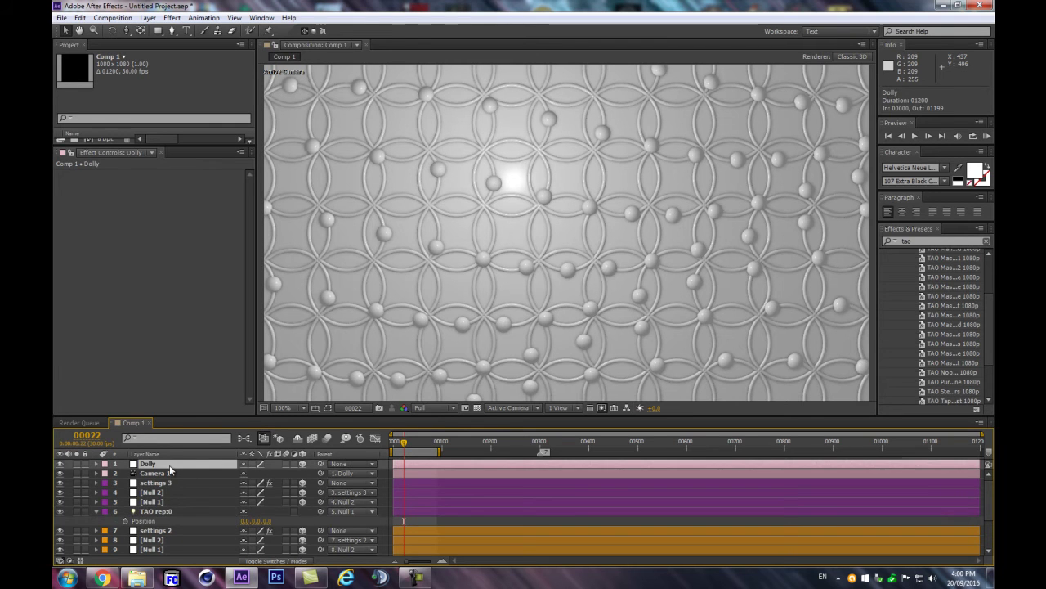
key("r")
left_click(256, 482)
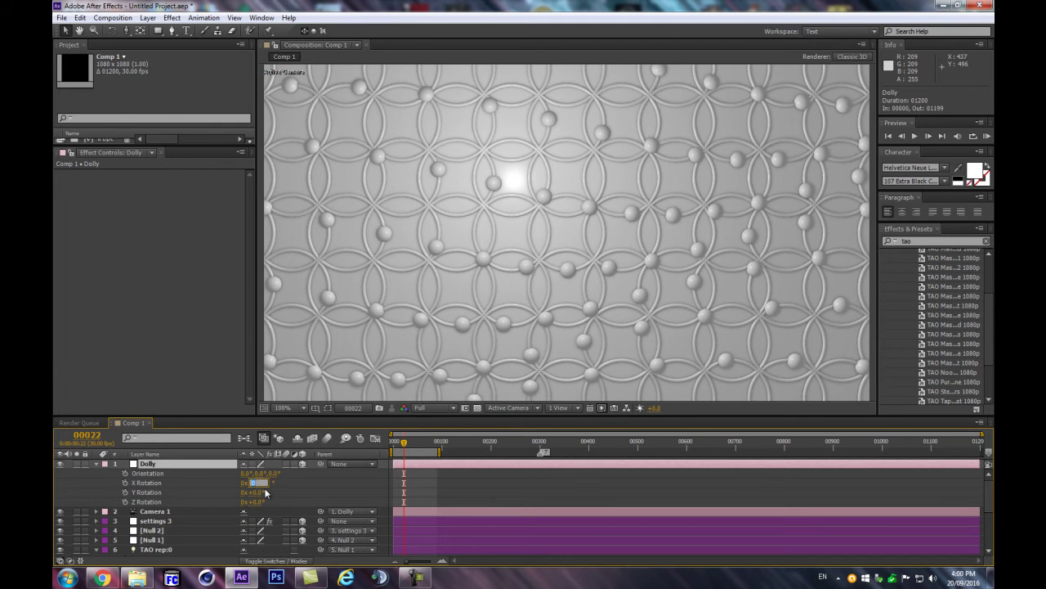
type("90")
key("Return")
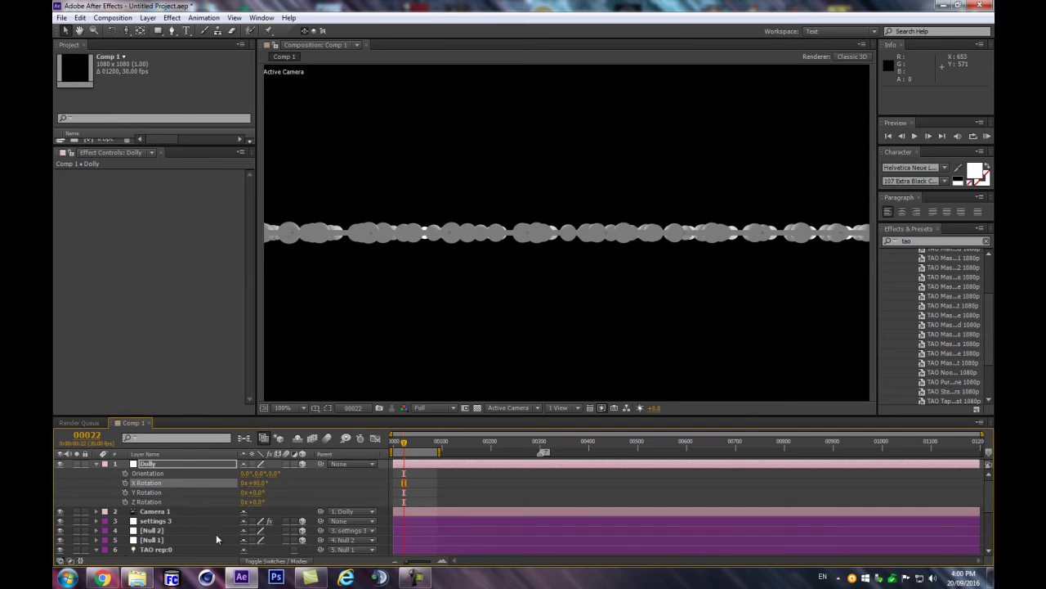
Delete the settings 3 null and the two nulls beneath it that carry the TAO rep:0 light.
scroll(217, 531, "down", 3)
scroll(176, 504, "up", 3)
scroll(171, 512, "down", 1)
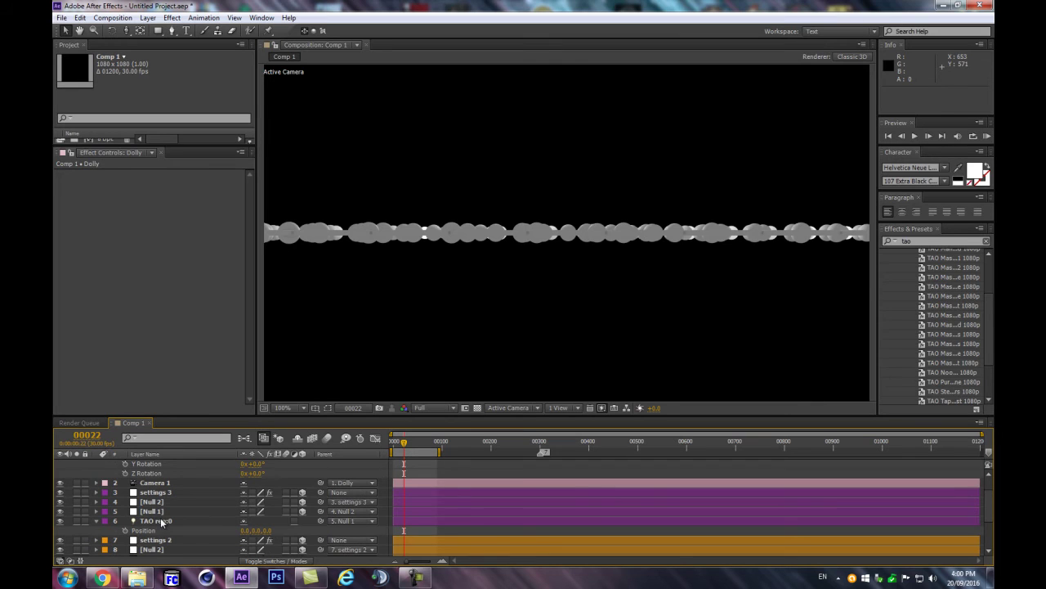
left_click(160, 518)
scroll(147, 523, "down", 1)
left_click(165, 482)
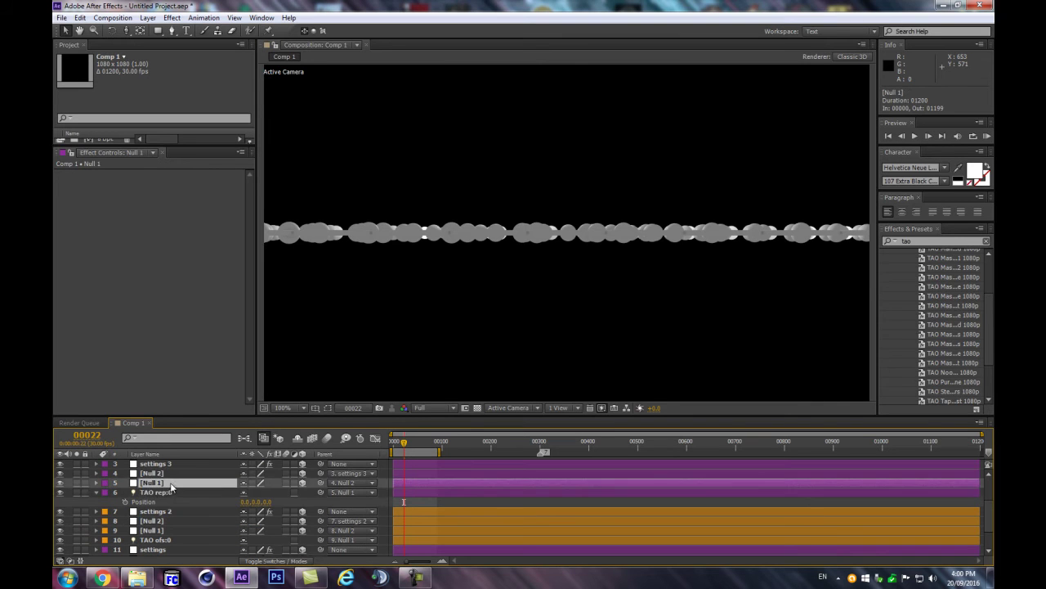
scroll(172, 487, "up", 1)
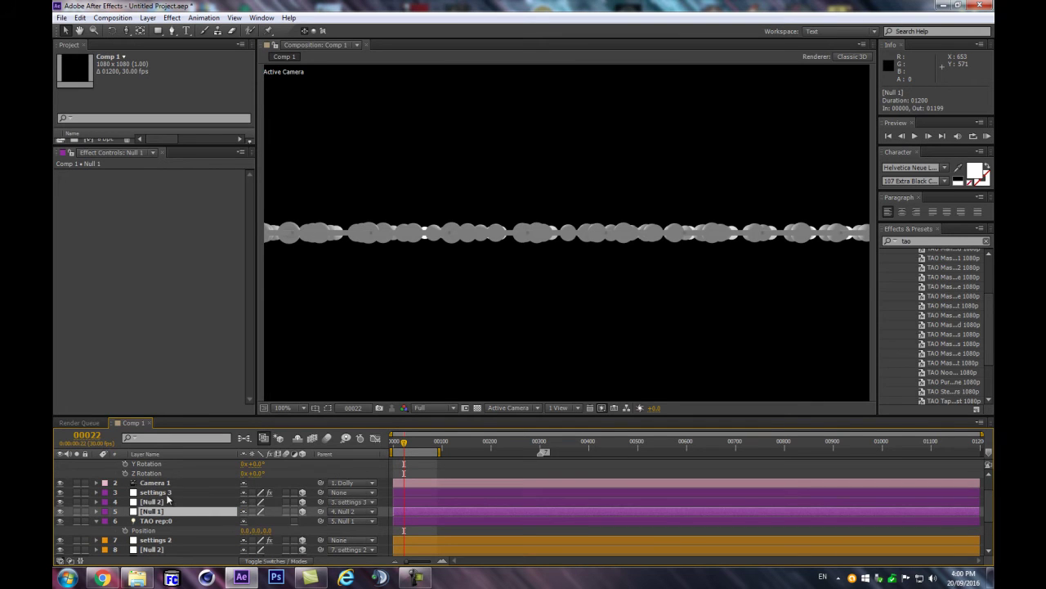
left_click(171, 493, "shift")
key("Delete")
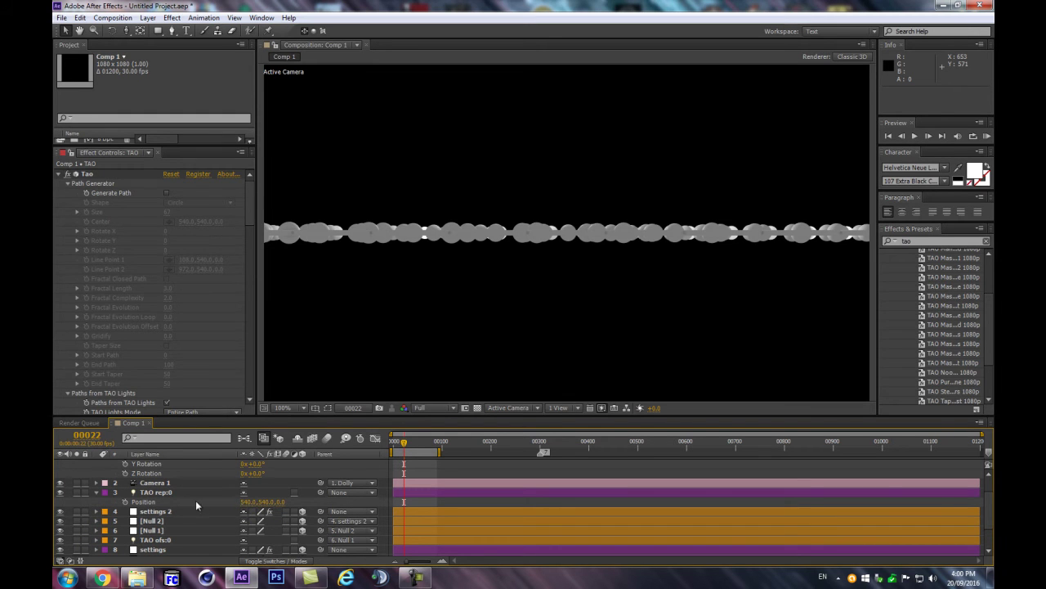
Push the TAO rep:0 light back along its Z position to 79 so the backdrop sits just behind the orbiting spheres.
left_click_drag(286, 501, 311, 496)
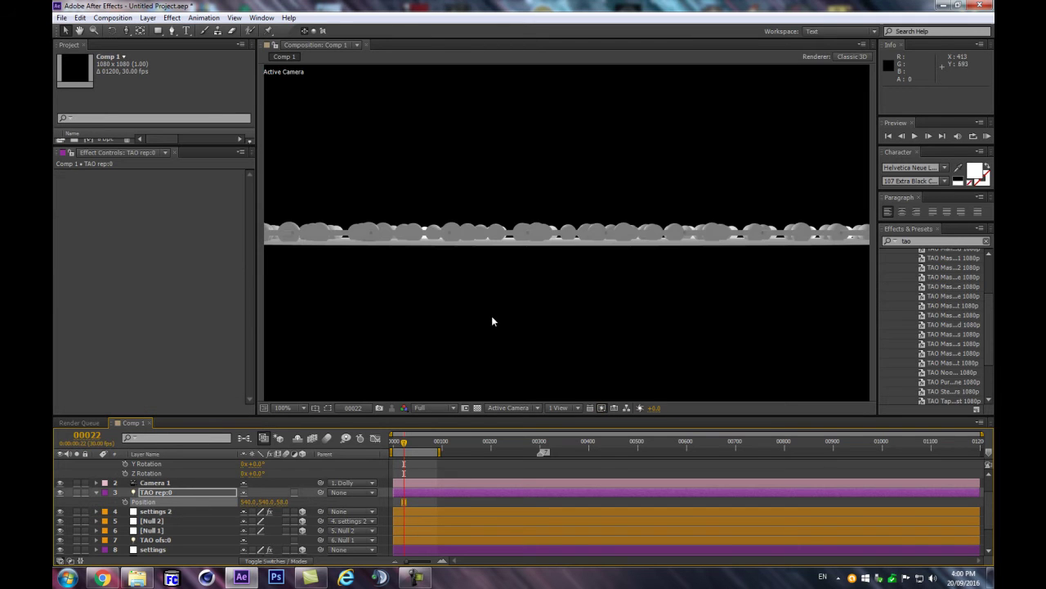
scroll(605, 243, "up", 2)
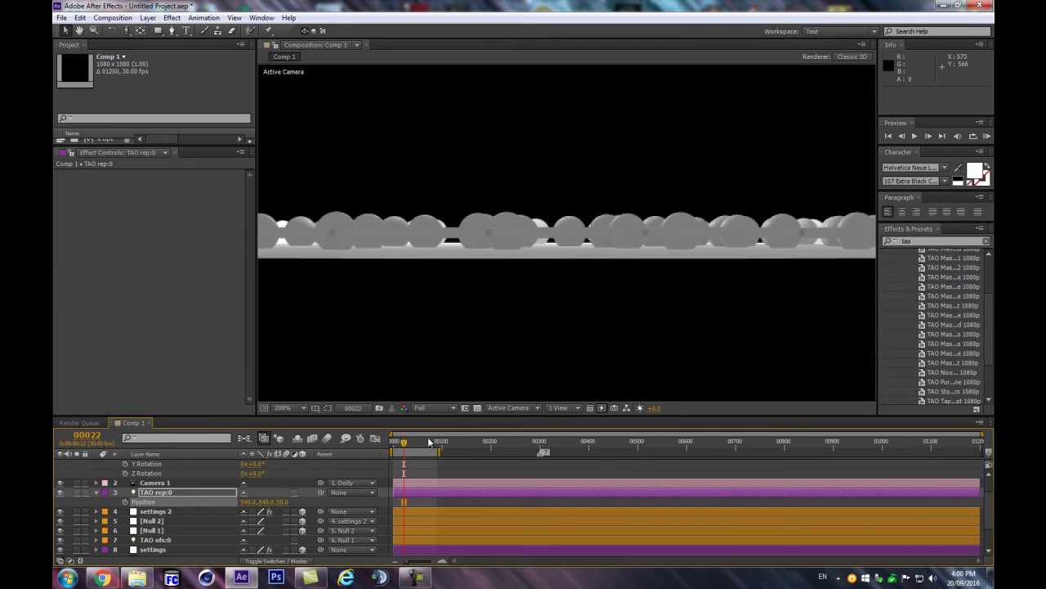
left_click_drag(377, 498, 383, 502)
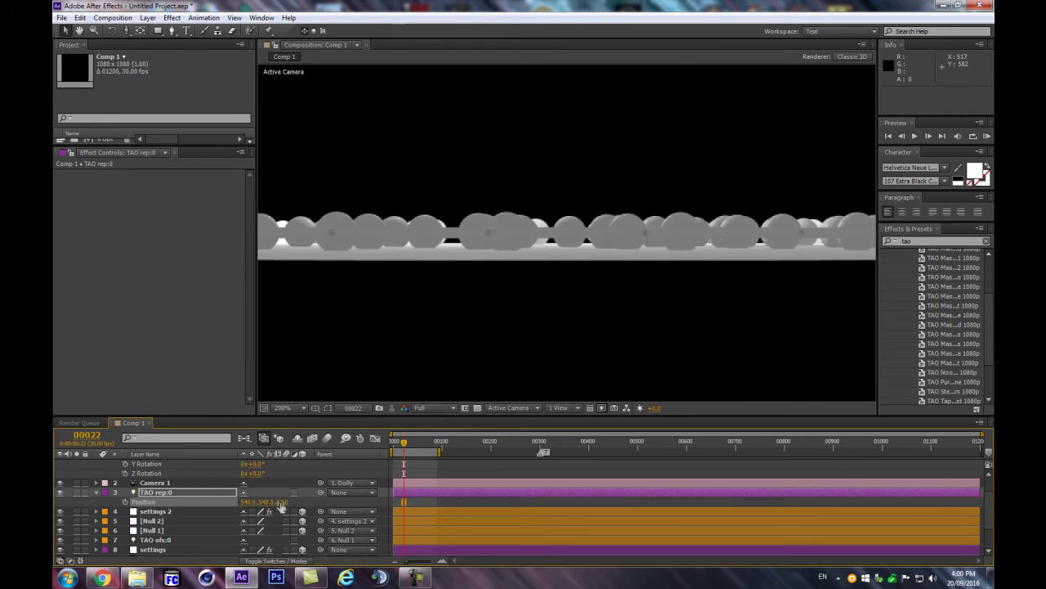
left_click_drag(290, 500, 295, 502)
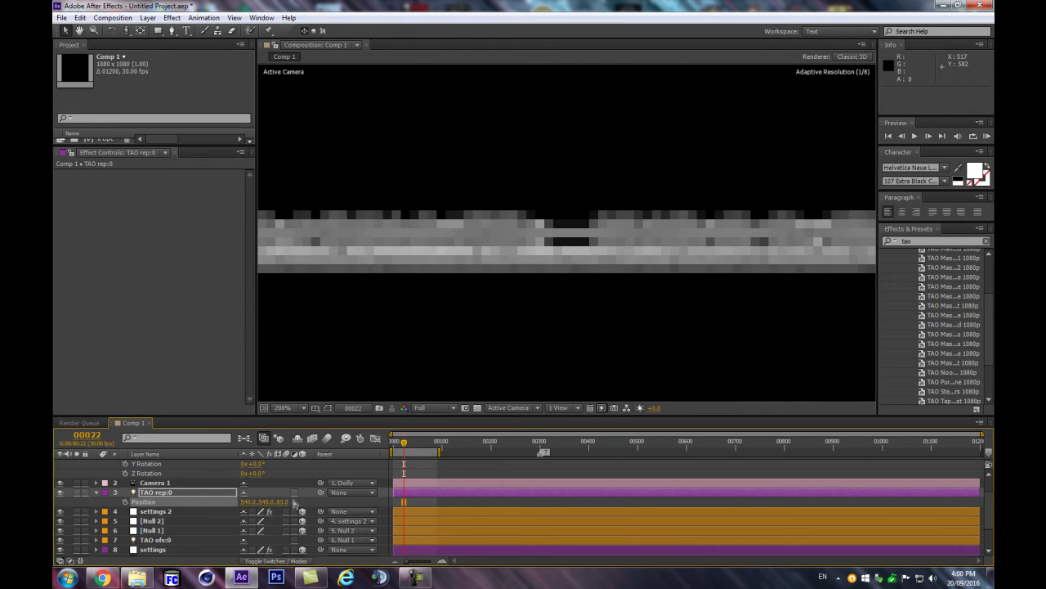
scroll(729, 299, "up", 3)
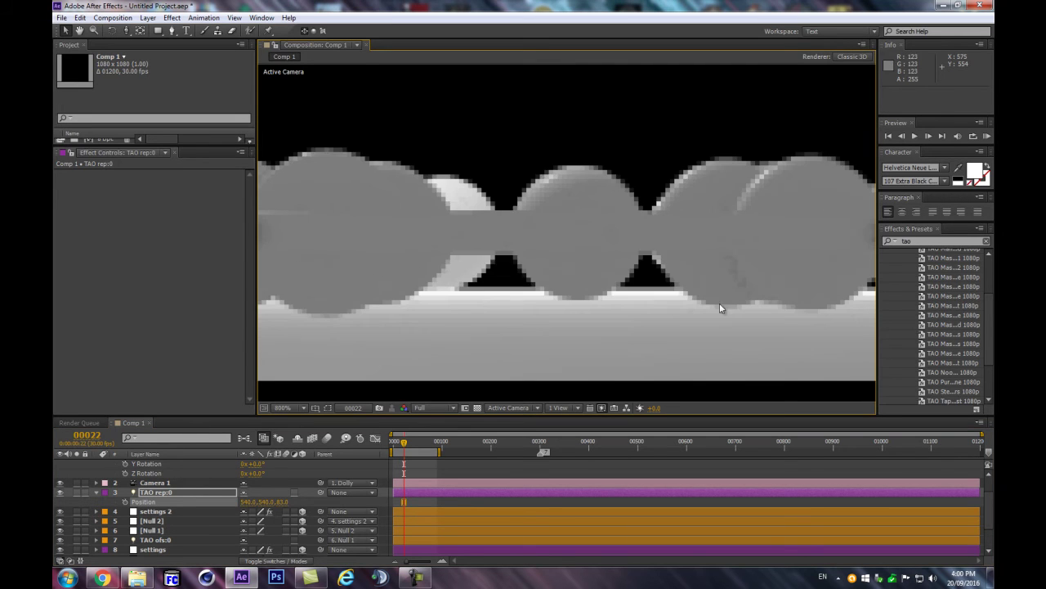
scroll(650, 319, "down", 1)
left_click_drag(289, 503, 280, 504)
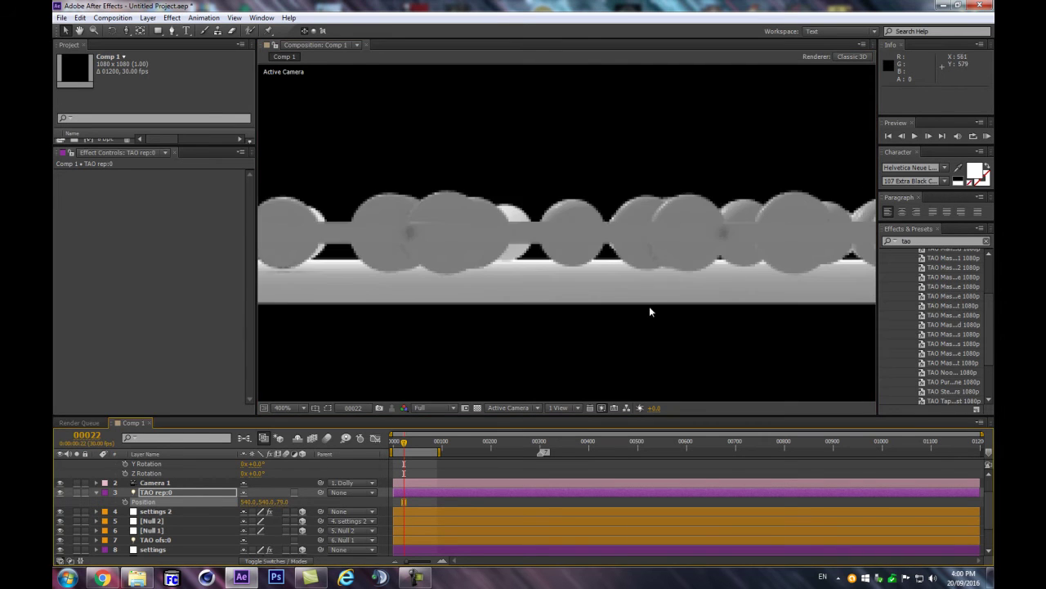
scroll(647, 309, "down", 1)
scroll(646, 313, "down", 2)
scroll(639, 314, "up", 1)
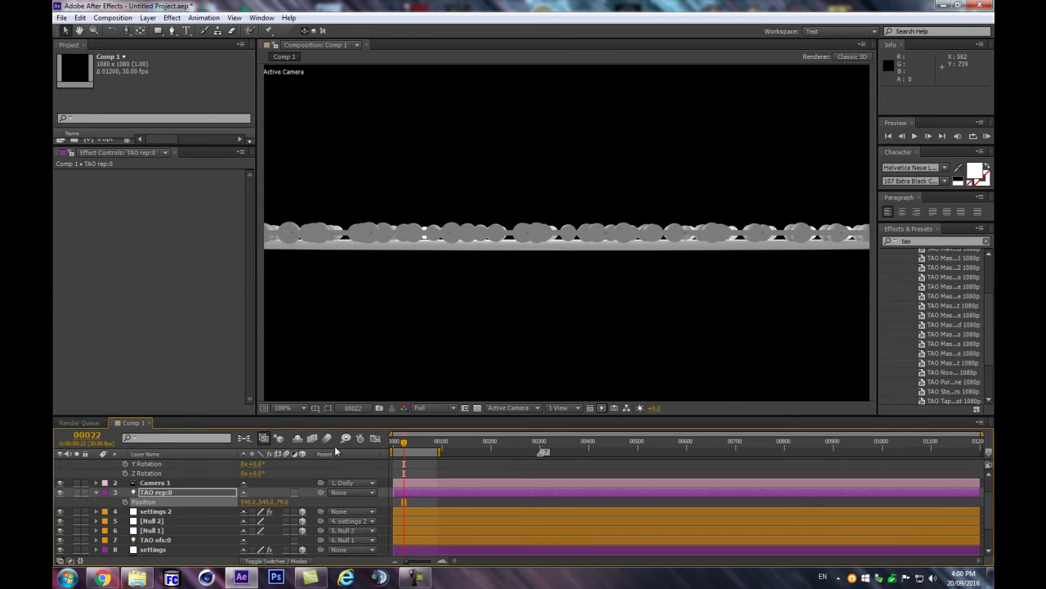
Collapse the TAO rep:0 light's properties and change its label colour to Brown.
left_click(111, 492)
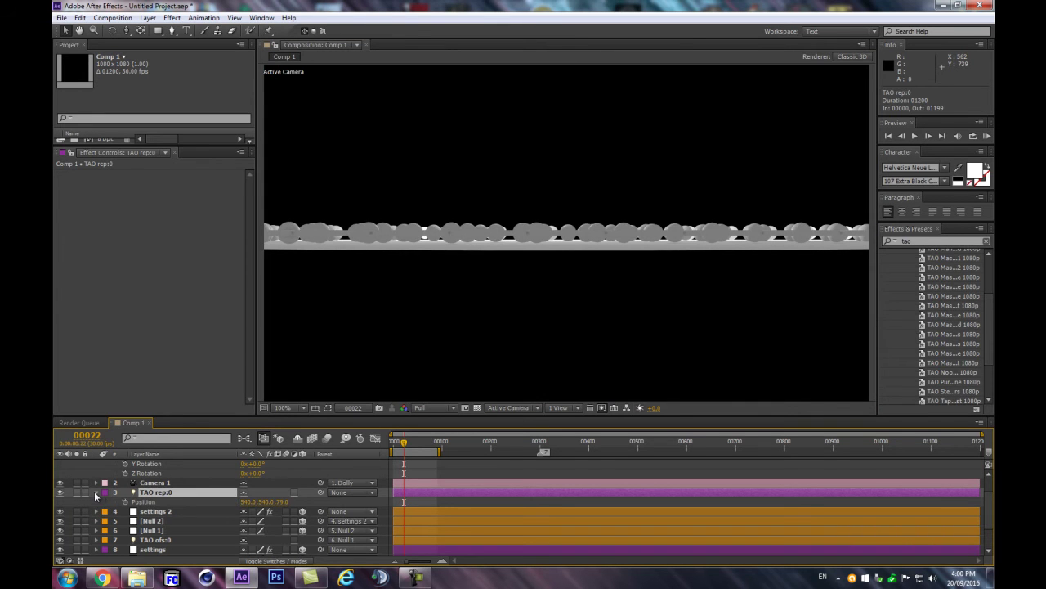
left_click(95, 492)
scroll(294, 523, "down", 2)
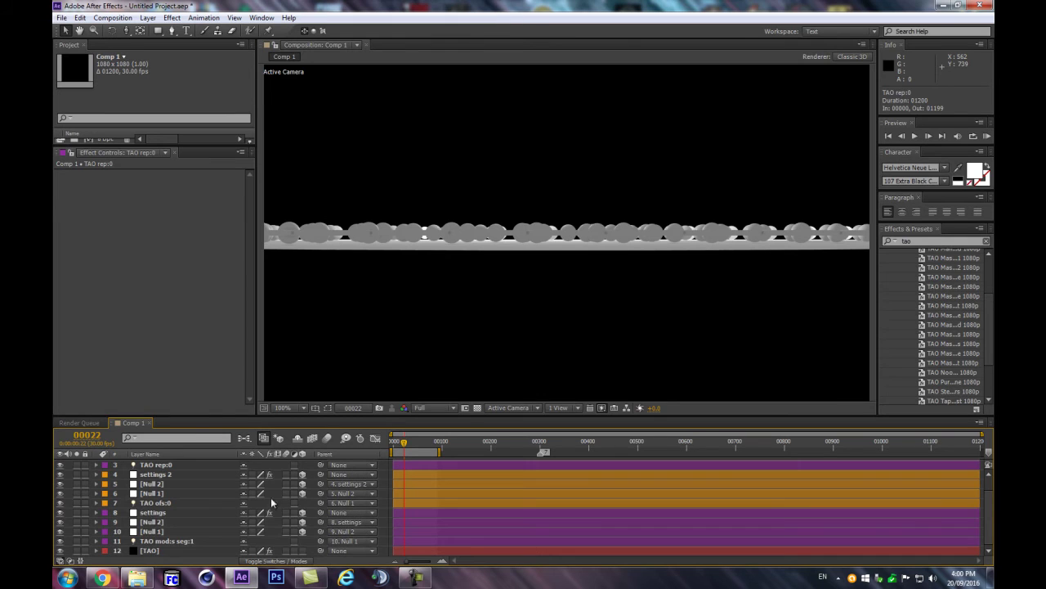
left_click(153, 502)
scroll(153, 501, "up", 2)
left_click(154, 493)
left_click(143, 484)
left_click(105, 482)
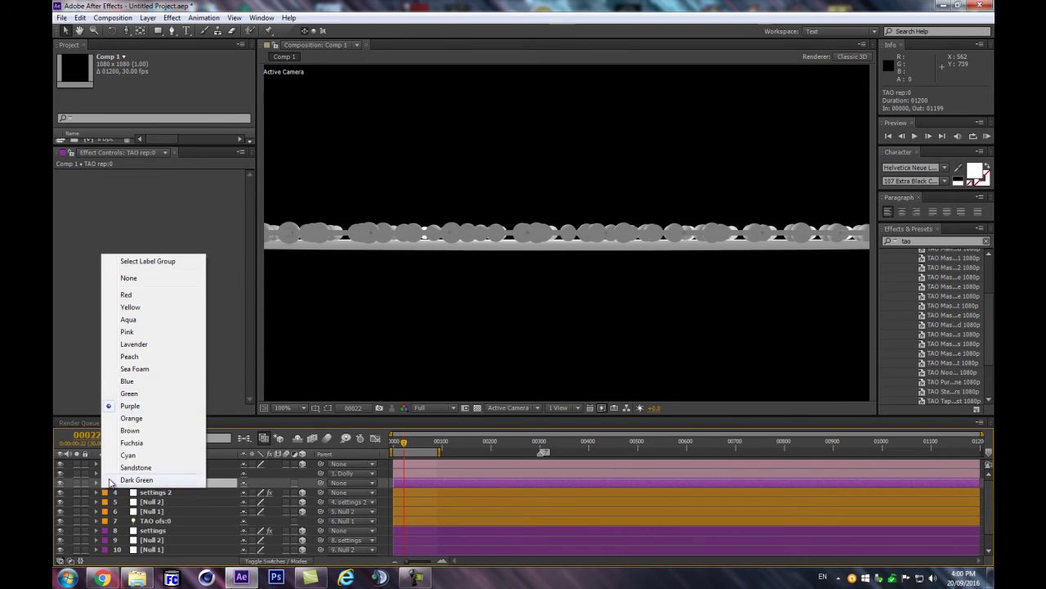
left_click(129, 430)
left_click(163, 493)
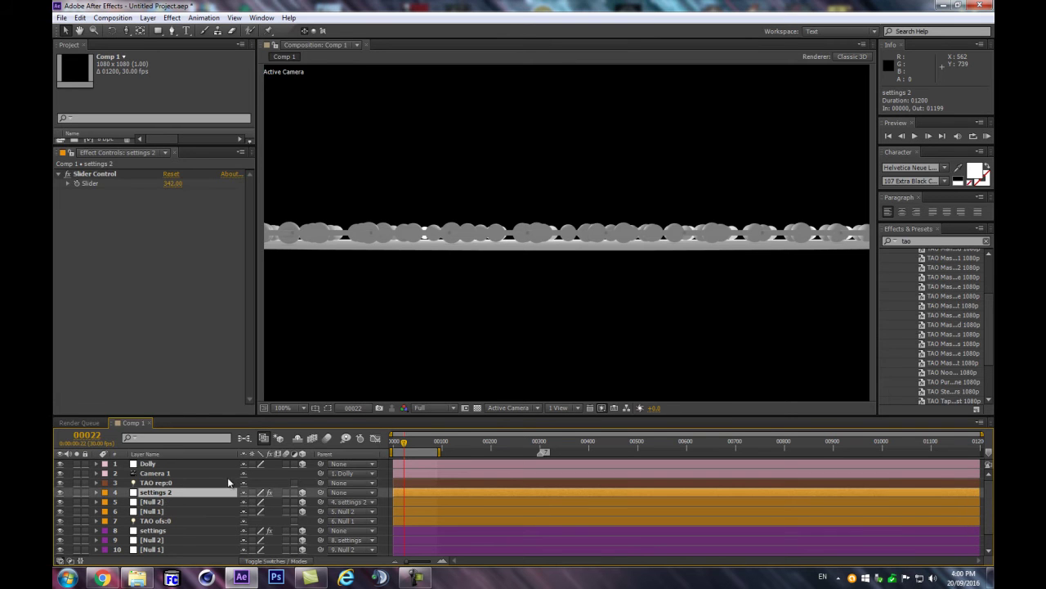
Reset the Dolly null's X Rotation to 0° to face the grid frontally.
left_click(148, 464)
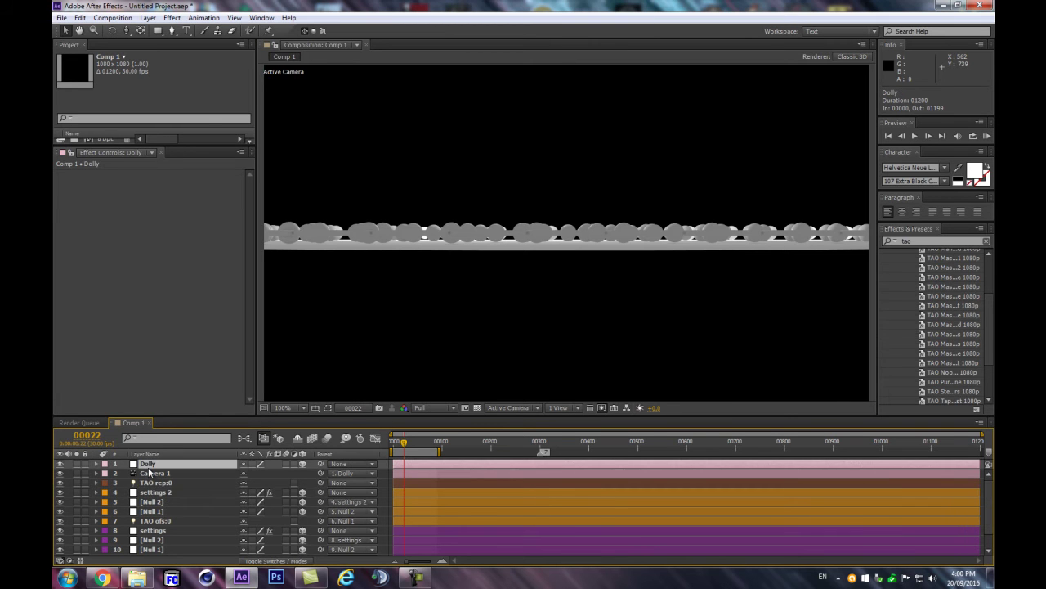
key("r")
left_click(255, 484)
type("0x +0.0°")
key("Return")
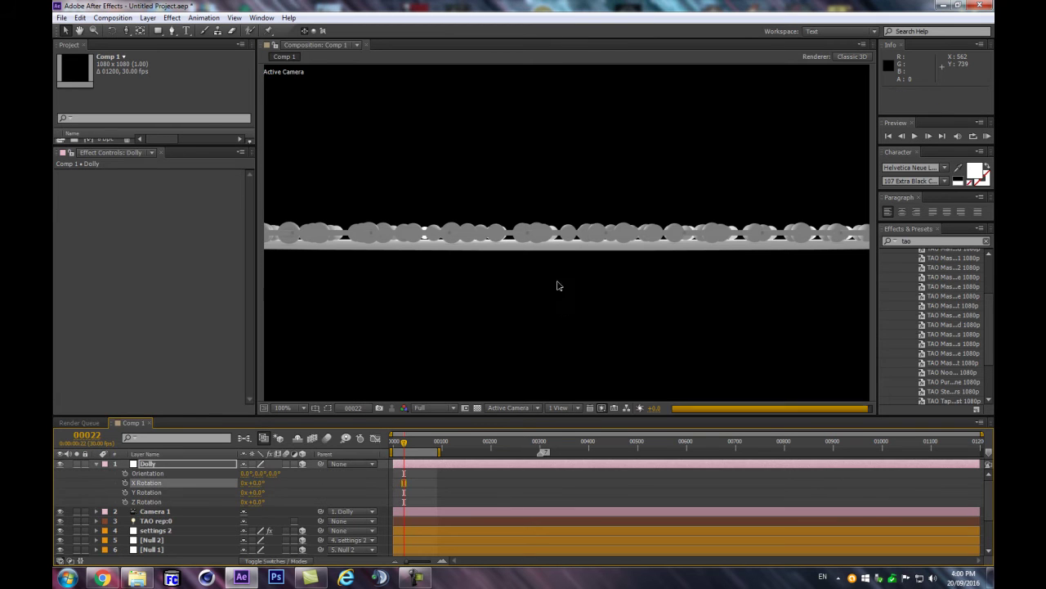
scroll(550, 289, "down", 1)
scroll(556, 290, "up", 1)
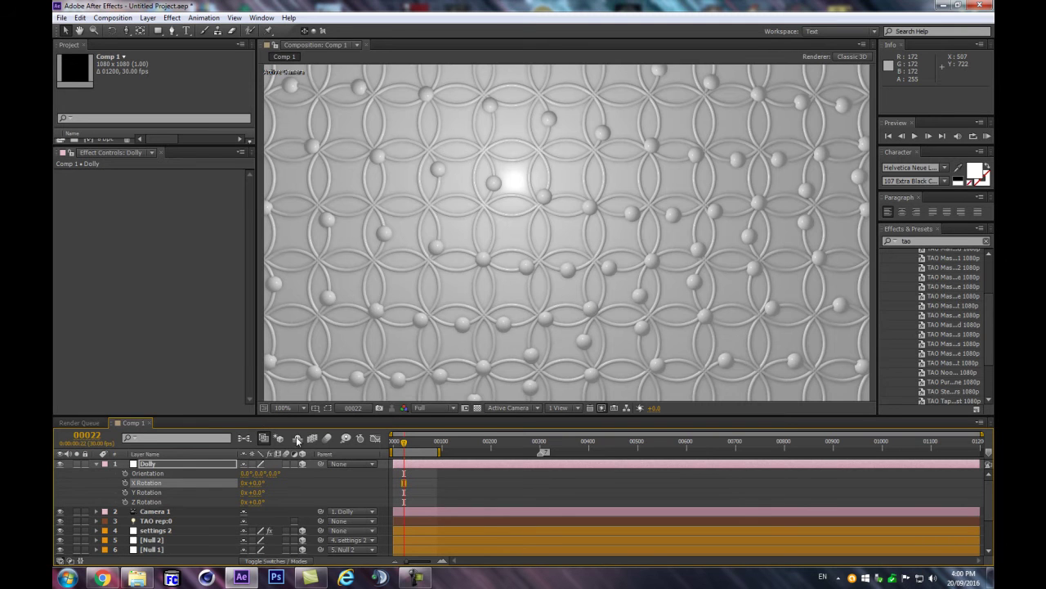
Collapse the Dolly null's open properties and deselect all layers.
key("ctrl+a")
left_click(95, 465)
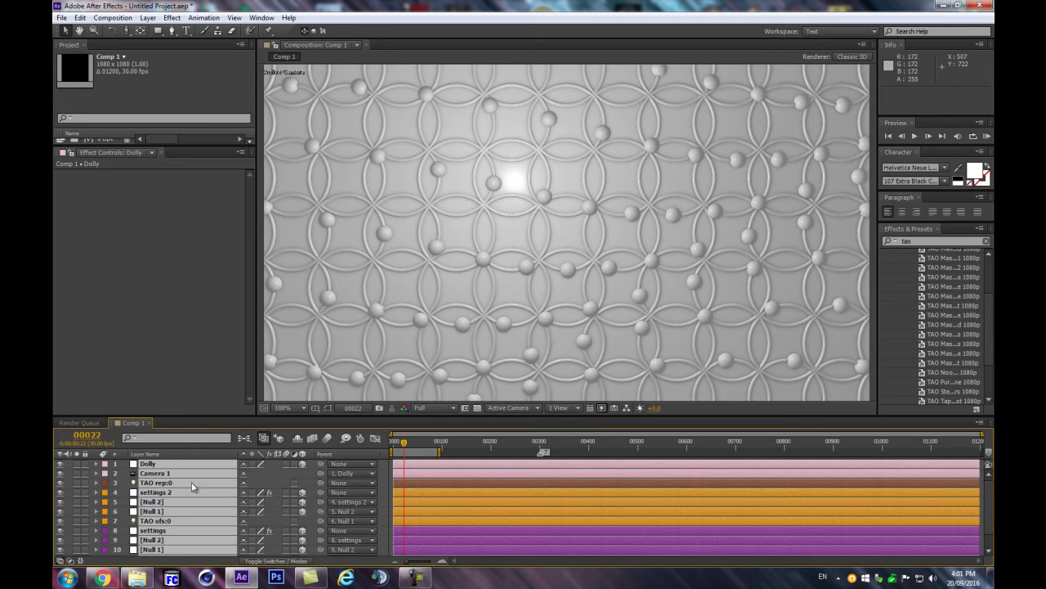
key("ctrl+shift+a")
scroll(533, 265, "down", 1)
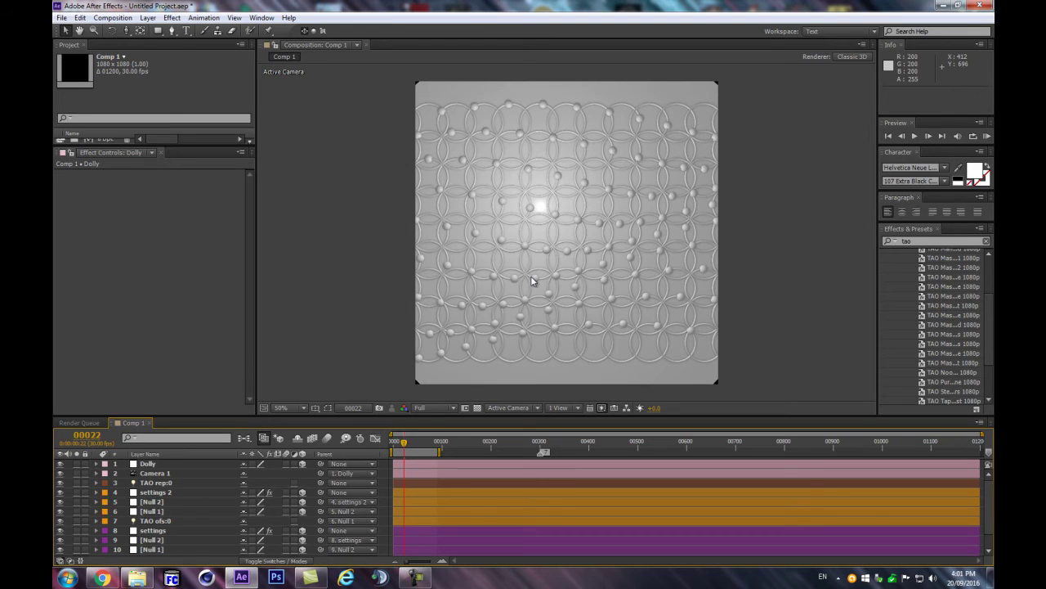
scroll(178, 547, "down", 1)
Dolly Camera 1 in toward the grid to a Z position of about -5873 so the backdrop fills the frame.
left_click(172, 541)
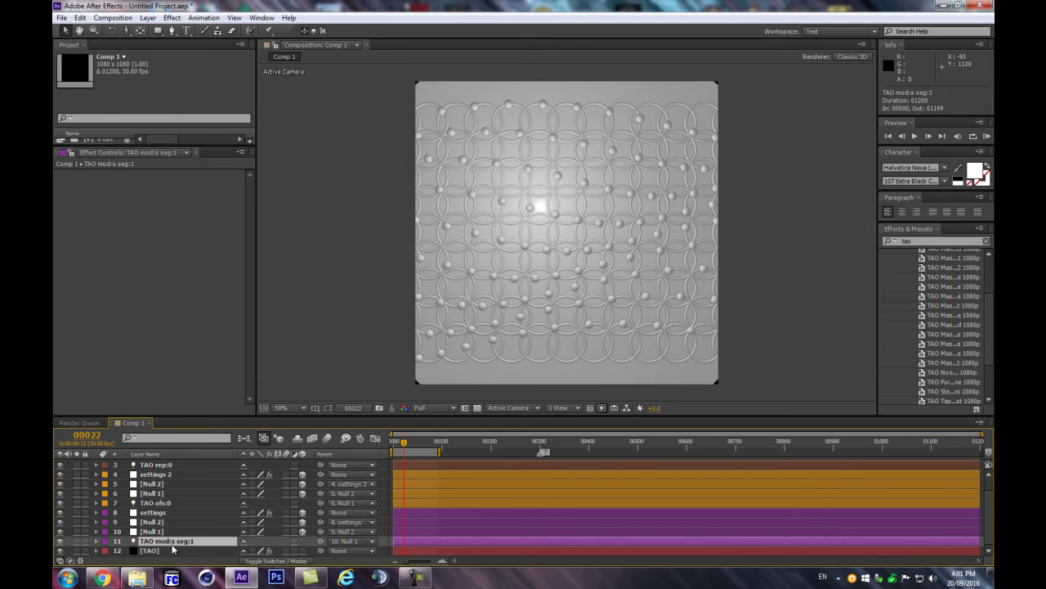
key("c")
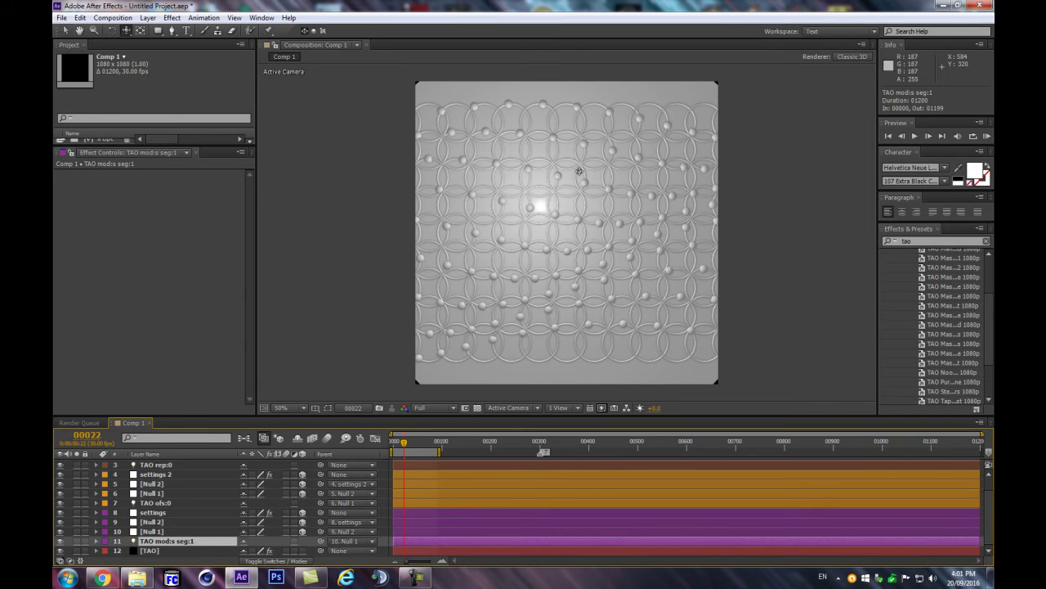
left_click_drag(572, 183, 575, 164)
left_click_drag(575, 165, 577, 167)
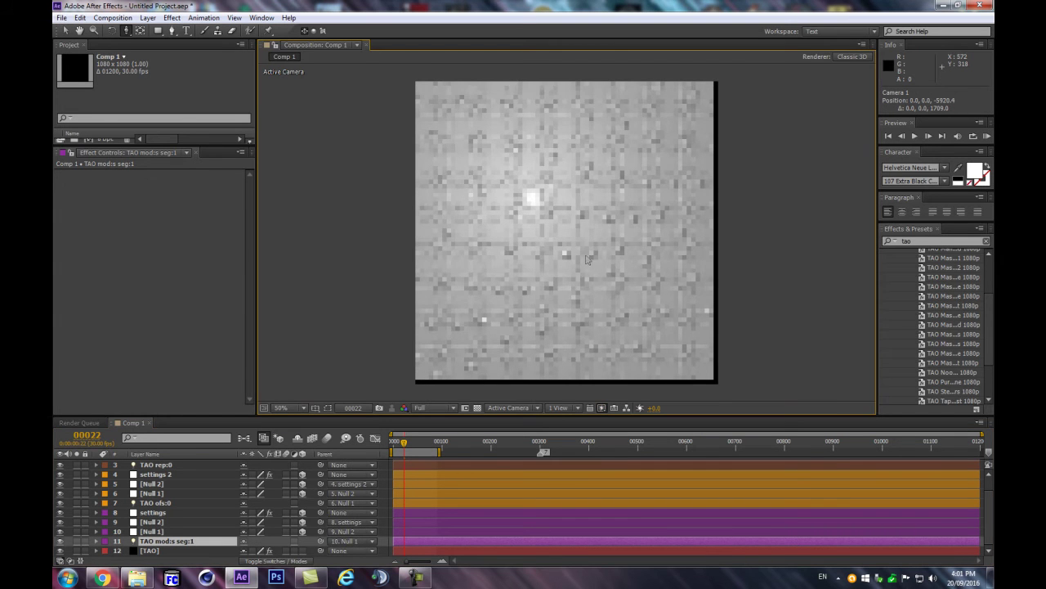
left_click_drag(586, 242, 590, 248)
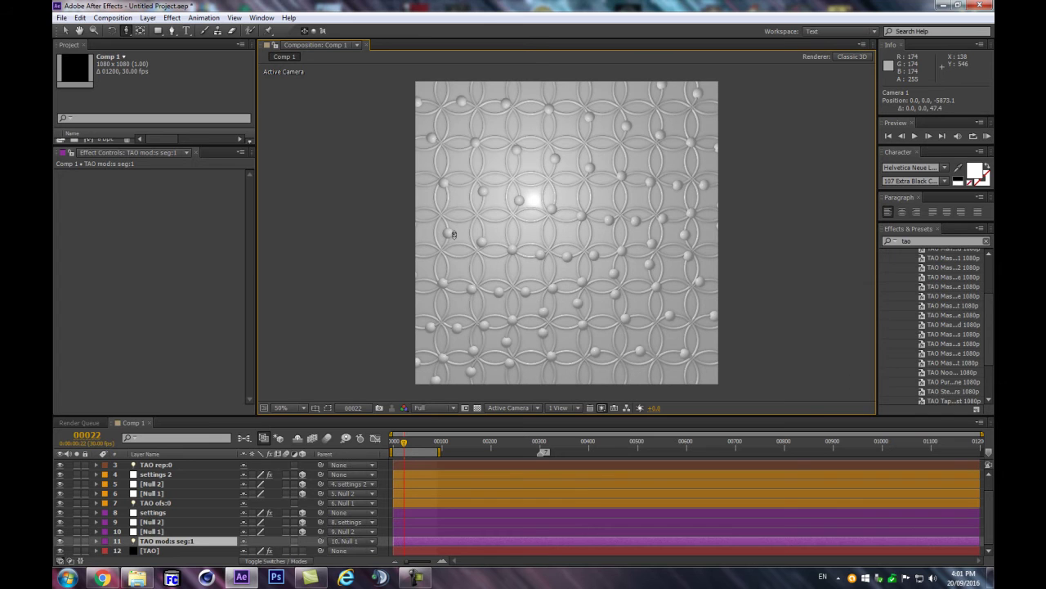
Create a black 500 × 500 px solid named TEXTURE with its aspect ratio locked to 1:1.
left_click(151, 550)
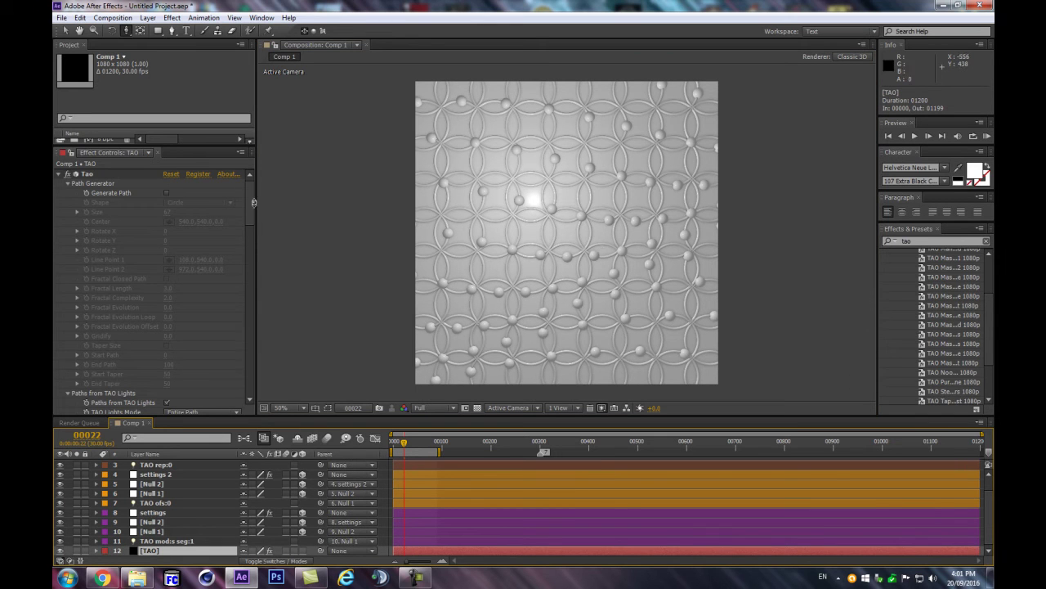
left_click_drag(250, 195, 248, 182)
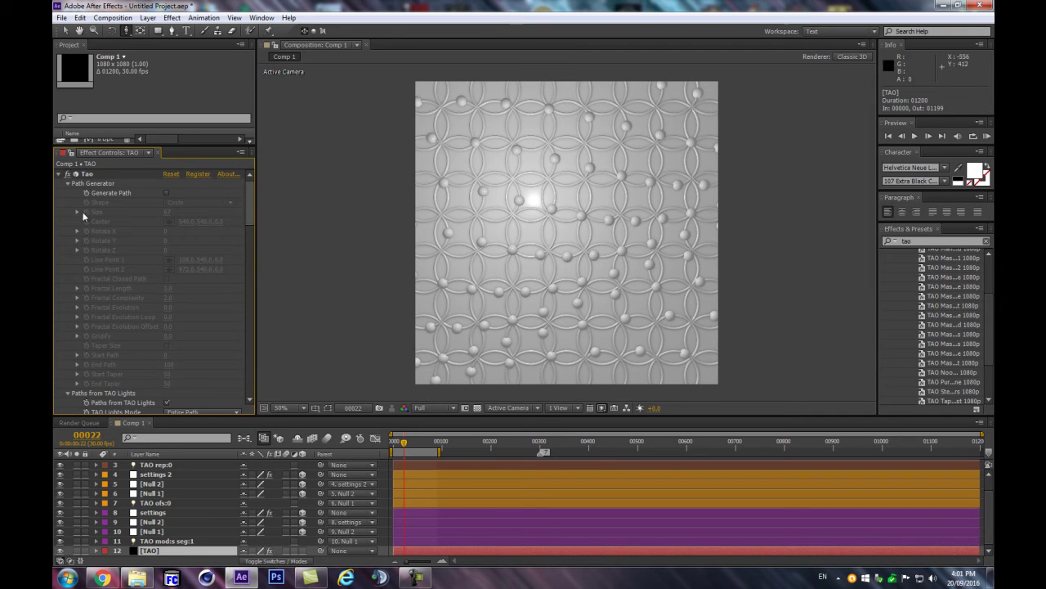
scroll(129, 230, "down", 3)
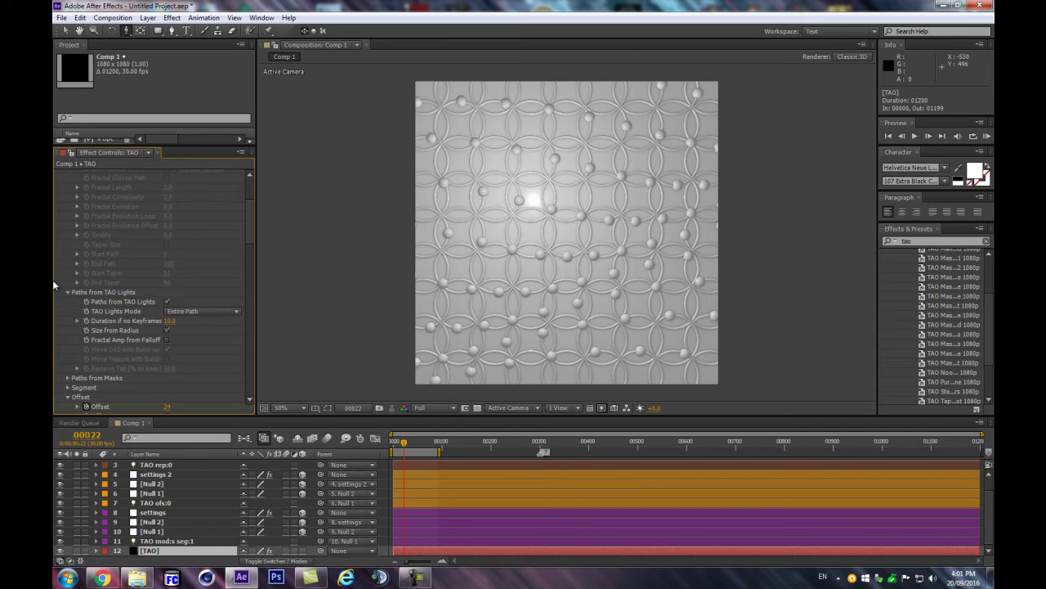
left_click_drag(249, 227, 253, 367)
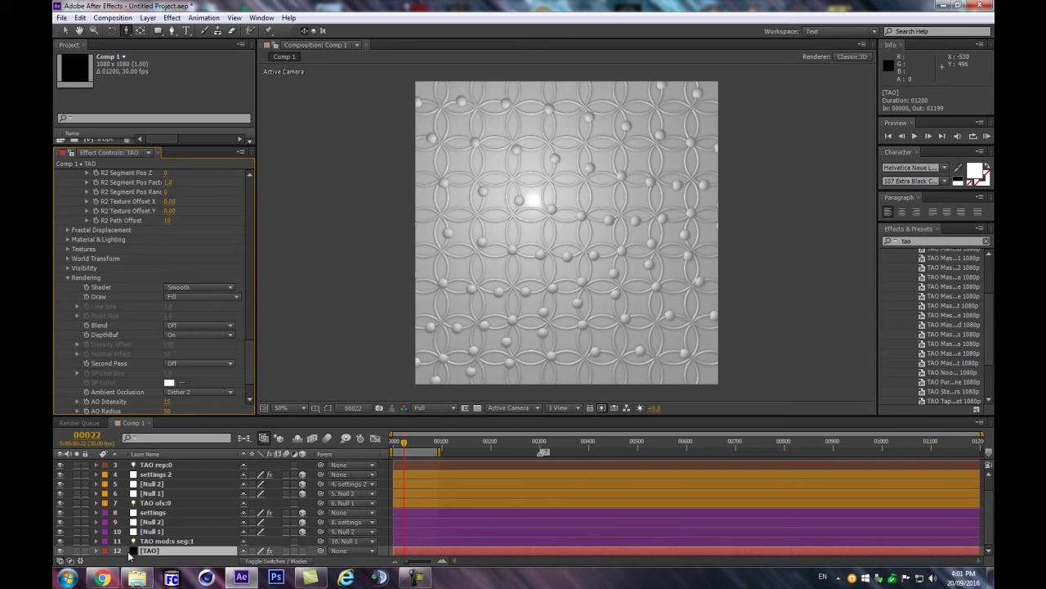
key("ctrl+y")
type("TEXTURE")
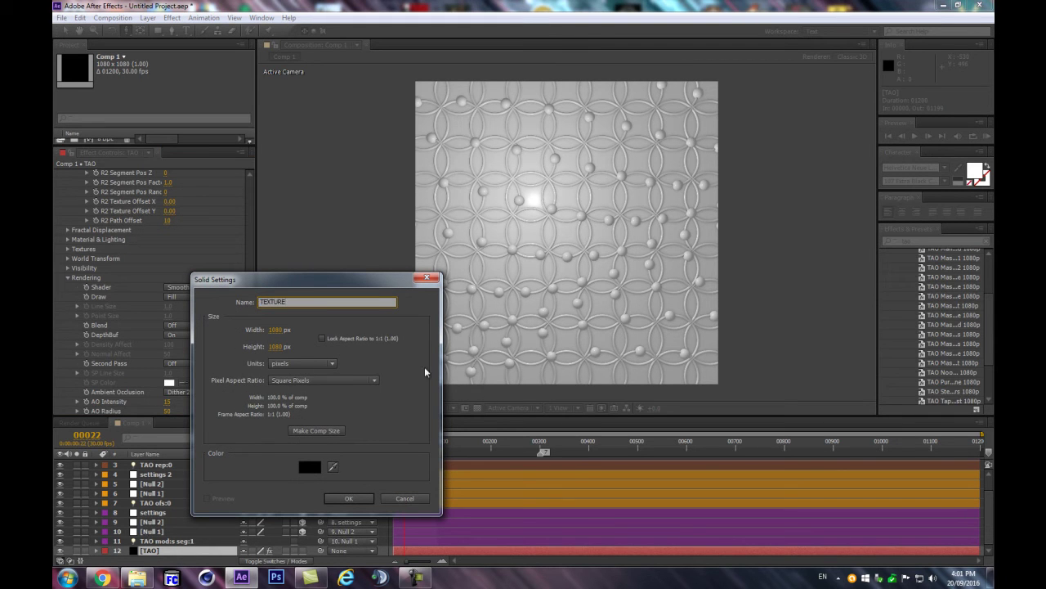
left_click(276, 330)
type("500")
key("Tab")
type("500")
left_click(322, 337)
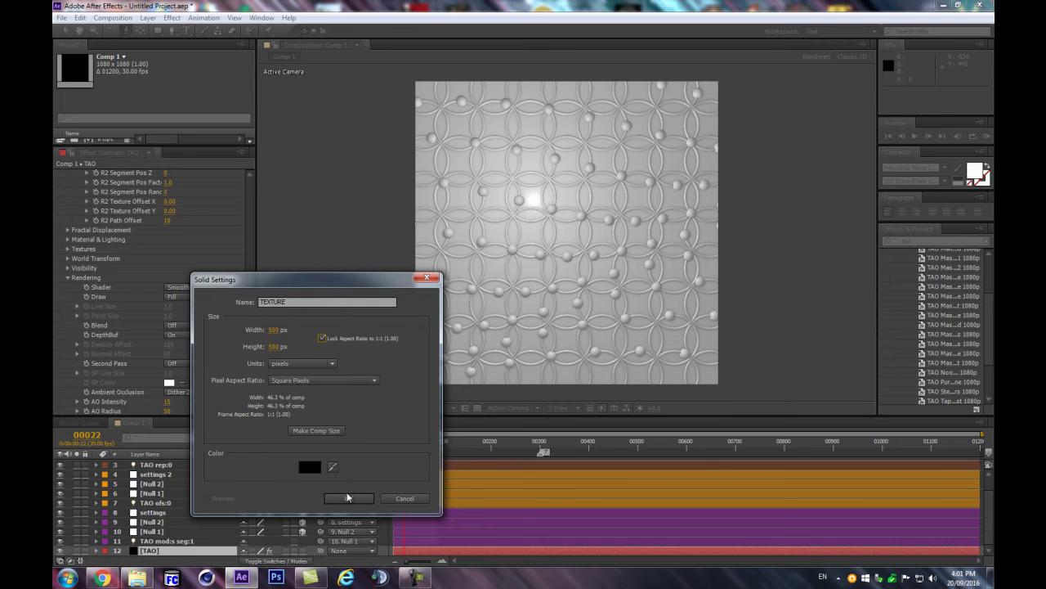
left_click(347, 496)
Pre-compose the TEXTURE solid as TEXTURE Comp 1, leaving all attributes in Comp 1, and open the new composition with its solid selected.
left_click(161, 464)
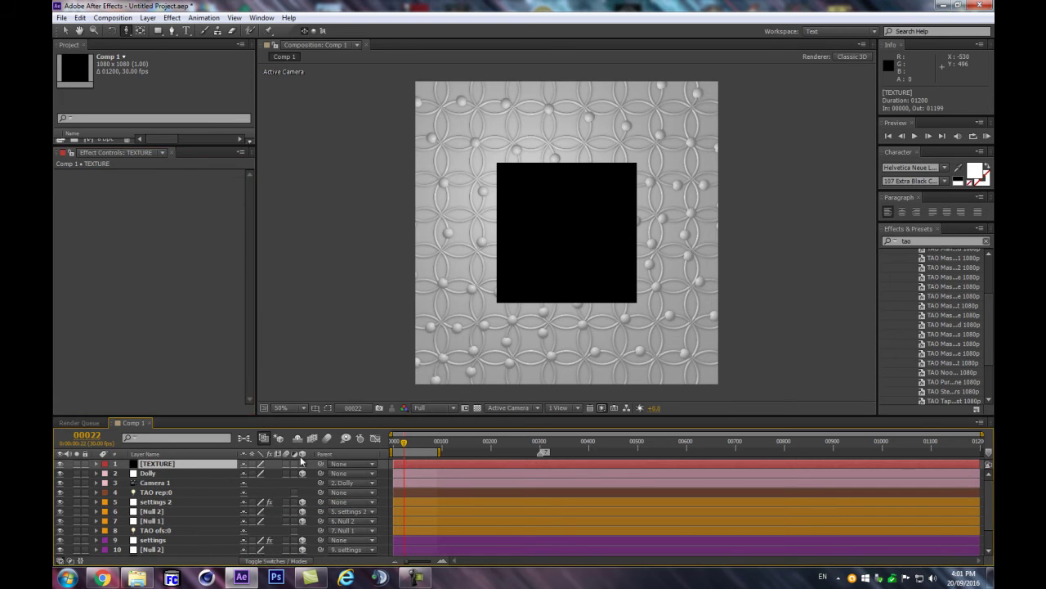
key("ctrl+shift+c")
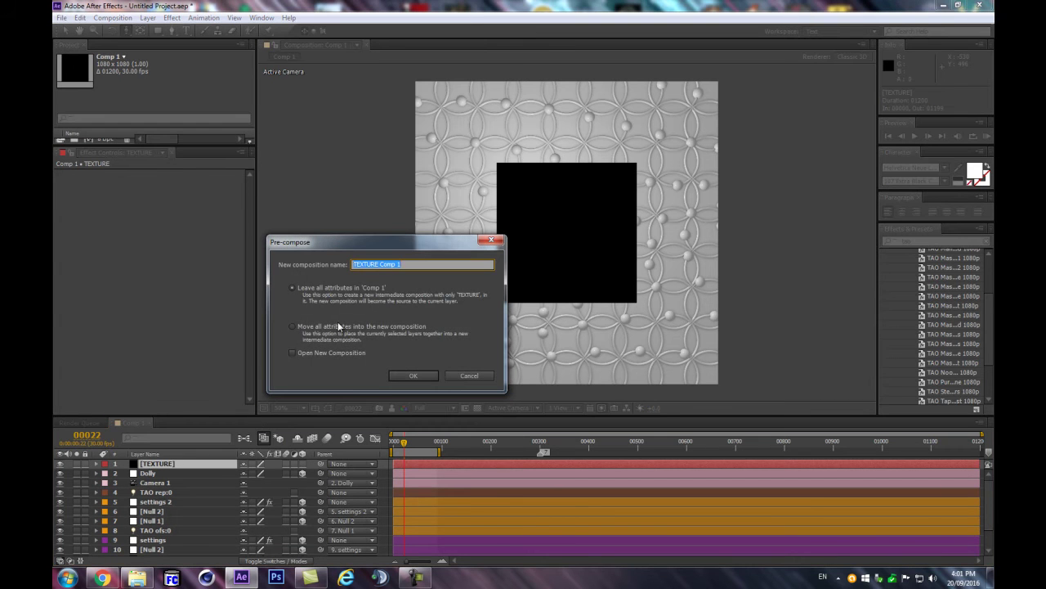
left_click(413, 373)
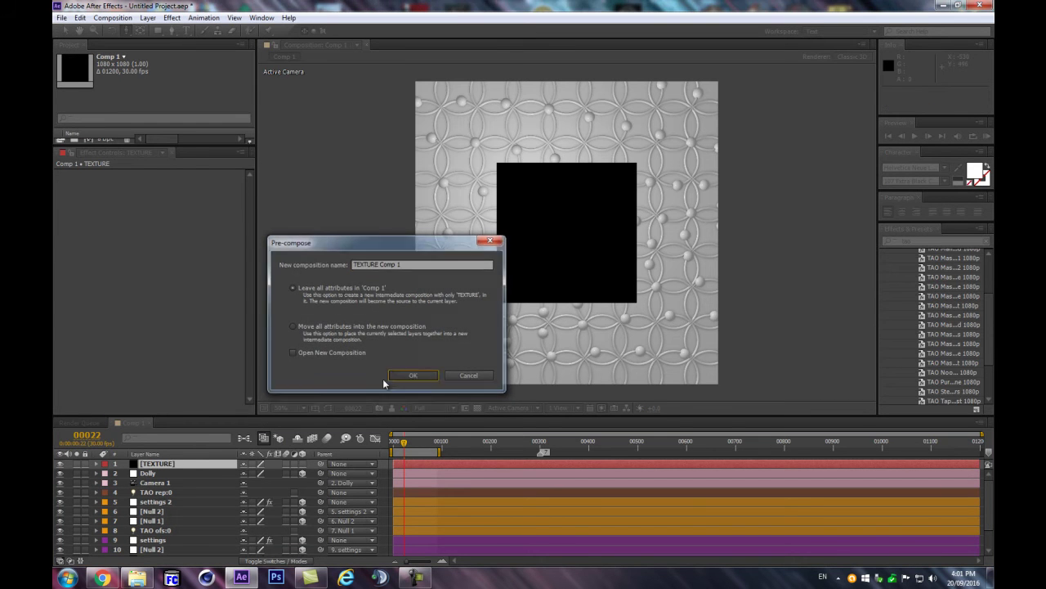
double_click(166, 464)
left_click(166, 463)
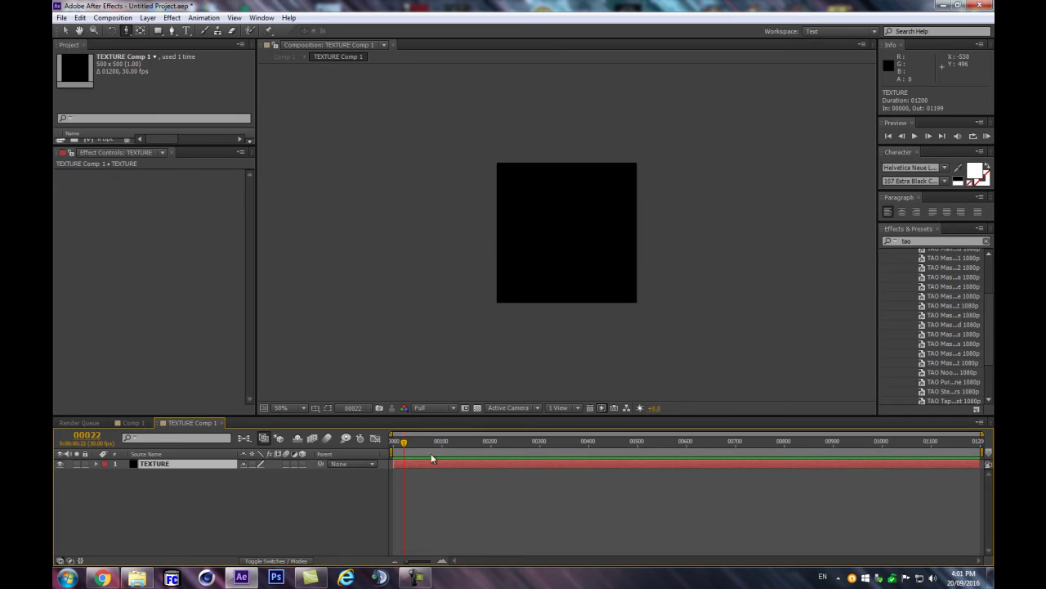
Find the Ramp effect and apply it to the TEXTURE solid.
left_click(963, 241)
type("ramp")
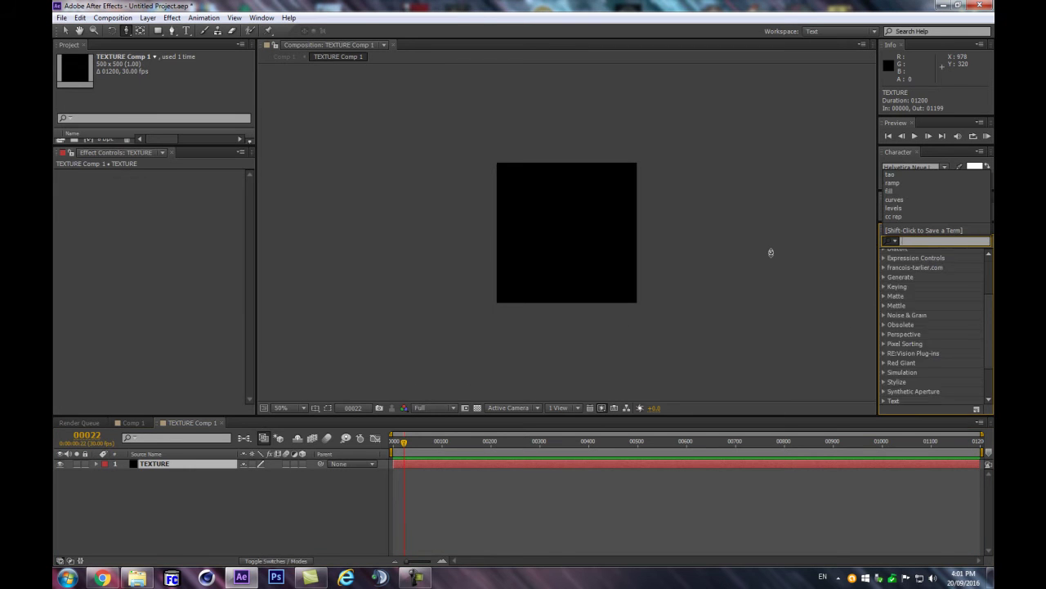
left_click_drag(920, 264, 154, 466)
Find the Colorama effect and apply it to the TEXTURE solid on top of the ramp.
left_click(927, 241)
type("coloram")
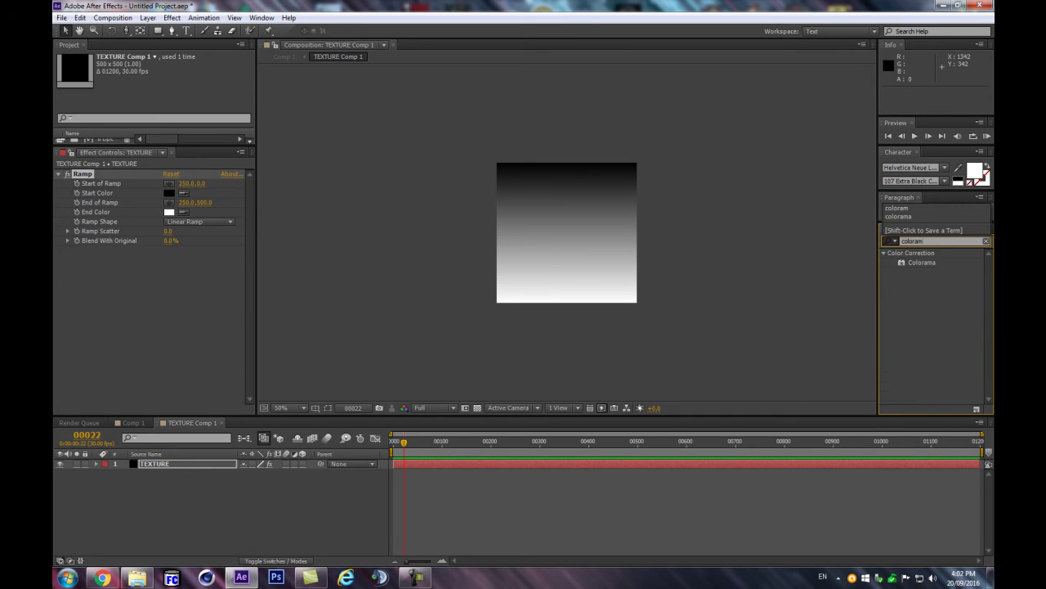
left_click_drag(921, 262, 155, 464)
scroll(616, 232, "up", 2)
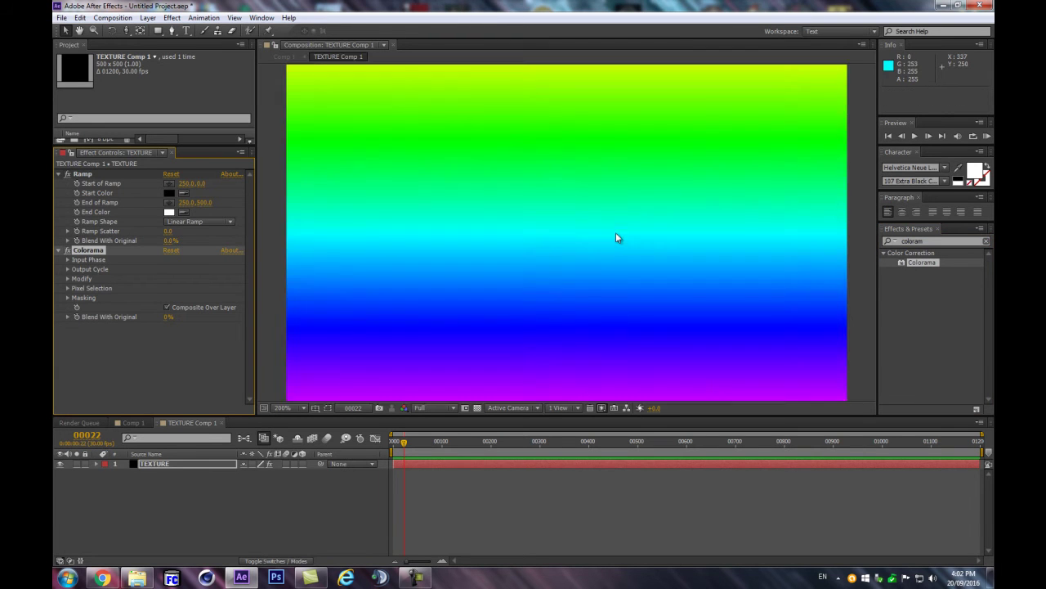
scroll(616, 232, "down", 1)
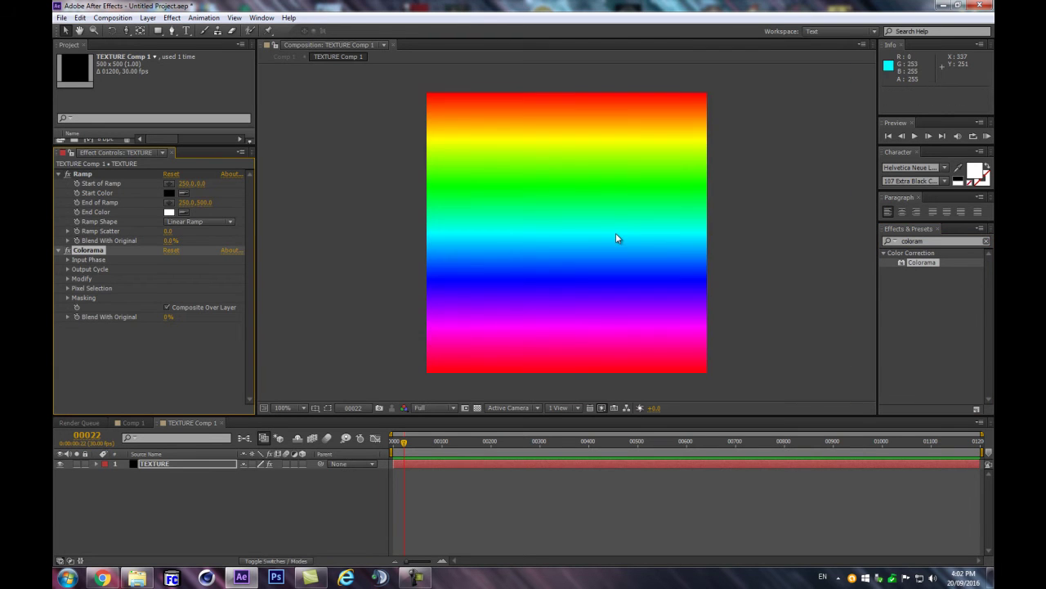
Set Colorama's Output Cycle to the Ramp Grey preset palette and turn off Interpolate Palette to get hard-edged bands.
left_click(68, 260)
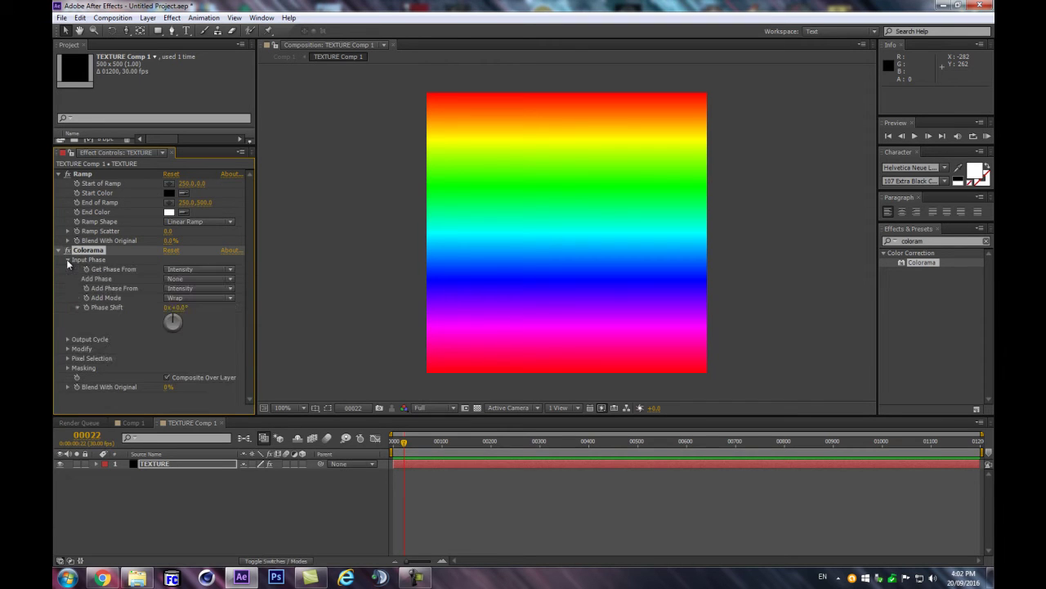
left_click(67, 338)
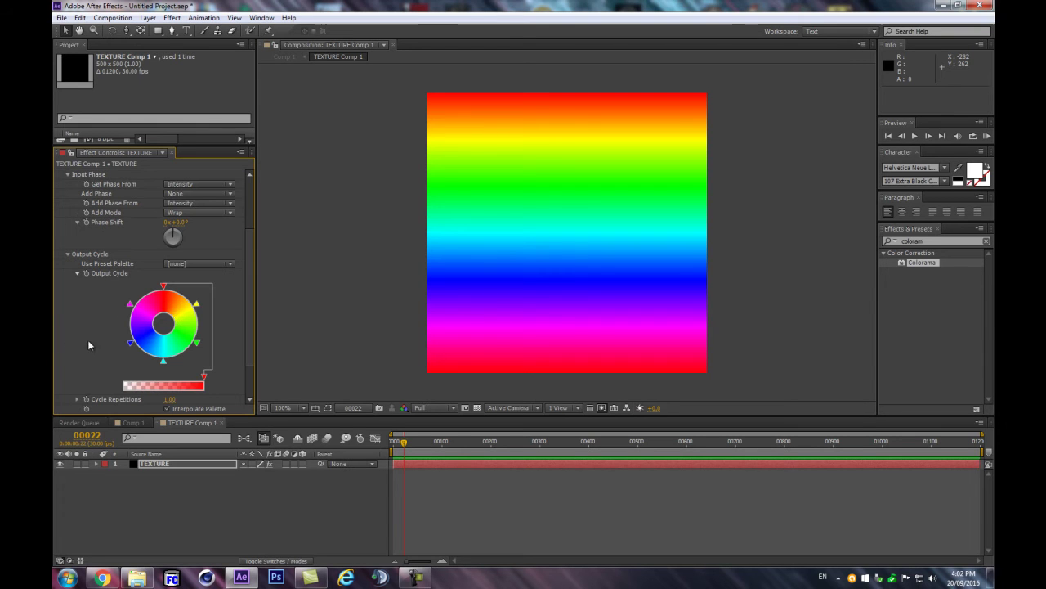
left_click(195, 263)
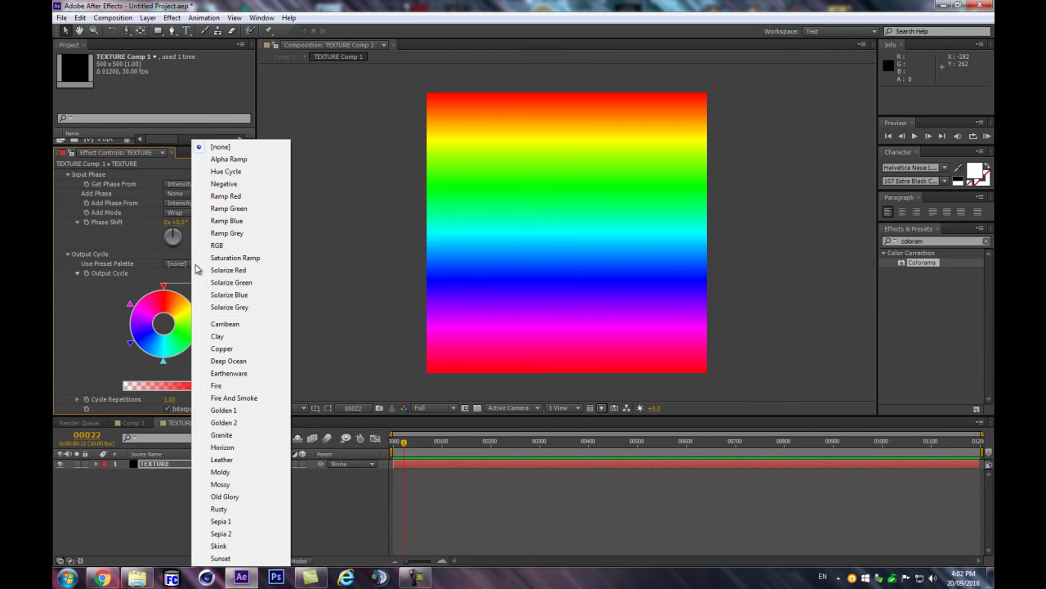
left_click(239, 234)
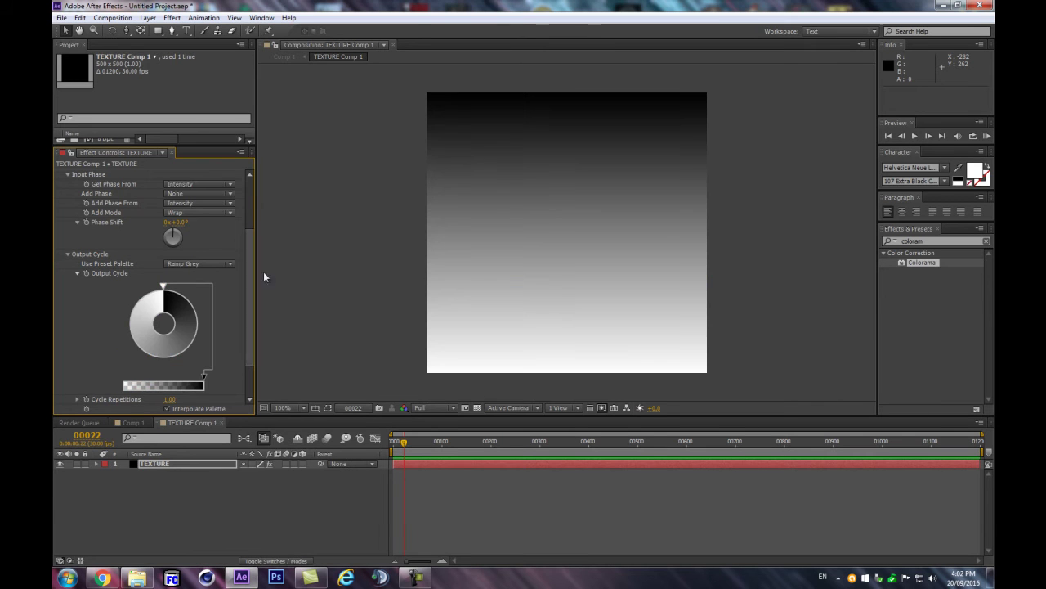
scroll(208, 370, "down", 1)
left_click(187, 387)
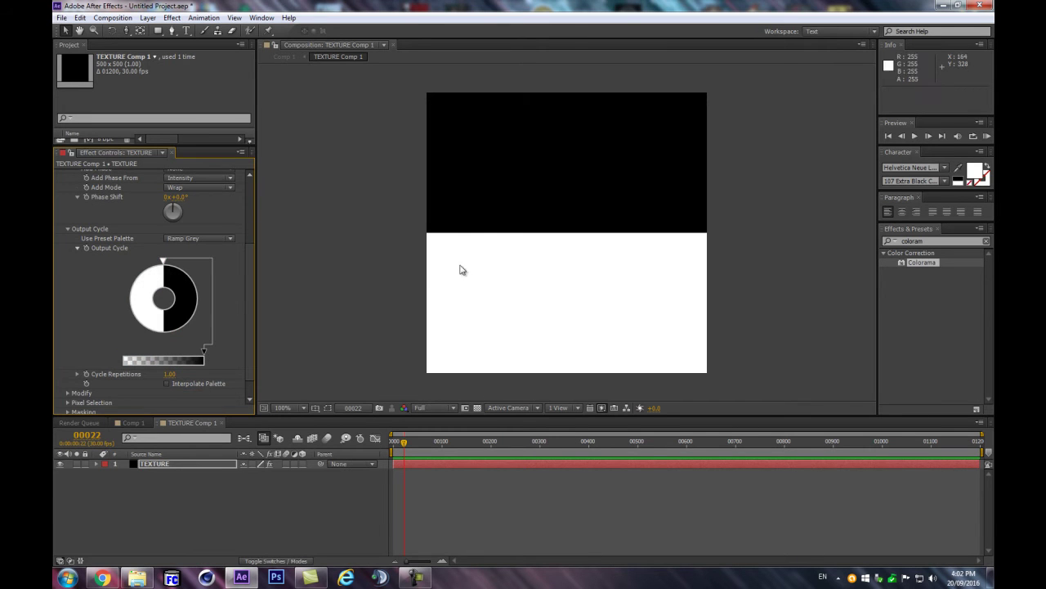
left_click_drag(163, 261, 164, 262)
double_click(162, 261)
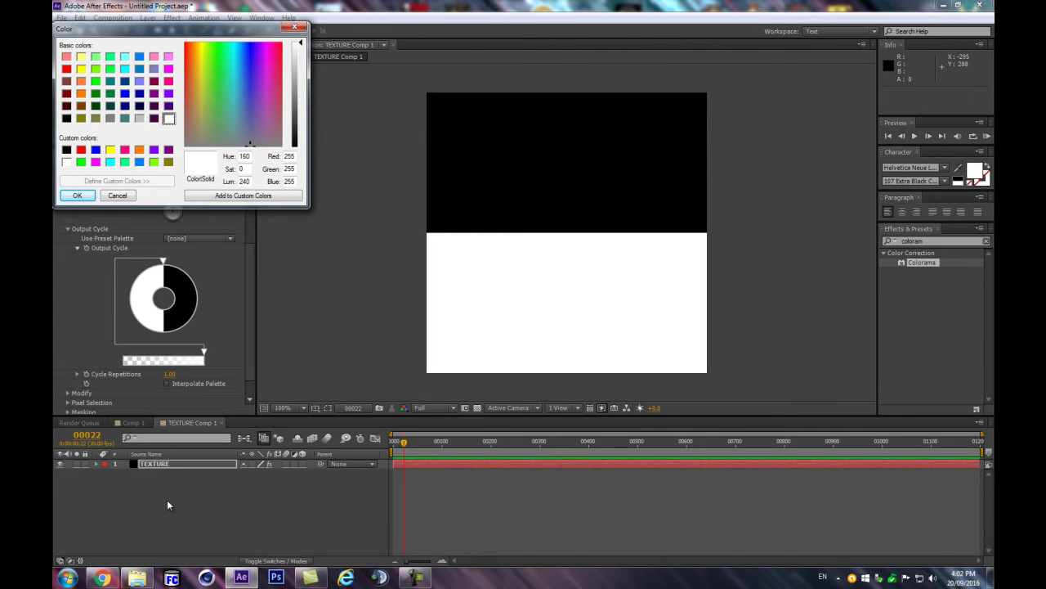
left_click(126, 200)
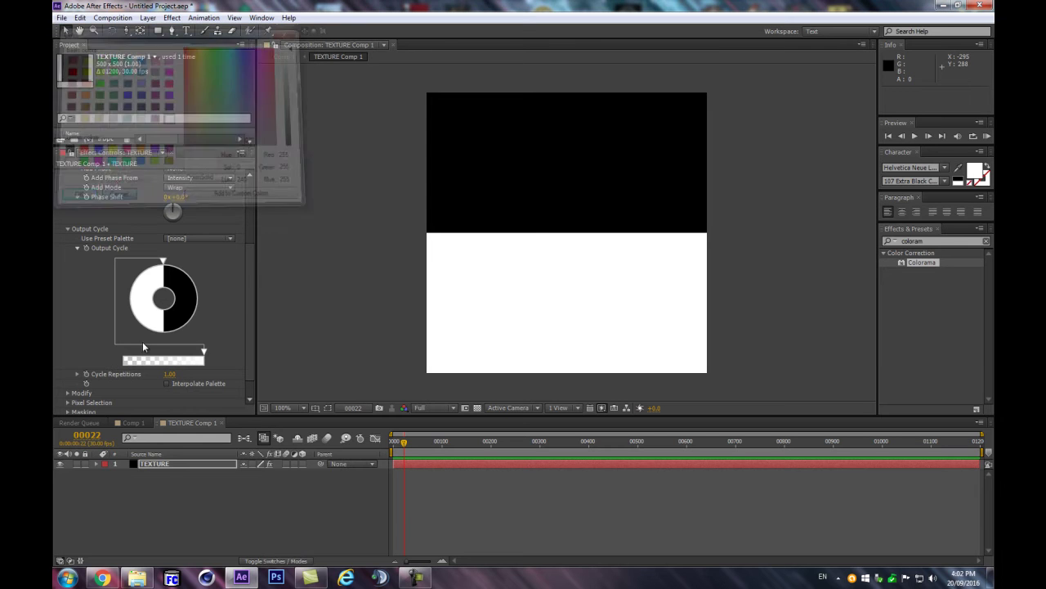
Add two red colour stops on the lower half of Colorama's Output Cycle wheel, one on each side.
double_click(145, 328)
left_click_drag(276, 89, 284, 43)
left_click_drag(304, 106, 302, 101)
left_click(77, 195)
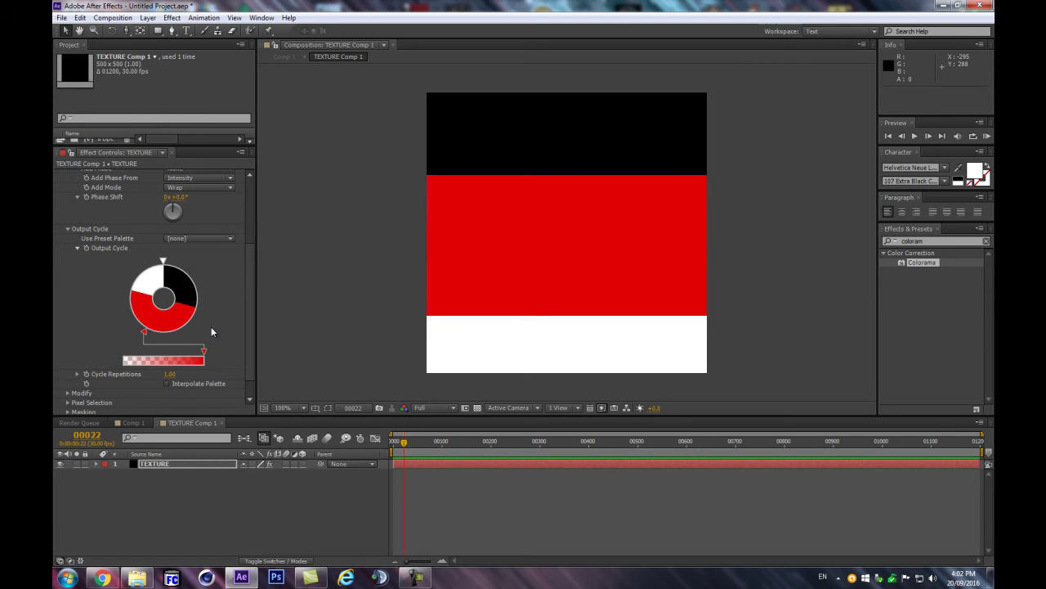
double_click(188, 331)
left_click(77, 195)
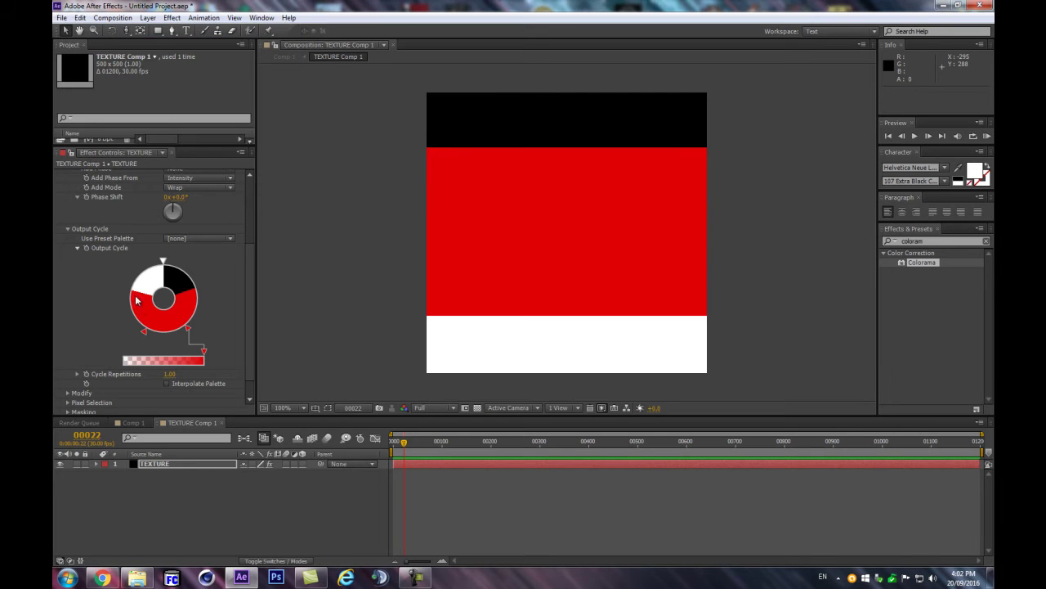
Start adding another colour stop on the upper-left edge of the Output Cycle wheel, within the white section.
double_click(143, 273)
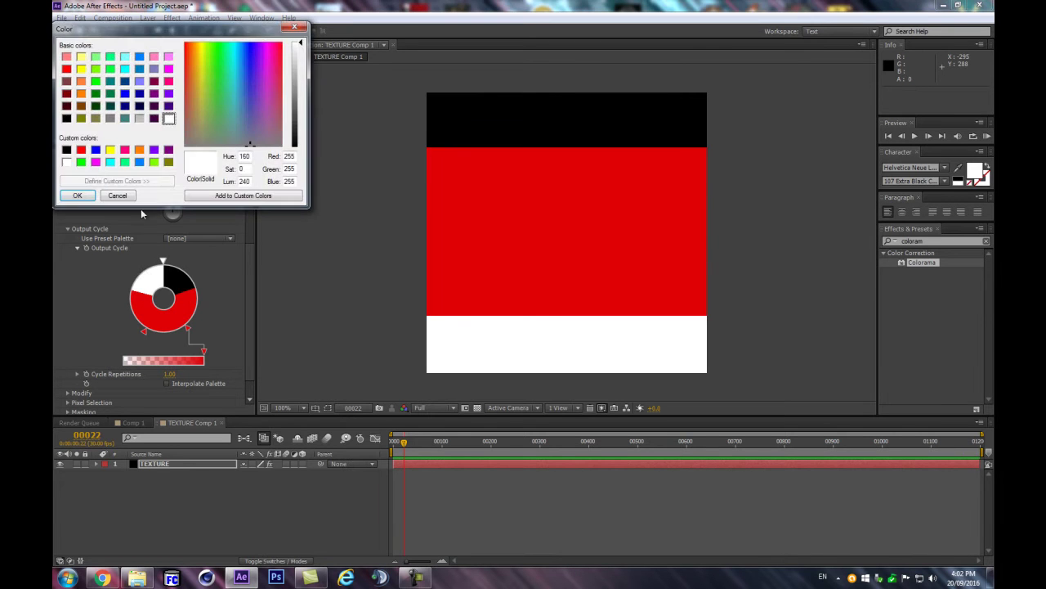
Add white and black color stops to Colorama's Output Cycle wheel, widening both the white and black bands against the red.
left_click(77, 195)
left_click_drag(140, 268, 128, 321)
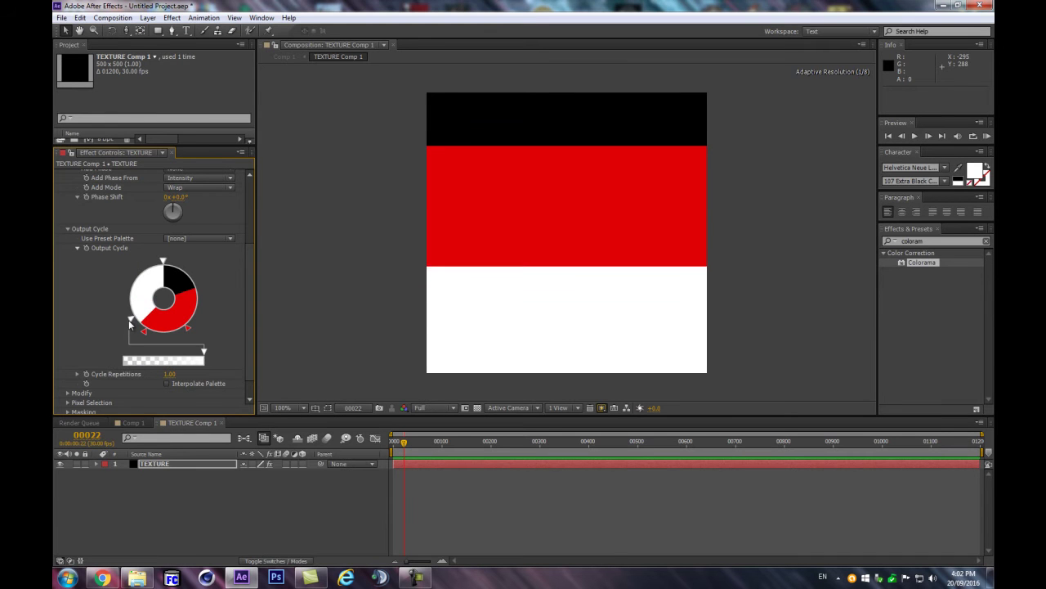
double_click(194, 278)
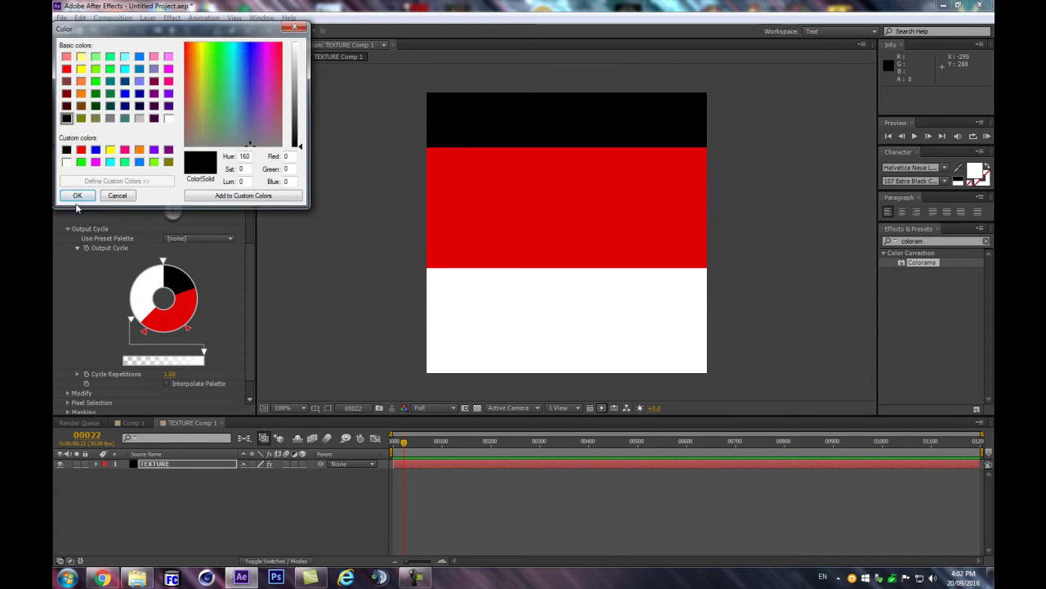
left_click(76, 197)
left_click(197, 277)
left_click_drag(193, 277, 203, 320)
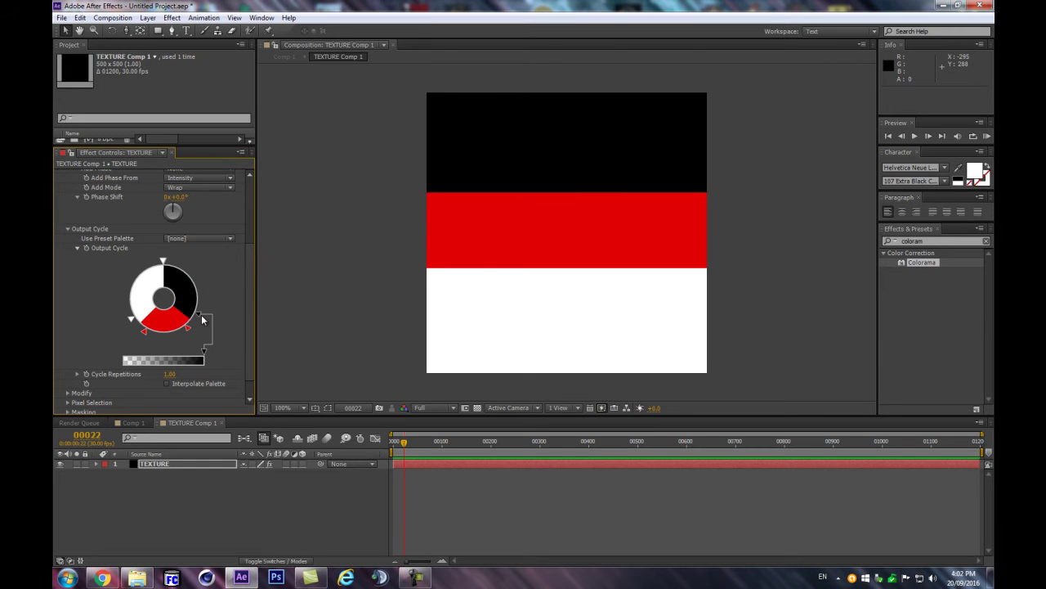
Add another white and another black stop in the middle of the Output Cycle's red section, splitting it into two narrow red stripes.
double_click(130, 283)
left_click(76, 197)
left_click_drag(130, 283, 152, 354)
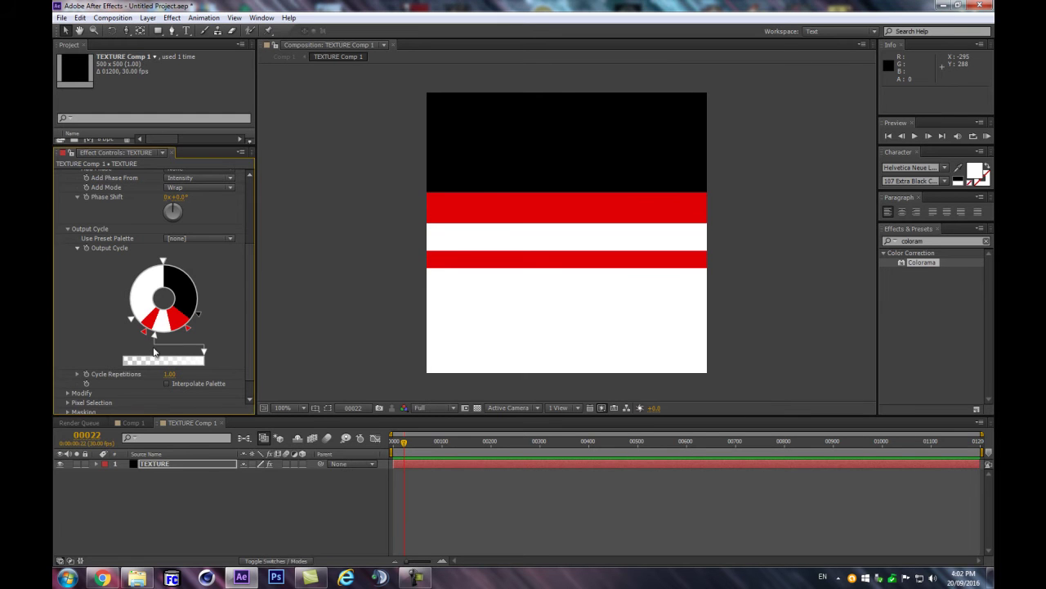
double_click(197, 283)
left_click(90, 198)
mouse_move(196, 278)
left_mouse_down()
mouse_move(200, 326)
mouse_move(176, 348)
left_mouse_up()
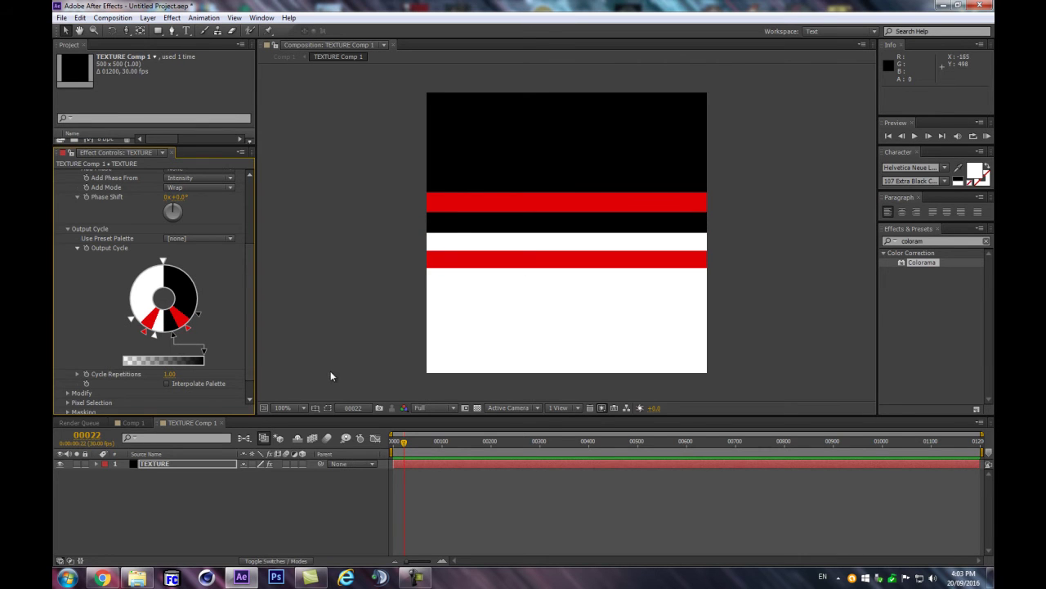
Enable keyframing for Colorama's Phase Shift at frame 0.
left_click(256, 490)
left_click(243, 438)
left_click(191, 493)
left_click_drag(406, 442, 353, 454)
scroll(167, 294, "up", 2)
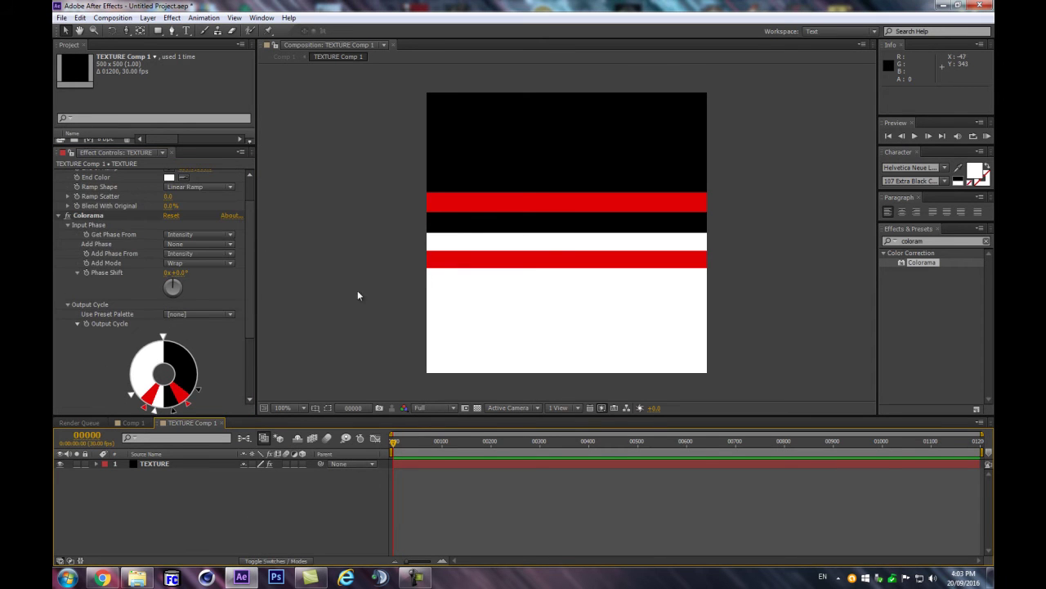
scroll(60, 243, "up", 1)
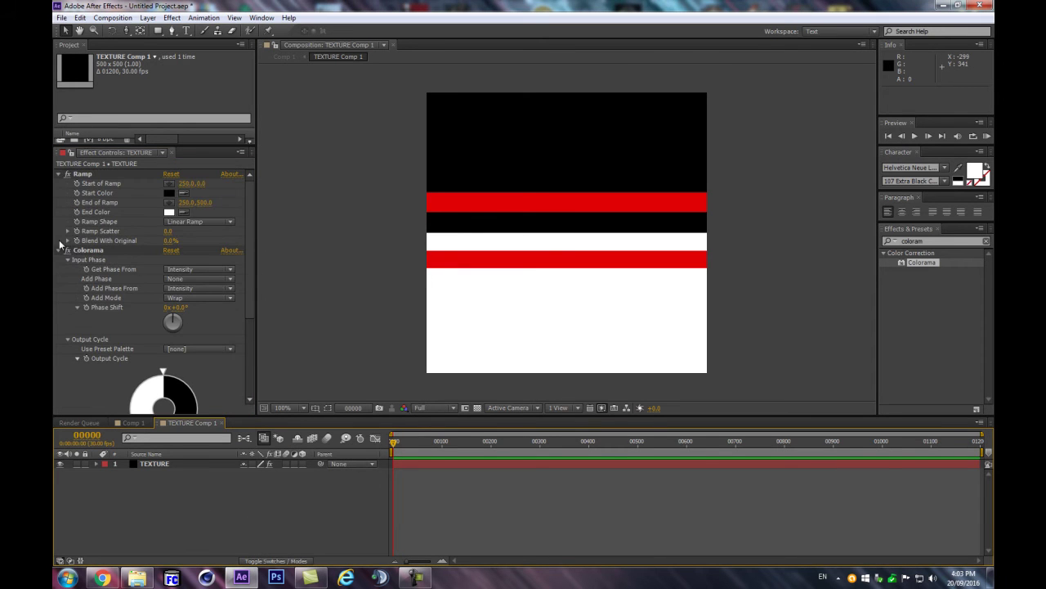
left_click(84, 306)
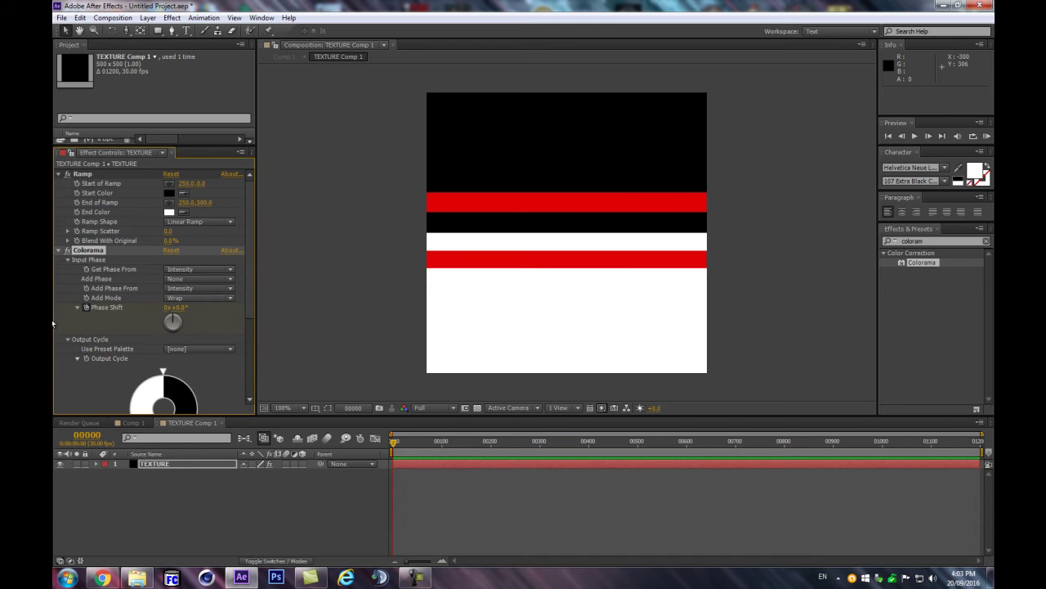
Keyframe Colorama's Phase Shift to one full revolution at frame 90, and end the work area at frame 89.
left_click(94, 441)
type("90")
key("Return")
mouse_move(168, 315)
left_mouse_down()
mouse_move(178, 320)
mouse_move(167, 326)
mouse_move(167, 314)
left_mouse_up()
key("Page_Up")
left_click(300, 490)
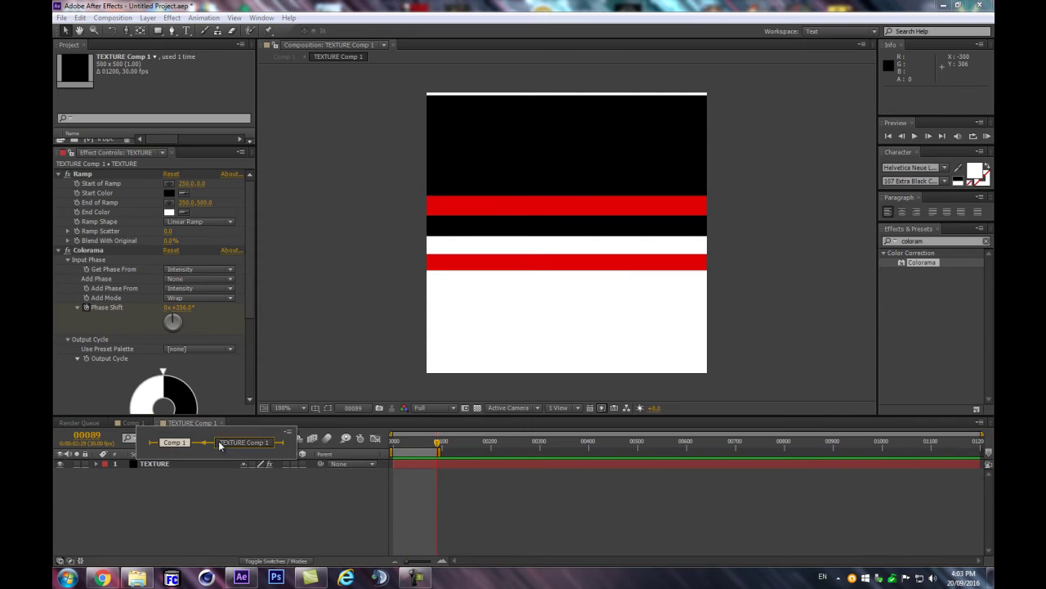
In Comp 1, hide the TEXTURE Comp 1 layer and assign it as the Color Texture of the TAO layer.
left_click(133, 423)
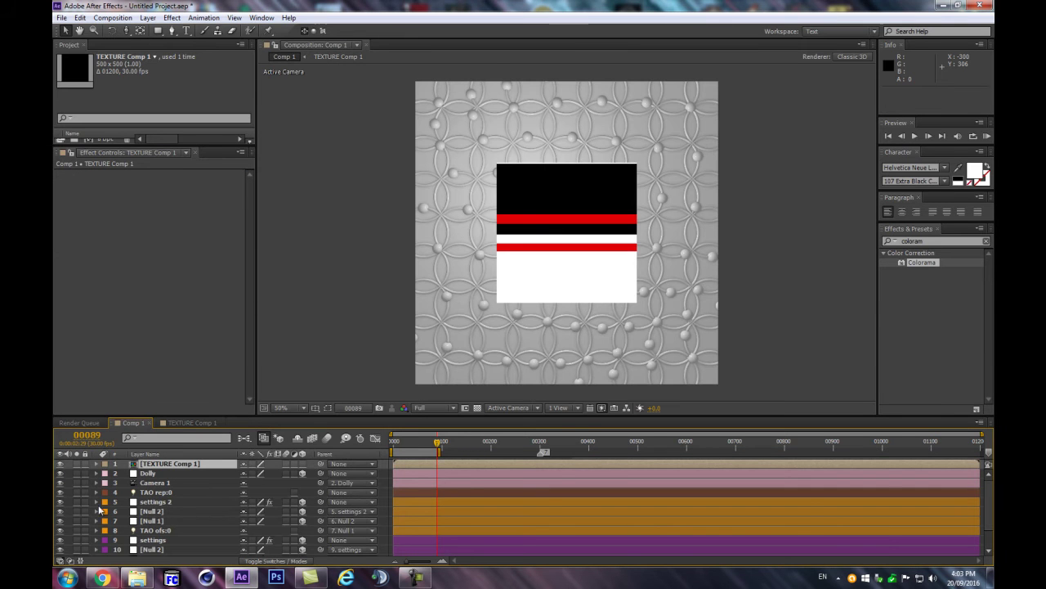
left_click(60, 463)
scroll(152, 514, "down", 1)
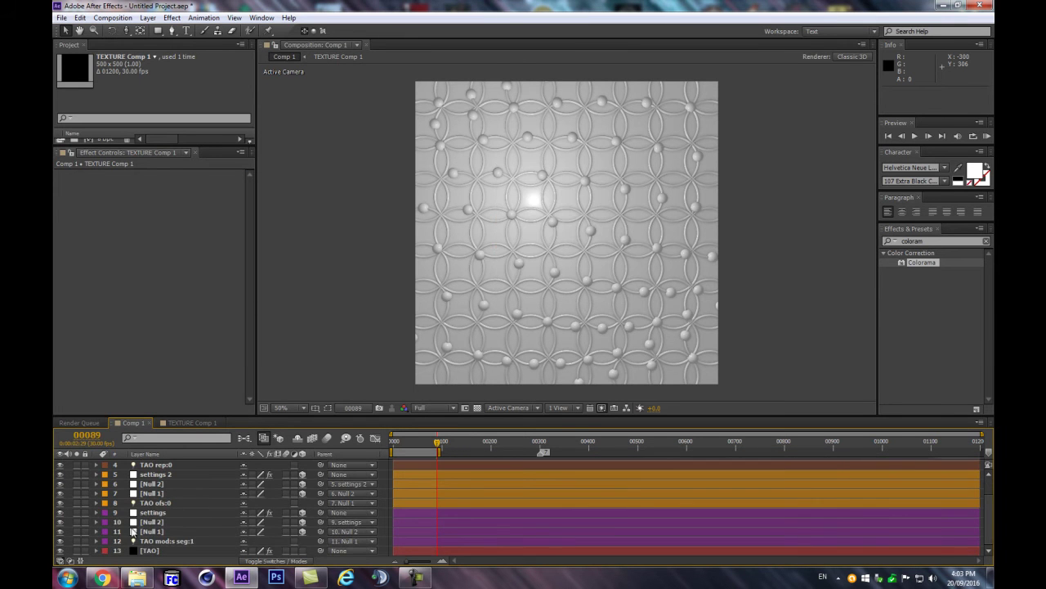
left_click(151, 551)
scroll(215, 242, "down", 15)
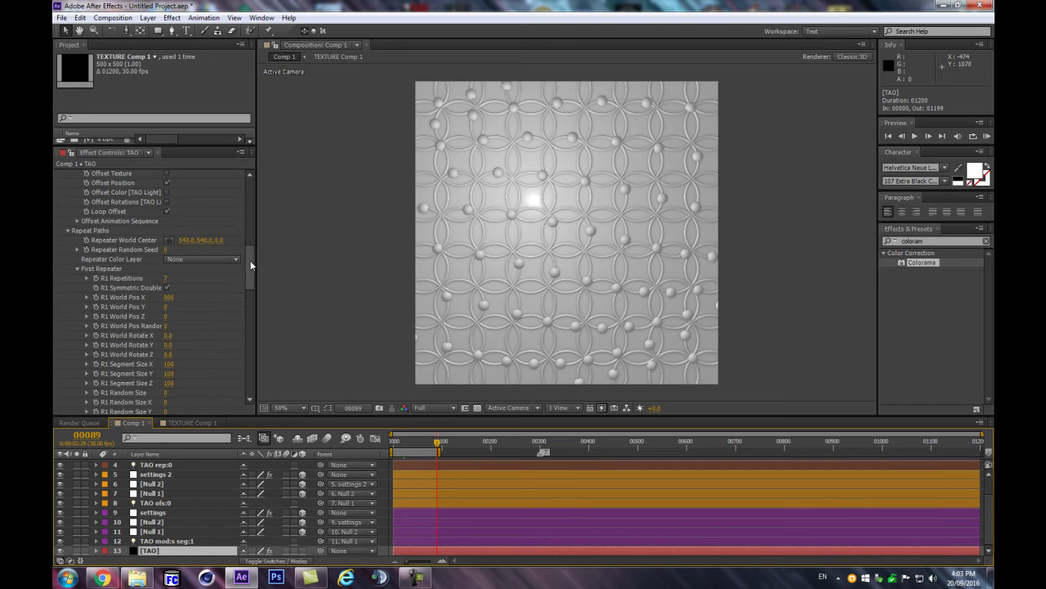
scroll(246, 352, "up", 3)
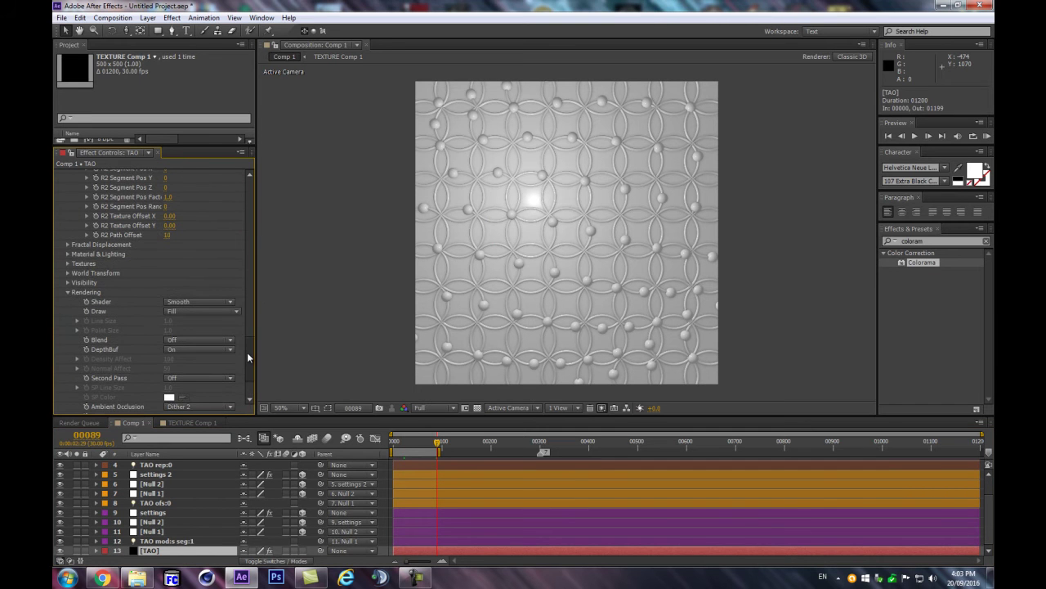
left_click(69, 265)
scroll(465, 222, "up", 2)
left_click(196, 273)
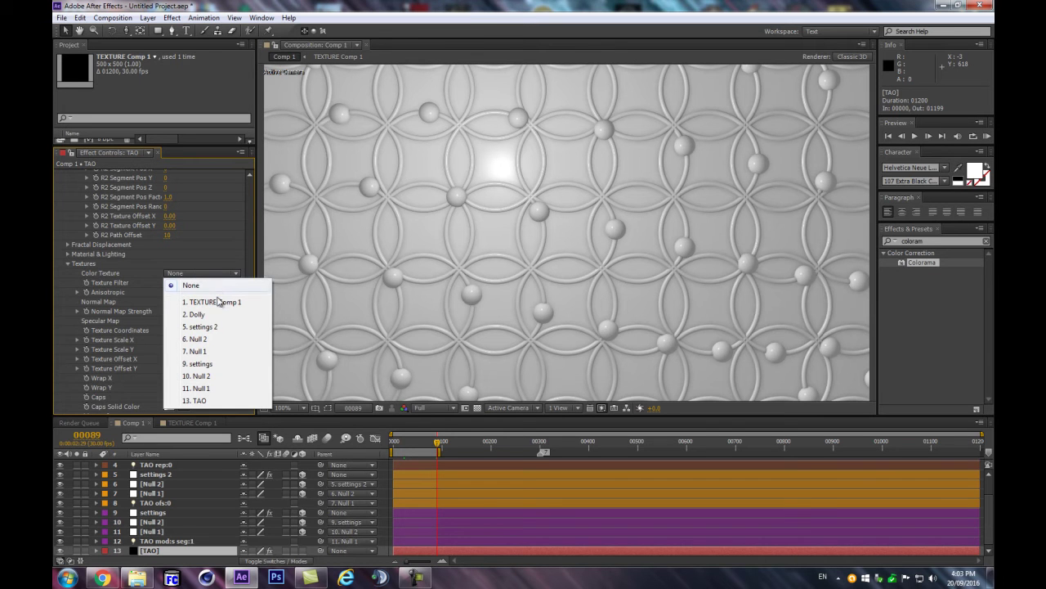
left_click(223, 303)
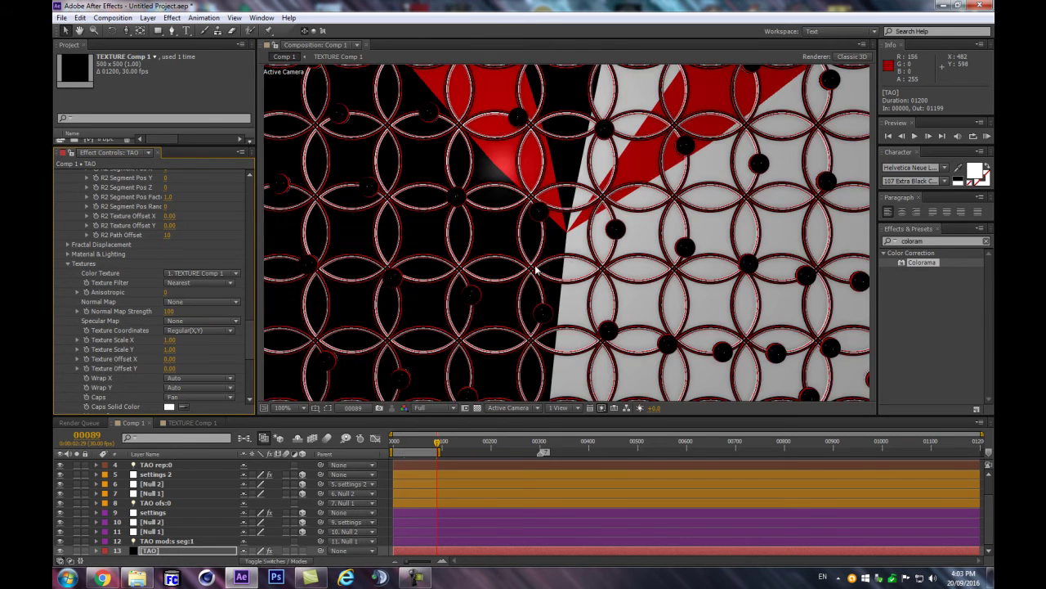
Examine how the striped texture maps onto the background, rings and spheres at different magnifications.
scroll(553, 261, "down", 1)
scroll(555, 273, "up", 1)
scroll(555, 273, "up", 1)
scroll(556, 273, "down", 1)
scroll(556, 273, "down", 1)
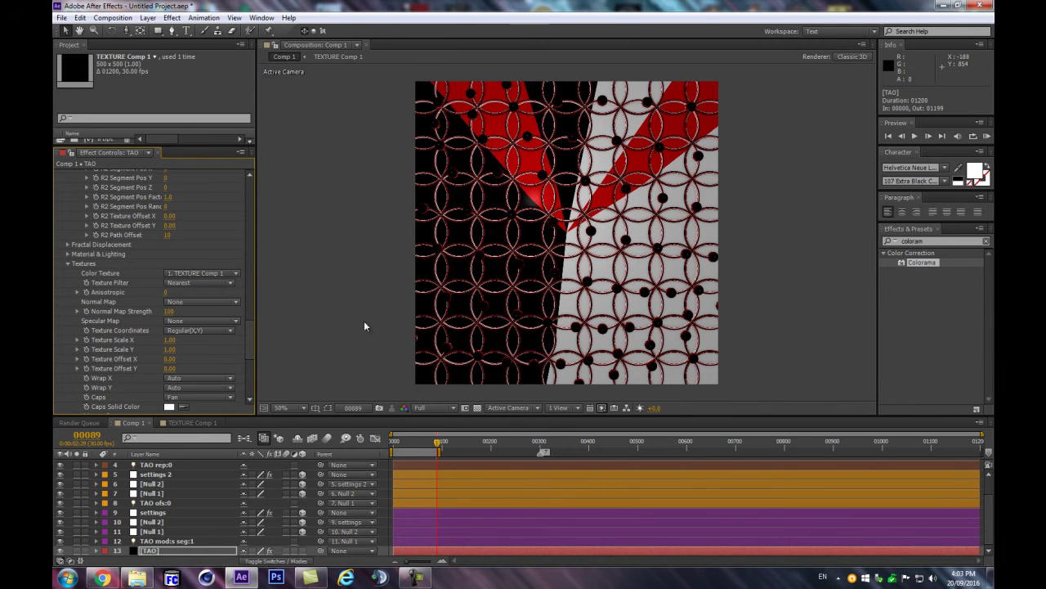
scroll(474, 268, "up", 1)
scroll(475, 263, "up", 1)
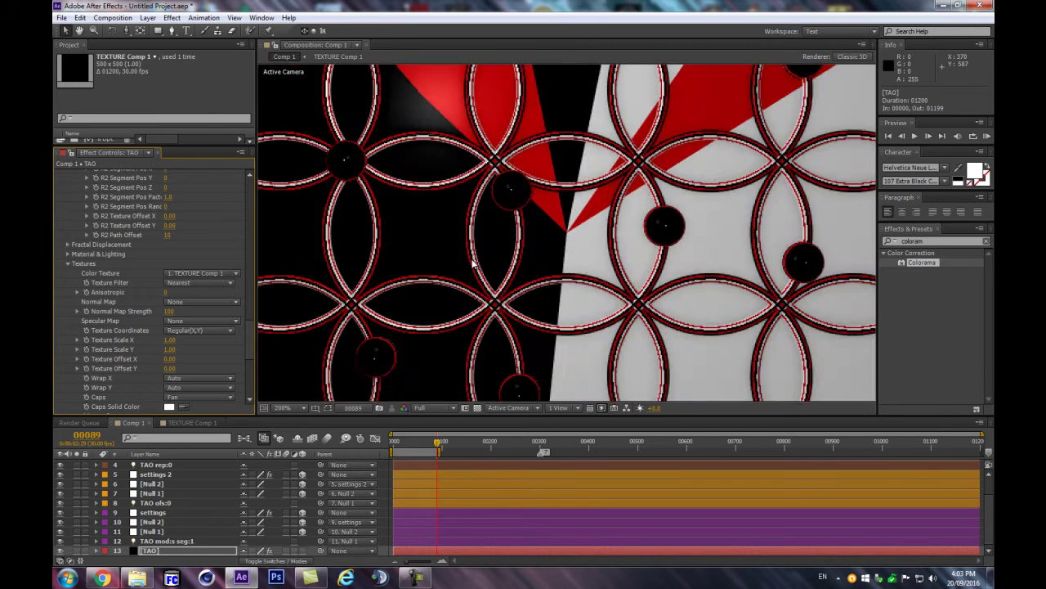
scroll(475, 266, "down", 2)
scroll(483, 296, "up", 1)
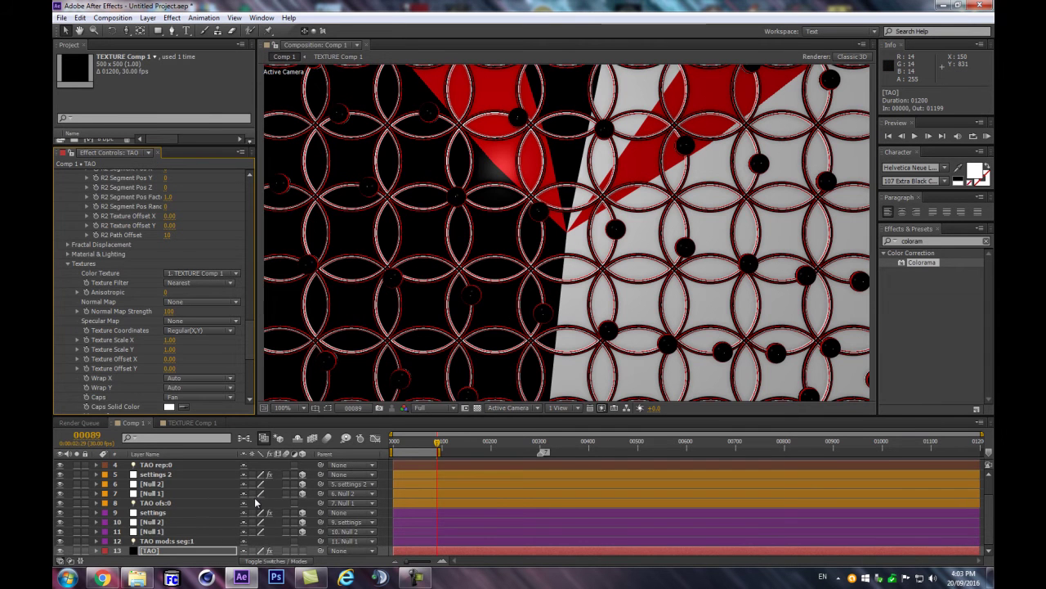
Rename the TAO rep:0 light layer to TAO rep:0tex:0.
scroll(266, 503, "up", 2)
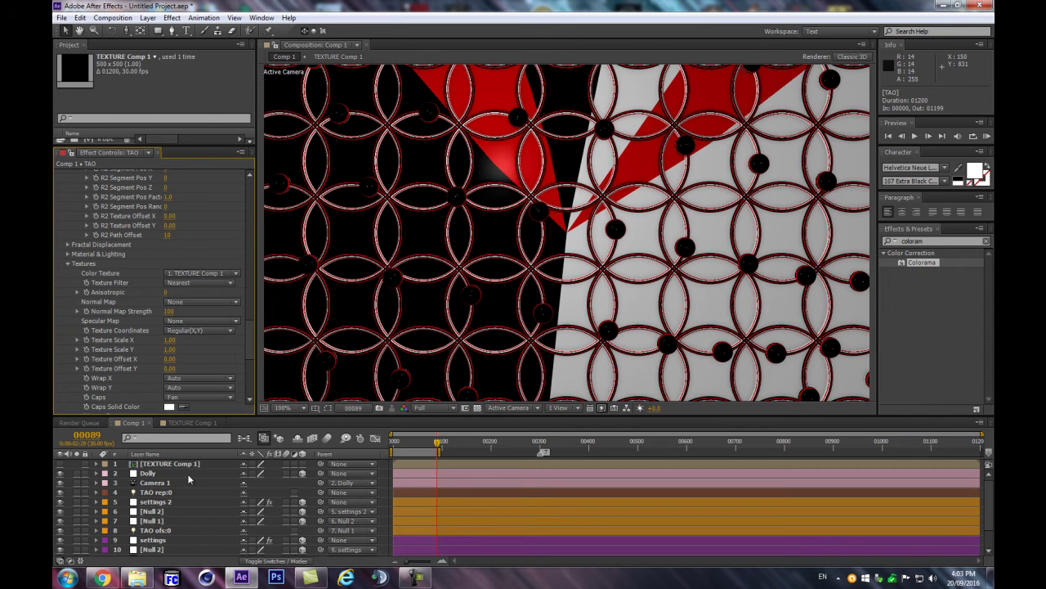
left_click(187, 474)
left_click(185, 491)
key("Return")
left_click(183, 492)
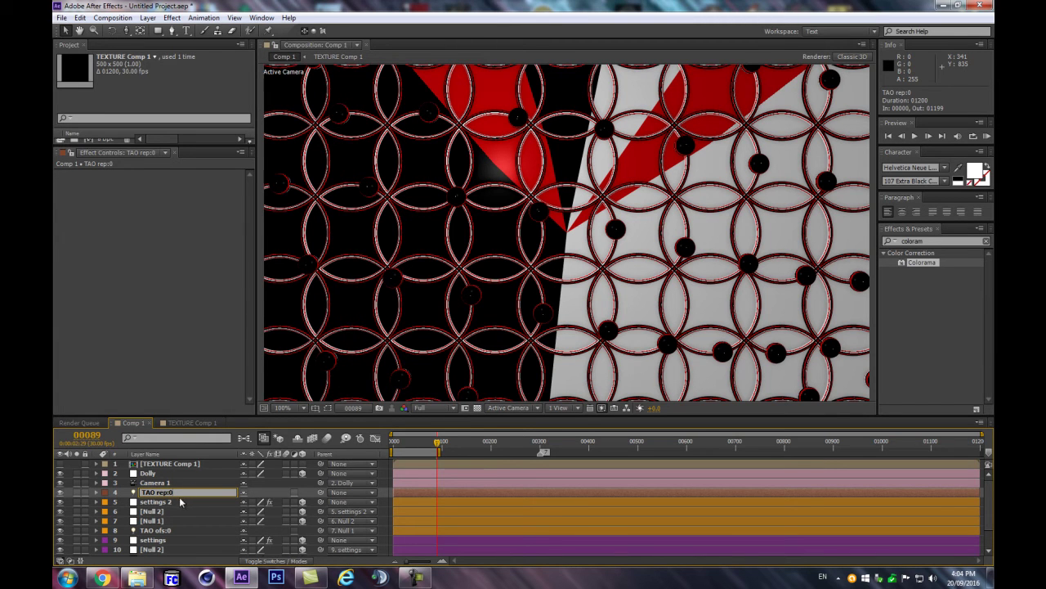
type("tex:0")
key("Return")
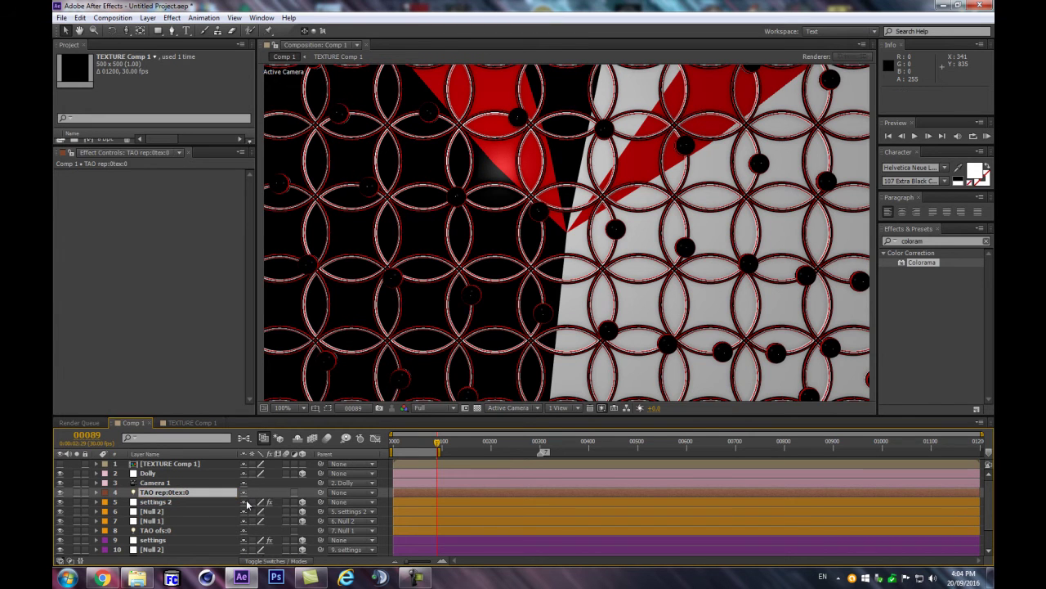
Inspect the rings, spheres and background of the pattern close up and in full.
scroll(543, 276, "down", 2)
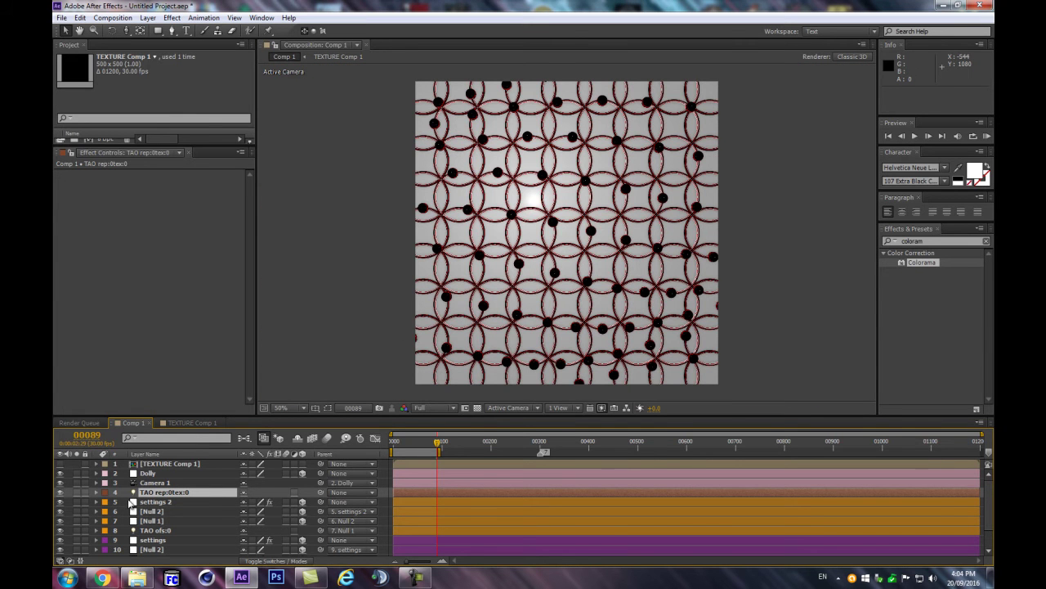
key("/")
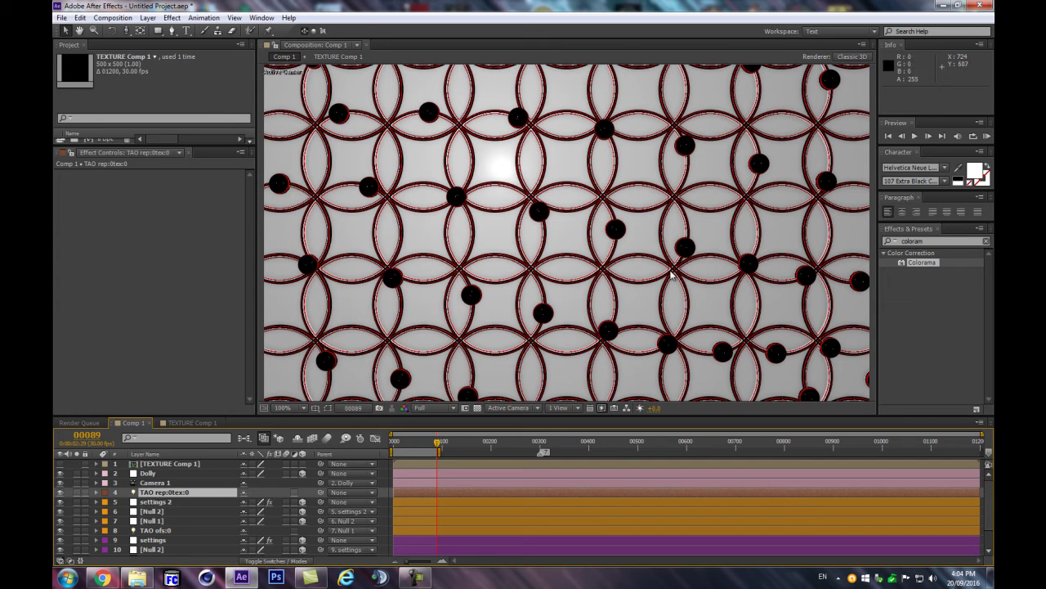
scroll(669, 268, "up", 3)
scroll(669, 270, "down", 3)
scroll(669, 270, "down", 2)
scroll(672, 272, "up", 2)
scroll(238, 486, "down", 1)
Try different Slider Control values on the settings layer to adjust the ring size, settling on 353.
left_click(163, 513)
left_click_drag(173, 184, 151, 186)
left_click_drag(151, 187, 138, 187)
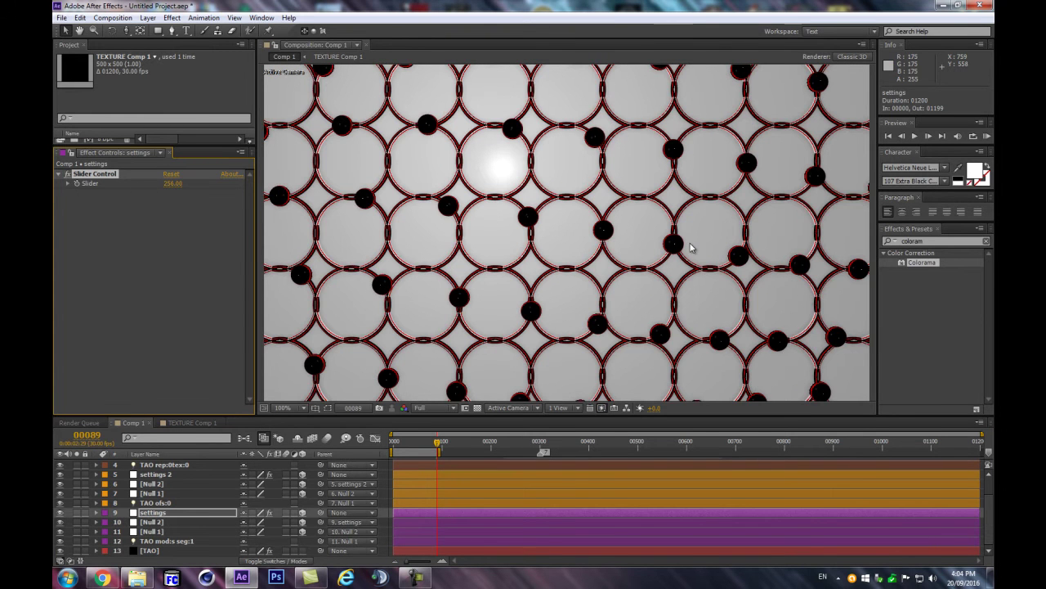
key("ctrl+z")
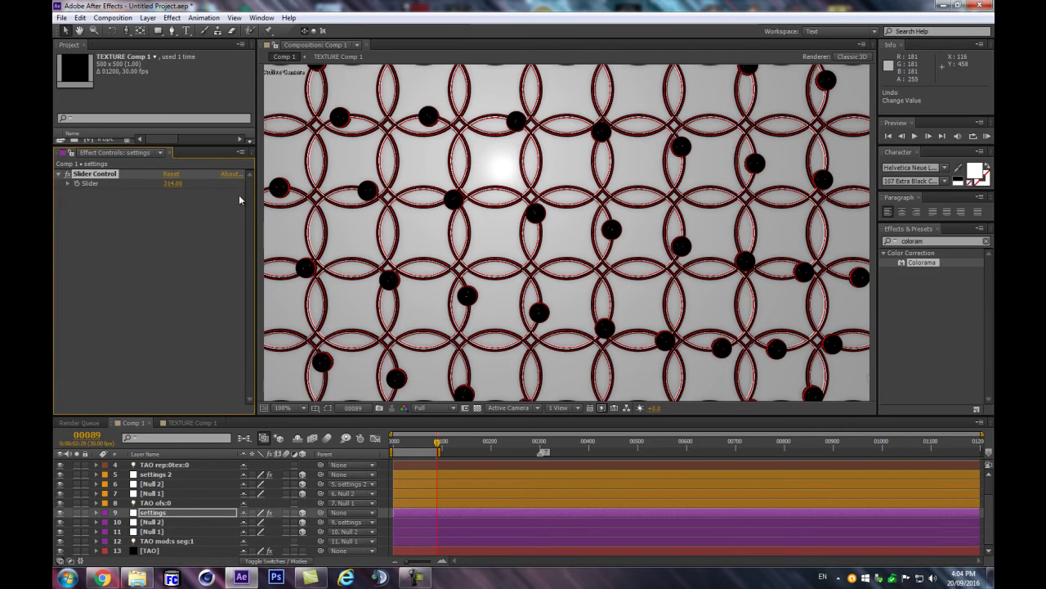
left_click_drag(191, 184, 190, 184)
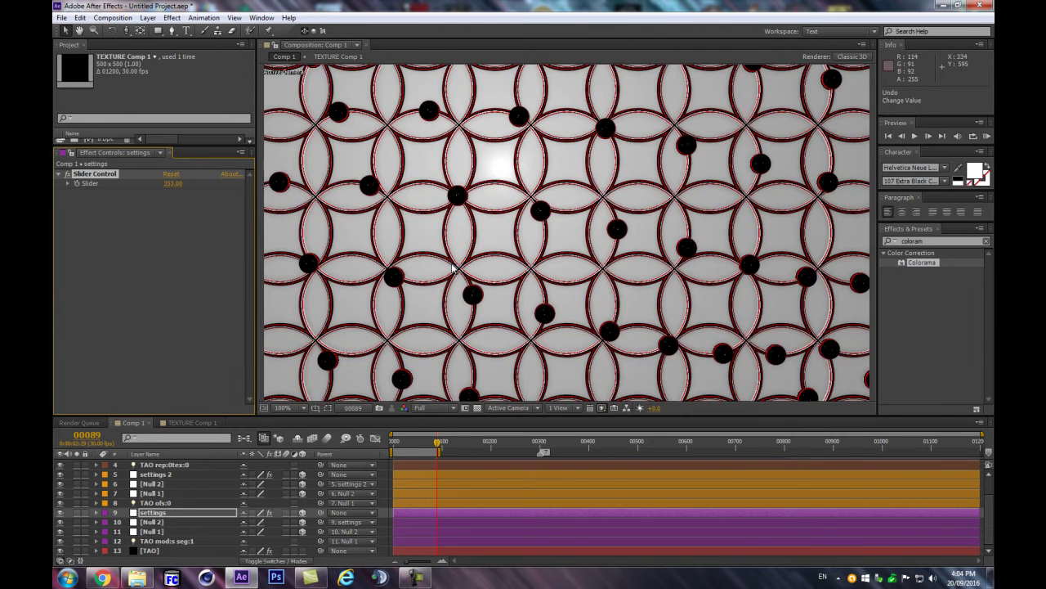
key("ctrl+z")
scroll(579, 253, "down", 1)
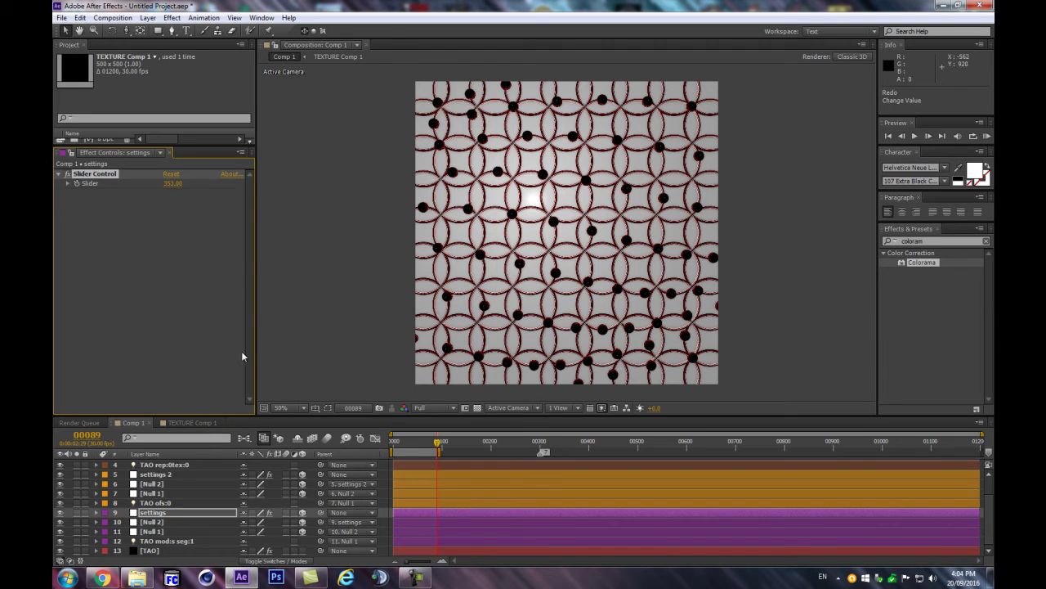
Select the Dolly layer and look over the pattern from the active camera.
scroll(177, 478, "up", 3)
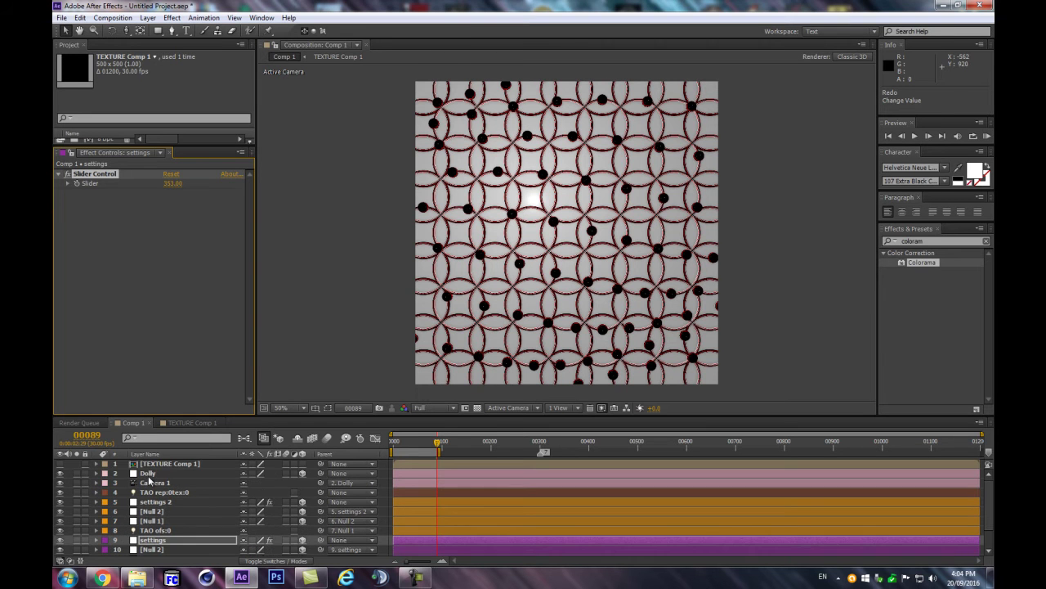
left_click(158, 473)
scroll(762, 143, "up", 2)
scroll(748, 152, "down", 1)
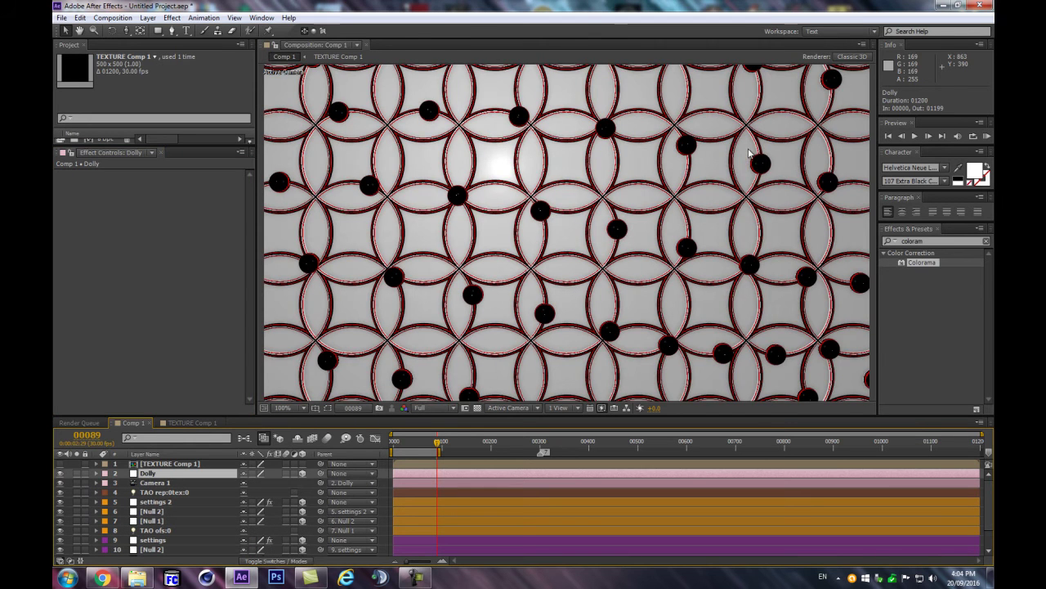
scroll(571, 246, "down", 1)
scroll(572, 245, "up", 1)
Save the project as tao-orbitrepeatsoffsets_2.aep in the tao-orbitRepeats folder.
key("ctrl+s")
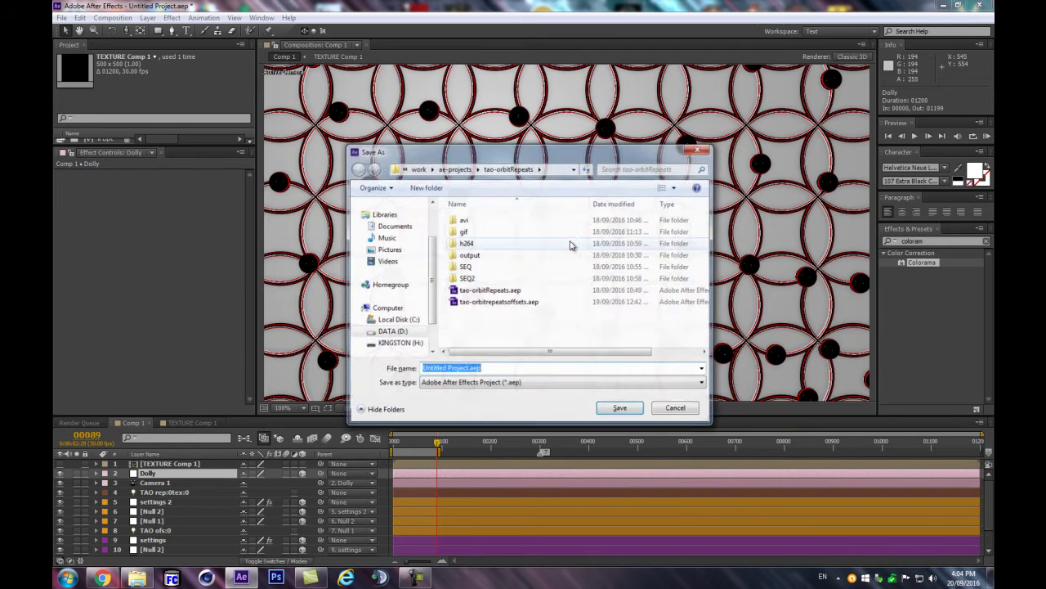
left_click(471, 290)
left_click(470, 368)
left_click(471, 368)
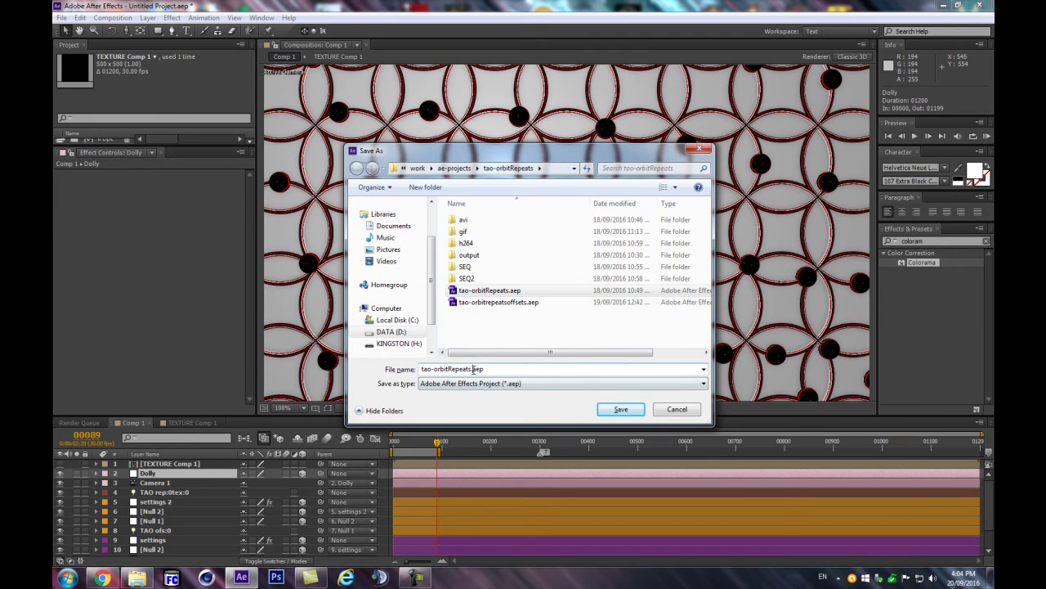
left_click(515, 302)
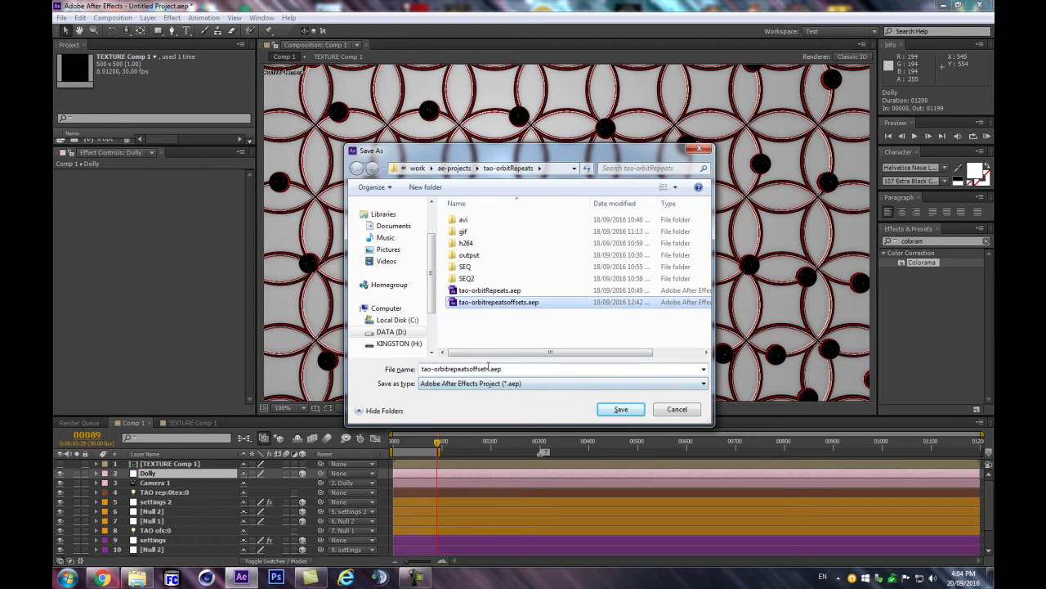
left_click(490, 369)
left_click(489, 369)
type("_2")
key("Return")
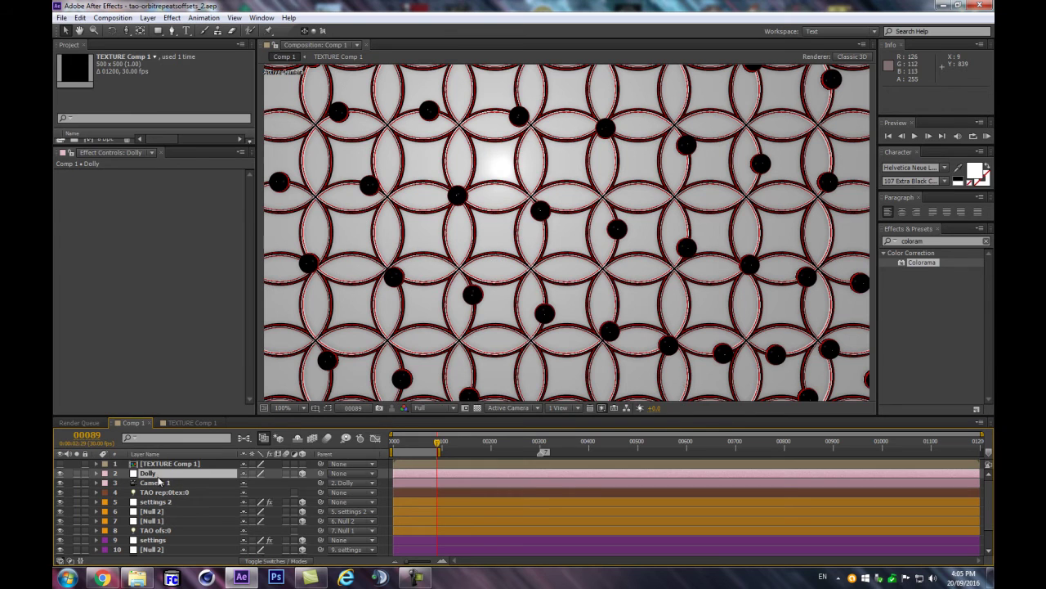
Set the Dolly null's Z Rotation to 45° so the camera view of the pattern turns diagonally.
left_click(157, 464)
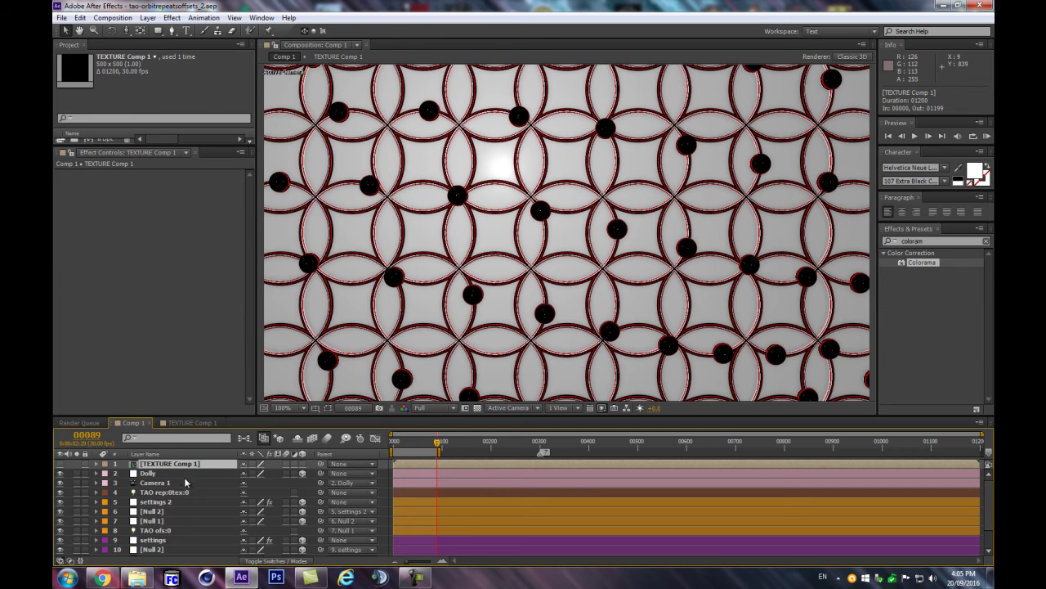
left_click(162, 484)
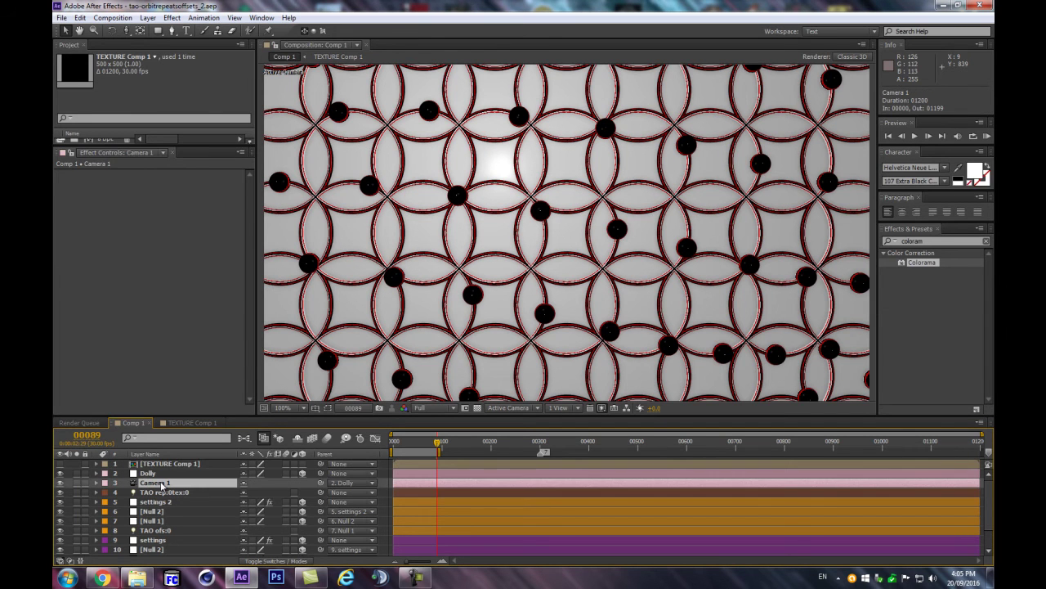
key("r")
left_click(152, 474)
key("r")
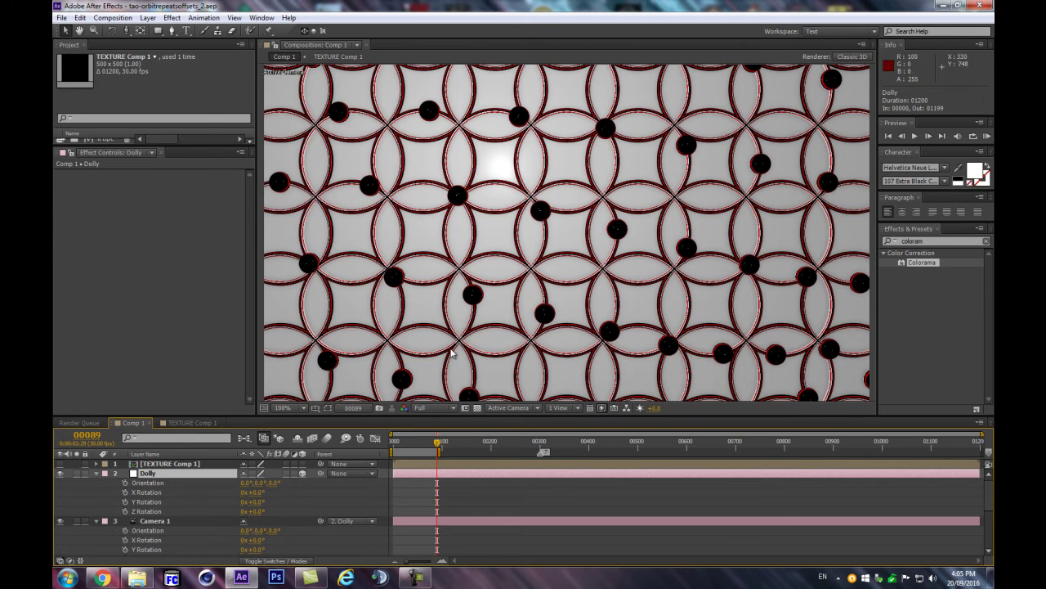
key("comma")
left_click(254, 513)
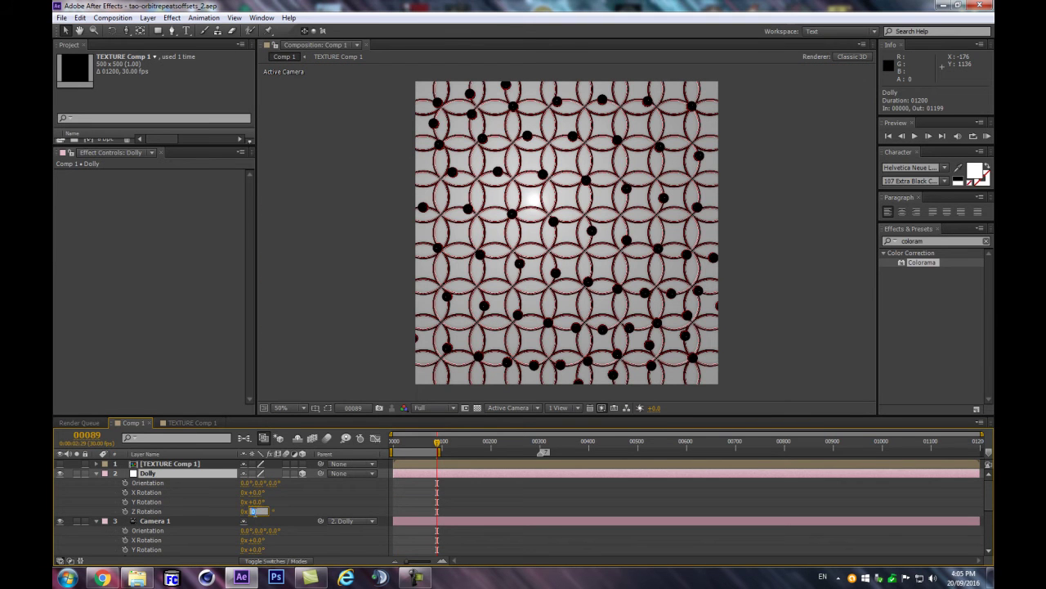
type("45")
key("Return")
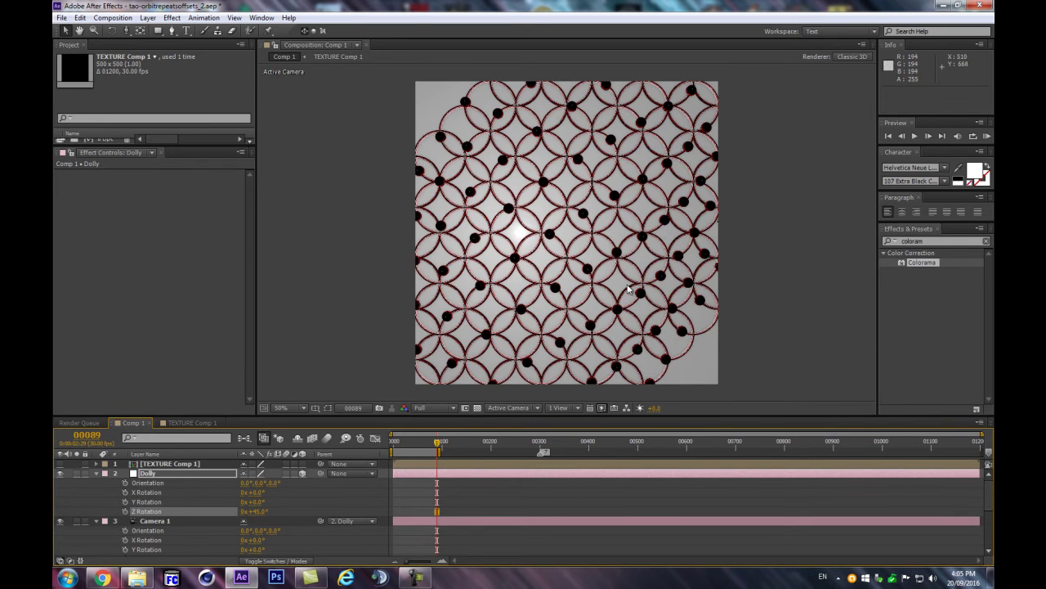
Orbit the camera down to a low, tilted view across the ring pattern.
key("c")
left_click_drag(564, 225, 568, 188)
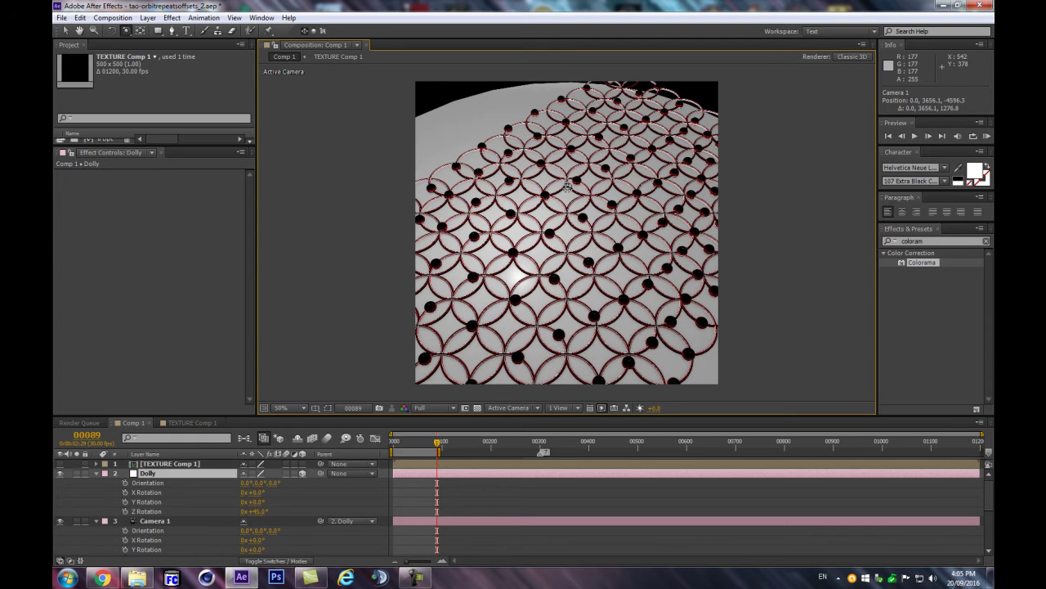
left_click_drag(585, 248, 577, 192)
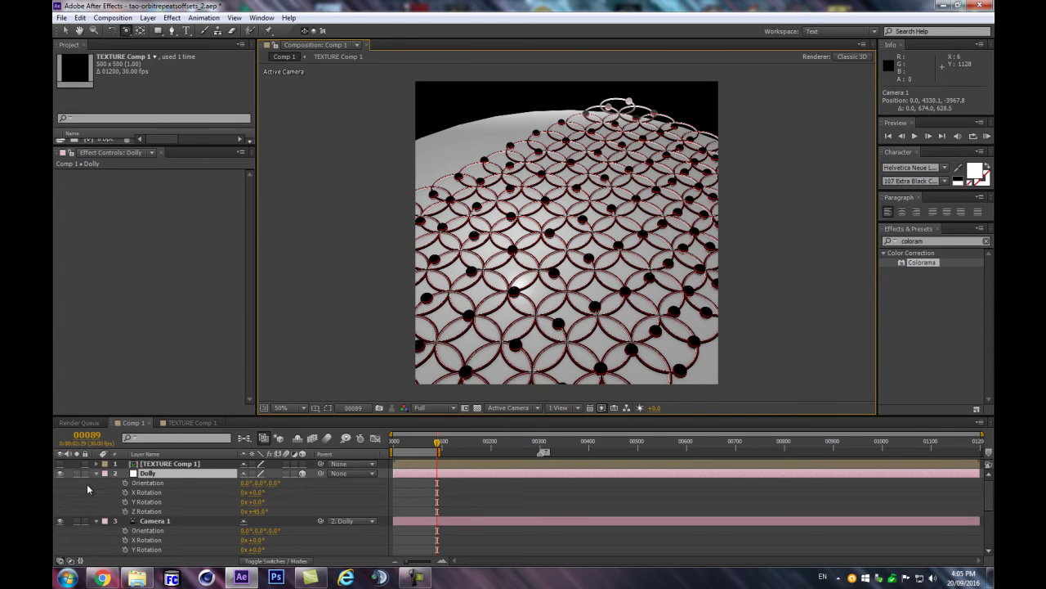
Collapse all layer properties and change Camera 1 to the 28mm lens preset, dismissing the rendering error.
key("ctrl+a")
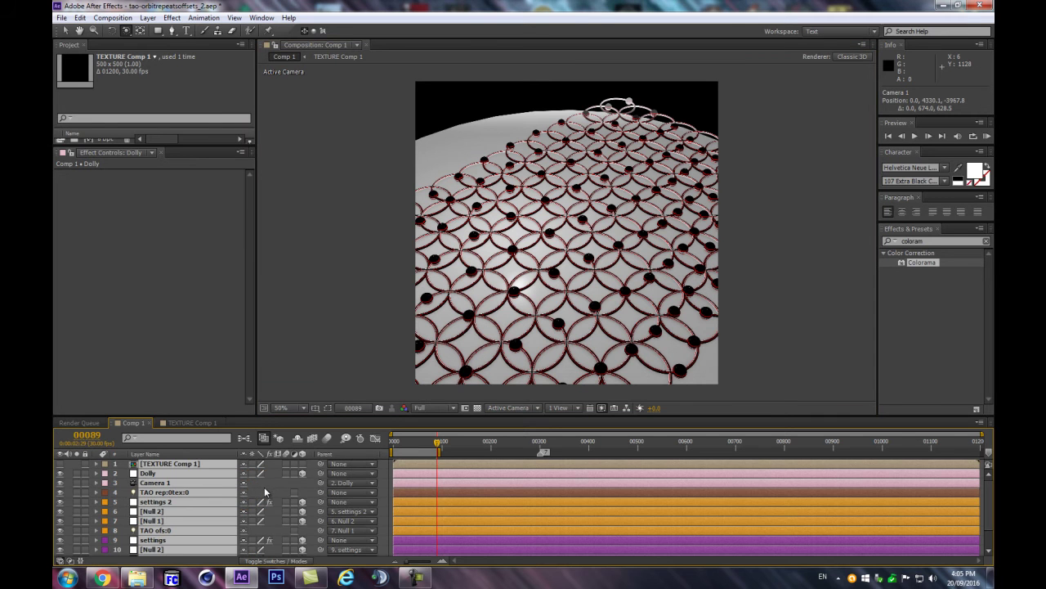
key("F2")
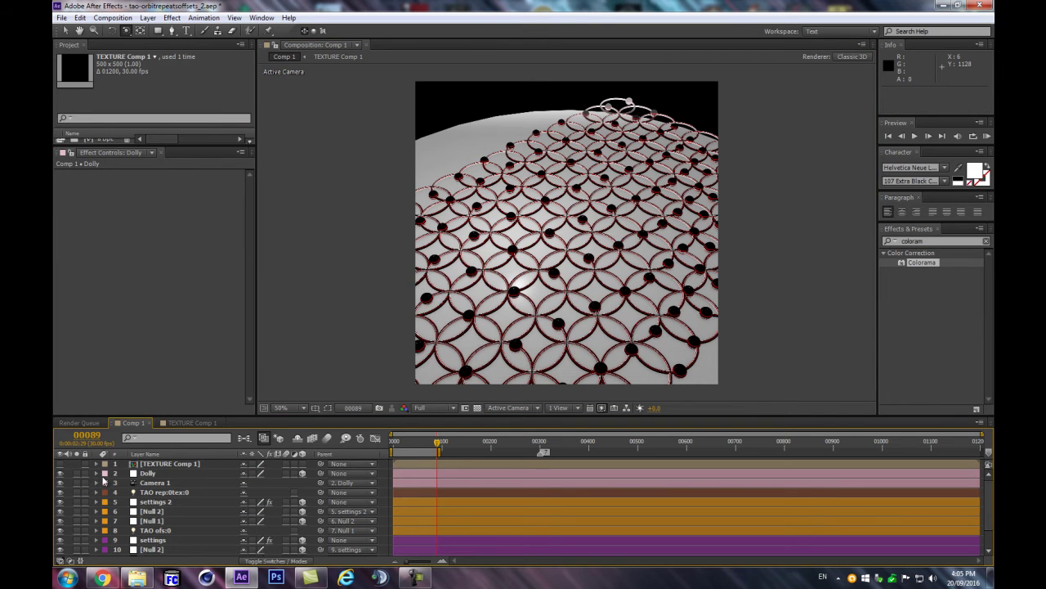
double_click(153, 483)
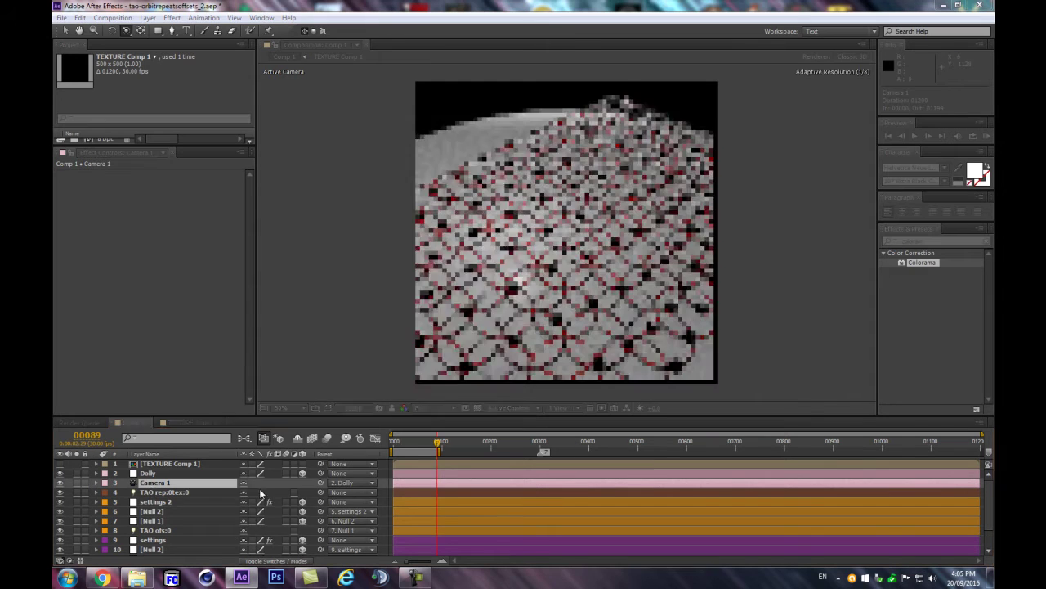
left_click(417, 301)
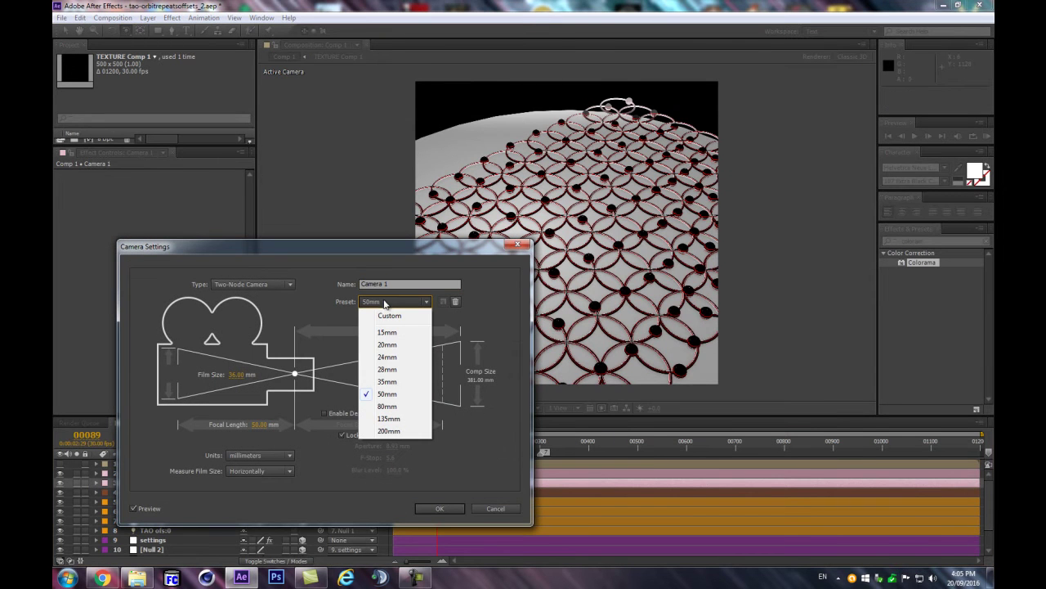
left_click(389, 368)
left_click(441, 508)
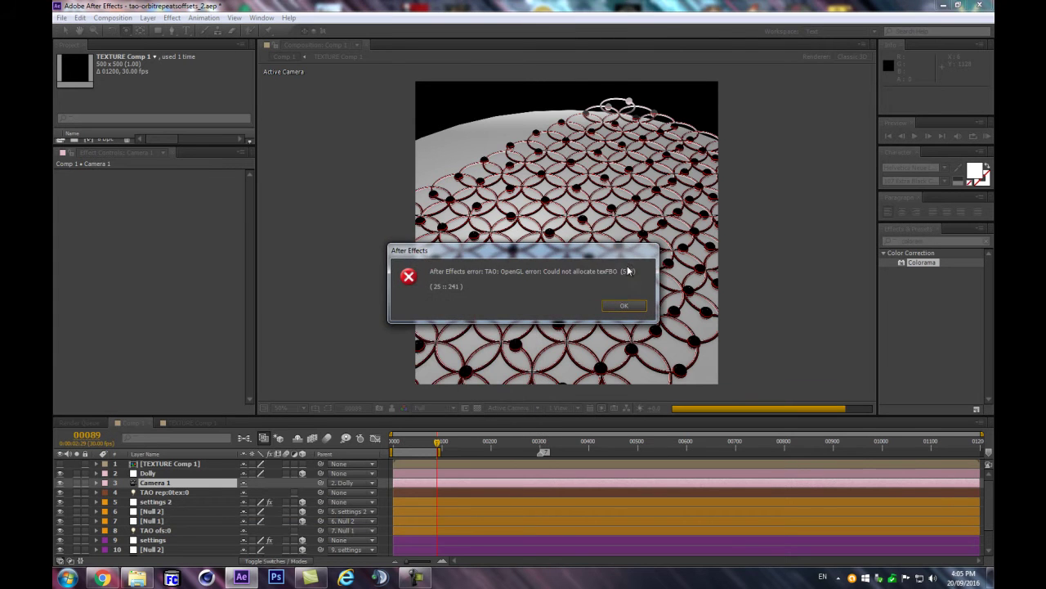
left_click(618, 300)
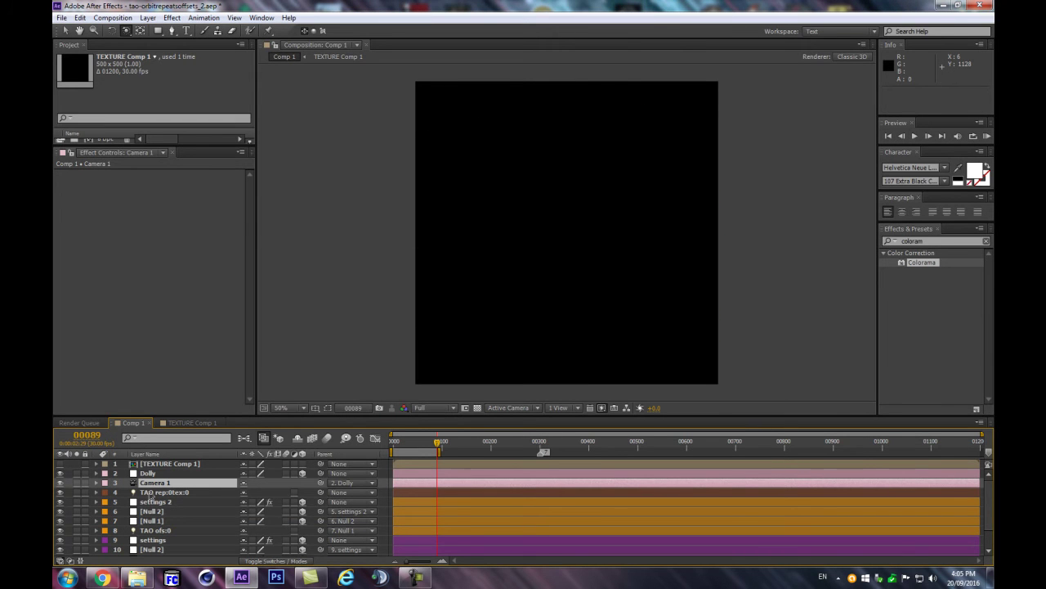
Go back to frame 88, then orbit Camera 1 and move it closer to the tilted ring pattern.
key("Page_Up")
left_click_drag(483, 266, 472, 264)
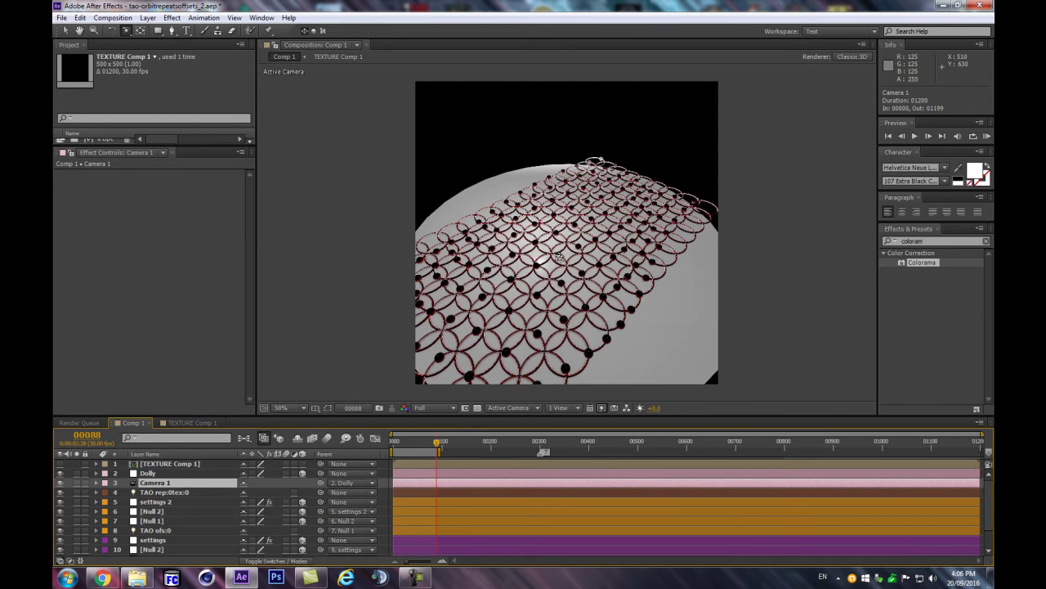
key("v")
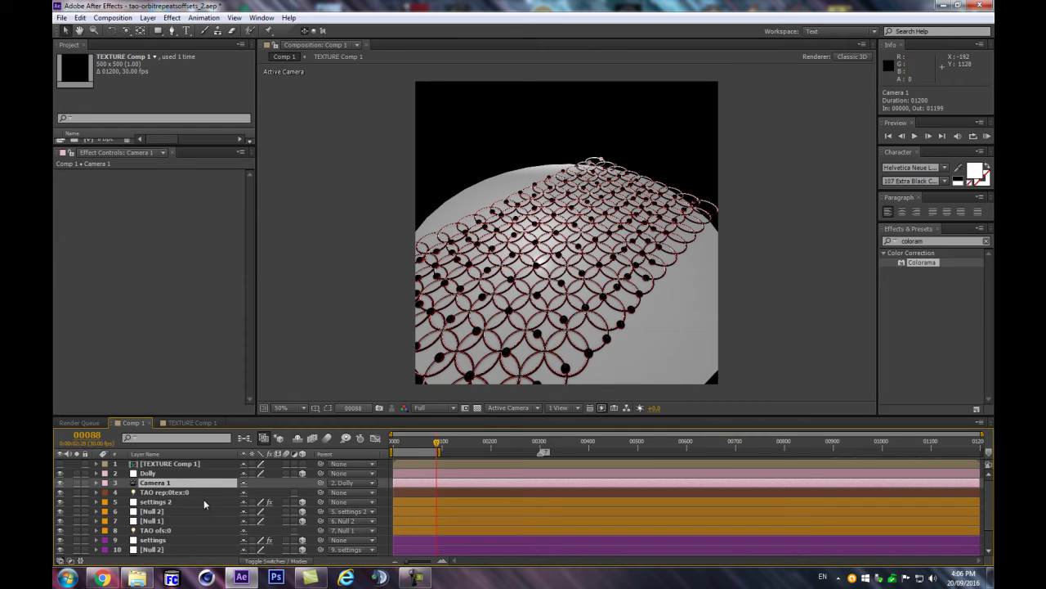
key("ctrl+Up")
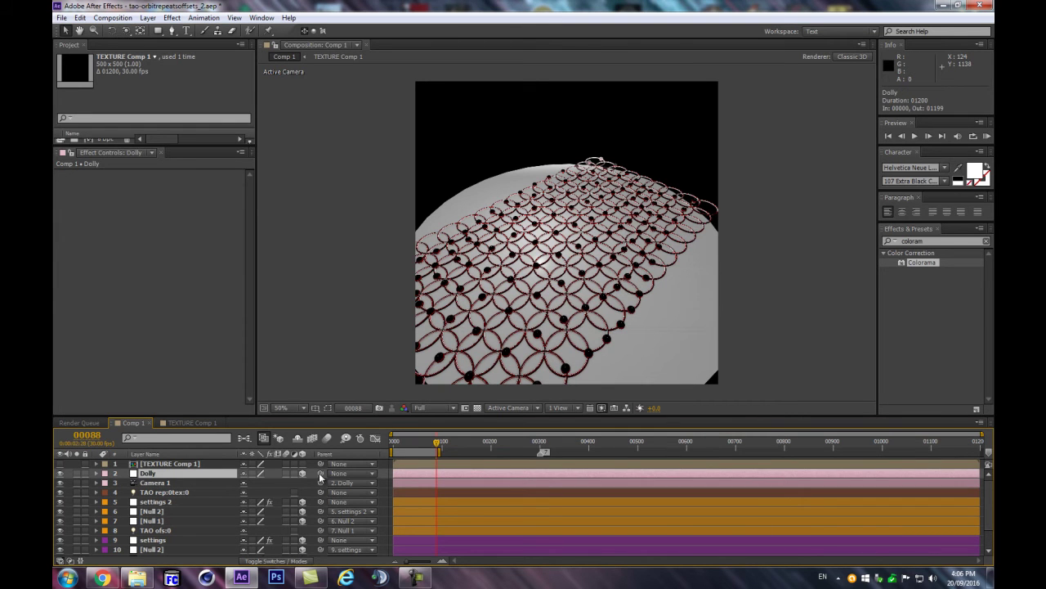
left_click(229, 493)
left_click(201, 482)
key("c")
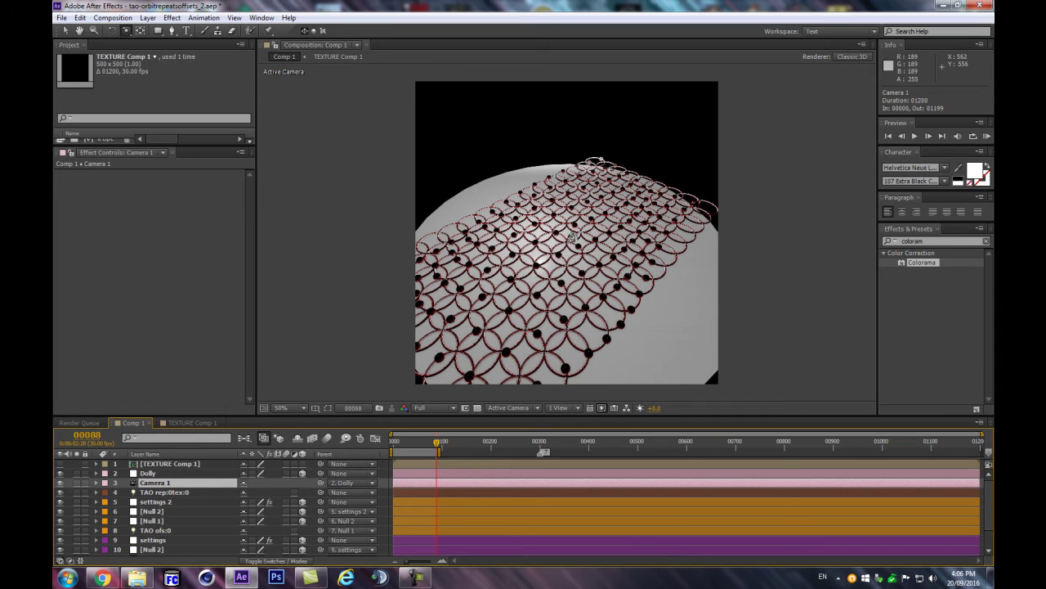
scroll(572, 239, "up", 5)
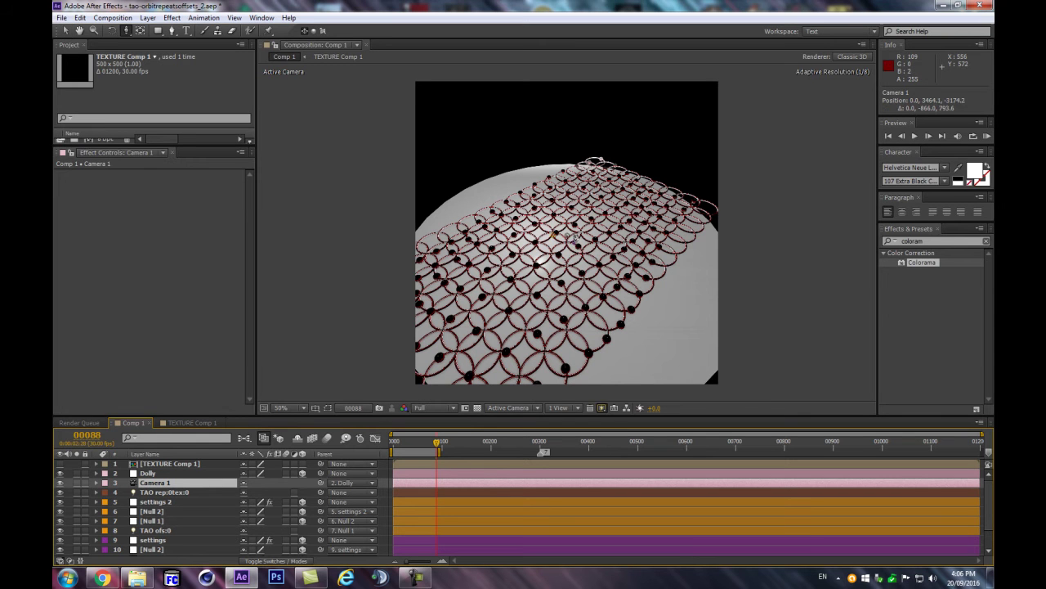
scroll(579, 213, "up", 5)
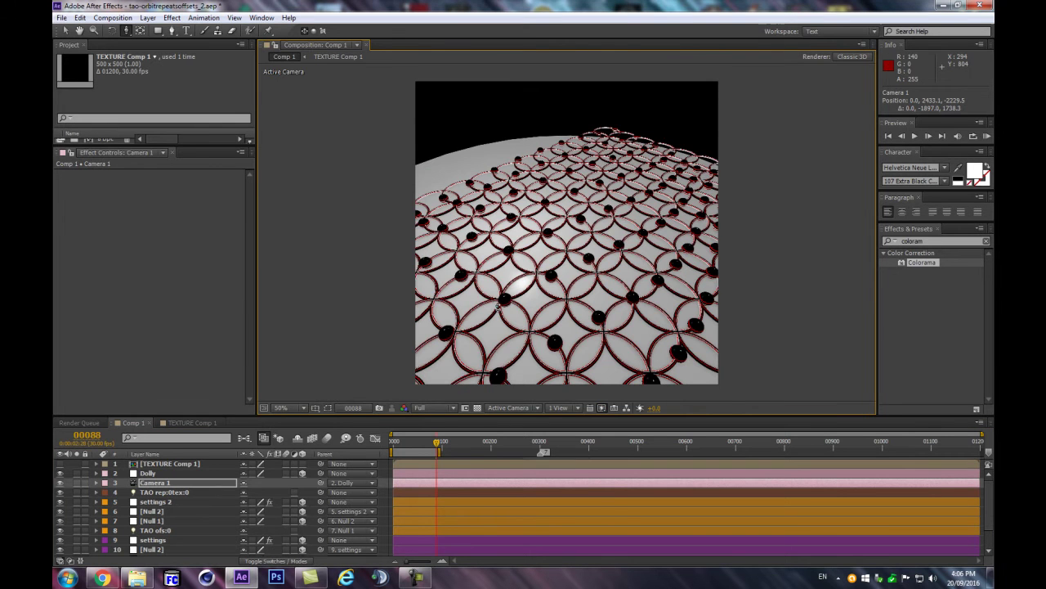
Change Camera 1 to the 80mm lens preset.
key("ctrl+shift+y")
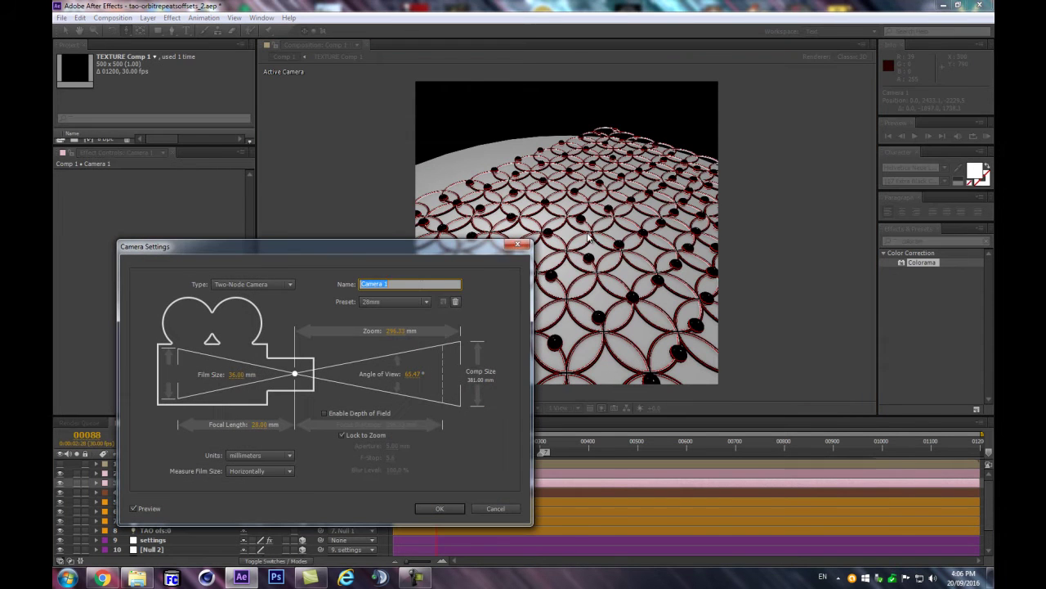
left_click(385, 301)
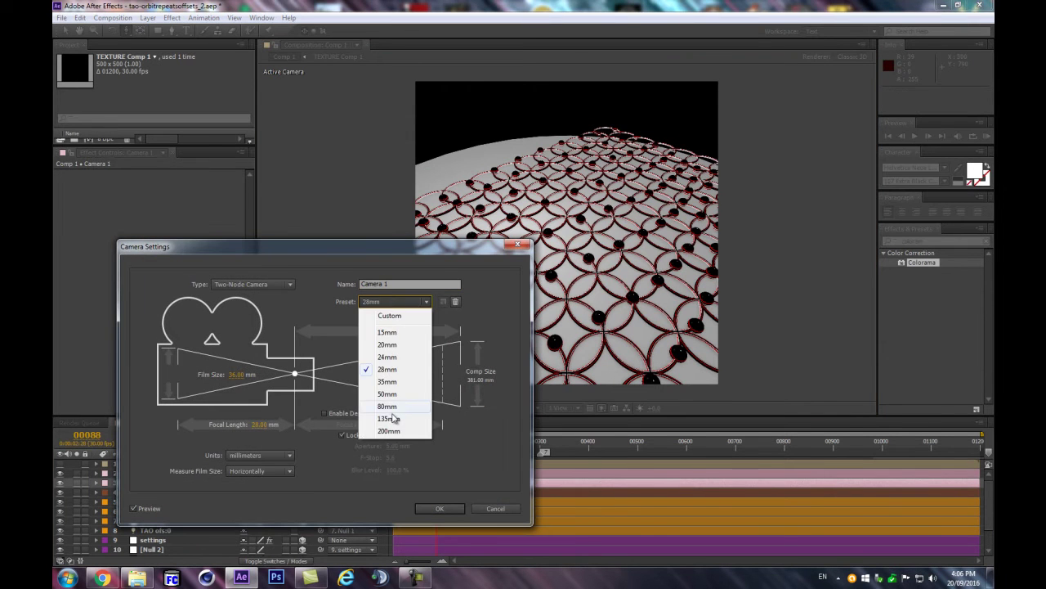
left_click(391, 413)
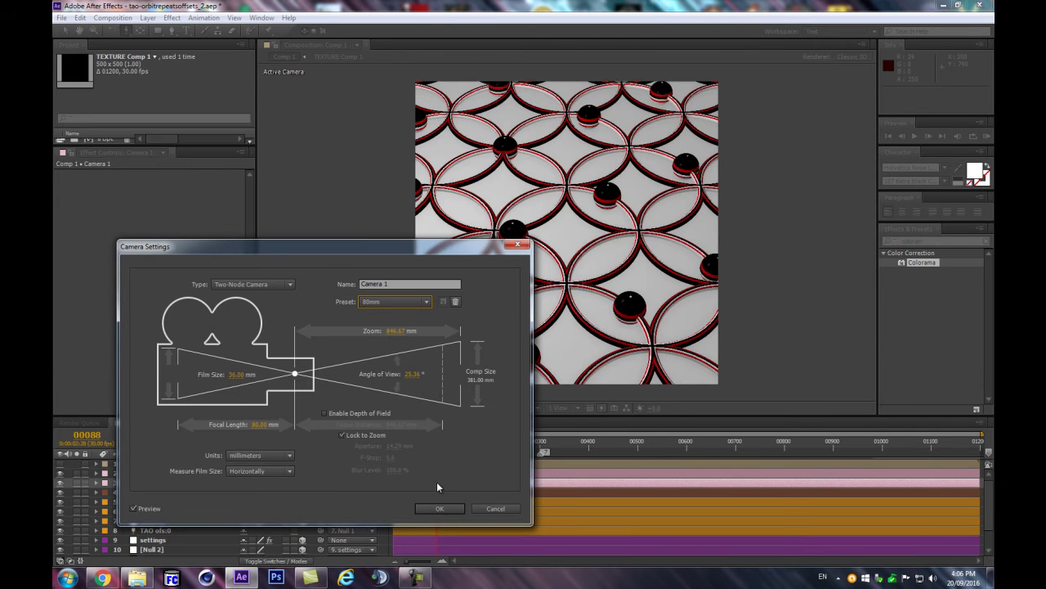
left_click(438, 508)
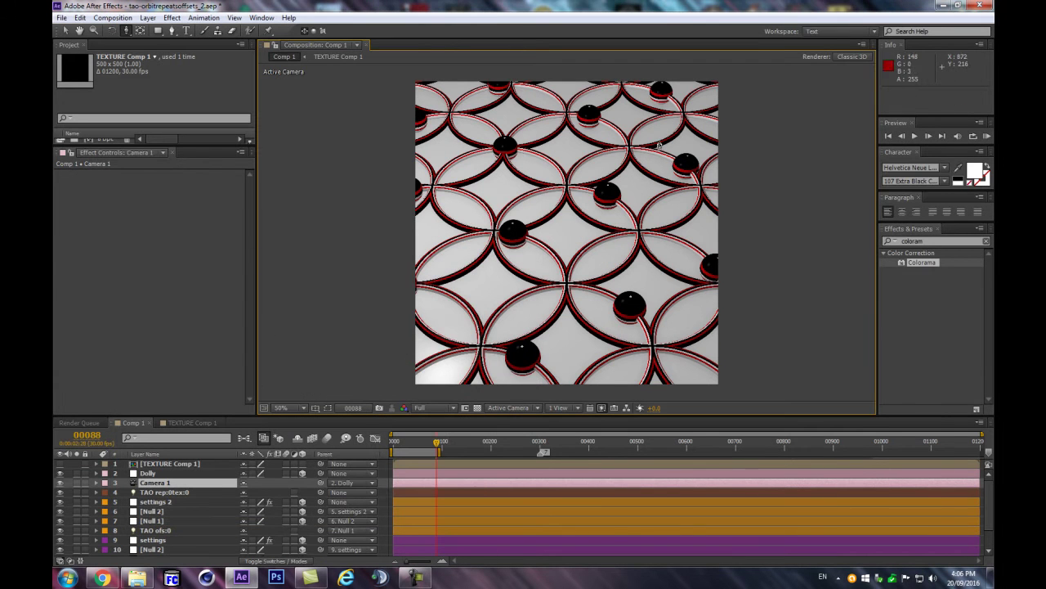
Pull Camera 1 back, tilt and shift it so the pattern fills the frame, and undo the last camera adjustment.
left_click_drag(655, 177, 578, 292)
left_click_drag(601, 201, 561, 140)
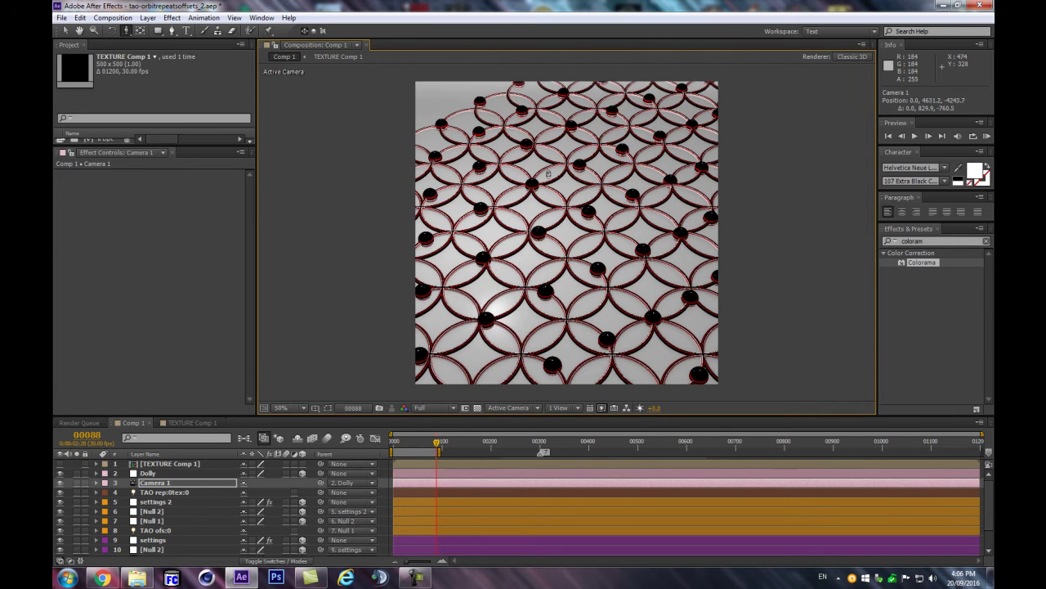
mouse_move(531, 204)
left_mouse_down()
mouse_move(516, 219)
mouse_move(495, 199)
mouse_move(538, 199)
left_mouse_up()
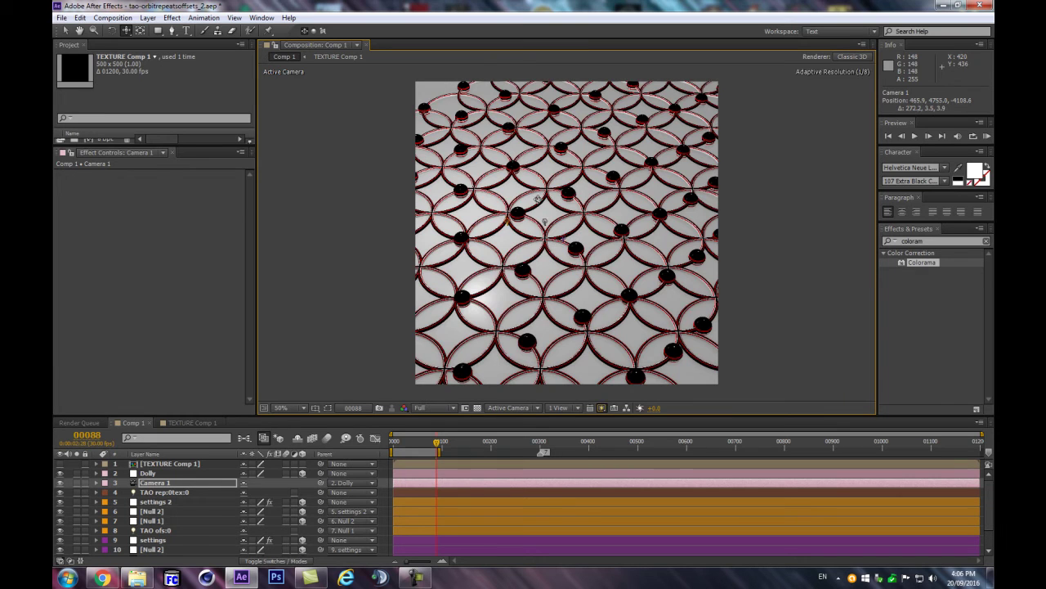
left_click_drag(539, 198, 538, 199)
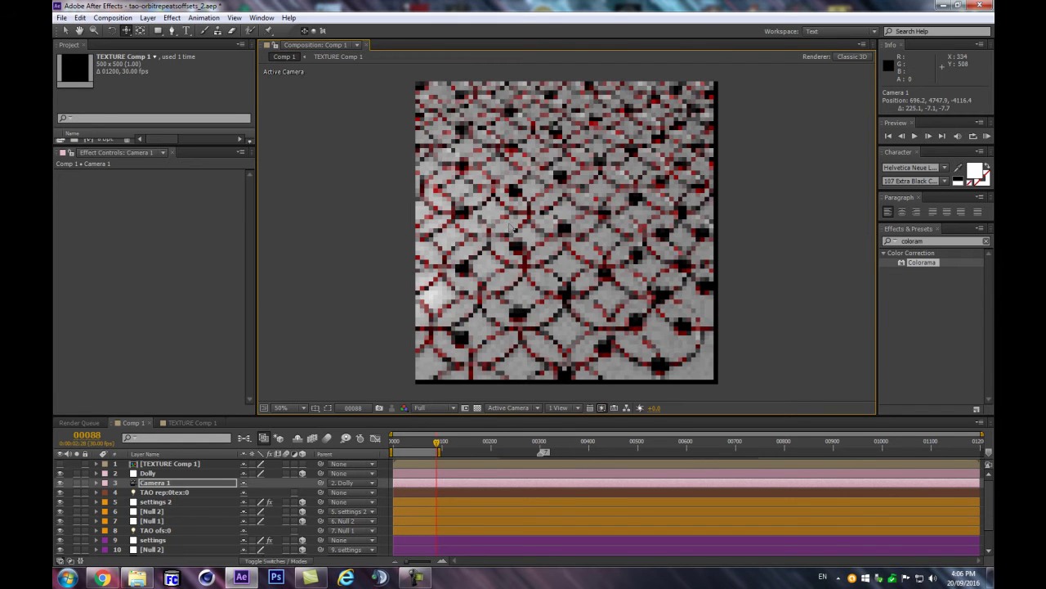
key("ctrl+z")
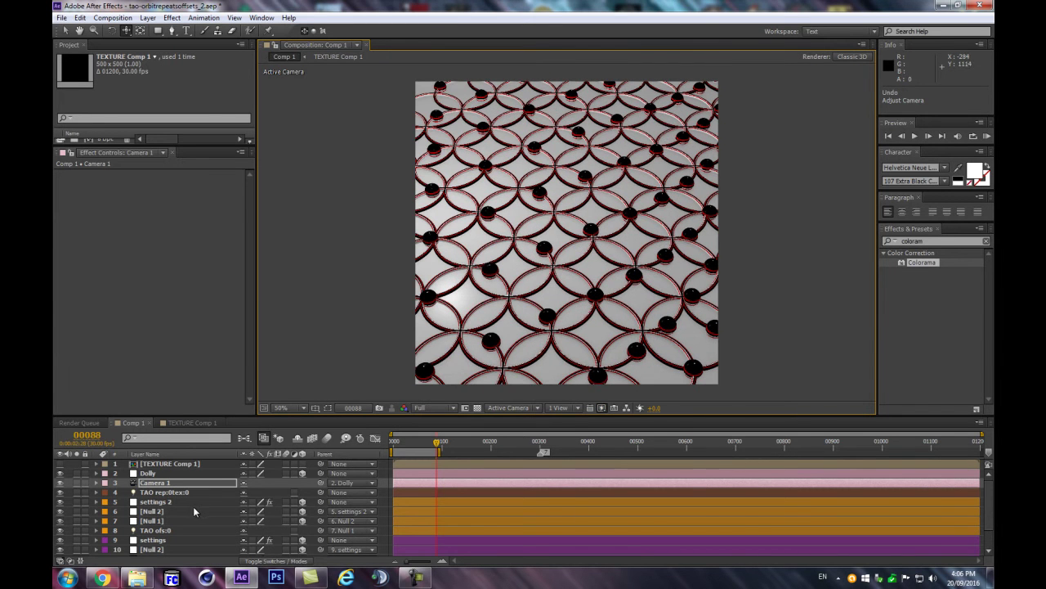
Try a larger Radius on the TAO mod:s seg:1 light and undo the change.
scroll(172, 504, "down", 3)
key("/")
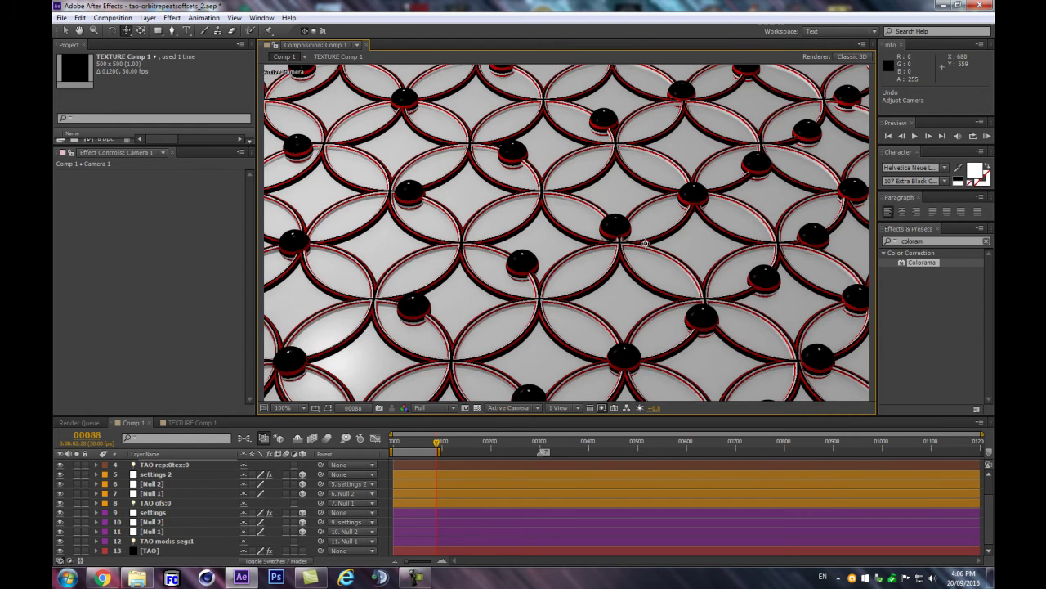
left_click(214, 505)
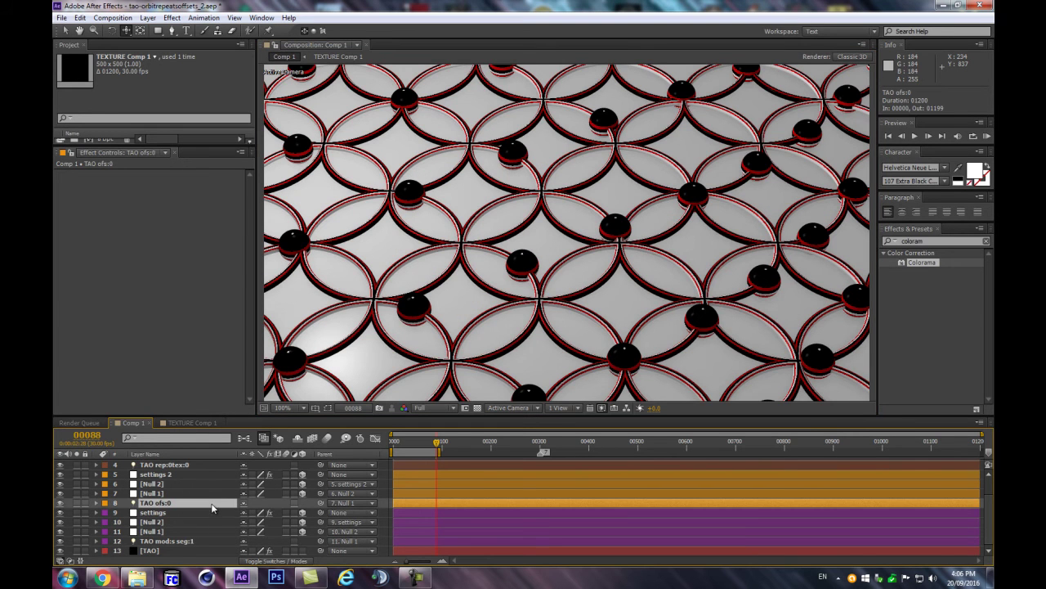
left_click(163, 543)
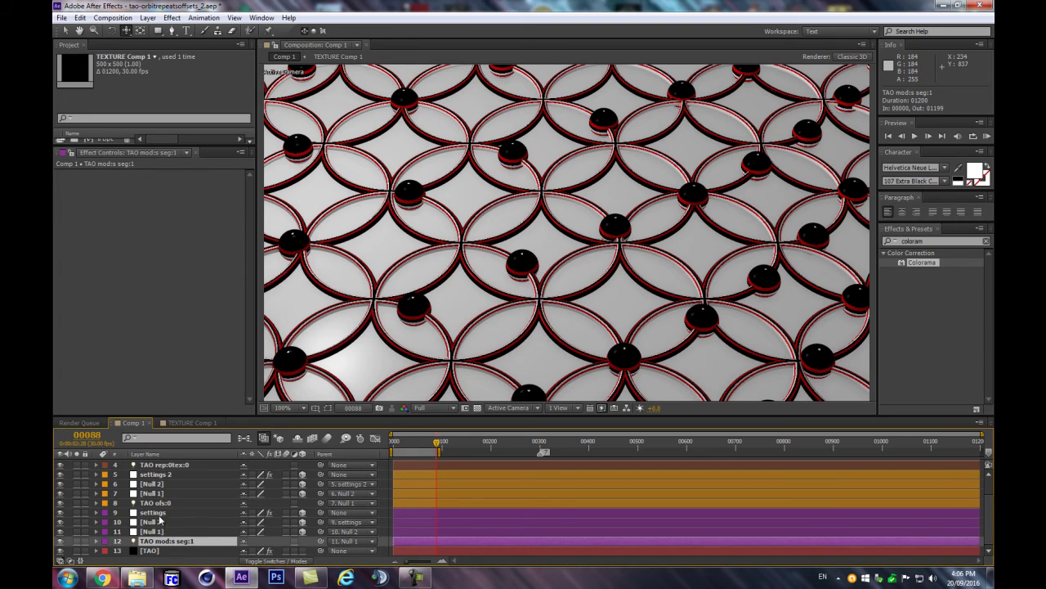
scroll(167, 521, "down", 6)
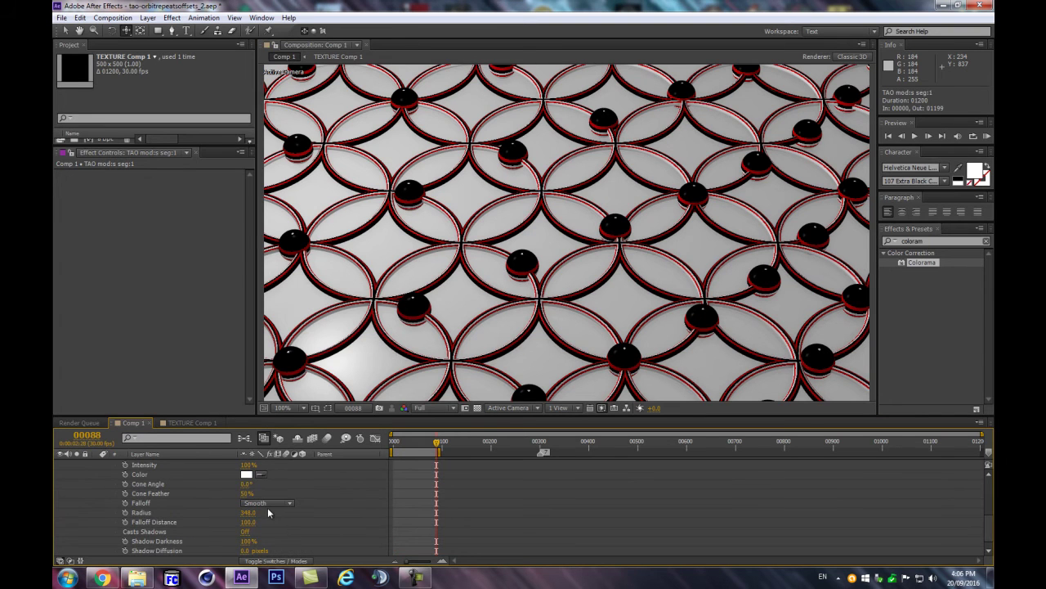
left_click_drag(252, 512, 264, 515)
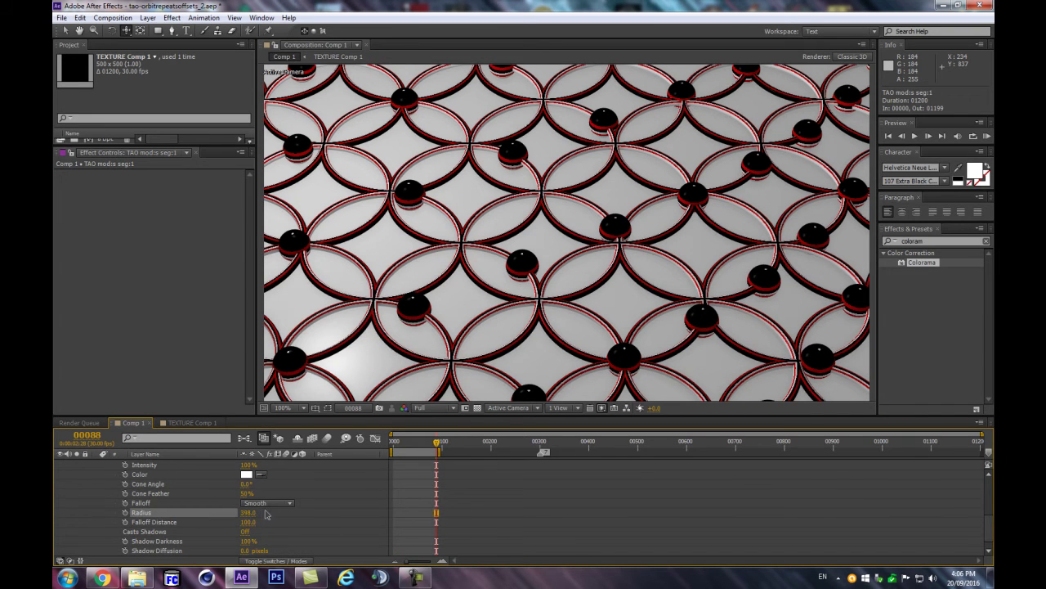
key("ctrl+z")
scroll(209, 484, "up", 5)
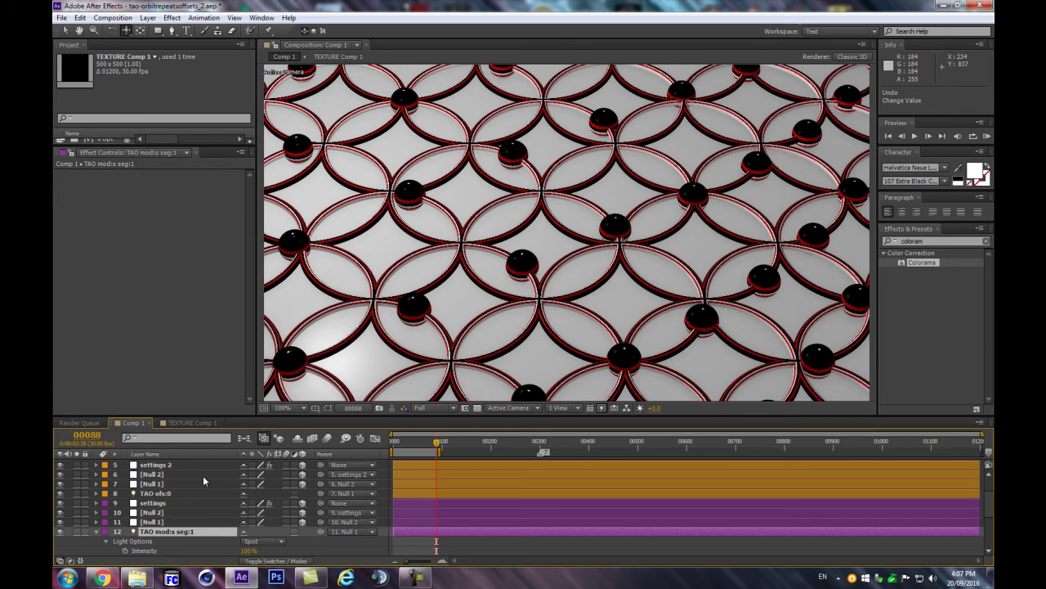
Increase the Radius of the TAO ofs:0 light to 183 to thicken the rings.
left_click(155, 493)
key("u")
key("u")
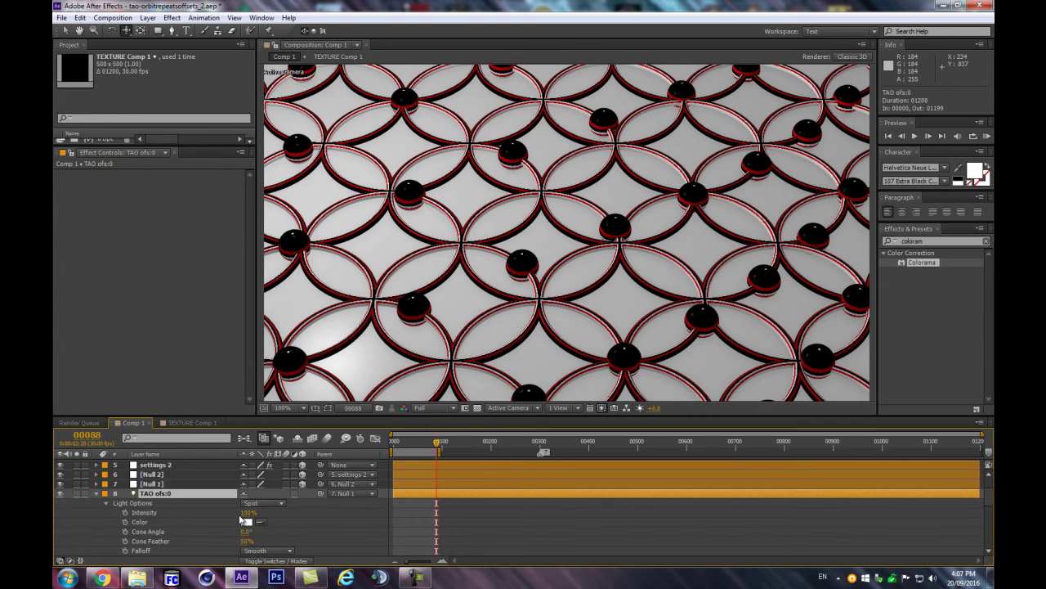
scroll(251, 529, "down", 3)
left_click_drag(248, 532, 260, 535)
scroll(539, 241, "down", 2)
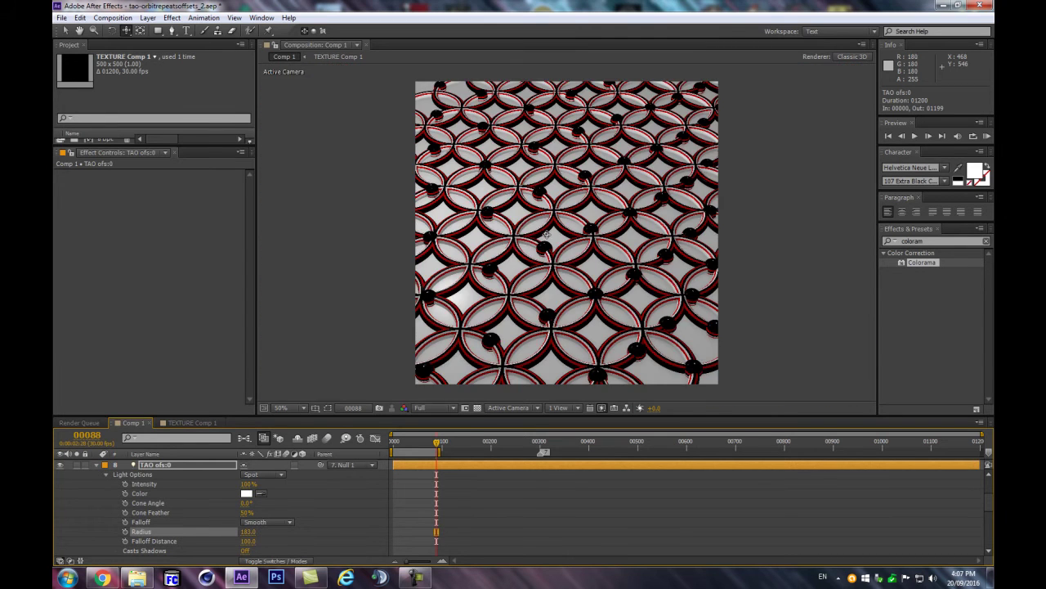
RAM preview the looping animation in Comp 1 to check the thicker rings and spheres.
scroll(545, 234, "up", 2)
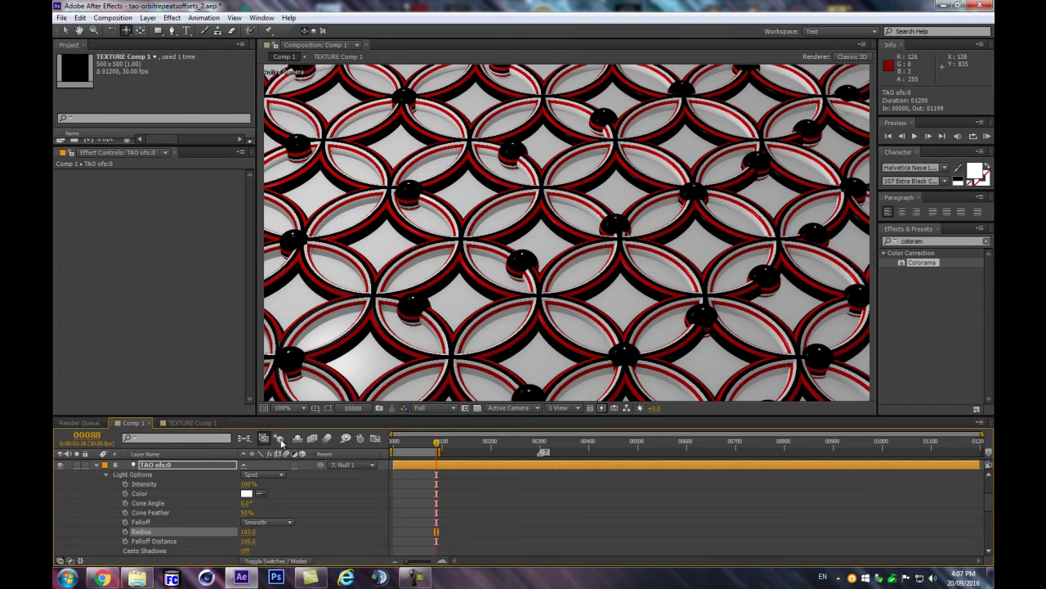
left_click(330, 505)
key("Return")
key("KP_0")
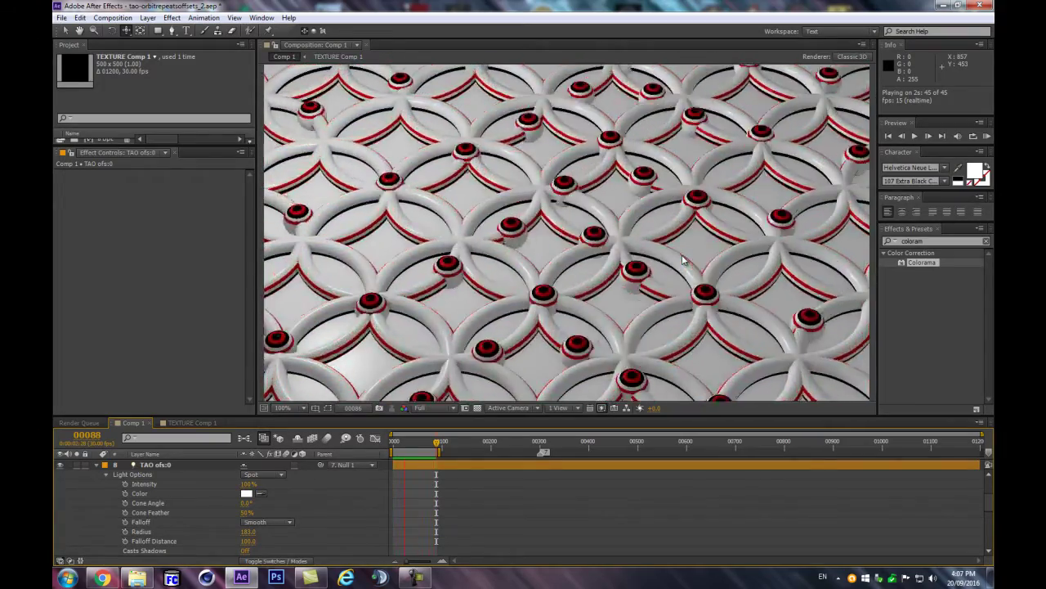
key("comma")
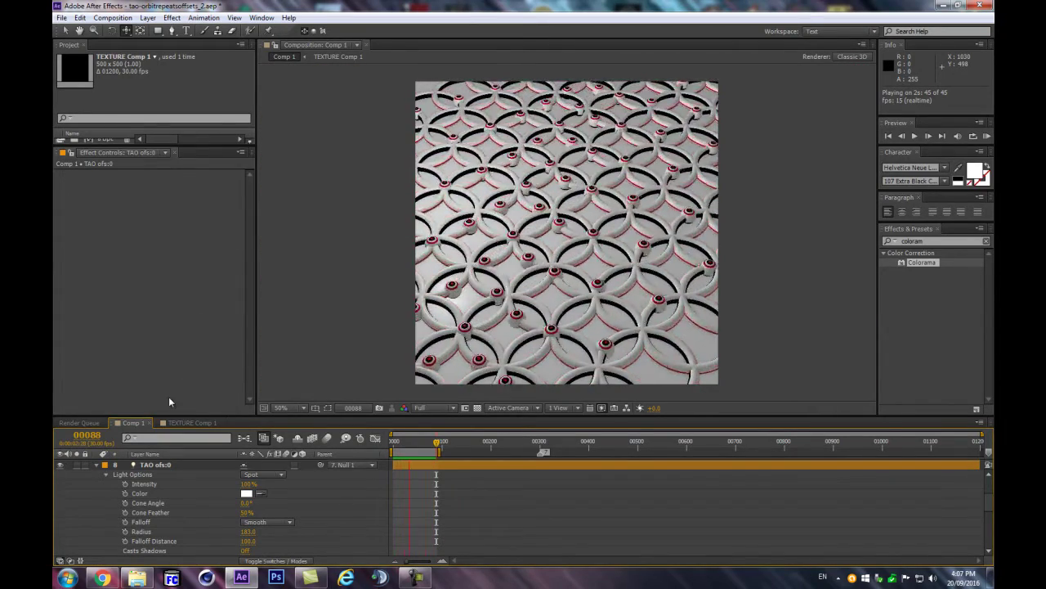
left_click(143, 423)
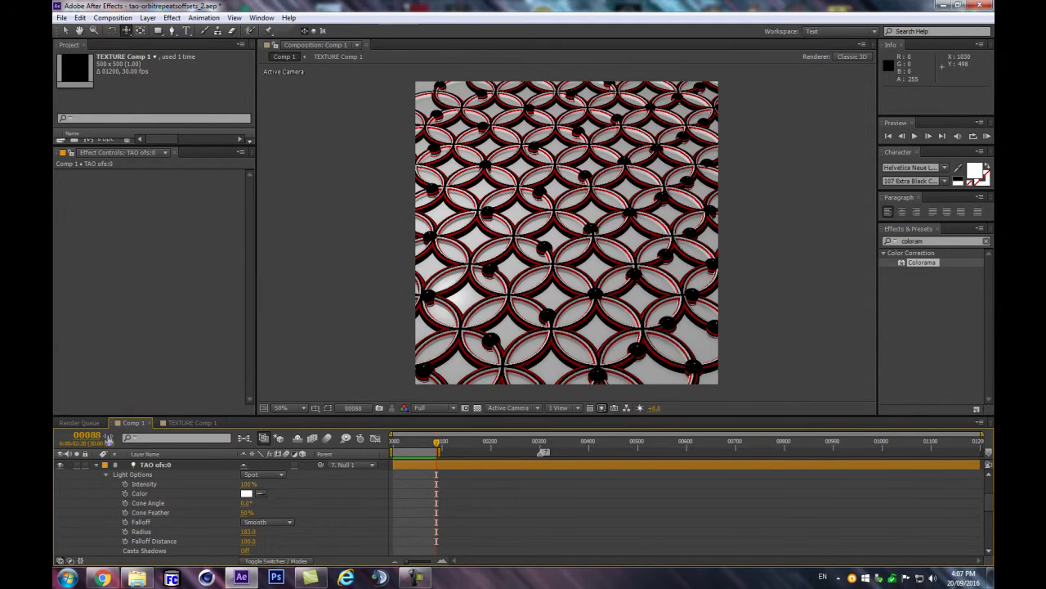
Try texture offsets in the TAO layer's First Repeater and set R1 Texture Offset Y to 0.22.
left_click(97, 463)
scroll(167, 521, "down", 3)
left_click(148, 551)
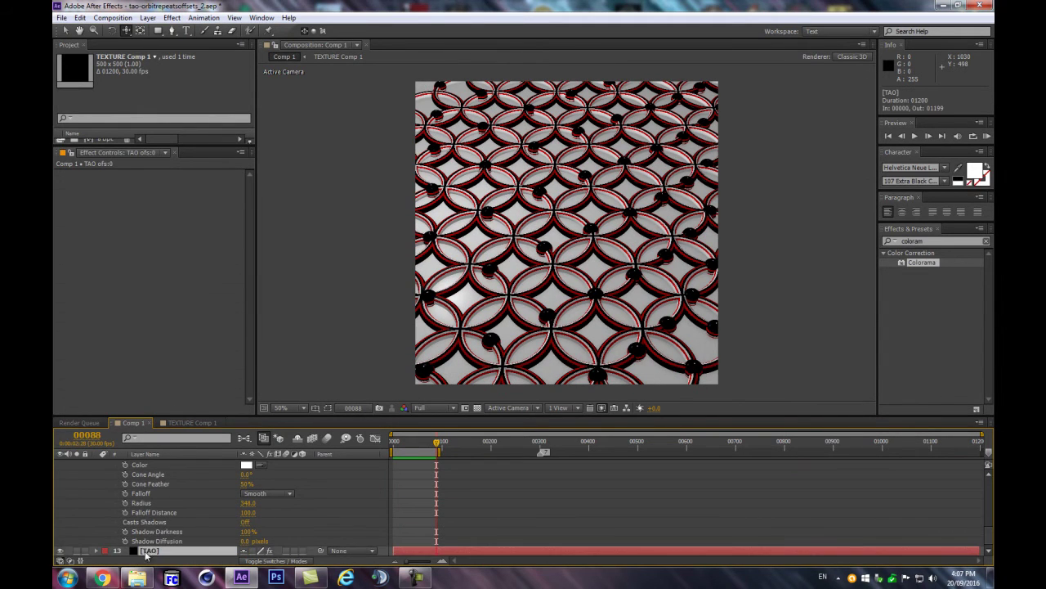
scroll(158, 328, "down", 10)
scroll(151, 341, "down", 6)
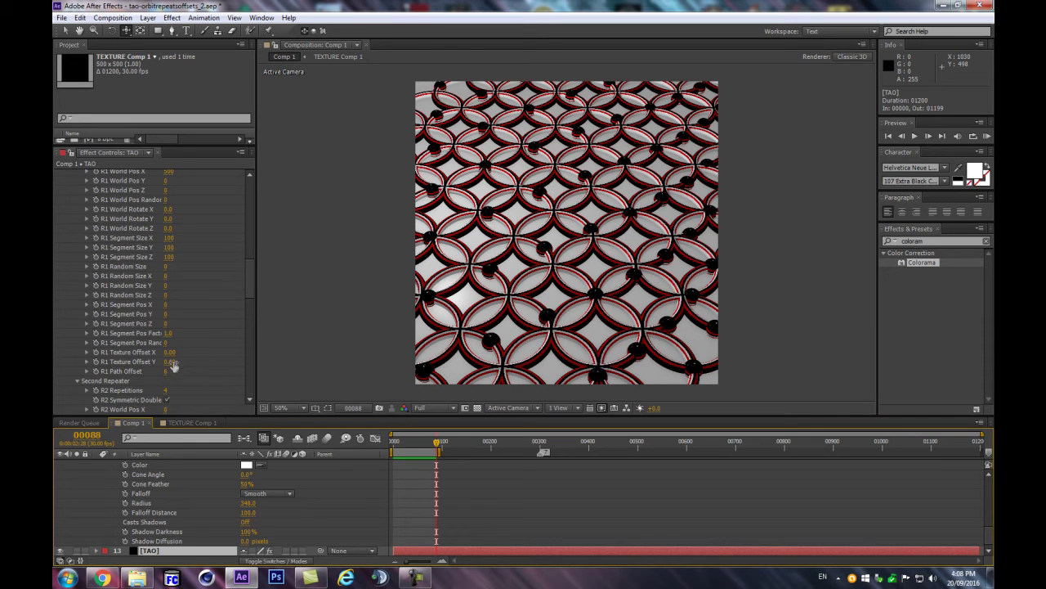
left_click_drag(171, 362, 210, 360)
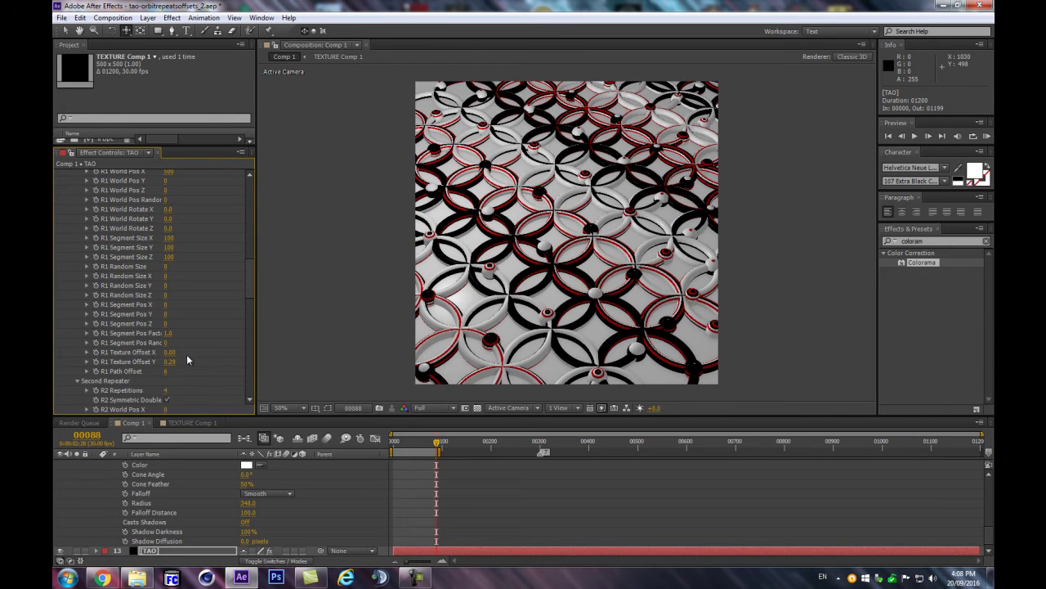
key("ctrl+z")
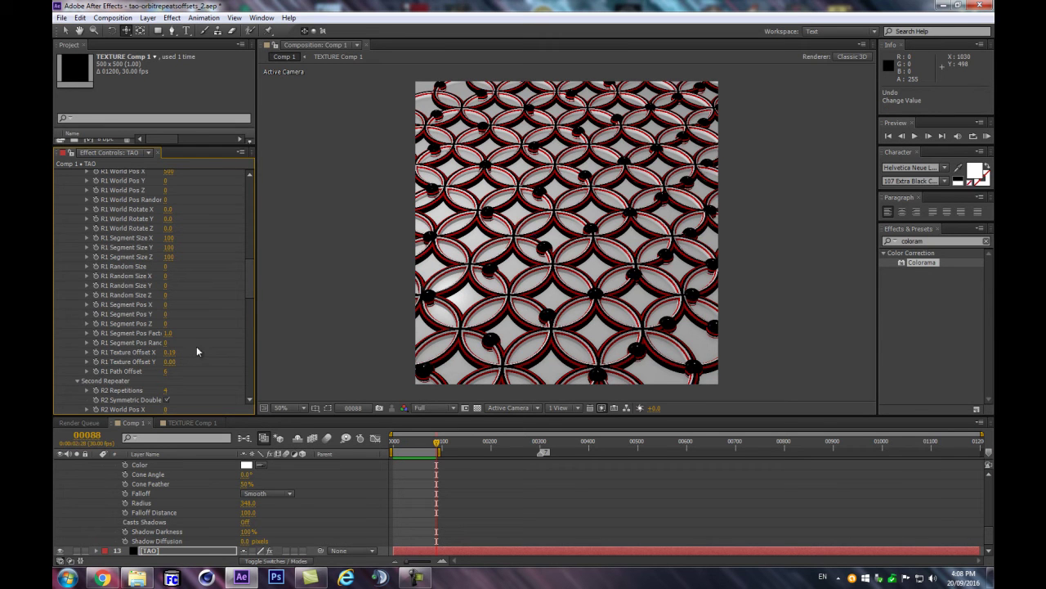
scroll(175, 323, "up", 2)
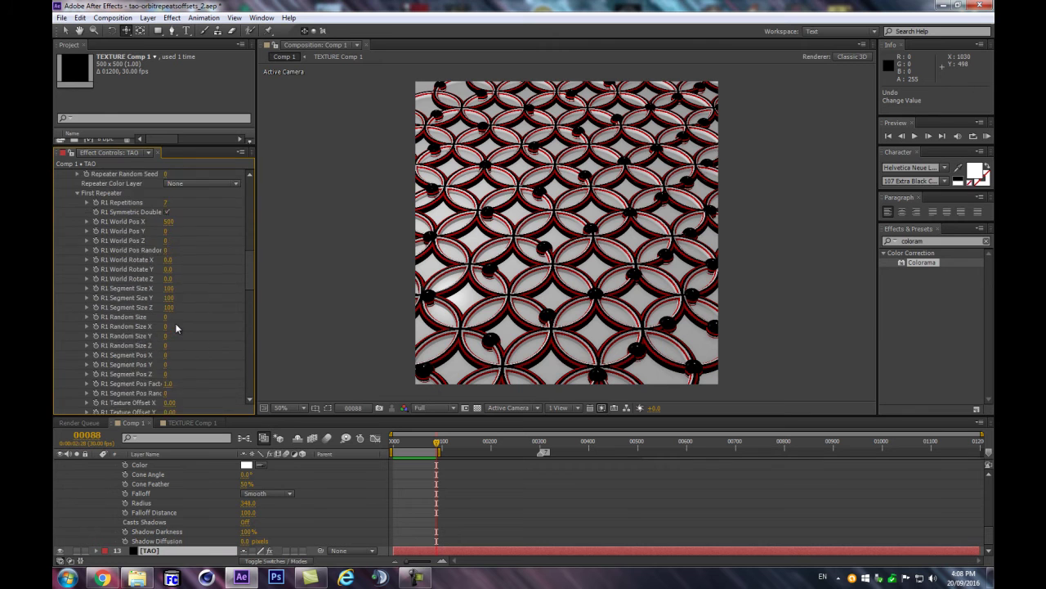
left_click_drag(181, 384, 190, 386)
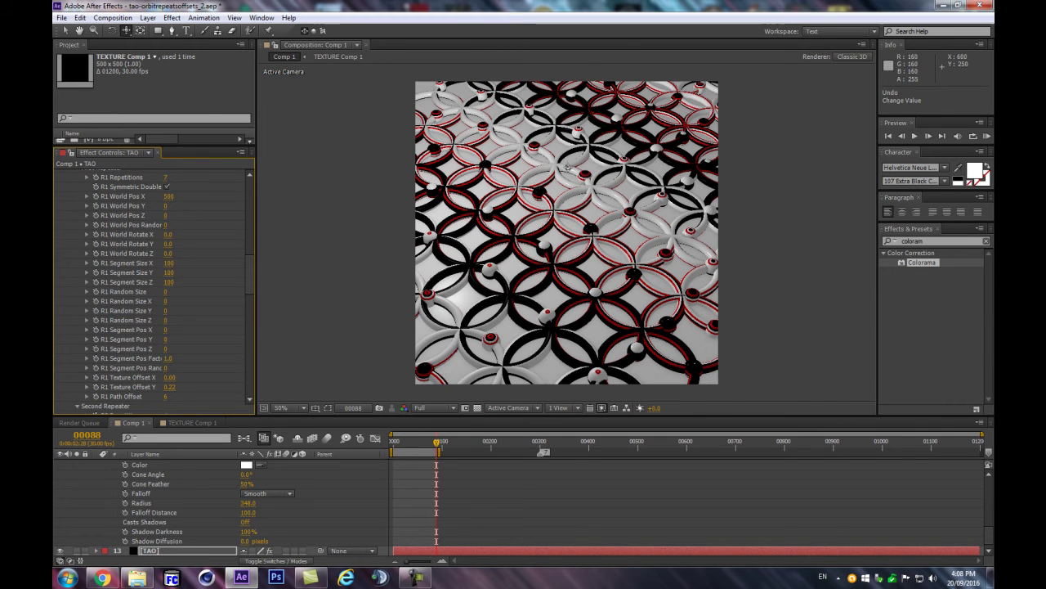
scroll(474, 217, "up", 1)
scroll(474, 217, "down", 1)
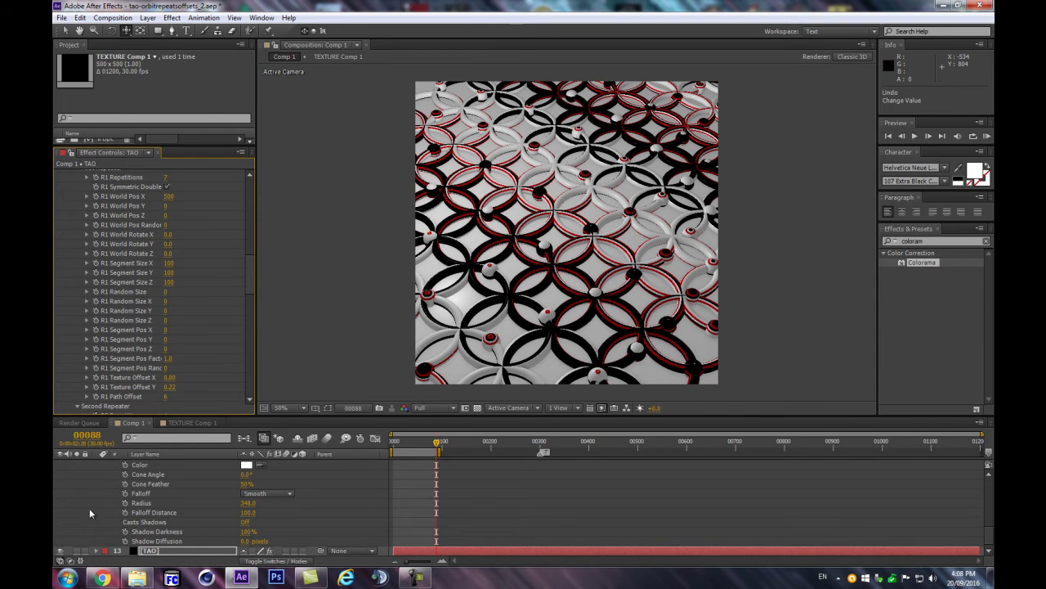
RAM preview the loop with the repeater texture offset and review the first and second repeater settings.
left_click(180, 554)
key("KP_0")
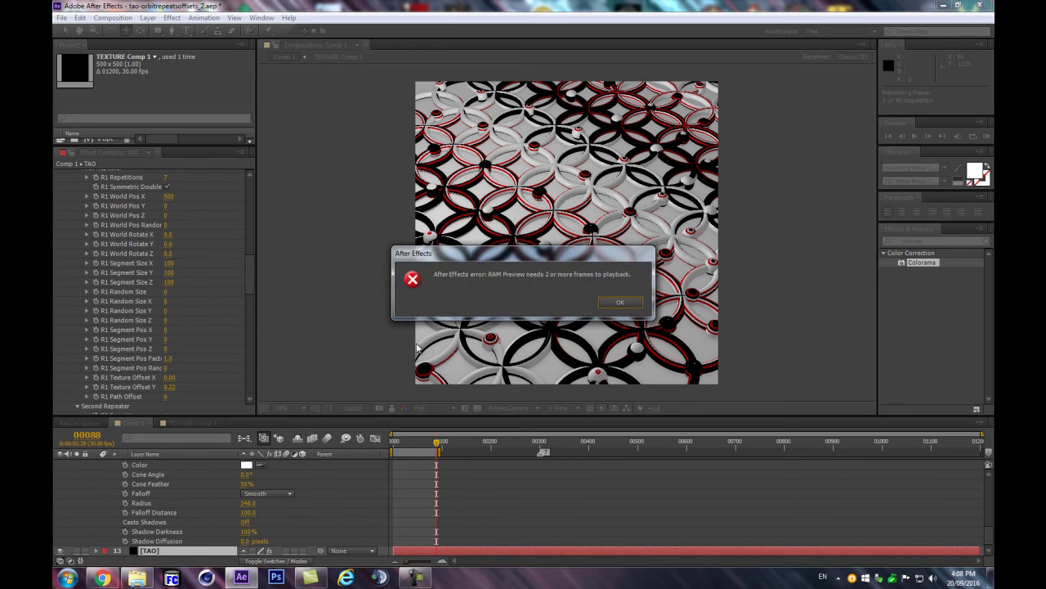
key("Return")
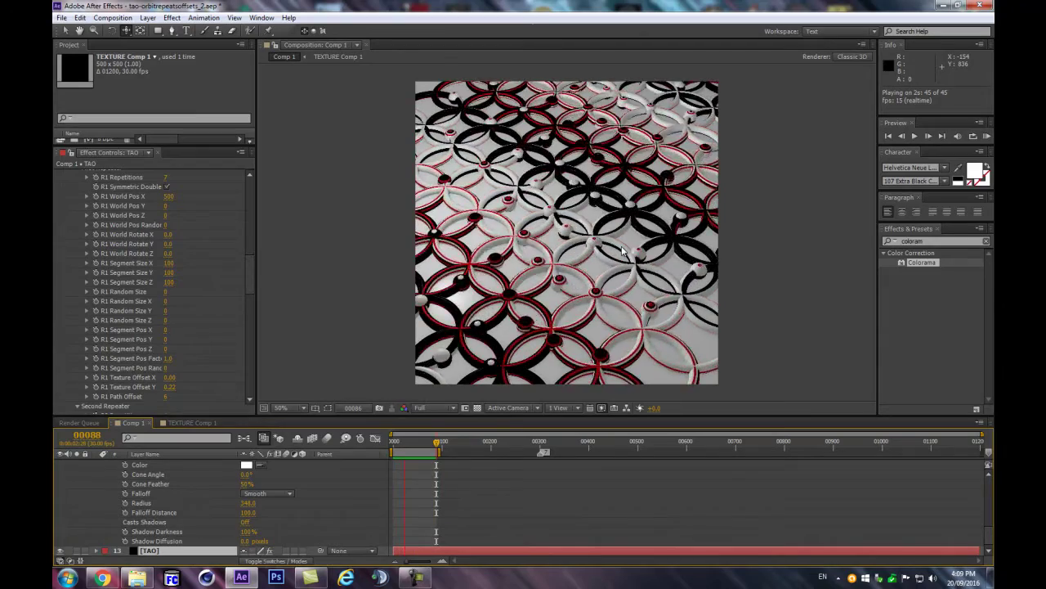
left_click(247, 274)
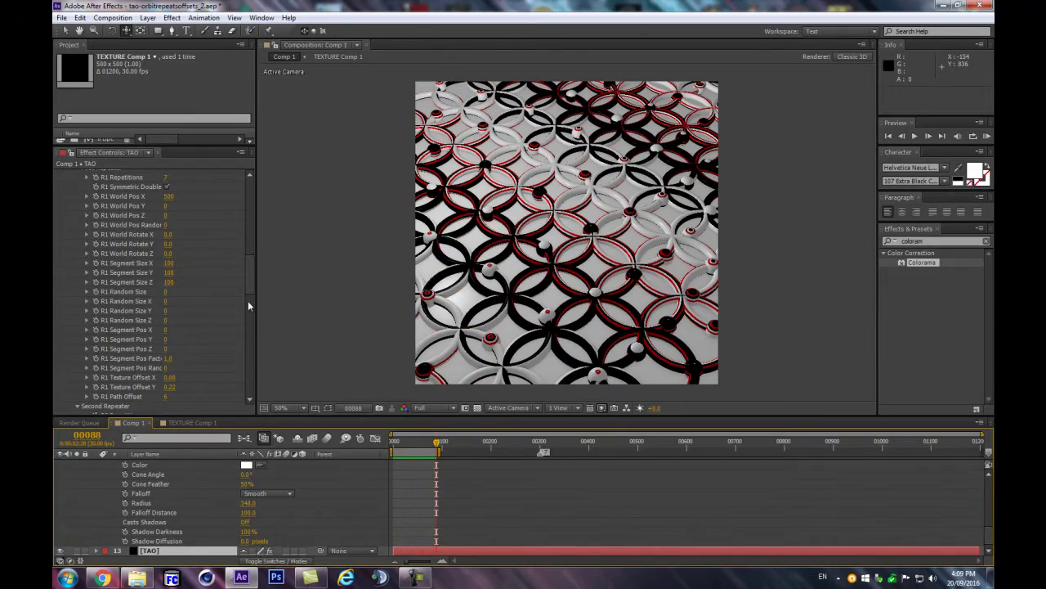
scroll(246, 270, "down", 5)
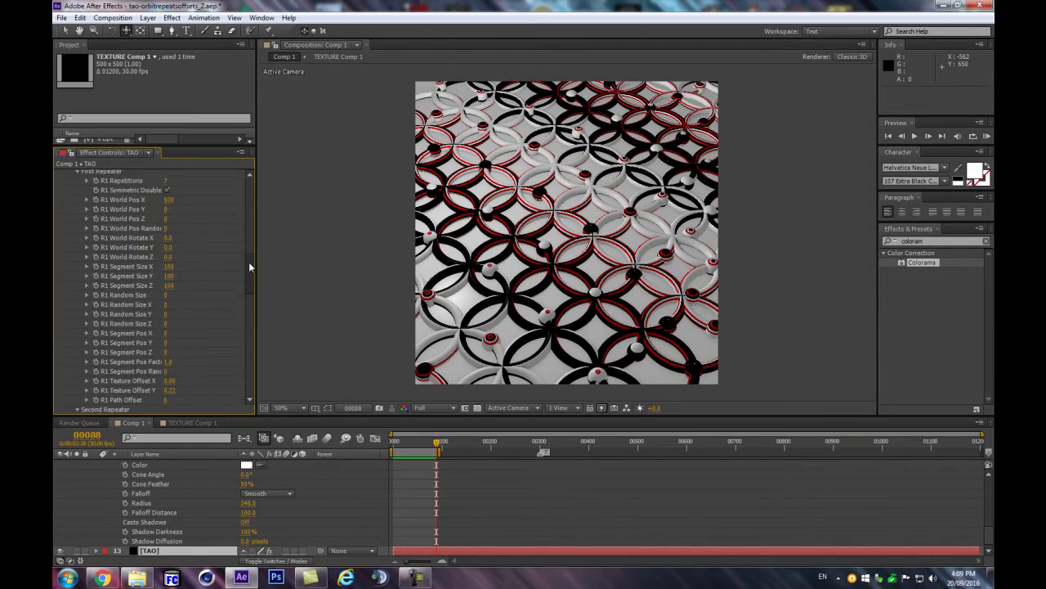
scroll(247, 283, "up", 1)
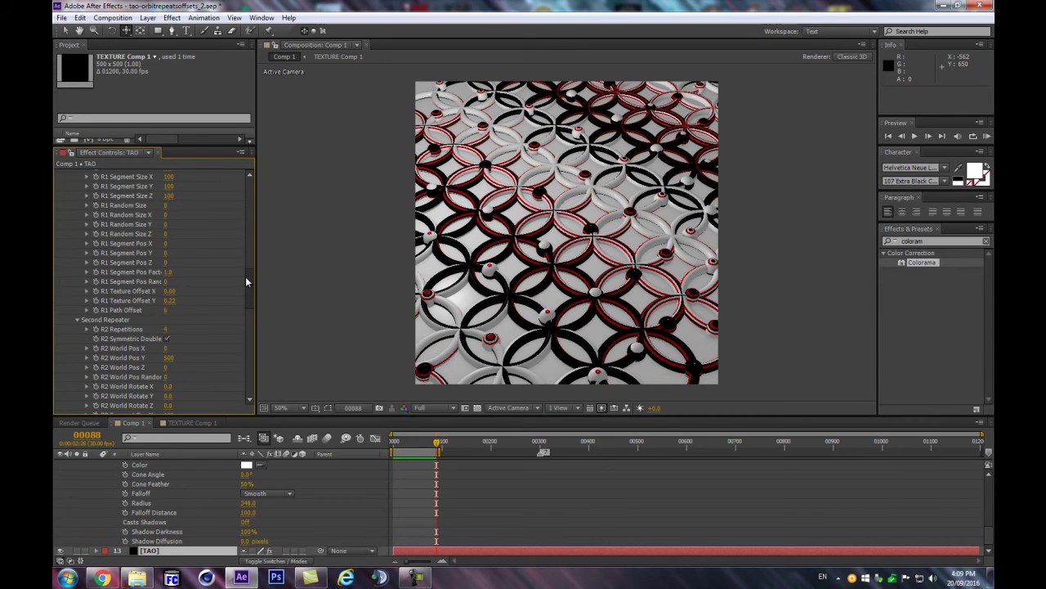
scroll(246, 277, "down", 1)
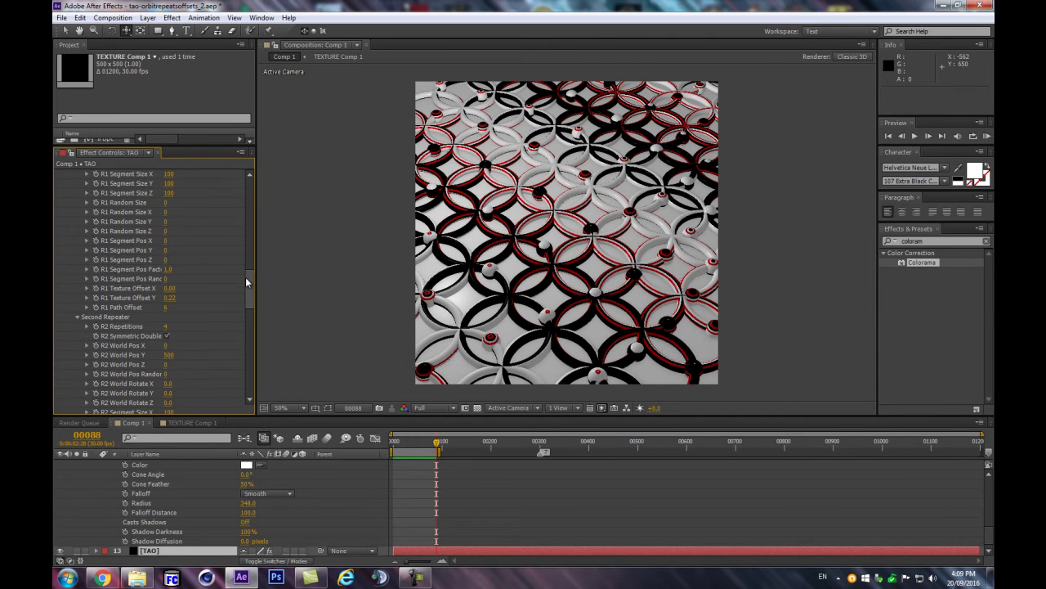
mouse_move(254, 286)
left_mouse_down()
mouse_move(239, 316)
mouse_move(249, 304)
left_mouse_up()
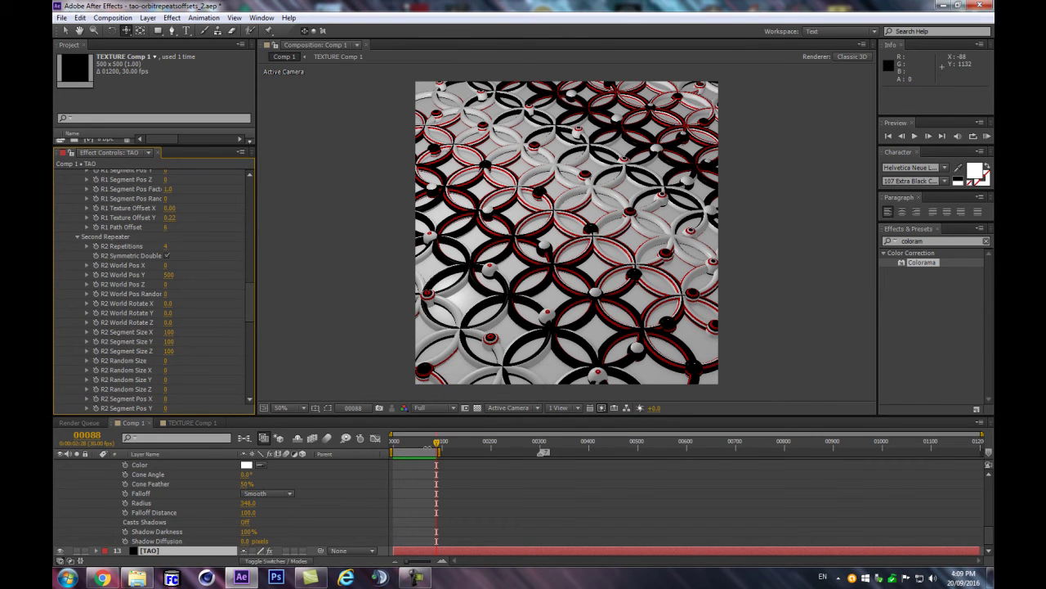
Move the current time to frame 73 and collapse the expanded properties of all layers in Comp 1.
left_click(417, 442)
left_click_drag(418, 446, 429, 447)
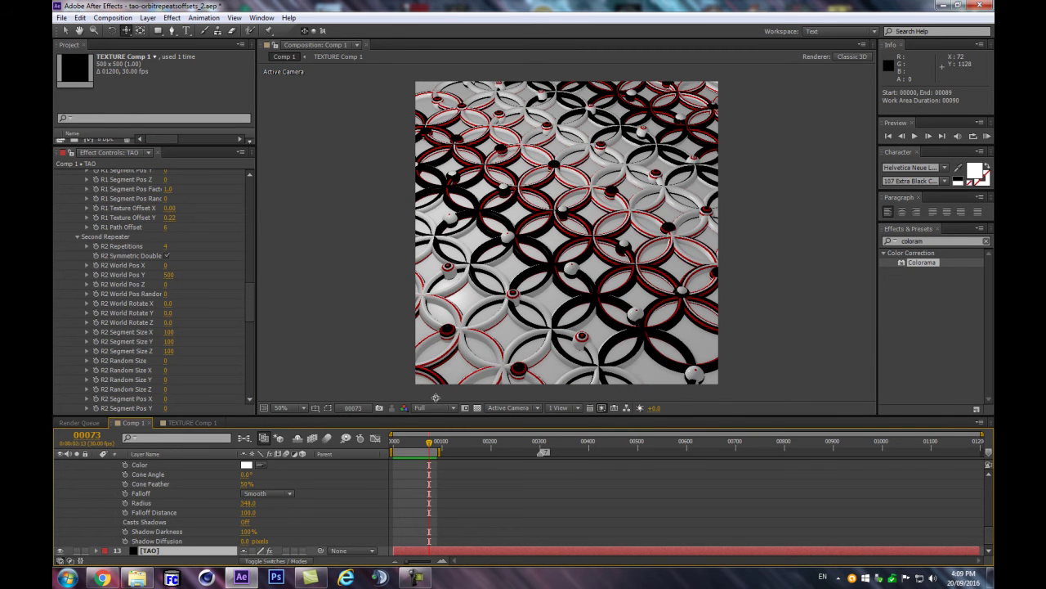
scroll(173, 516, "up", 5)
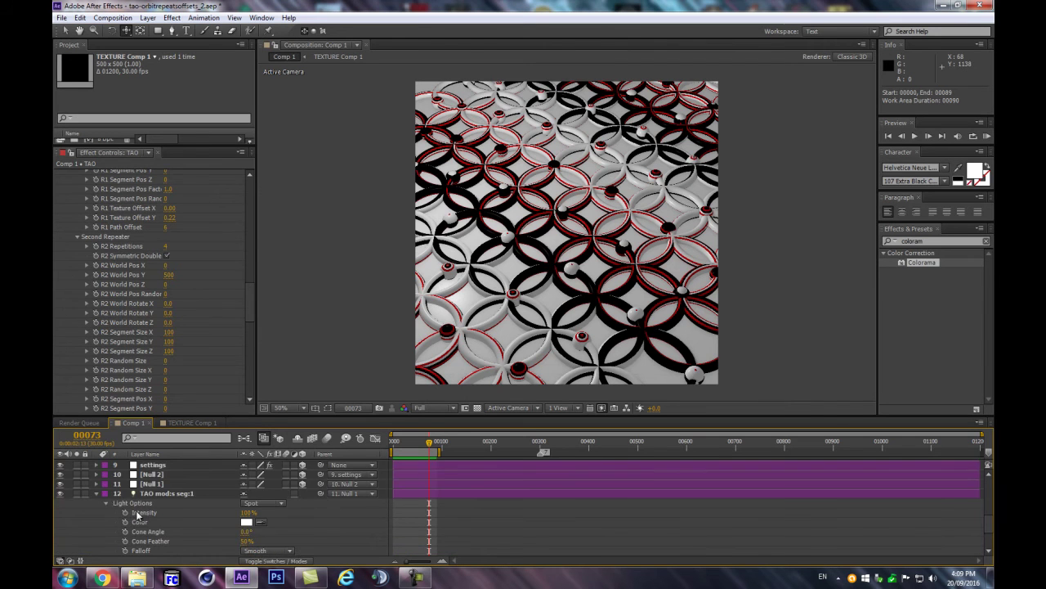
left_click(94, 492)
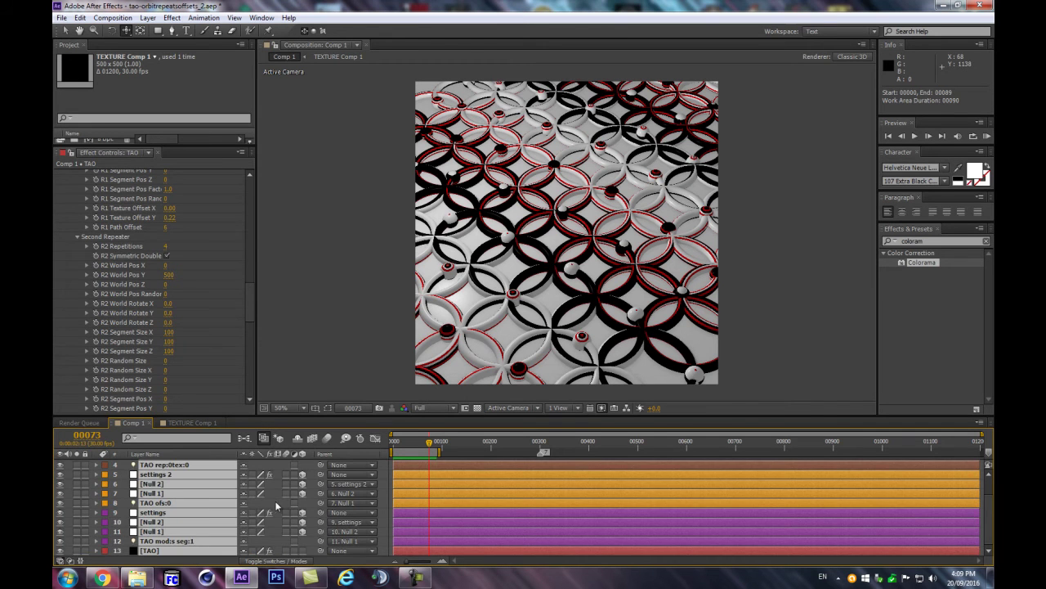
left_click(346, 286)
Try raising the TAO effect's AO Intensity to 37 and to 66, undoing each change.
mouse_move(252, 309)
left_mouse_down()
mouse_move(250, 363)
mouse_move(263, 324)
left_mouse_up()
scroll(241, 303, "down", 10)
scroll(242, 374, "down", 1)
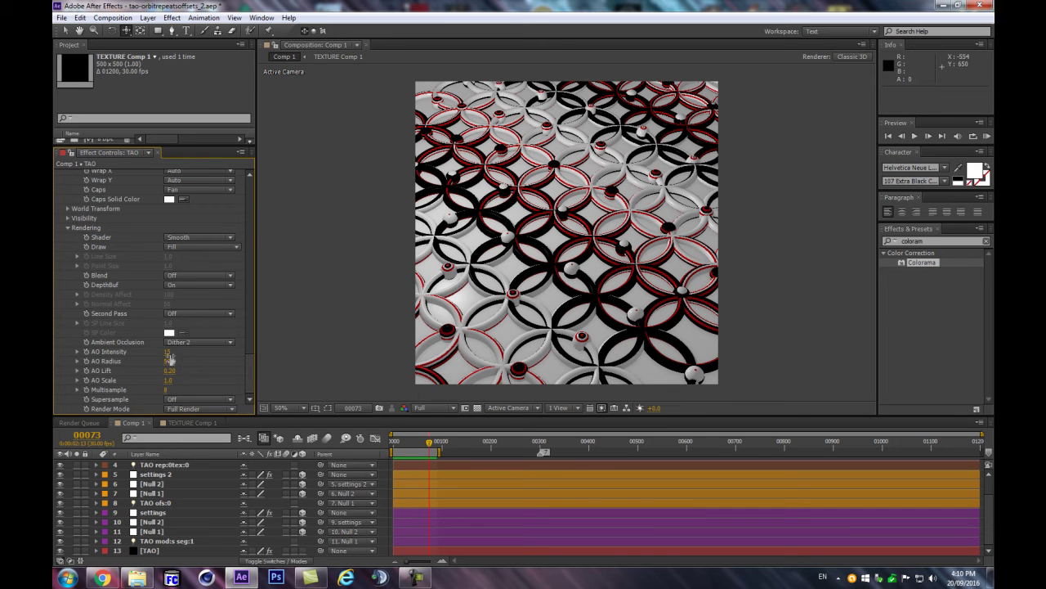
left_click_drag(169, 358, 182, 353)
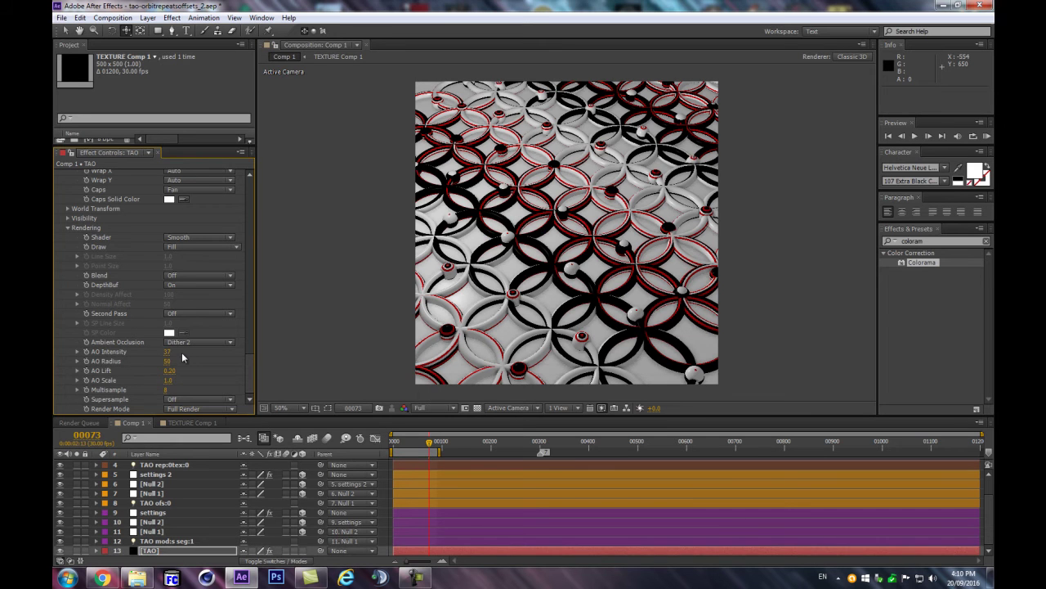
key("ctrl+z")
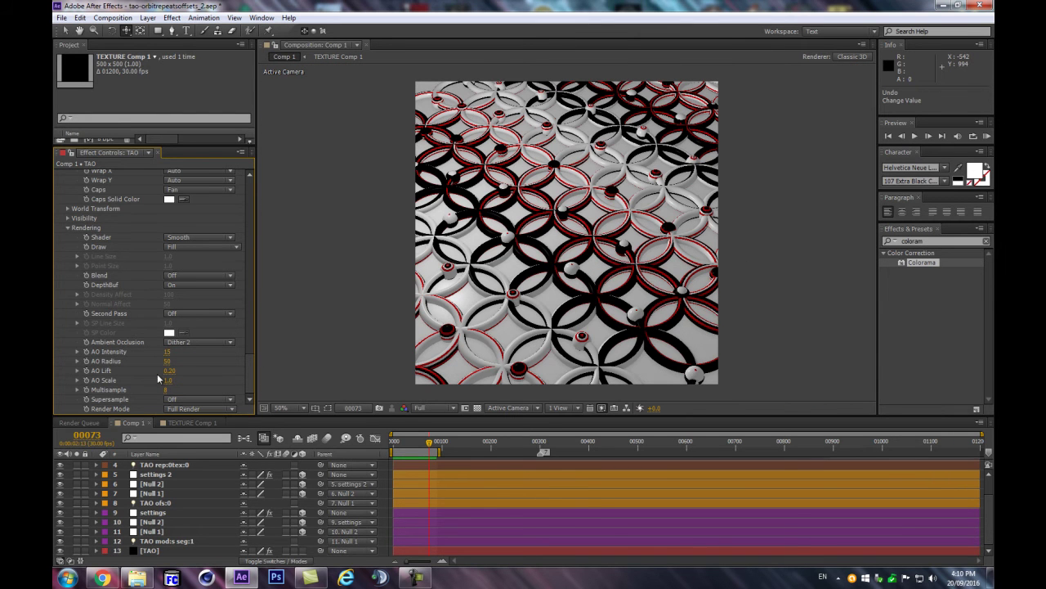
left_click_drag(167, 351, 194, 351)
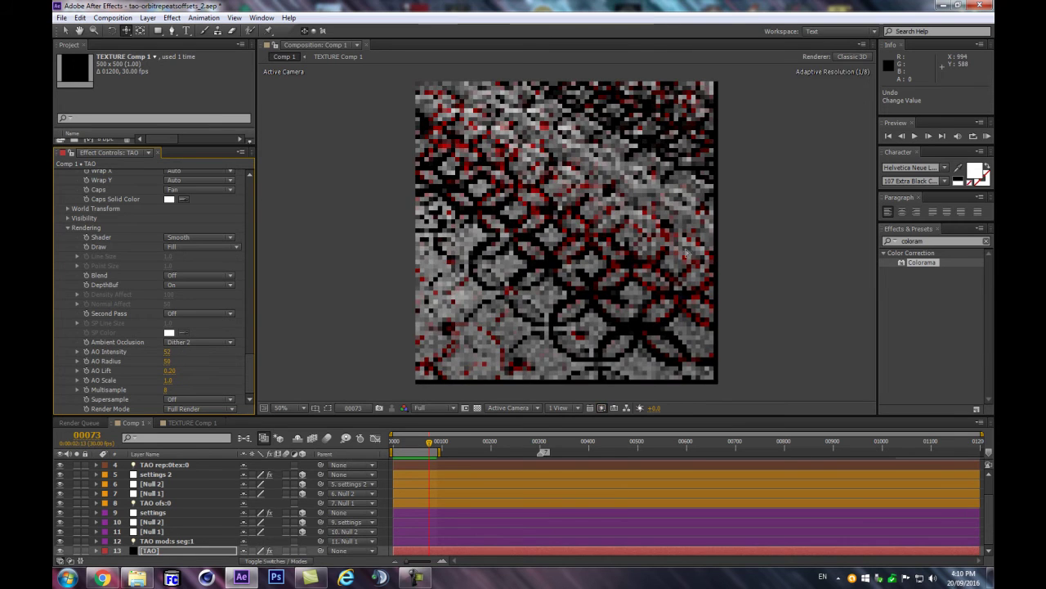
key("ctrl+z")
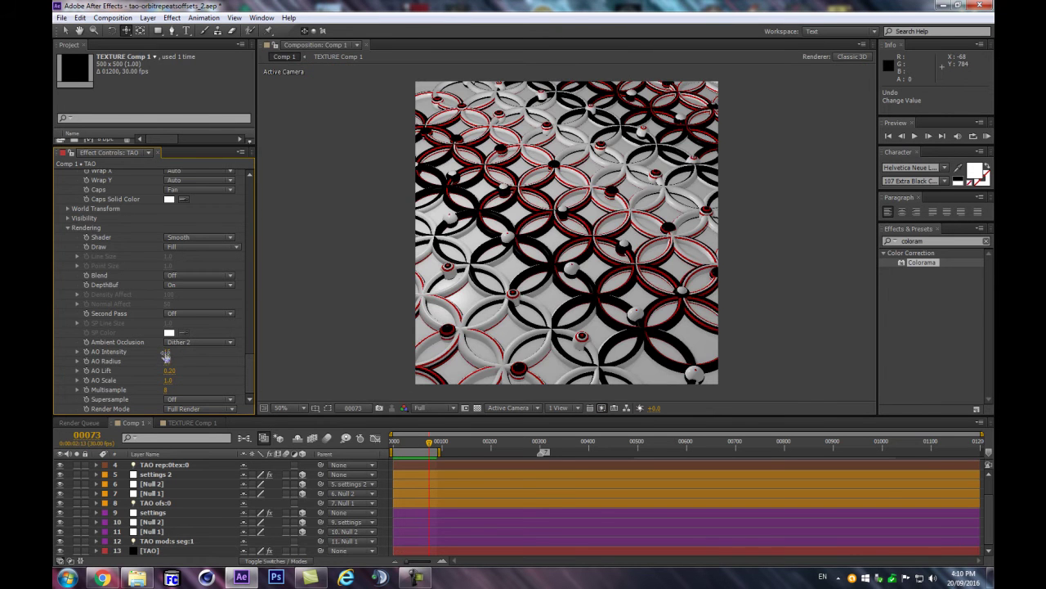
left_click_drag(165, 357, 188, 347)
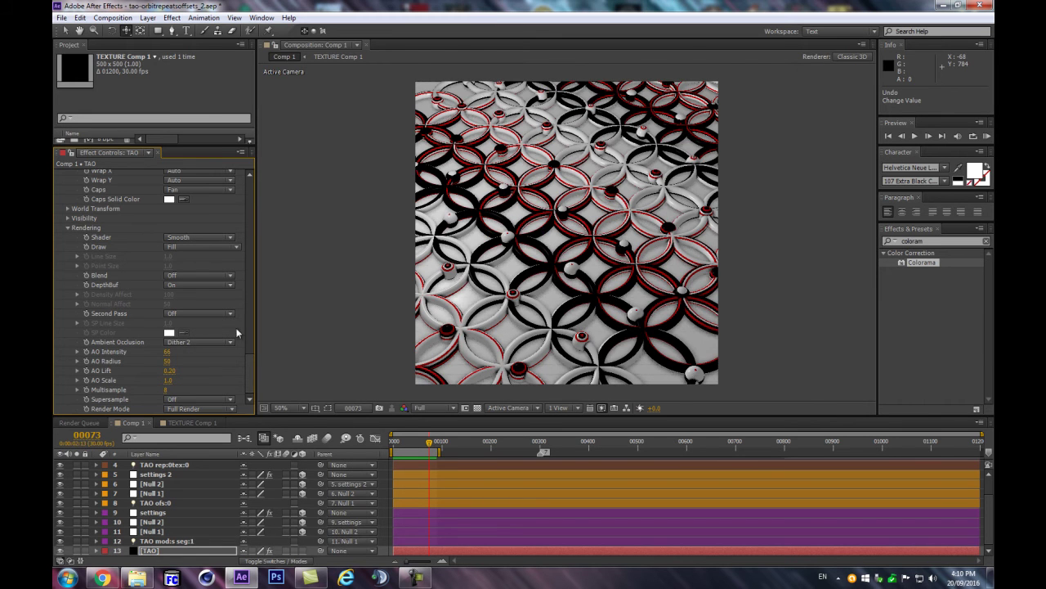
key("ctrl+z")
Try AO Lift at 0.13 and AO Intensity at 48 on the TAO effect, undoing both changes.
mouse_move(167, 361)
left_mouse_down()
mouse_move(180, 361)
mouse_move(164, 376)
left_mouse_up()
key("ctrl+z")
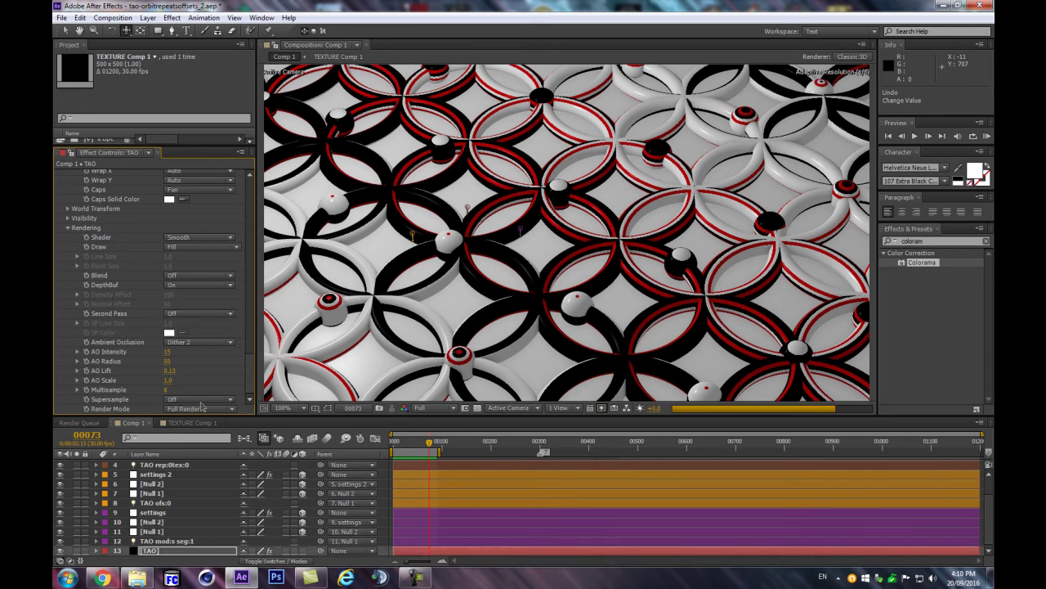
left_click_drag(169, 352, 183, 350)
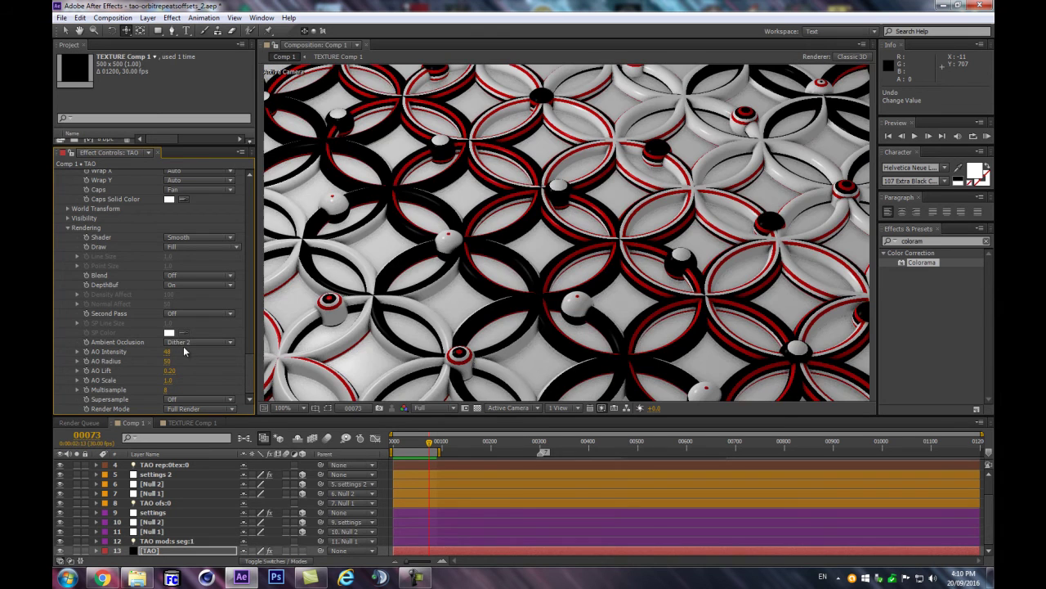
scroll(670, 301, "up", 1)
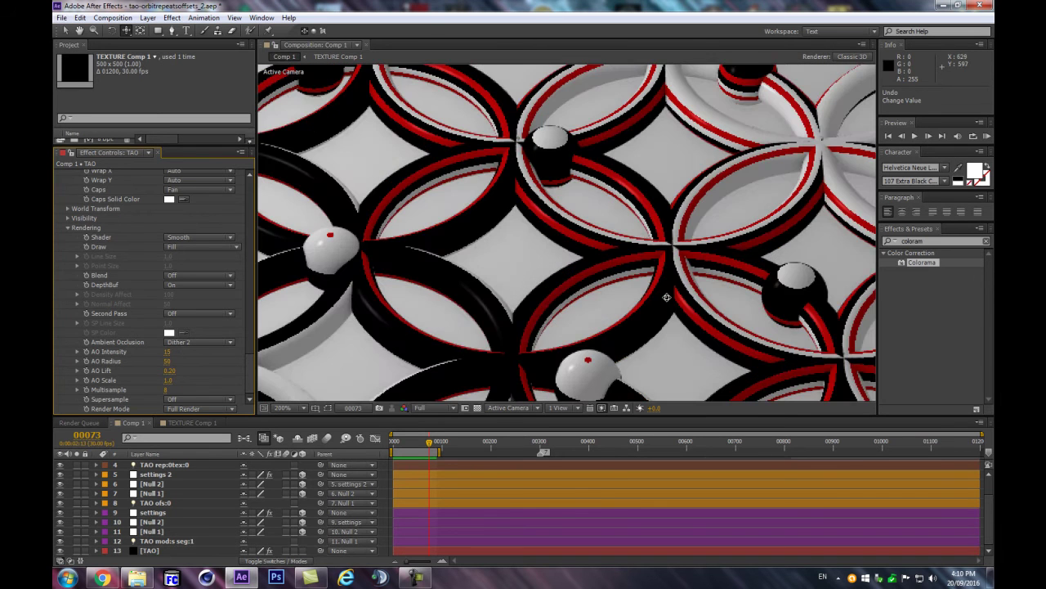
scroll(640, 285, "down", 1)
key("ctrl+z")
scroll(640, 284, "up", 1)
scroll(640, 284, "down", 1)
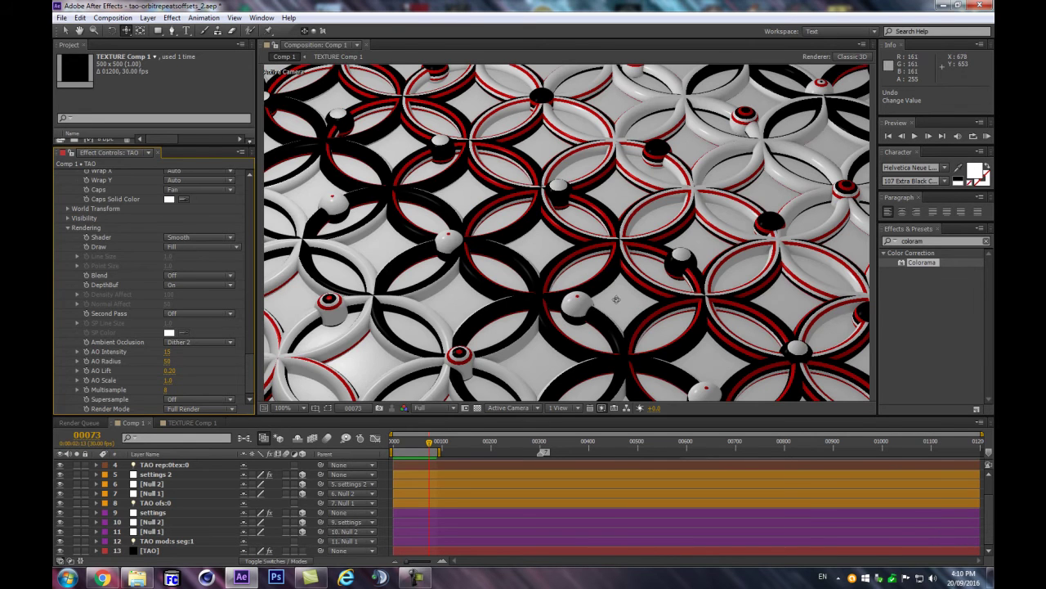
Turn the TAO effect's Ambient Occlusion off to compare the shading and undo the change.
left_click(199, 341)
left_click(186, 354)
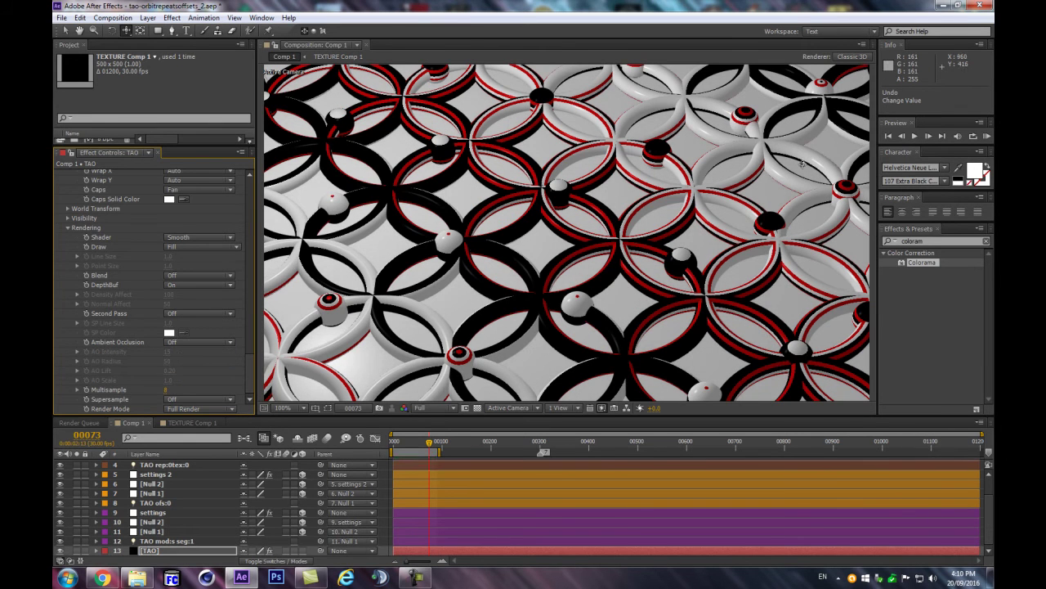
scroll(726, 217, "up", 1)
key("ctrl+z")
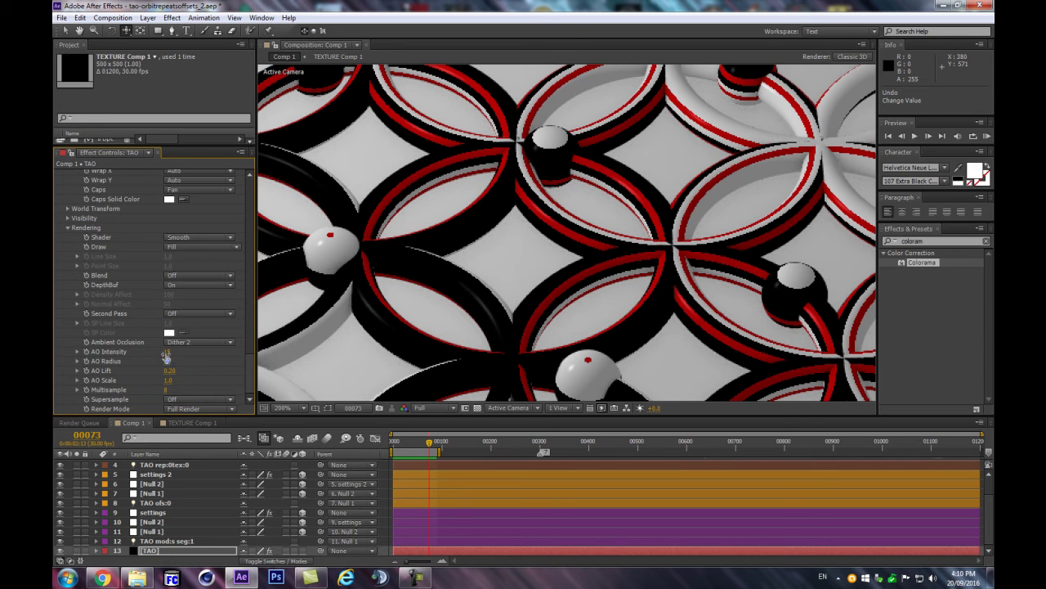
Set the TAO effect's AO Intensity to 59 and inspect the shading up close.
left_click_drag(183, 351, 190, 349)
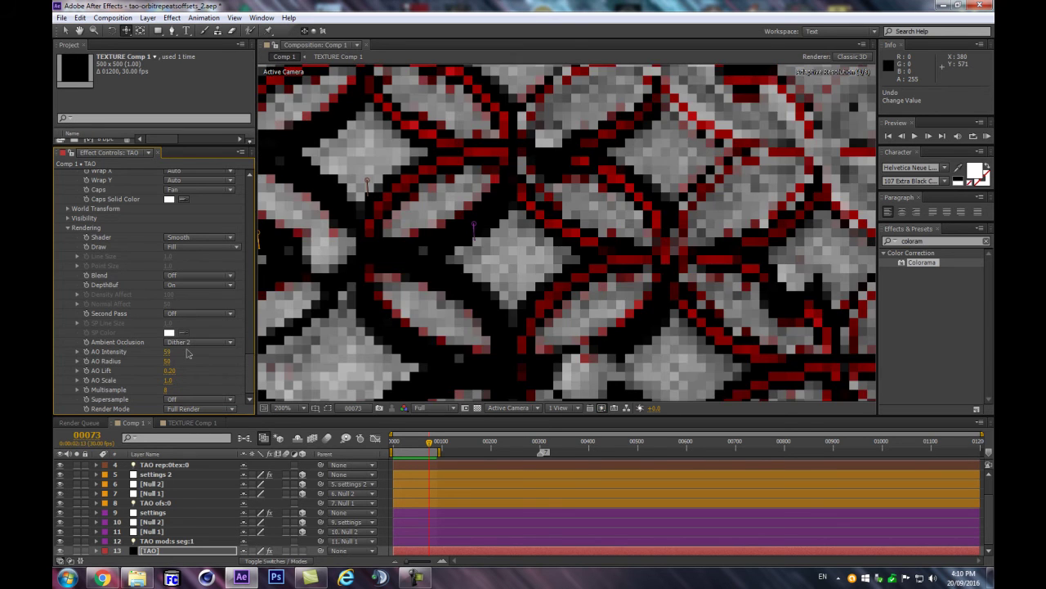
scroll(733, 138, "down", 2)
scroll(734, 138, "up", 1)
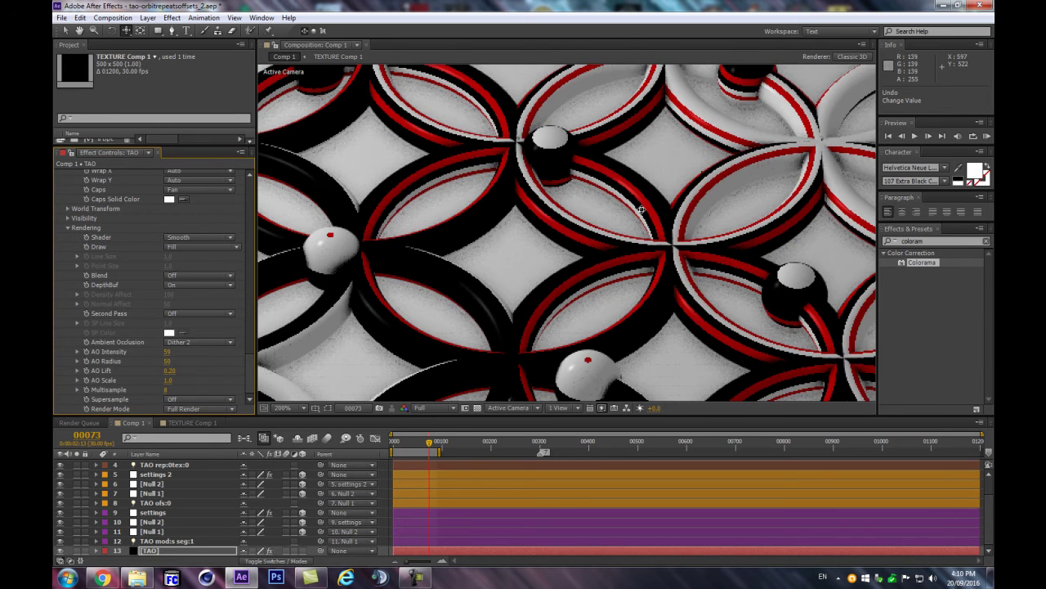
Set the TAO effect's AO Scale to 0.6 and inspect the shading.
scroll(778, 143, "down", 1)
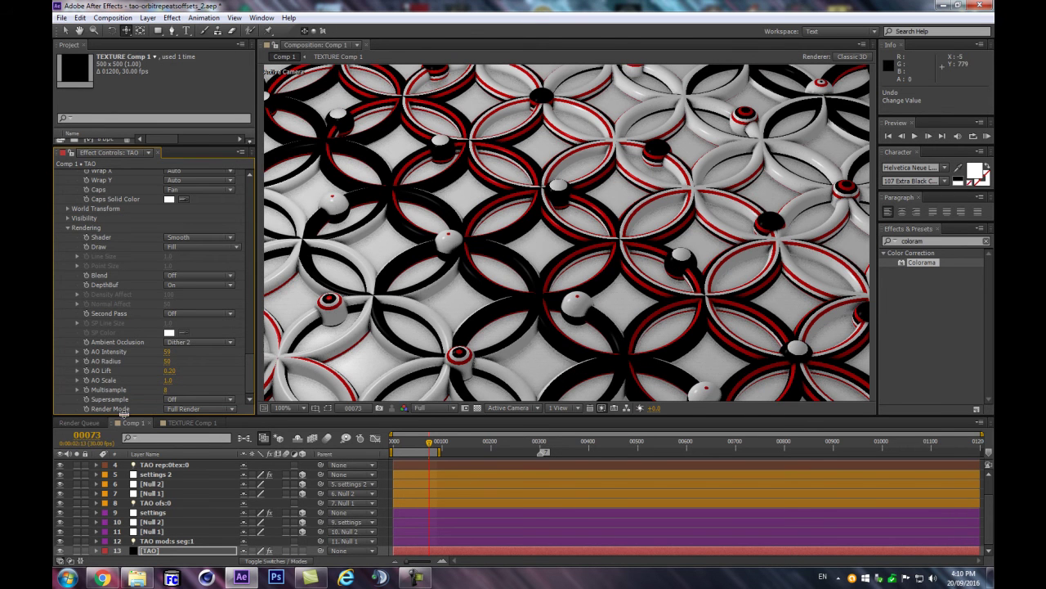
left_click(167, 380)
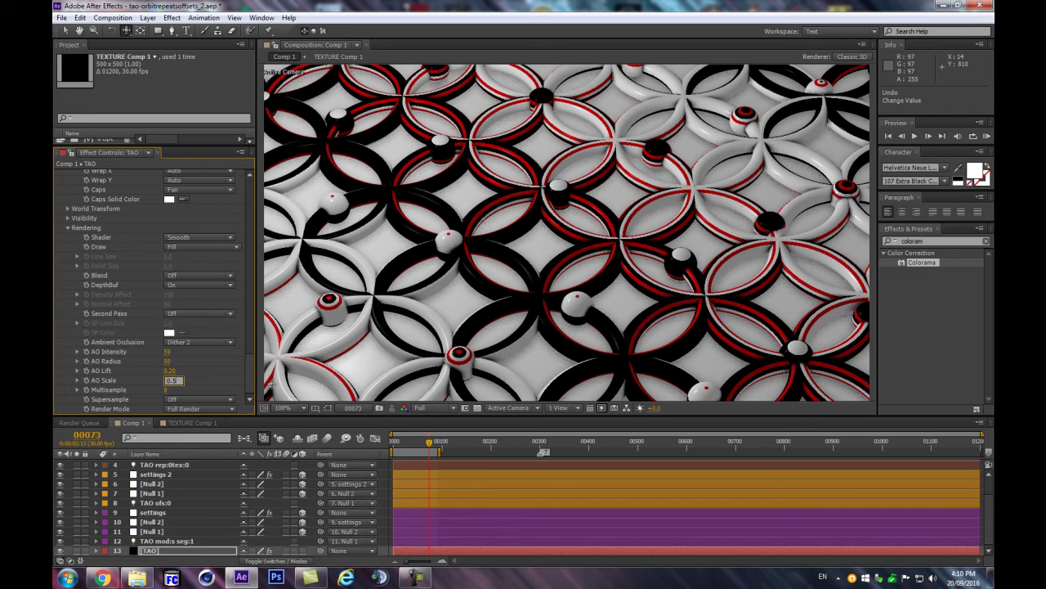
key("Return")
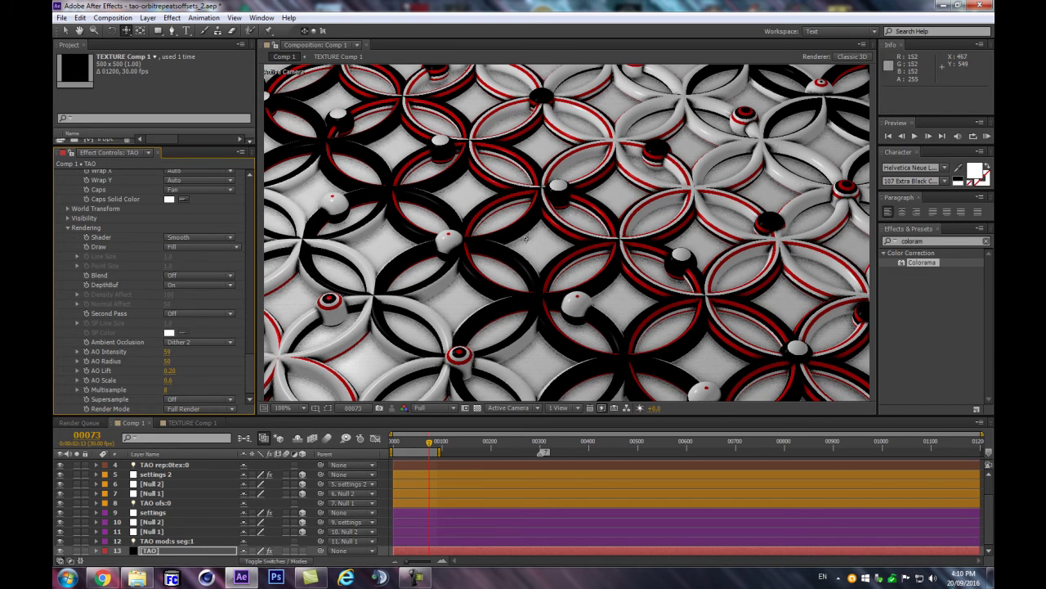
scroll(694, 205, "down", 1)
scroll(684, 210, "up", 1)
Set the TAO effect's AO Intensity to 26 and AO Lift to 0.30.
left_click_drag(137, 352, 158, 352)
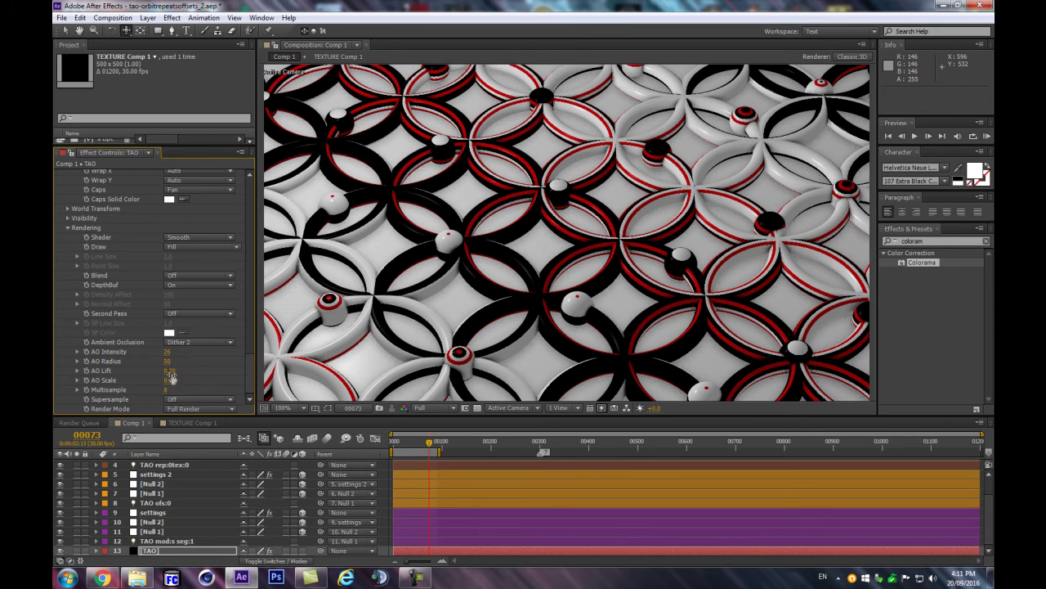
left_click_drag(173, 371, 178, 372)
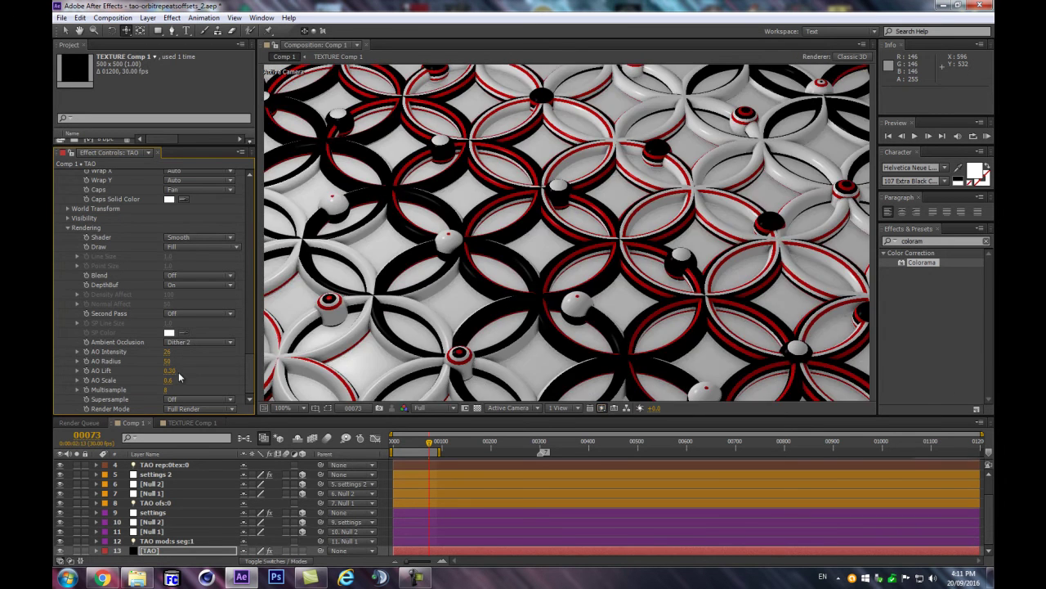
key("period")
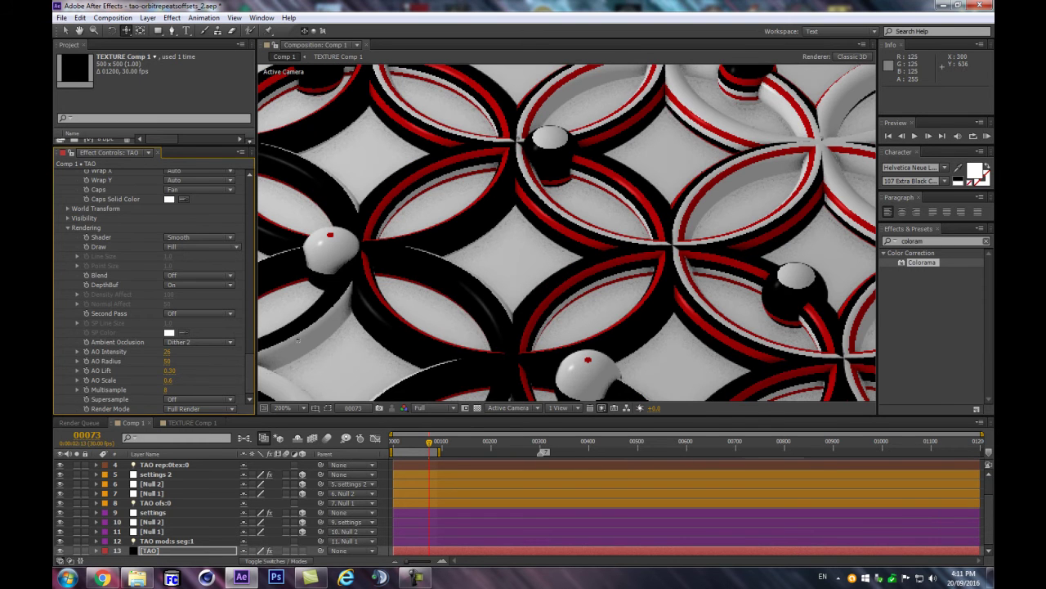
Switch the TAO effect's Ambient Occlusion off for comparison with the softer shading, undoing the change.
left_click(227, 343)
left_click(201, 352)
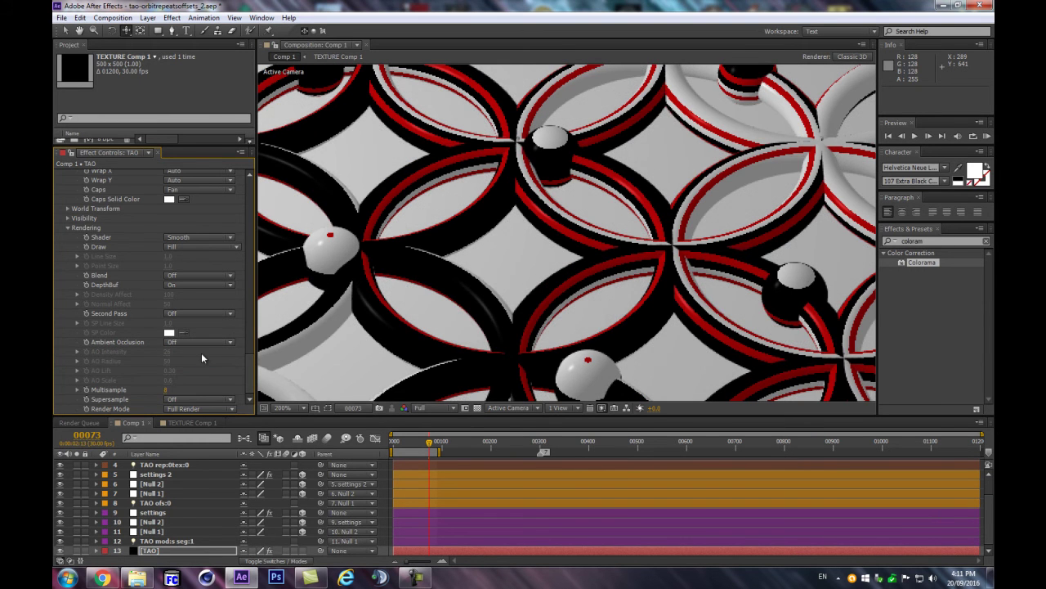
key("comma")
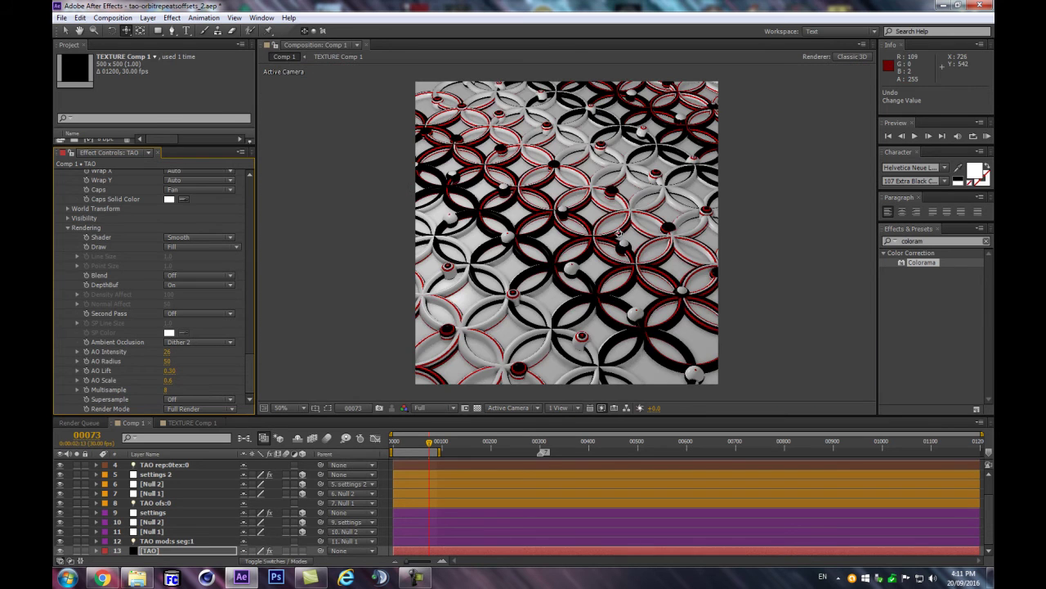
Set the TAO effect's AO Intensity to 41 and try AO Lift at 0.41, undoing only the lift change.
key("period")
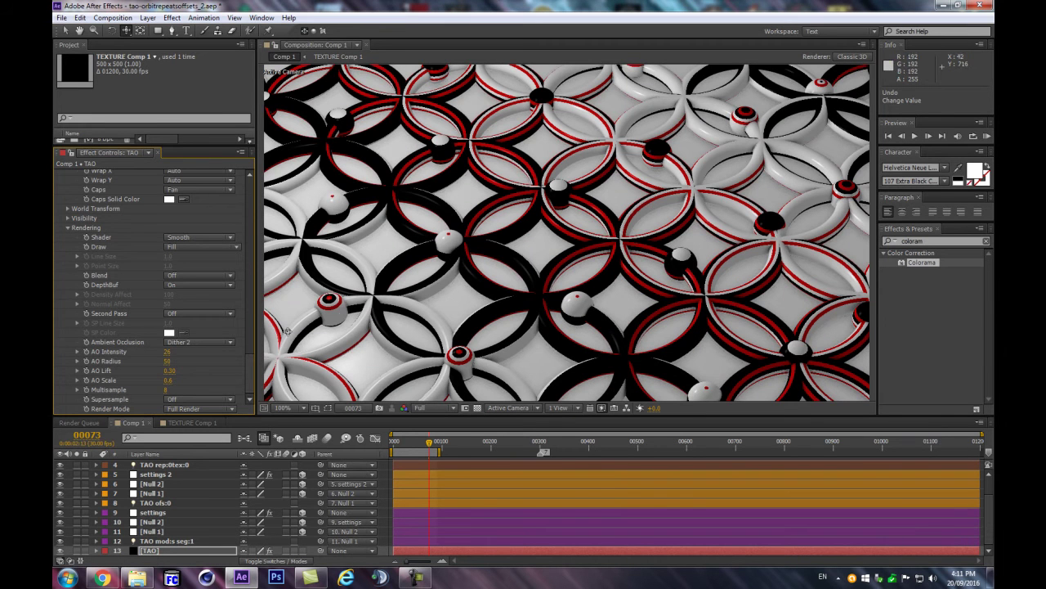
left_click_drag(163, 351, 173, 351)
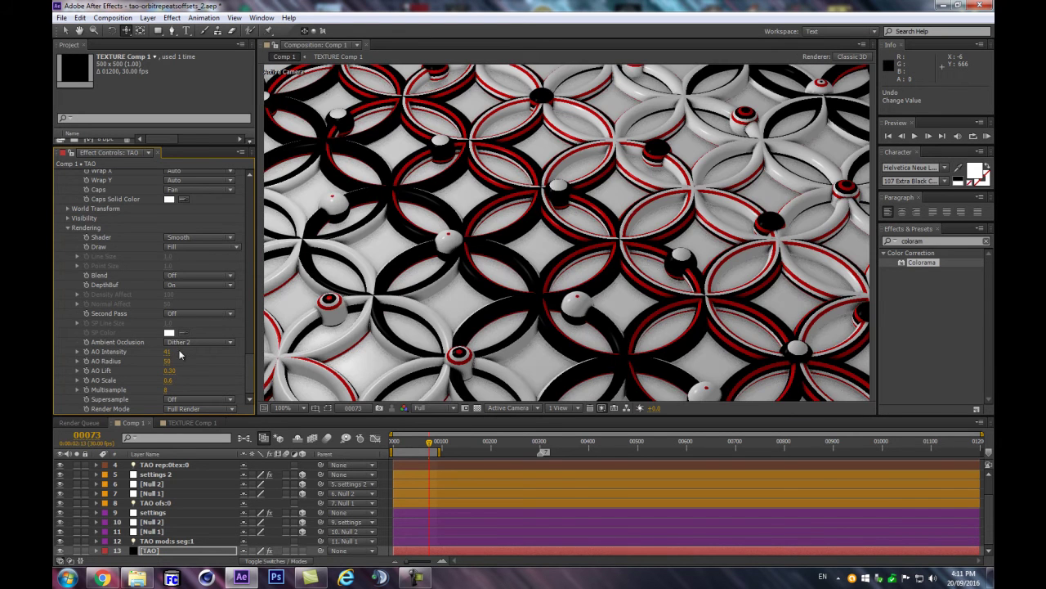
left_click_drag(169, 370, 179, 368)
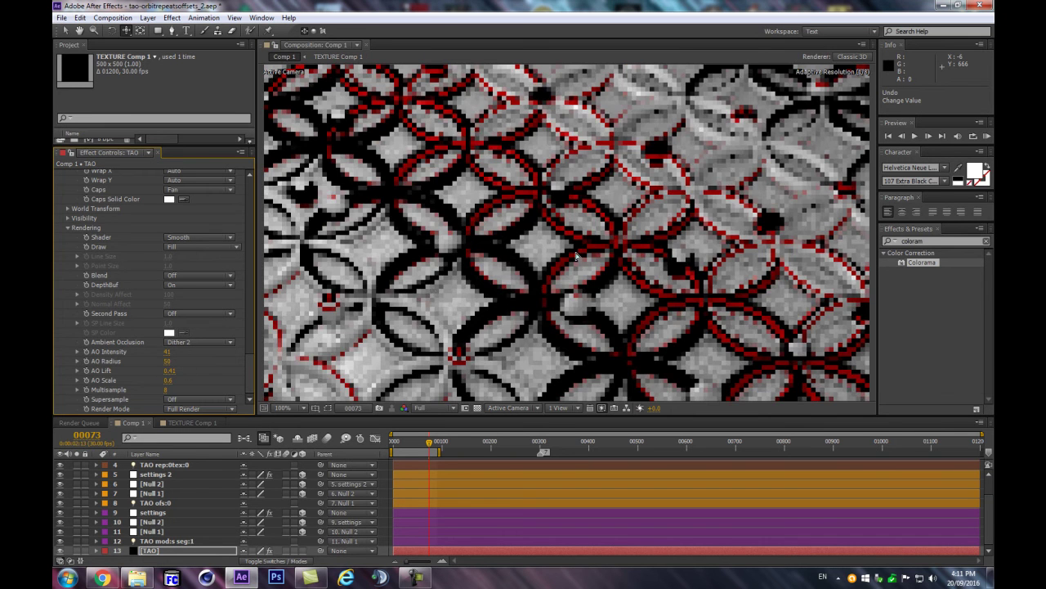
key("ctrl+z")
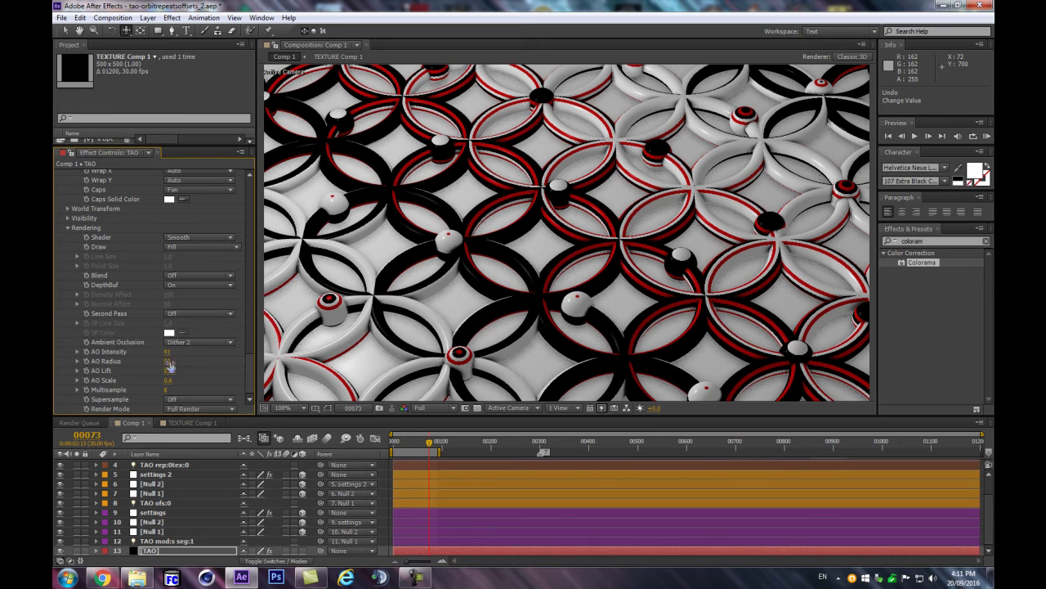
Try the TAO effect's Multisample at 16 and undo the change.
left_click(167, 390)
key("Return")
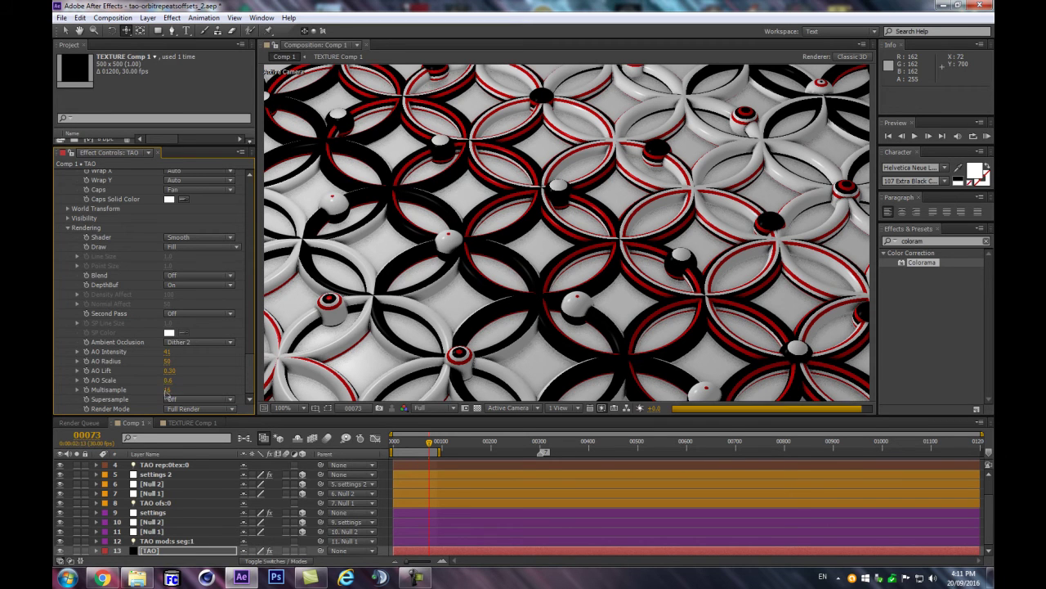
key("ctrl+z")
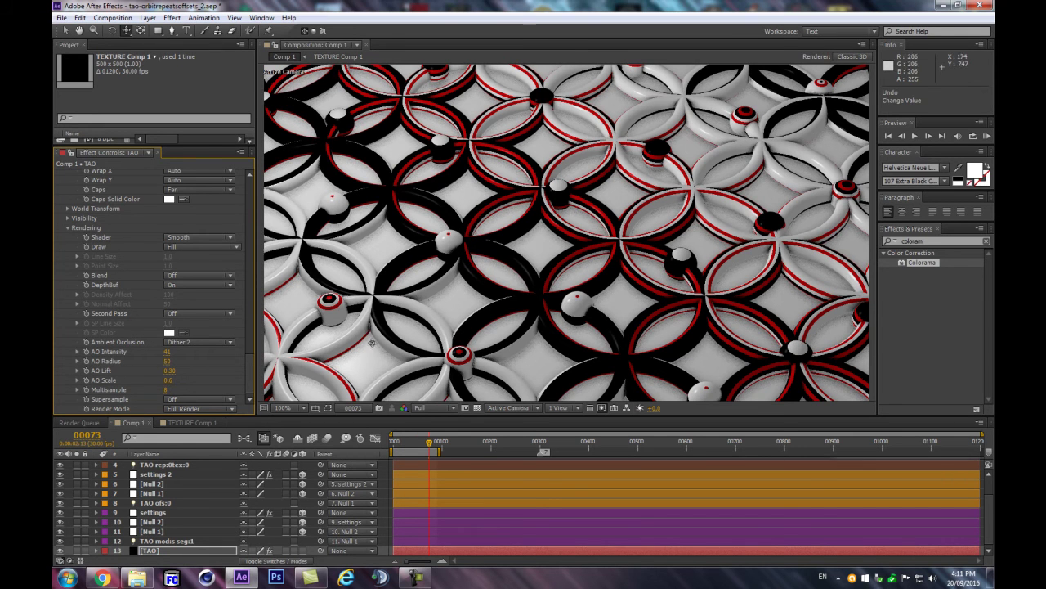
Set the TAO effect's Supersample to 16x and inspect the ring edges and shading up close.
scroll(594, 238, "down", 2)
scroll(655, 234, "up", 2)
left_click(209, 399)
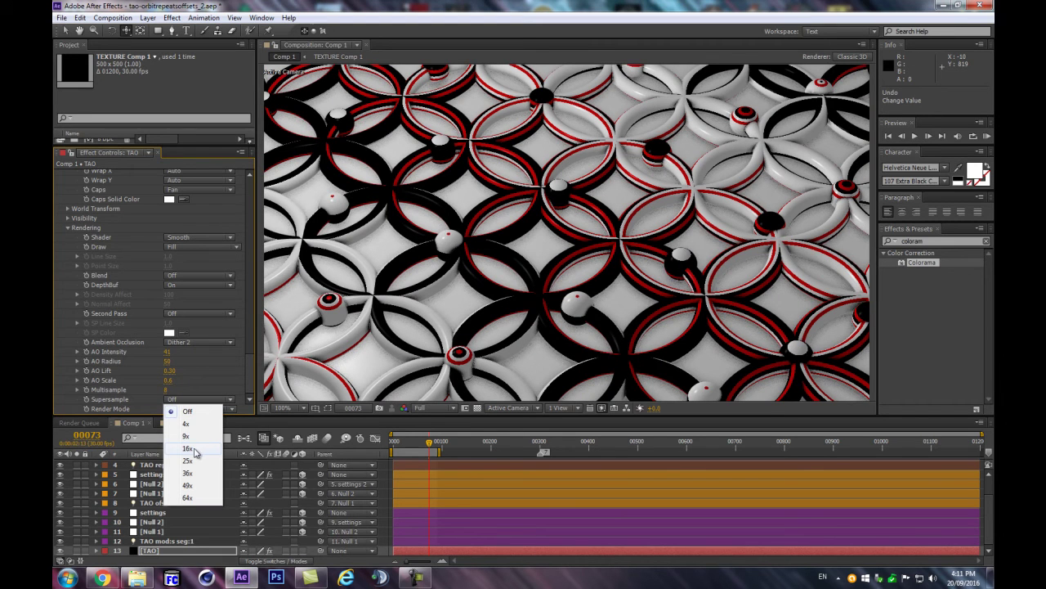
left_click(185, 448)
scroll(627, 200, "up", 3)
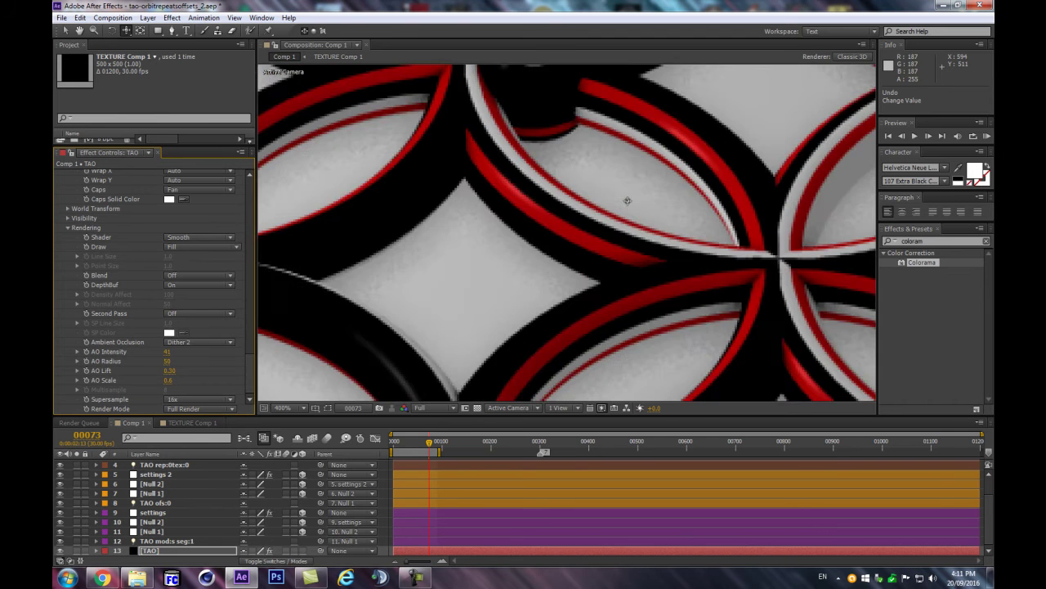
scroll(679, 179, "down", 2)
scroll(596, 181, "down", 1)
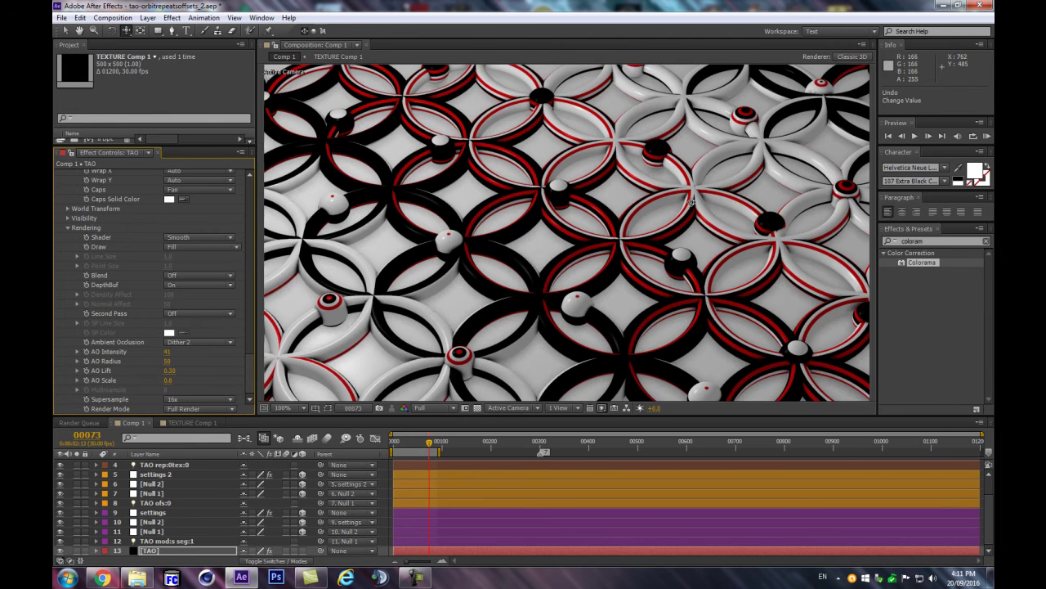
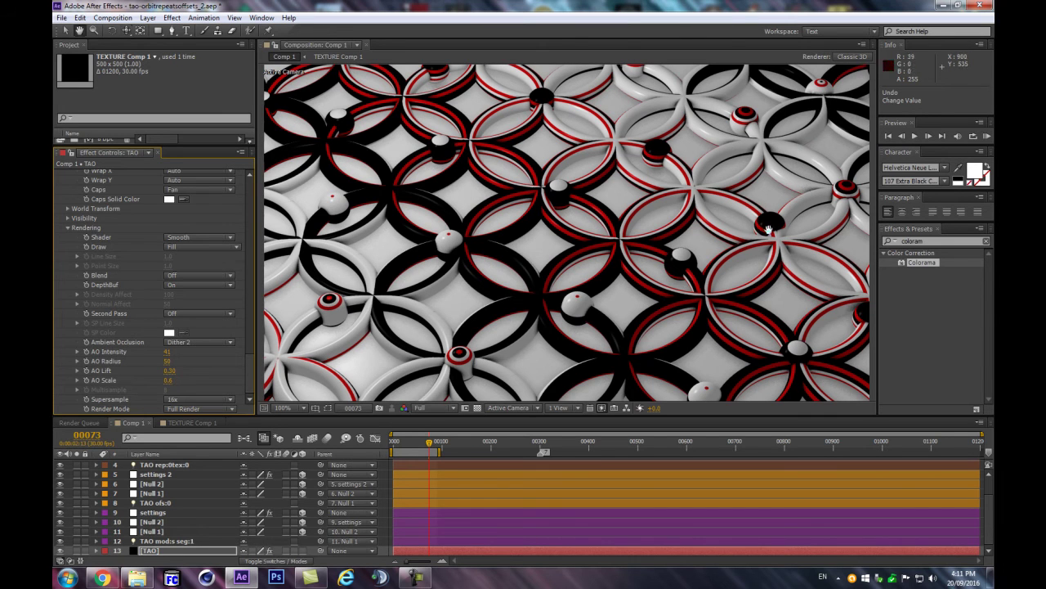
left_click_drag(870, 309, 716, 309)
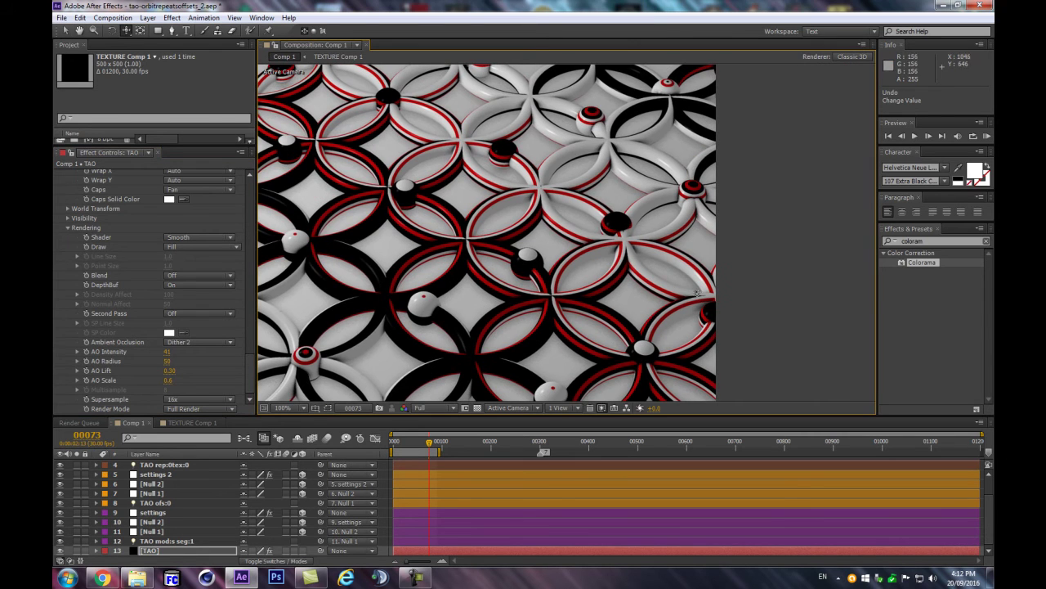
key("c")
key("comma")
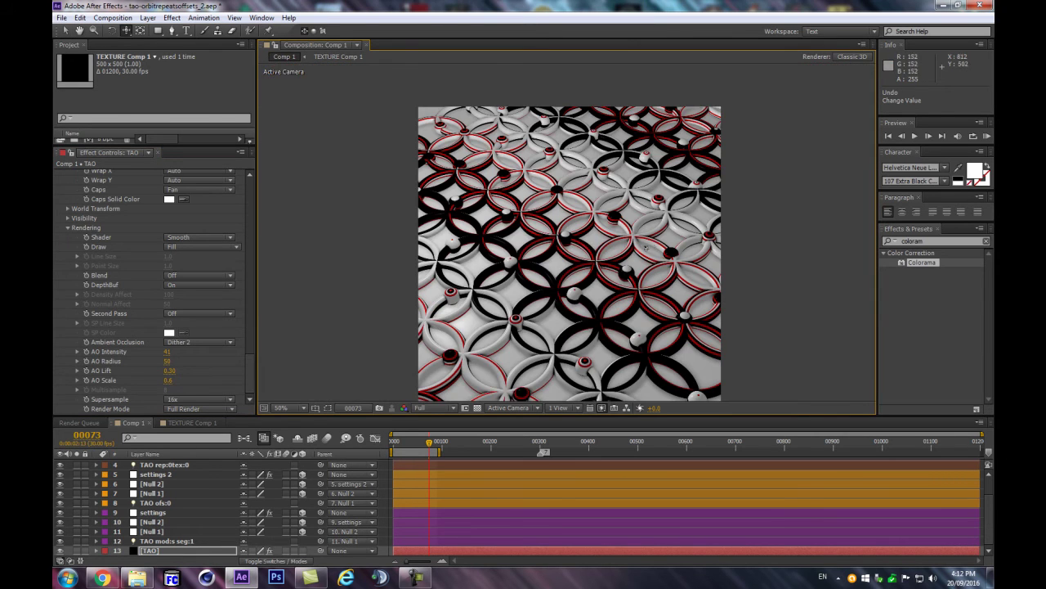
Set the Built-in Environment of the TAO effect's Image Based Lighting to Dark Industrial.
scroll(239, 291, "up", 10)
scroll(77, 306, "up", 5)
left_click(68, 307)
left_click(69, 317)
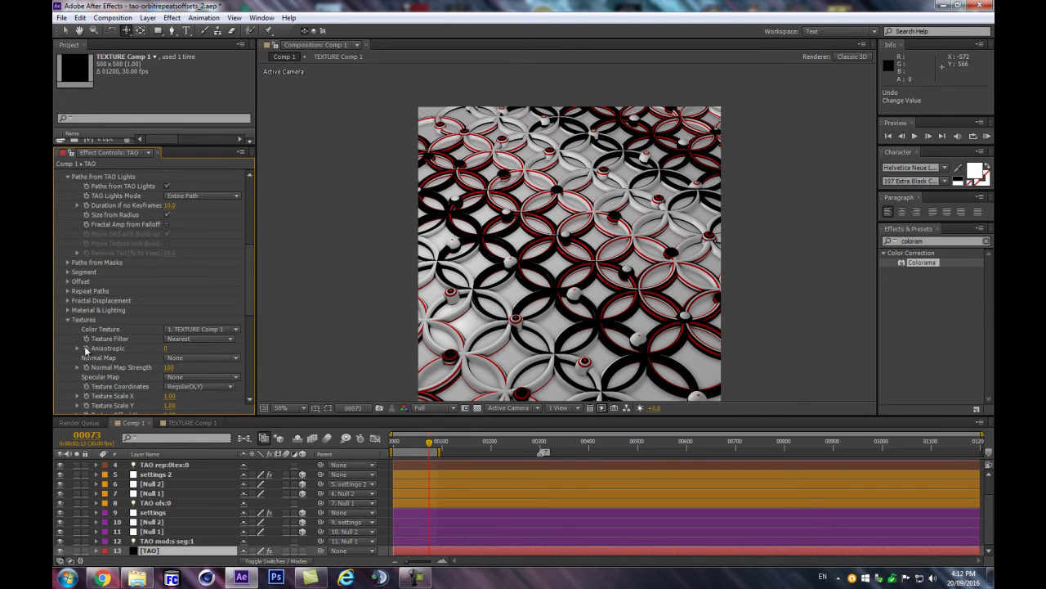
left_click(67, 309)
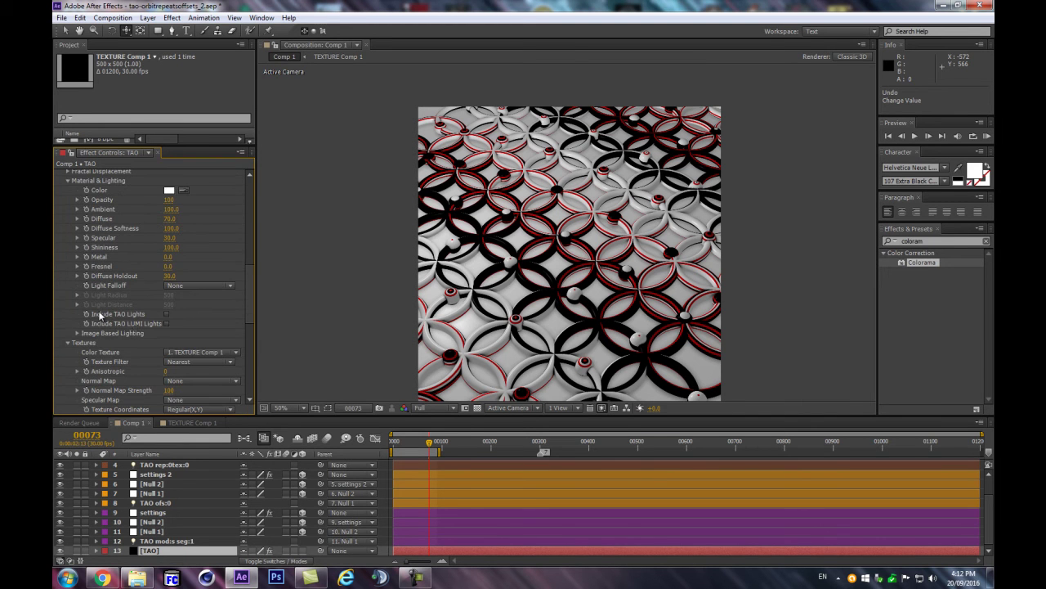
scroll(202, 286, "down", 1)
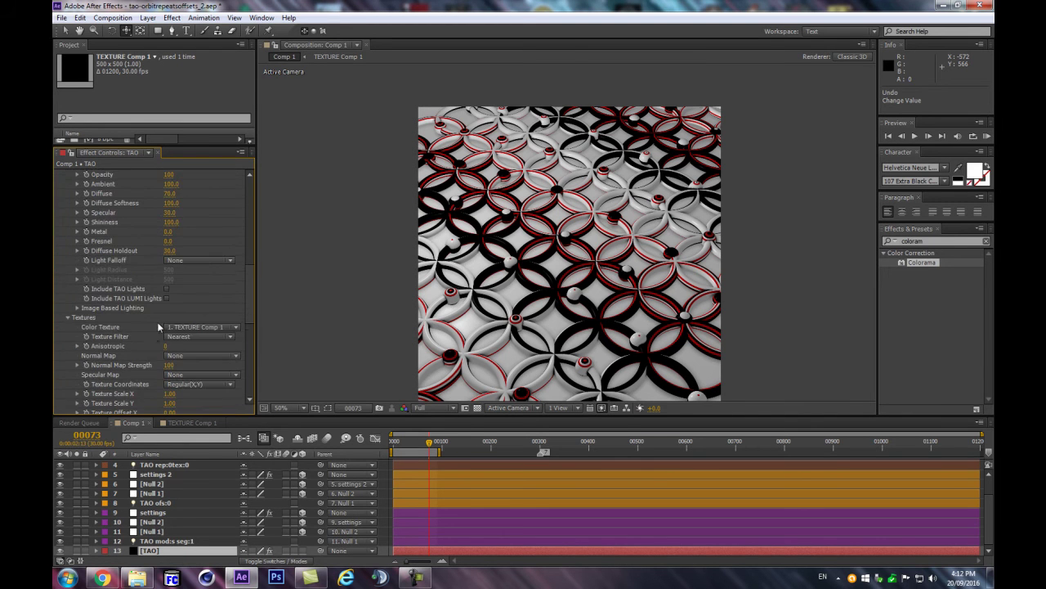
left_click(78, 307)
left_click(201, 317)
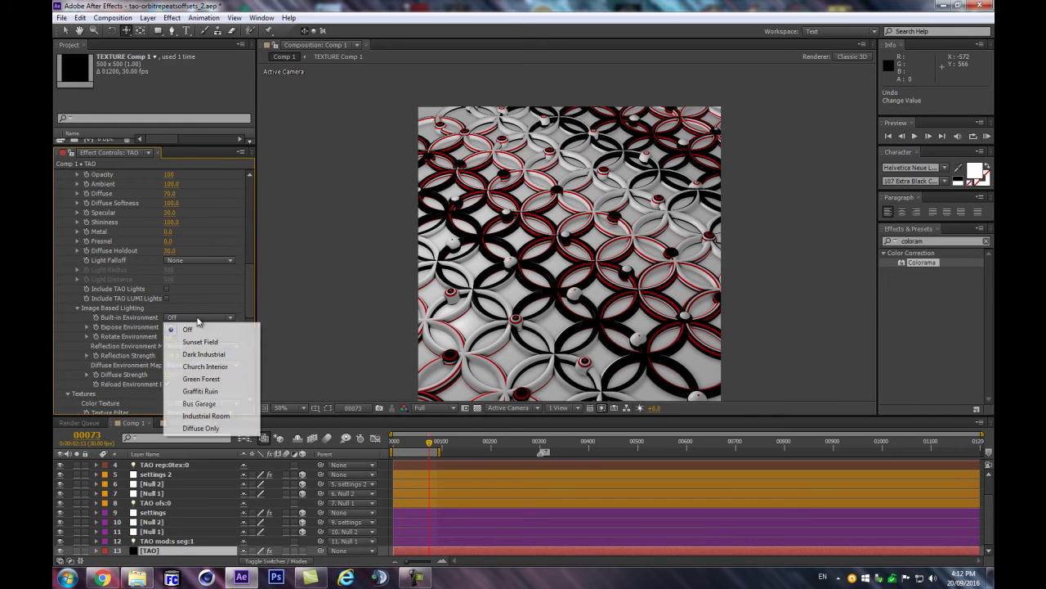
left_click(196, 354)
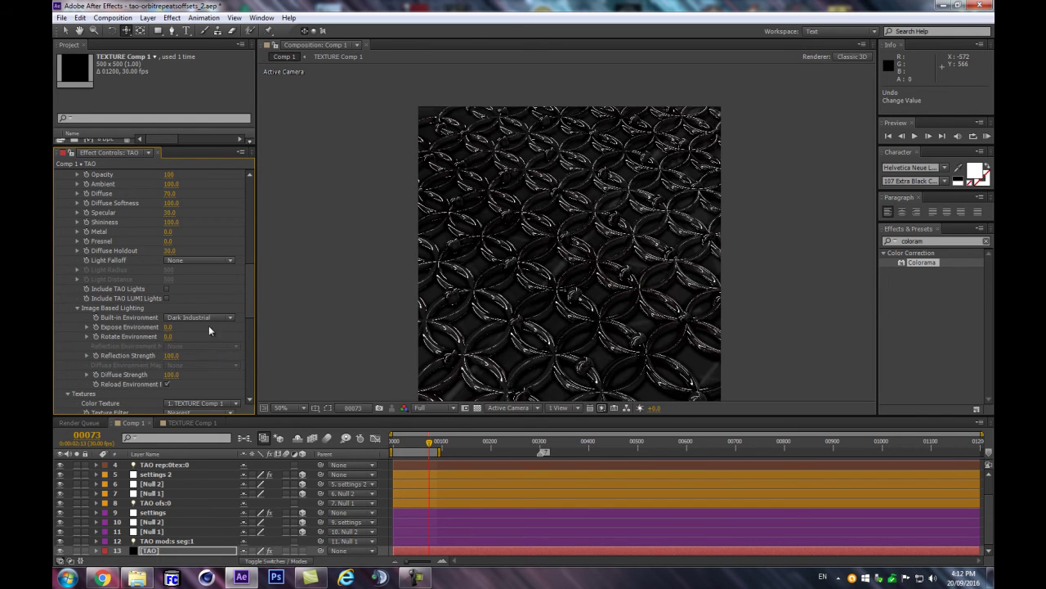
Set the image-based lighting's Reflection Strength to 22 and its Diffuse Strength to 680.
left_click(172, 355)
type("20")
key("Return")
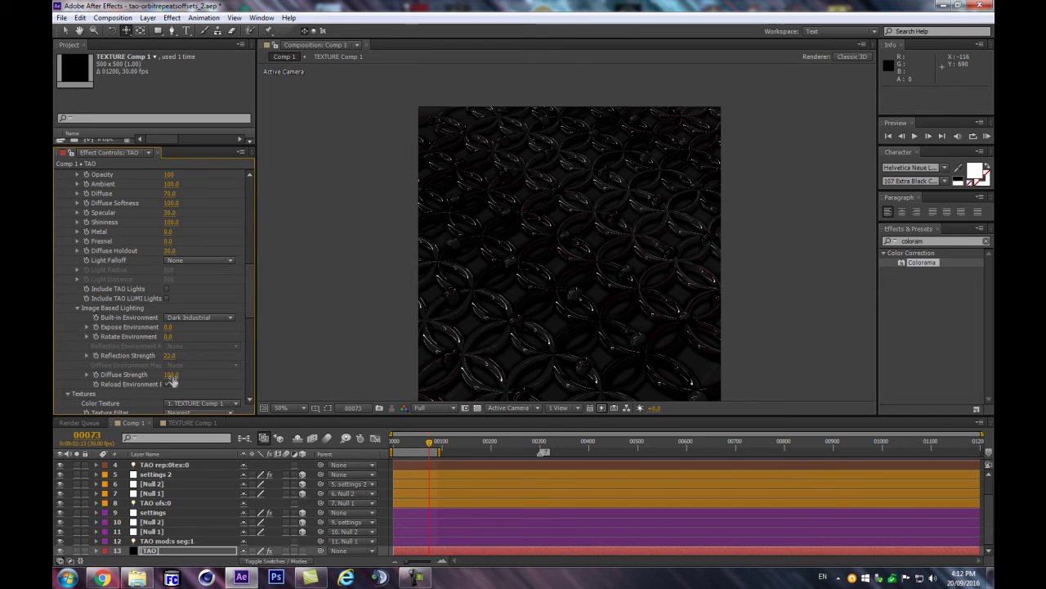
left_click_drag(188, 373, 188, 374)
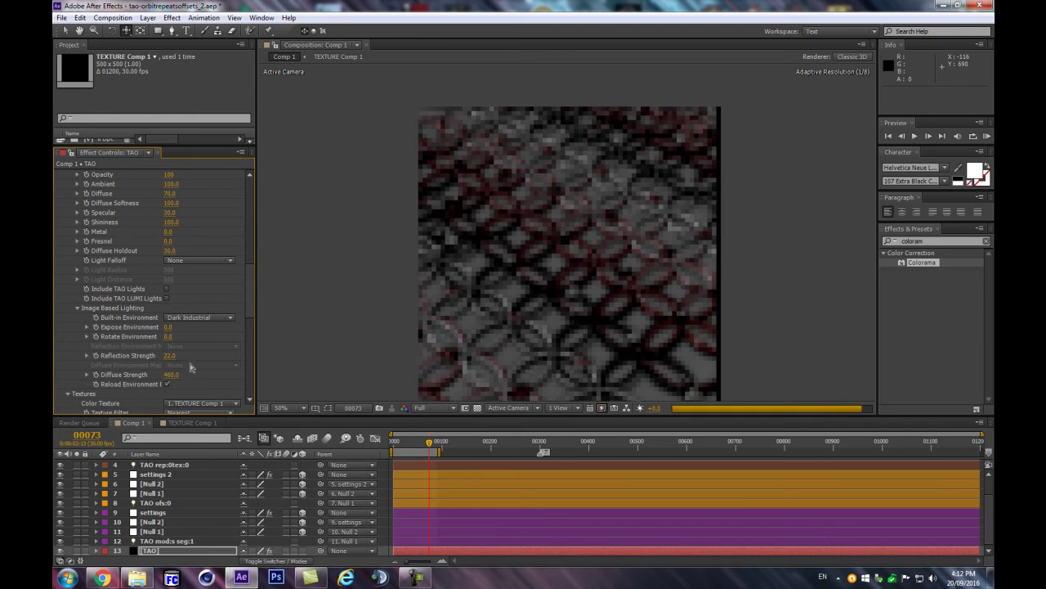
left_click_drag(180, 374, 182, 374)
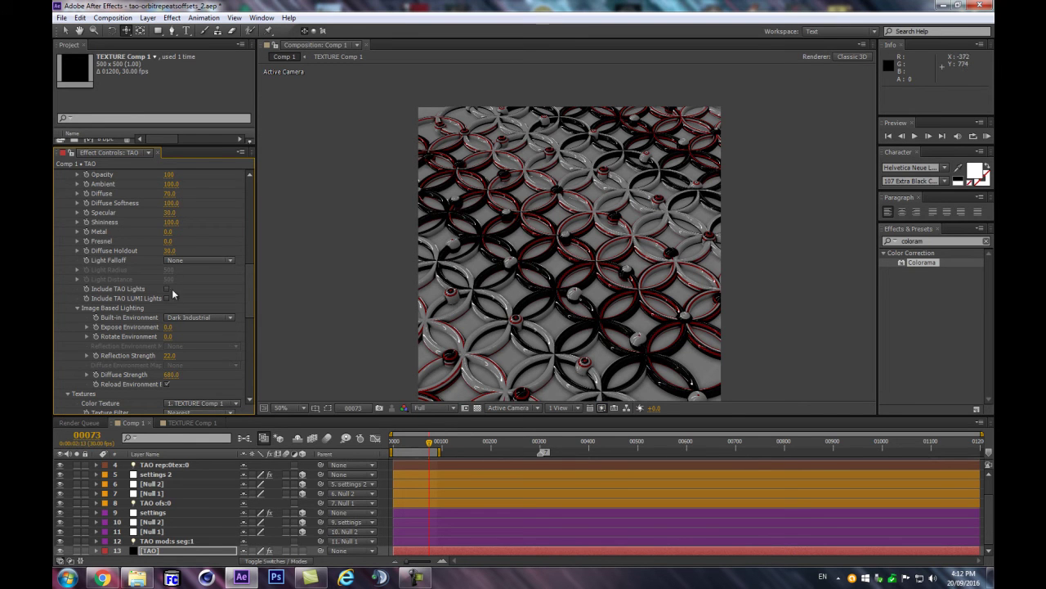
Try the TAO material's Fresnel at 85, settle on 45 and inspect the reflections on the rings.
left_click_drag(168, 242, 177, 241)
scroll(582, 320, "up", 1)
left_click_drag(173, 245, 209, 236)
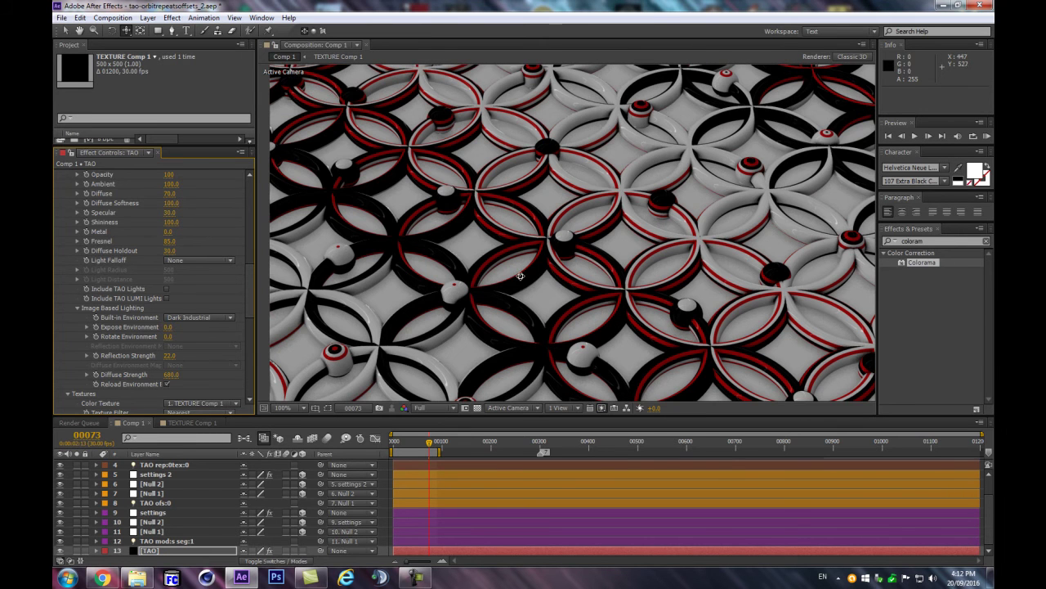
left_click_drag(170, 242, 145, 239)
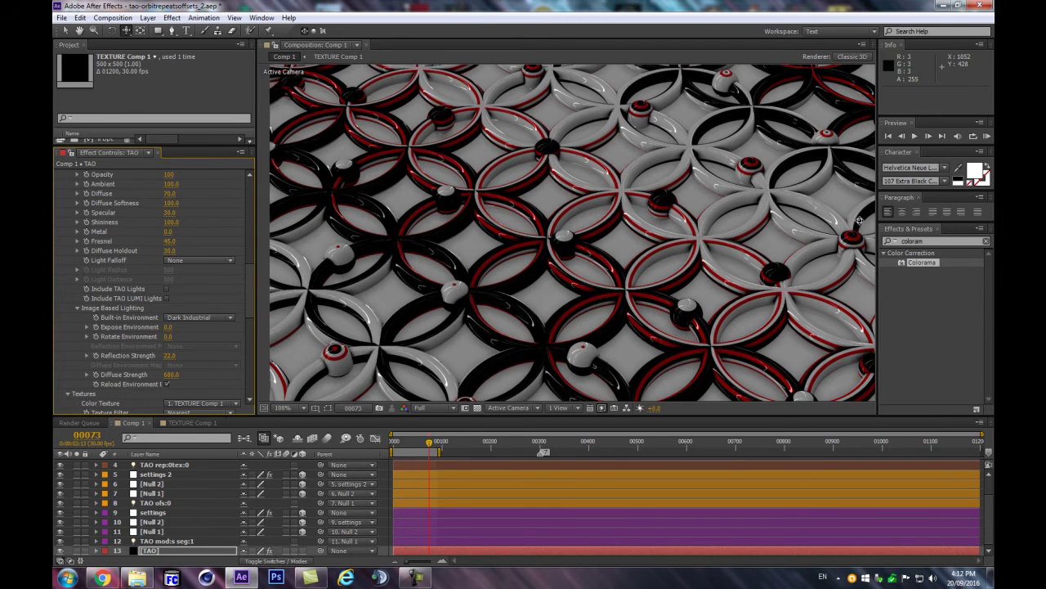
key("comma")
key("comma")
key("period")
key("period")
Try a higher Fresnel on the TAO material, inspect the pattern and undo the change.
left_click_drag(169, 242, 273, 237)
key("comma")
key("comma")
key("period")
key("ctrl+z")
Try the TAO material's Metal at 100, undo the change and inspect the reflections.
left_click_drag(168, 232, 206, 225)
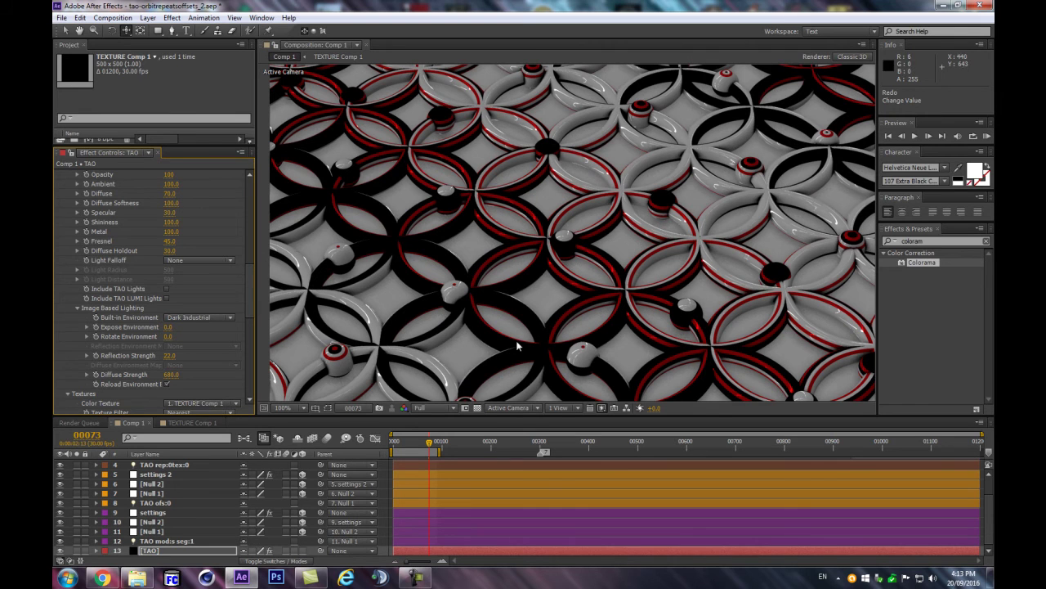
scroll(670, 255, "down", 2)
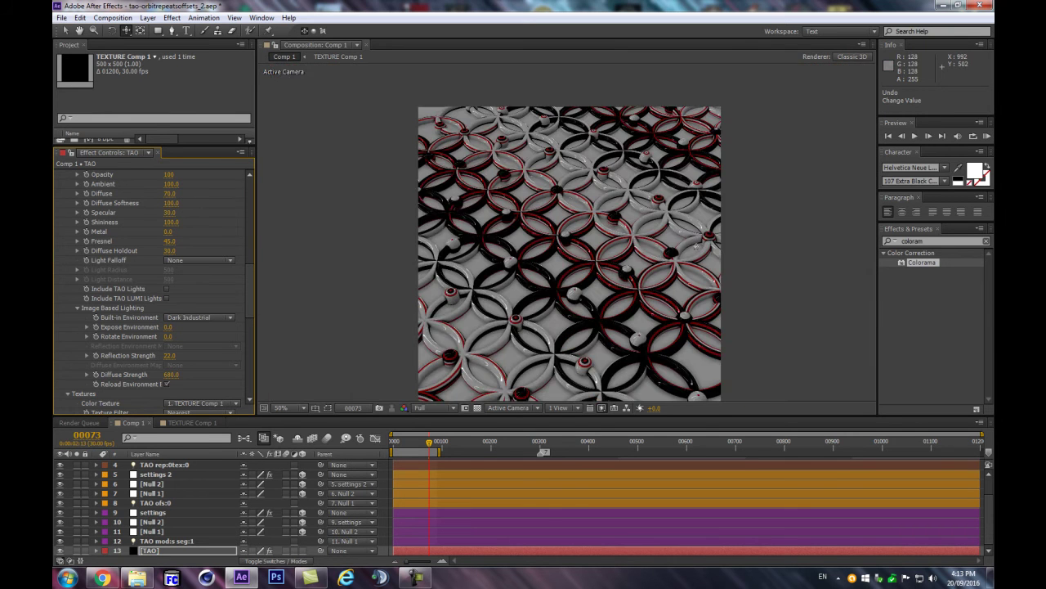
scroll(685, 246, "up", 2)
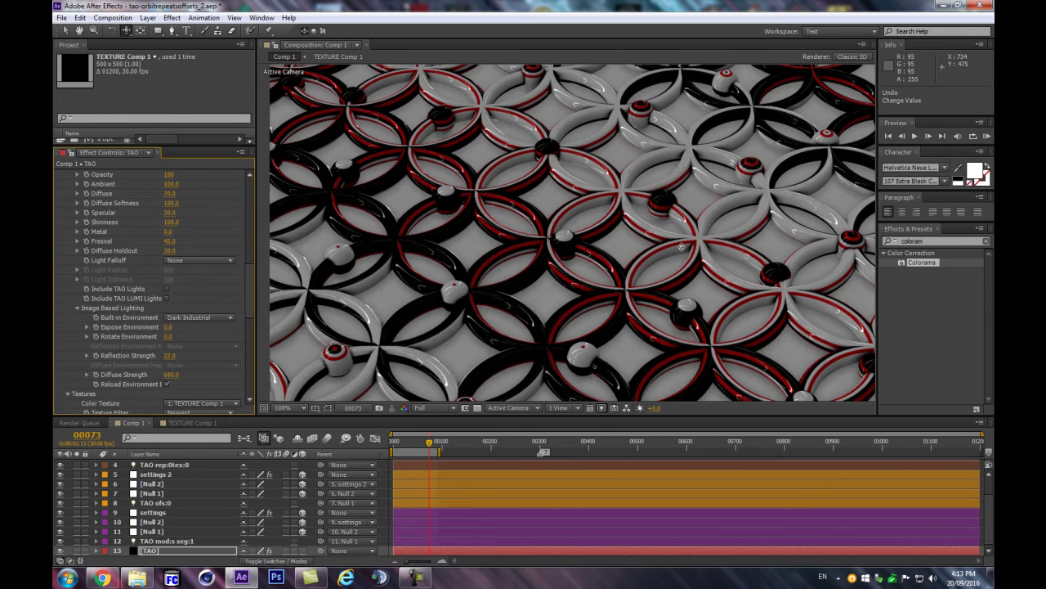
scroll(482, 275, "down", 2)
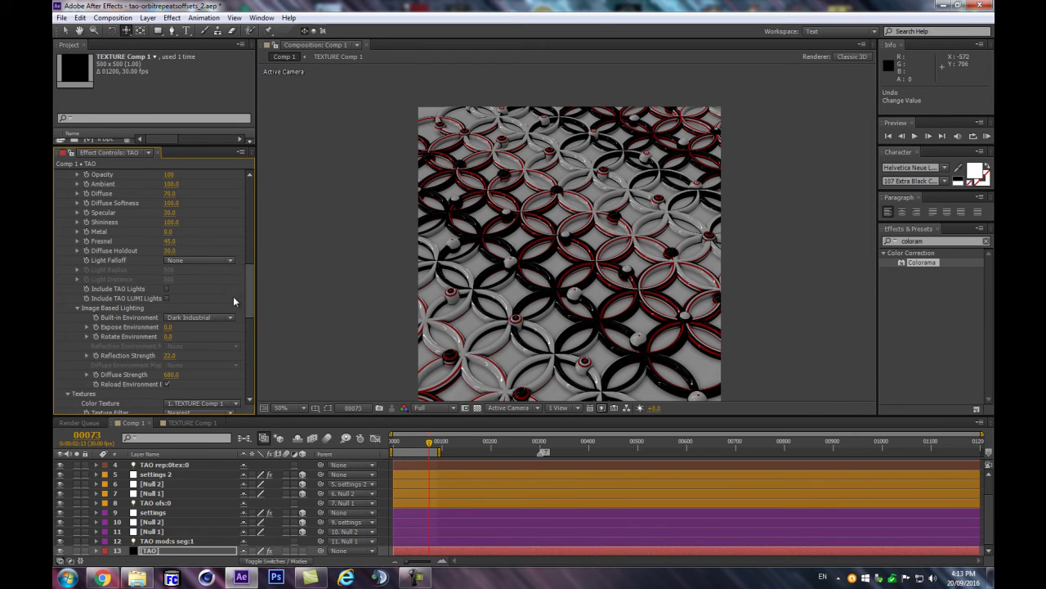
scroll(217, 285, "up", 1)
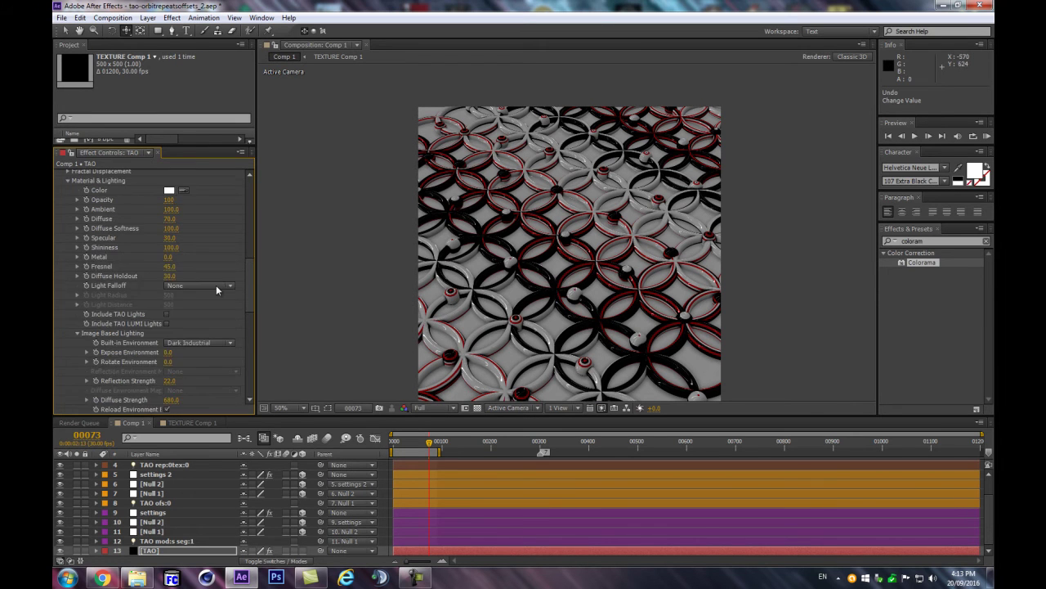
Save the project and add a white ambient light named AMB to Comp 1.
scroll(216, 284, "down", 1)
key("ctrl+s")
left_click(150, 552)
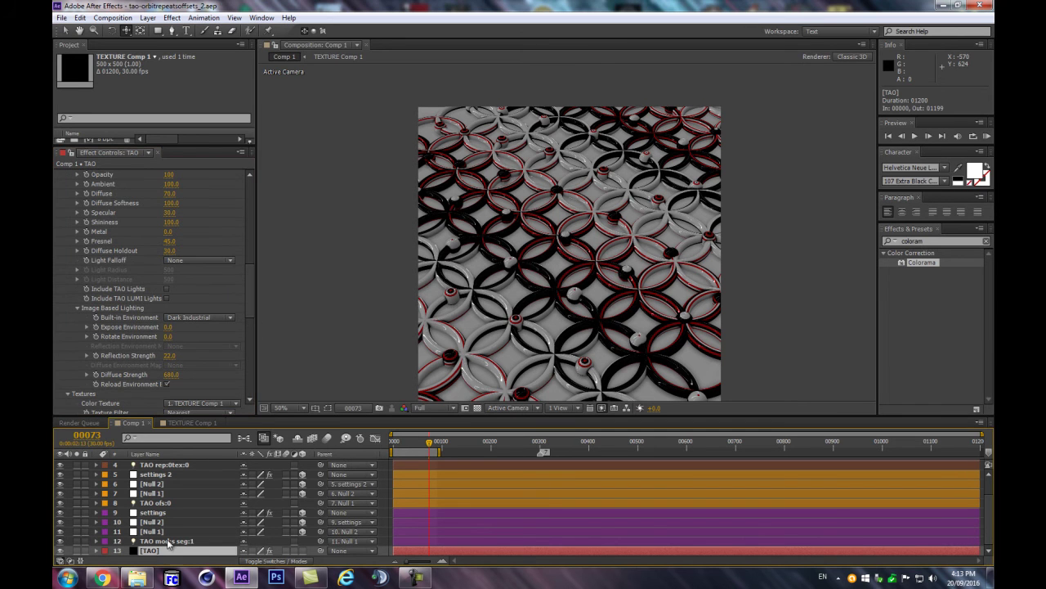
key("ctrl+alt+shift+l")
type("AMB")
left_click(761, 289)
left_click(757, 339)
left_click(752, 309)
left_click_drag(712, 437, 646, 229)
key("Return")
left_click(741, 505)
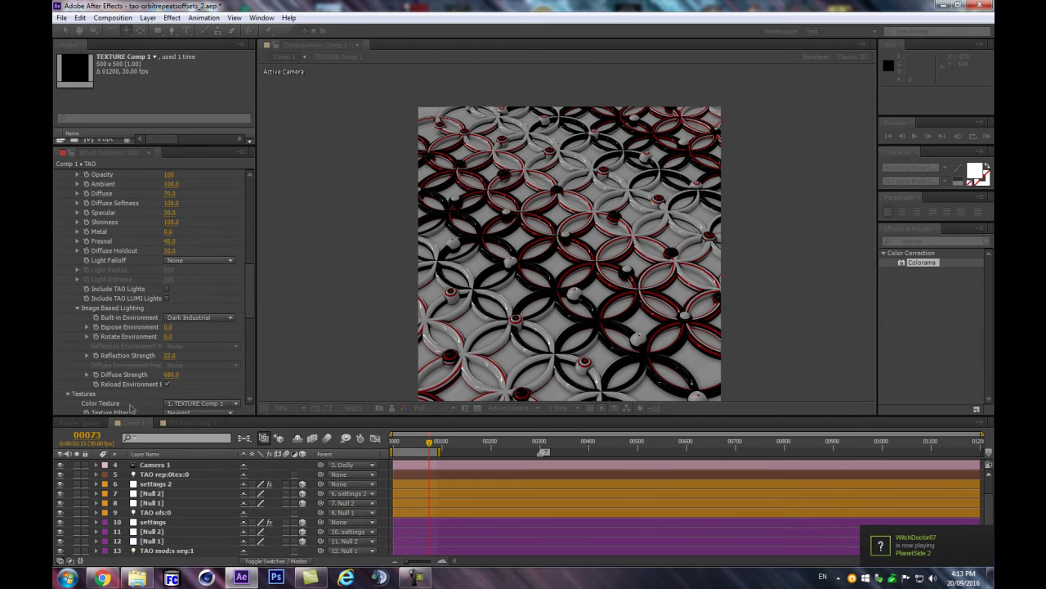
key("Return")
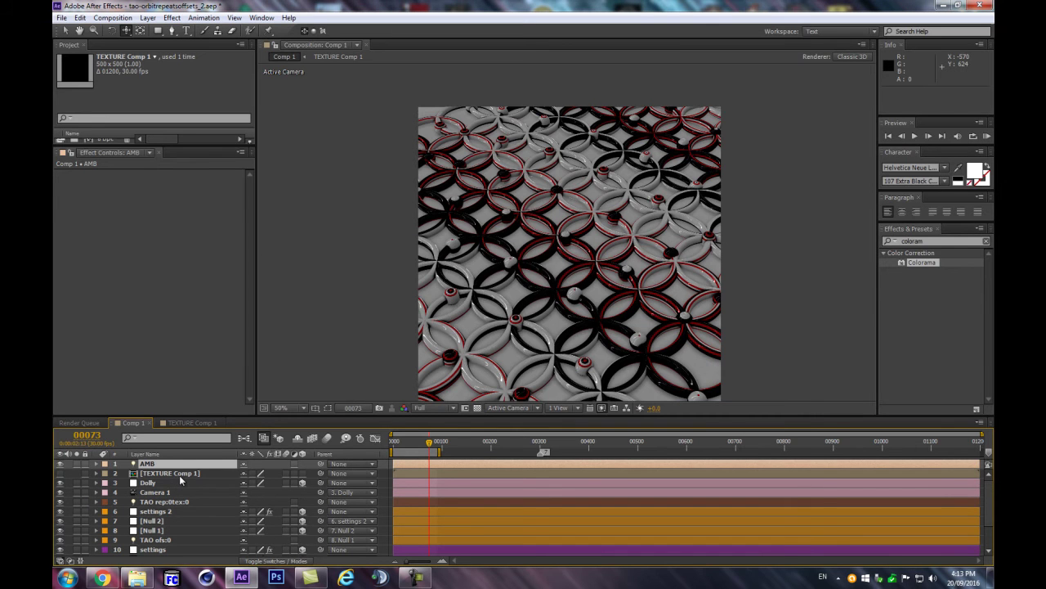
Set the TAO layer's image-based lighting Diffuse Strength to 260 and lower its material's Ambient to 38.
left_click(180, 475)
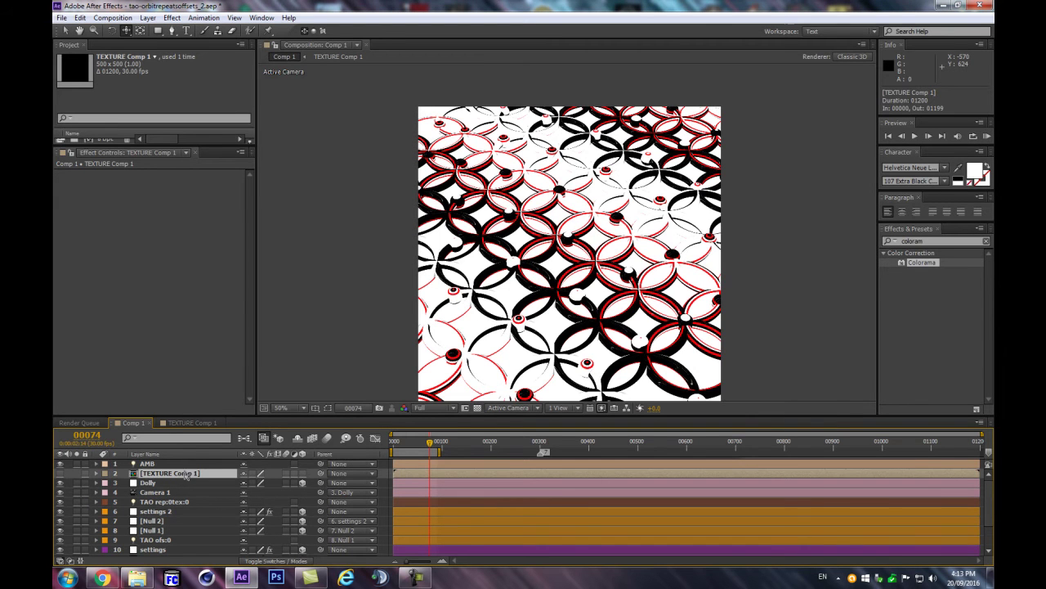
key("Page_Up")
scroll(188, 515, "down", 2)
left_click(157, 553)
scroll(237, 327, "down", 10)
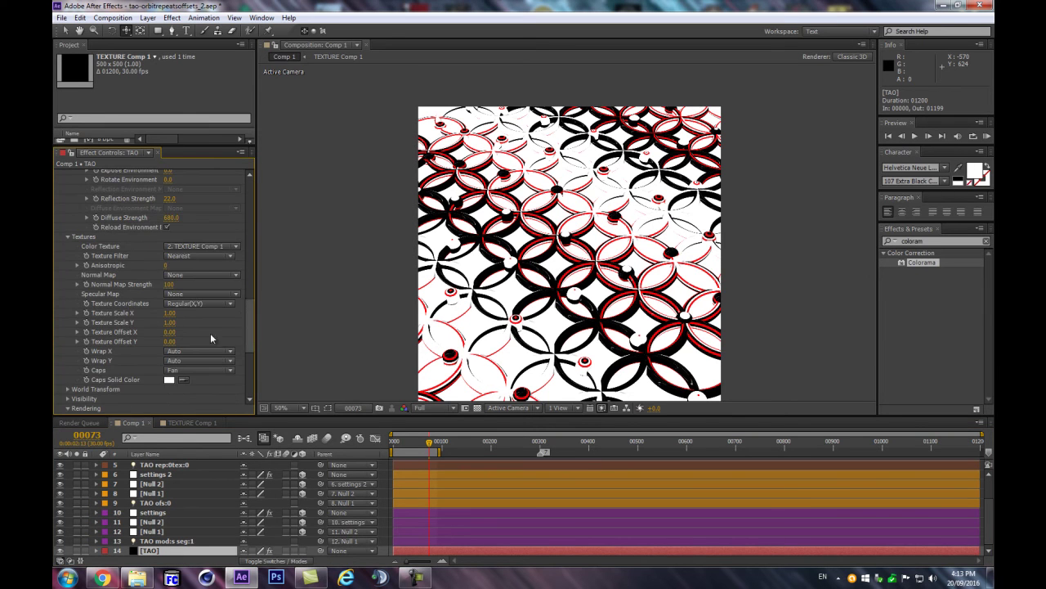
scroll(159, 302, "up", 5)
left_click(170, 343)
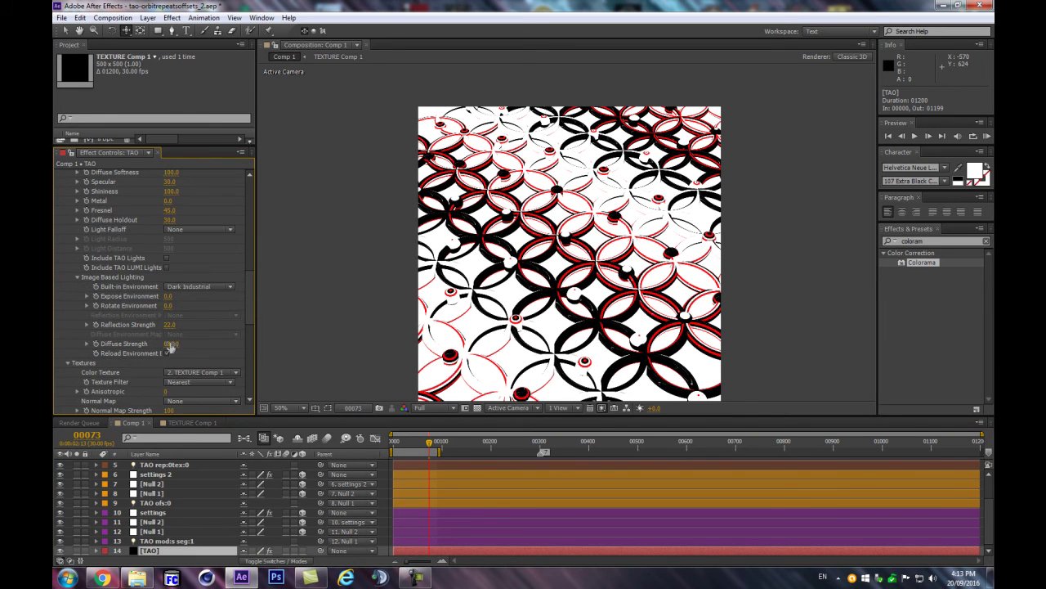
type("450")
key("Return")
key("Return")
left_click(170, 343)
type("260")
key("Return")
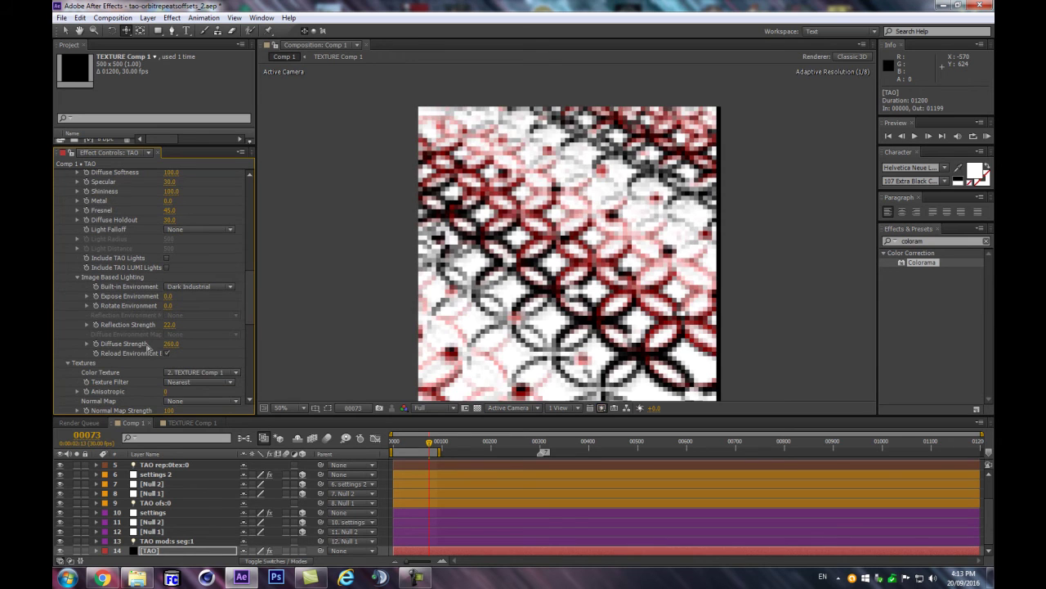
scroll(197, 286, "up", 2)
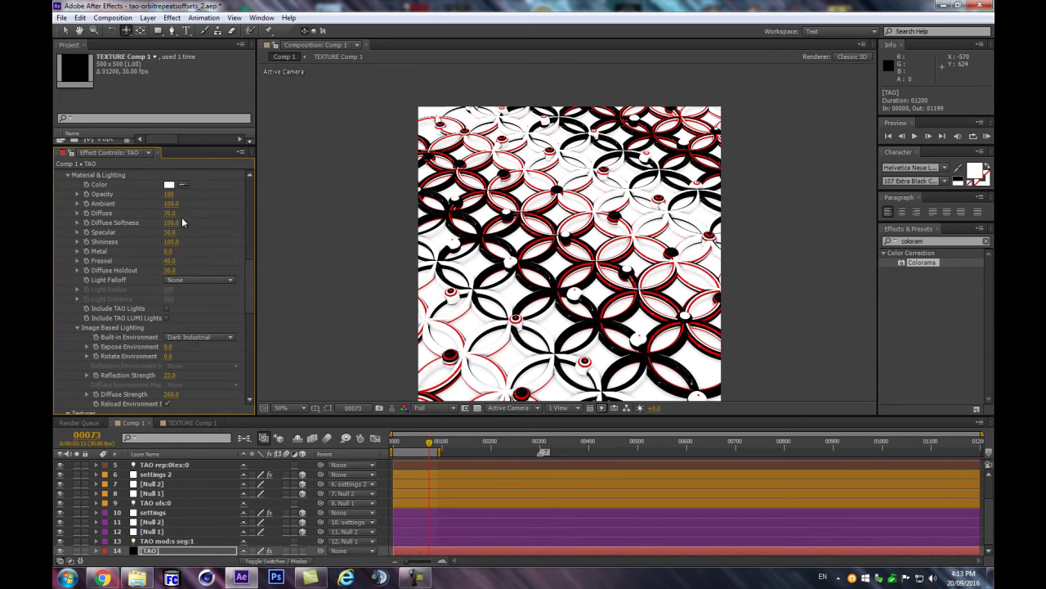
left_click_drag(136, 206, 139, 211)
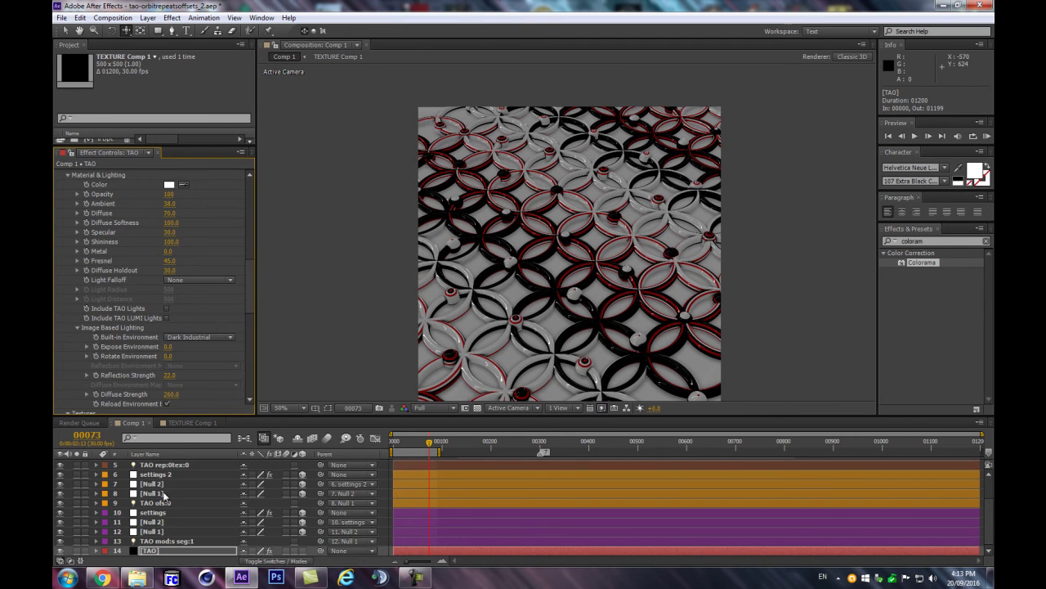
Try a red F05555 color on the AMB light and undo the change.
scroll(163, 491, "up", 2)
left_click(150, 463)
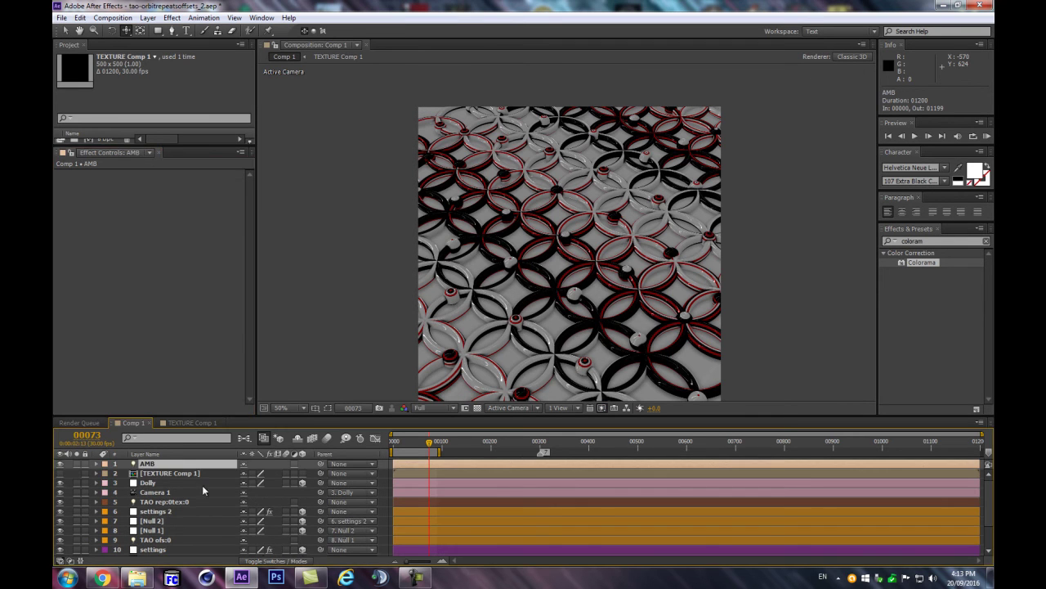
key("u")
left_click(246, 491)
left_click(796, 323)
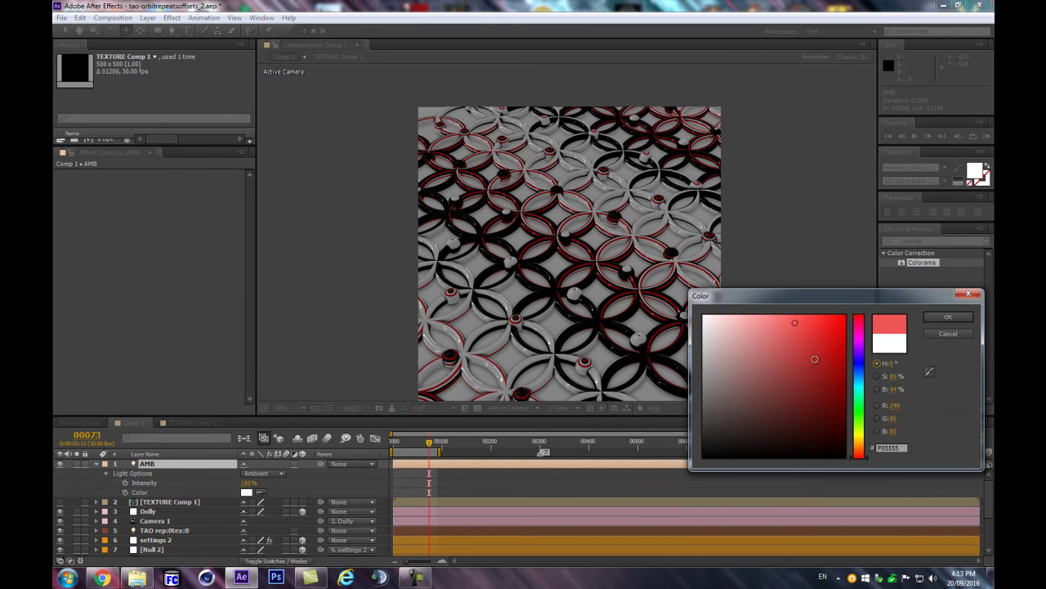
key("Return")
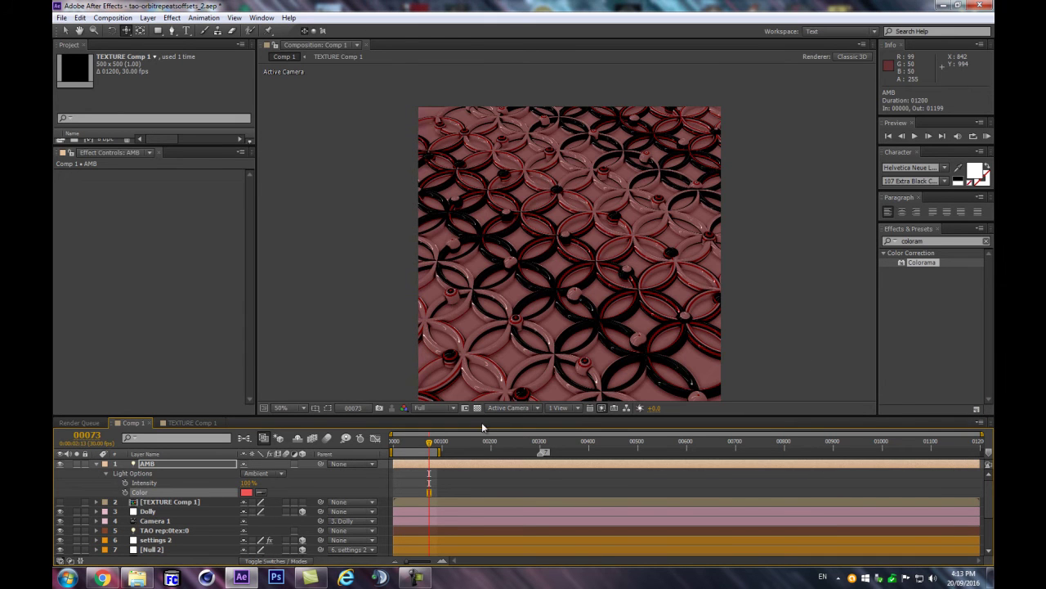
key("ctrl+z")
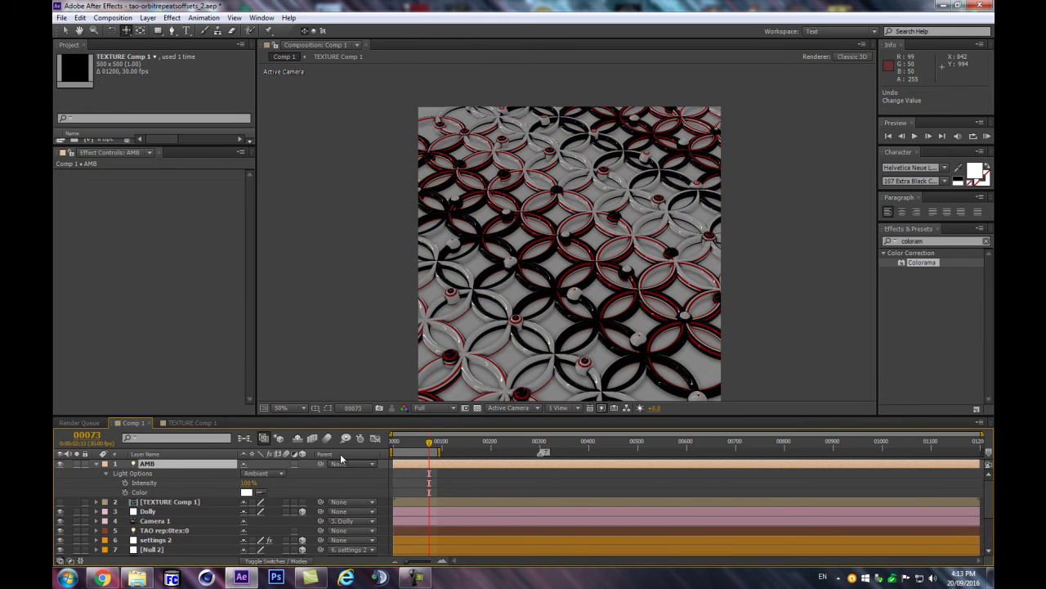
Raise the TAO material's Ambient to 43.
scroll(164, 544, "down", 3)
left_click(164, 546)
left_click_drag(250, 251, 248, 386)
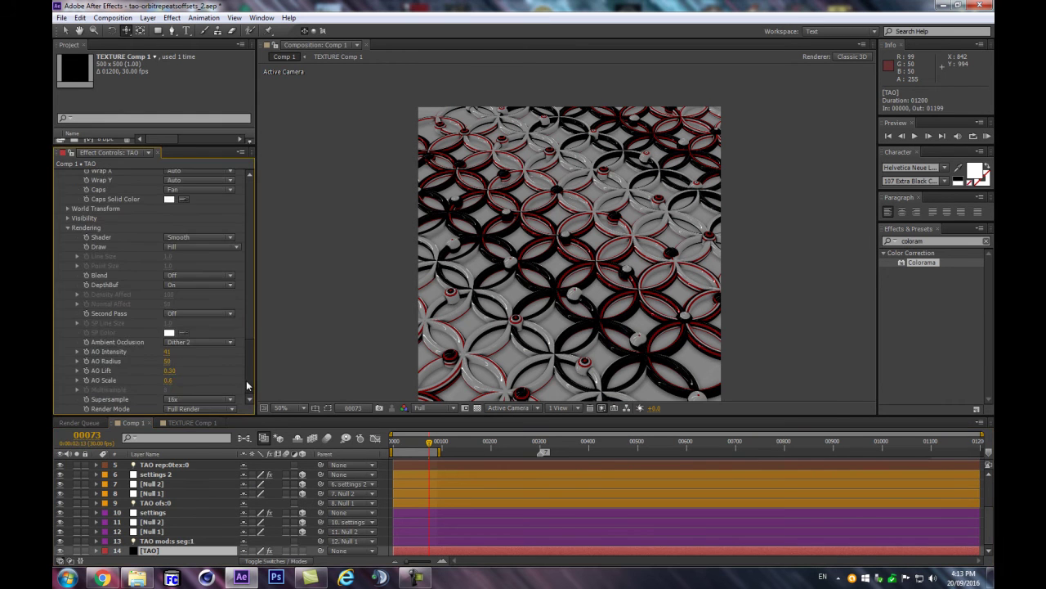
scroll(237, 344, "down", 10)
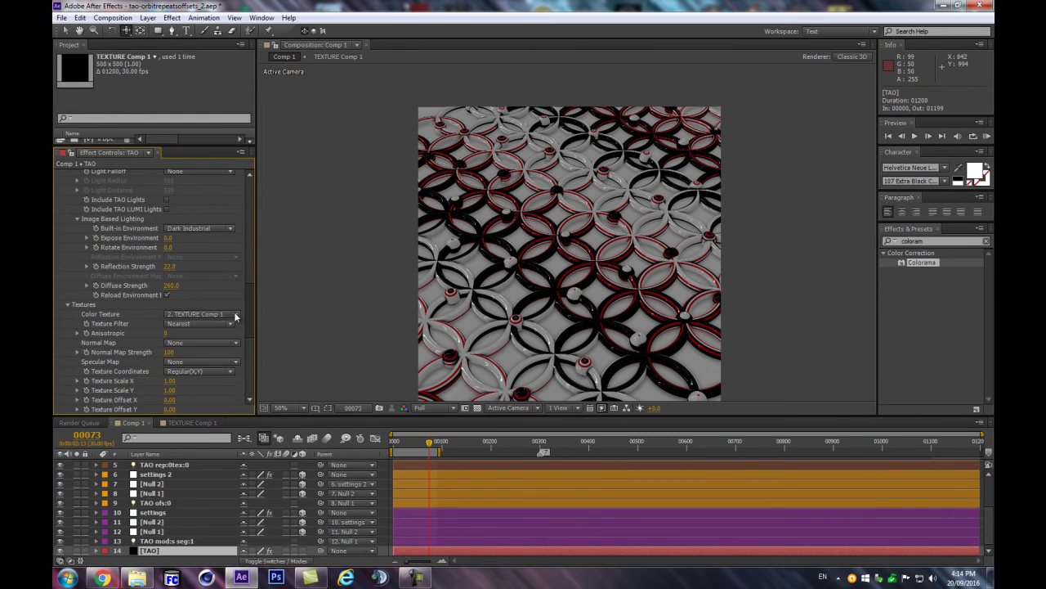
scroll(224, 304, "up", 1)
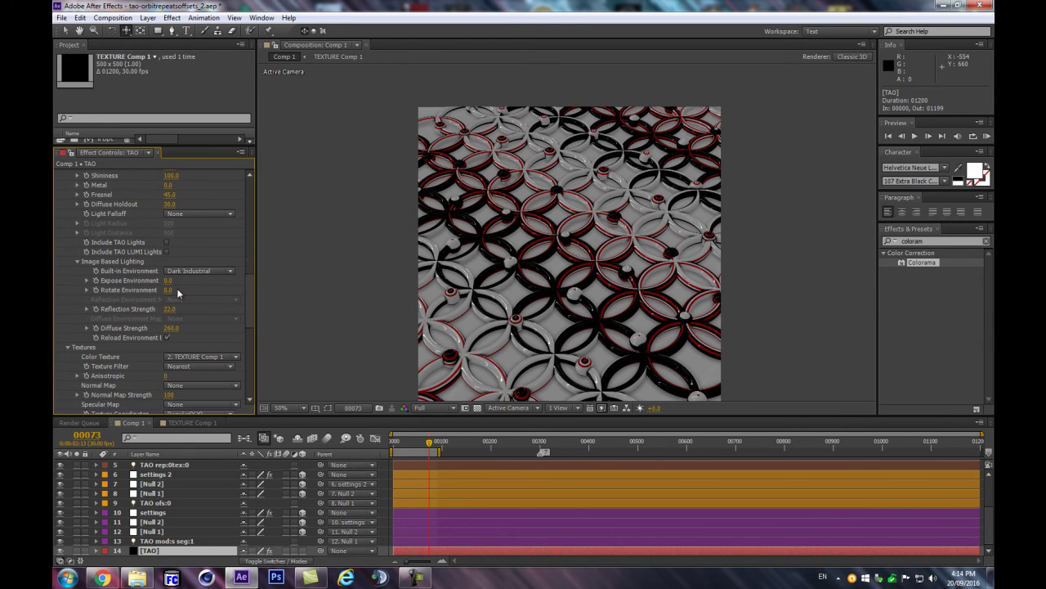
scroll(171, 294, "up", 3)
left_click_drag(168, 213, 196, 214)
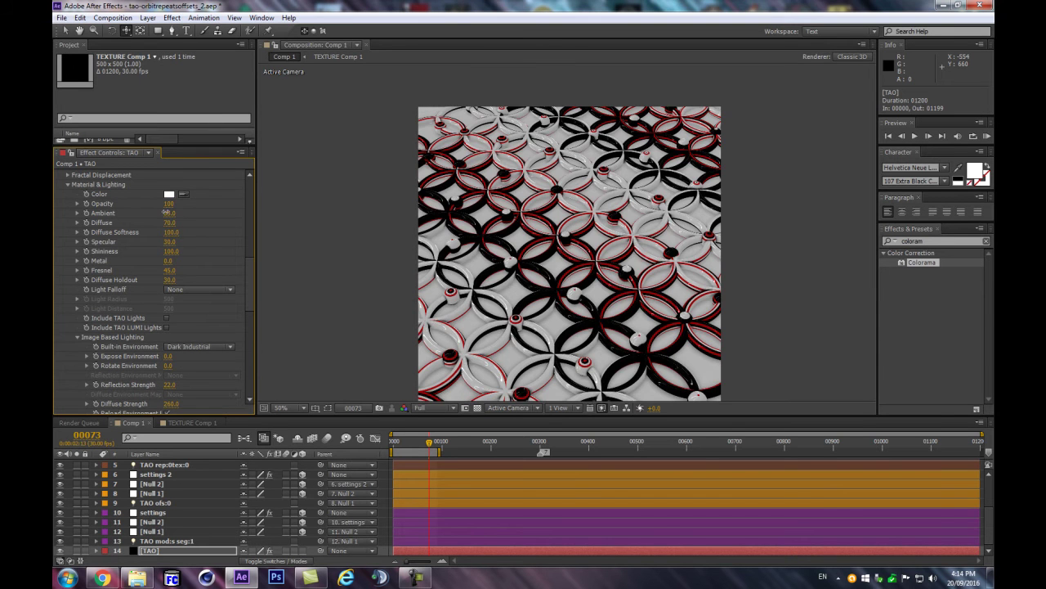
left_click_drag(166, 211, 162, 212)
Collapse the TAO effect's Textures settings and turn on Include TAO LUMI Lights for its material.
scroll(204, 377, "down", 5)
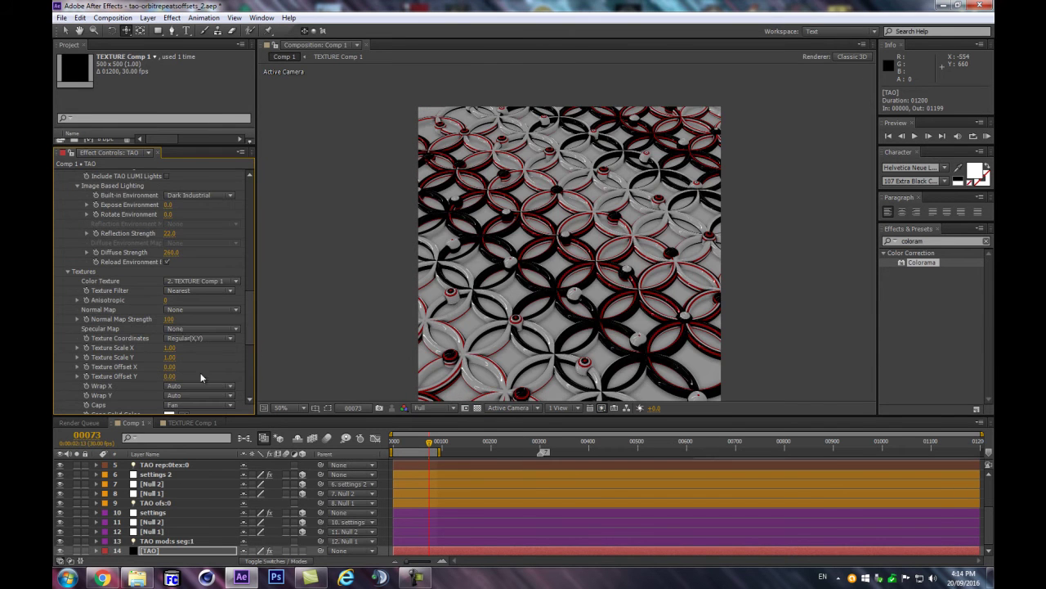
left_click_drag(250, 283, 242, 253)
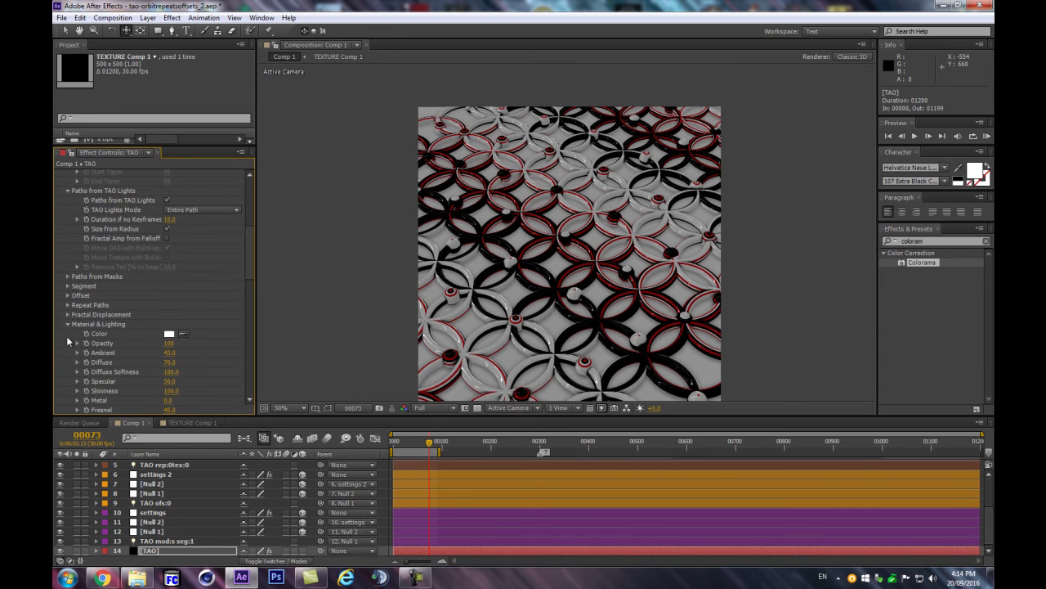
left_click(69, 324)
left_click(67, 333)
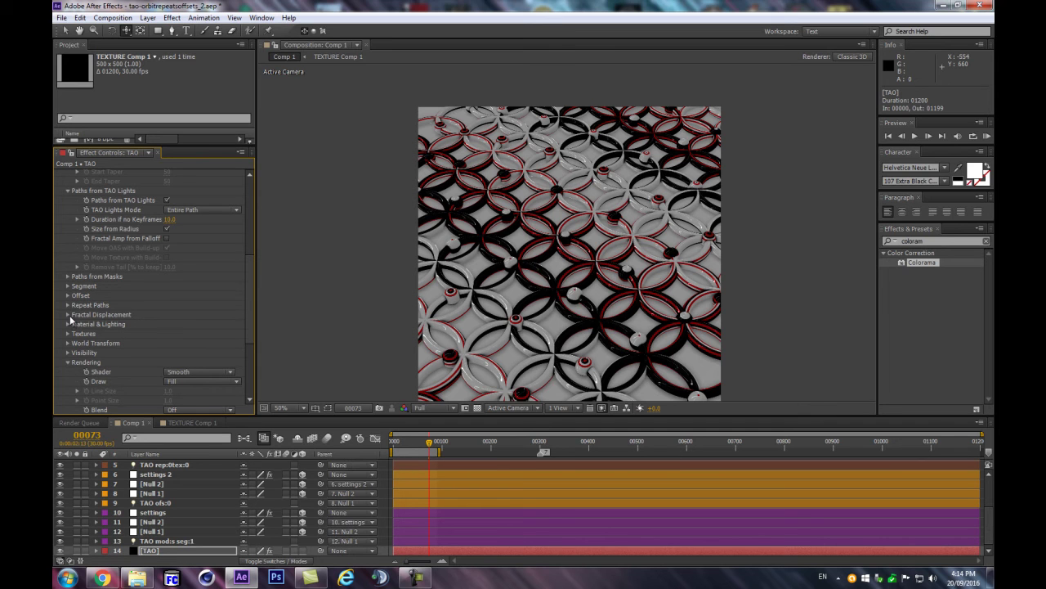
left_click(66, 325)
left_click(68, 324)
scroll(176, 315, "down", 5)
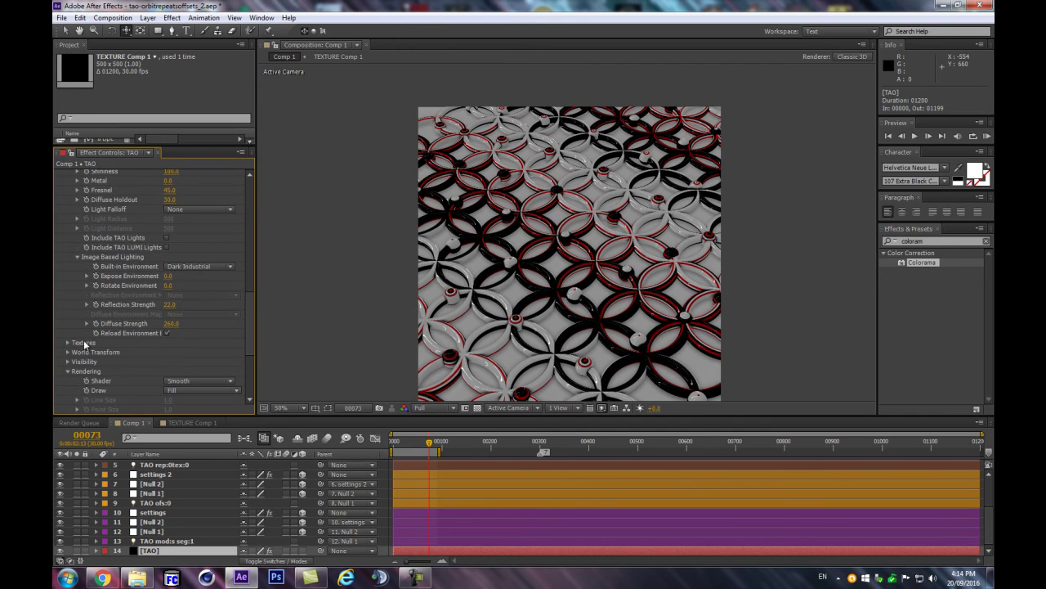
left_click(167, 247)
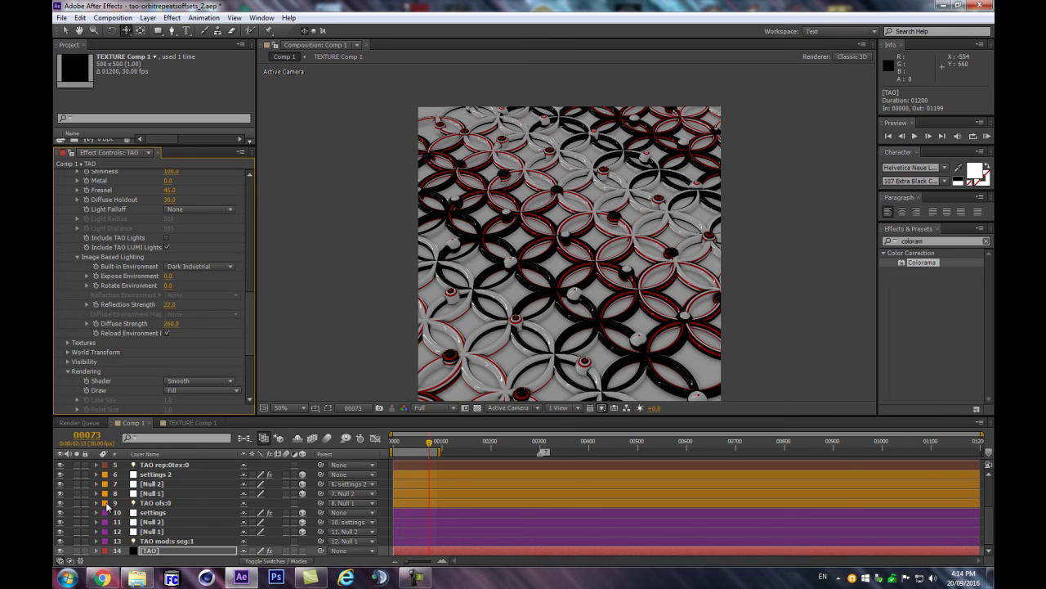
Add a point light named TAO LUMI with Smooth falloff.
left_click(745, 289)
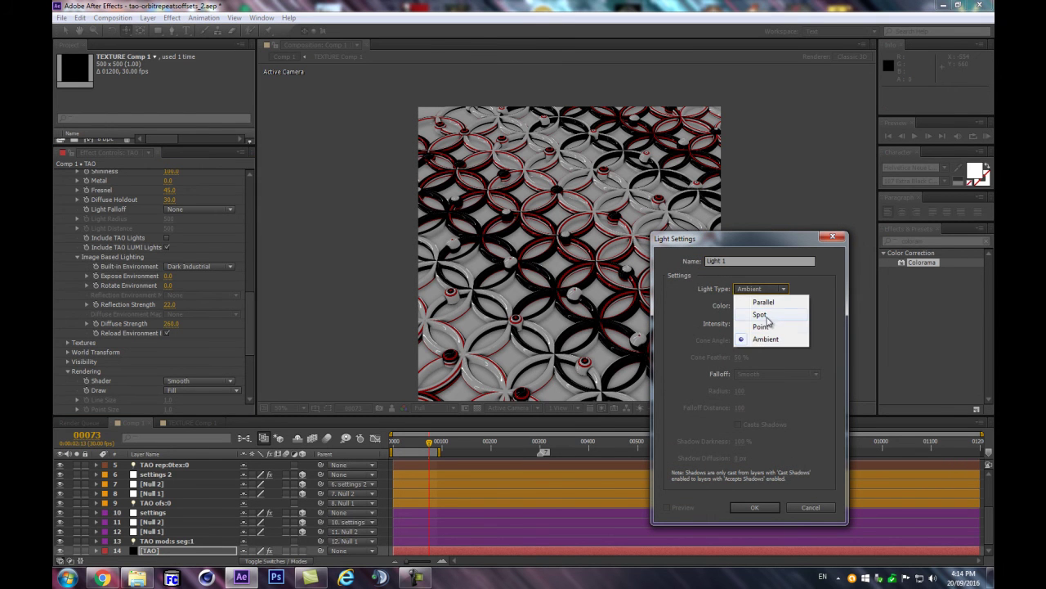
left_click(759, 327)
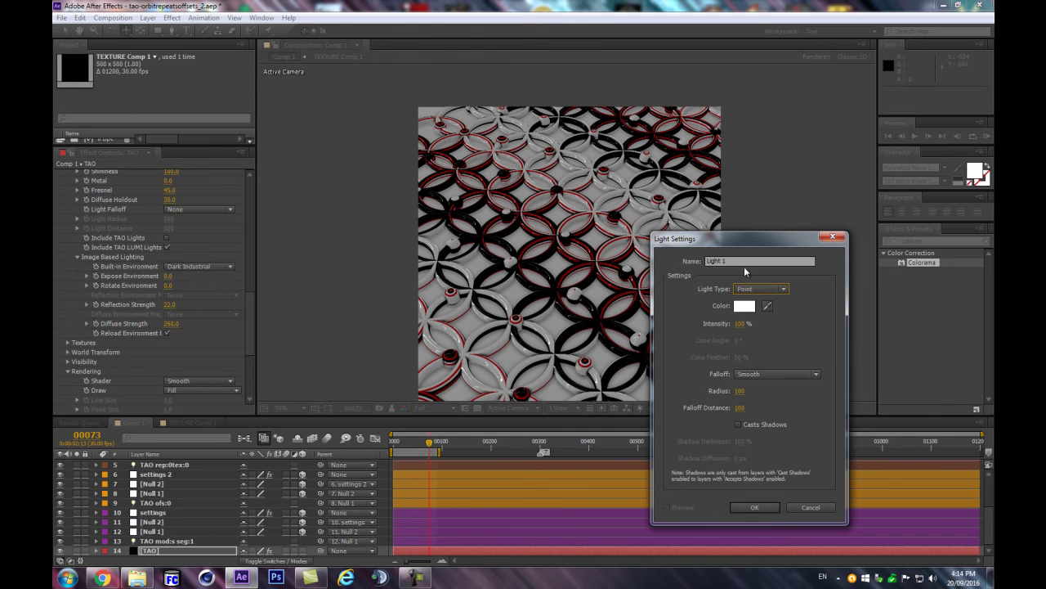
left_click(760, 261)
type("TAO LUMI")
key("Return")
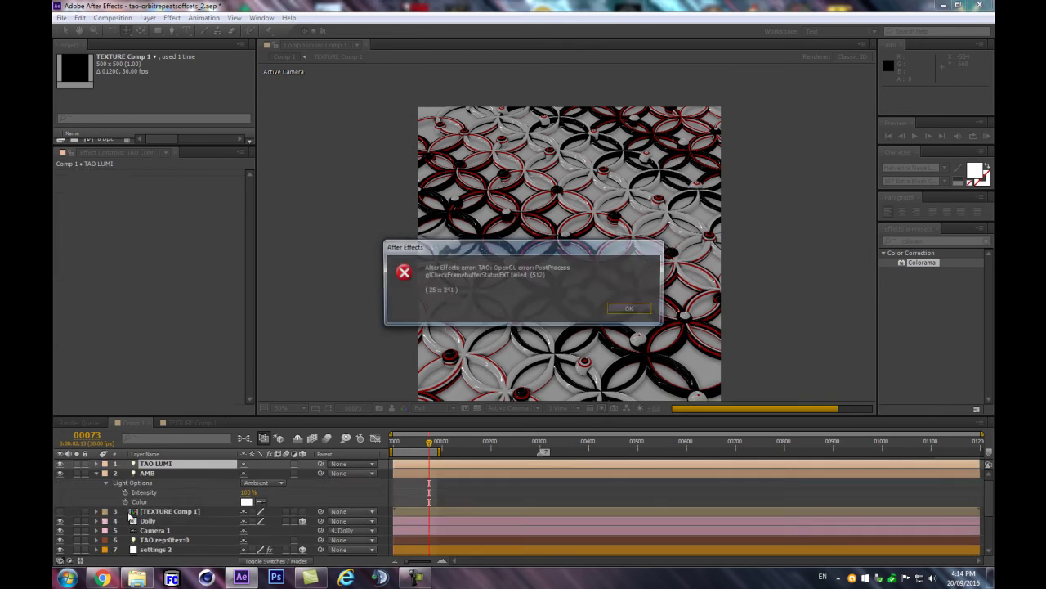
key("Return")
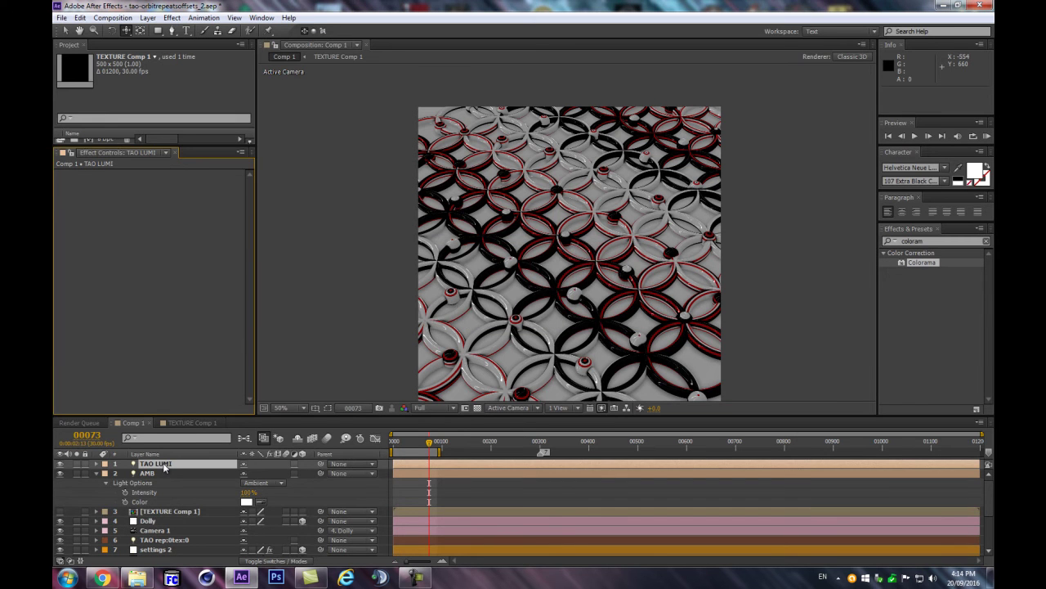
Set the TAO LUMI light's color to purple 8B1293.
key("a")
key("a")
left_click(246, 492)
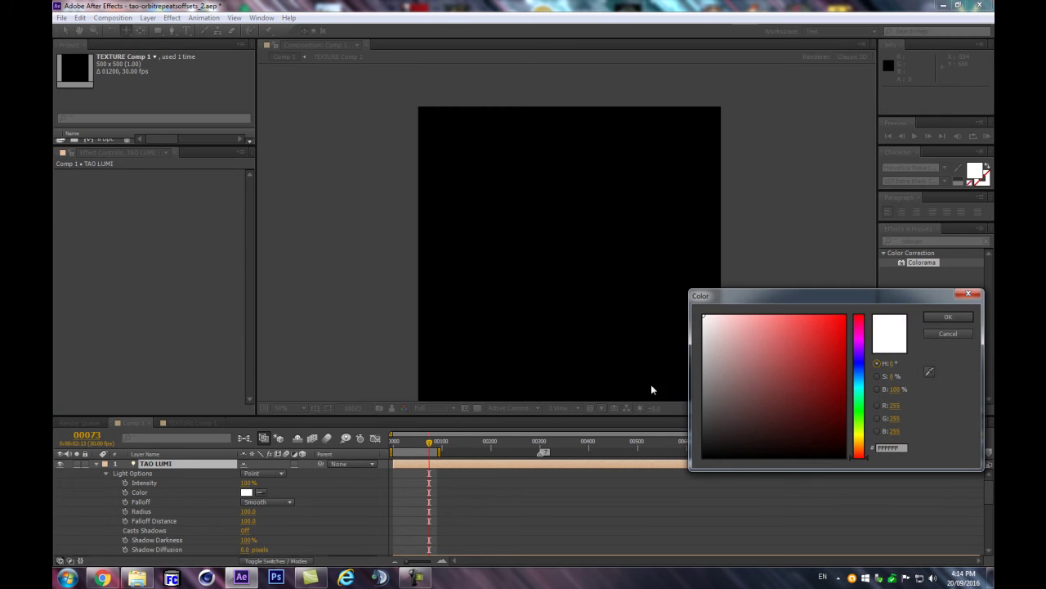
left_click_drag(875, 351, 829, 375)
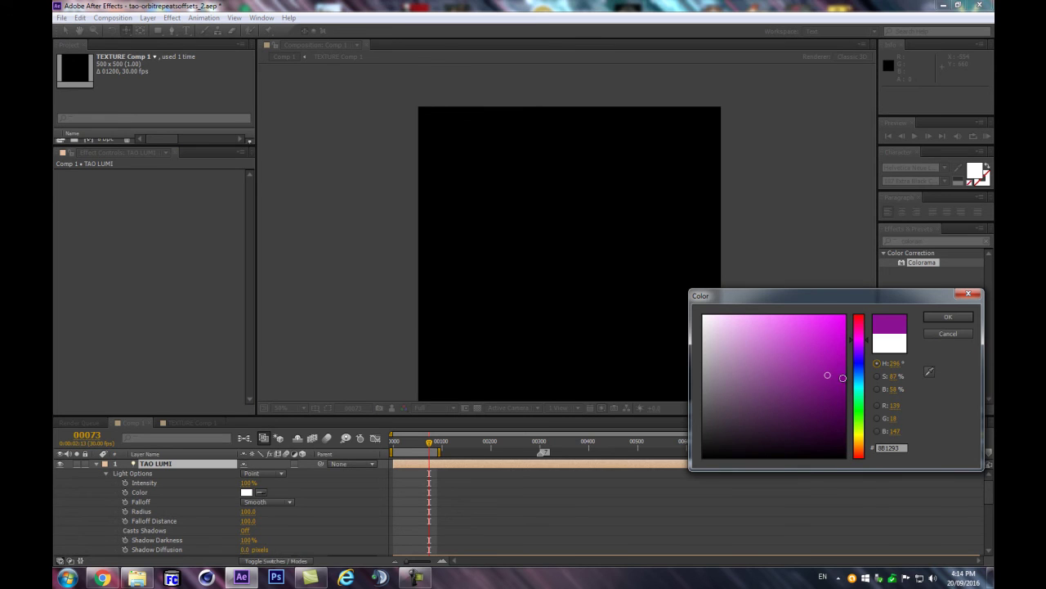
key("Return")
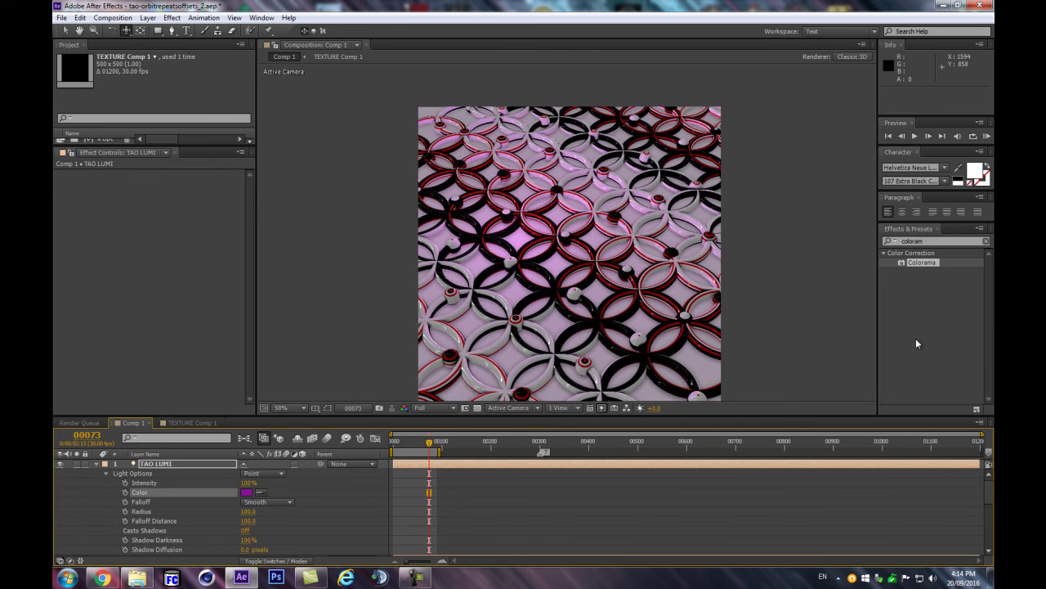
Duplicate the TAO LUMI light with its copy colored green 1F9312 and view the lighting at frame 30.
left_click(95, 463)
key("ctrl+d")
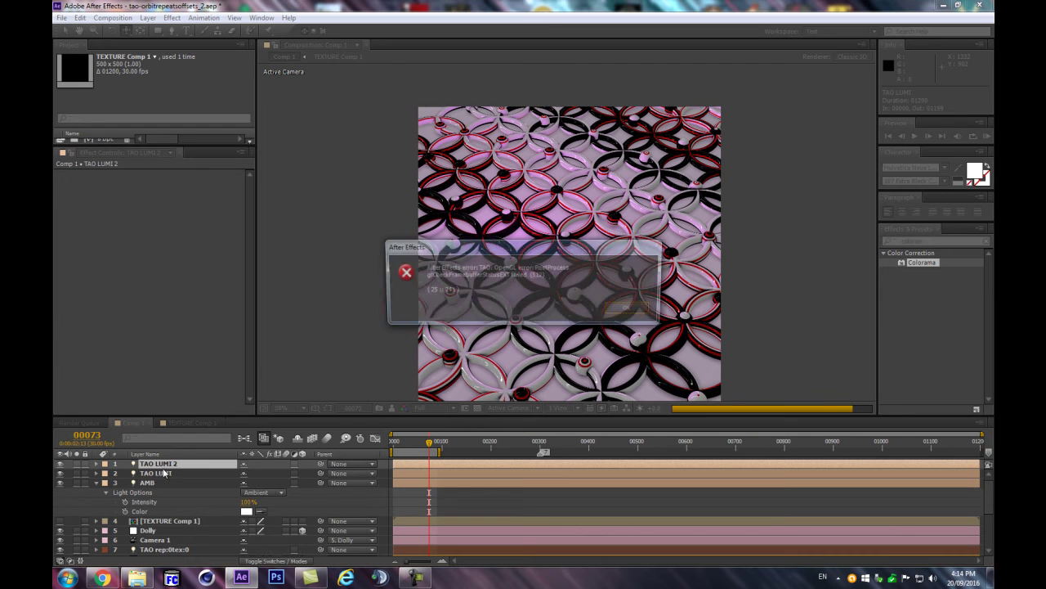
key("Return")
double_click(162, 466)
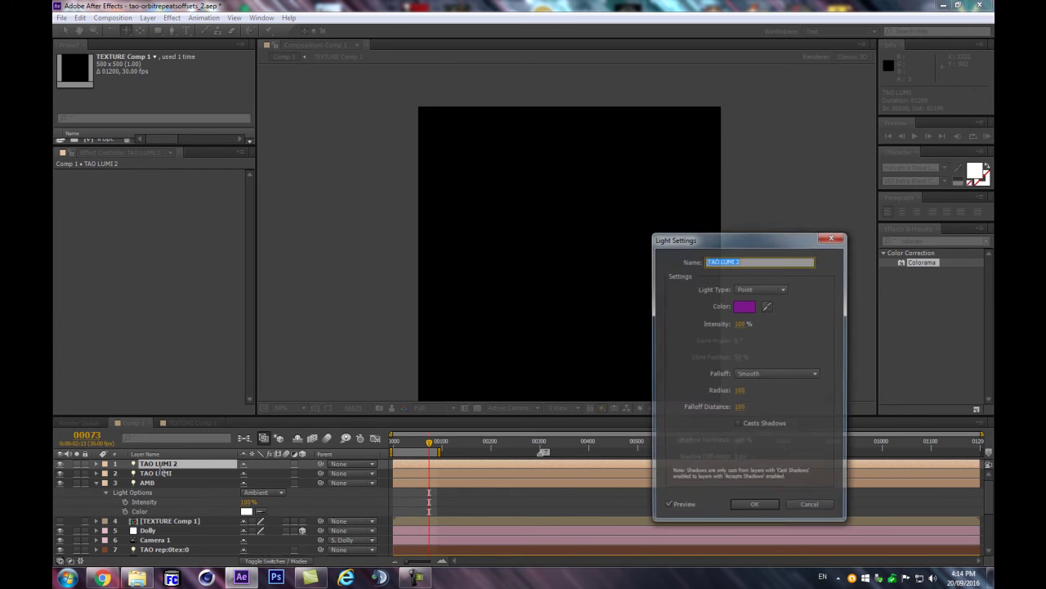
left_click(748, 309)
left_click(868, 404)
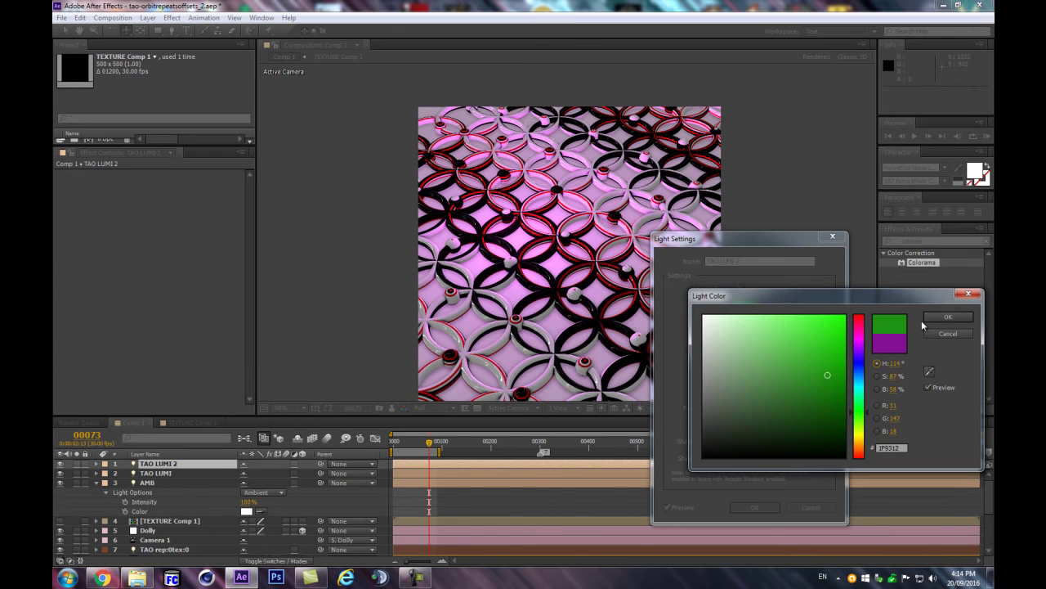
left_click(949, 317)
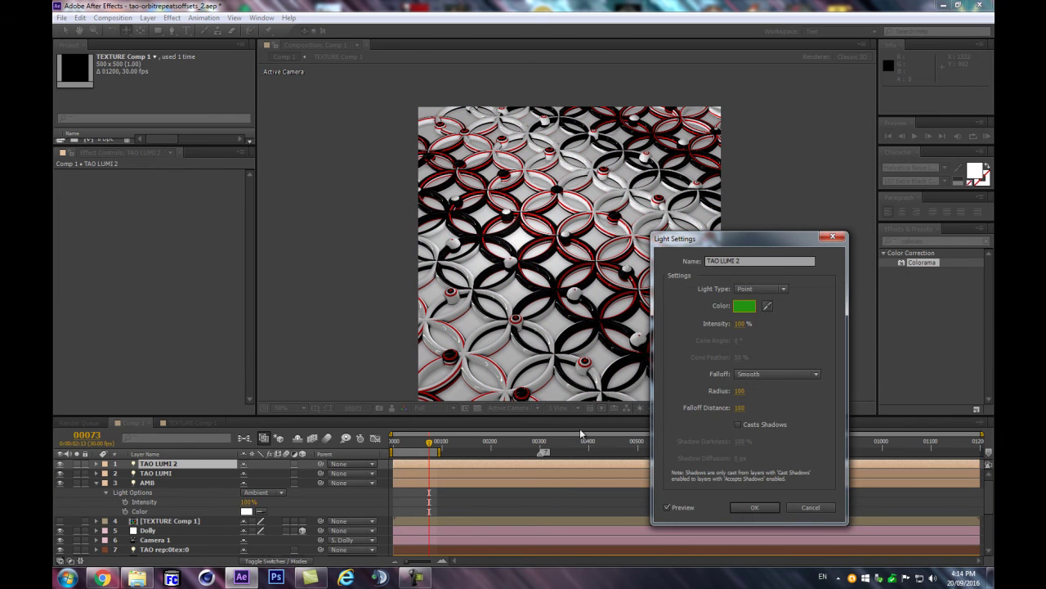
left_click(755, 507)
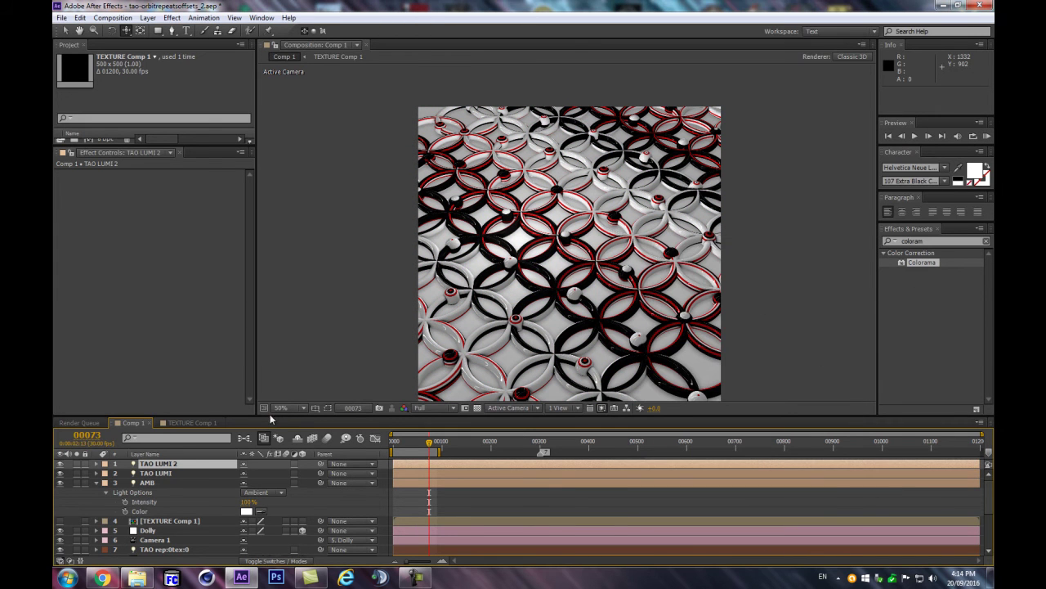
left_click(408, 442)
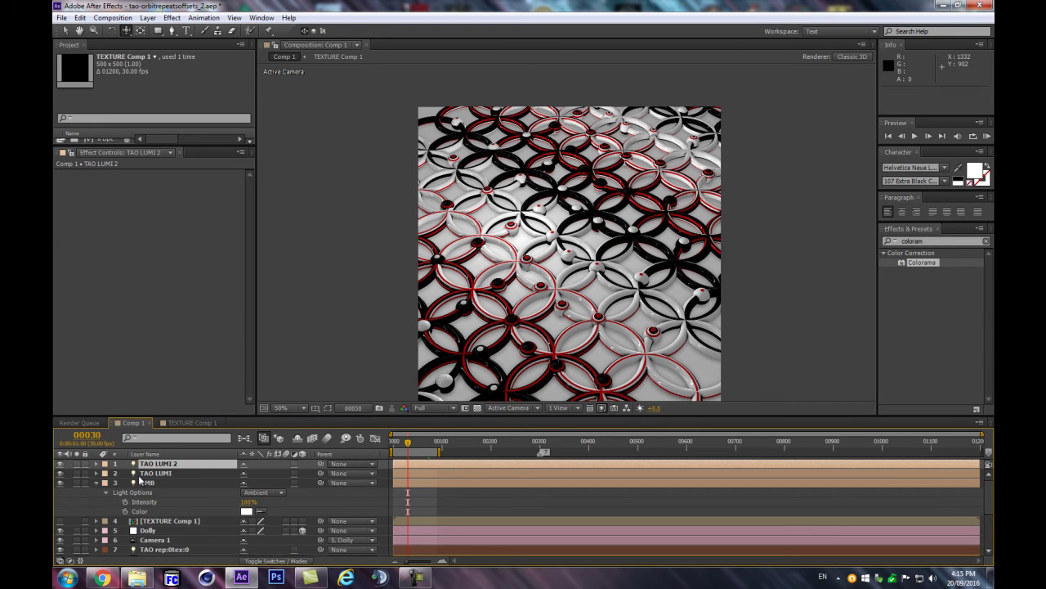
Set the TAO LUMI 2 light's position to 540, 540, 0.
key("p")
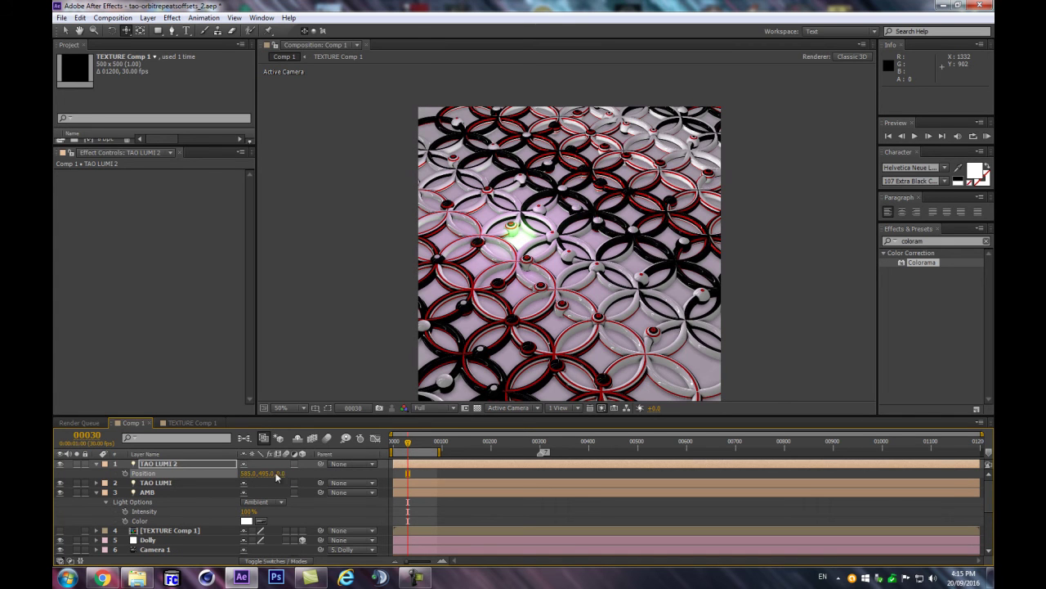
left_click(263, 474)
type("540")
key("Return")
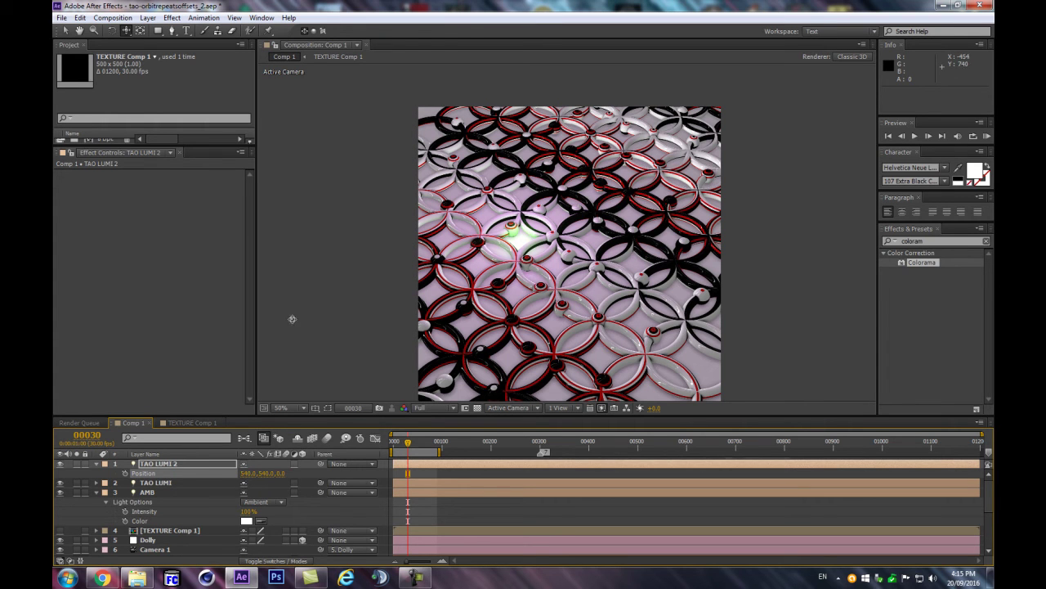
Move the TAO LUMI 2 light to about X 1546, Y 540, Z -84 and inspect its green lighting up close.
left_click(212, 471)
left_click(208, 464)
key("p")
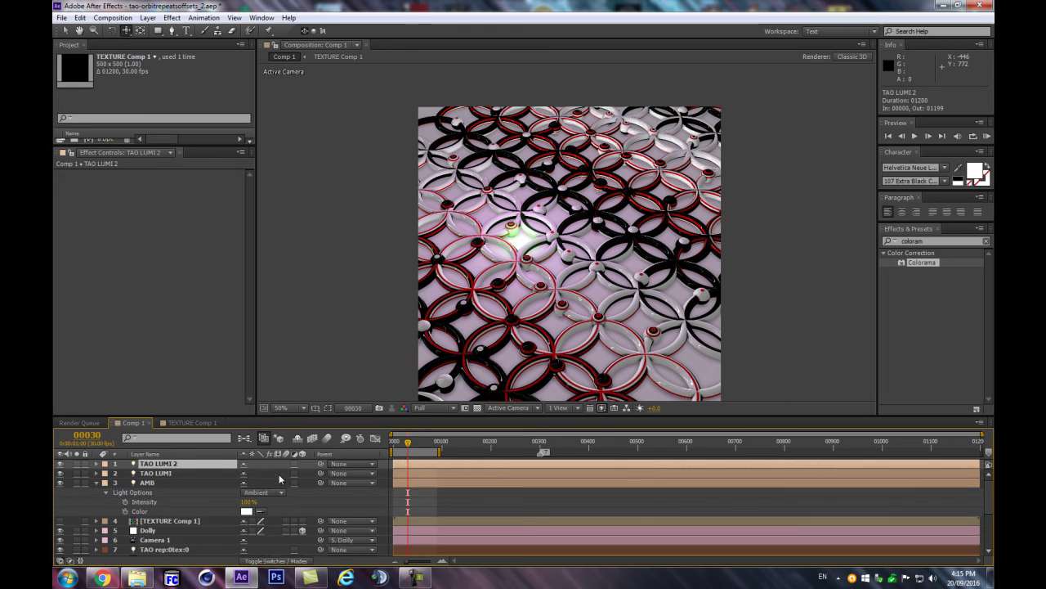
key("p")
left_click_drag(250, 473, 270, 473)
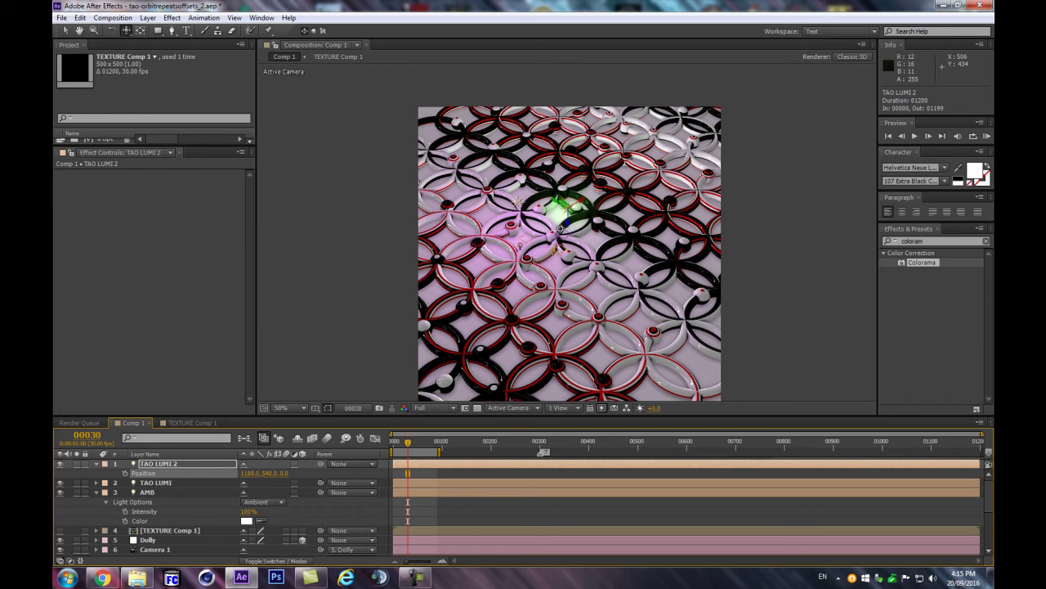
key("v")
left_click_drag(569, 229, 573, 204)
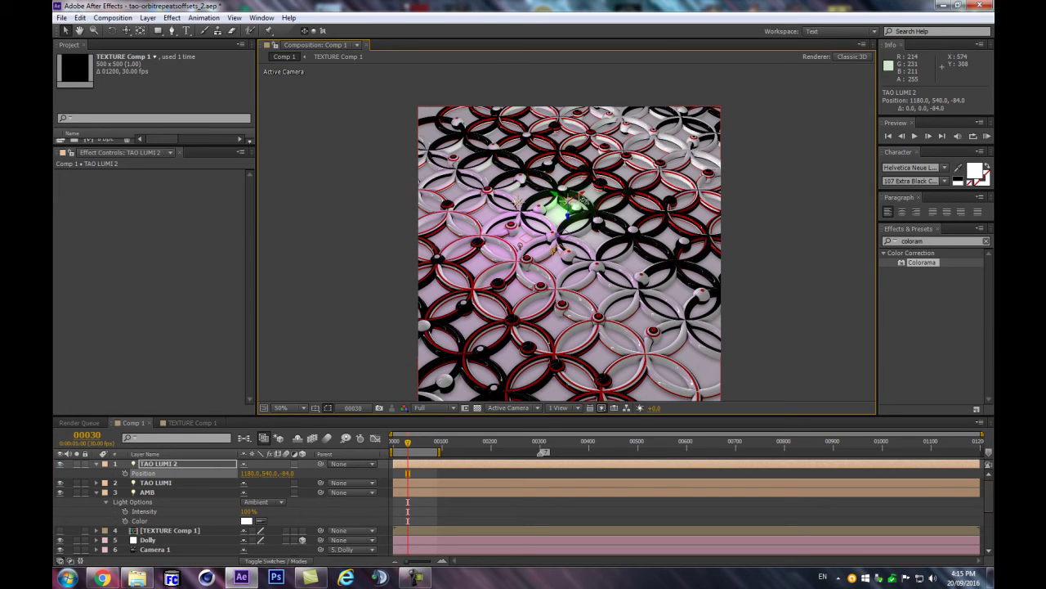
left_click_drag(583, 197, 666, 136)
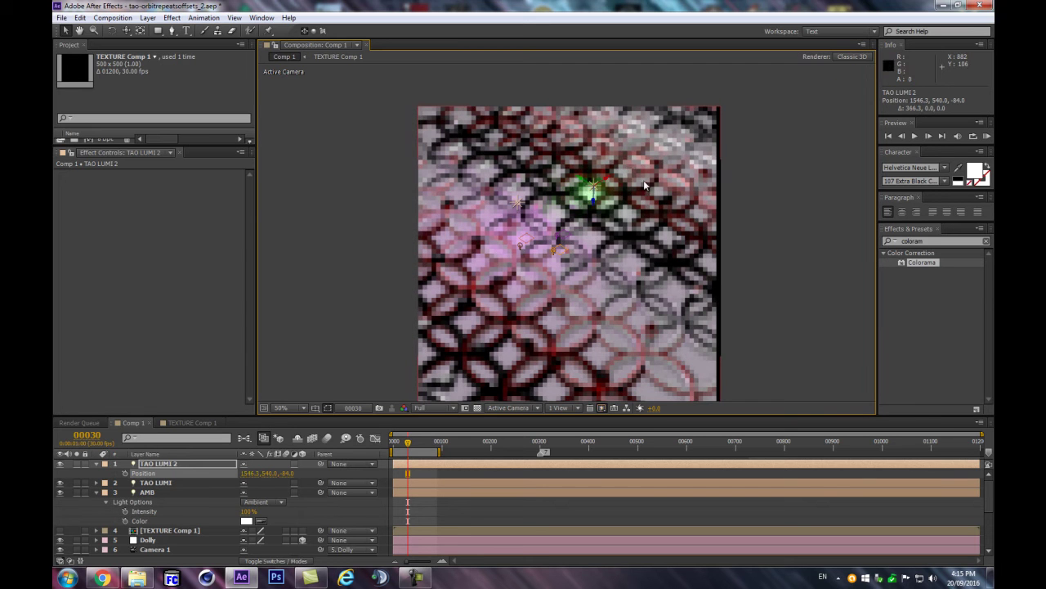
scroll(613, 205, "up", 3)
scroll(666, 157, "down", 1)
key("ctrl+shift+h")
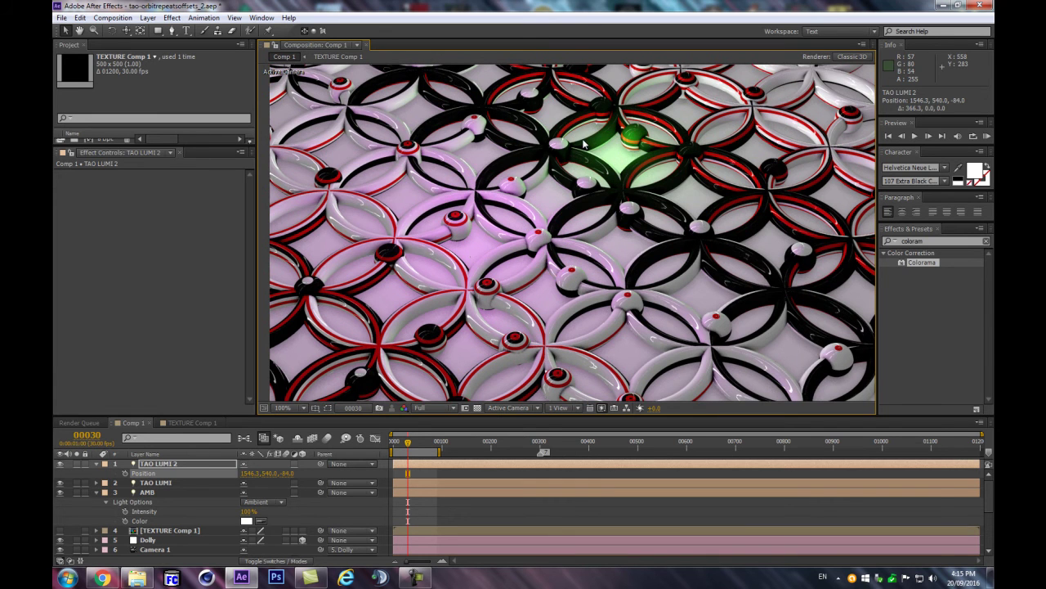
scroll(588, 164, "down", 2)
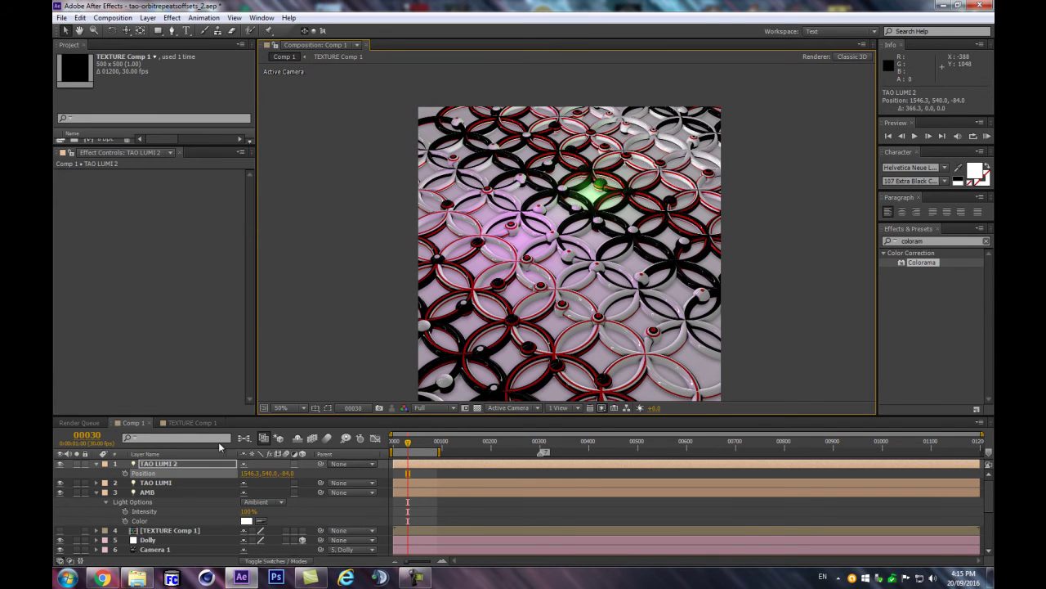
Reposition the purple TAO LUMI light toward the front of the pattern, at about X -283, Y 1335, Z -375.
left_click(152, 483)
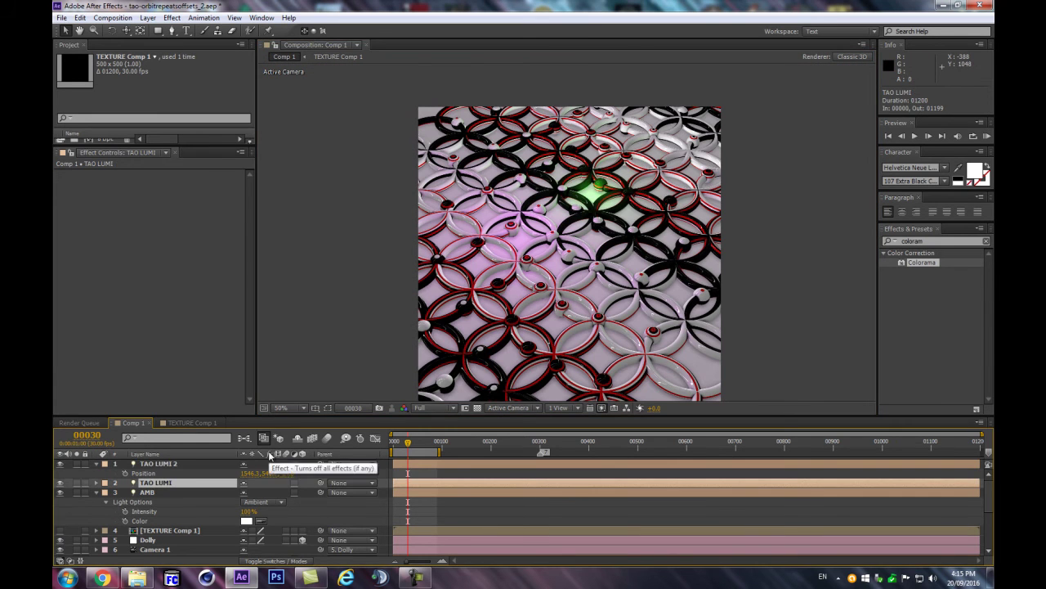
key("ctrl+shift+h")
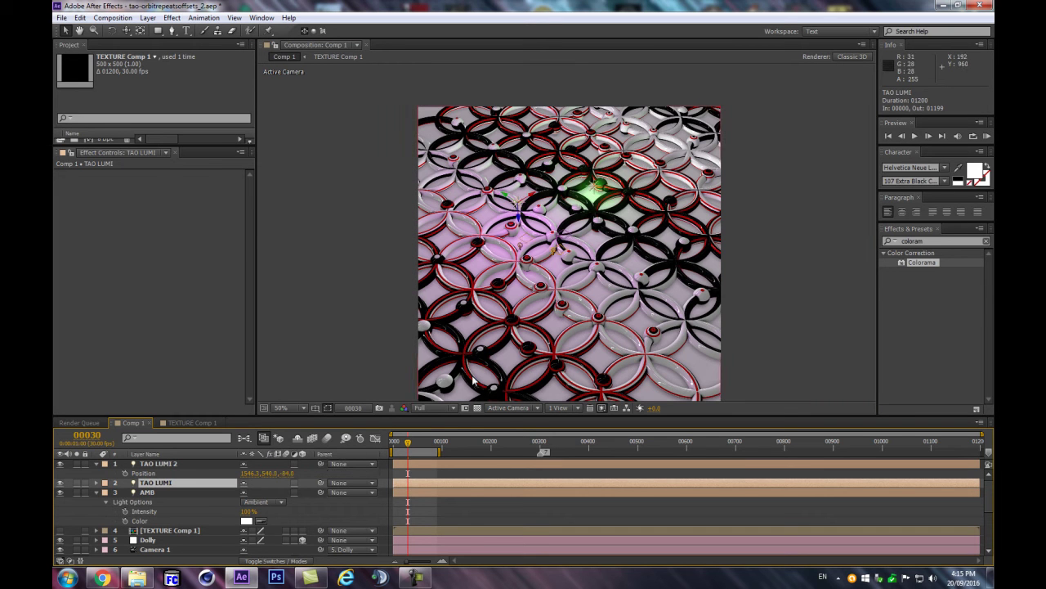
left_click_drag(532, 195, 529, 195)
left_click_drag(486, 244, 464, 270)
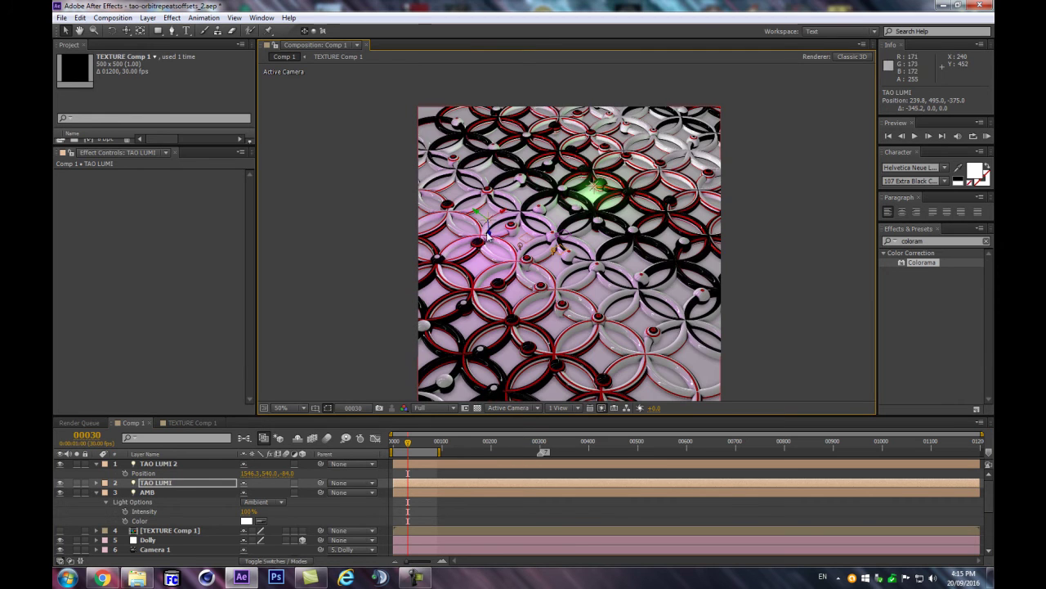
left_click_drag(482, 215, 747, 437)
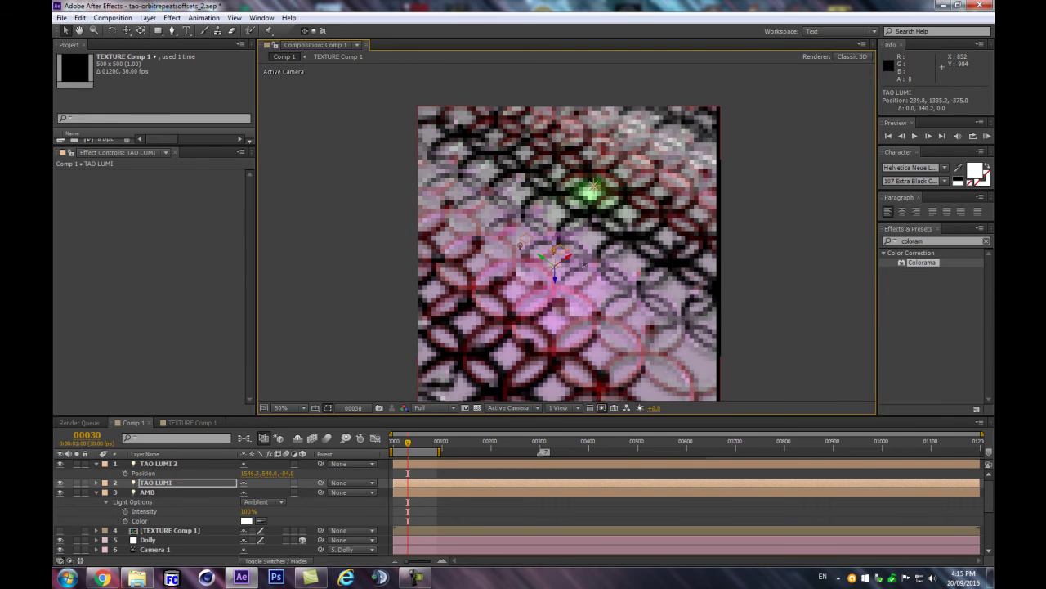
left_click_drag(549, 260, 510, 339)
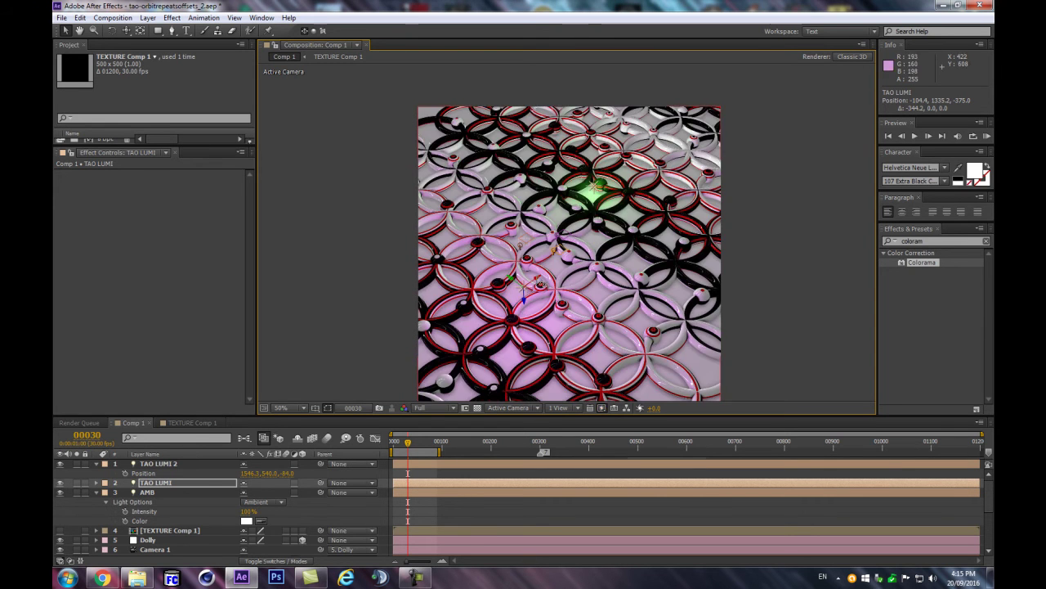
left_click_drag(536, 279, 494, 307)
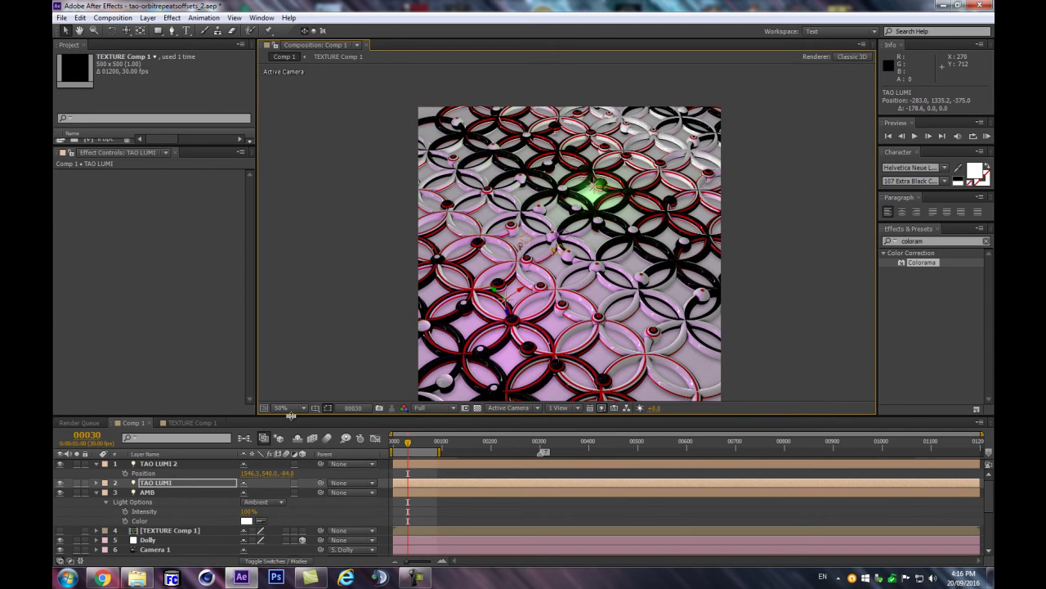
Set the TAO LUMI light's intensity to 300% and its radius to 40.
key("a")
key("a")
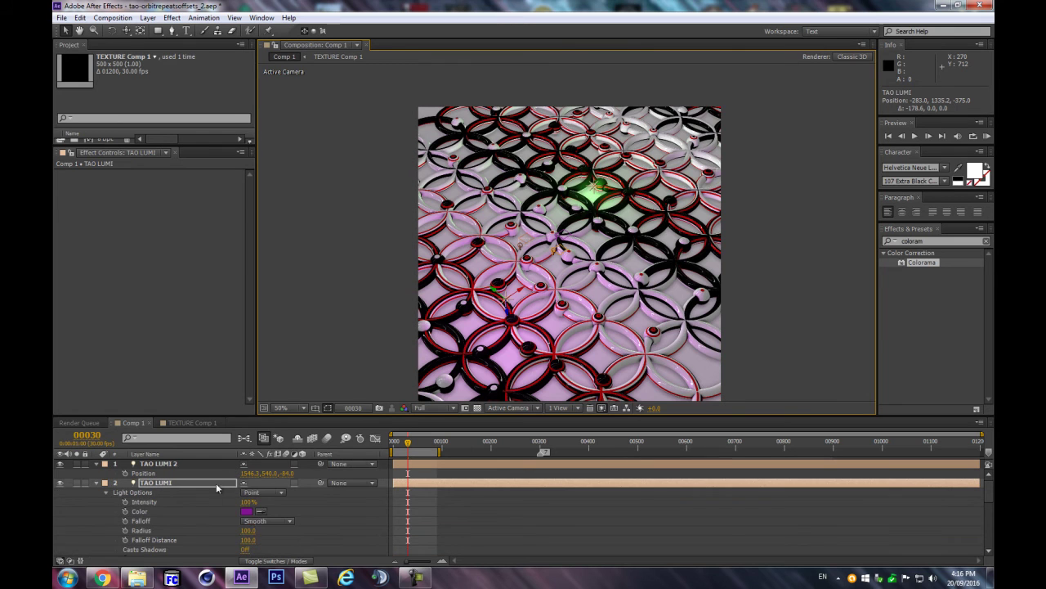
left_click_drag(246, 501, 218, 541)
key("ctrl+z")
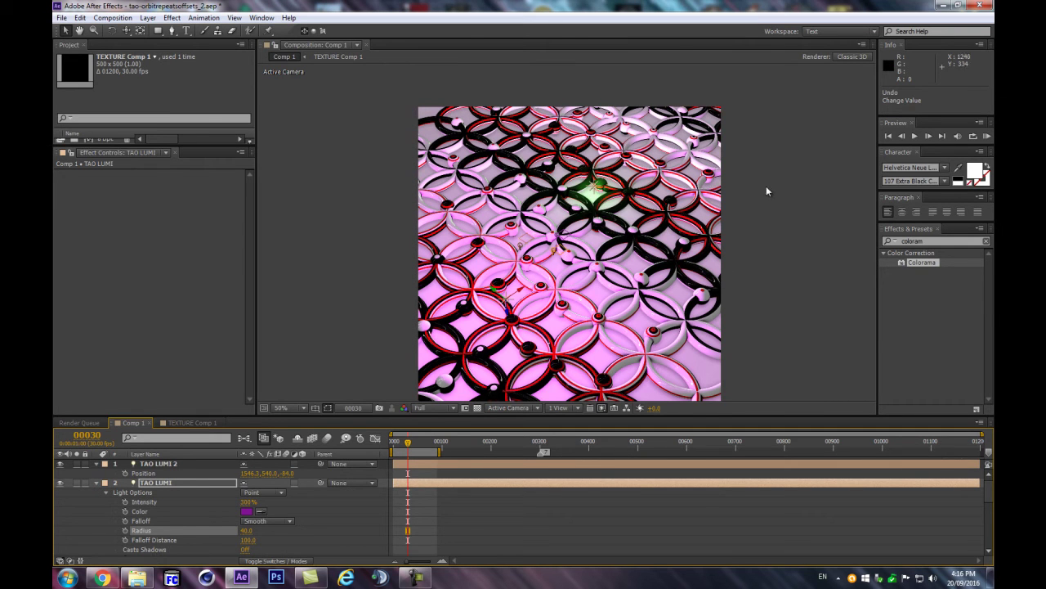
Set the TAO effect's light falloff to Smooth, with light radius 320 and light distance 830.
scroll(226, 482, "down", 2)
scroll(170, 470, "down", 5)
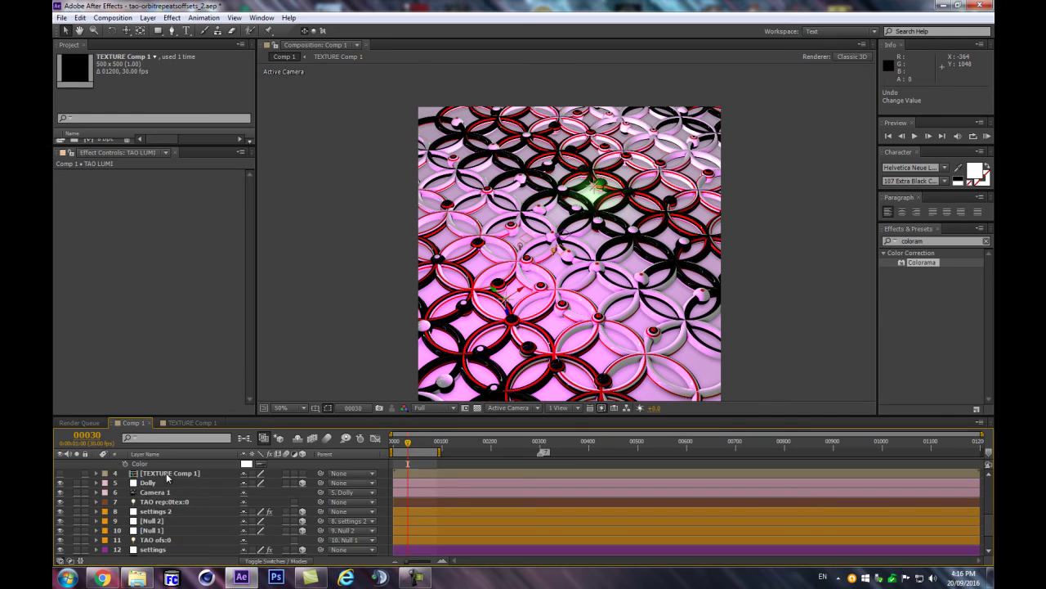
left_click(154, 551)
left_click_drag(246, 224, 252, 314)
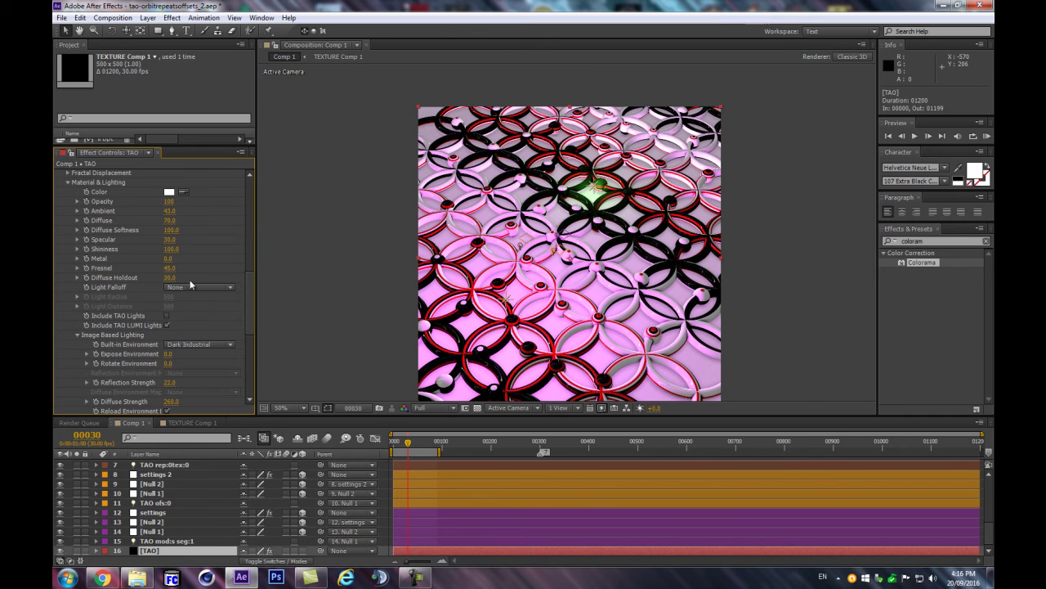
left_click(202, 288)
left_click(202, 316)
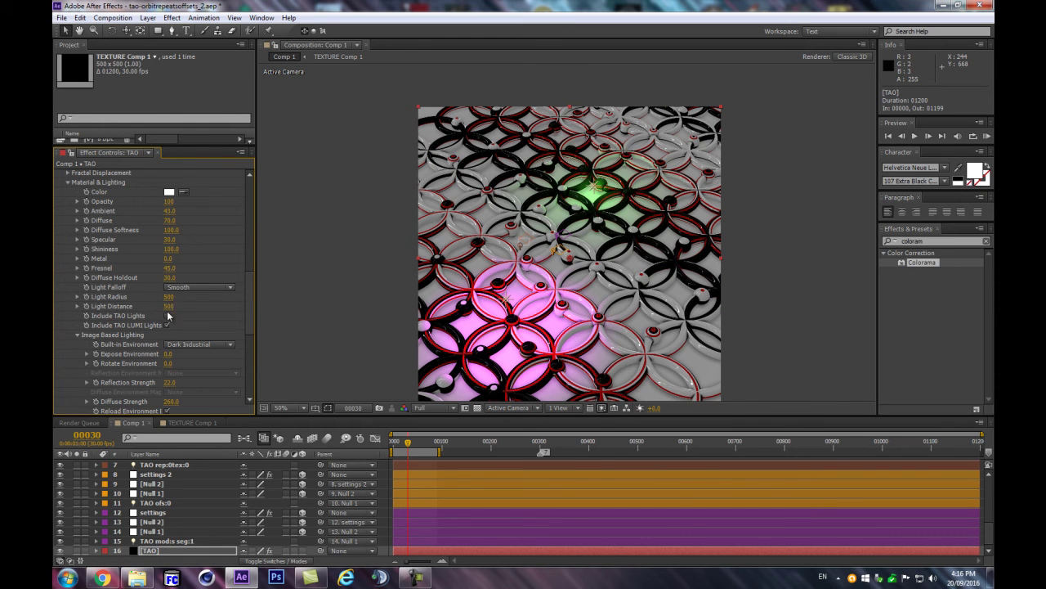
left_click_drag(169, 298, 155, 298)
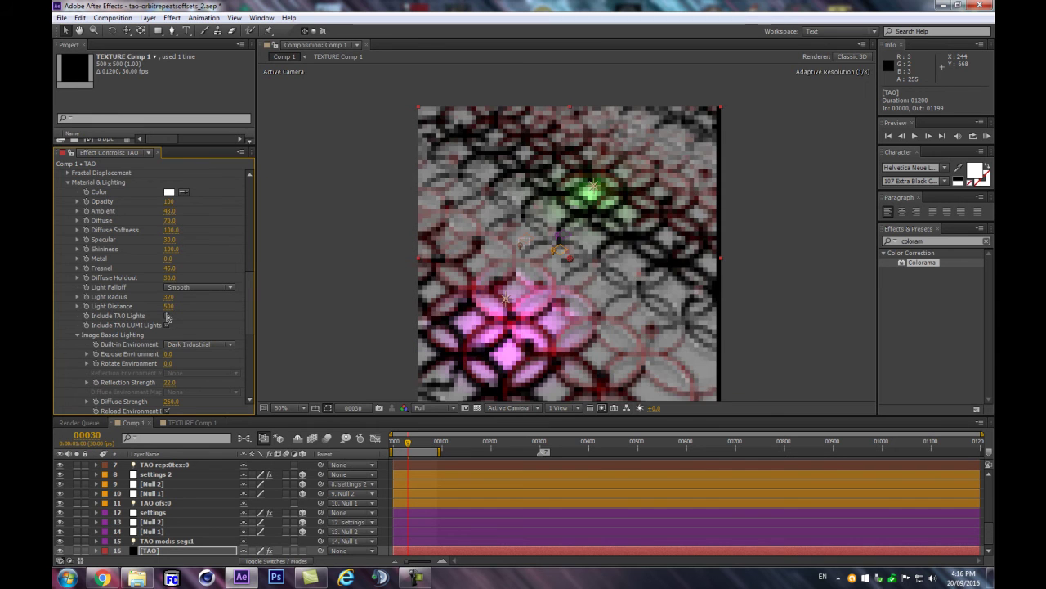
left_click_drag(168, 306, 195, 307)
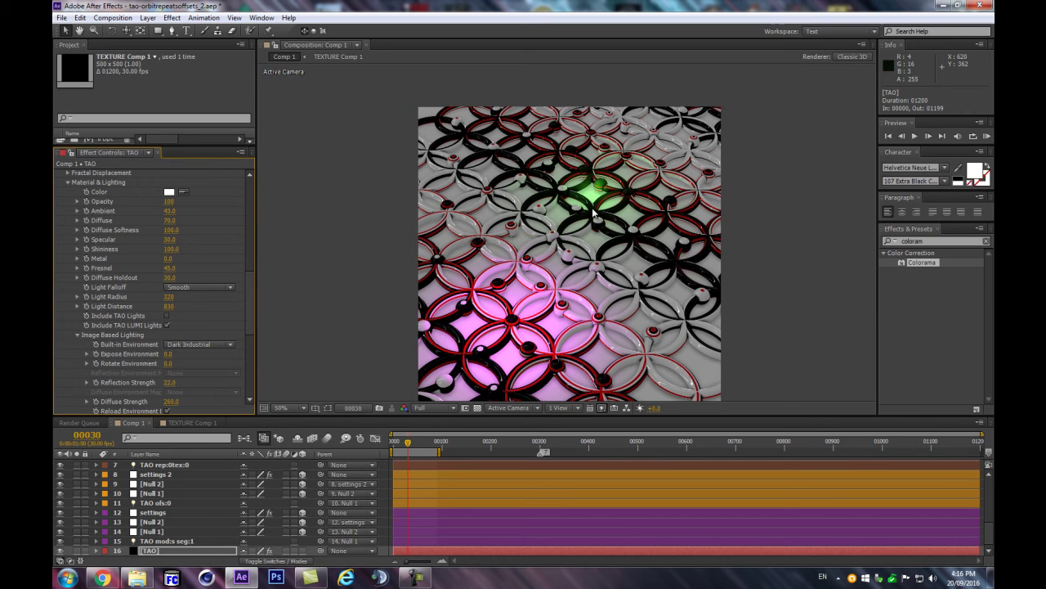
Try the TAO LUMI 2 light at Y 260, and undo both that move and the last TAO light distance change.
scroll(182, 527, "up", 5)
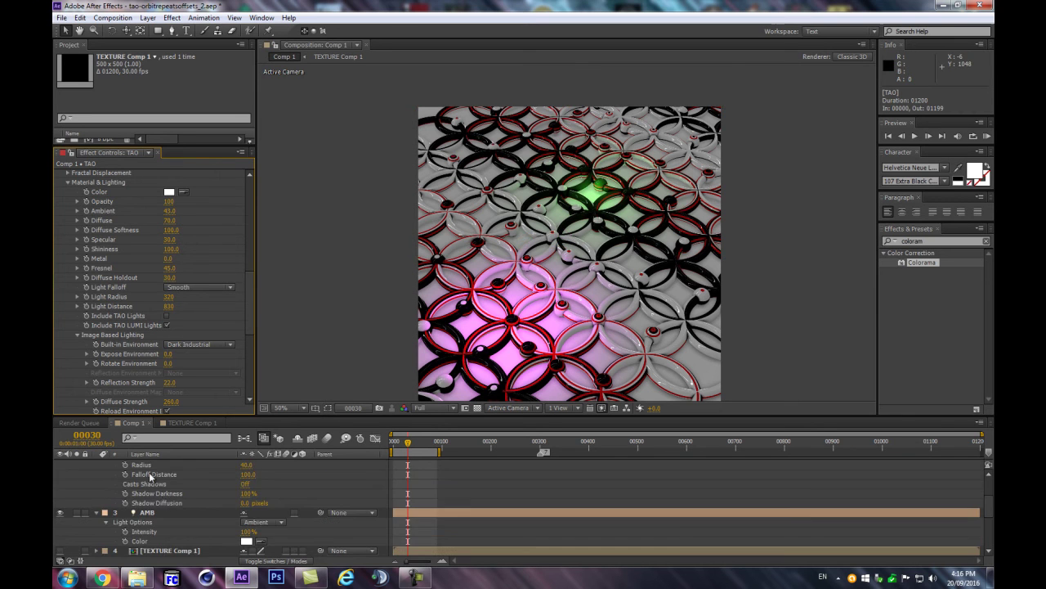
scroll(162, 481, "up", 3)
left_click(95, 463)
left_click(97, 474)
left_click(152, 463)
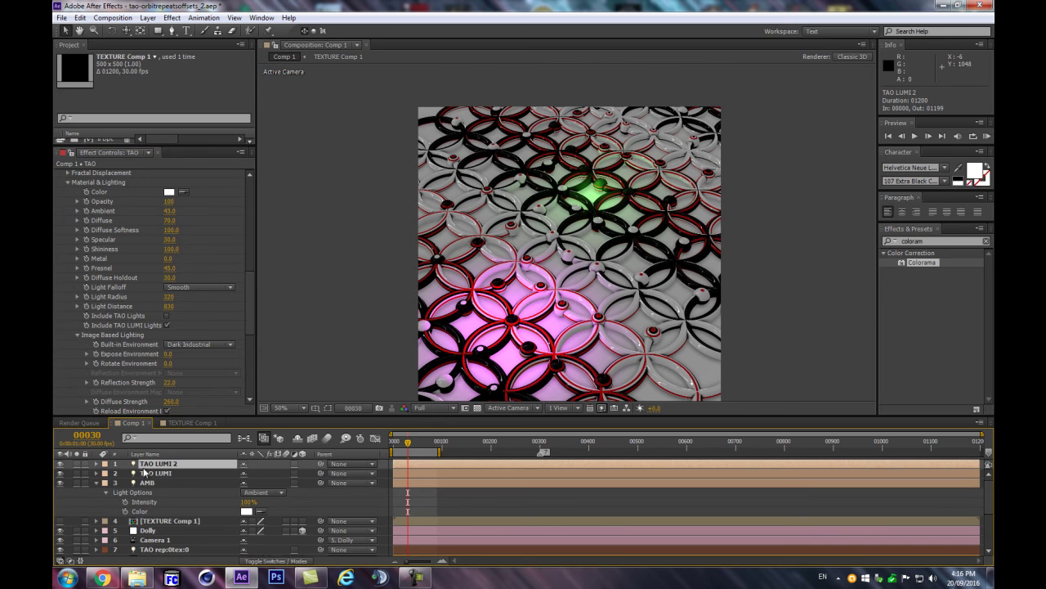
key("p")
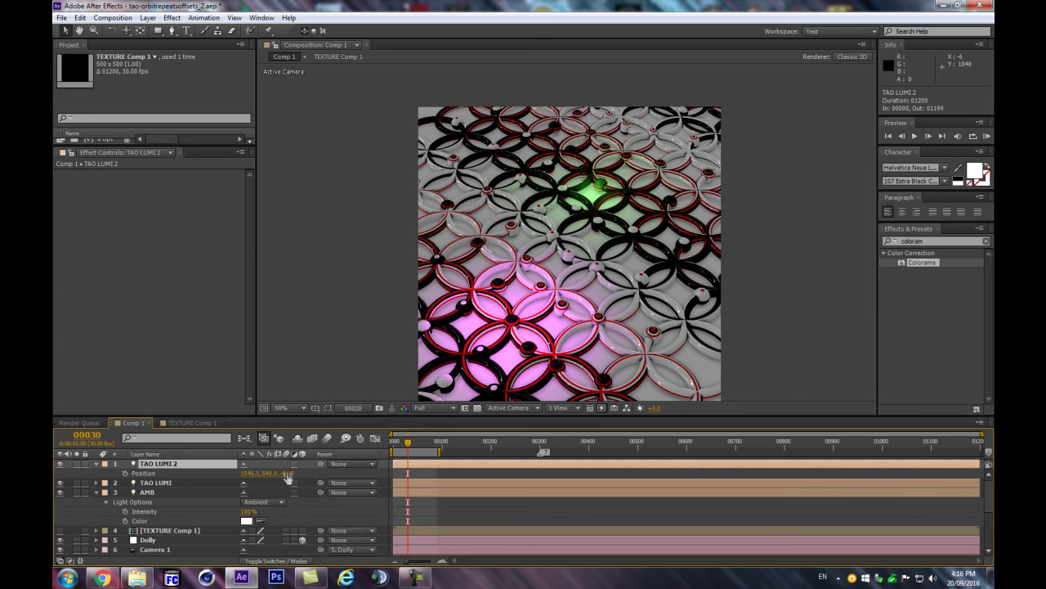
left_click_drag(288, 477, 247, 480)
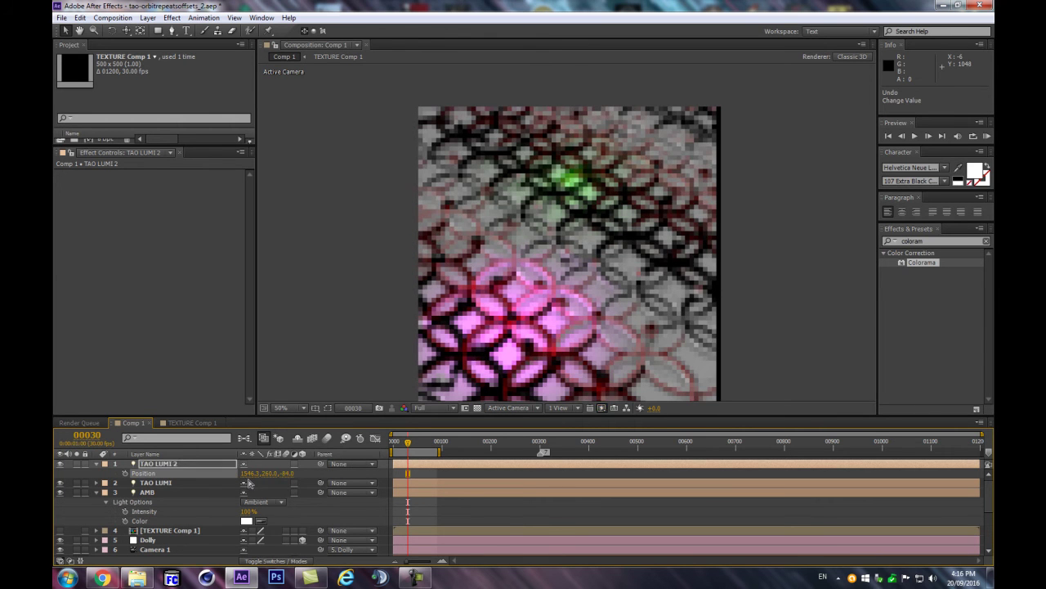
key("ctrl+z")
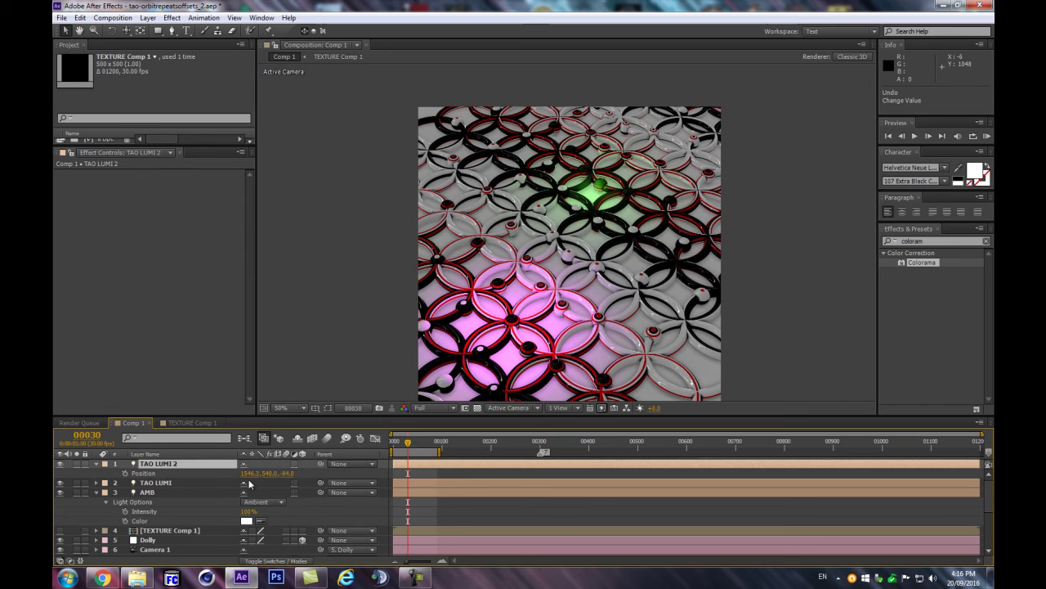
key("ctrl+z")
Set the purple TAO LUMI light's position to about X -337, Y 1283.2, Z -50.
left_click(168, 484)
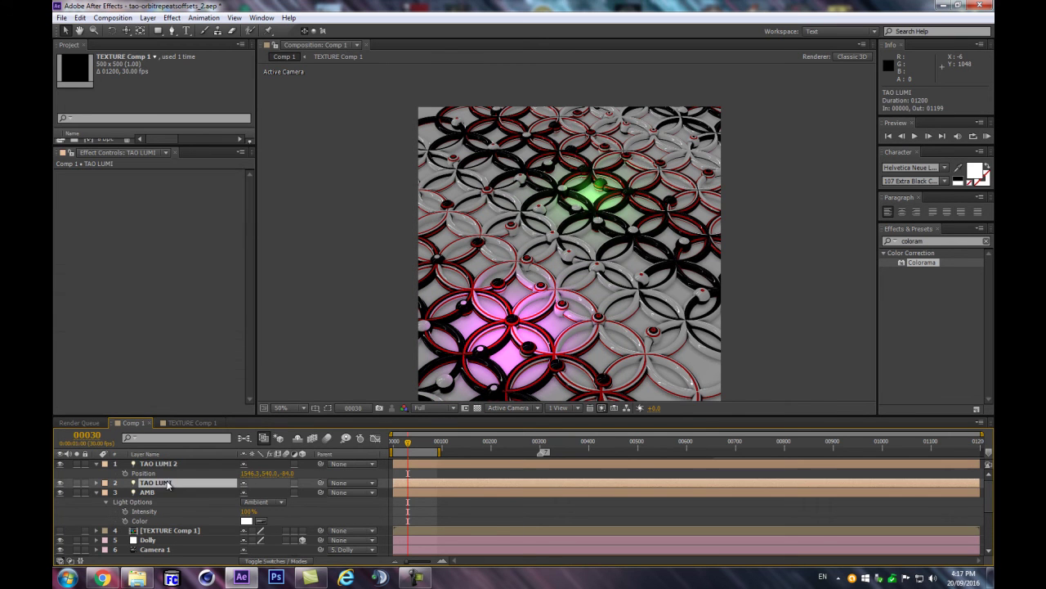
key("p")
left_click(292, 493)
type("0")
key("Return")
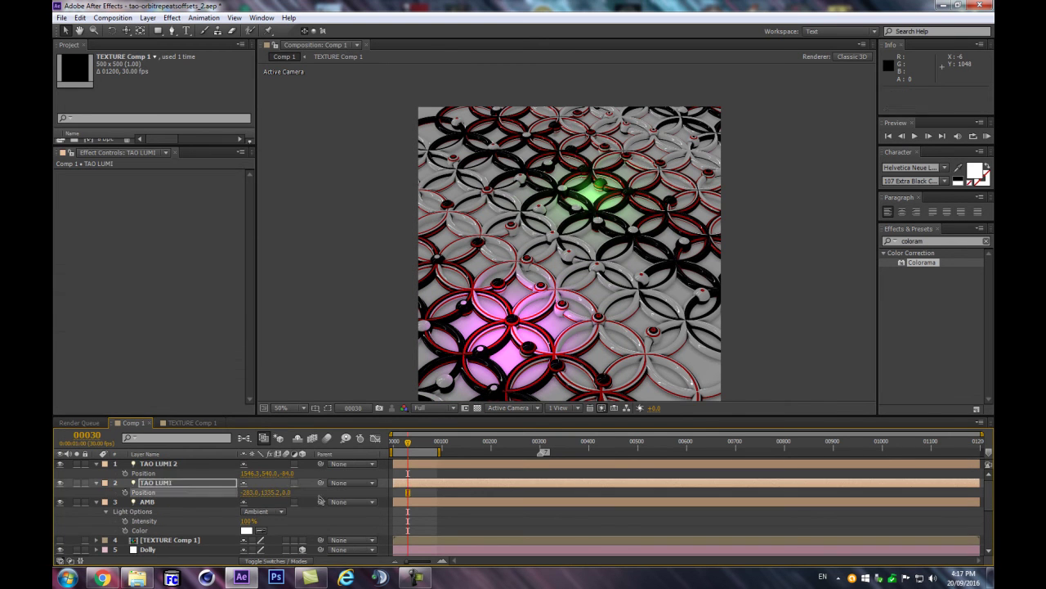
left_click_drag(290, 493, 231, 498)
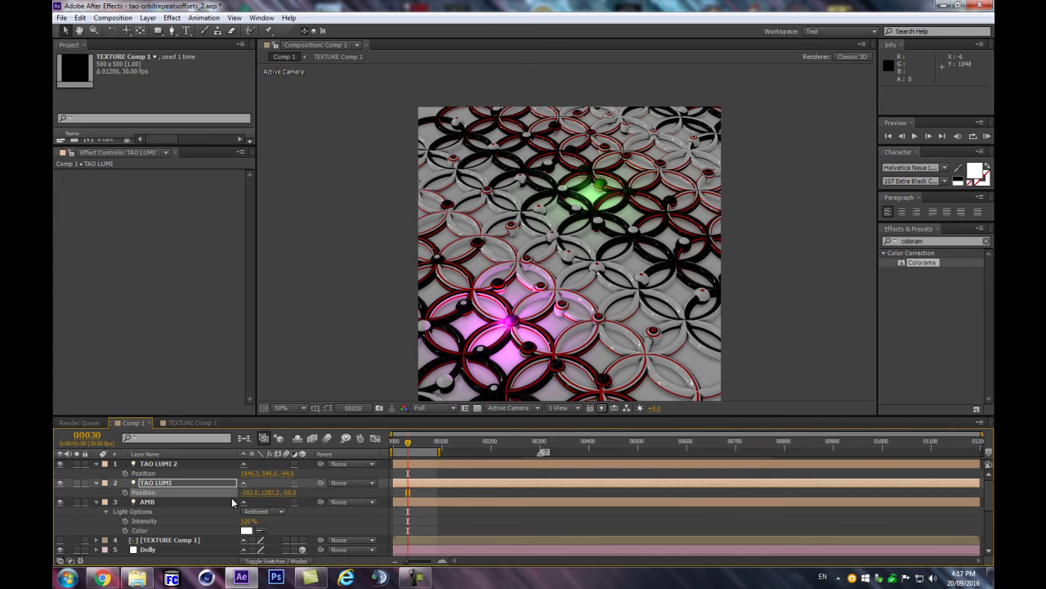
left_click_drag(217, 495, 219, 499)
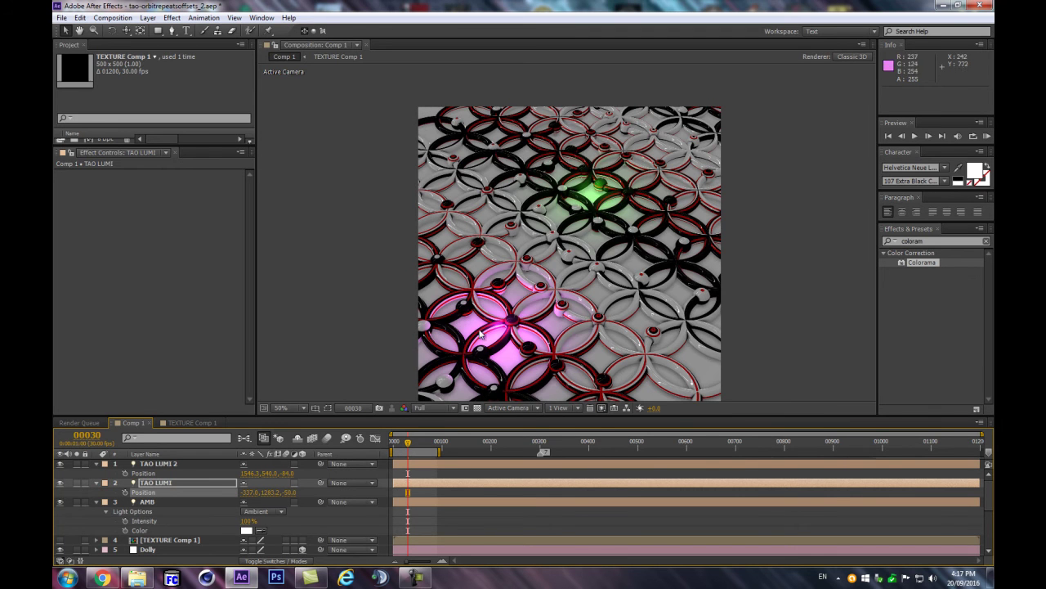
Try recoloring the TAO LUMI light to violet 591CA4 and undo the color change.
left_click(166, 483)
double_click(163, 483)
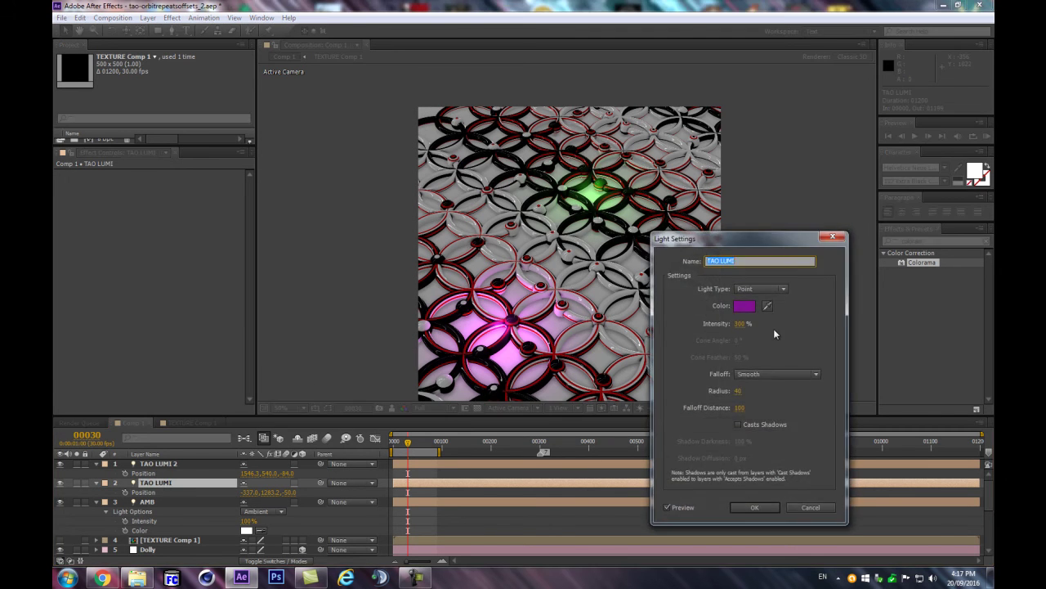
left_click(743, 304)
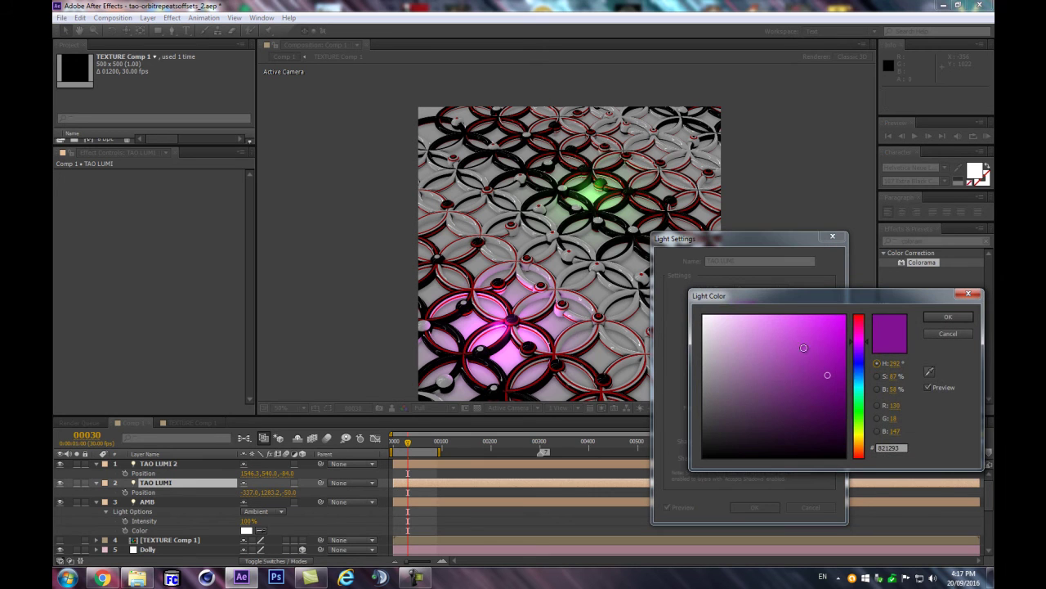
left_click(854, 353)
left_click(821, 365)
left_click(950, 322)
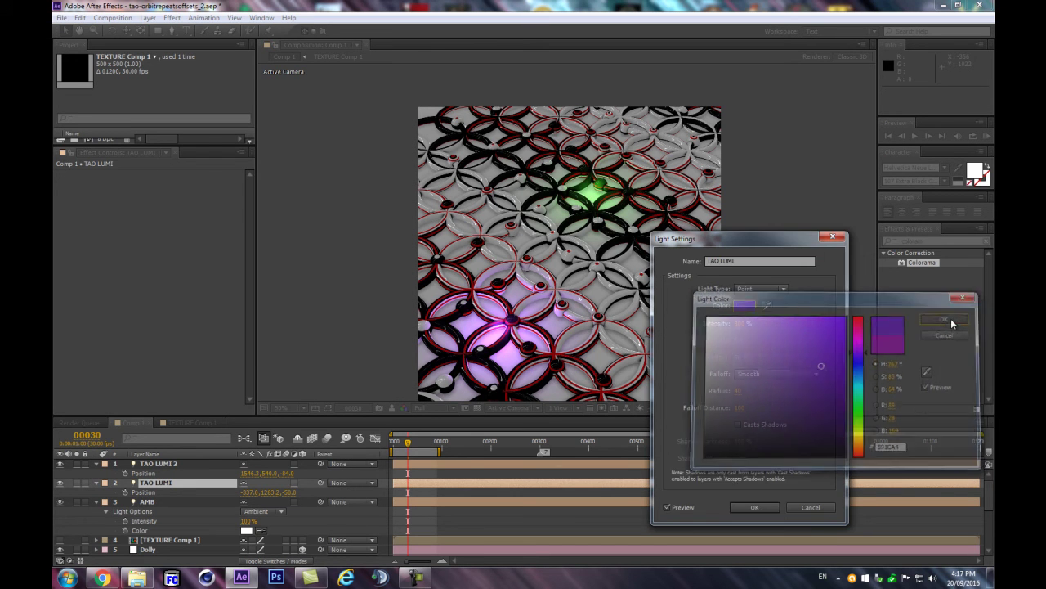
left_click(769, 508)
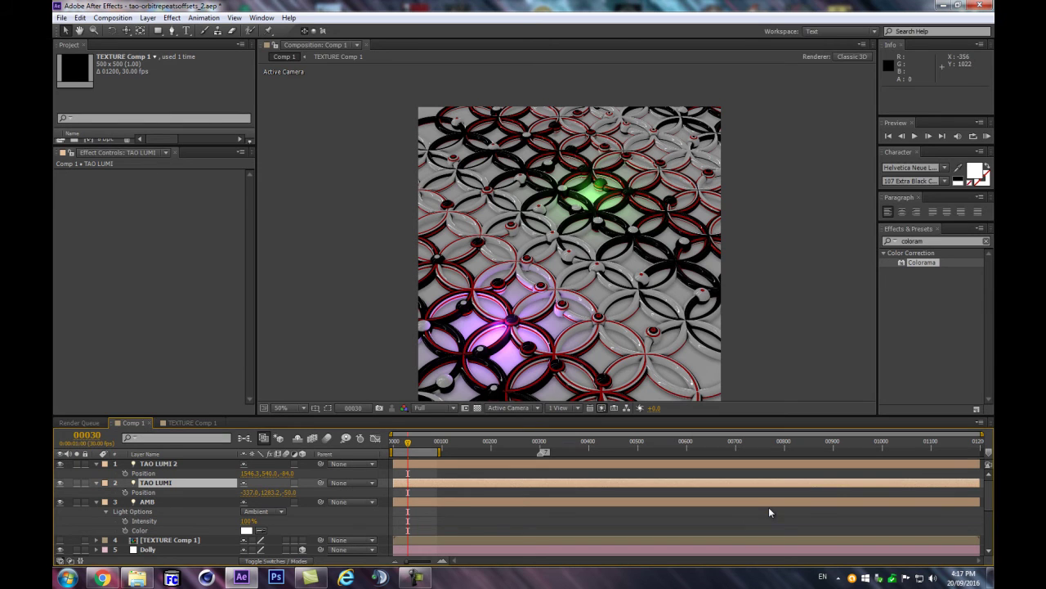
key("ctrl+z")
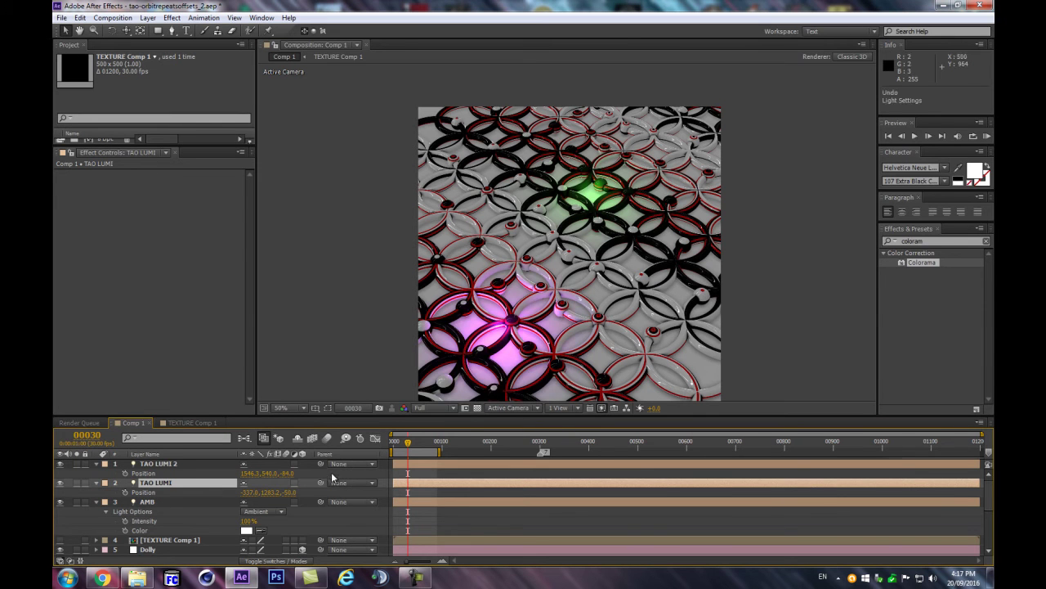
Duplicate the green TAO LUMI 2 light.
key("ctrl+shift+z")
left_click(181, 464)
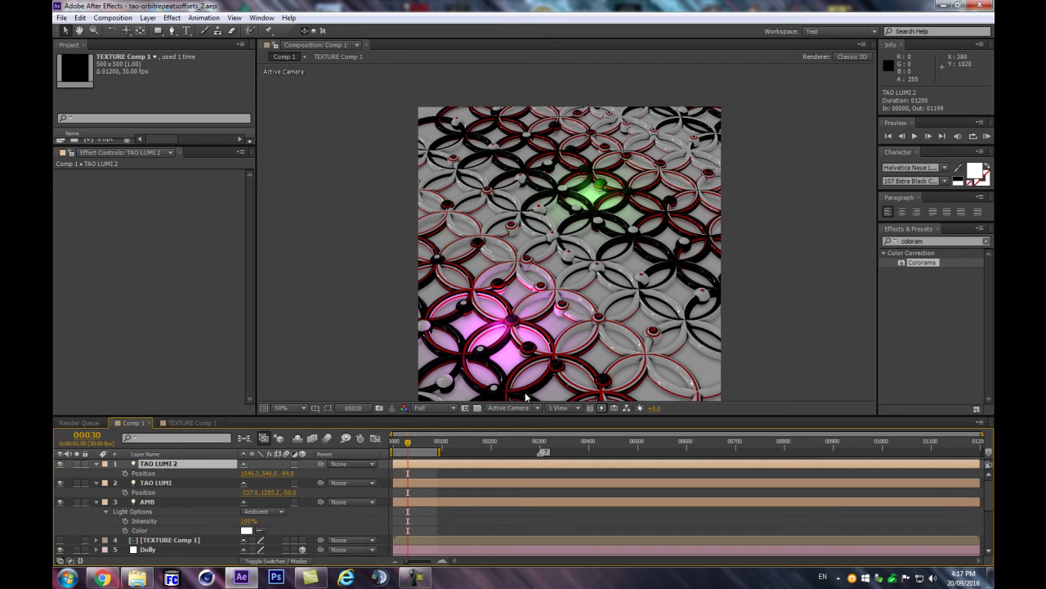
key("ctrl+d")
key("Return")
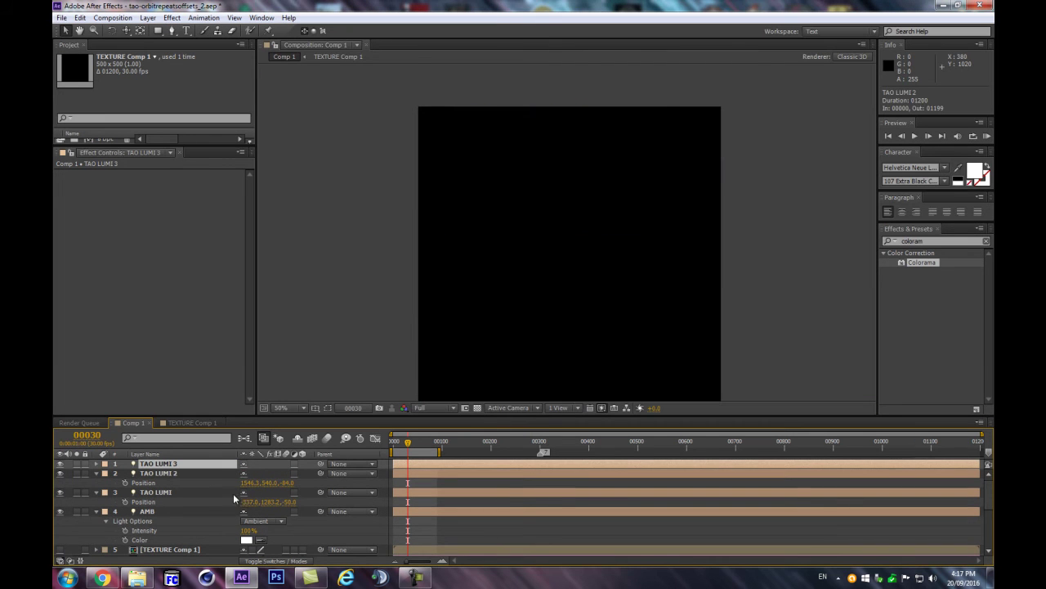
Move the TAO LUMI 2 light to about X 796.3, Y -600, Z -179 and save the project.
left_click(170, 475)
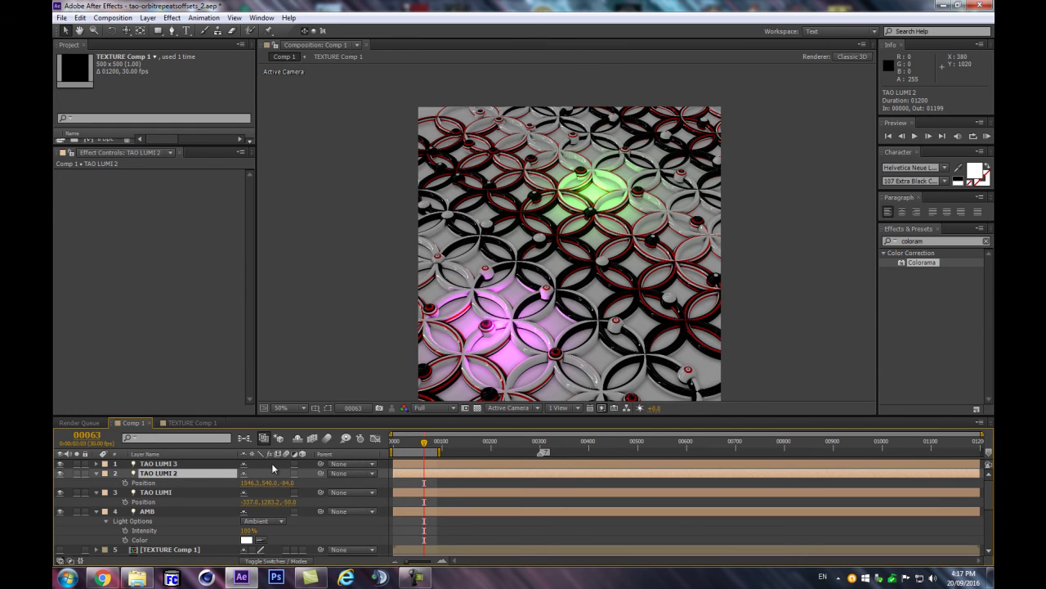
key("p")
key("p")
left_click_drag(255, 483, 205, 491)
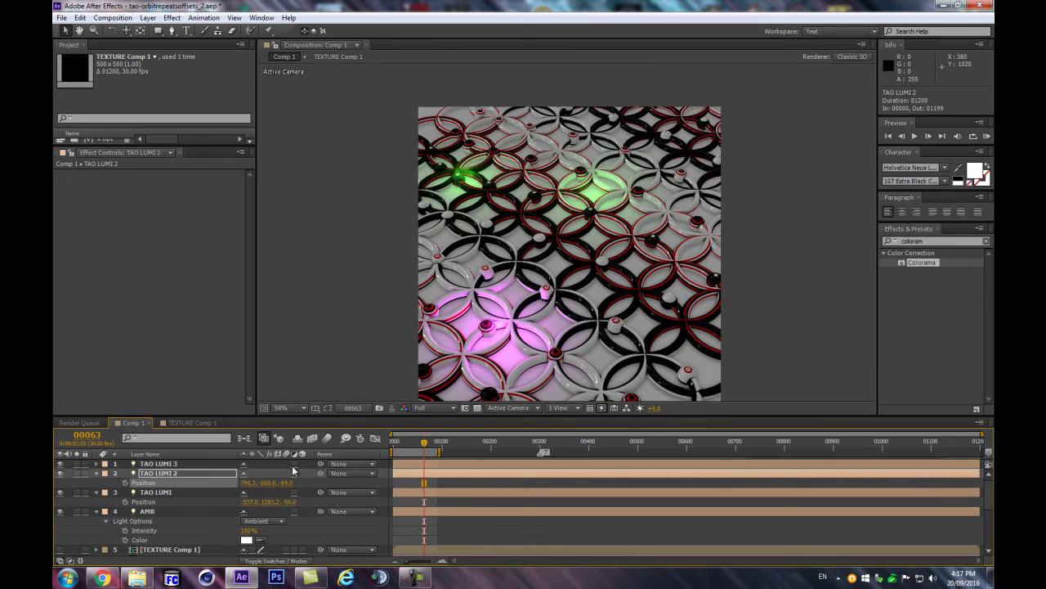
left_click_drag(279, 487, 214, 492)
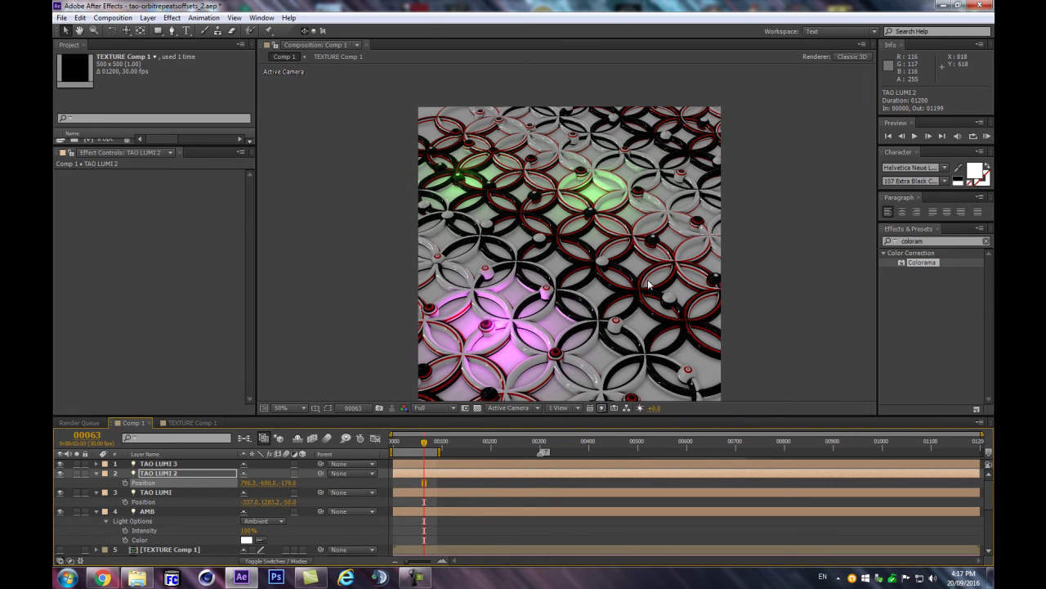
key("ctrl+s")
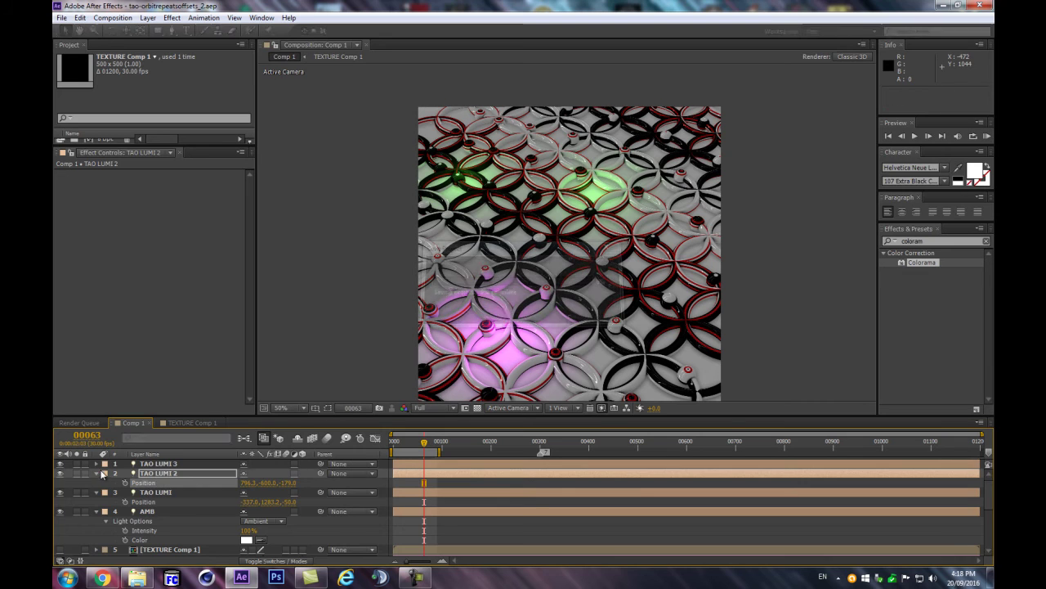
Collapse all expanded layer properties in the Comp 1 timeline and list the layers by source name.
key("ctrl+a")
left_click(97, 473)
key("F2")
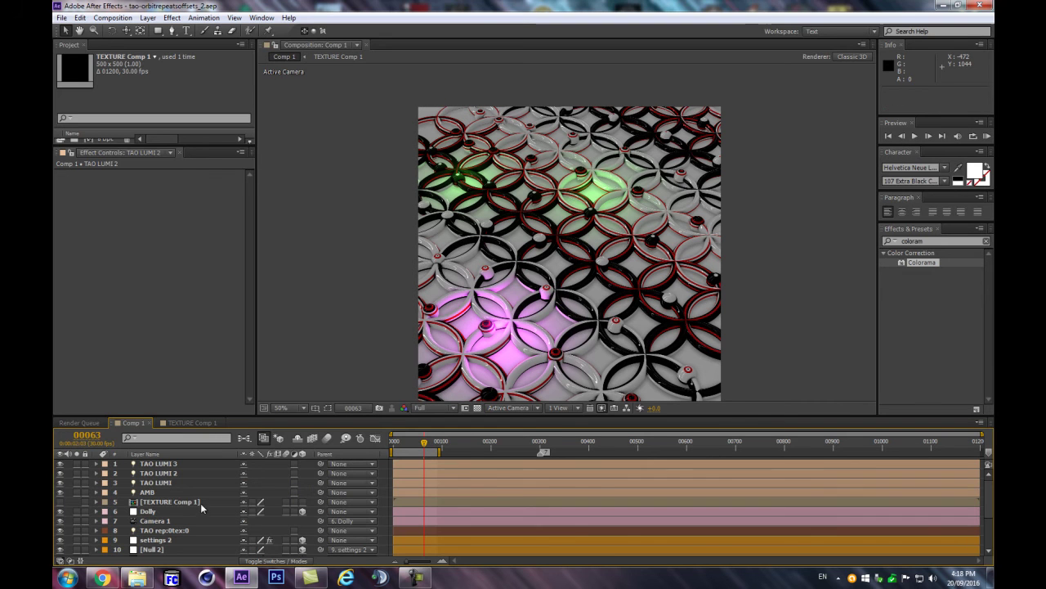
left_click(151, 454)
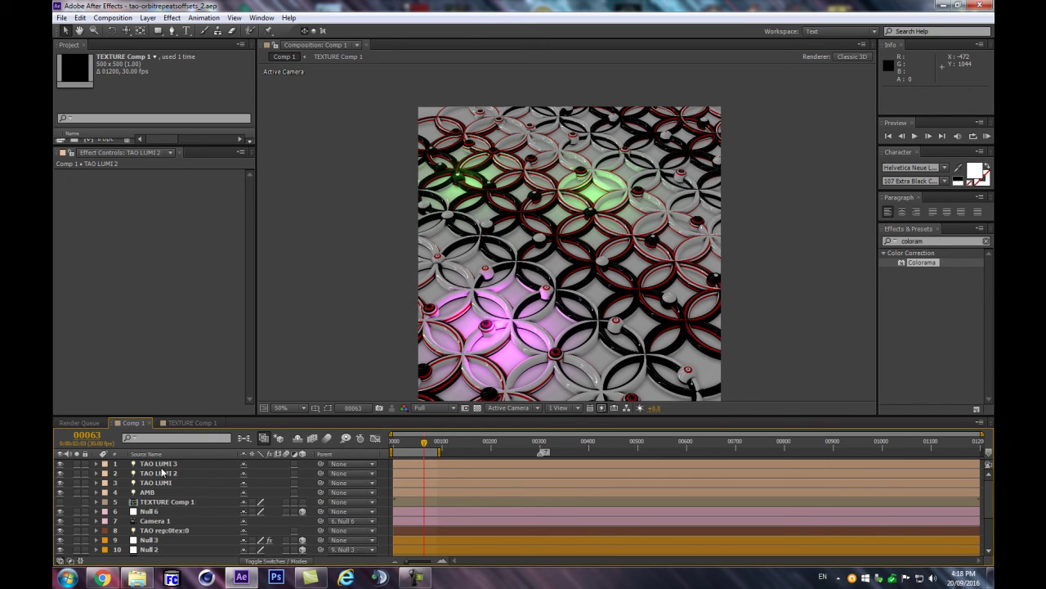
left_click(163, 464)
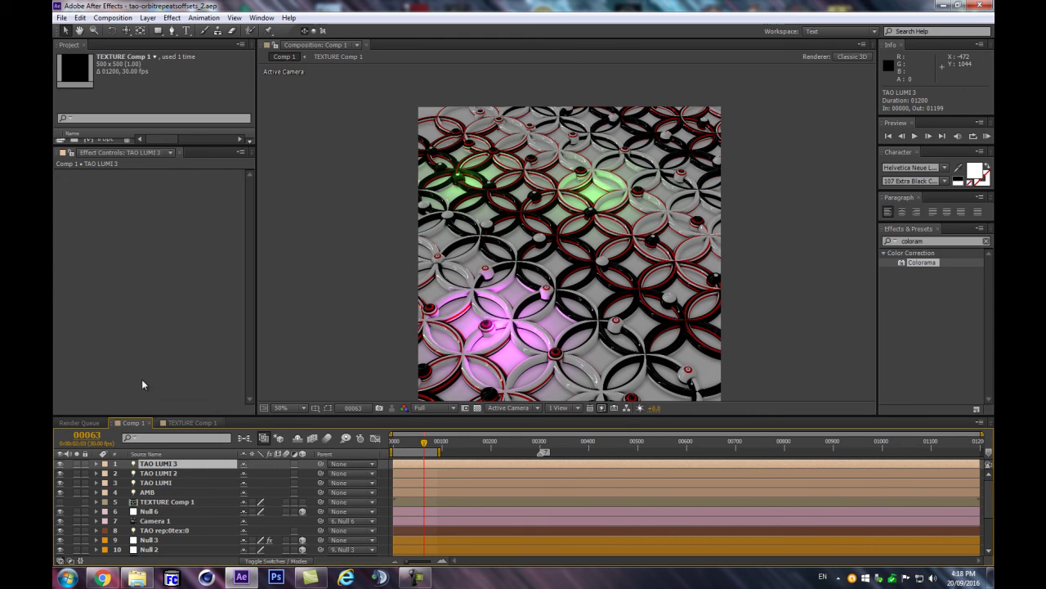
Enlarge the project item list and raise the project color depth to 32 bpc.
left_click_drag(132, 143, 126, 211)
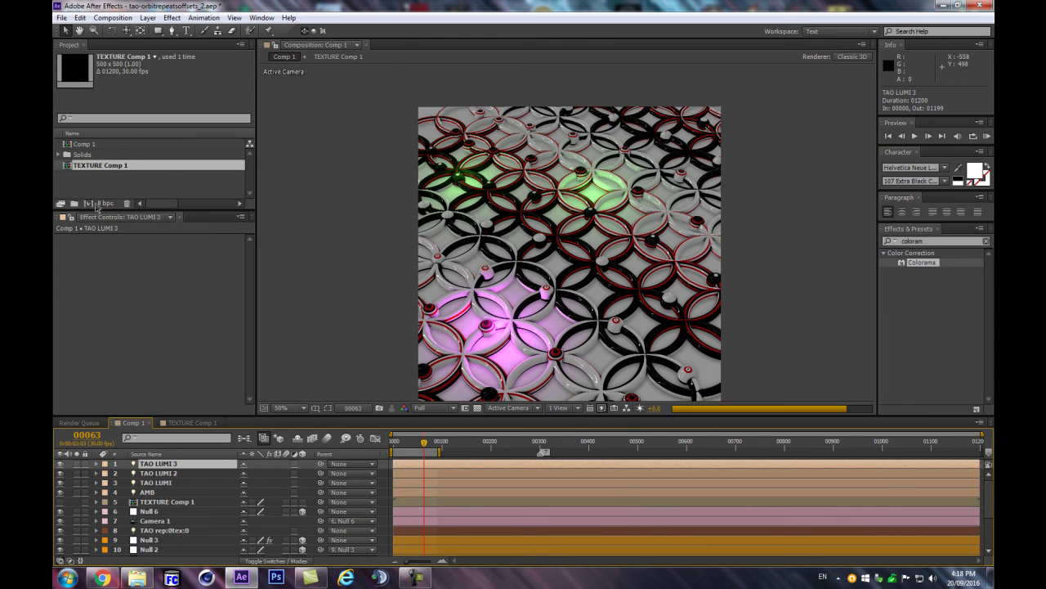
left_click(104, 203, "alt")
key("Return")
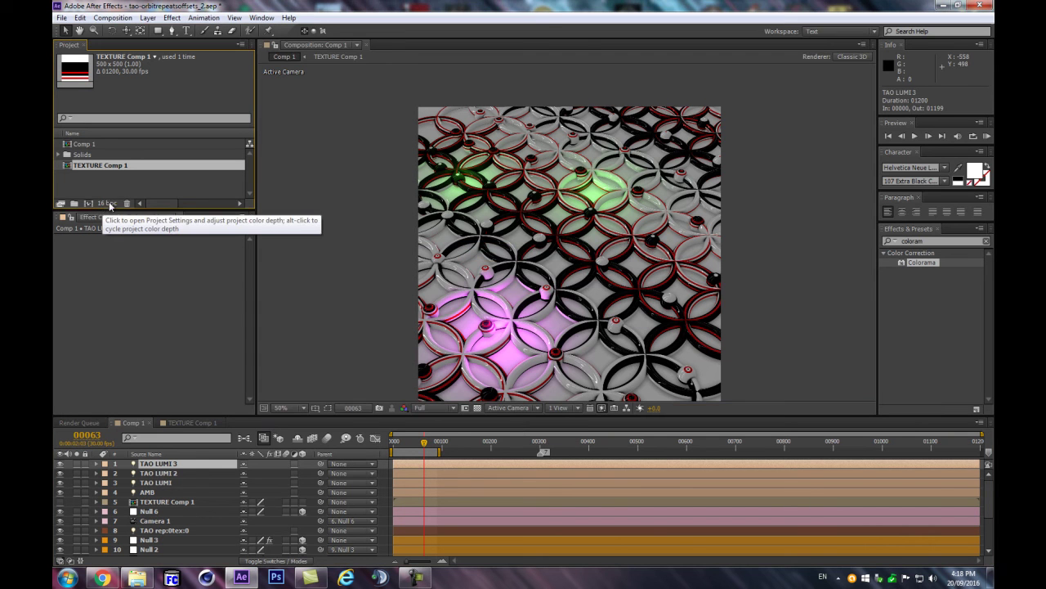
left_click(109, 204, "alt")
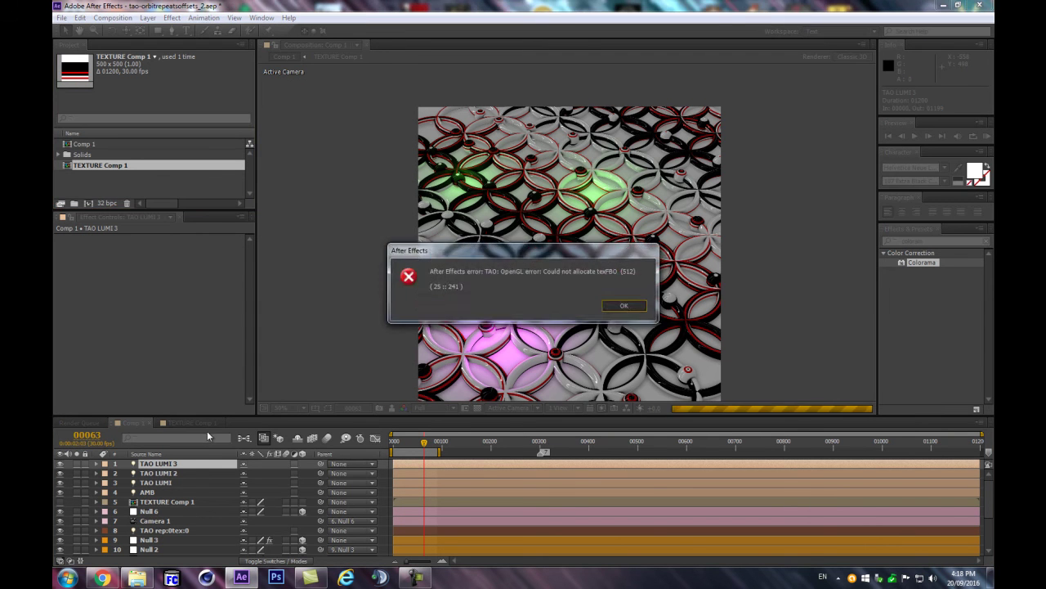
key("Return")
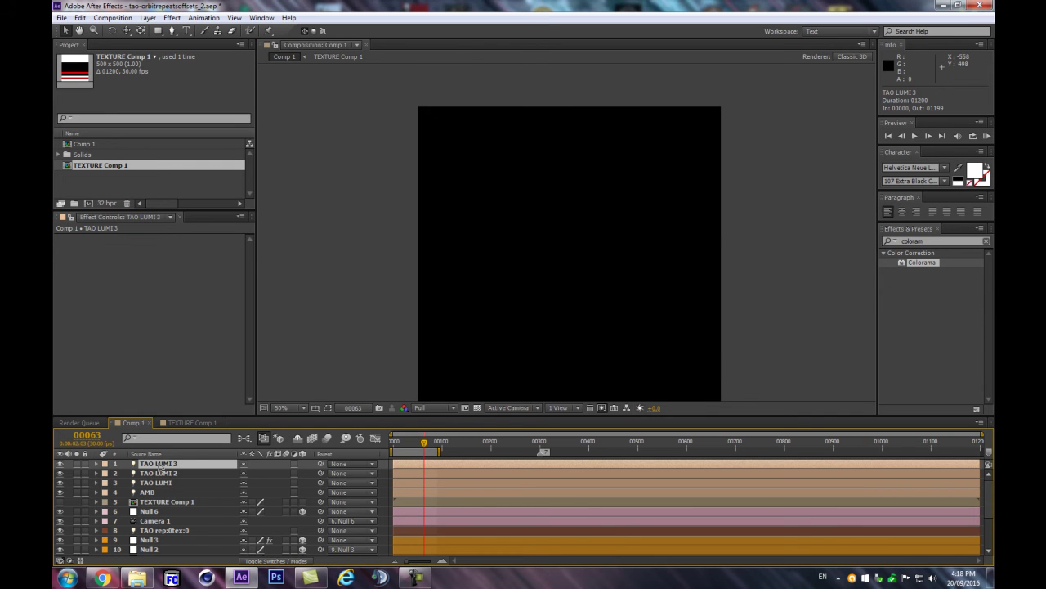
Add an adjustment layer above all the lights and step back one frame to 00062.
key("ctrl+alt+y")
key("Return")
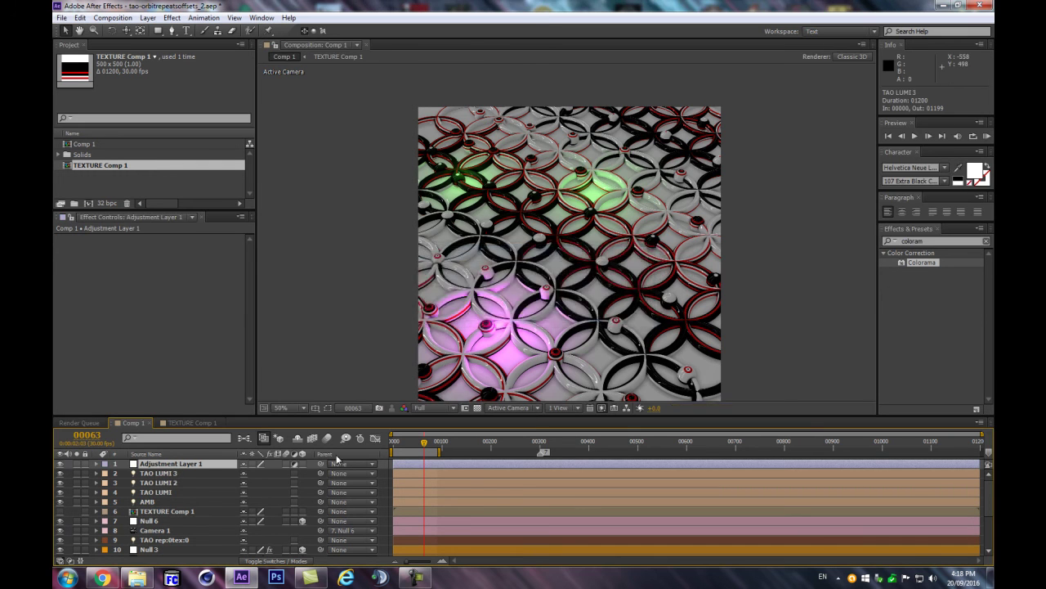
left_click(944, 239)
left_click(182, 491)
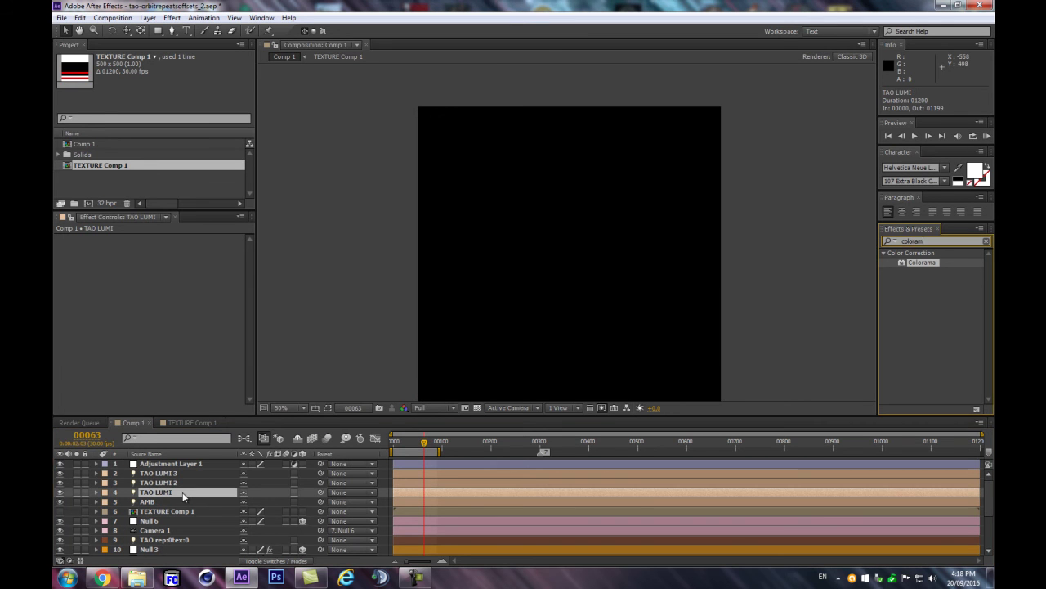
key("Page_Up")
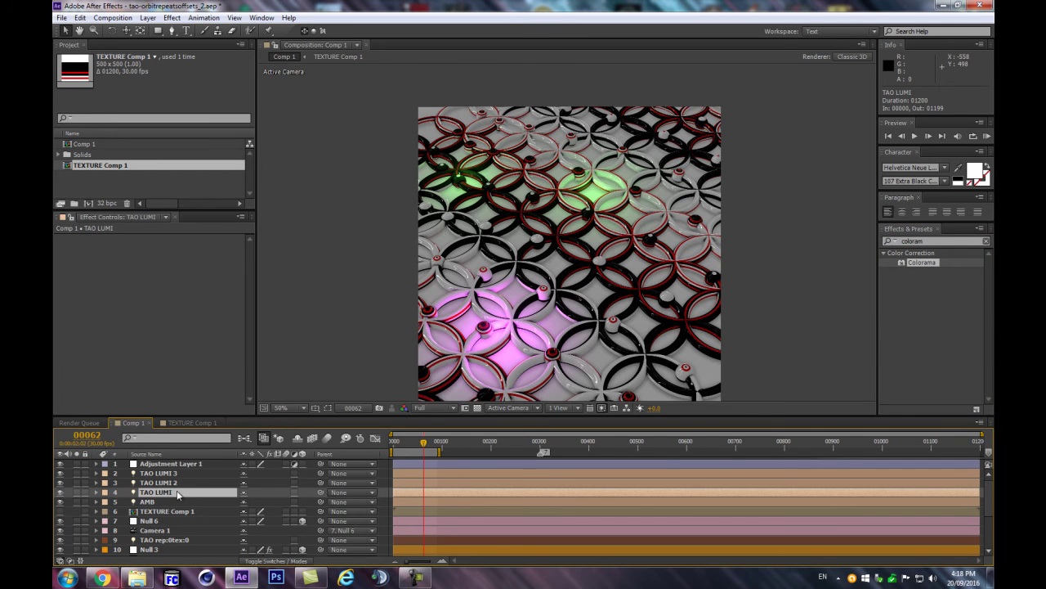
Apply the Levels effect to Adjustment Layer 1 and widen the effect settings area.
left_click(935, 239)
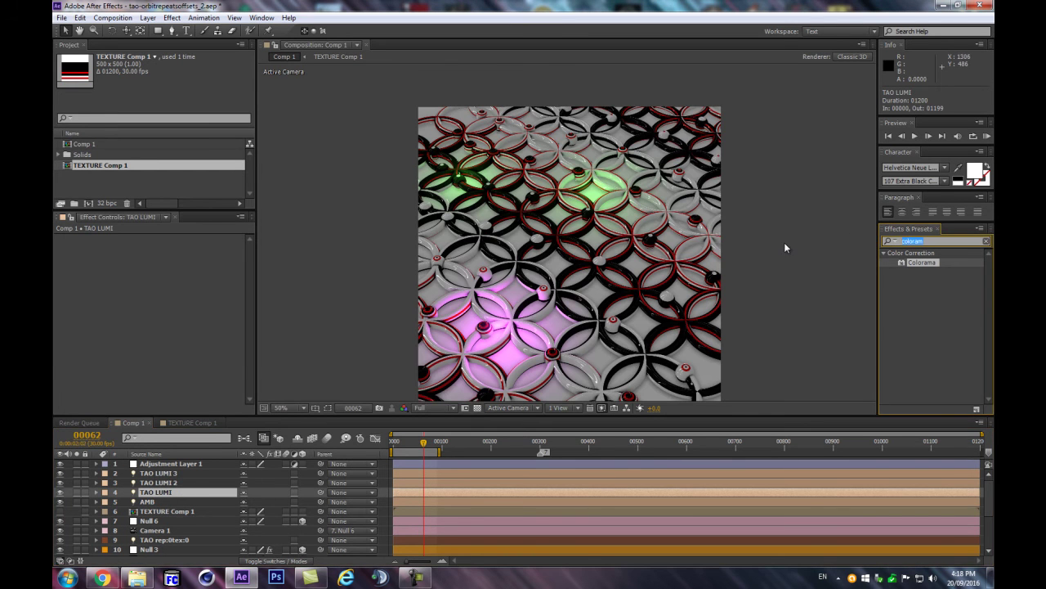
type("levelsd")
key("BackSpace")
left_click_drag(922, 319, 187, 466)
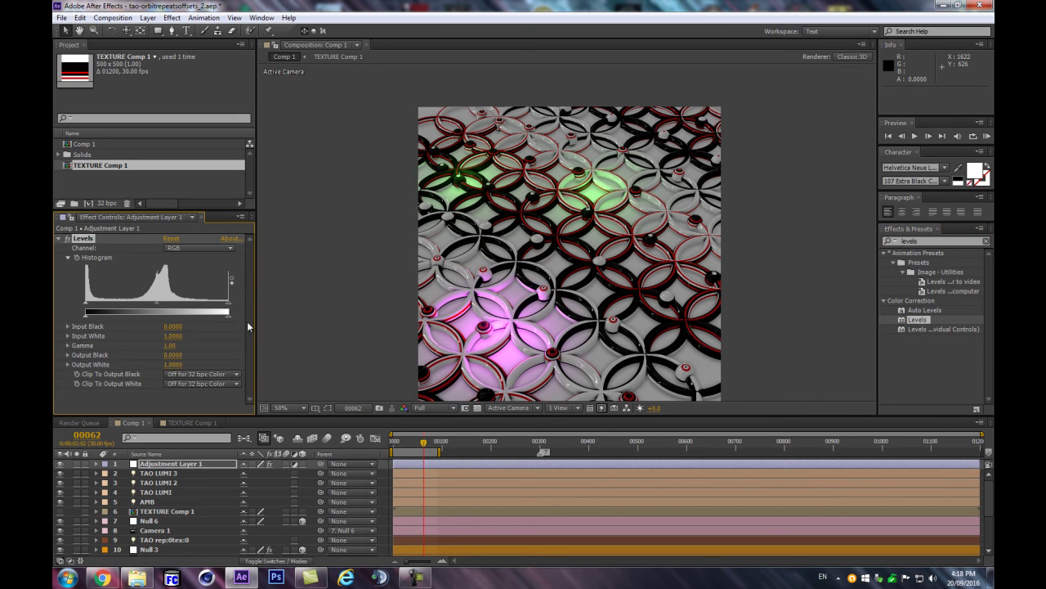
left_click_drag(256, 299, 299, 299)
Set the Levels green channel to input white 0.8863 and gamma about 0.76.
left_click(219, 247)
left_click(218, 273)
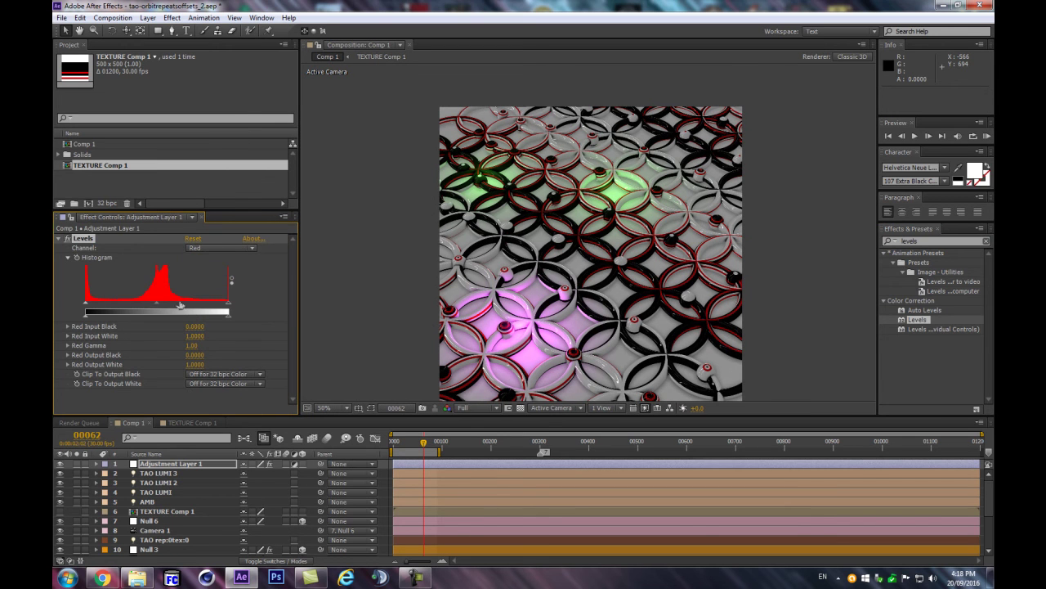
left_click(228, 247)
left_click(203, 283)
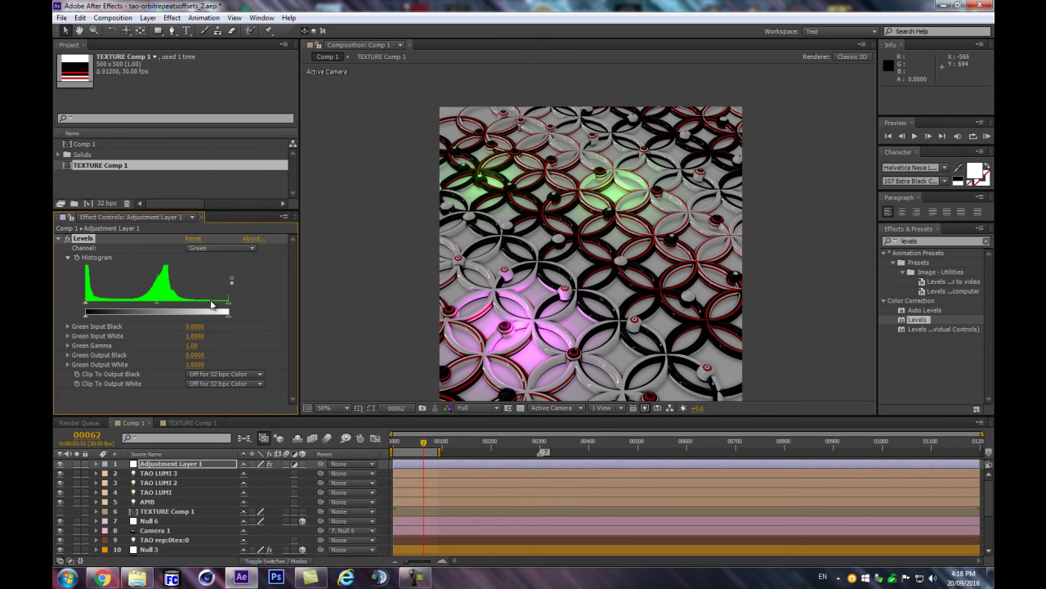
left_click_drag(229, 308, 216, 309)
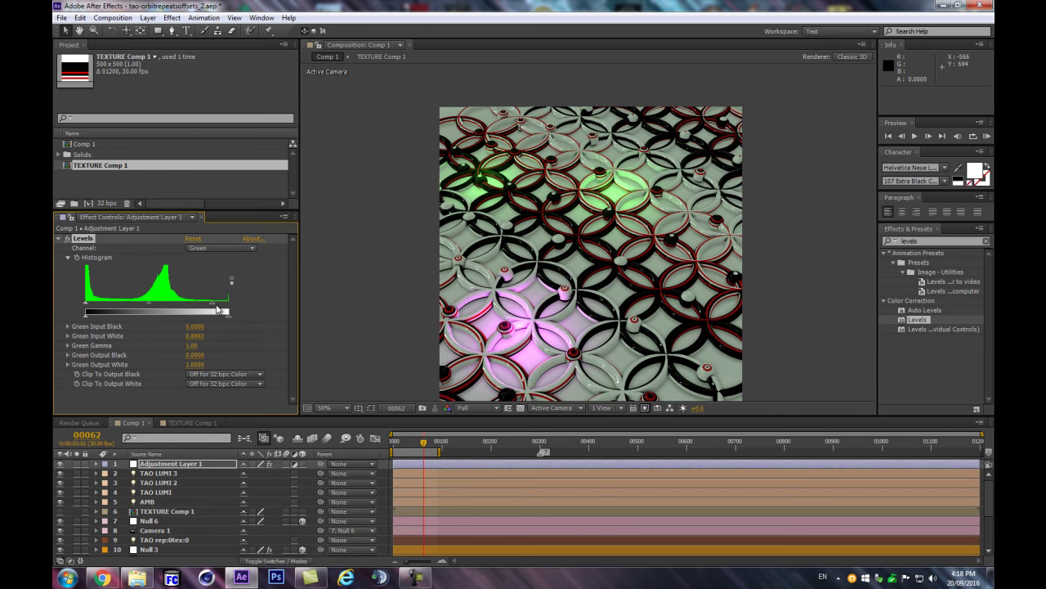
mouse_move(150, 302)
left_mouse_down()
mouse_move(170, 303)
mouse_move(139, 306)
mouse_move(167, 308)
left_mouse_up()
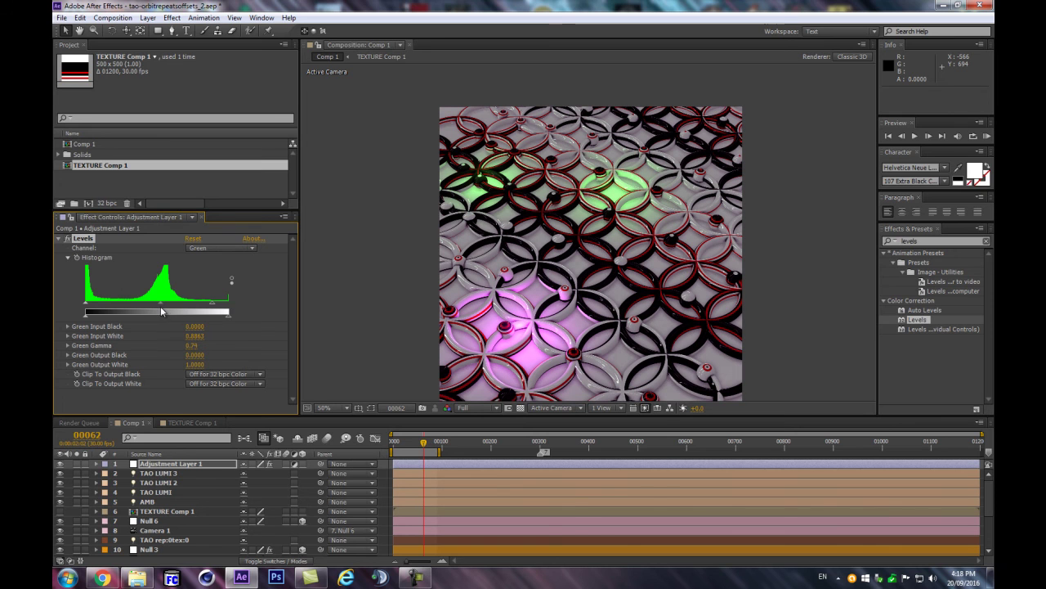
Set the Levels blue channel gamma to about 1.03, return to the RGB channel and collapse the effect.
left_click(221, 247)
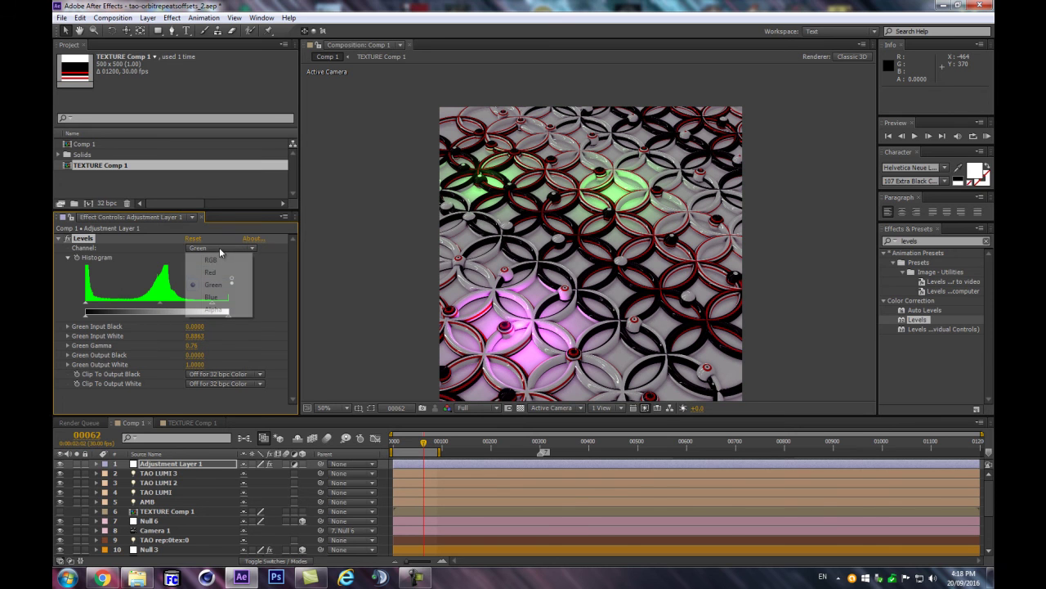
left_click(211, 297)
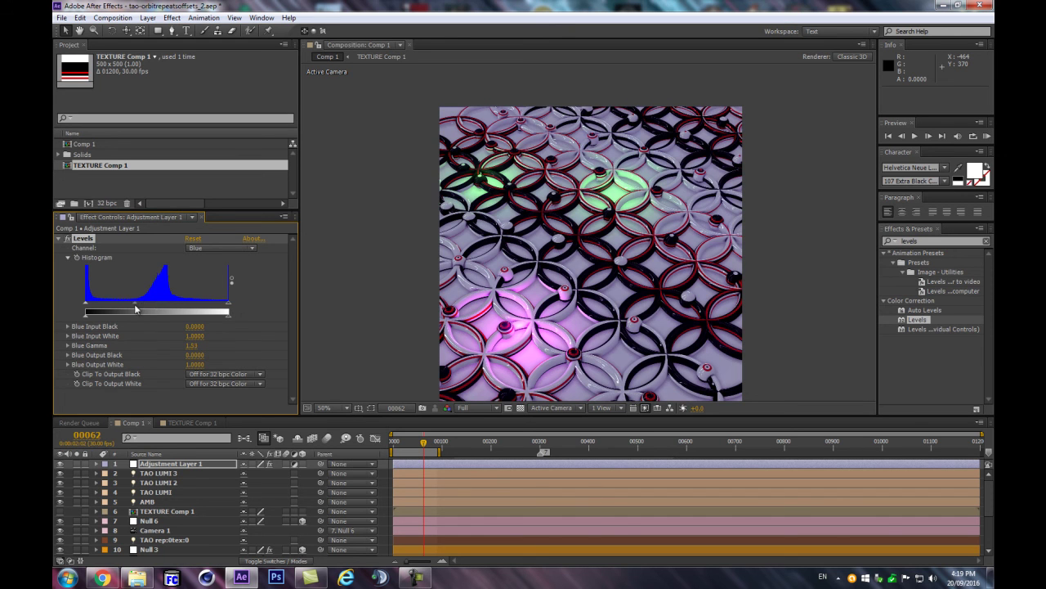
left_click_drag(156, 305, 156, 306)
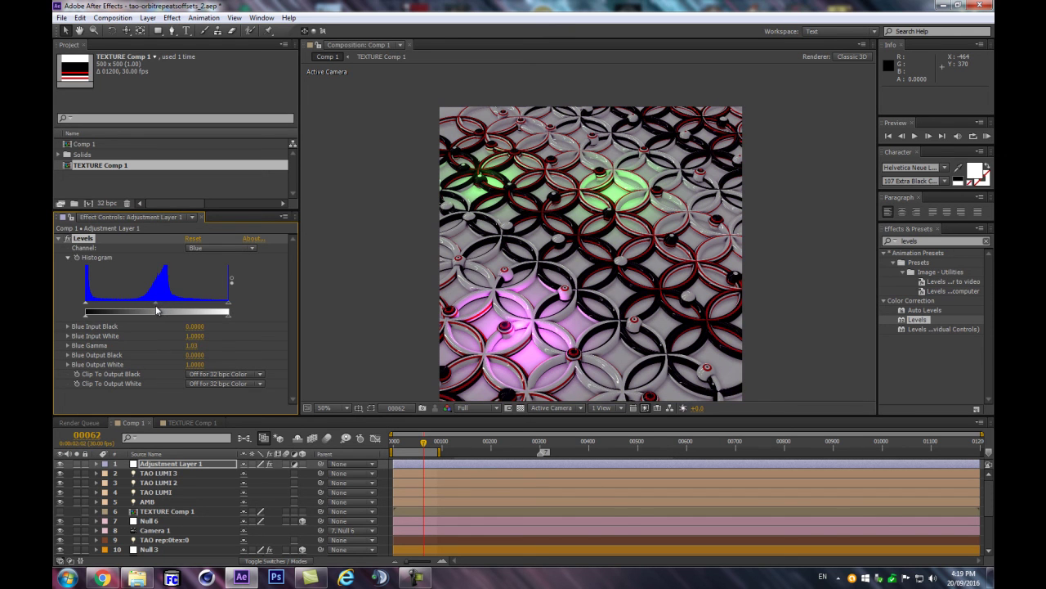
left_click(57, 238)
left_click(57, 238)
left_click(204, 250)
left_click(203, 254)
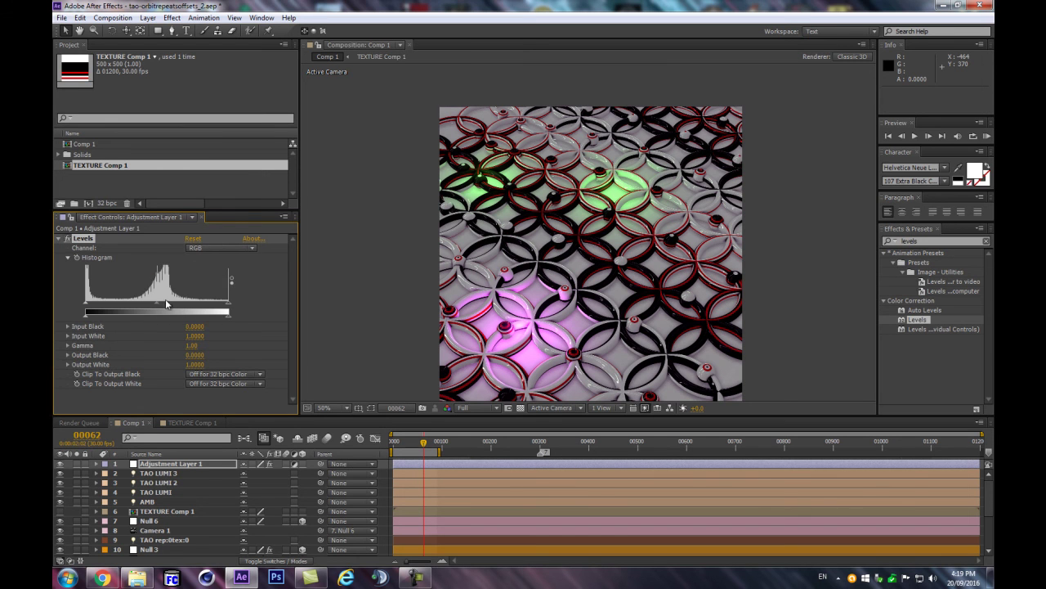
left_click(58, 238)
Add a Curves effect after Levels on Adjustment Layer 1 and shape its RGB curve into a gentle S for more contrast.
left_click(926, 241)
double_click(925, 241)
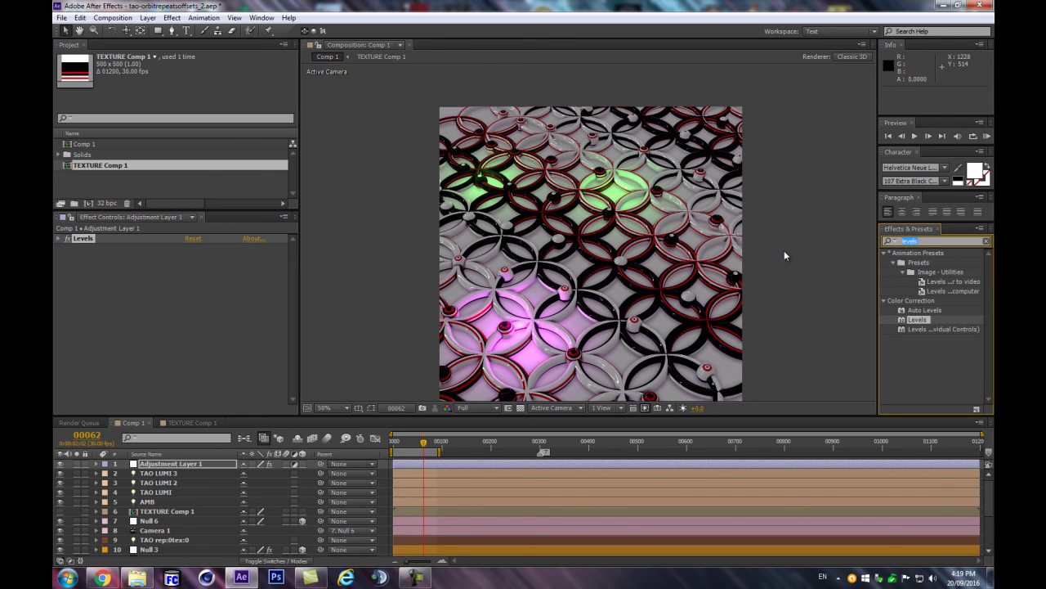
type("curves")
left_click_drag(914, 300, 187, 351)
left_click_drag(145, 309, 140, 305)
left_click_drag(95, 350, 100, 357)
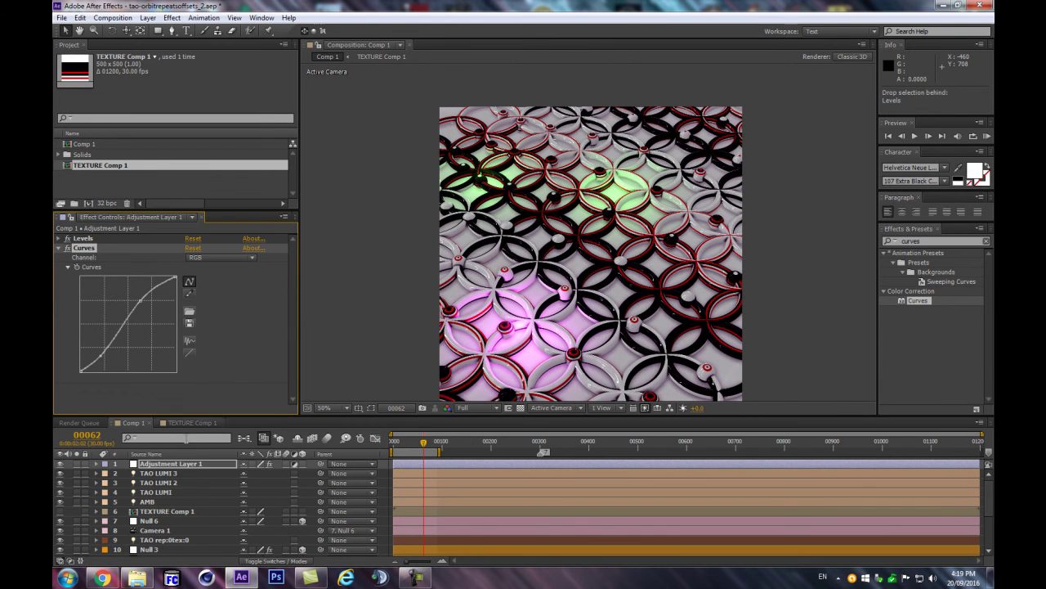
Review the TAO layer's ambient occlusion and render settings and inspect the rendered pattern up close.
scroll(167, 517, "down", 5)
left_click(148, 550)
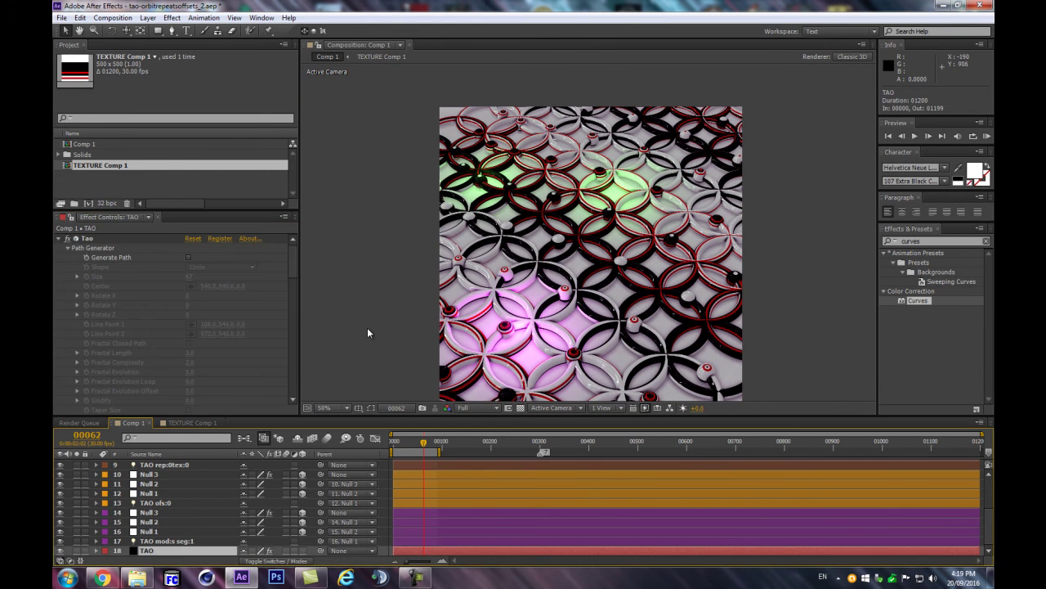
scroll(249, 397, "down", 10)
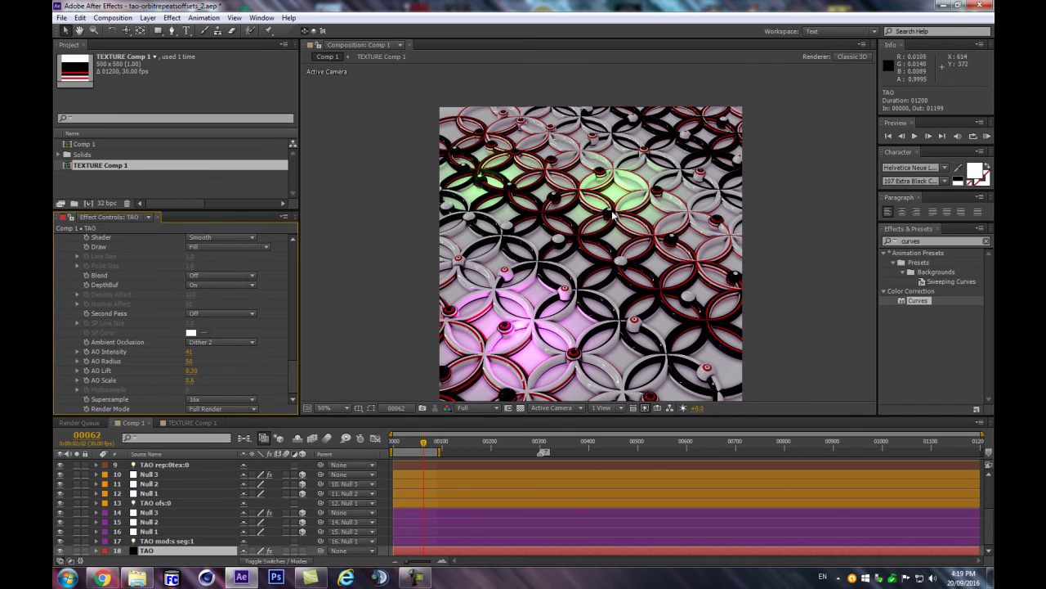
scroll(521, 227, "up", 1)
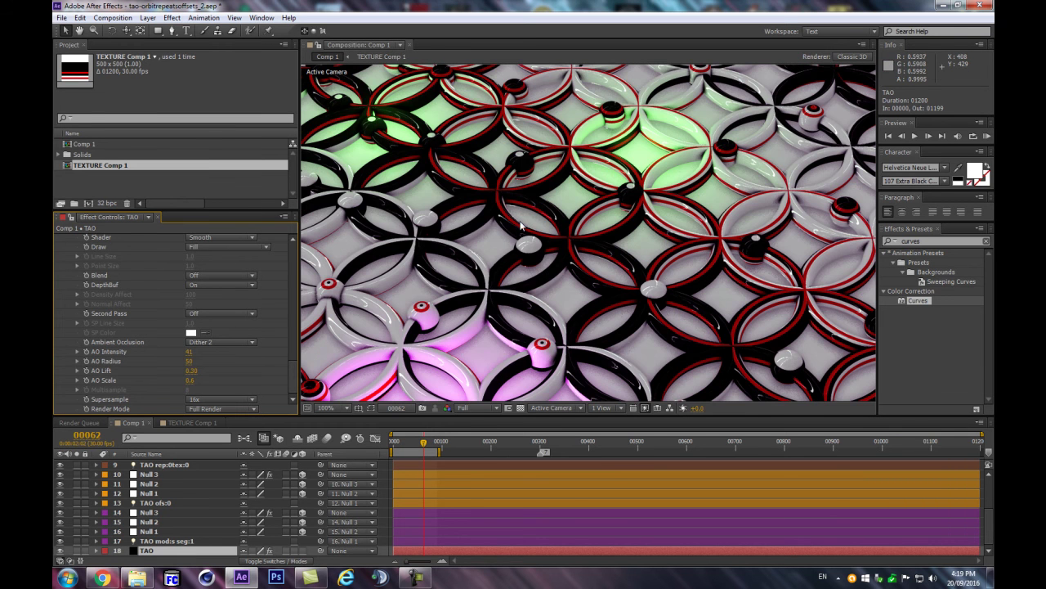
scroll(522, 226, "down", 3)
scroll(522, 226, "up", 2)
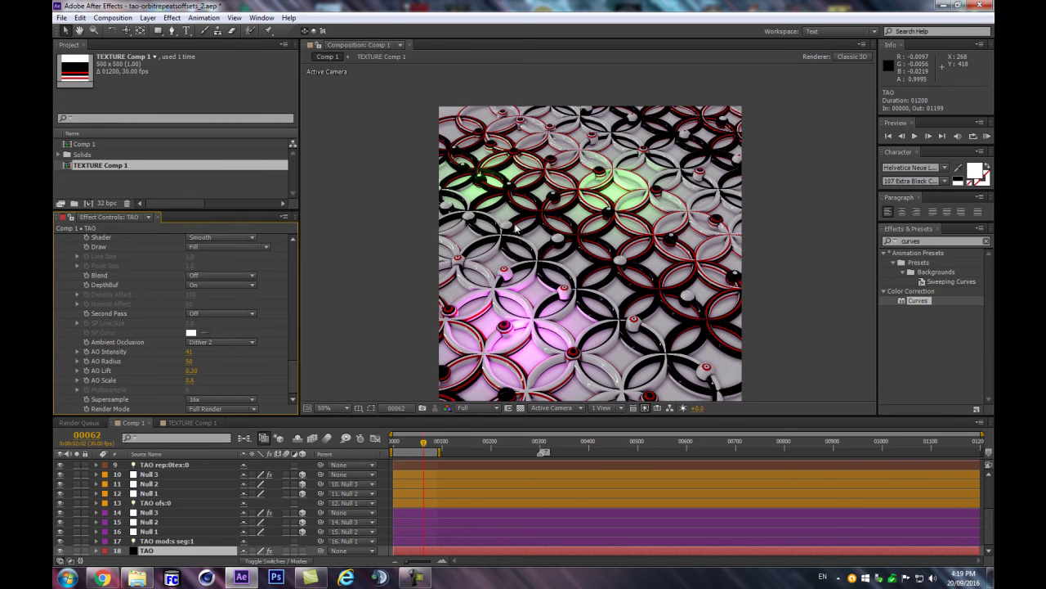
scroll(528, 242, "up", 1)
scroll(528, 241, "down", 1)
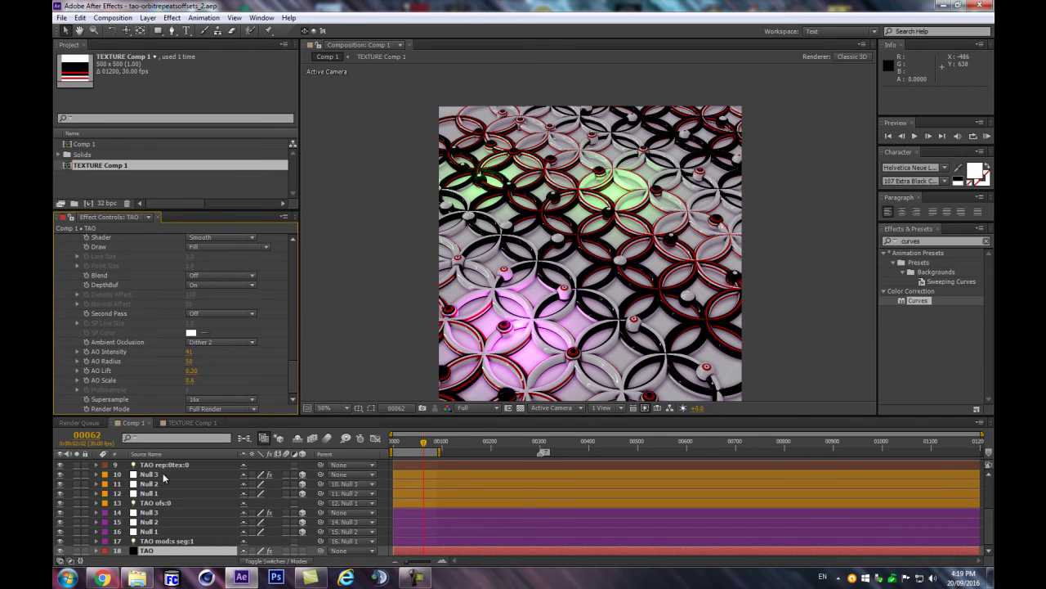
Add a second adjustment layer directly above Adjustment Layer 1.
scroll(163, 480, "up", 4)
left_click(160, 468)
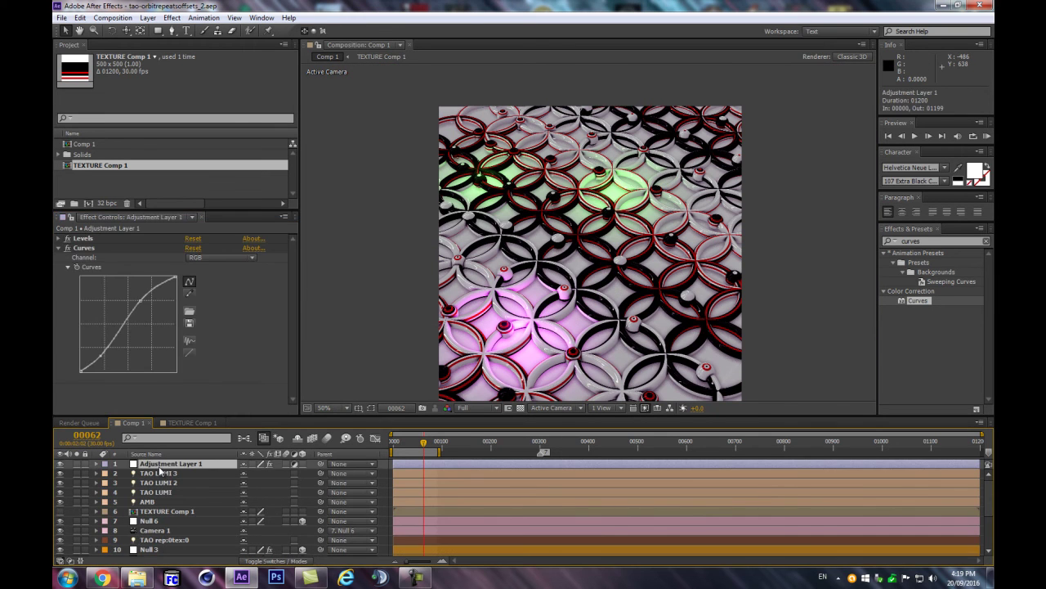
key("ctrl+alt+y")
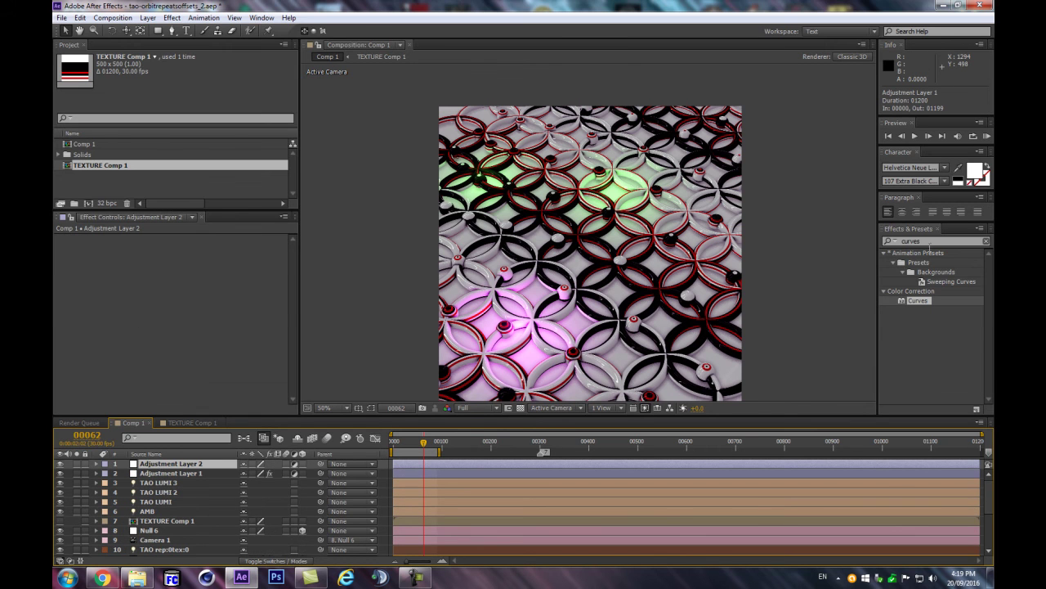
Add a Curves effect to Adjustment Layer 2 and pull its RGB curve far down to darken the whole image.
left_click(930, 243)
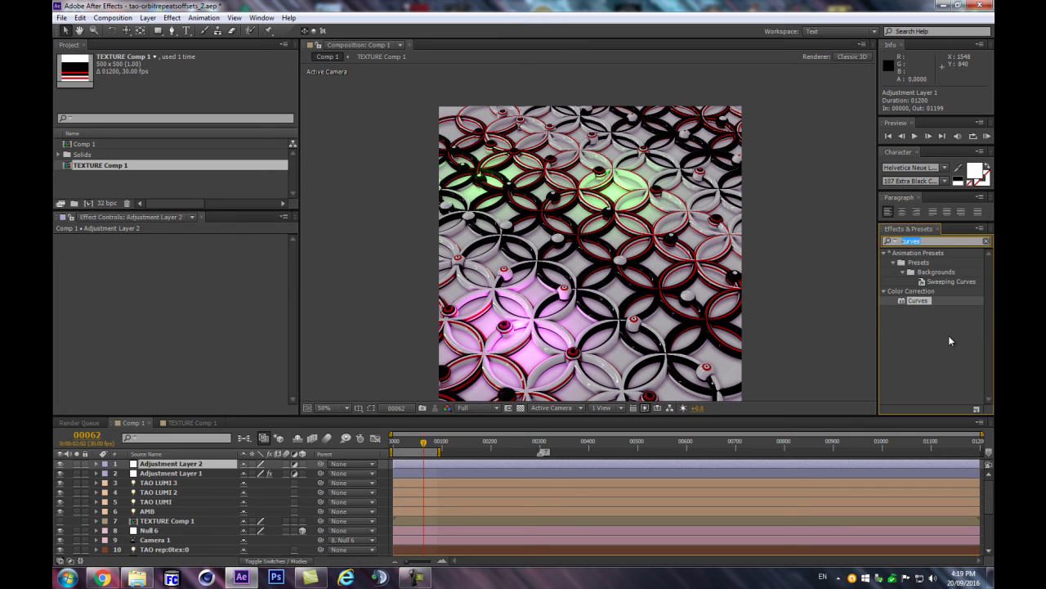
type("cu")
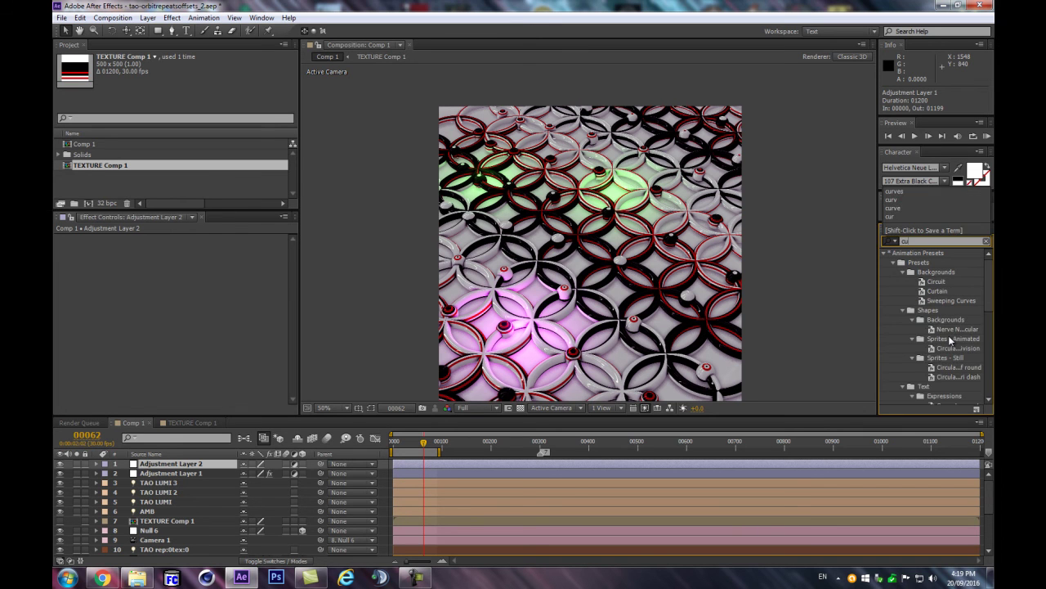
type("rve")
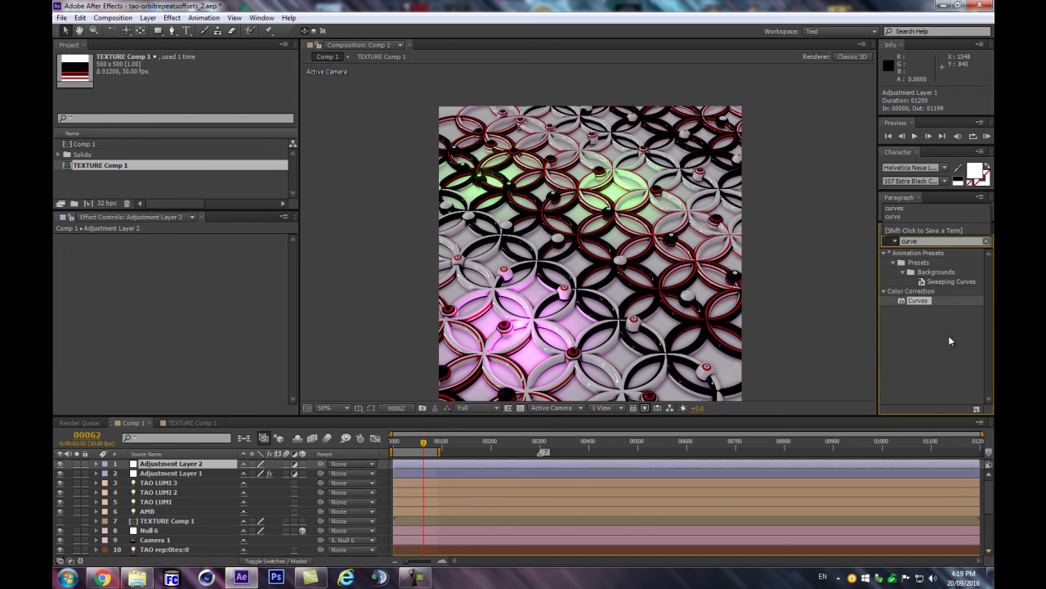
left_click_drag(919, 301, 160, 463)
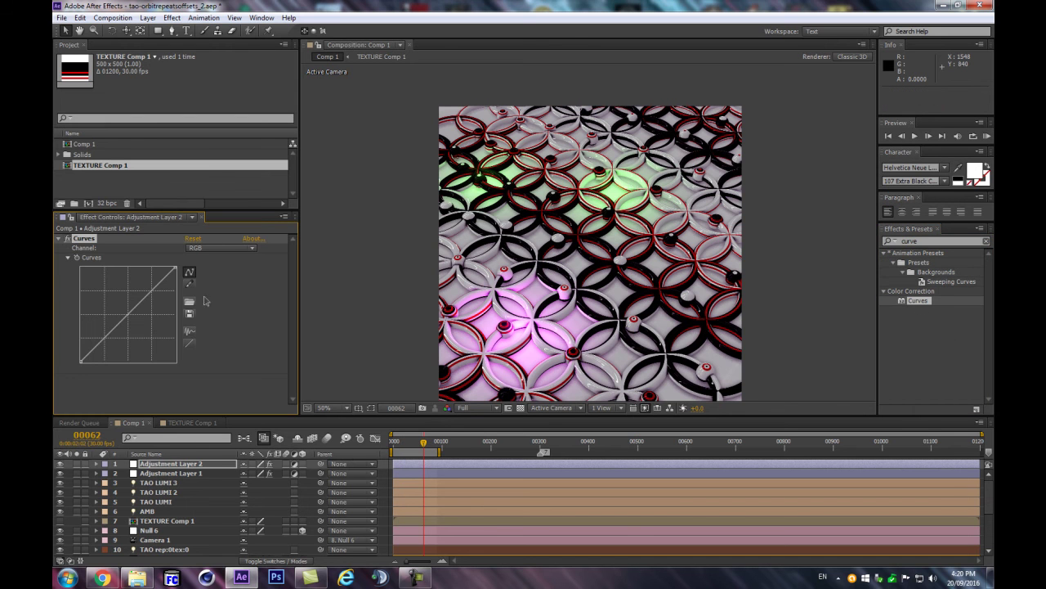
left_click_drag(173, 269, 202, 355)
left_click_drag(139, 357, 149, 362)
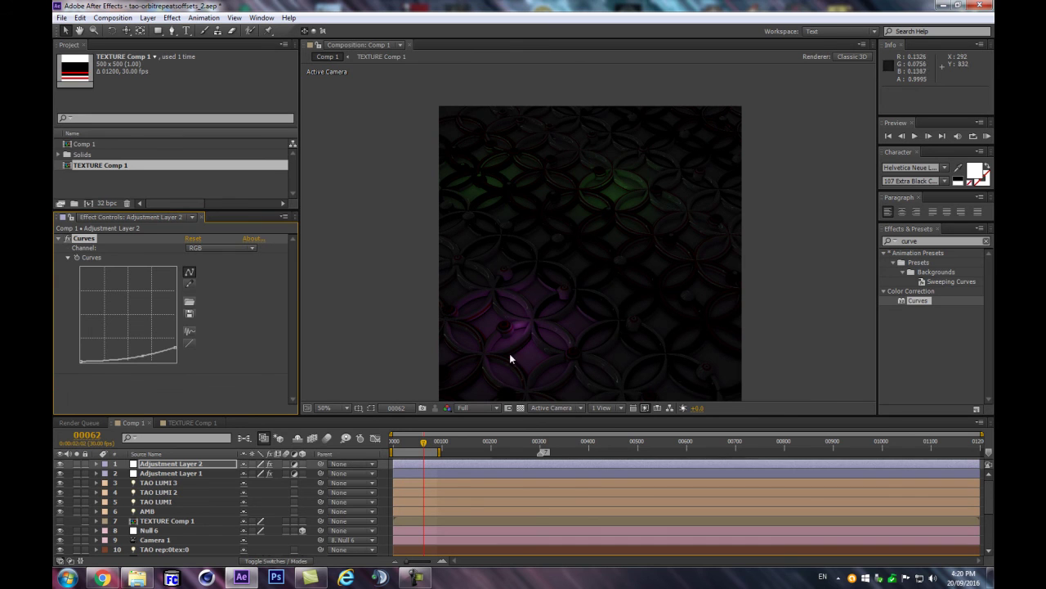
Mask Adjustment Layer 2 with a full-size inverted ellipse and feather the mask by about 261 pixels.
left_click(172, 464)
left_click_drag(158, 30, 211, 54)
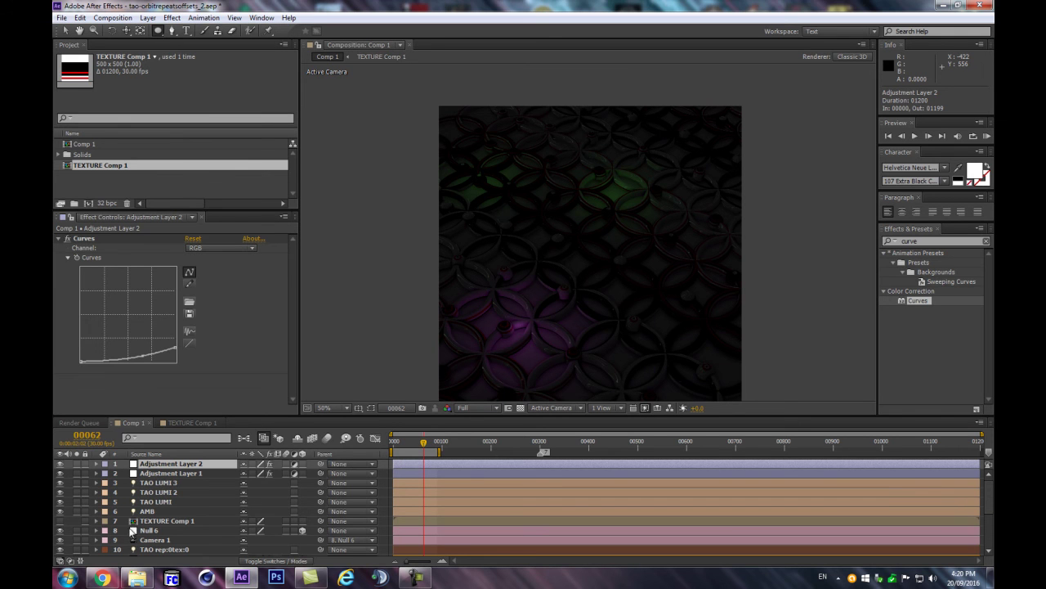
double_click(159, 31)
left_click(282, 482)
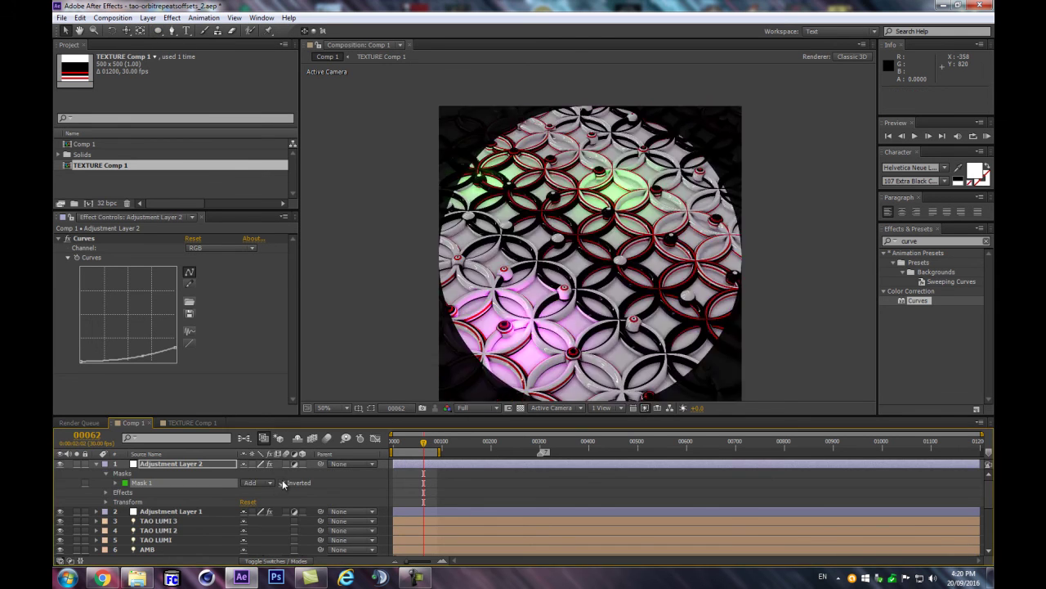
key("m")
key("m")
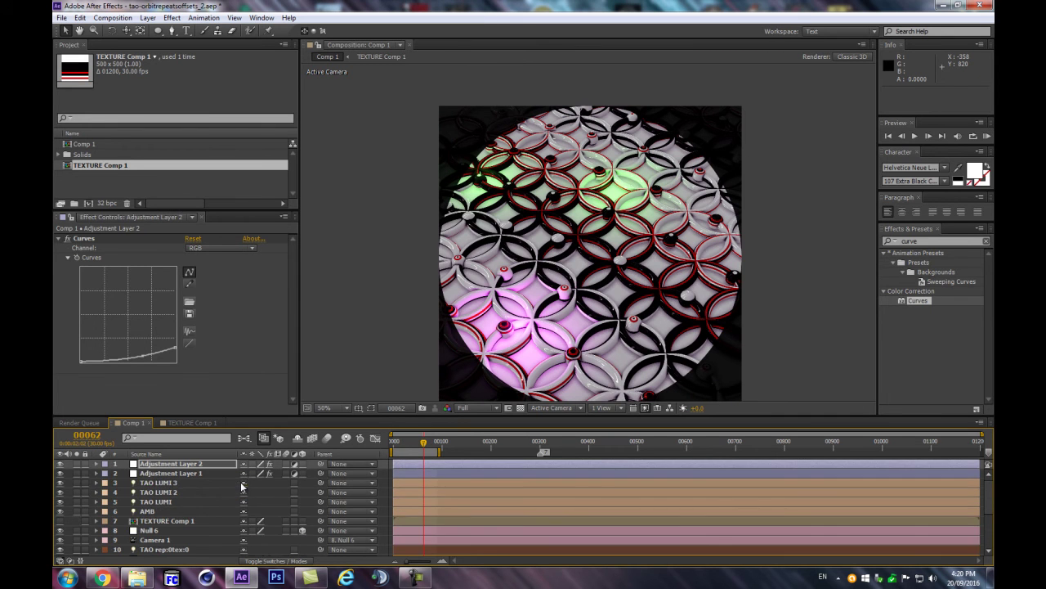
left_click_drag(259, 492, 406, 485)
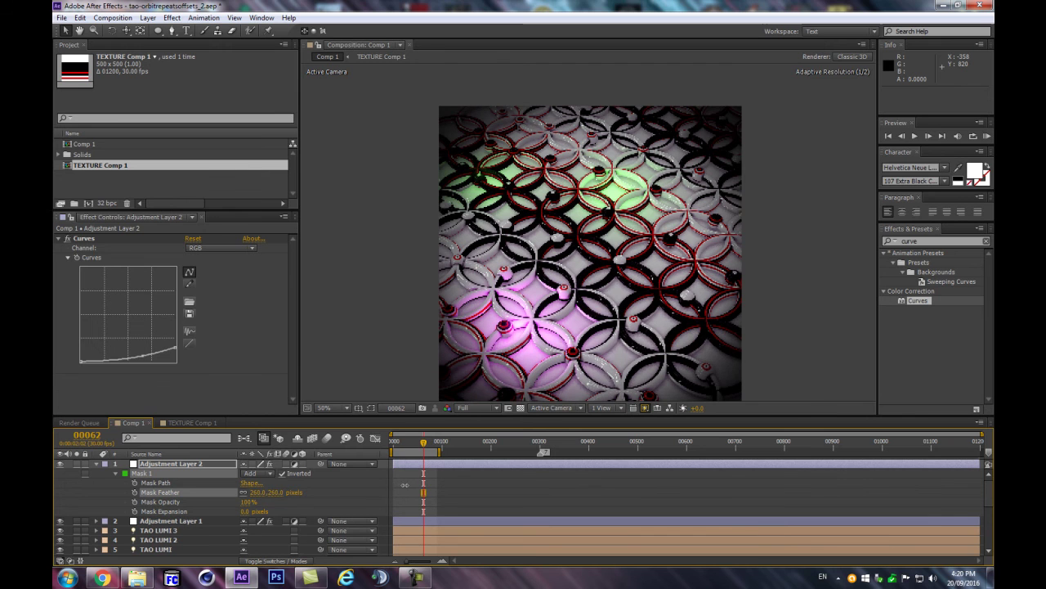
Reshape the mask by moving its top point up and left beyond the frame, its bottom point rightward and its side points slightly outward.
left_click(372, 407)
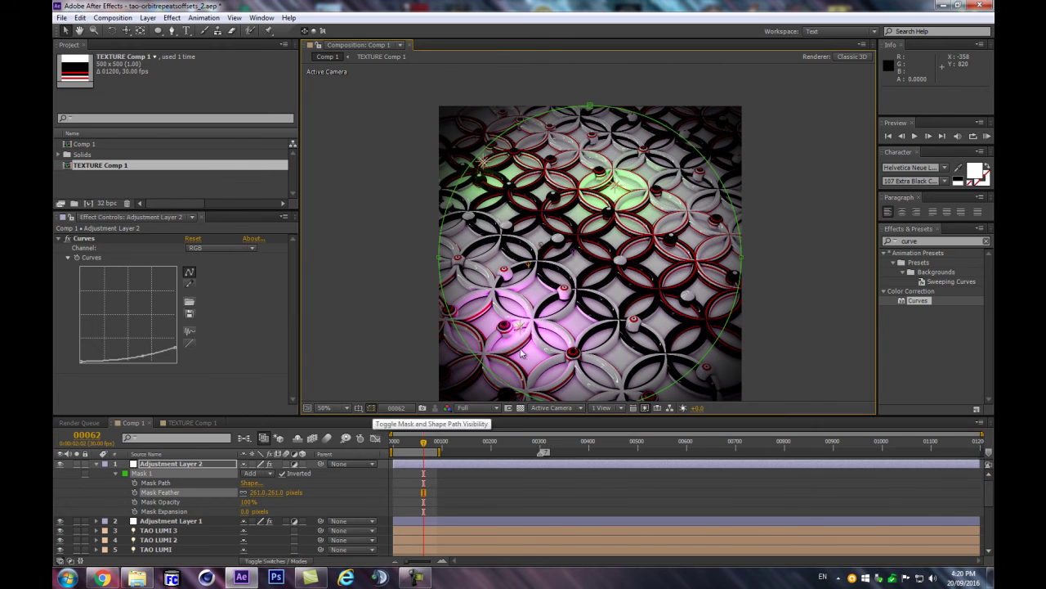
scroll(556, 269, "down", 2)
left_click_drag(589, 170, 557, 128)
mouse_move(513, 246)
left_mouse_down()
mouse_move(487, 247)
mouse_move(501, 245)
left_mouse_up()
left_click_drag(665, 248, 614, 317)
left_click_drag(557, 128, 527, 138)
left_click_drag(656, 216, 670, 217)
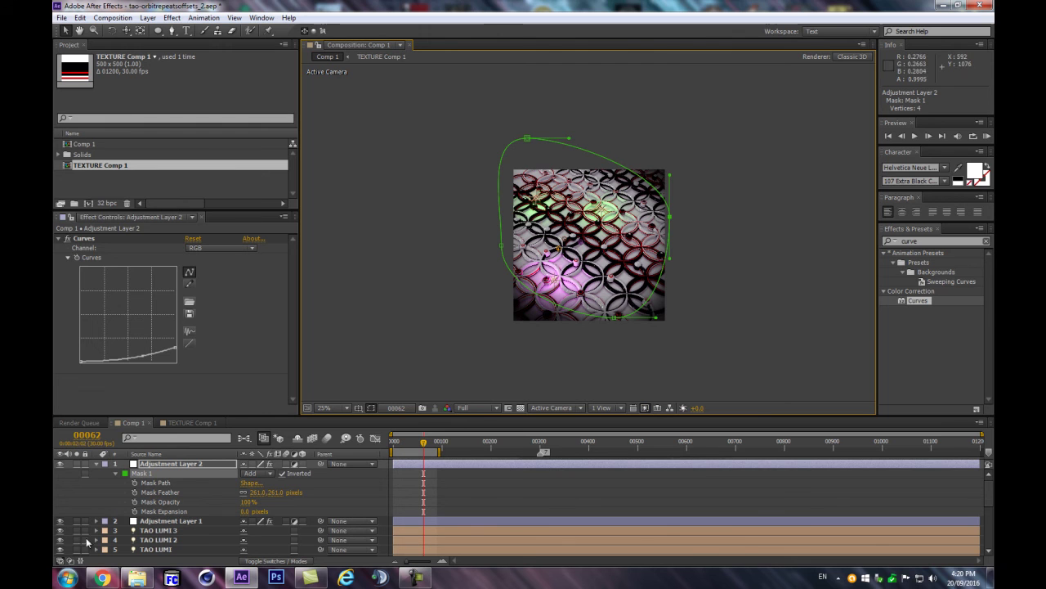
Lower Adjustment Layer 2's opacity to 69% and set Mask 1's feather to 327 pixels.
mouse_move(260, 493)
left_mouse_down()
mouse_move(399, 479)
mouse_move(367, 483)
left_mouse_up()
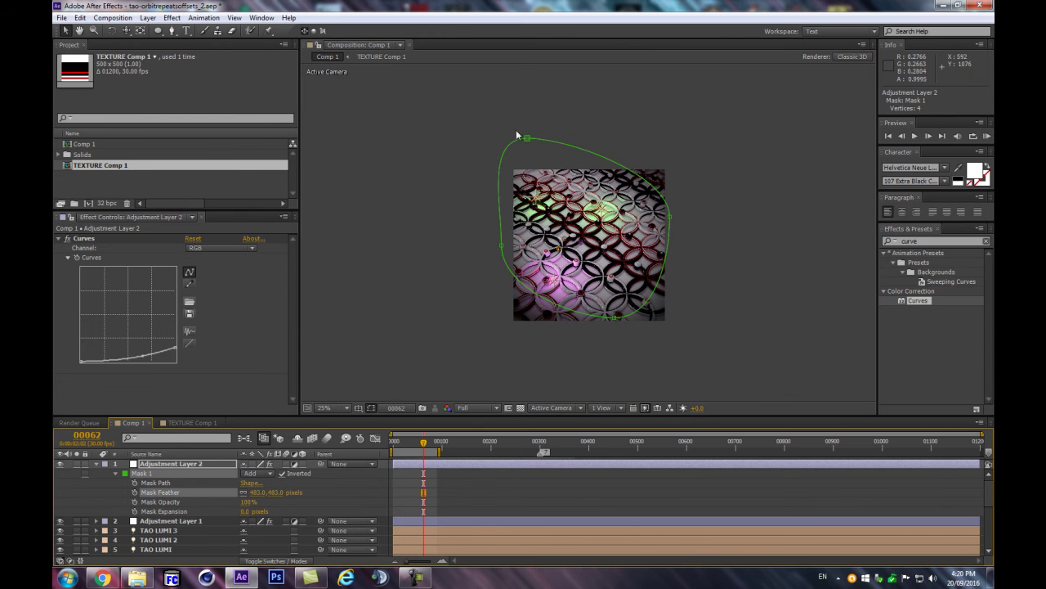
left_click(186, 464)
key("shift+t")
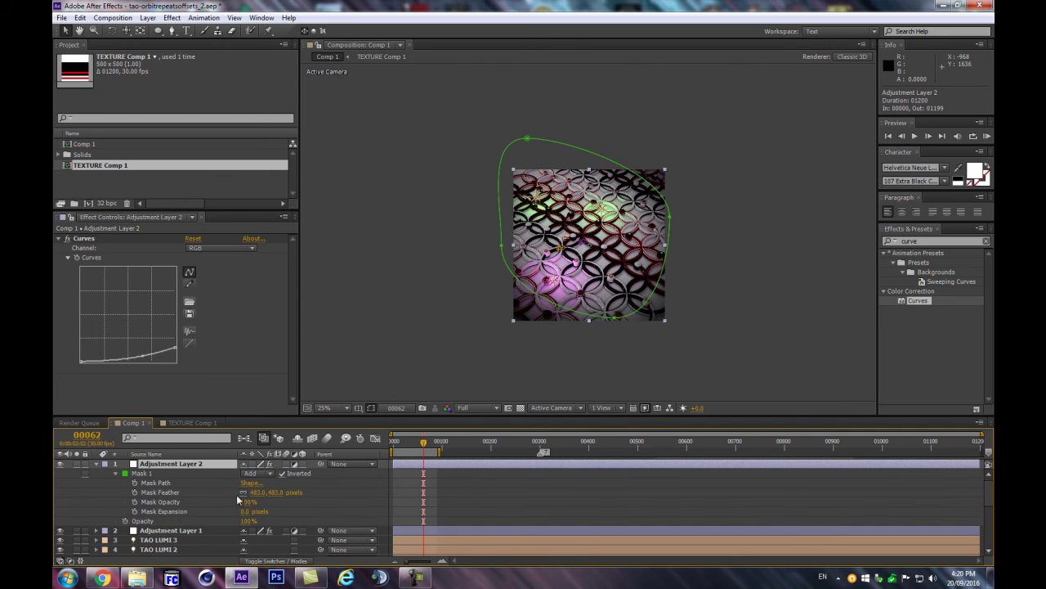
left_click(248, 503)
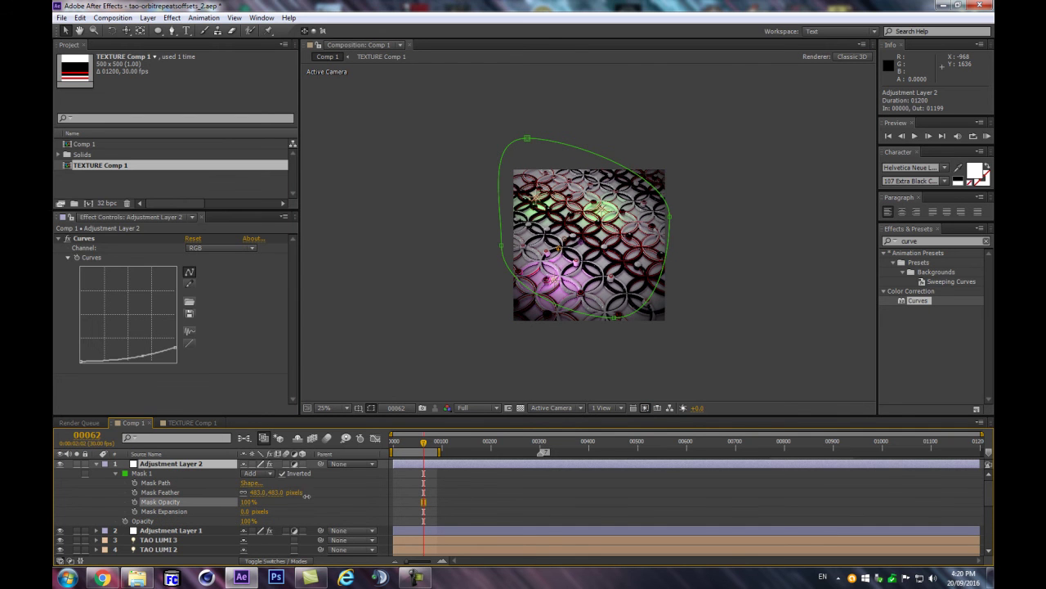
left_click_drag(247, 521, 230, 524)
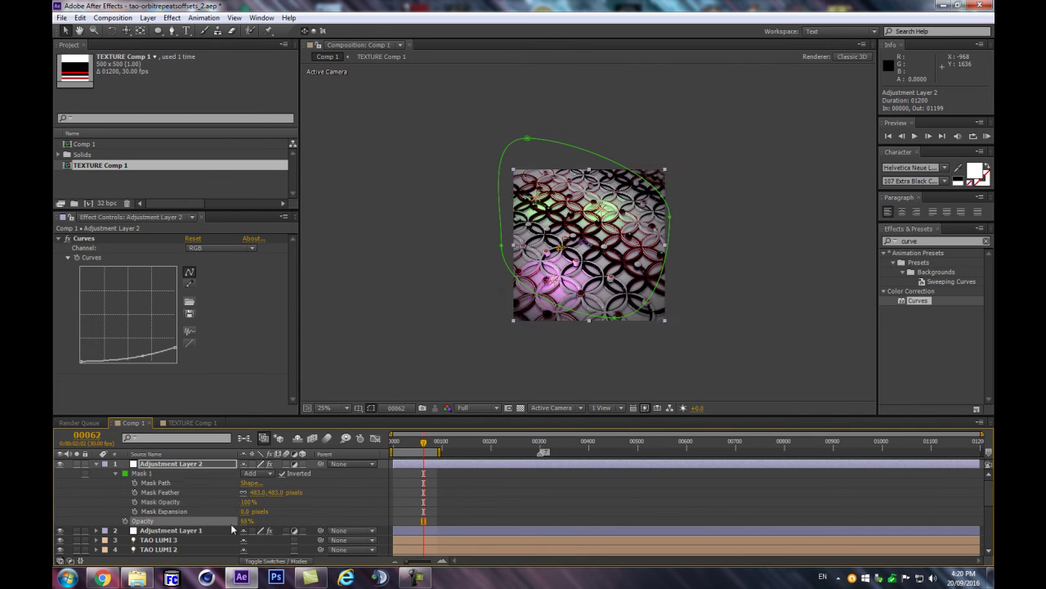
scroll(548, 304, "up", 2)
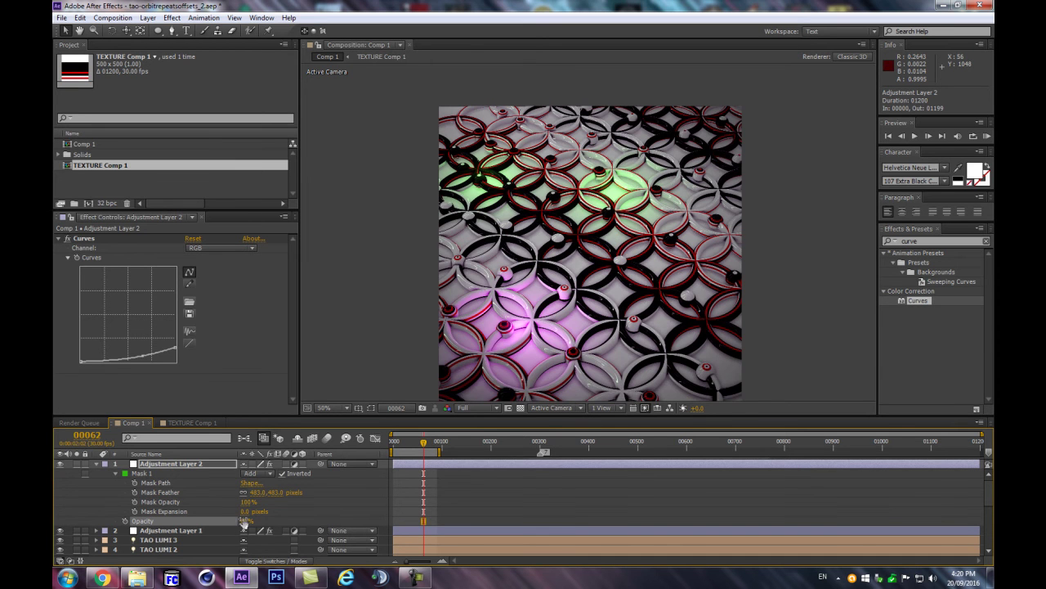
mouse_move(221, 523)
left_mouse_down()
mouse_move(199, 529)
mouse_move(220, 524)
left_mouse_up()
left_click_drag(262, 495, 160, 501)
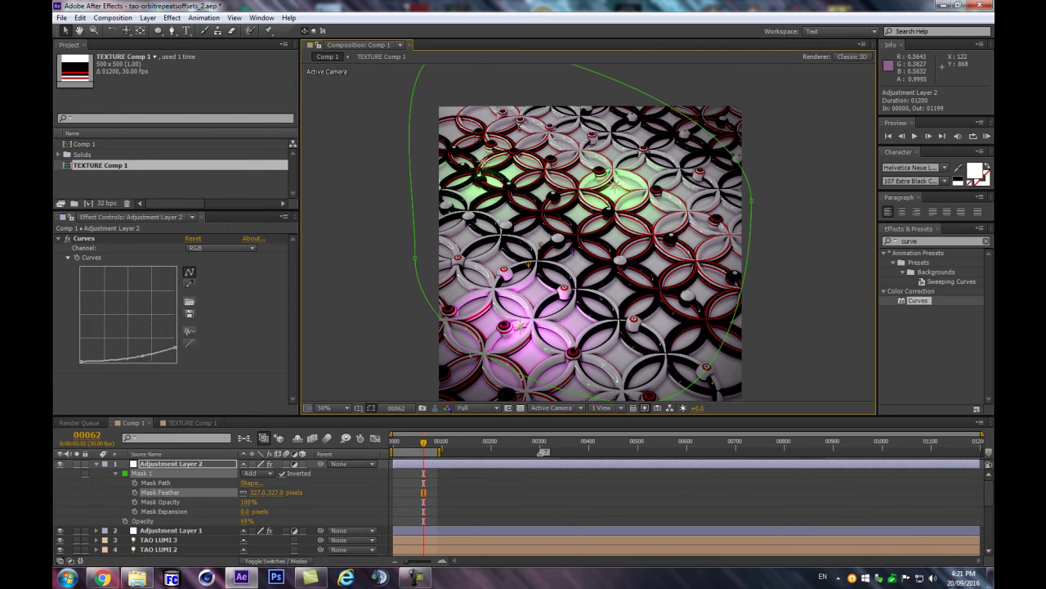
Refine the mask path by shifting its side and bottom points and bulging the curve past the frame's left edge and lower-right corner.
left_click(371, 411)
left_click_drag(425, 271, 425, 309)
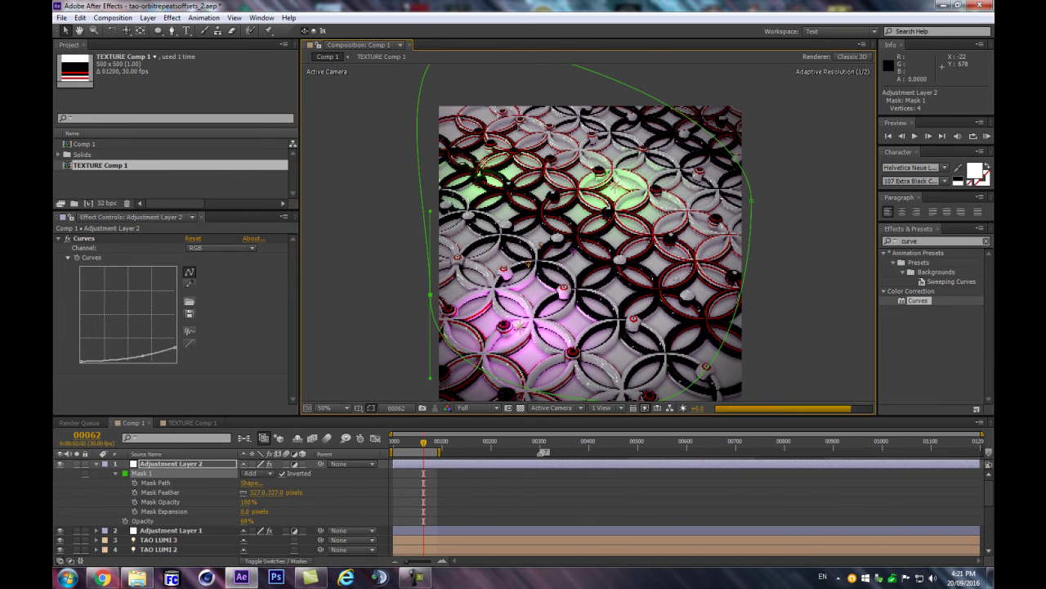
left_click_drag(758, 200, 744, 189)
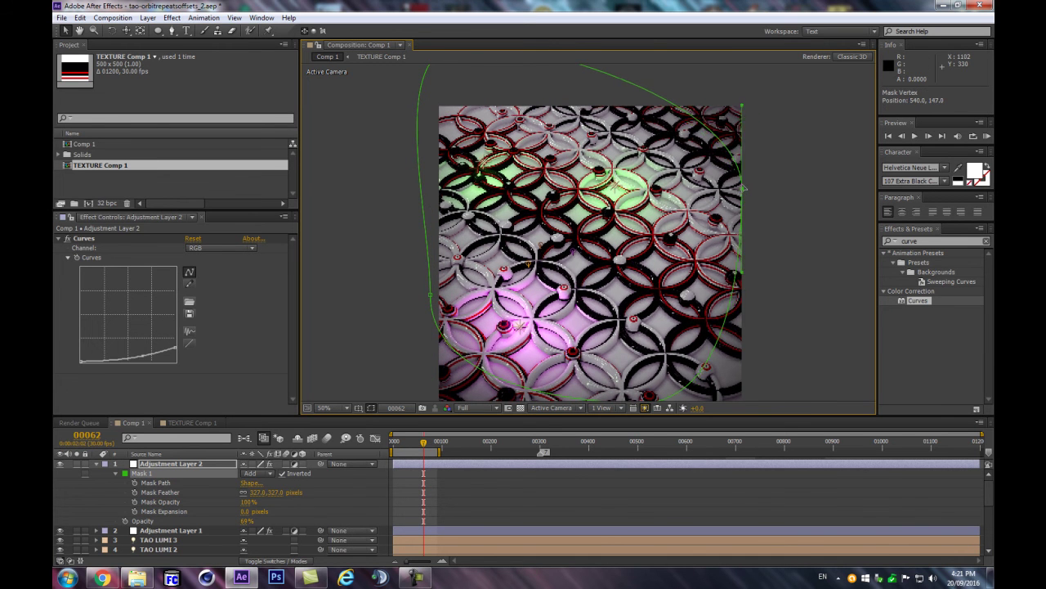
scroll(689, 367, "down", 2)
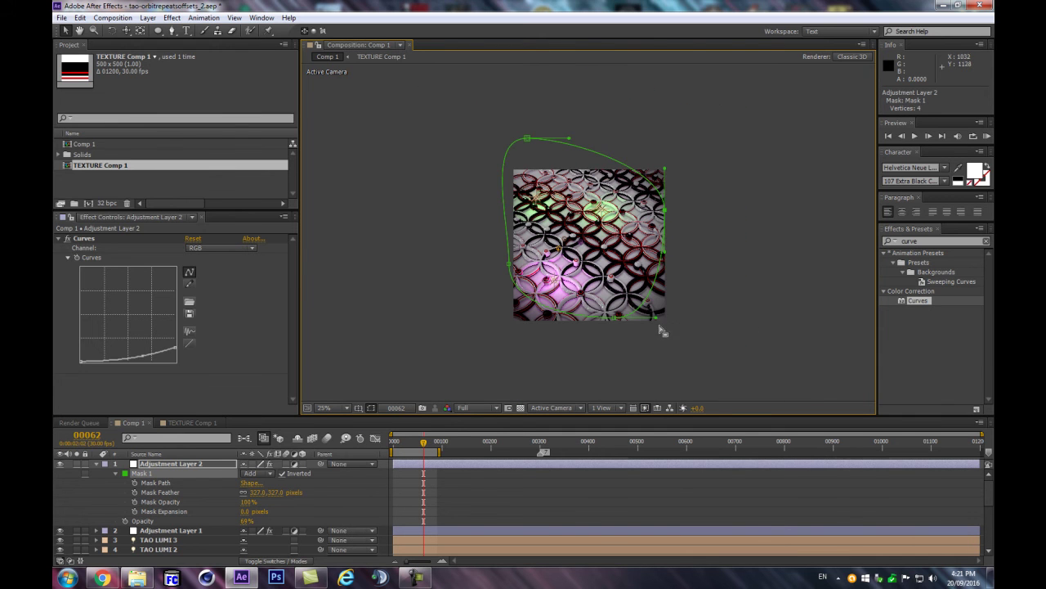
left_click_drag(659, 323, 705, 318)
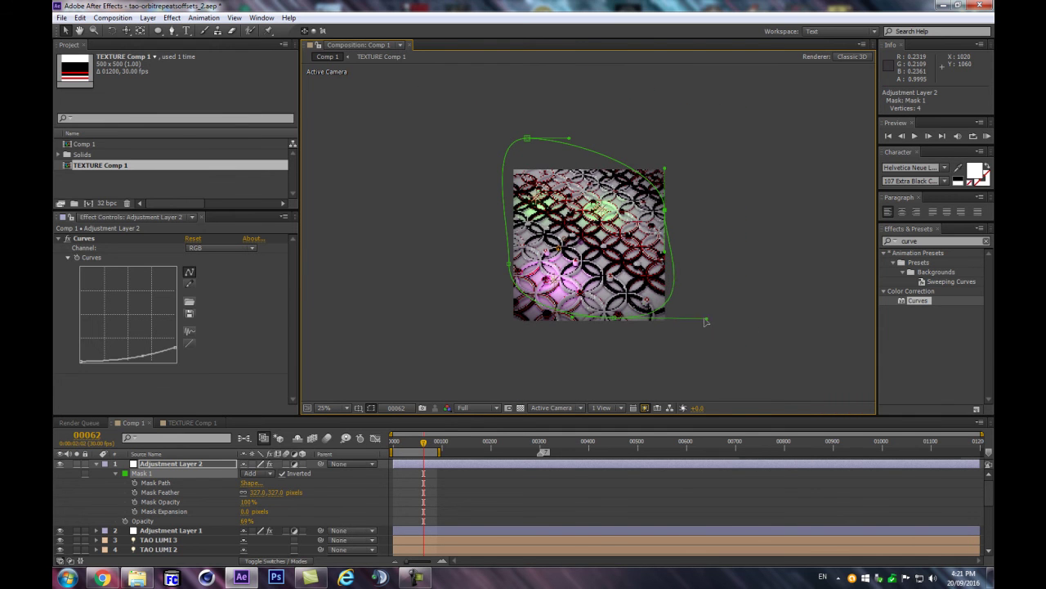
left_click_drag(615, 318, 632, 311)
left_click(508, 264)
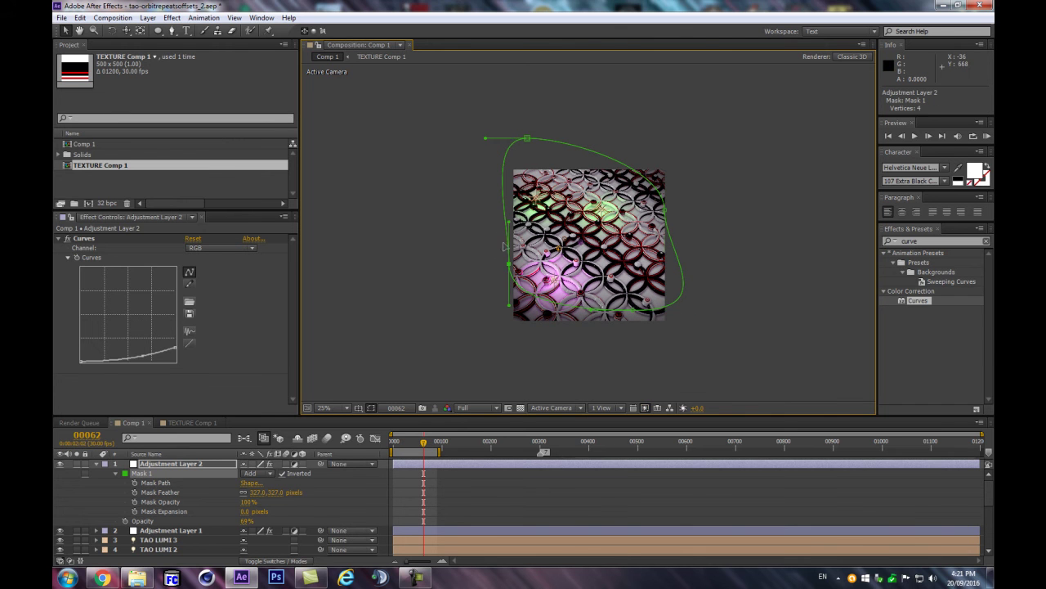
left_click_drag(493, 224, 483, 225)
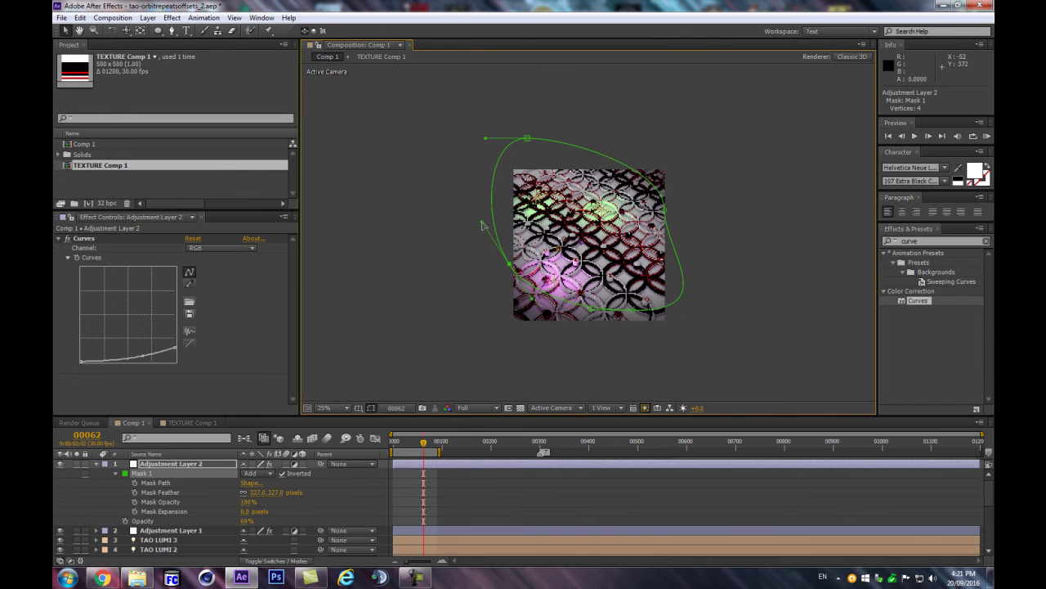
left_click_drag(512, 268, 506, 276)
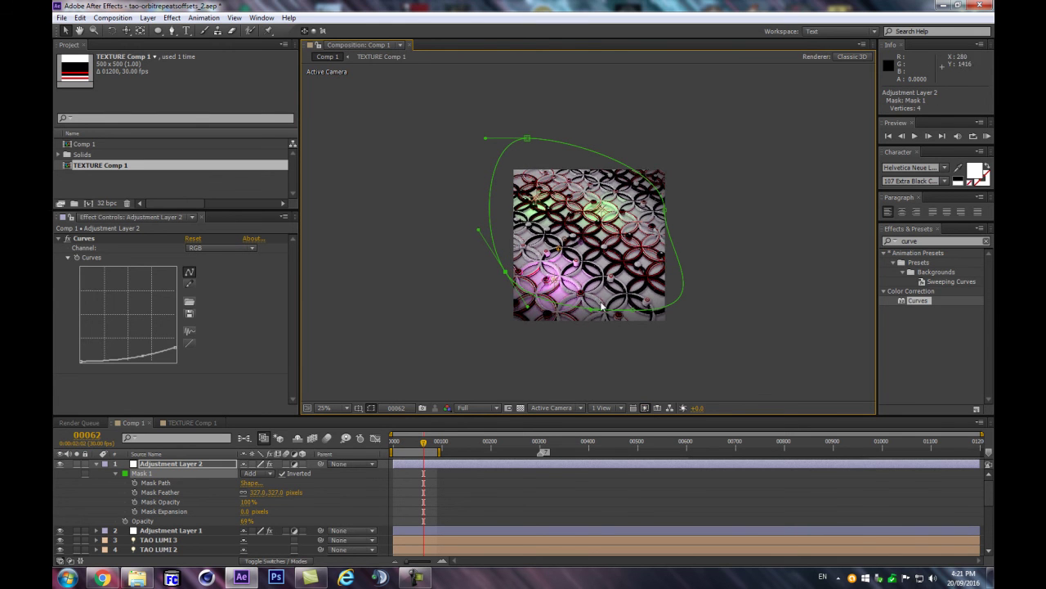
scroll(641, 266, "up", 2)
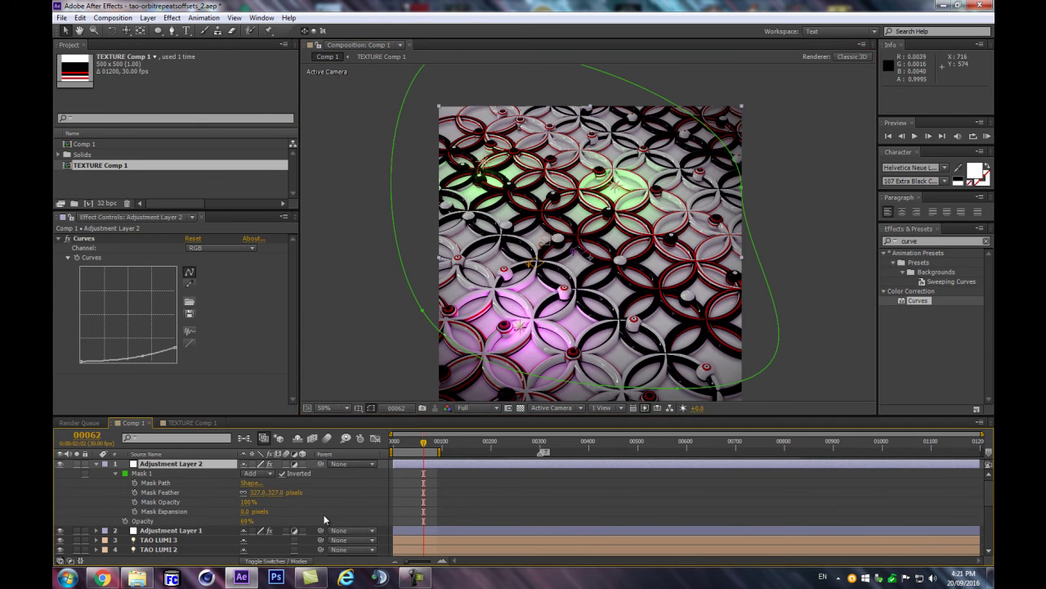
Inspect the darkened edges at the first frame and at frame 90 of the loop.
left_click(235, 512)
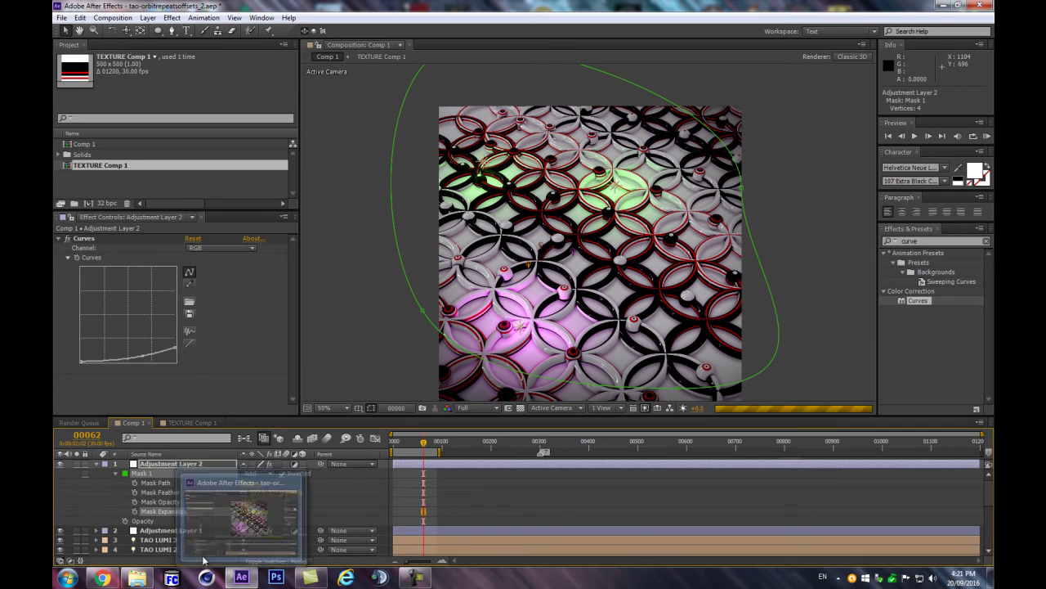
key("Home")
left_click(162, 472)
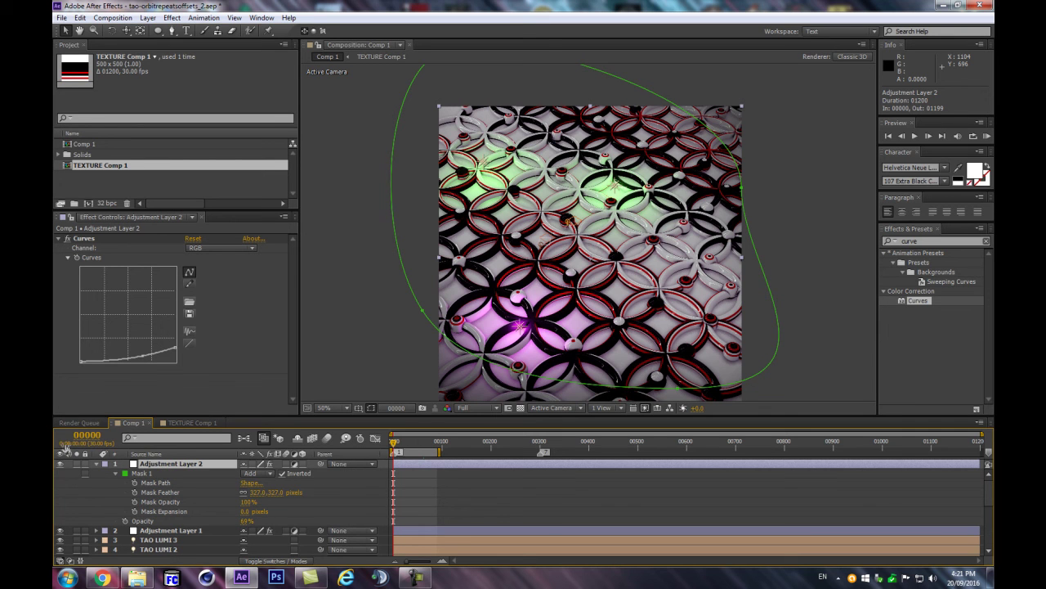
left_click(88, 435)
type("90")
key("Return")
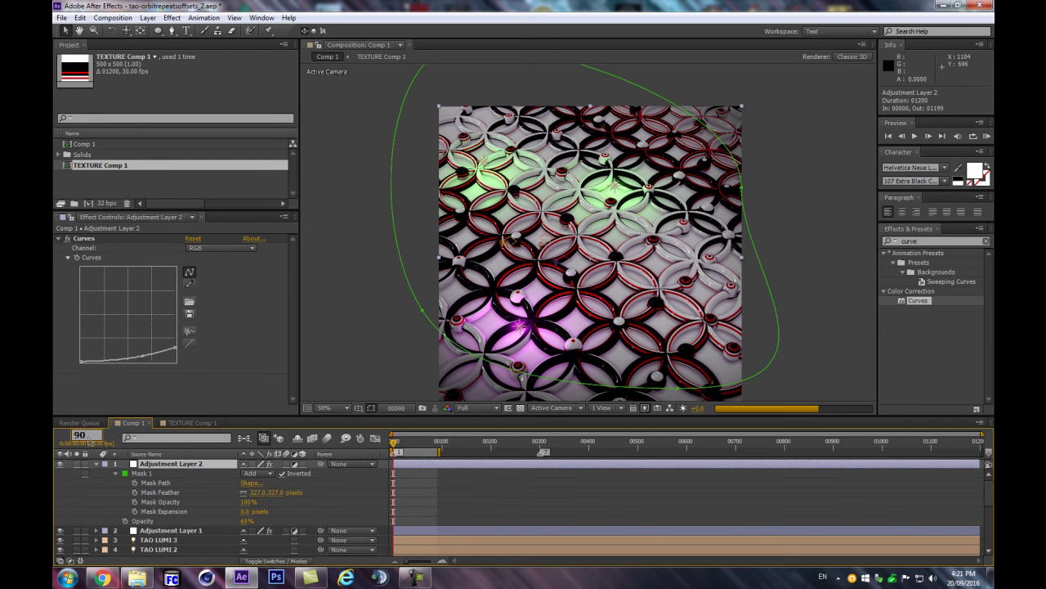
key("Return")
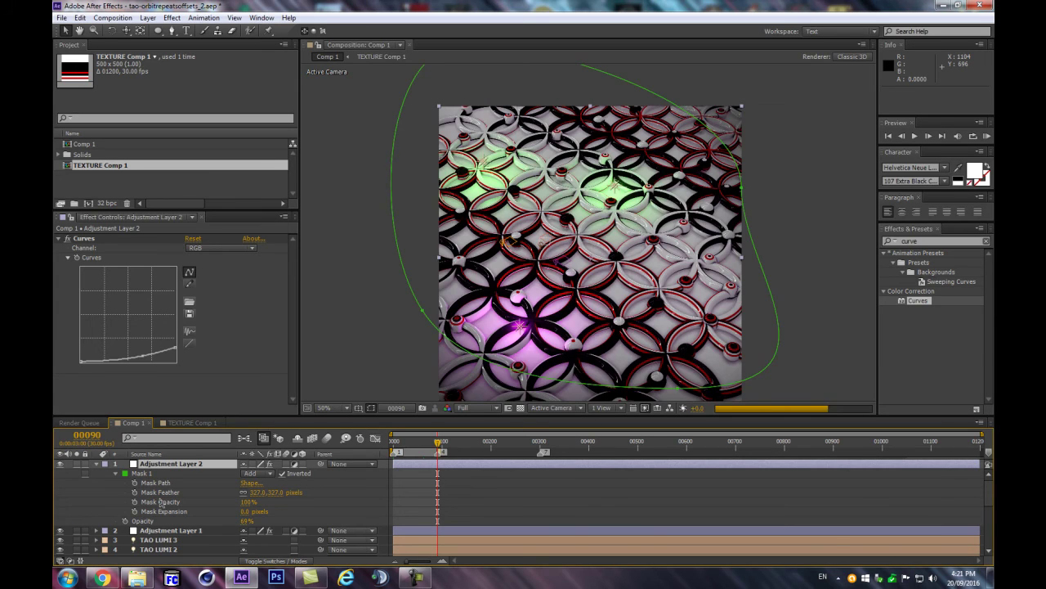
key("super+d")
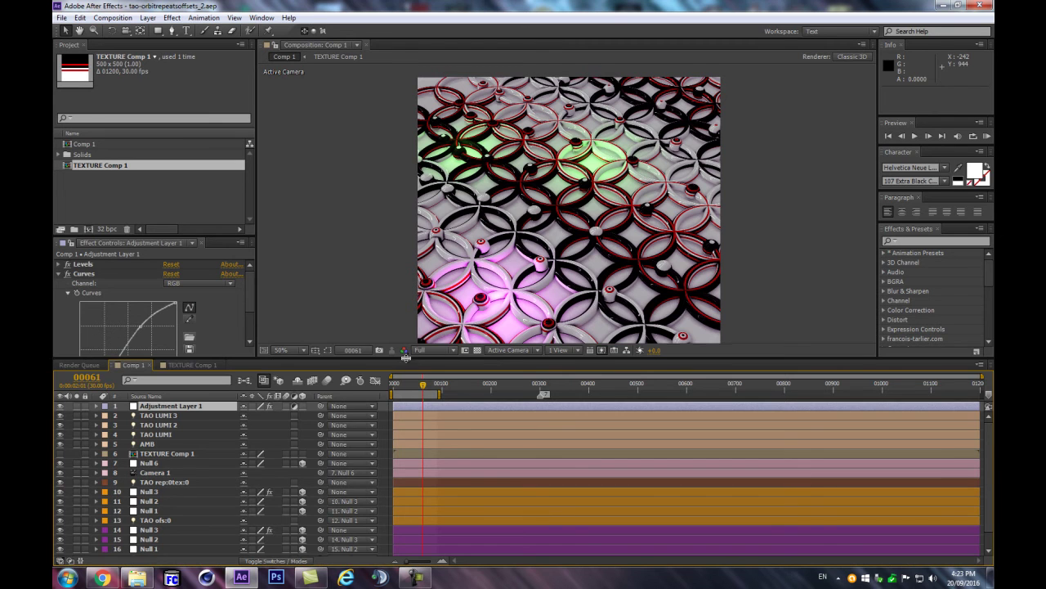
Create a black 1080 x 1080 px solid named BLURMAP above Adjustment Layer 1, with the aspect ratio locked.
left_click_drag(405, 363, 383, 418)
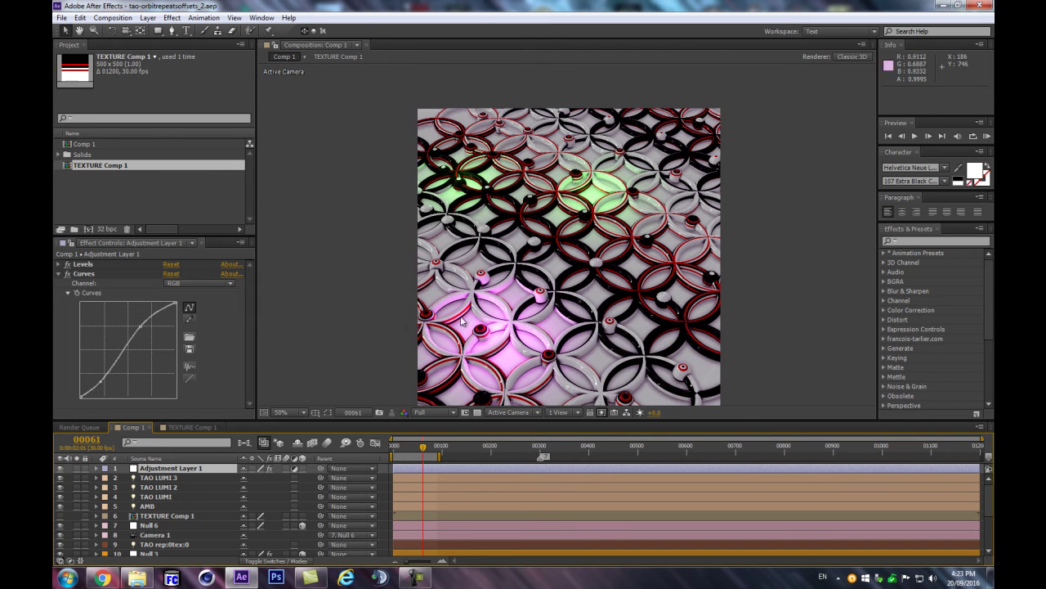
left_click_drag(408, 319, 414, 284)
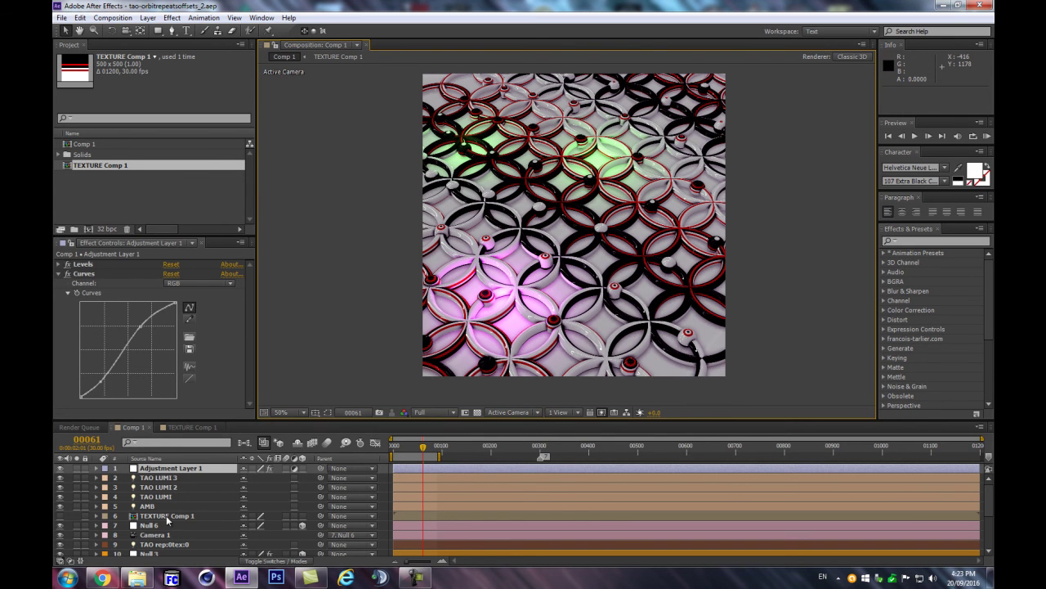
key("ctrl+y")
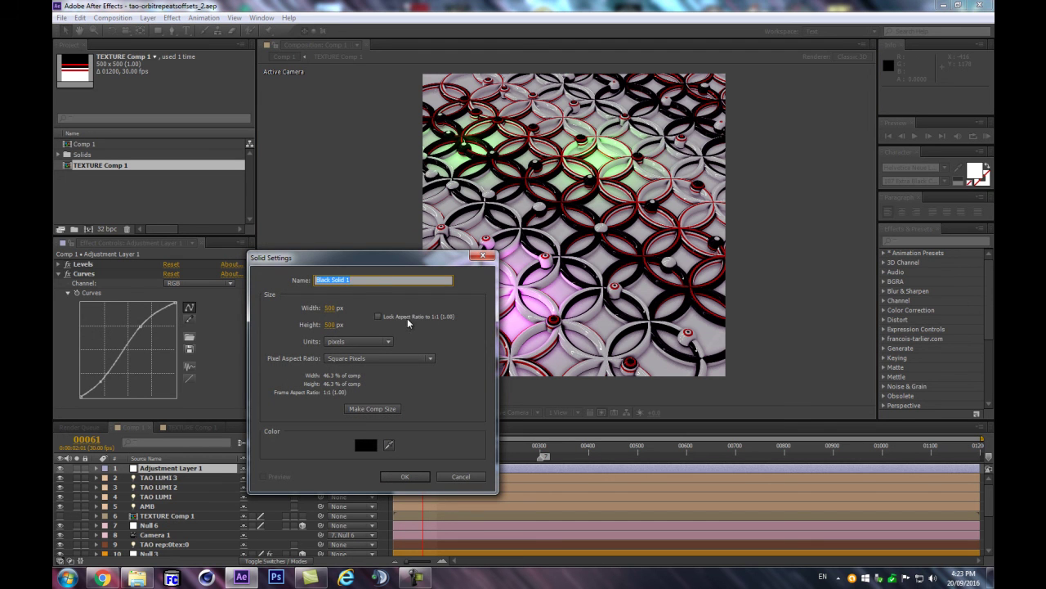
left_click(377, 315)
left_click(331, 308)
type("1080")
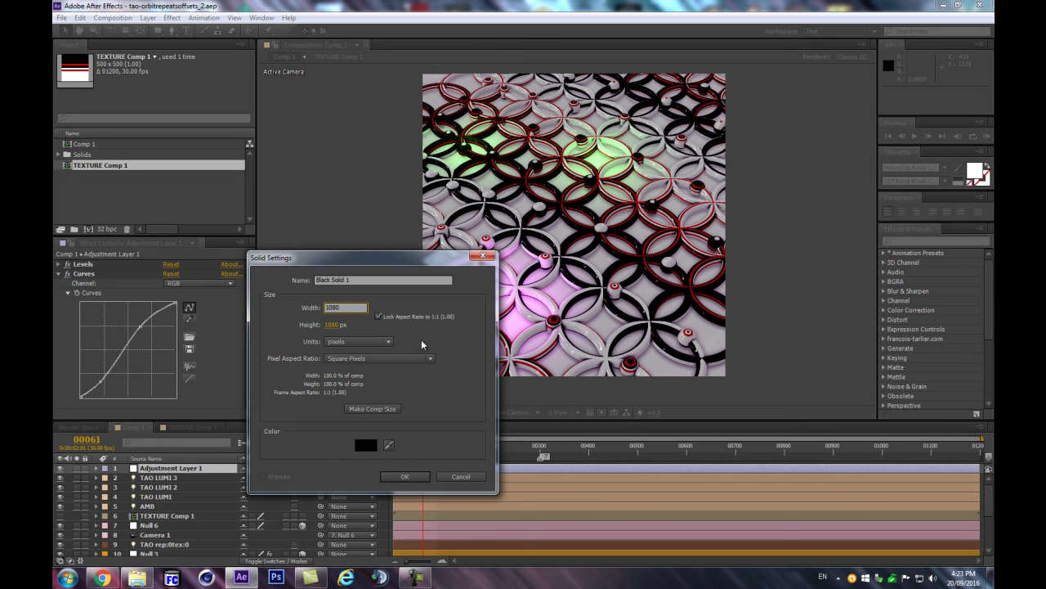
key("shift+Tab")
type("BLURMAP")
key("Return")
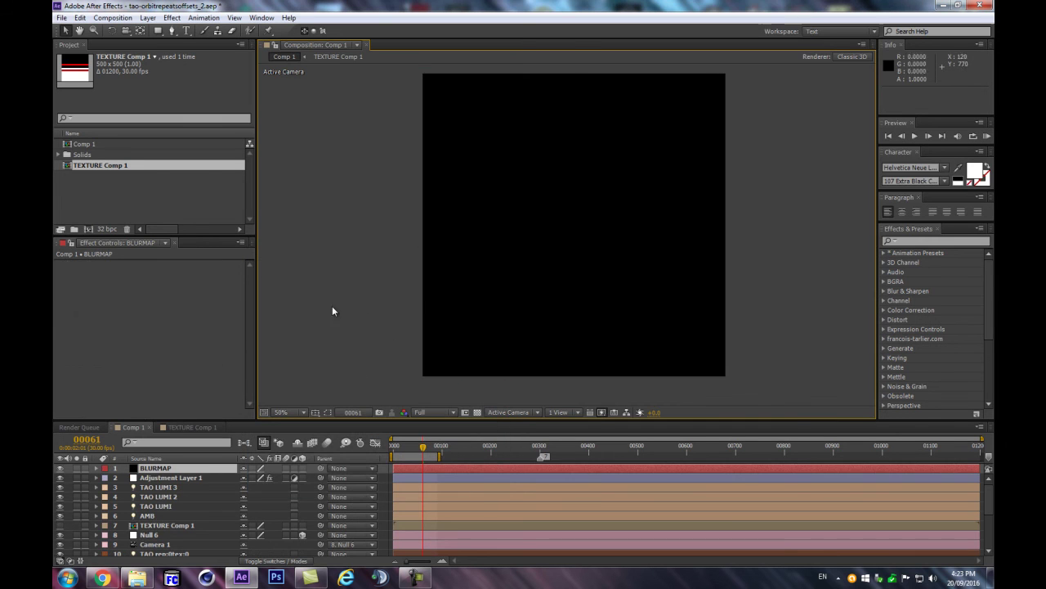
Pre-compose the BLURMAP solid as BLURMAP Comp 1, leaving all attributes in Comp 1, and open the new composition.
right_click(154, 474)
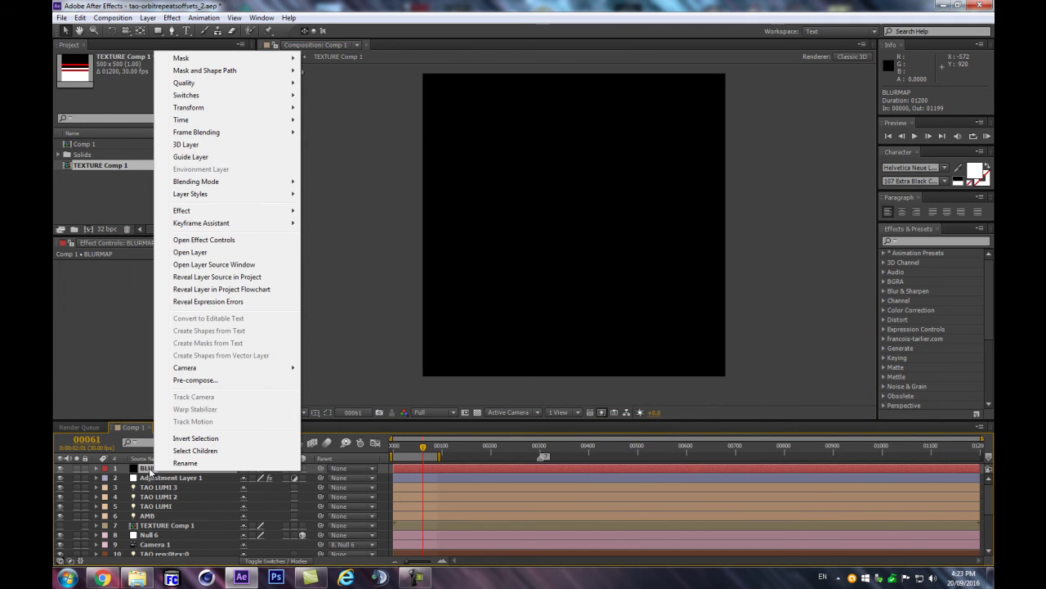
left_click(150, 472)
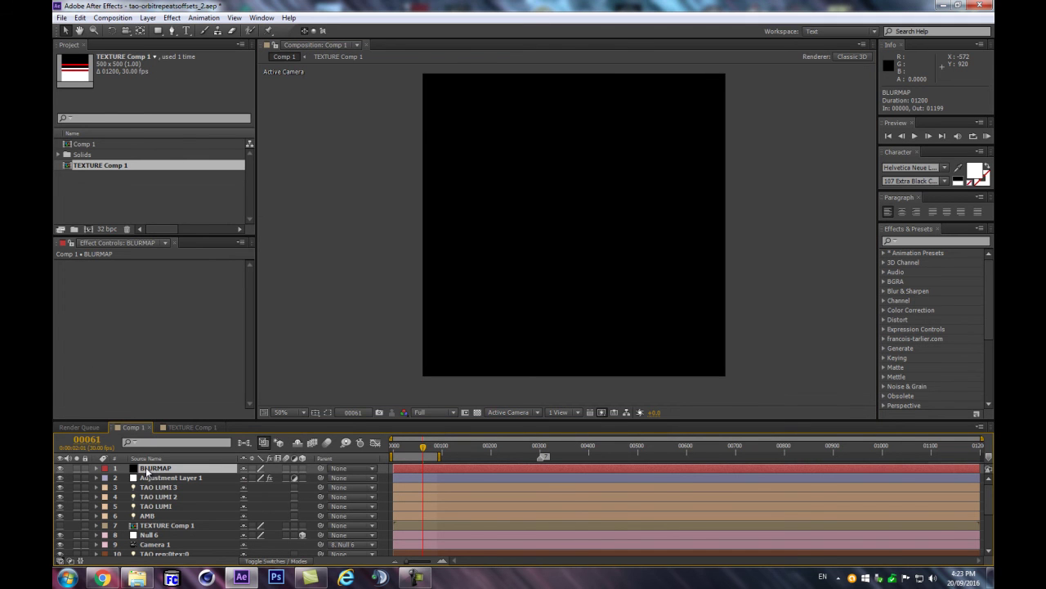
key("ctrl+shift+c")
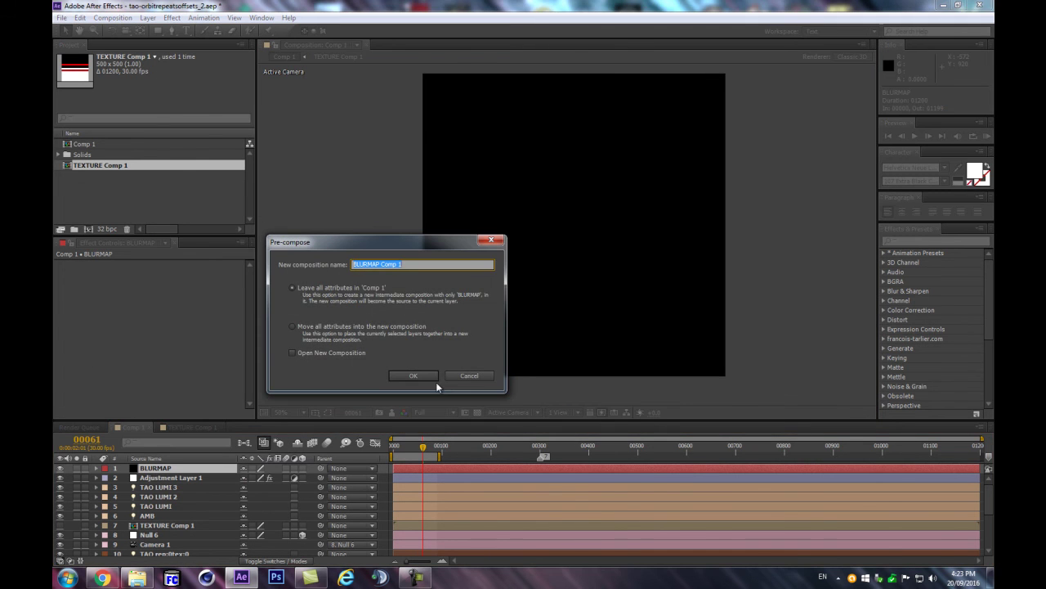
left_click(412, 375)
double_click(185, 470)
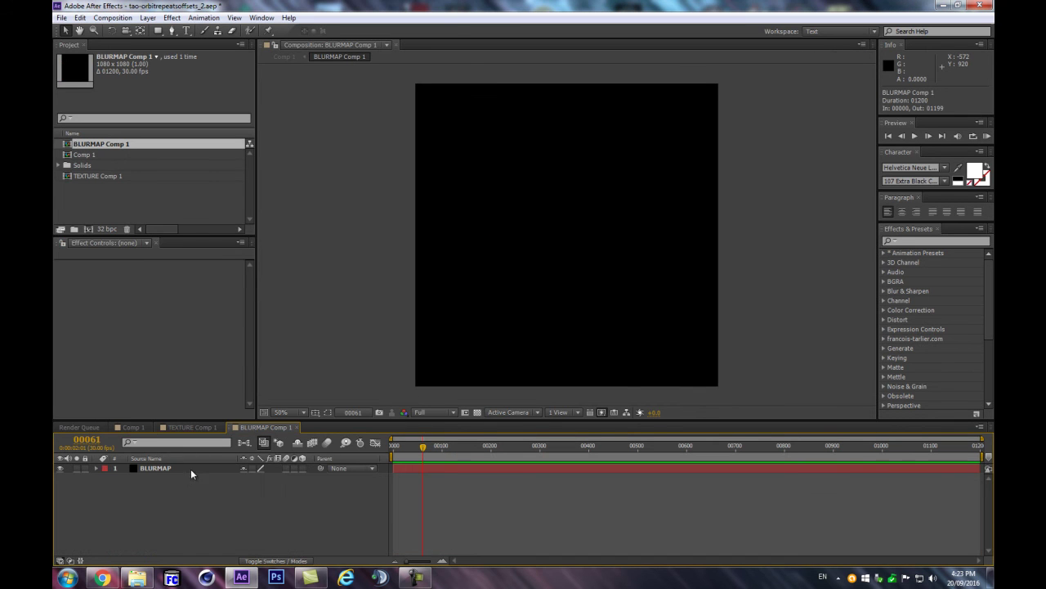
Add a Gradient Overlay layer style to the BLURMAP solid and expand its properties.
right_click(169, 467)
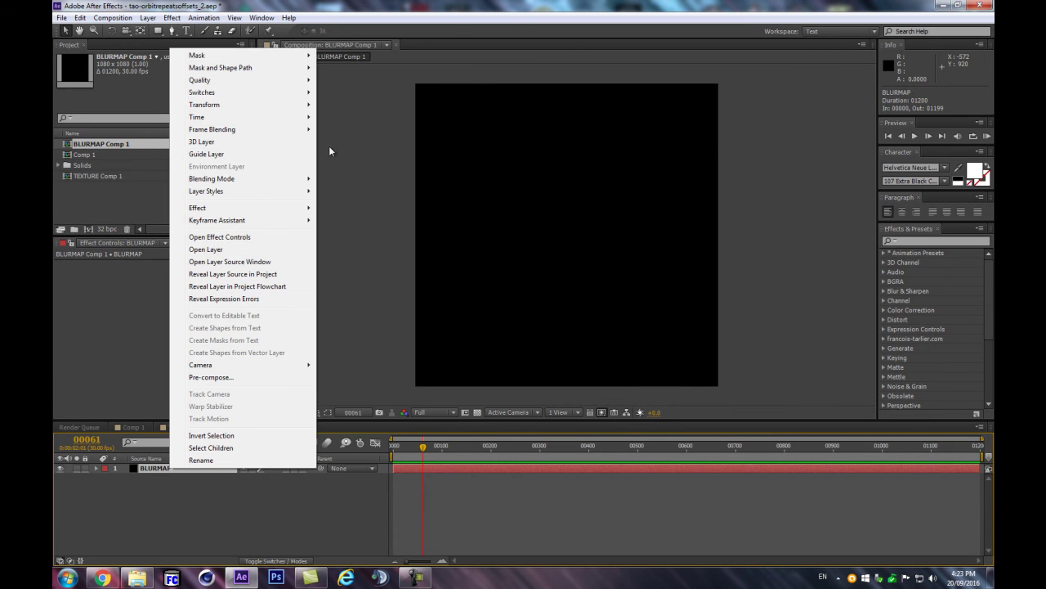
mouse_move(269, 193)
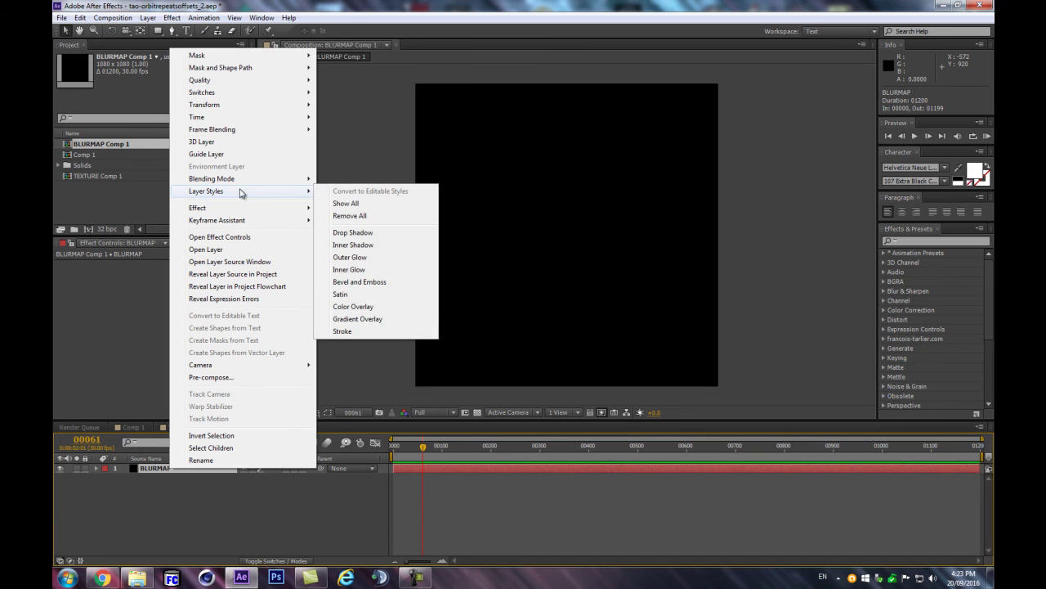
left_click(352, 319)
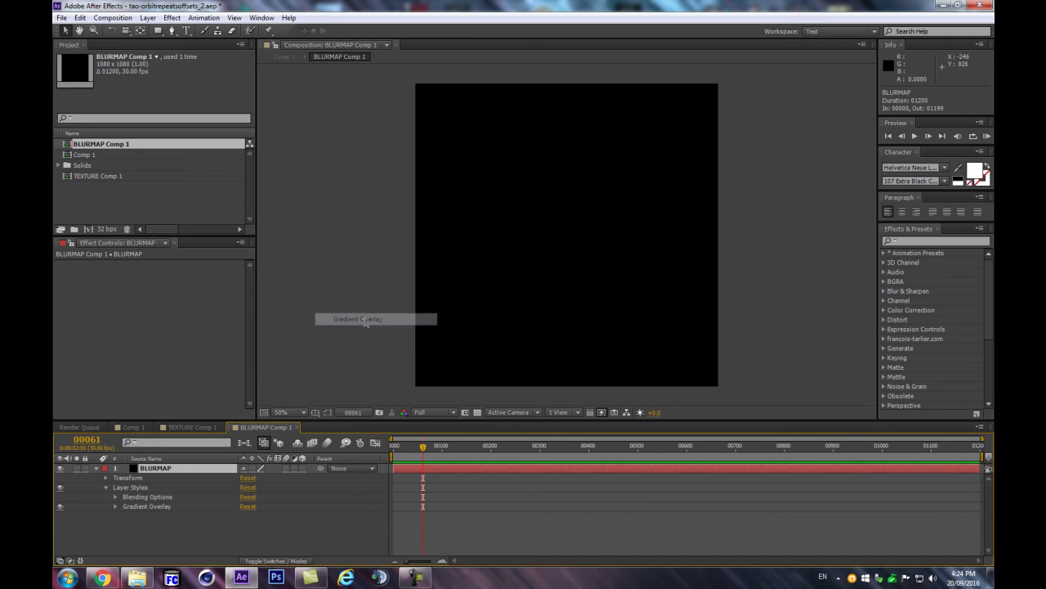
left_click(115, 506)
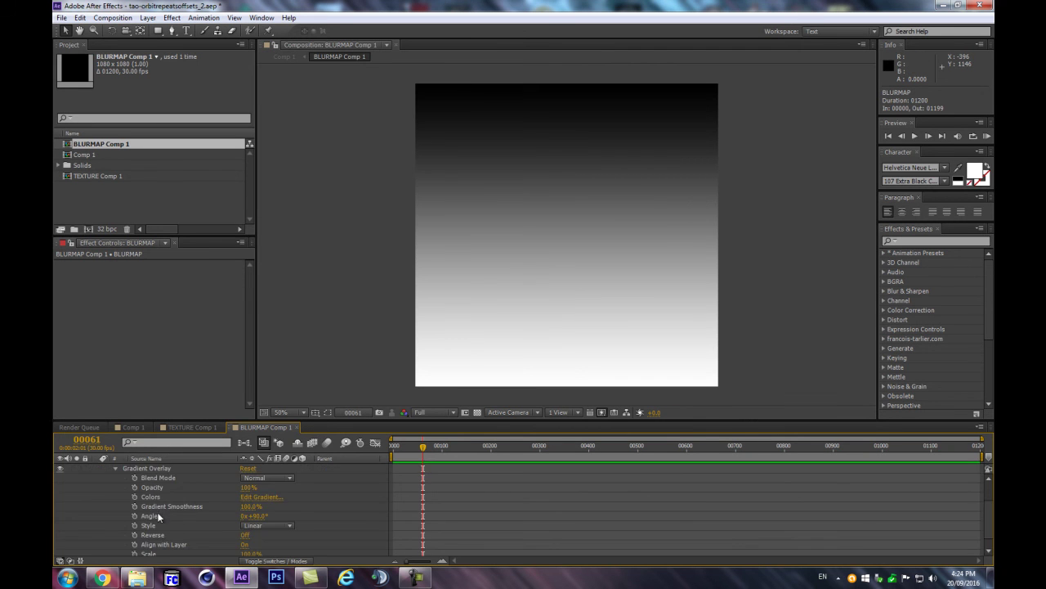
Edit the overlay's gradient to run white-black-white, with the black stop at 50% and a new white stop at 100%.
left_click(262, 497)
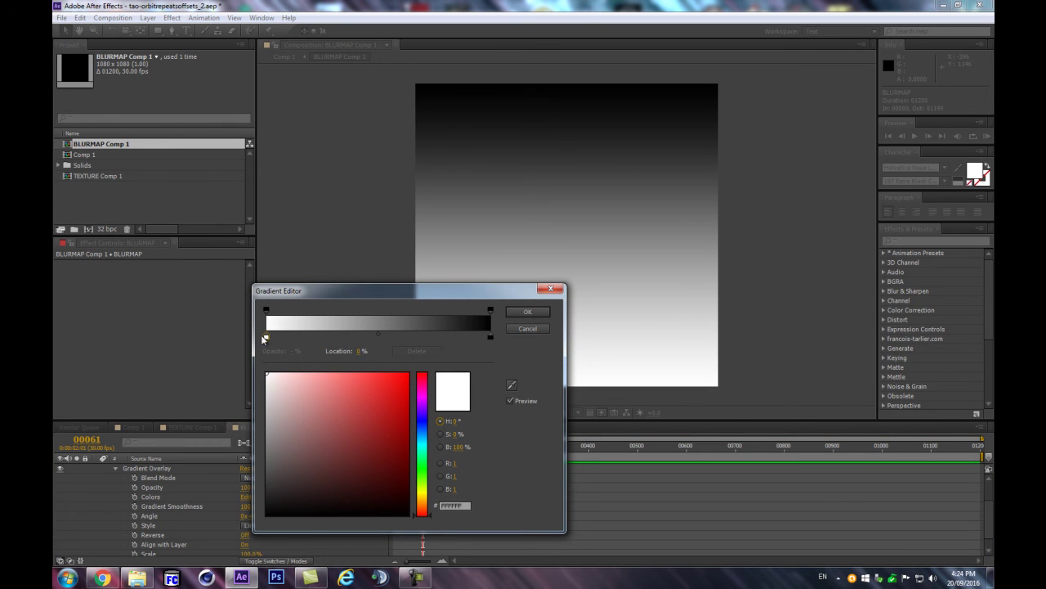
left_click_drag(490, 338, 375, 340)
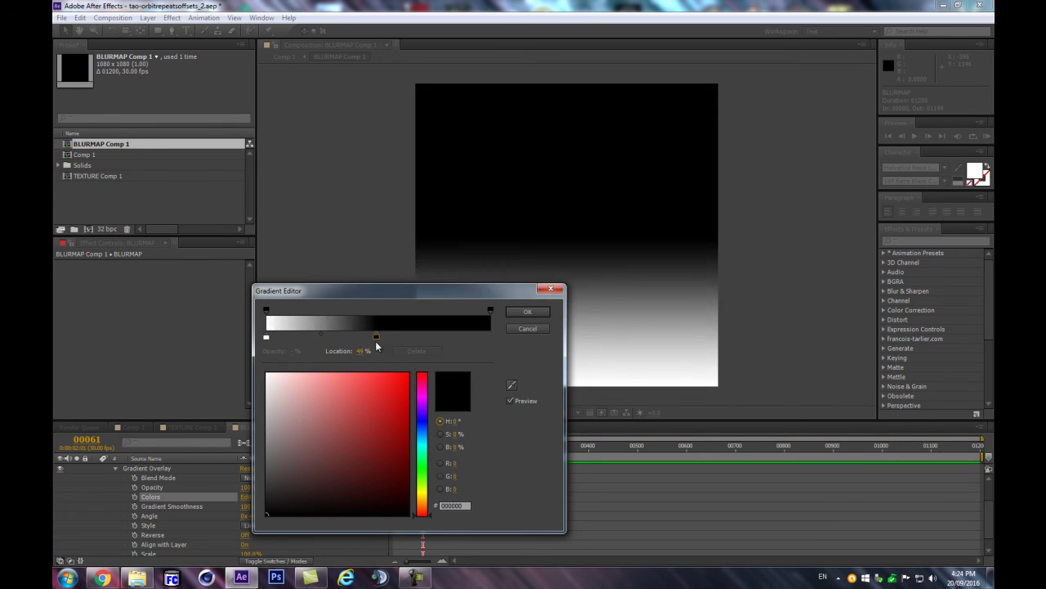
type("50")
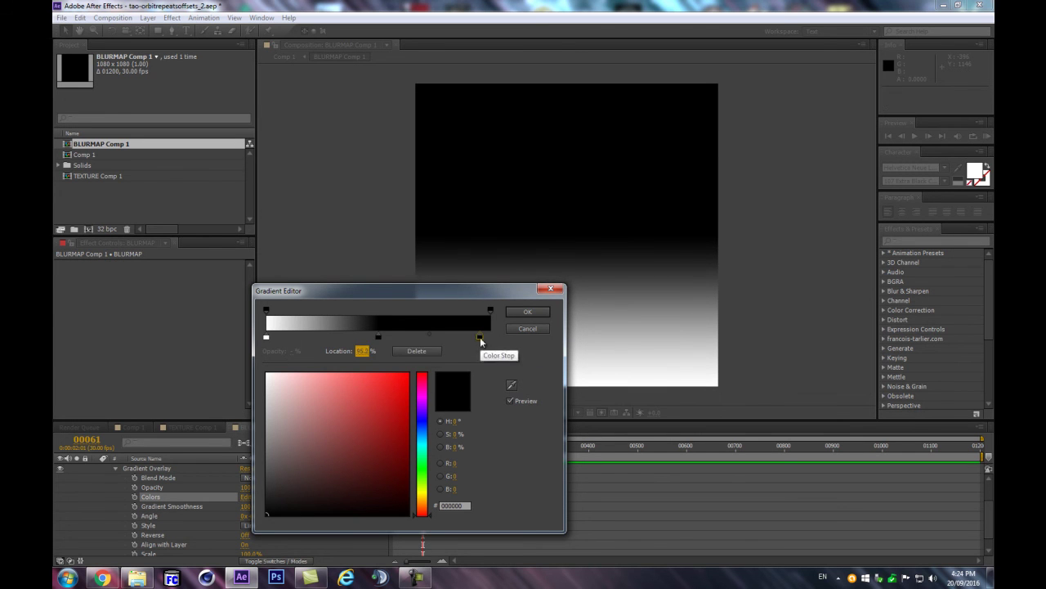
left_click(508, 339)
left_click(465, 338)
left_click_drag(466, 336, 490, 336)
left_click_drag(336, 384, 228, 356)
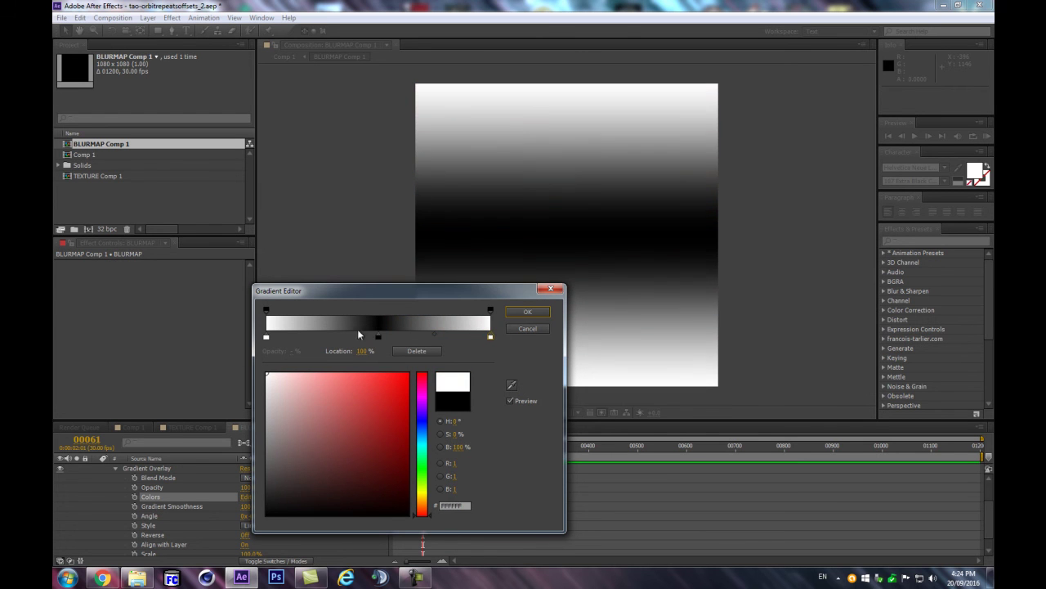
Move both gradient midpoints outward toward the white end stops to broaden the dark center, and apply the gradient.
left_click(378, 338)
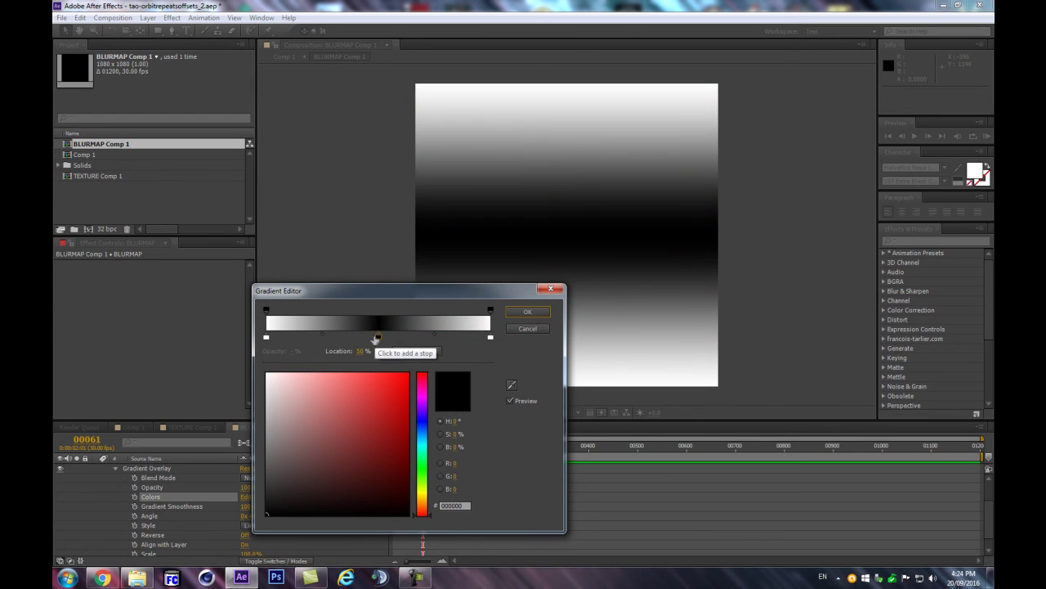
left_click_drag(321, 333, 284, 334)
left_click(379, 336)
left_click_drag(434, 335, 463, 336)
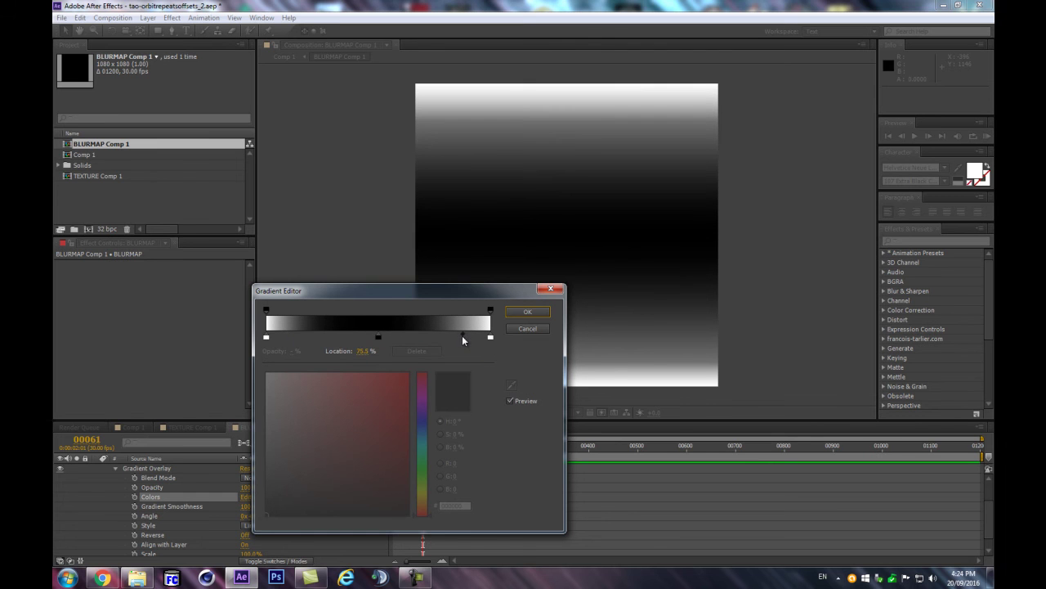
left_click(527, 311)
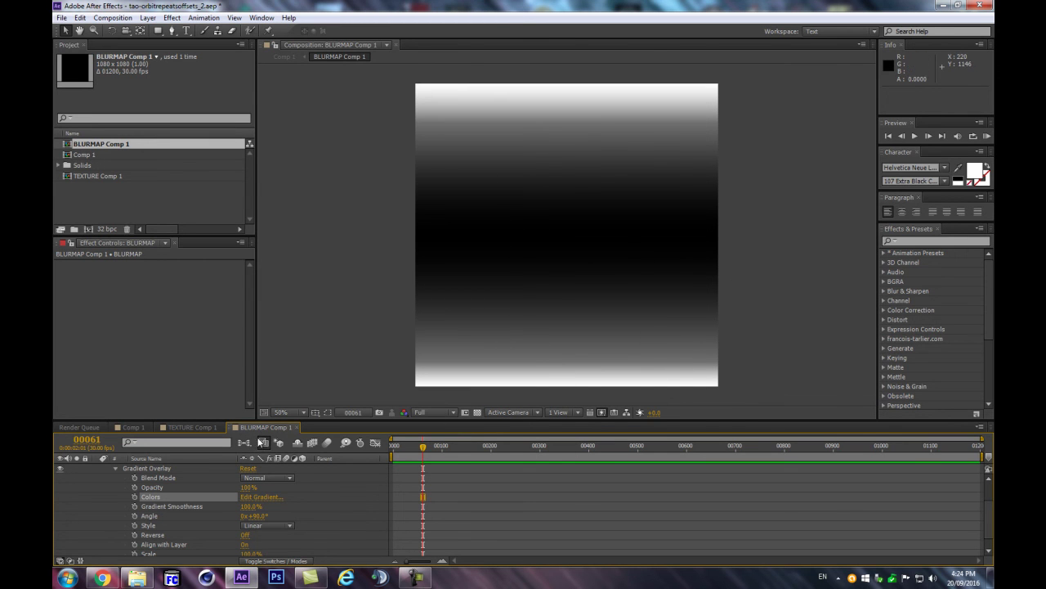
Add a second black stop beside the central one and spread the pair into a solid black band, with one stop at 49%.
left_click(262, 496)
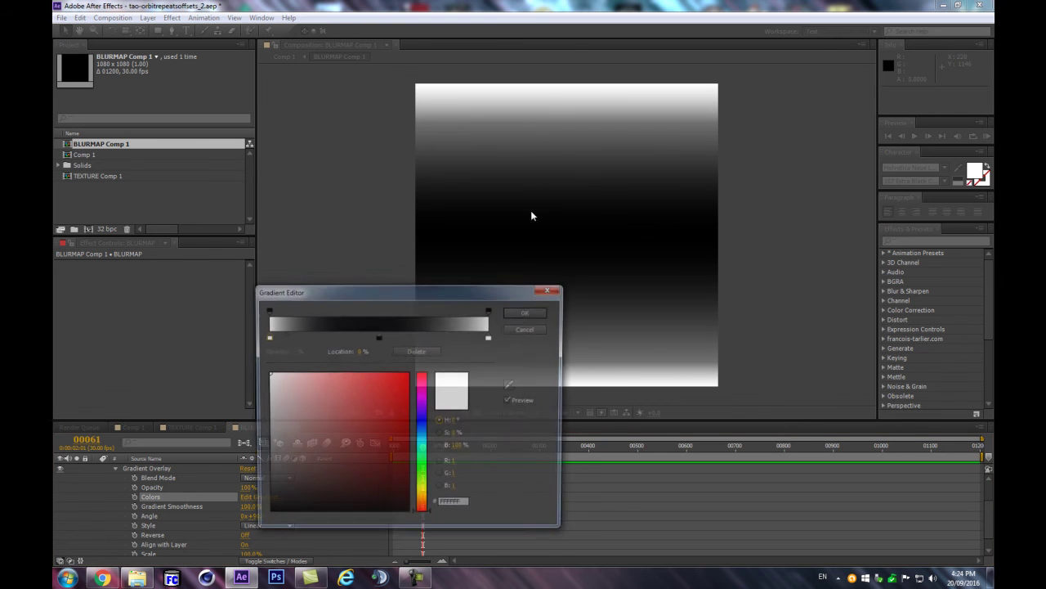
left_click(384, 336)
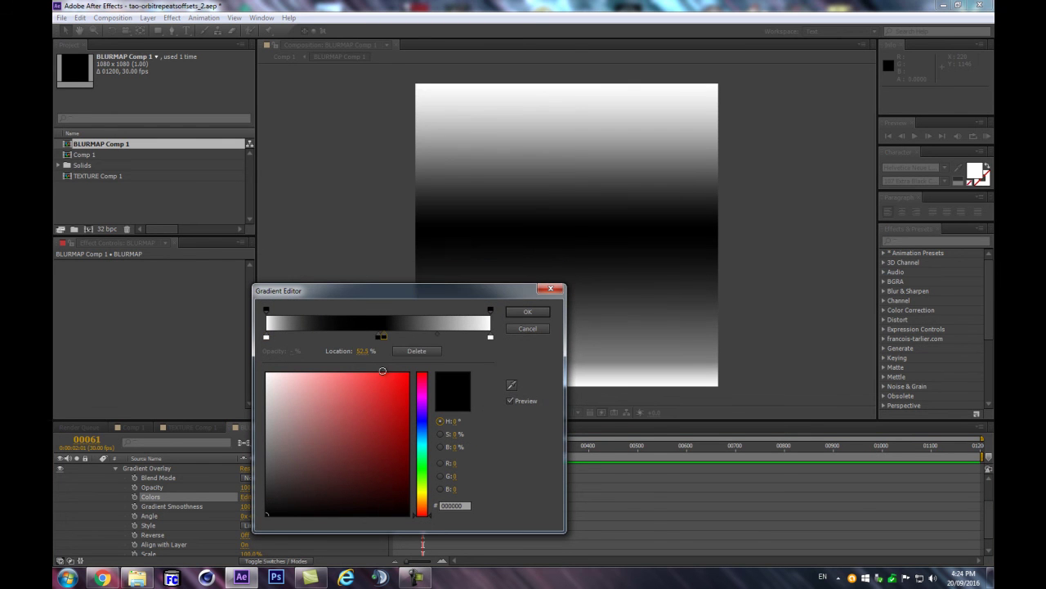
left_click_drag(378, 337, 400, 337)
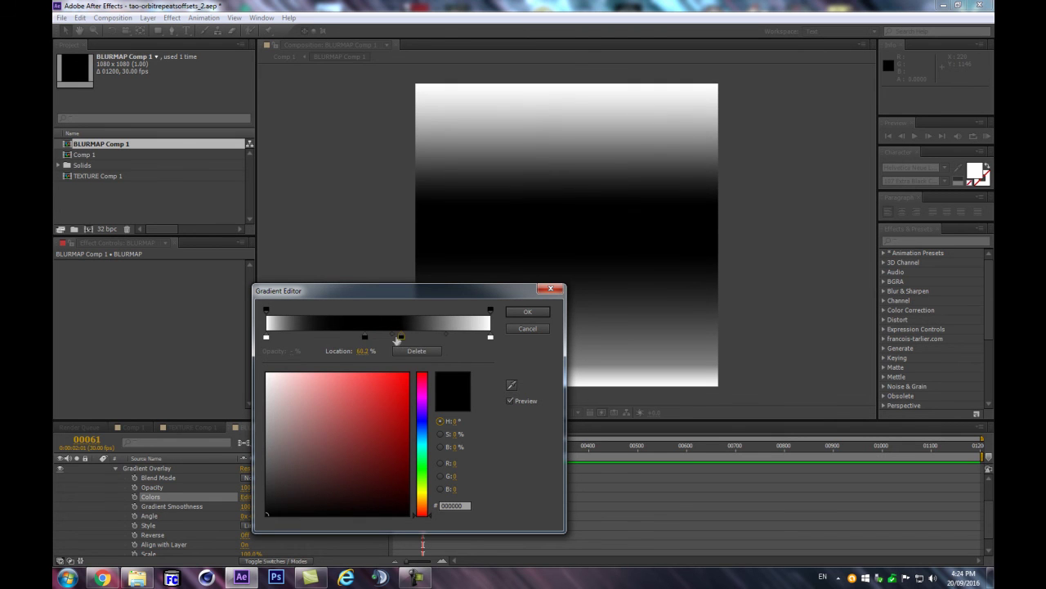
left_click(387, 335)
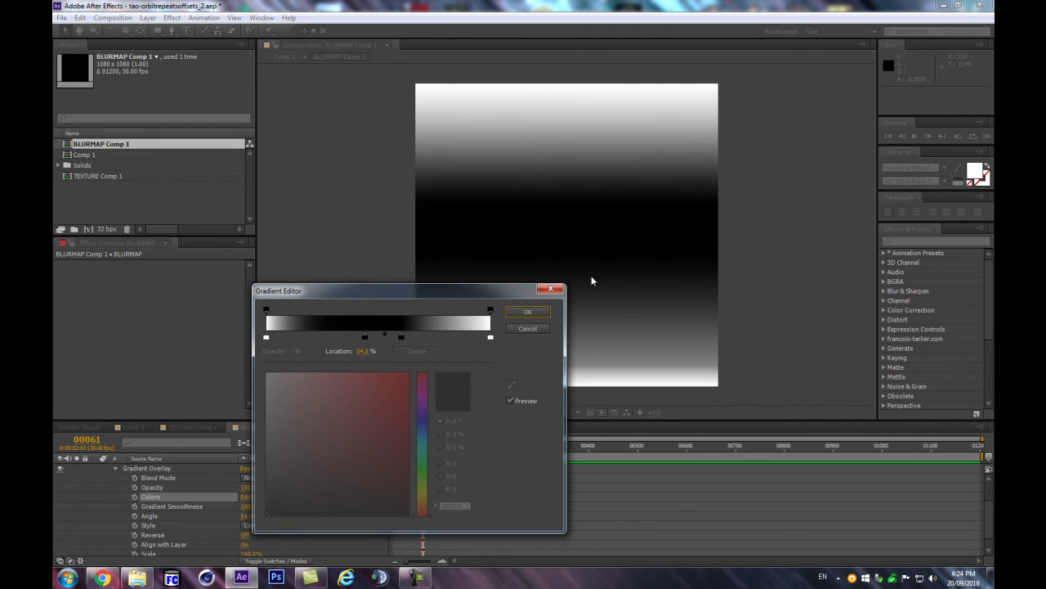
mouse_move(365, 337)
left_mouse_down()
mouse_move(344, 337)
mouse_move(390, 340)
mouse_move(377, 342)
left_mouse_up()
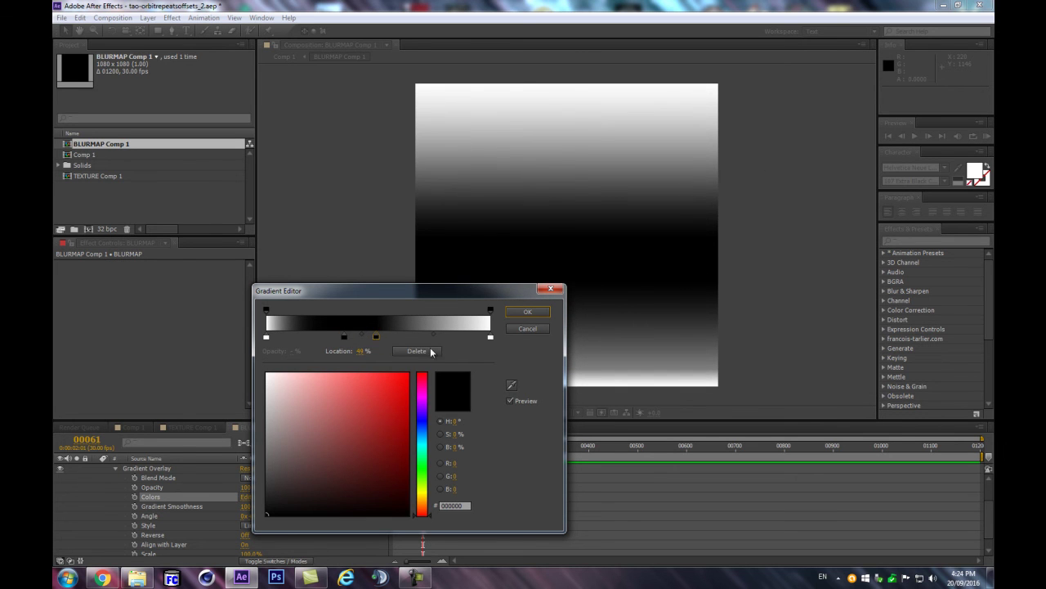
left_click(531, 312)
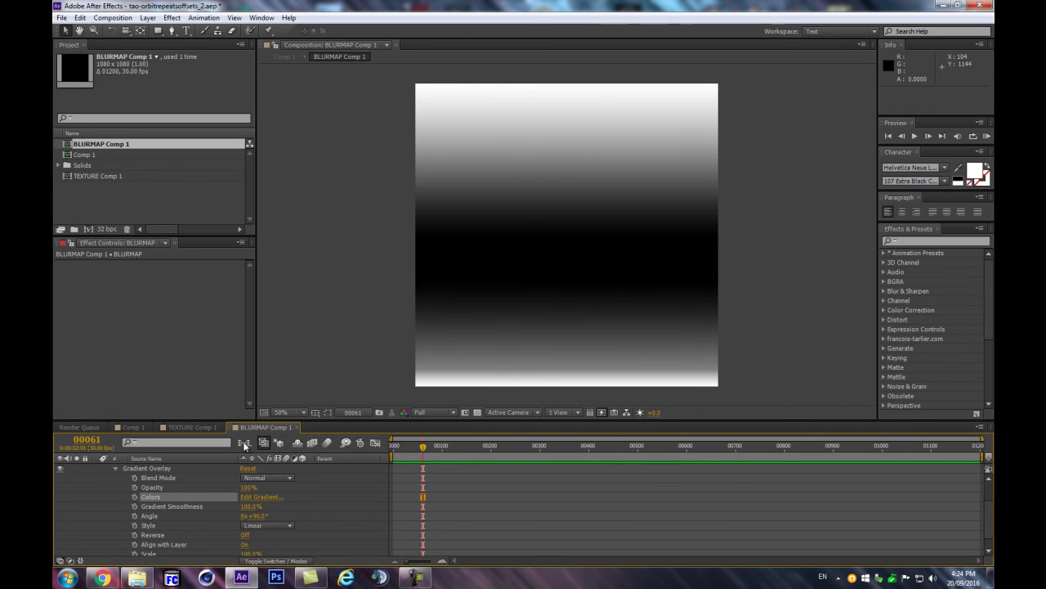
Rotate the Gradient Overlay angle so the black band slopes diagonally down to the frame's lower right, and return to Comp 1.
left_click(244, 443)
left_click(271, 526)
left_click_drag(261, 513, 252, 516)
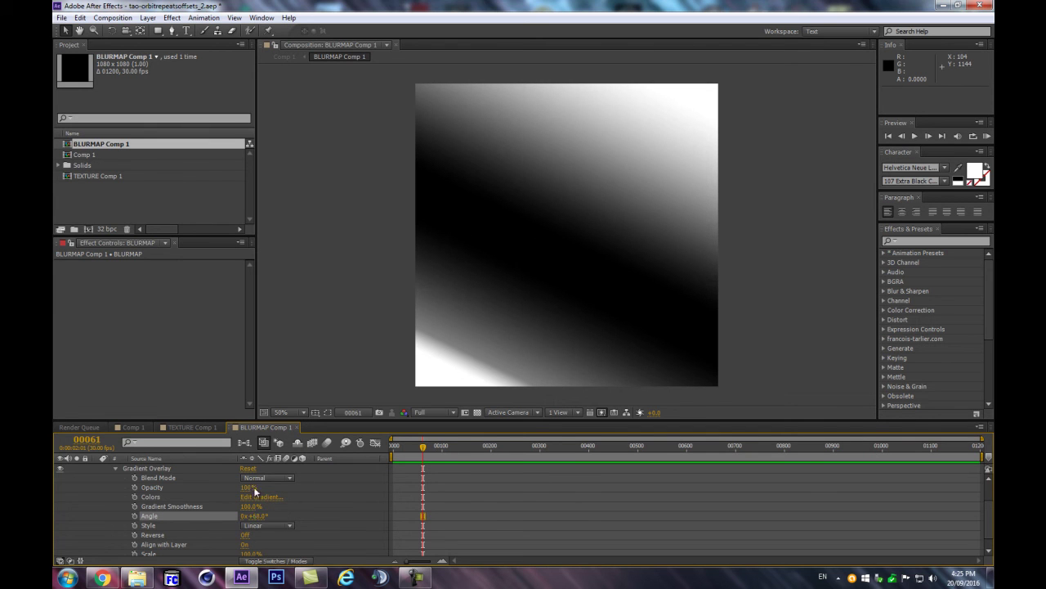
left_click(244, 443)
left_click(173, 446)
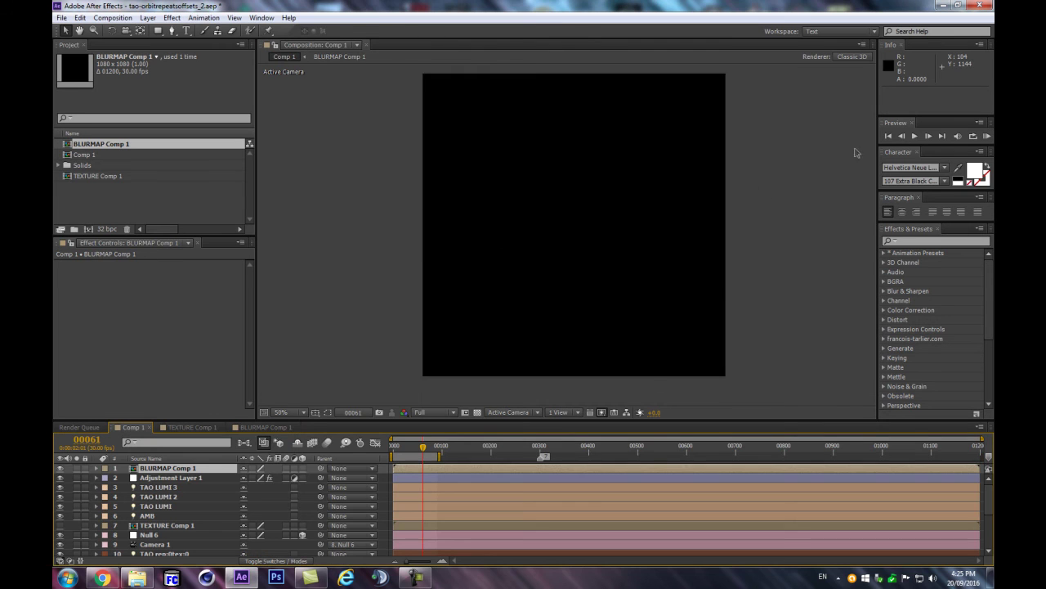
Hide the BLURMAP Comp 1 layer and create a new adjustment layer above it.
left_click(60, 467)
left_click(59, 467)
left_click(60, 468)
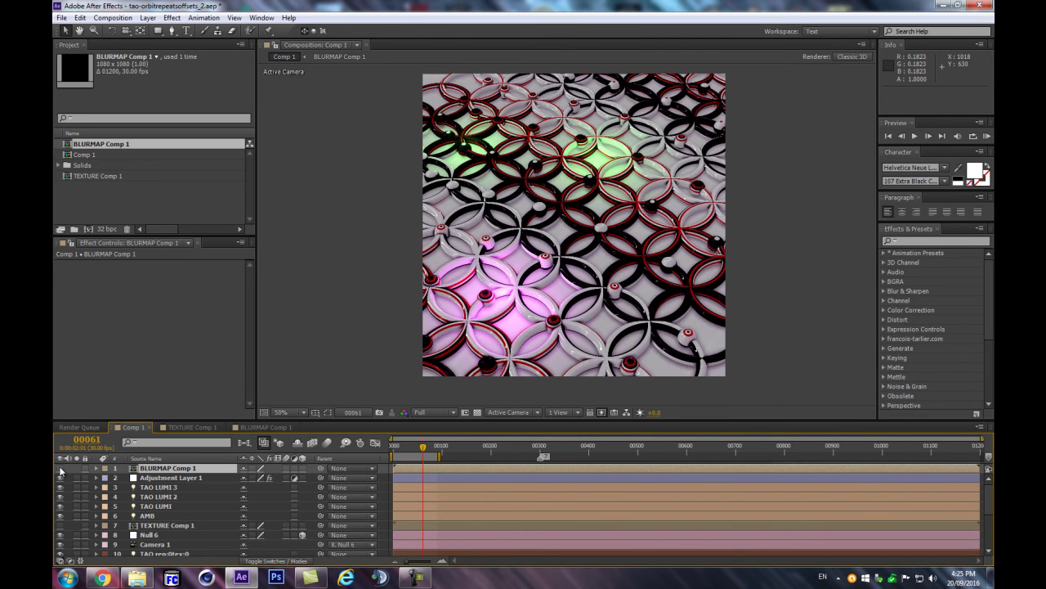
left_click(59, 468)
left_click(152, 480)
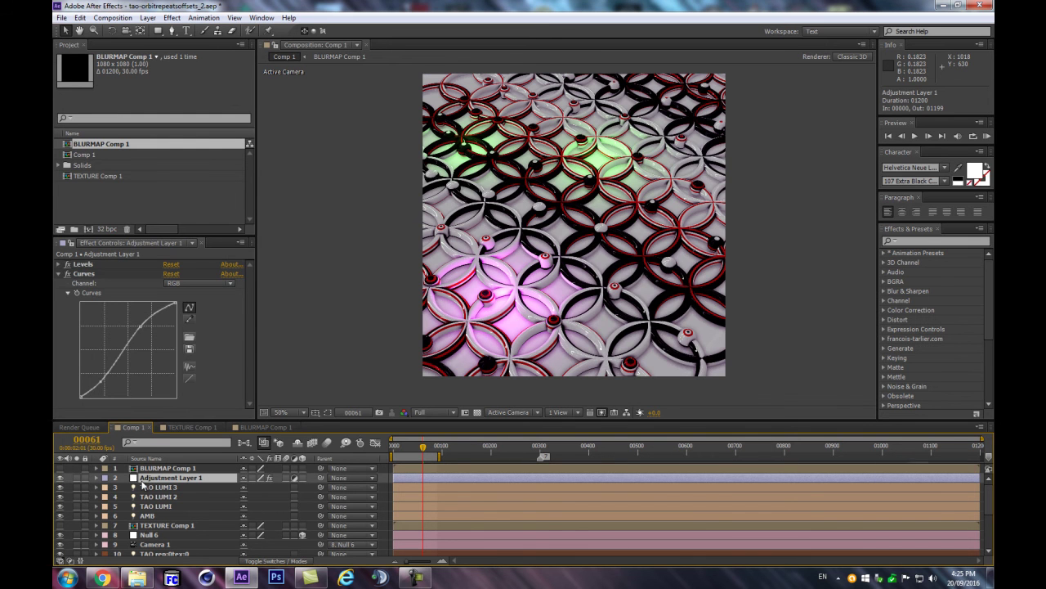
key("ctrl+alt+y")
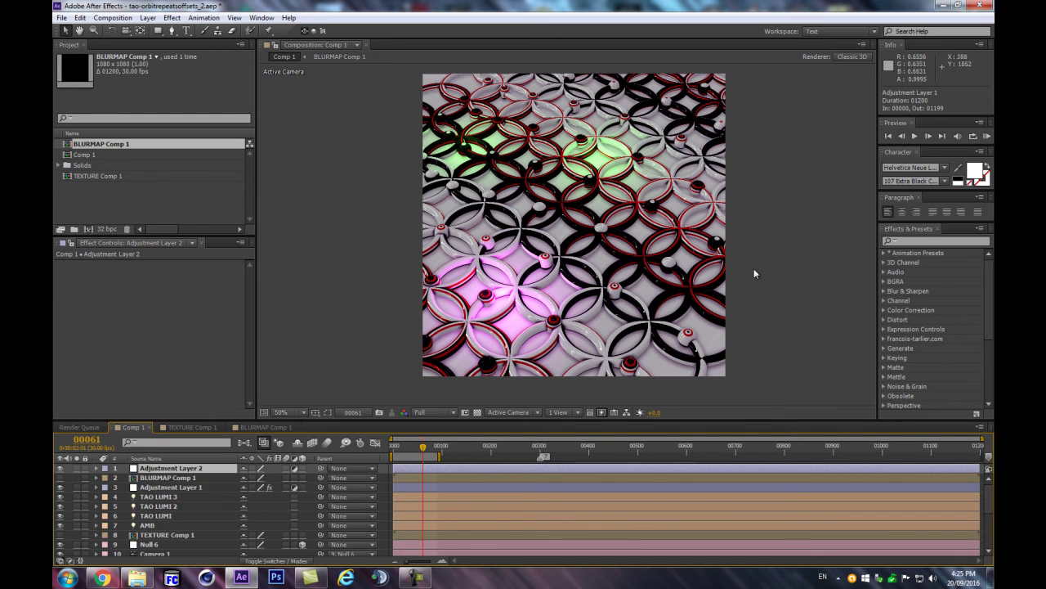
Apply Camera Lens Blur to Adjustment Layer 2 and set its Blur Map layer to BLURMAP Comp 1.
left_click(920, 240)
type("cam")
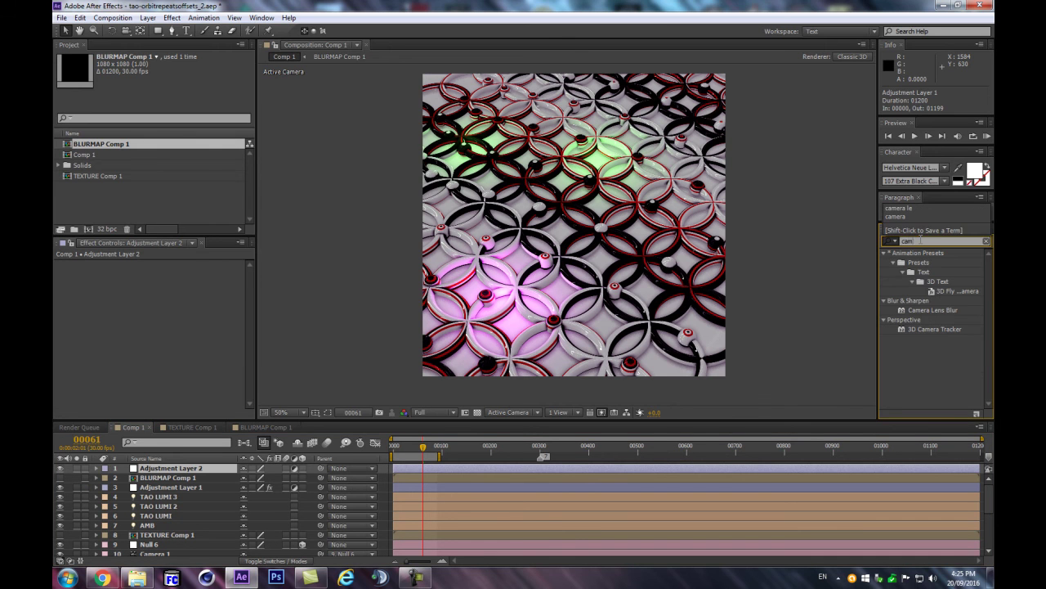
type("era")
left_click_drag(931, 311, 170, 467)
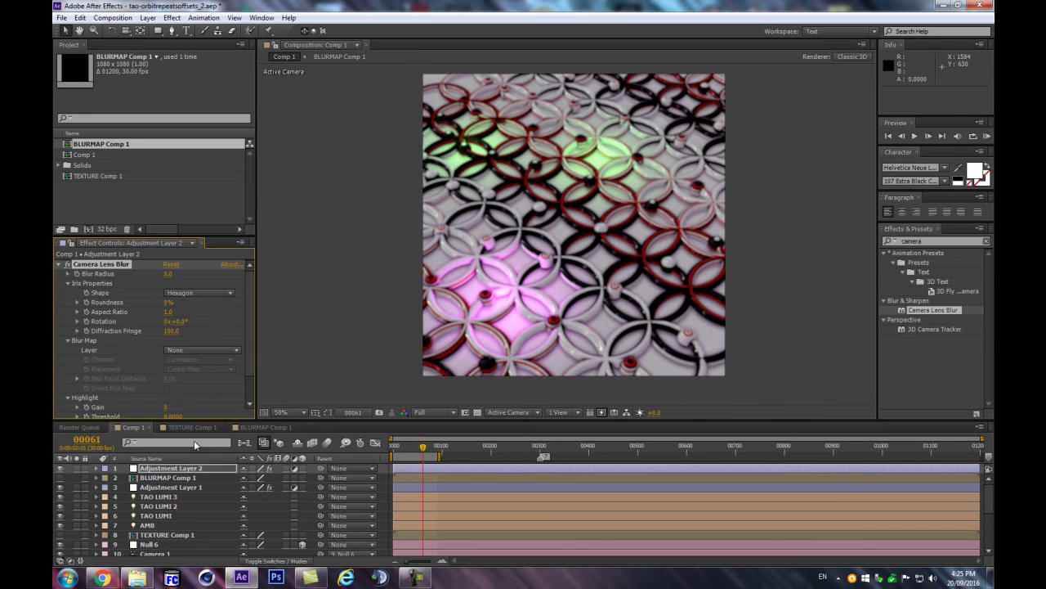
scroll(171, 350, "down", 2)
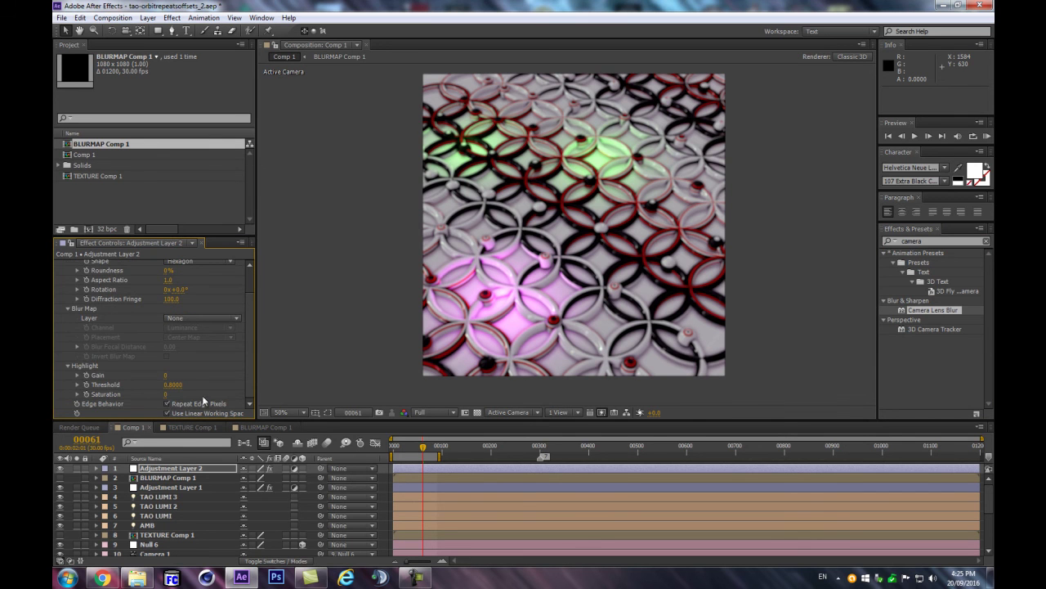
left_click(182, 318)
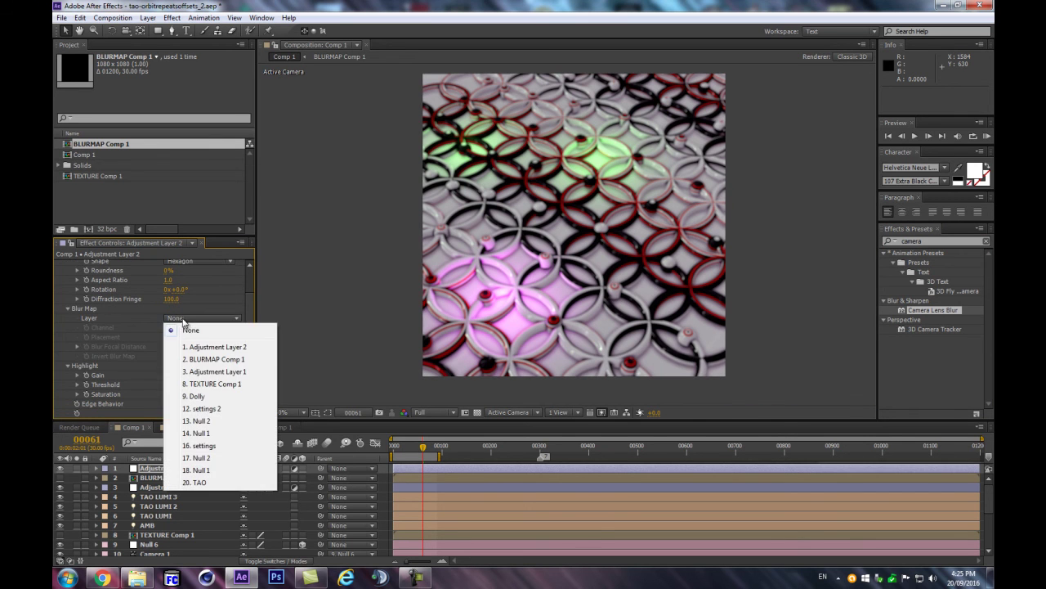
left_click(217, 360)
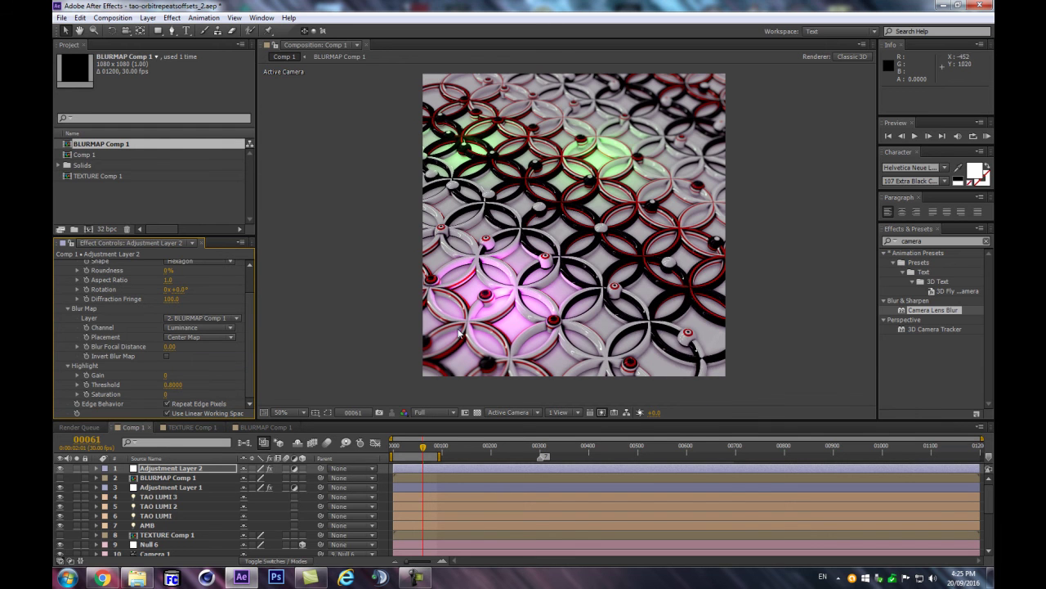
Inspect the lens blur up close in the lower-left, upper-right and middle areas of the pattern.
scroll(488, 327, "up", 1)
left_click_drag(489, 329, 509, 227)
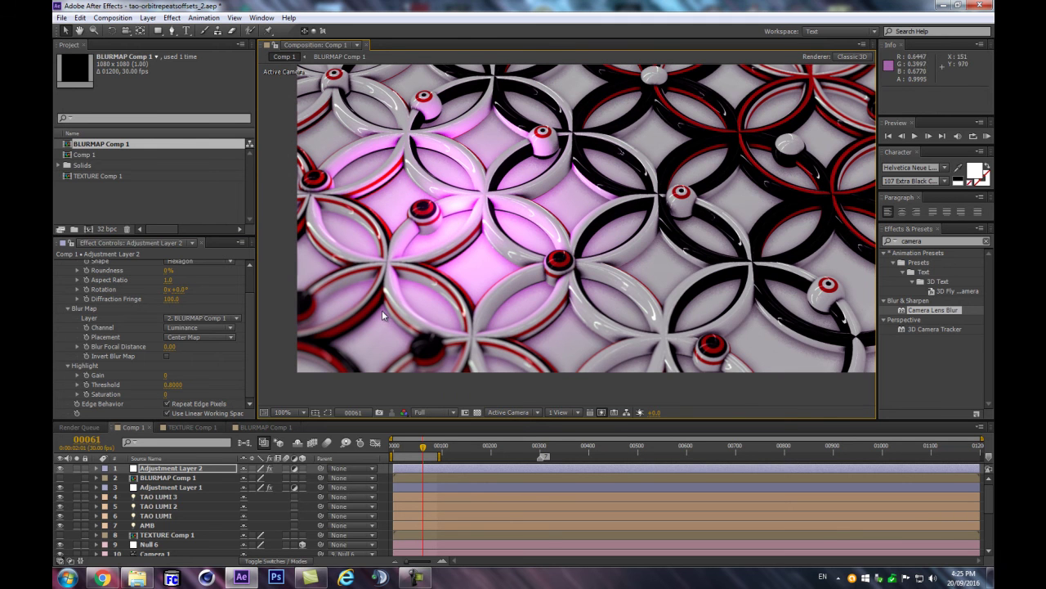
scroll(382, 310, "down", 3)
scroll(604, 230, "up", 4)
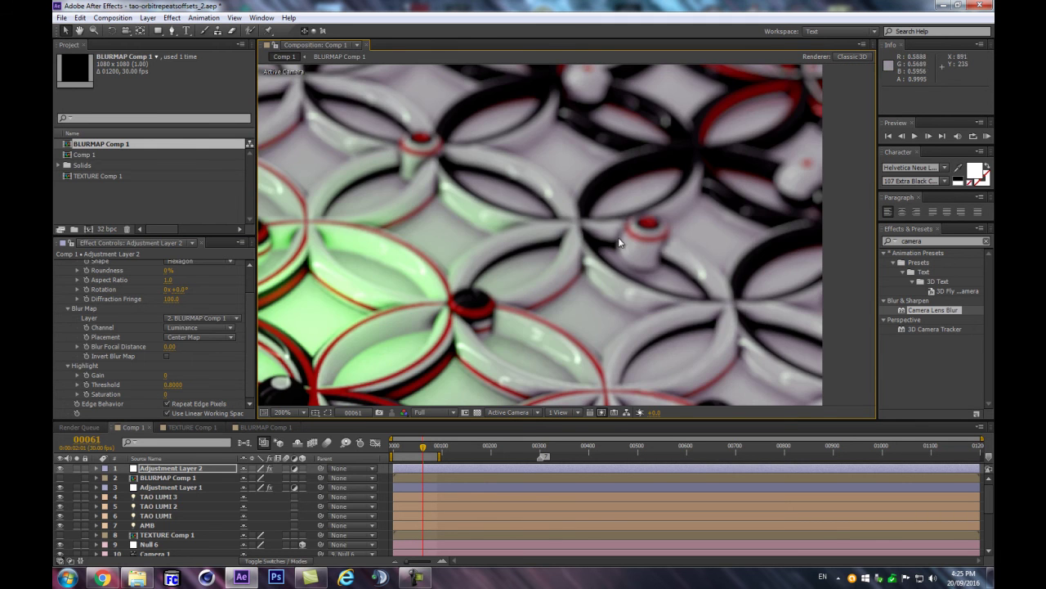
scroll(654, 187, "down", 2)
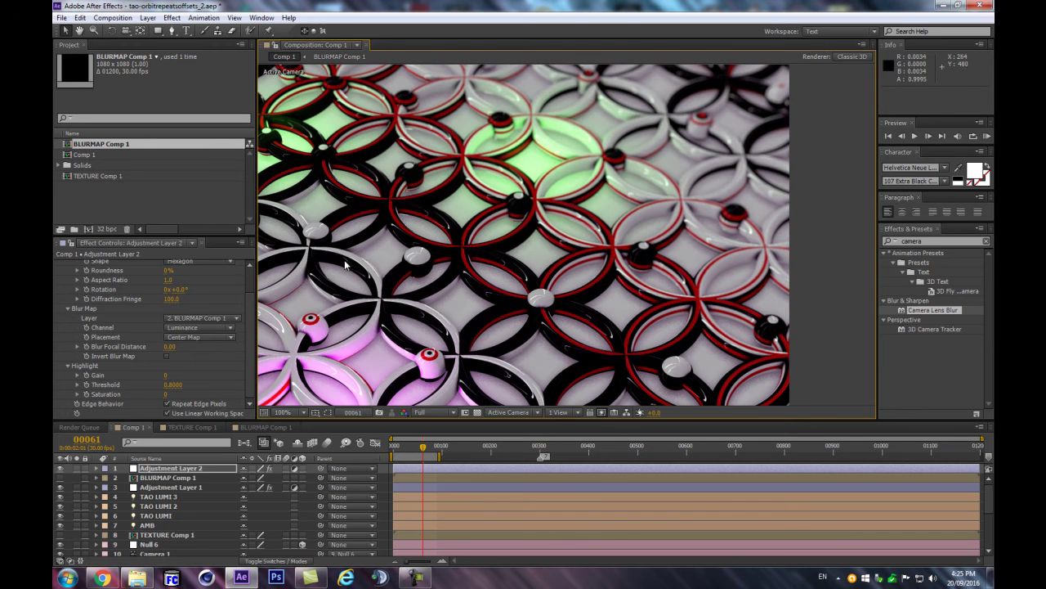
scroll(458, 278, "down", 2)
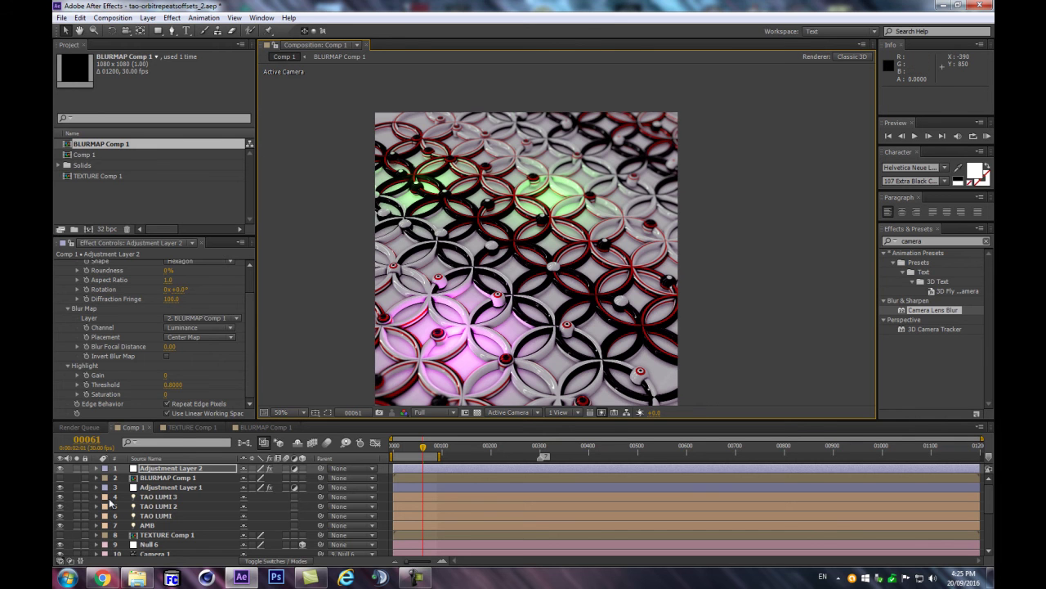
Set the Camera Lens Blur radius on Adjustment Layer 2 to 14.
scroll(199, 347, "up", 3)
left_click_drag(171, 274, 180, 270)
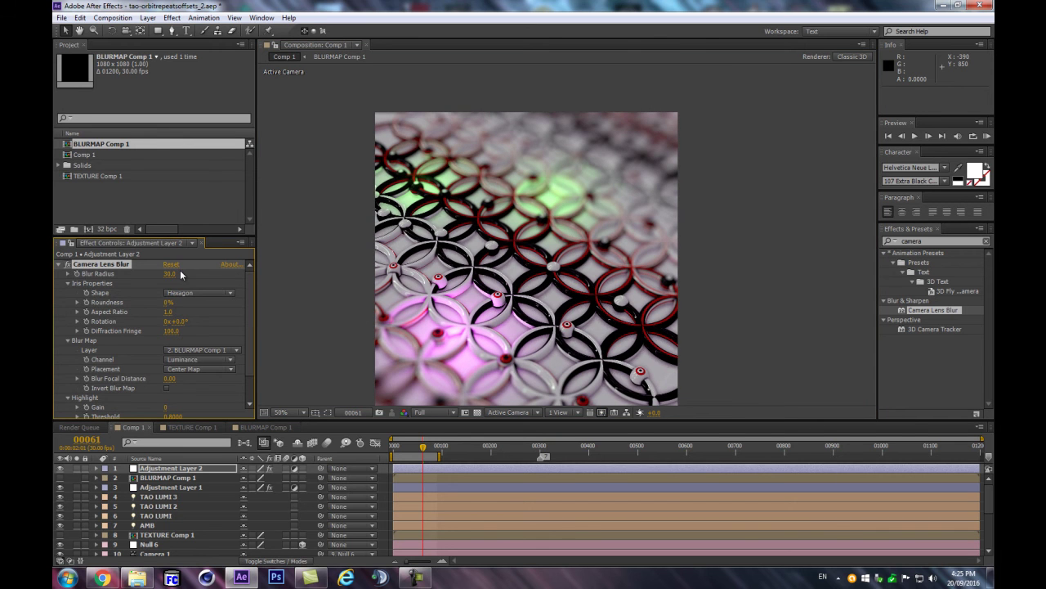
scroll(712, 145, "up", 2)
scroll(711, 145, "down", 2)
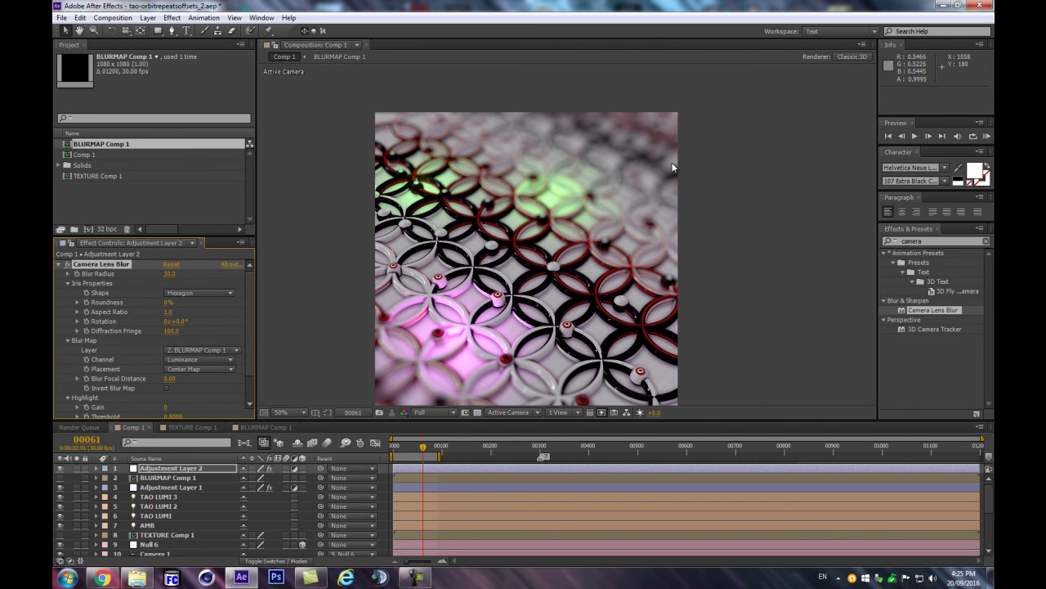
left_click_drag(163, 275, 160, 276)
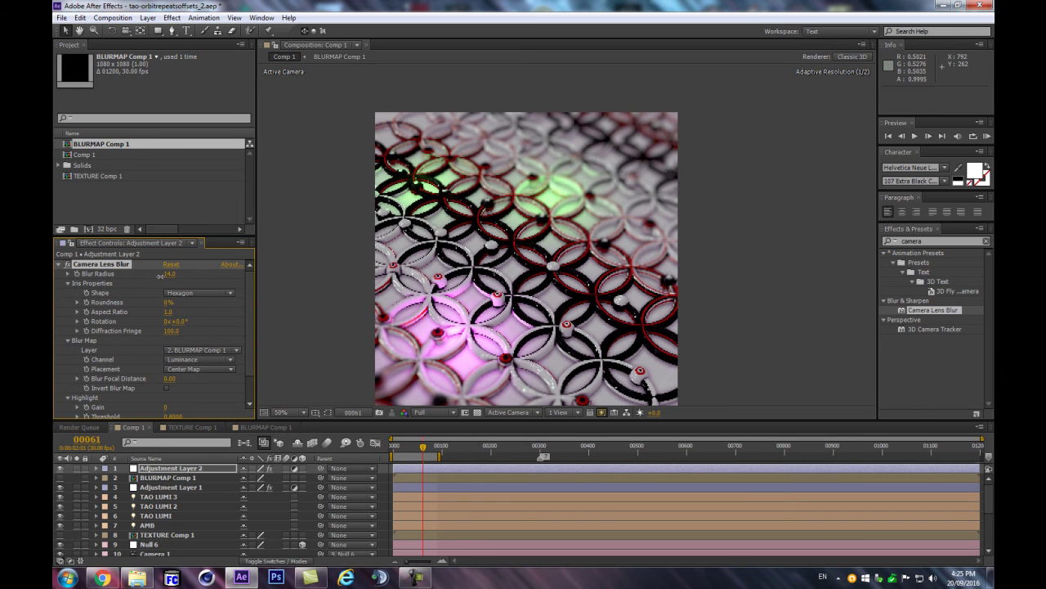
key("space")
left_click_drag(351, 335, 371, 310)
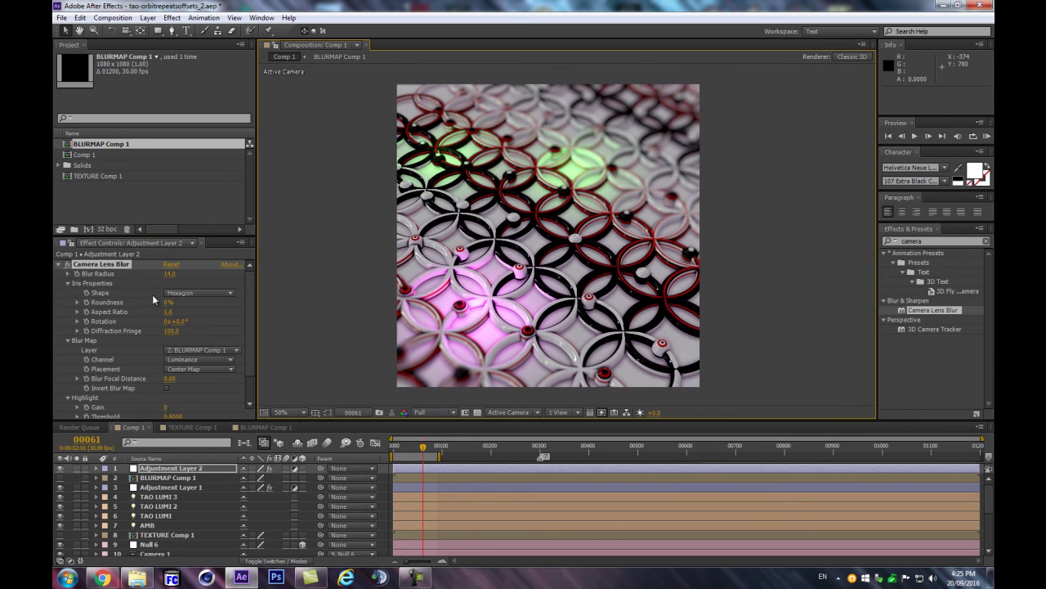
Create a 1080 x 1080 px dark red solid with color 120202 above Adjustment Layer 2.
left_click(180, 471)
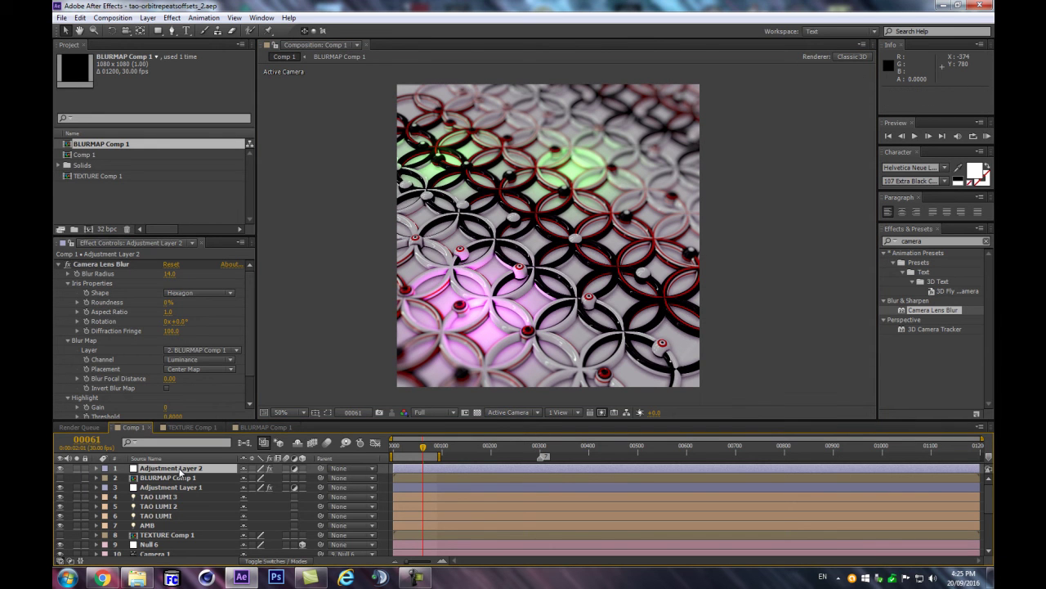
key("ctrl+shift+y")
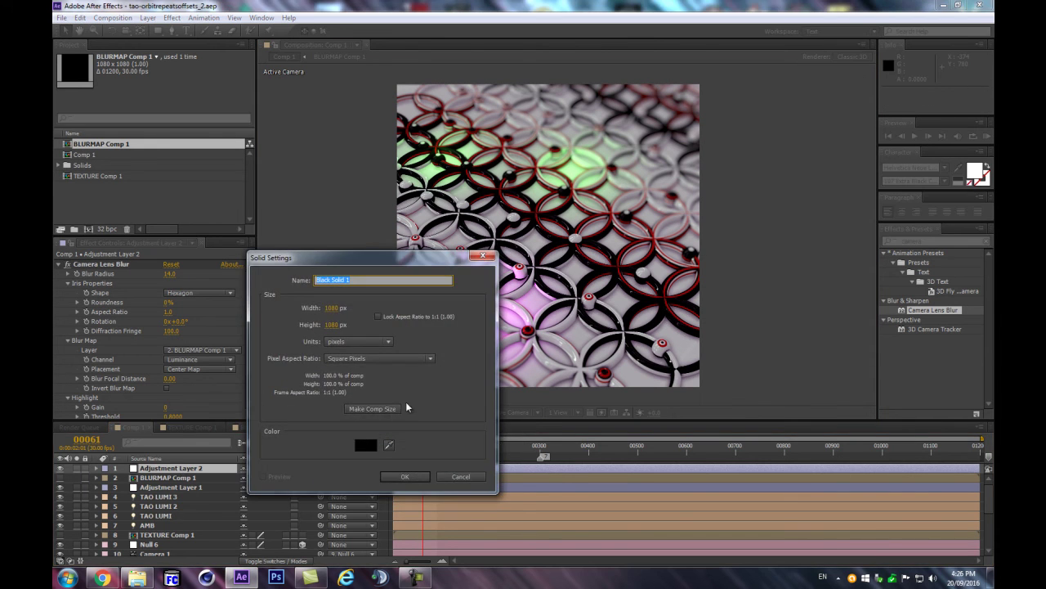
left_click(365, 445)
left_click(828, 446)
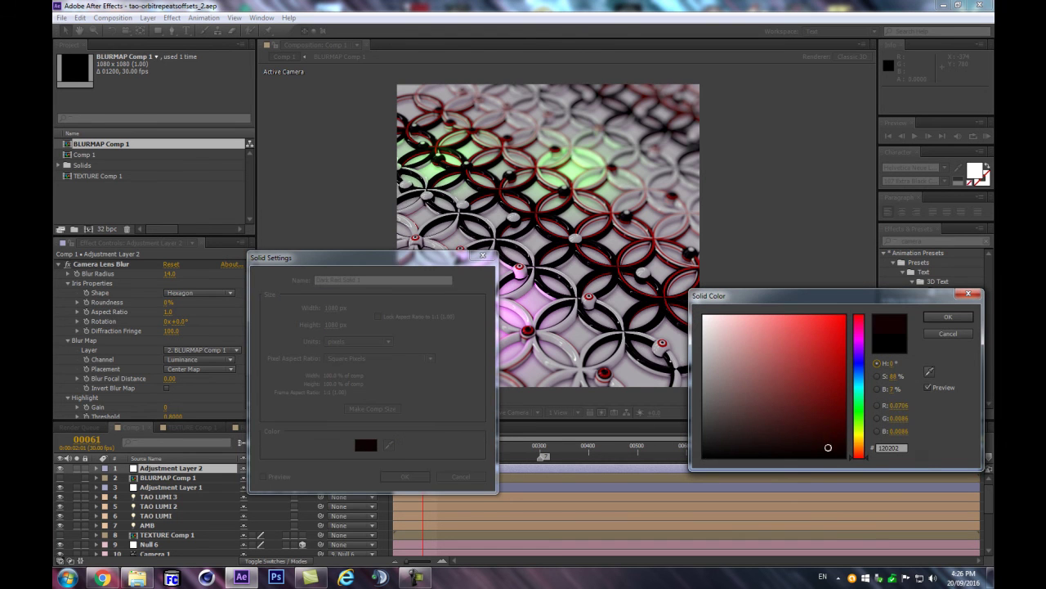
key("Return")
left_click(402, 477)
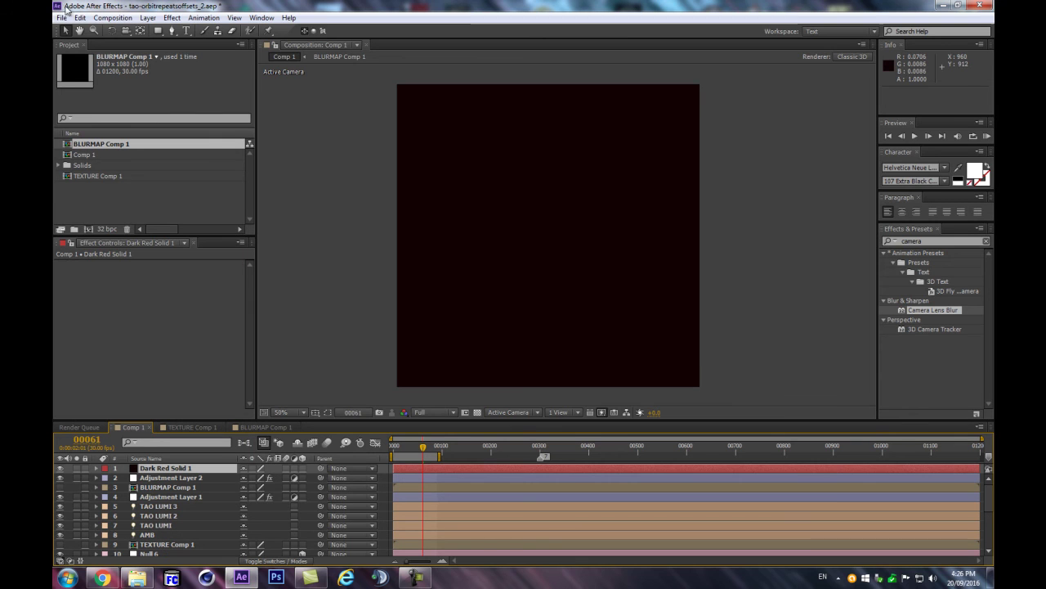
Add a full-frame elliptical mask to the dark red solid, inverted and feathered by about 302 pixels.
left_click_drag(158, 30, 217, 58)
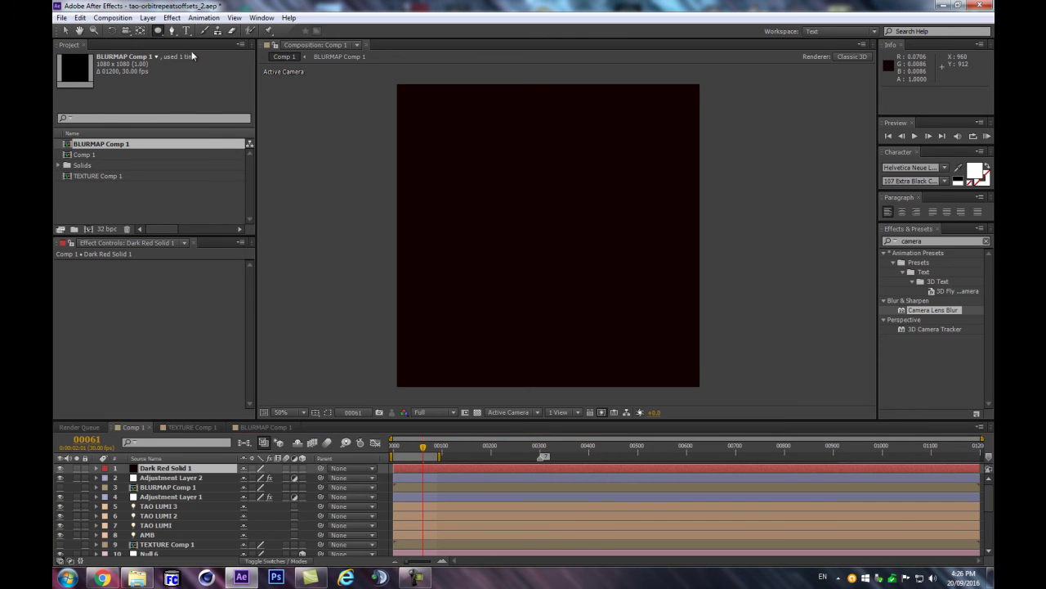
double_click(157, 31)
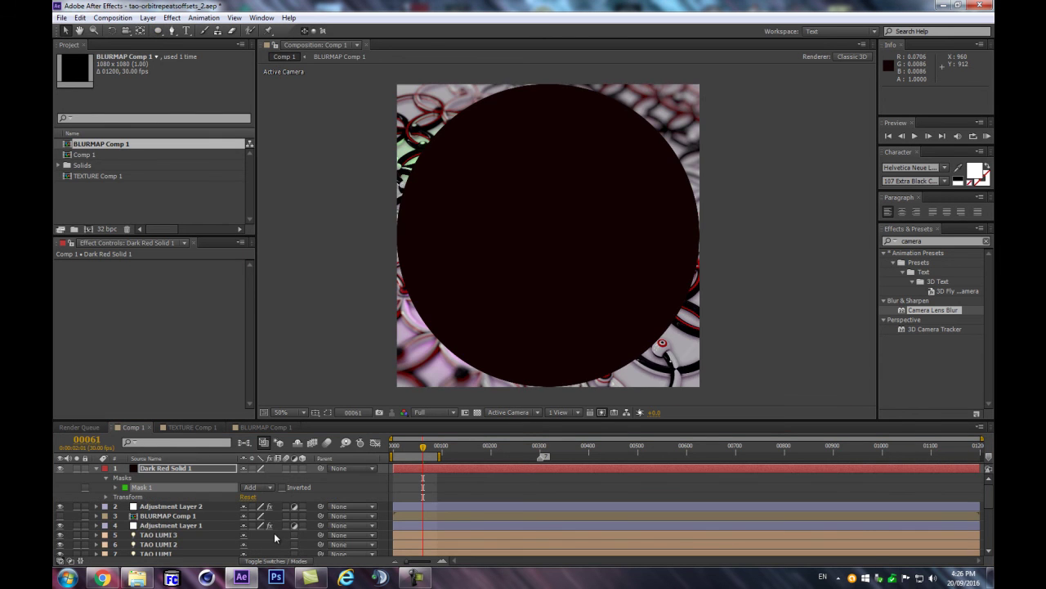
left_click(282, 487)
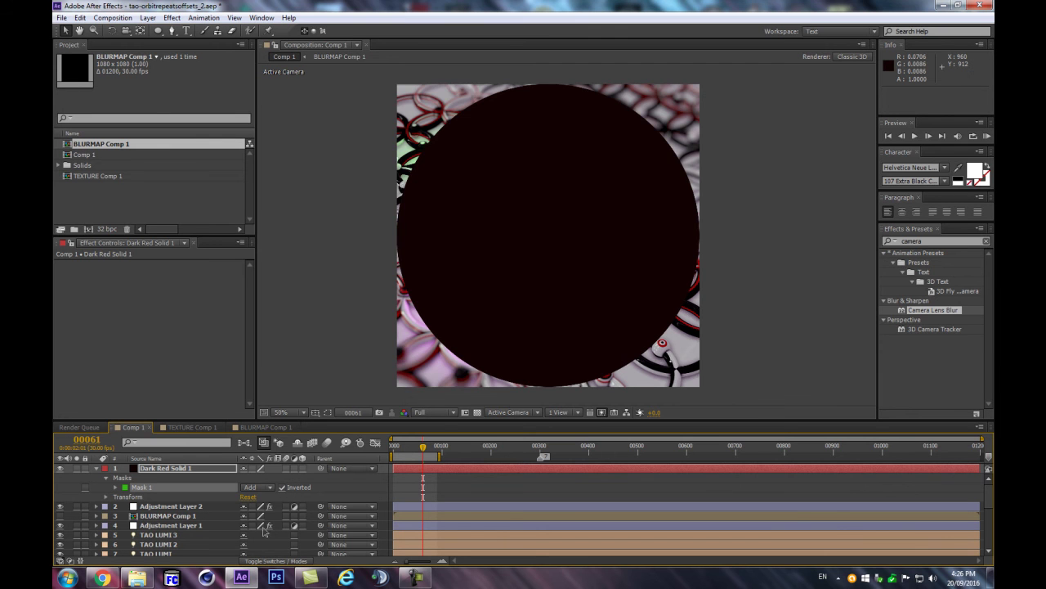
key("m")
key("m")
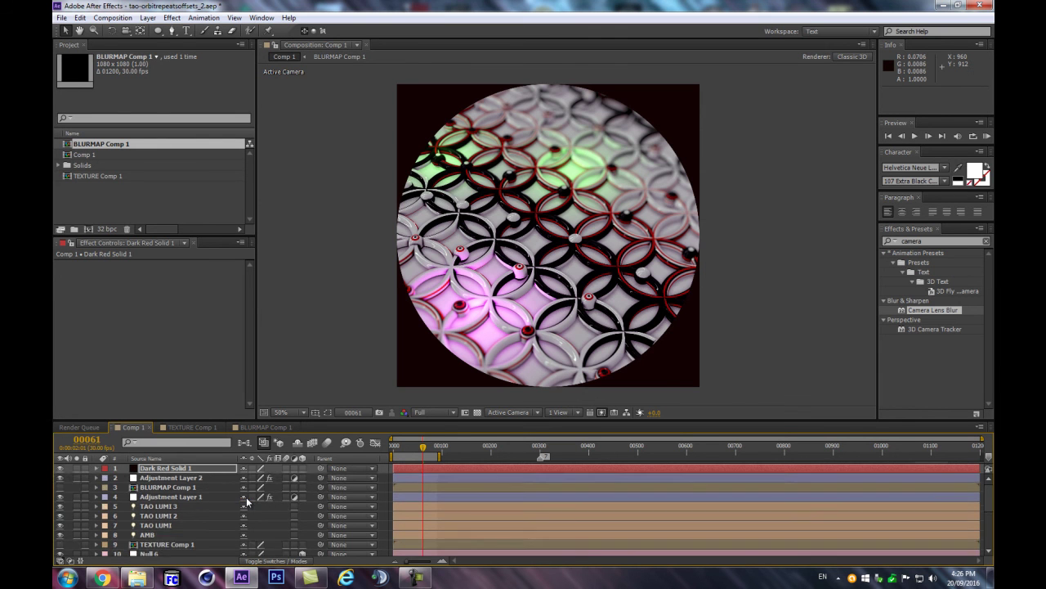
left_click_drag(303, 490, 372, 490)
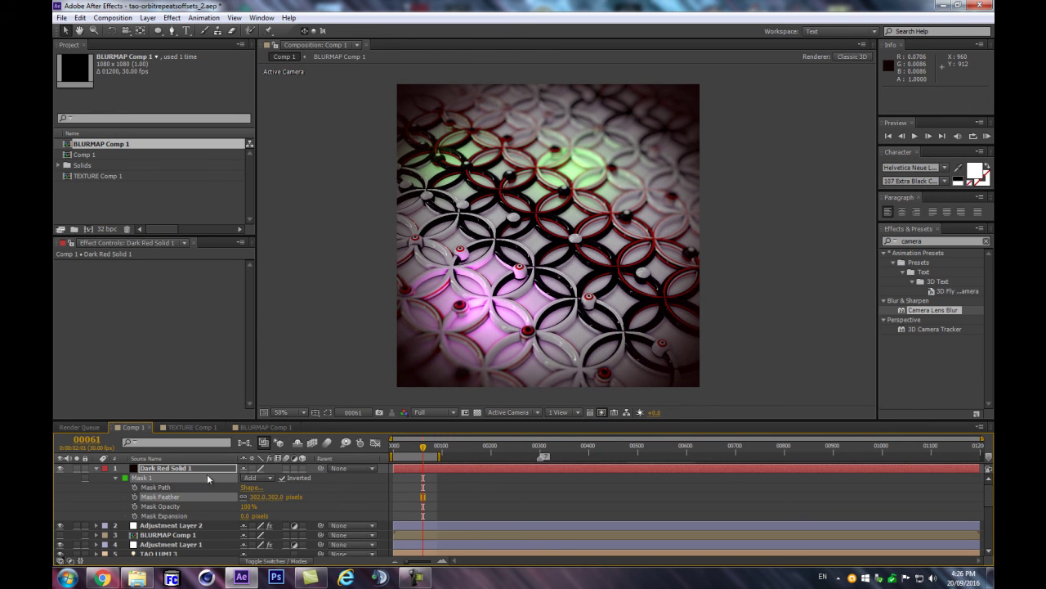
Set the dark red solid's blending mode to Color Burn and its opacity to 41%.
key("F4")
left_click(257, 468)
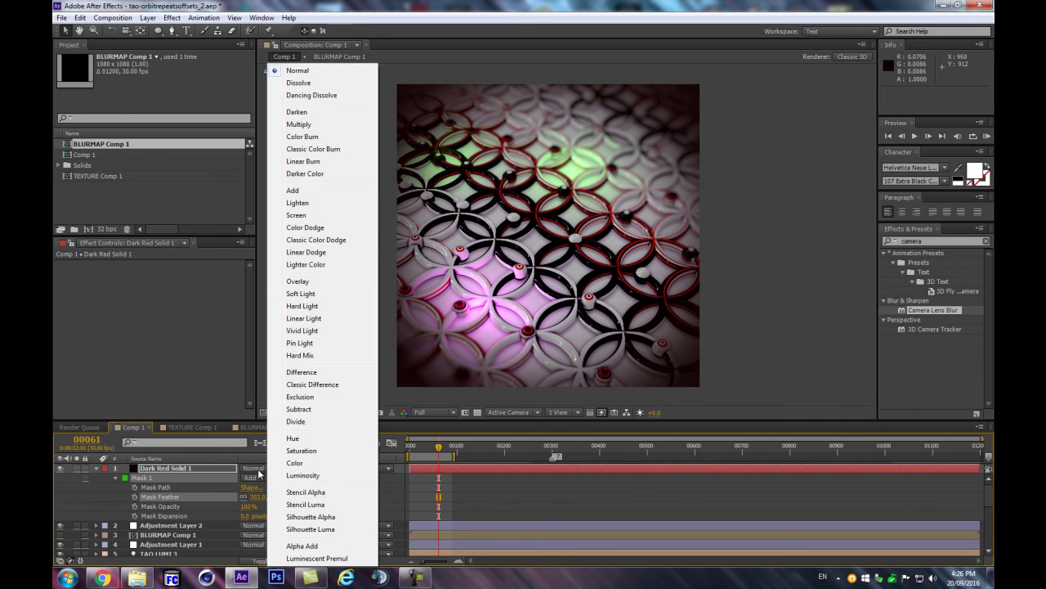
left_click(313, 139)
key("t")
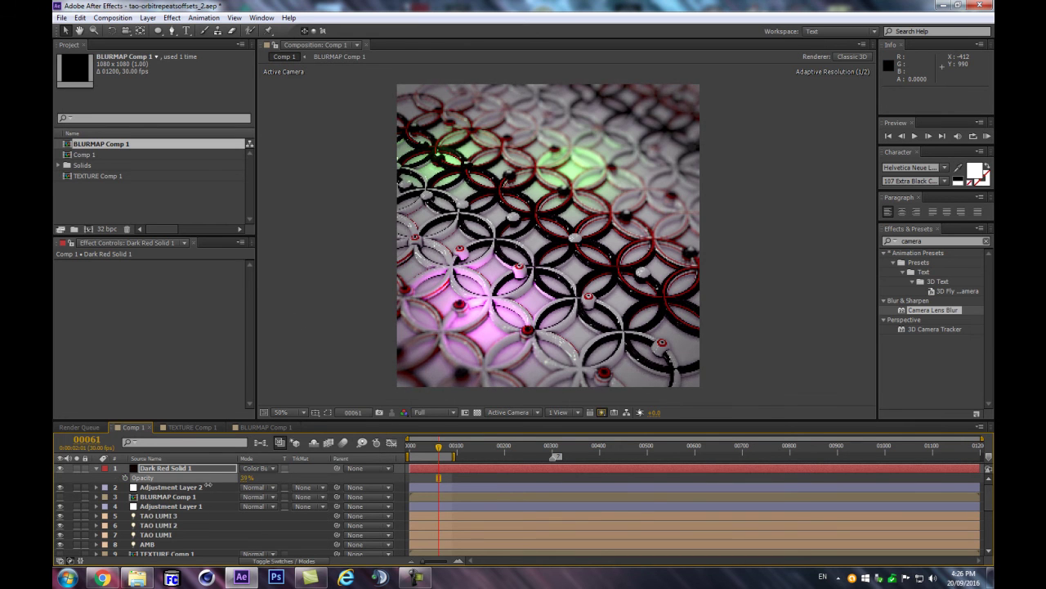
left_click_drag(208, 485, 210, 485)
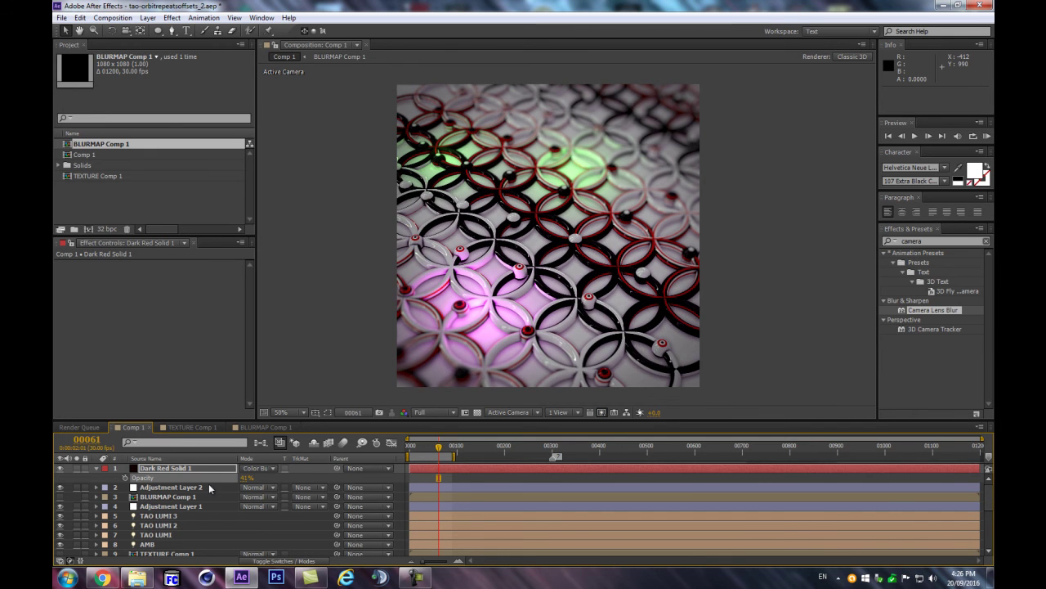
Reshape the vignette mask into an uneven oval bulging past the frame's left edge, and raise the dark red solid's opacity slightly.
left_click(327, 412)
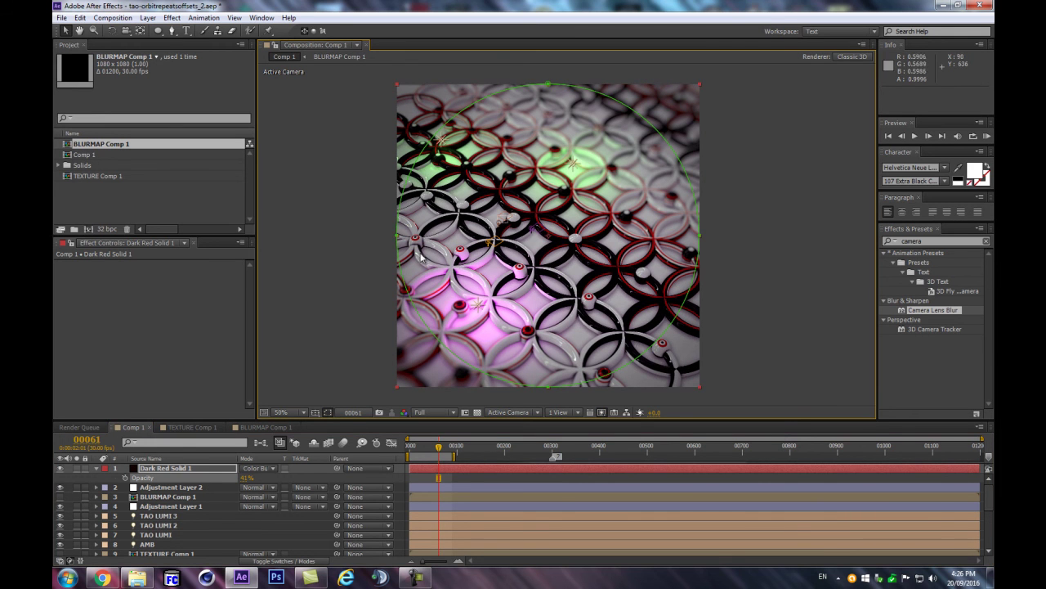
left_click_drag(400, 235, 375, 249)
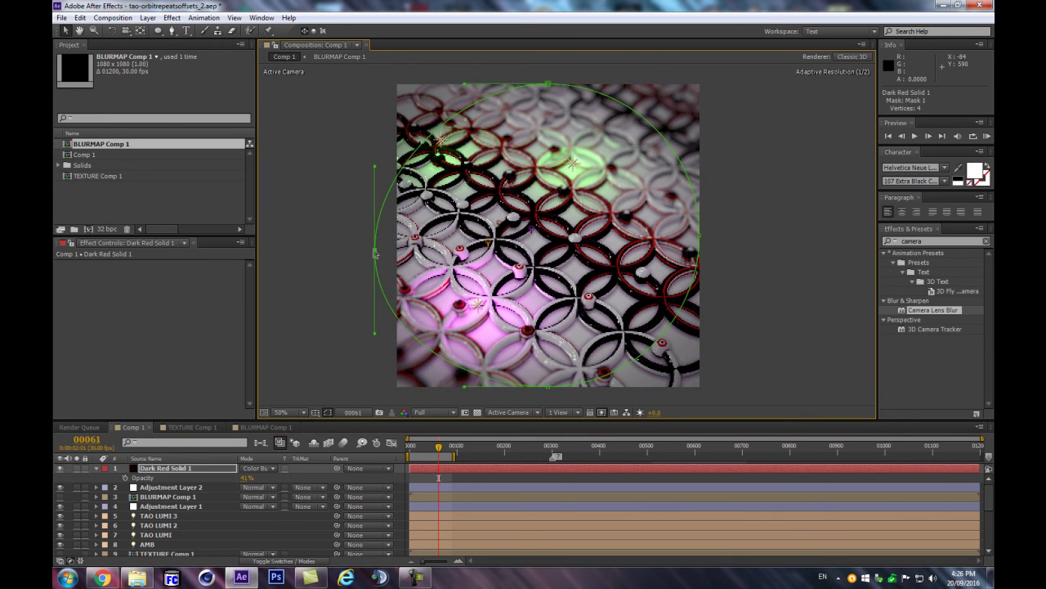
left_click_drag(465, 83, 447, 63)
left_click_drag(699, 234, 690, 238)
left_click_drag(551, 386, 597, 382)
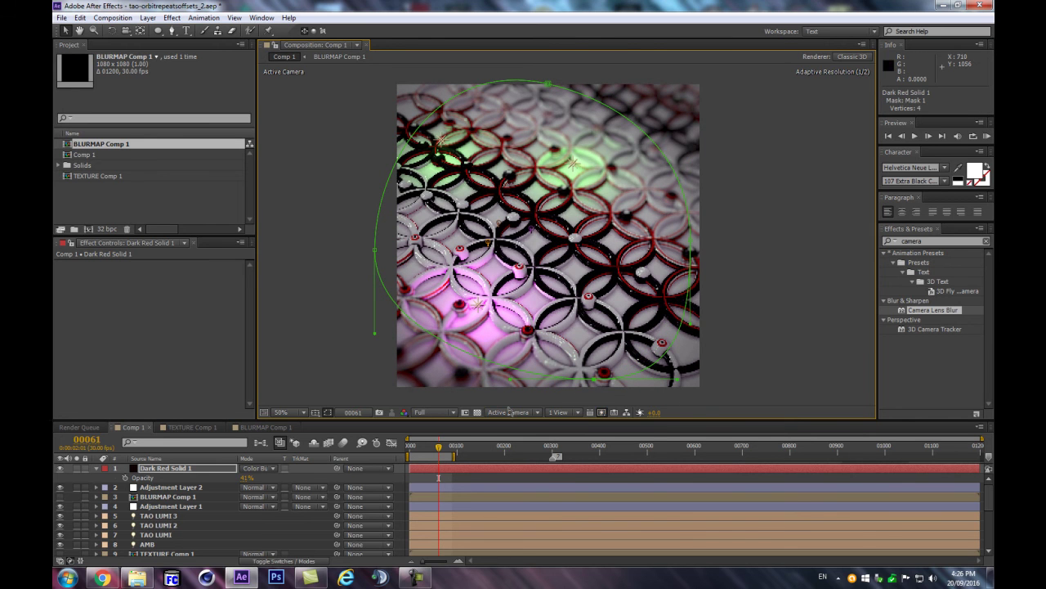
left_click_drag(248, 478, 251, 477)
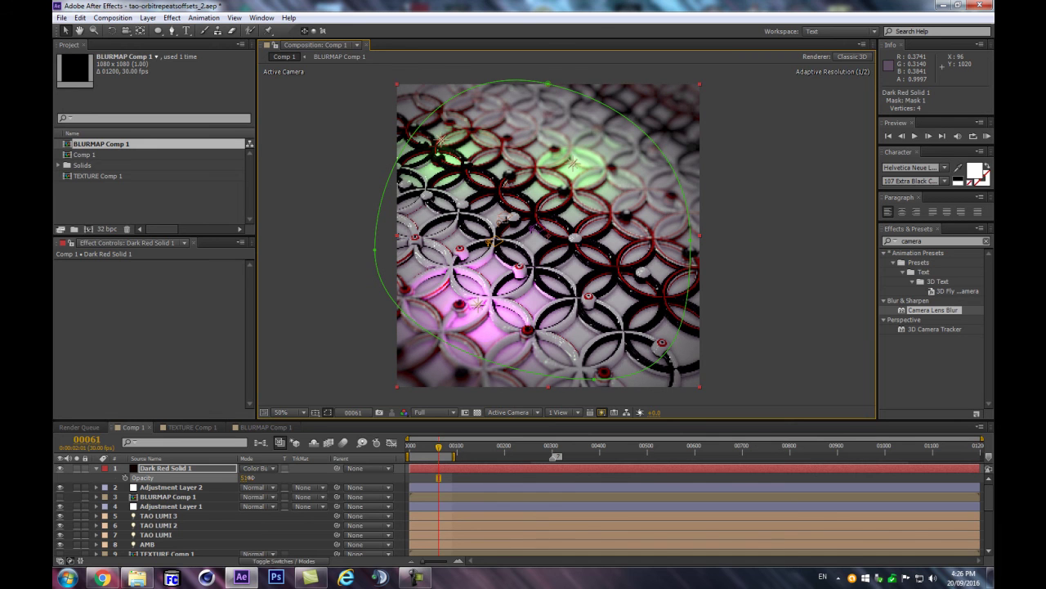
left_click(96, 467)
key("ctrl+shift+h")
Try the dark red solid beneath Adjustment Layer 2, and return it to the top of the layer stack.
left_click_drag(178, 469, 167, 487)
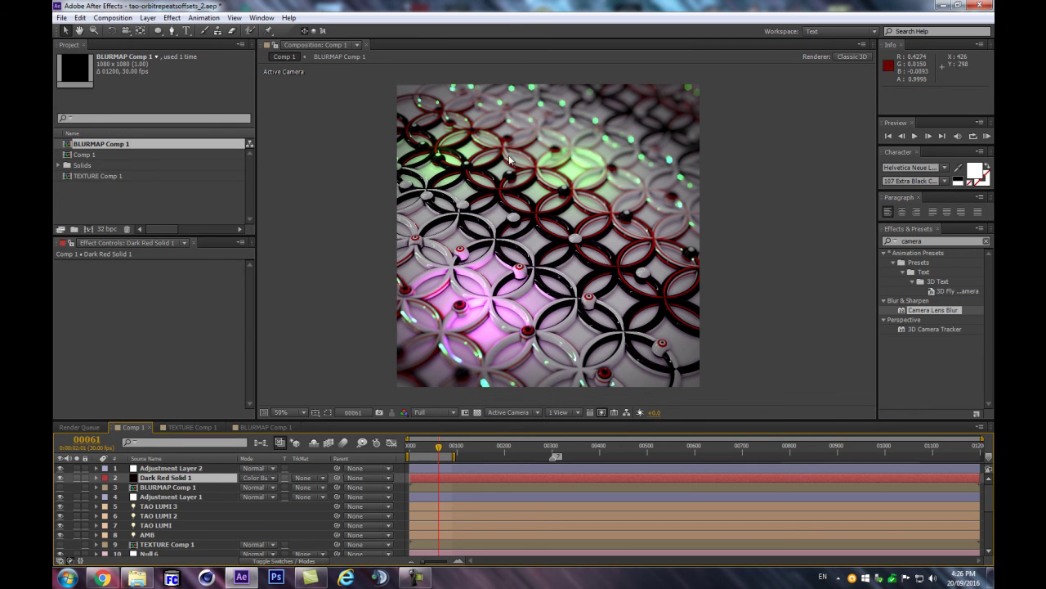
left_click_drag(167, 478, 168, 465)
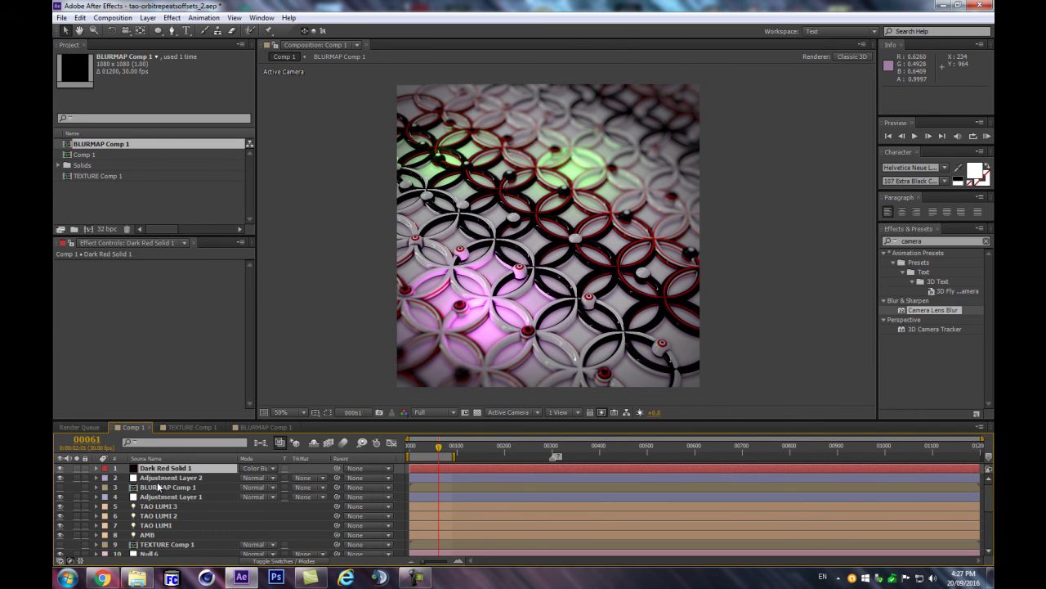
Save the project and add a new adjustment layer above the dark red solid.
left_click(162, 478)
left_click(162, 470)
key("ctrl+s")
key("ctrl+alt+y")
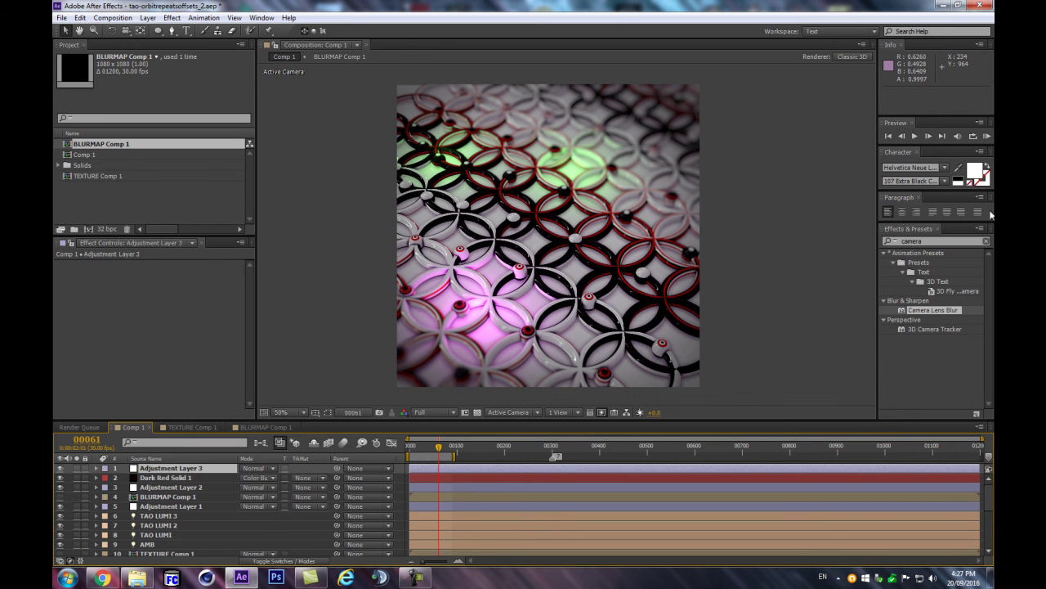
Search the effects for glow and apply the Stylize Glow effect to Adjustment Layer 3.
double_click(932, 242)
type("glow")
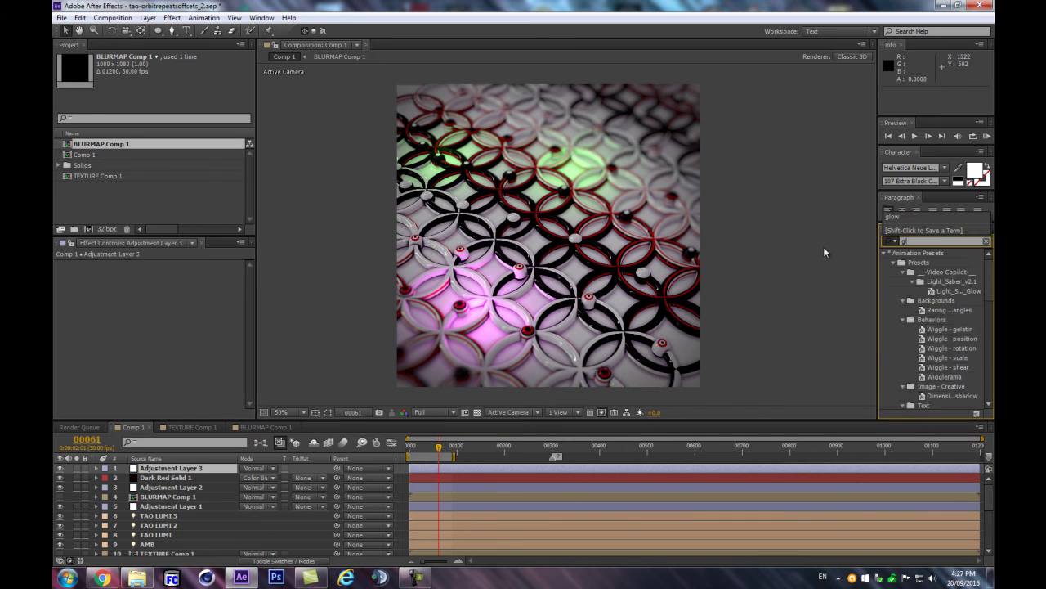
key("BackSpace")
type("w")
left_click_drag(988, 323, 988, 364)
left_click_drag(908, 384, 162, 467)
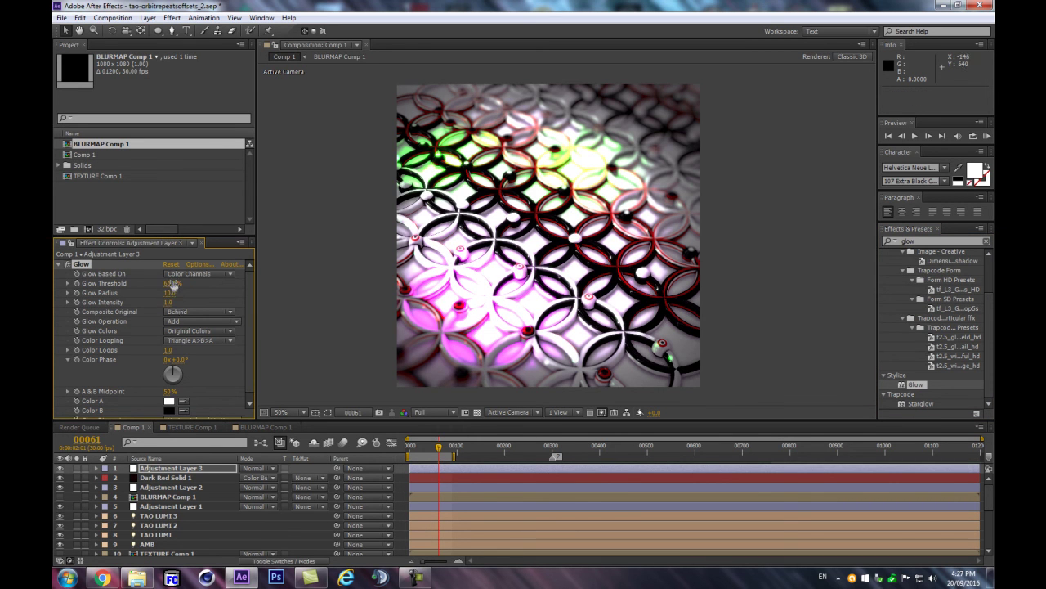
Raise the Glow threshold on Adjustment Layer 3, and set the Glow radius to 28 and intensity to 0.2.
left_click_drag(170, 286, 65, 310)
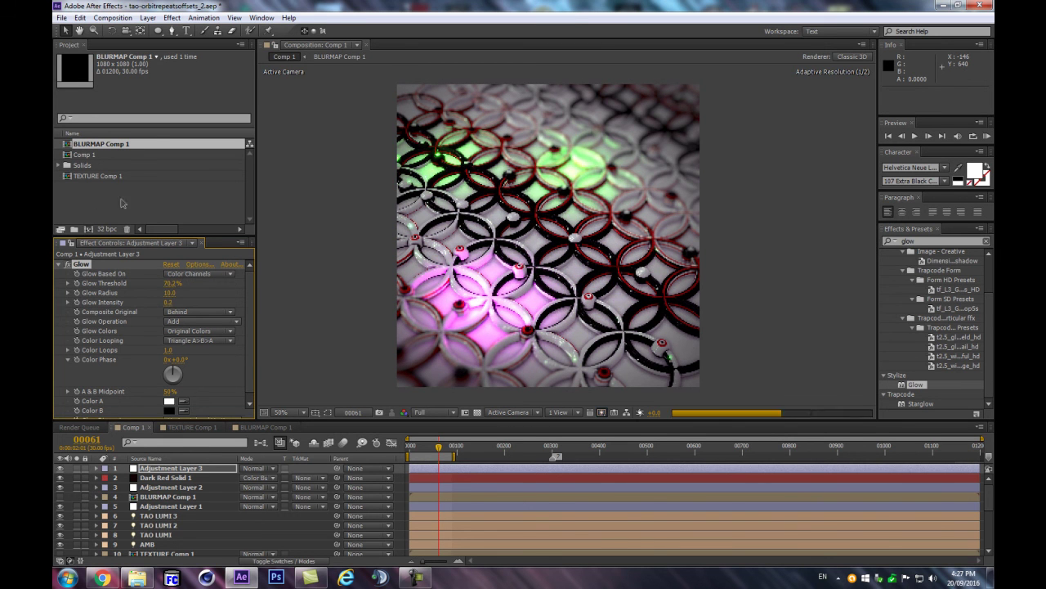
mouse_move(169, 293)
left_mouse_down()
mouse_move(188, 288)
mouse_move(170, 284)
left_mouse_up()
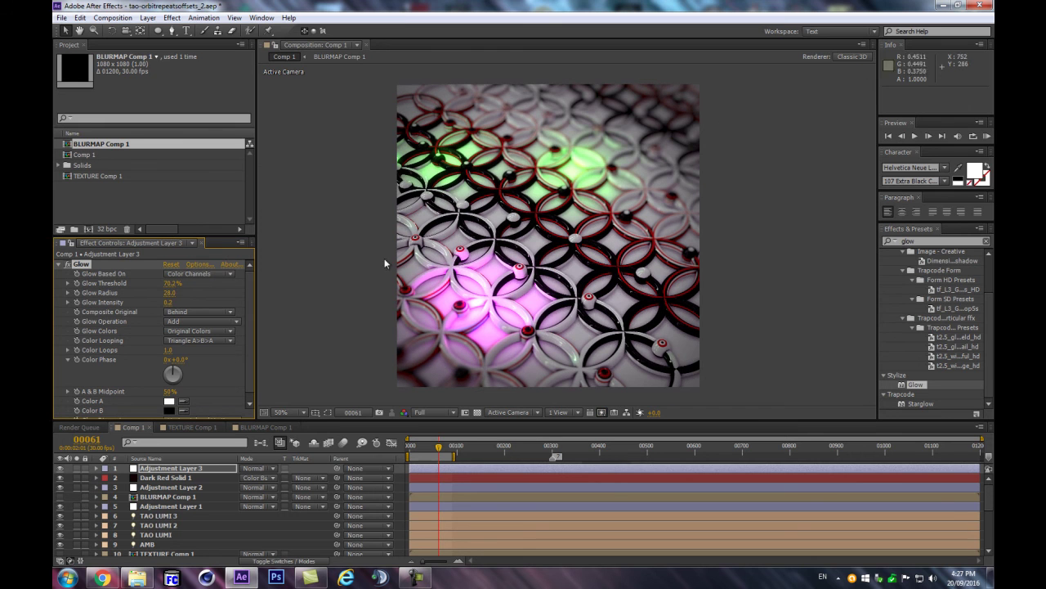
mouse_move(173, 283)
left_mouse_down()
mouse_move(122, 283)
mouse_move(188, 274)
mouse_move(165, 276)
left_mouse_up()
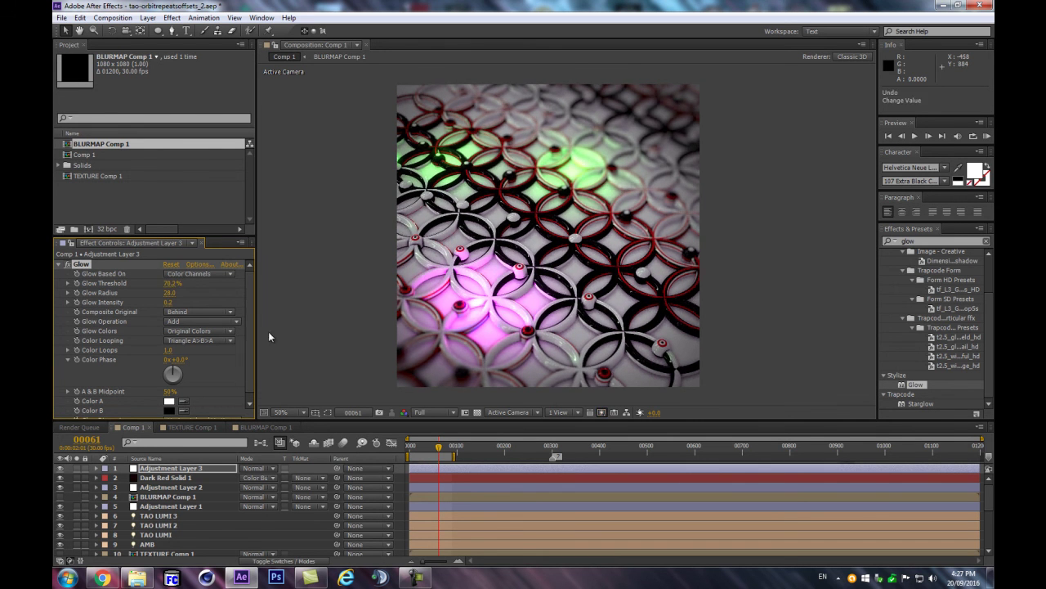
Switch to Chrome and open the looping wiggle expression guide on motionscript.com.
left_click(102, 577)
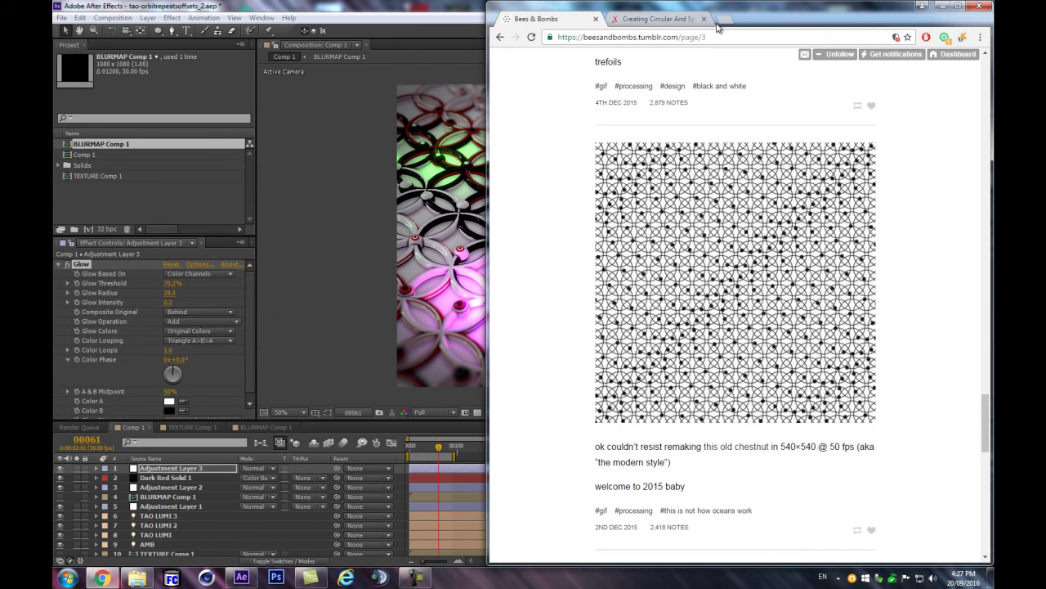
left_click(658, 18)
left_click(694, 37)
type("go")
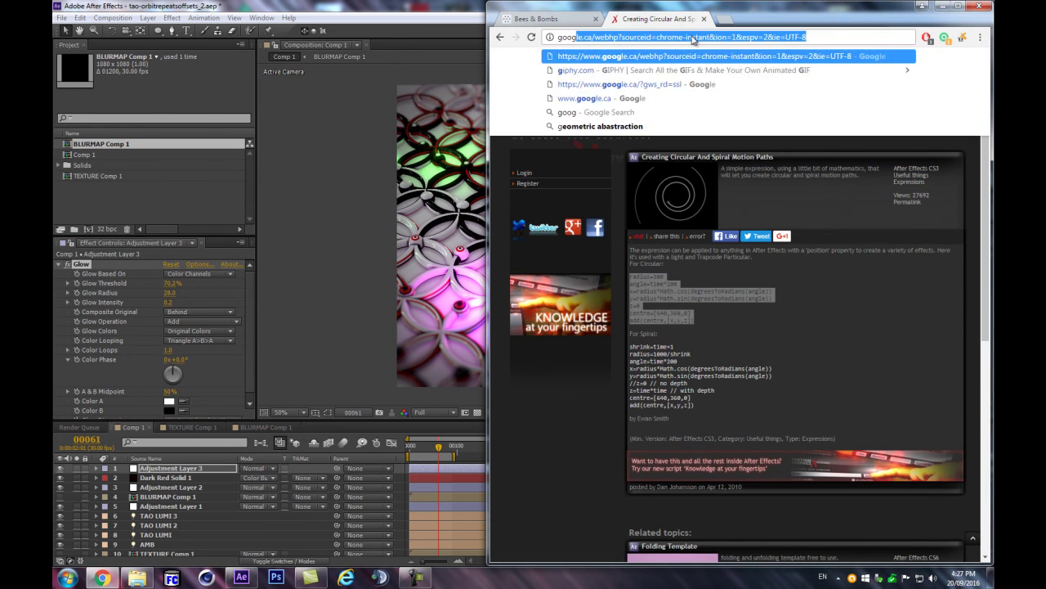
key("Return")
type("dan")
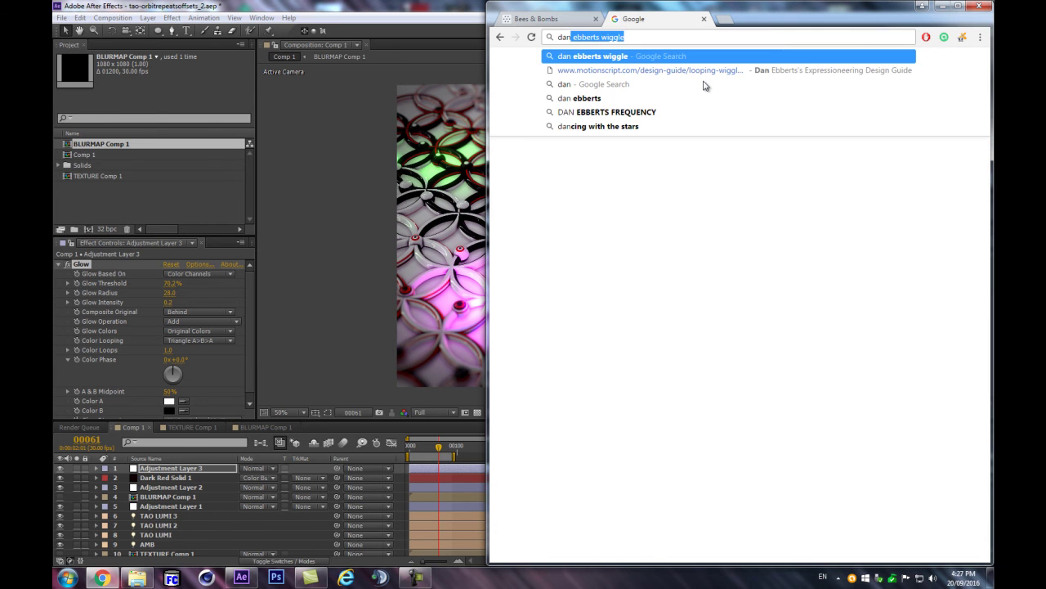
key("Down")
key("Return")
Copy the guide's complete looping wiggle code, from the freq line to the linear line, and return to After Effects.
scroll(619, 295, "down", 8)
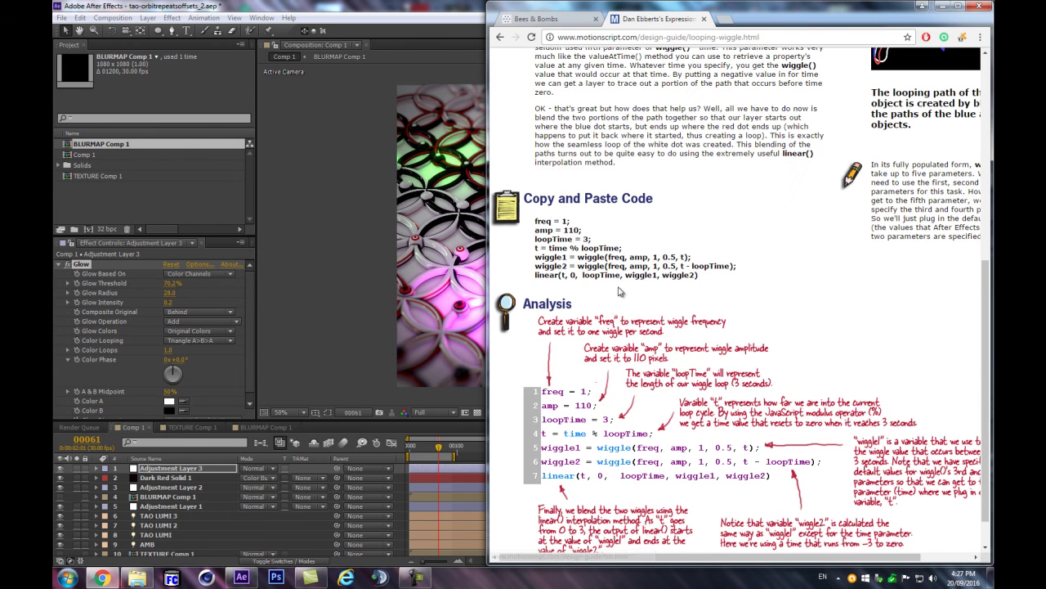
left_click_drag(714, 278, 533, 219)
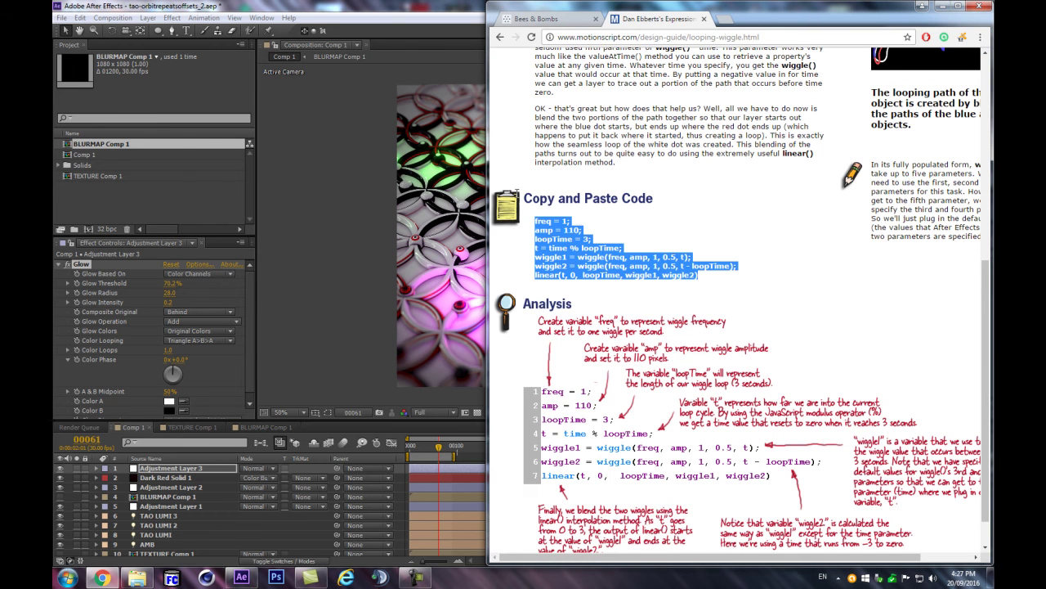
left_click(404, 5)
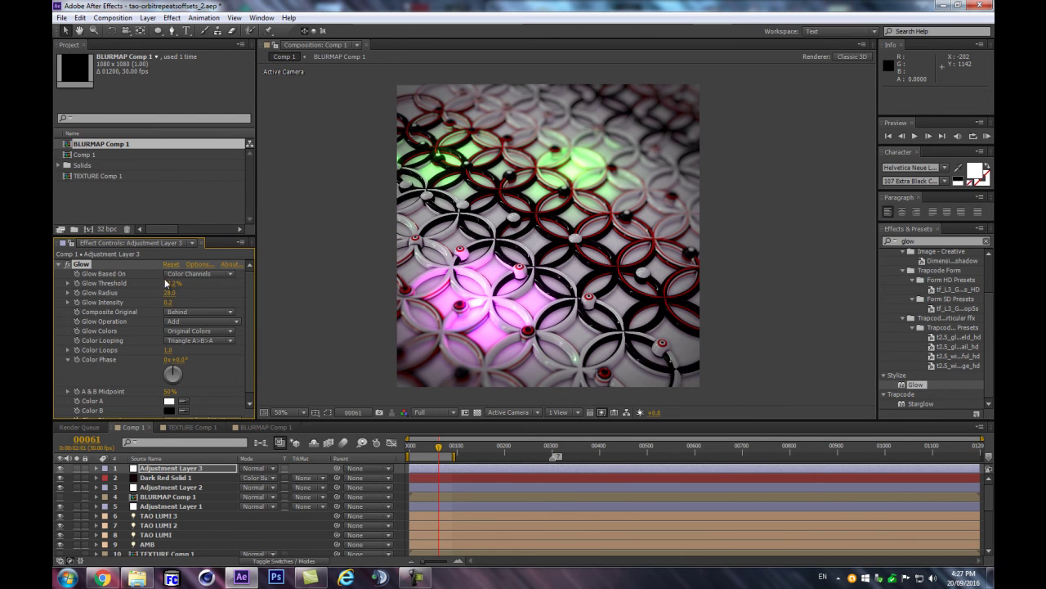
Try a lower Glow threshold on Adjustment Layer 3 and undo that change.
left_click_drag(167, 285, 158, 284)
key("ctrl+z")
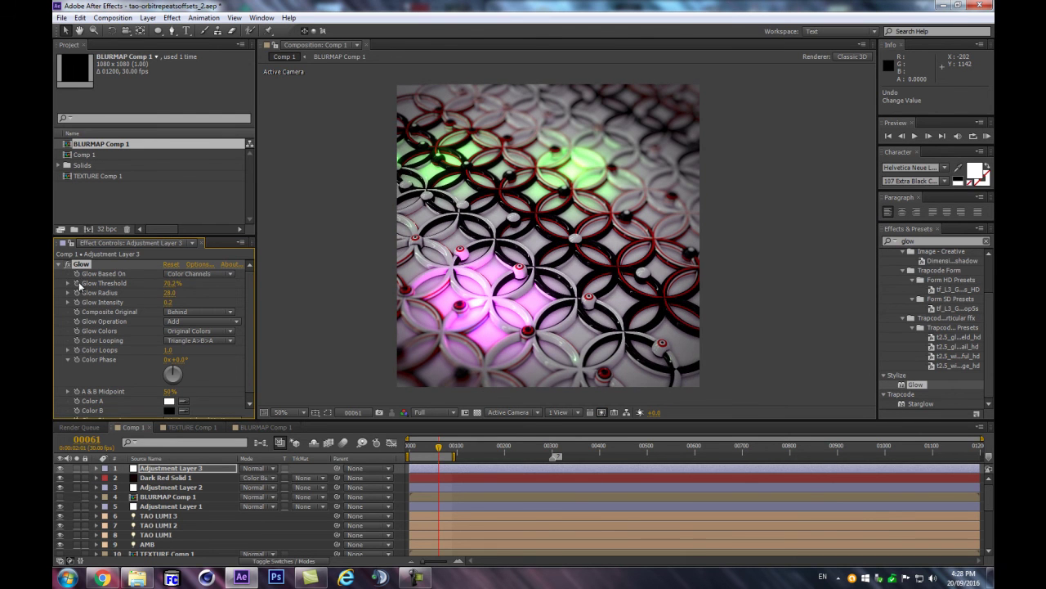
Apply the copied looping wiggle expression to Adjustment Layer 3's Glow Threshold, with freq 1, amp 33 and loopTime 3.
left_click(76, 283, "alt")
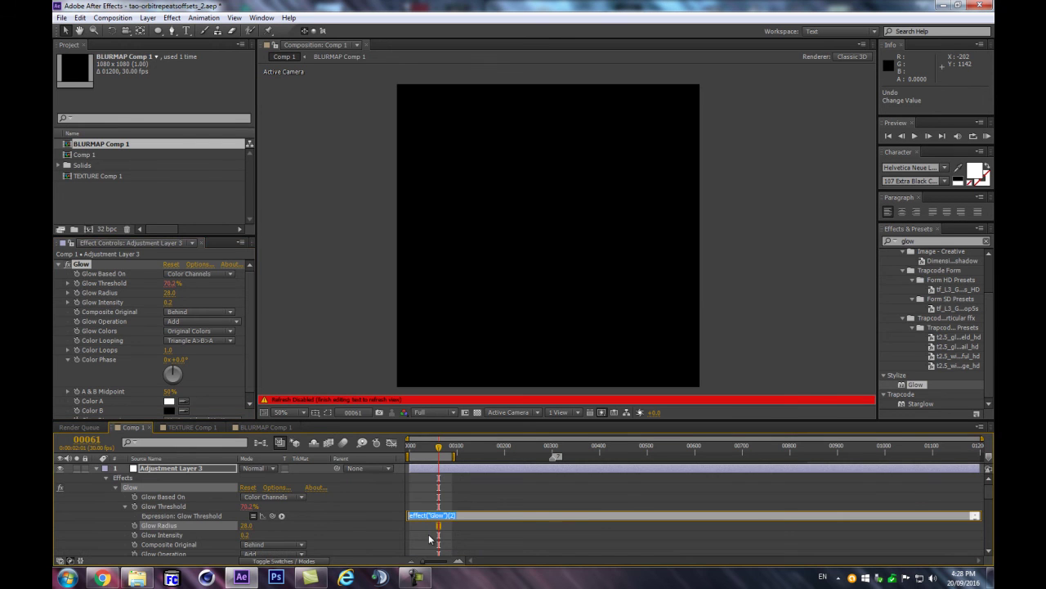
type("linear(t, 0, loopTime, wiggle1, wiggle2)")
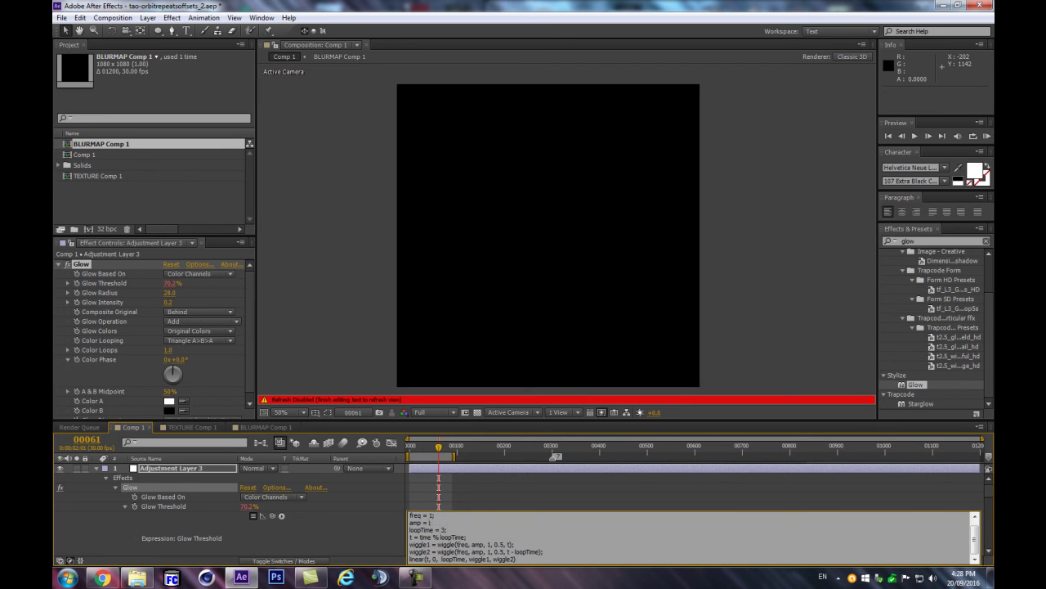
left_click(366, 527)
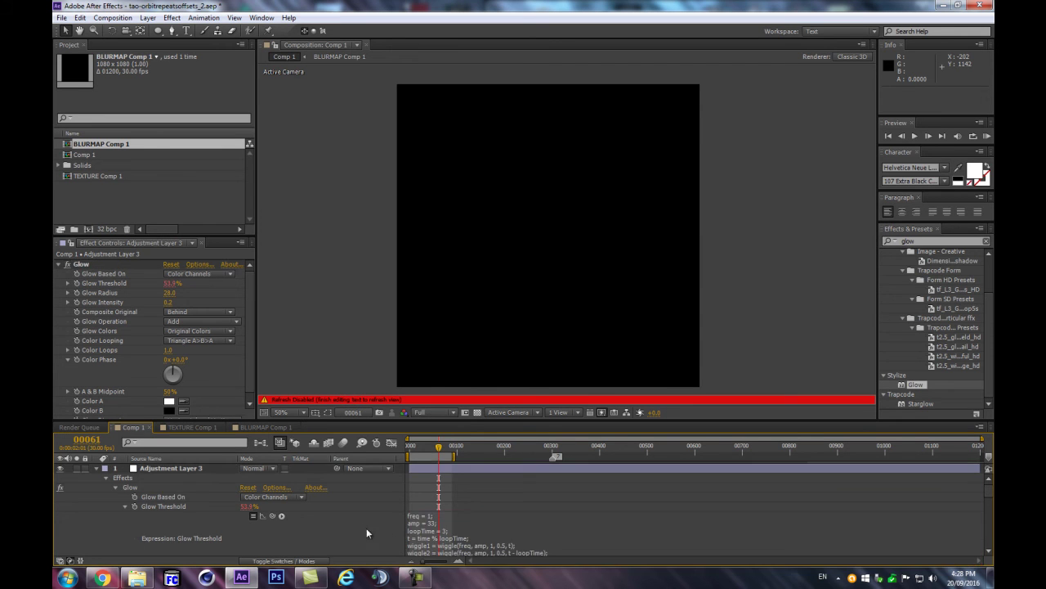
Run a RAM preview of Comp 1 to check the wiggled glow, then stop it.
key("KP_0")
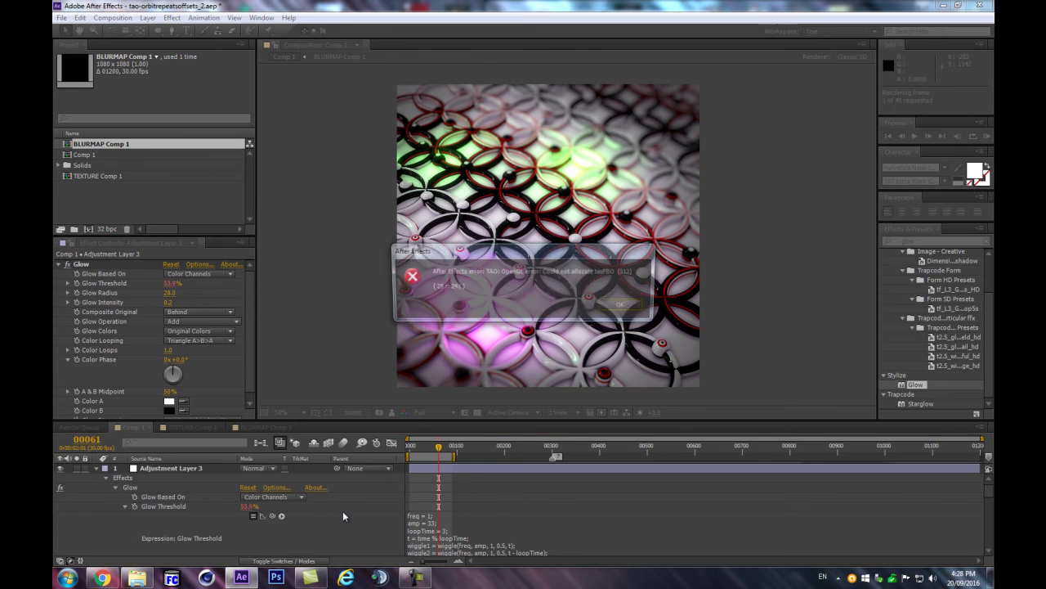
key("Return")
key("KP_0")
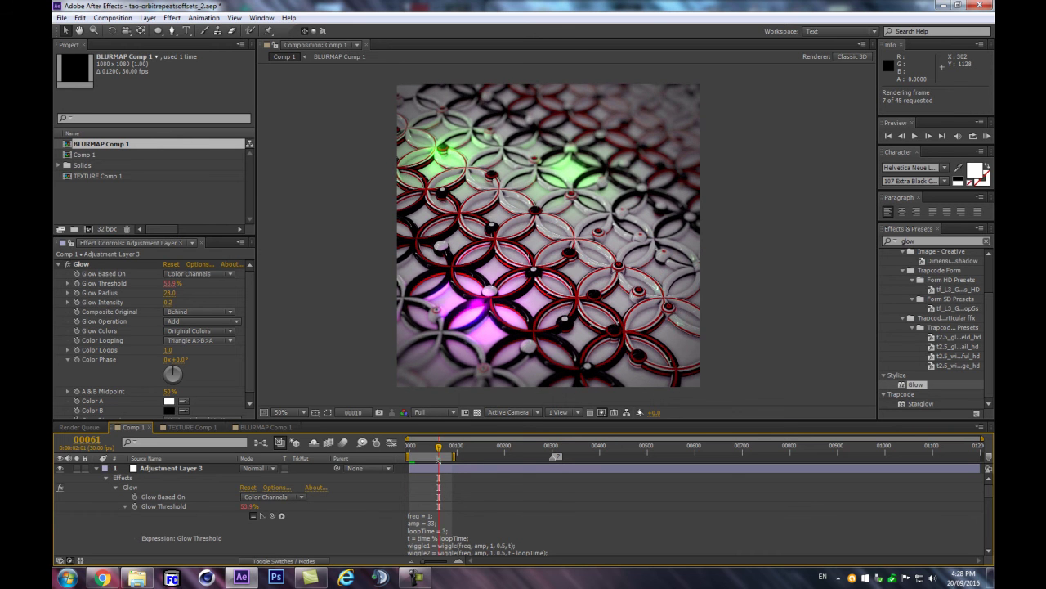
key("Escape")
Set freq to 12 in the Glow Threshold expression and try a RAM preview of the faster wiggle.
left_click(434, 522)
left_click(447, 543)
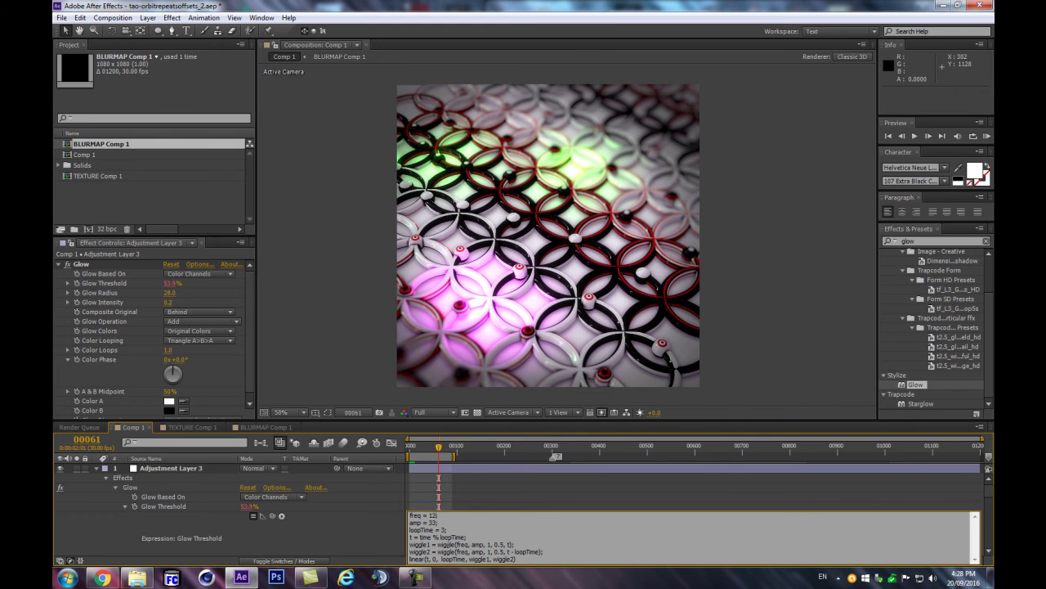
left_click(371, 538)
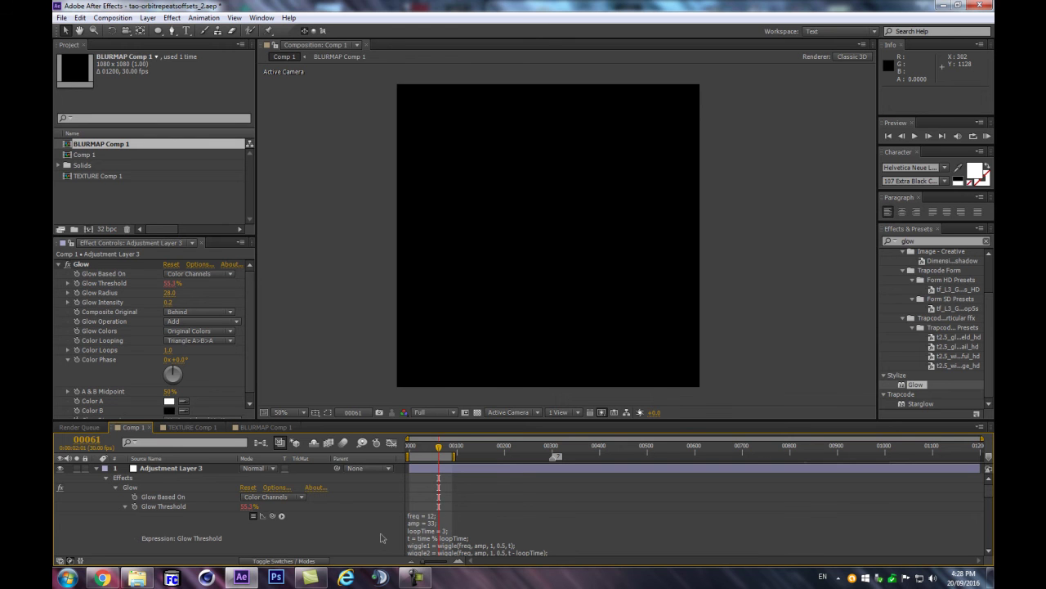
key("KP_0")
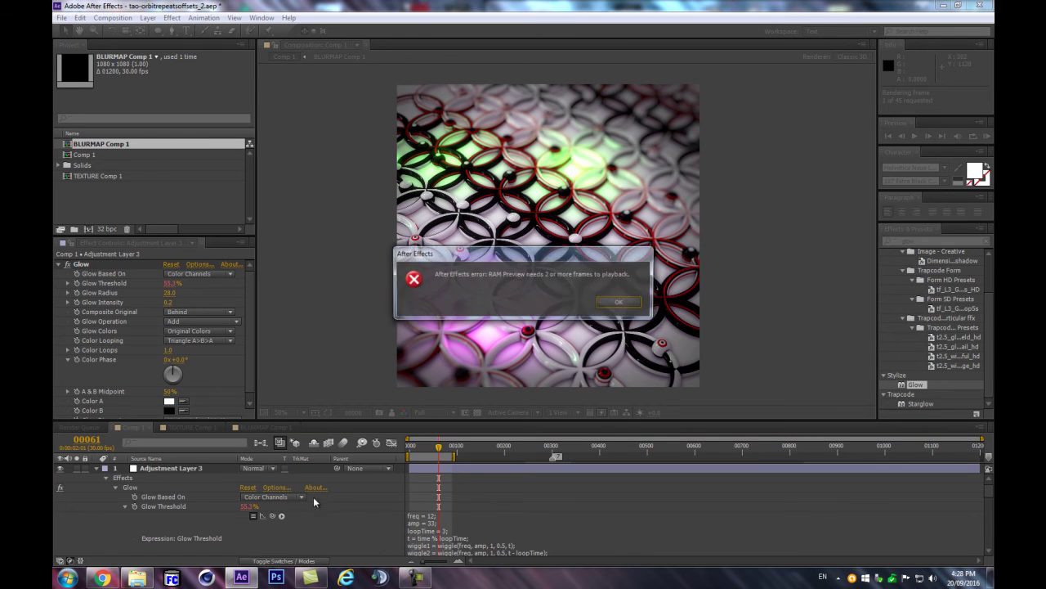
key("Return")
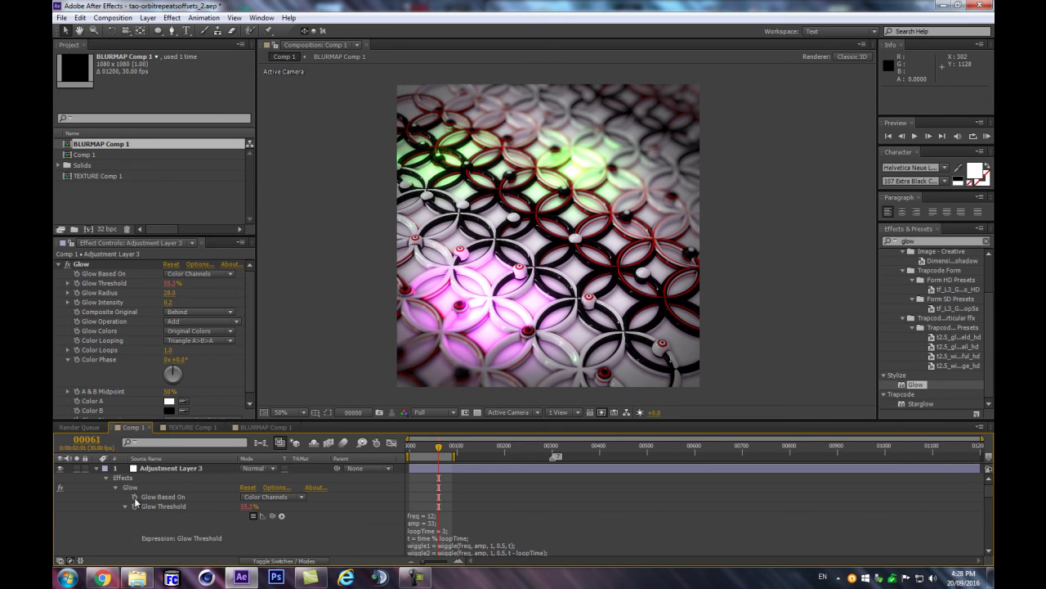
left_click(307, 513)
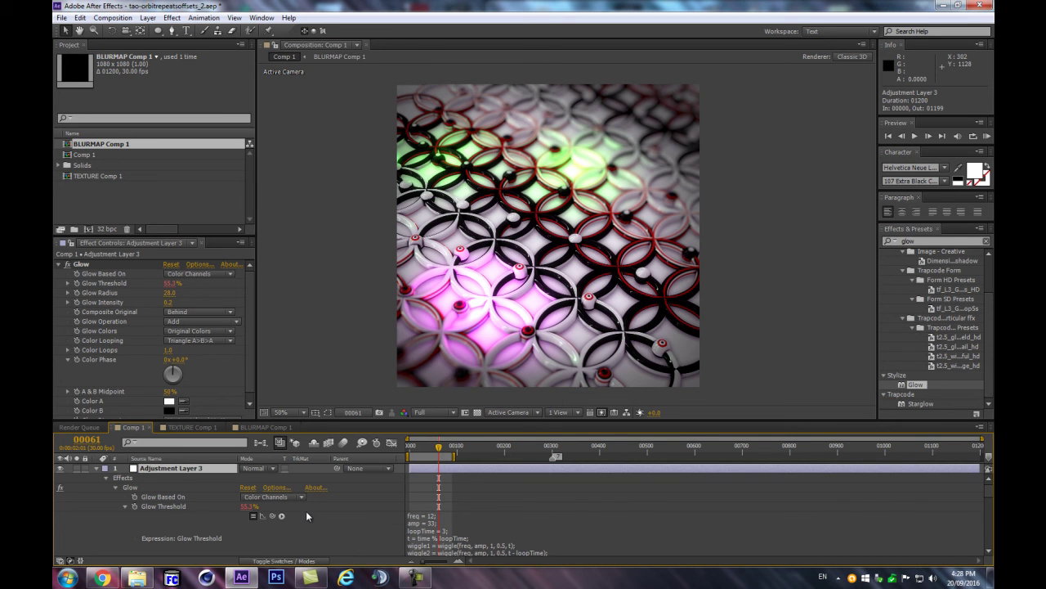
left_click(242, 578)
left_click(242, 578)
left_click(417, 578)
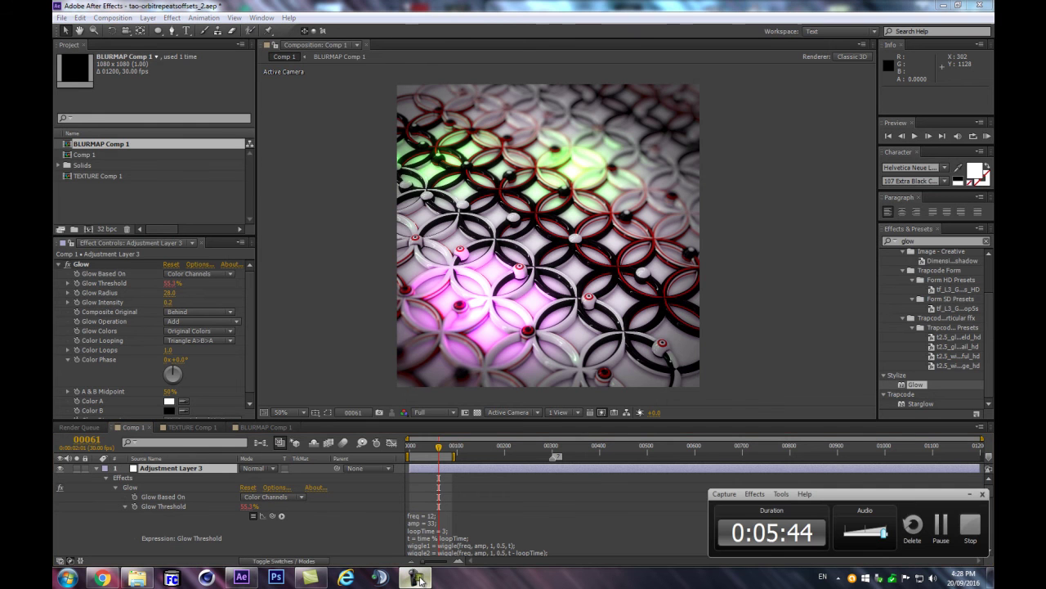